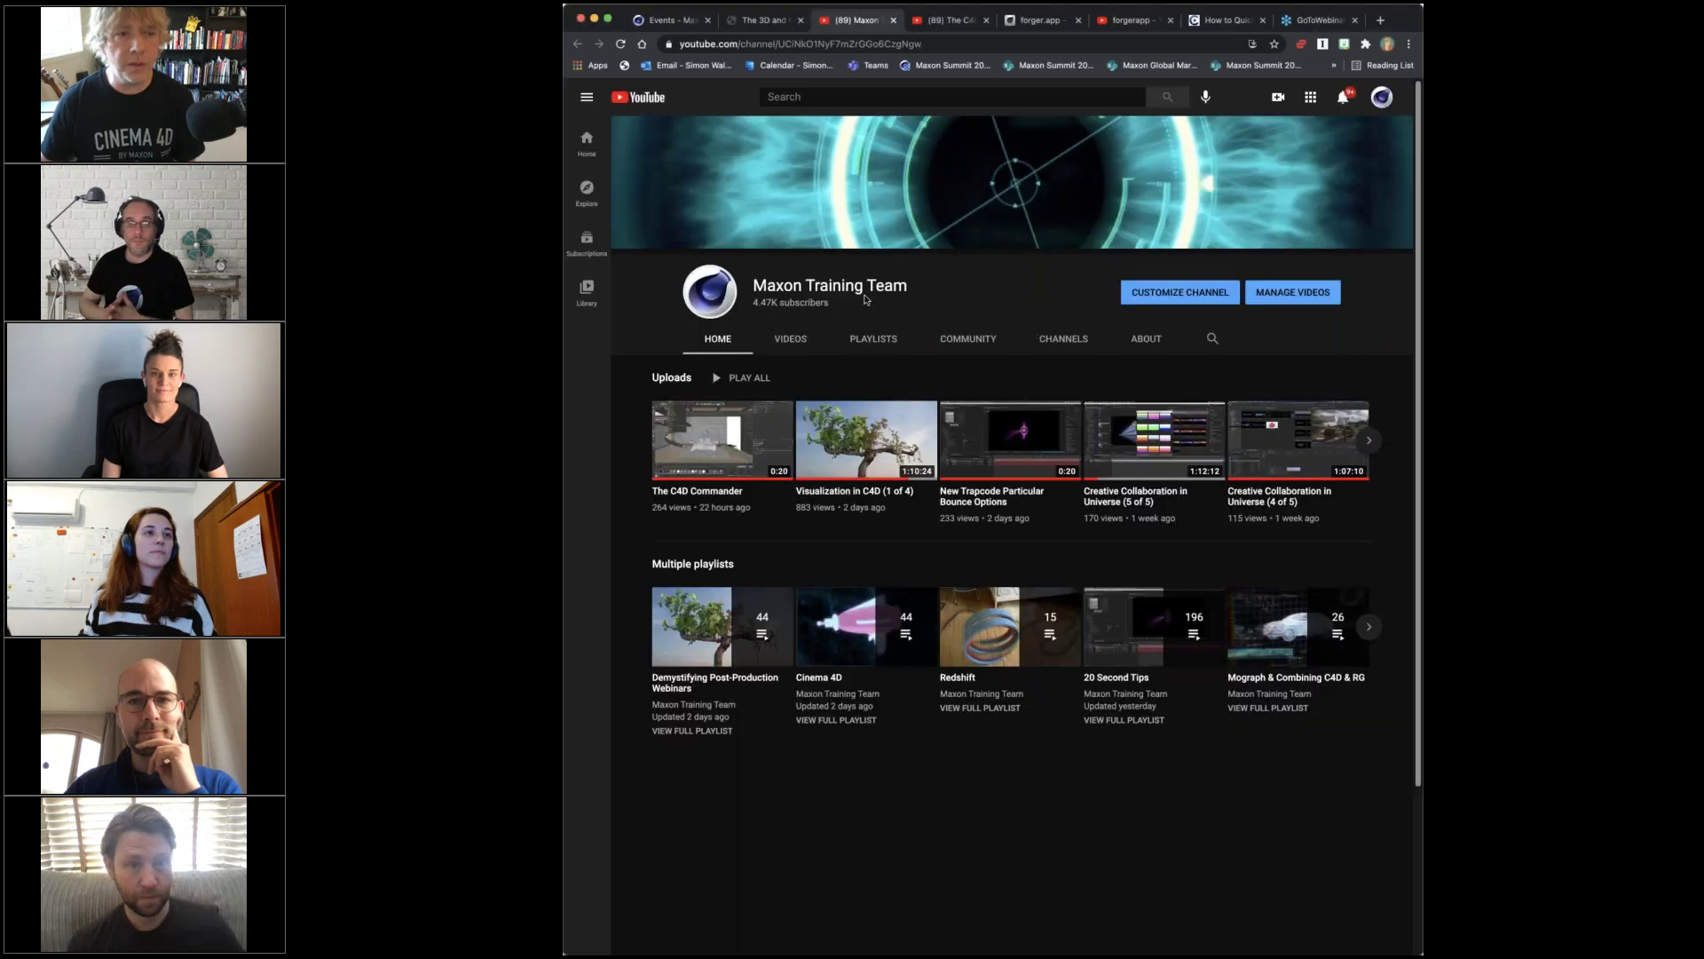
Look over the Maxon Training Team channel and read the description of the C4D Commander video
left_click(848, 20)
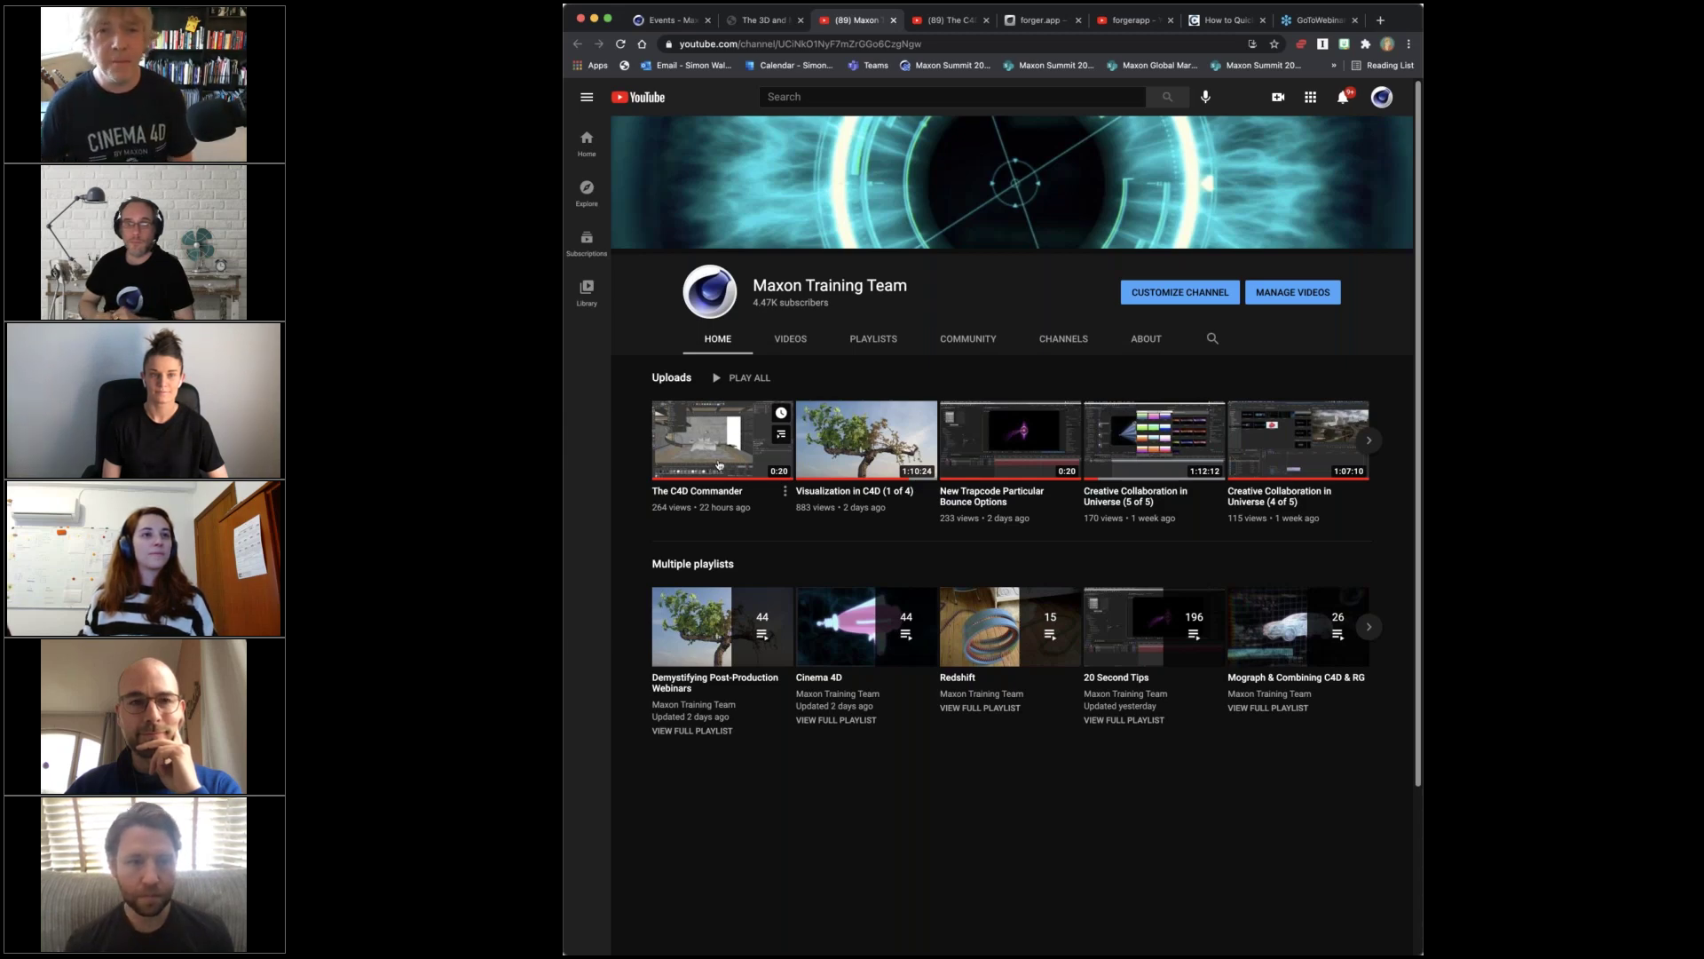
key("ctrl+Tab")
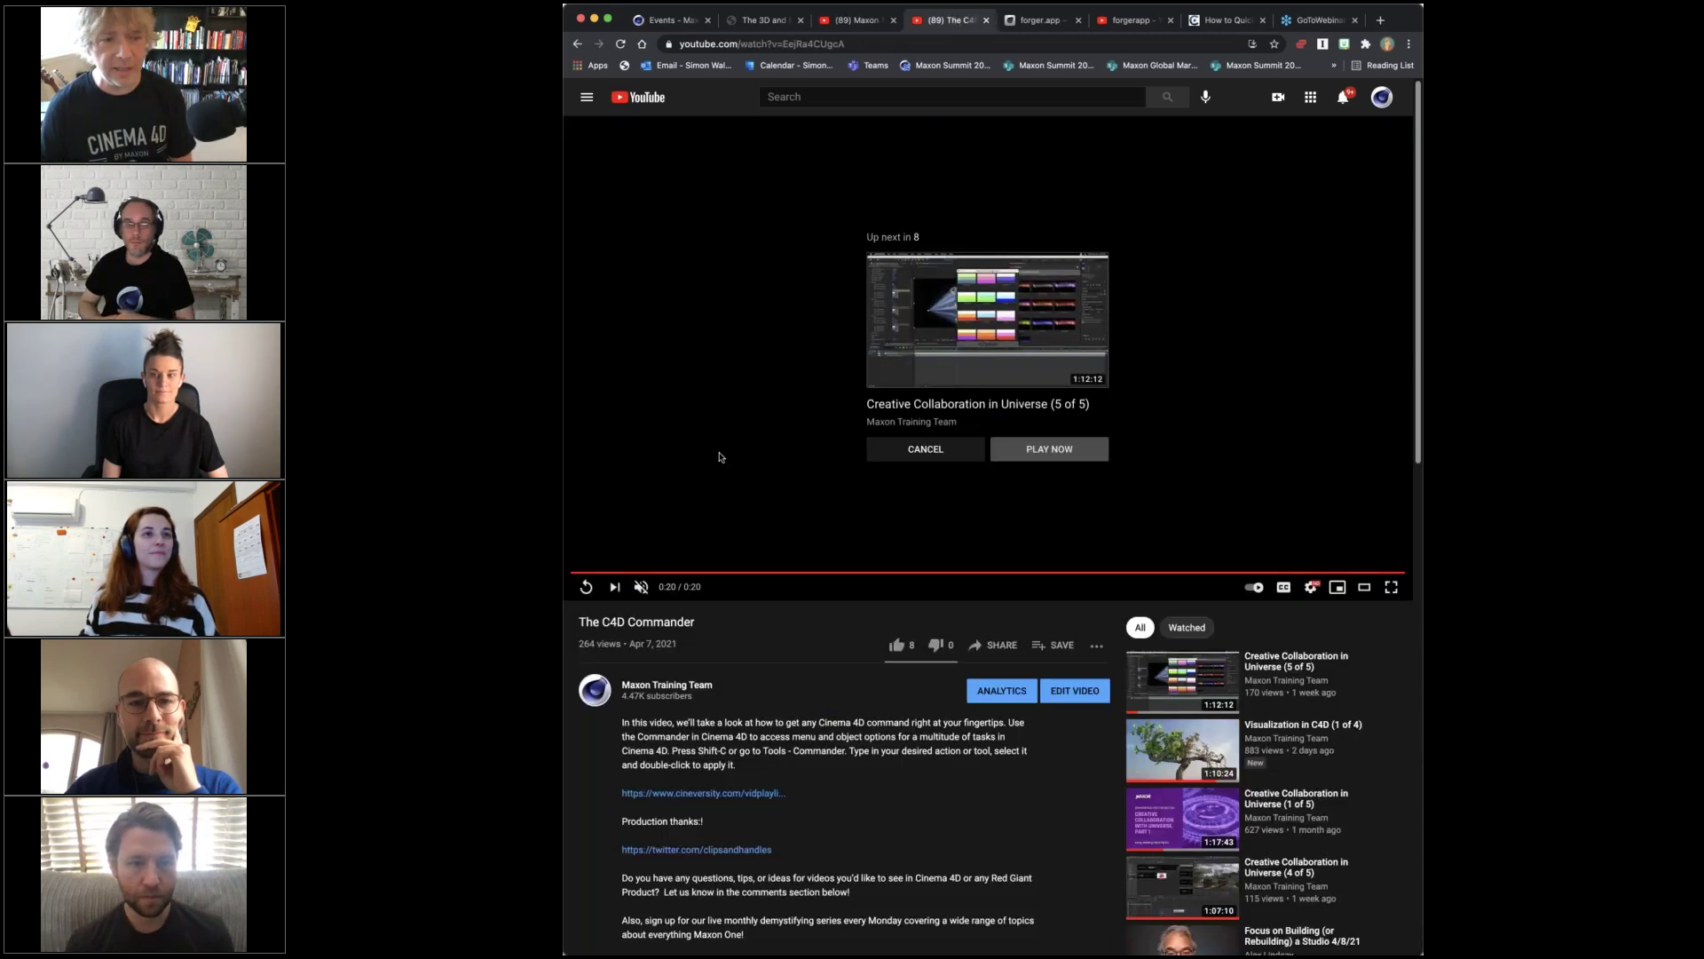
scroll(720, 457, "down", 3)
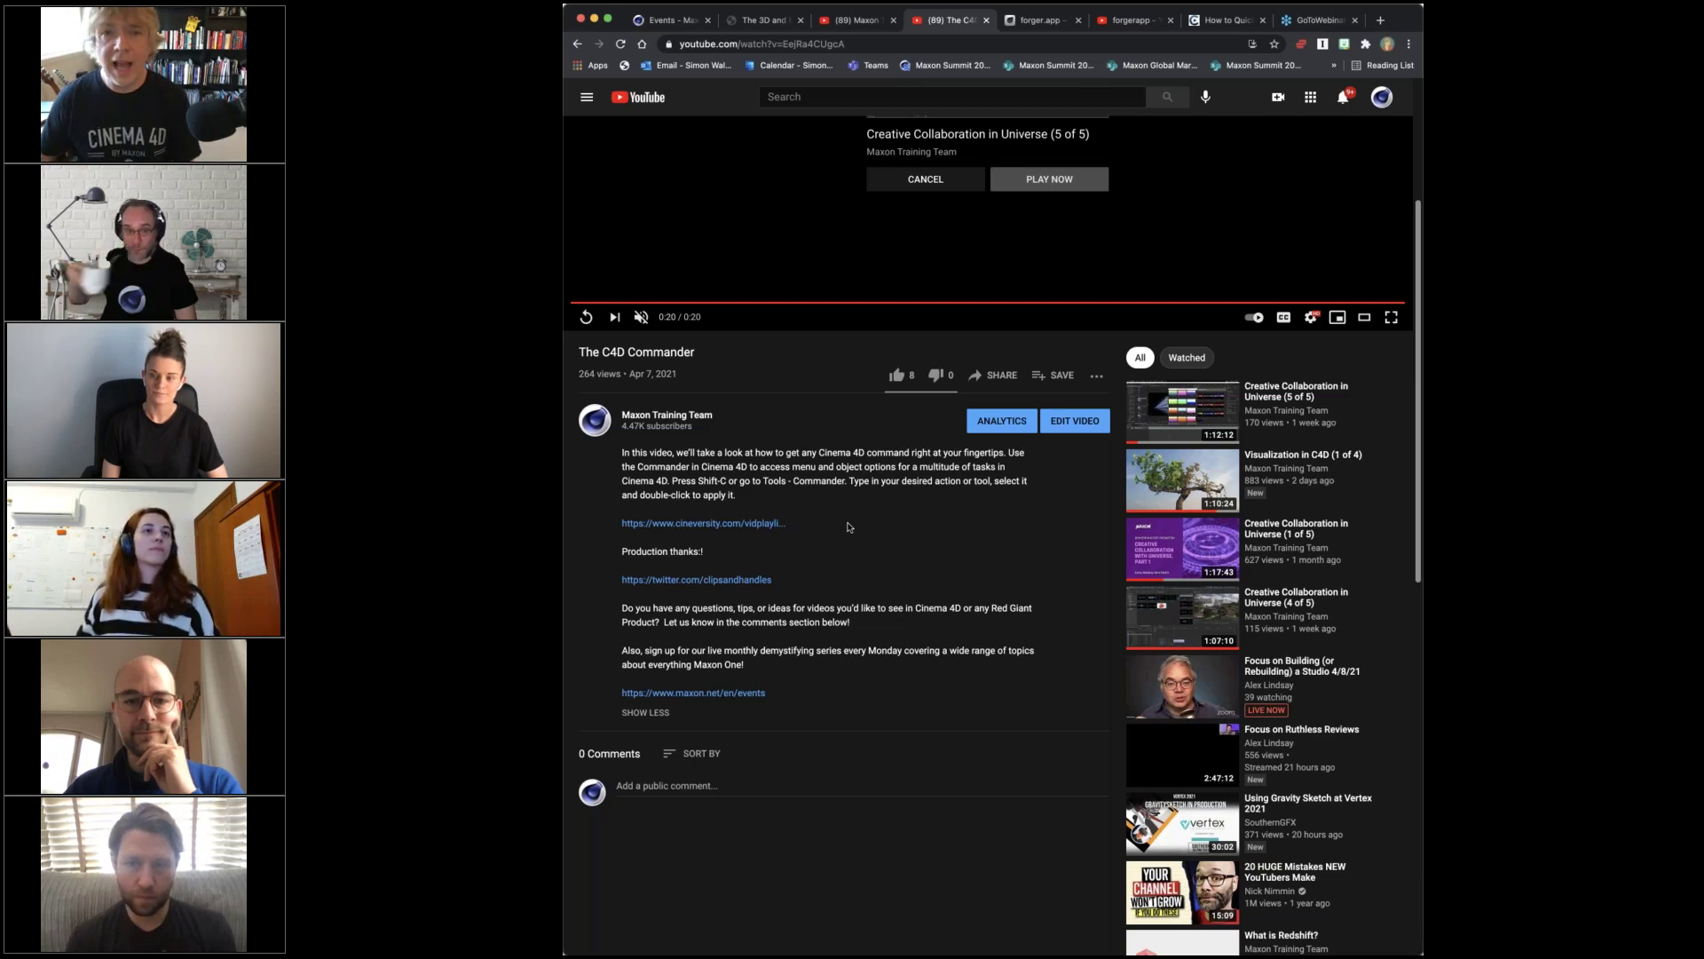
Review the forger website's home and About pages along with the forgerapp YouTube channel
left_click(1036, 21)
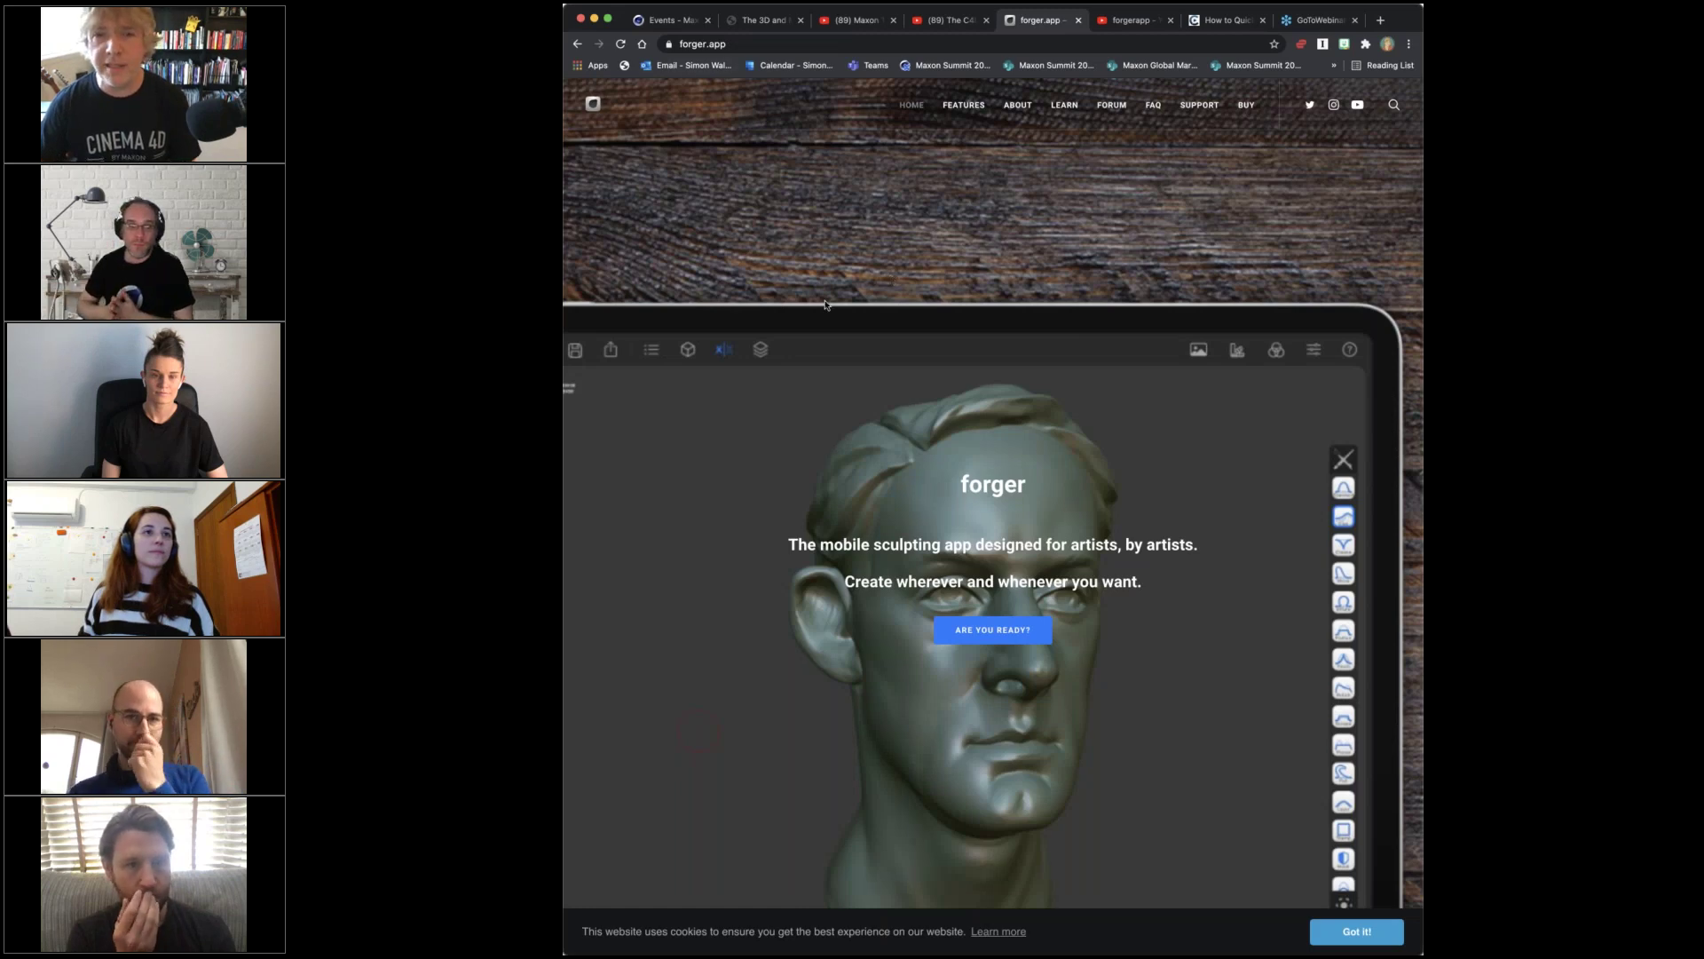
scroll(798, 306, "down", 5)
scroll(797, 300, "up", 2)
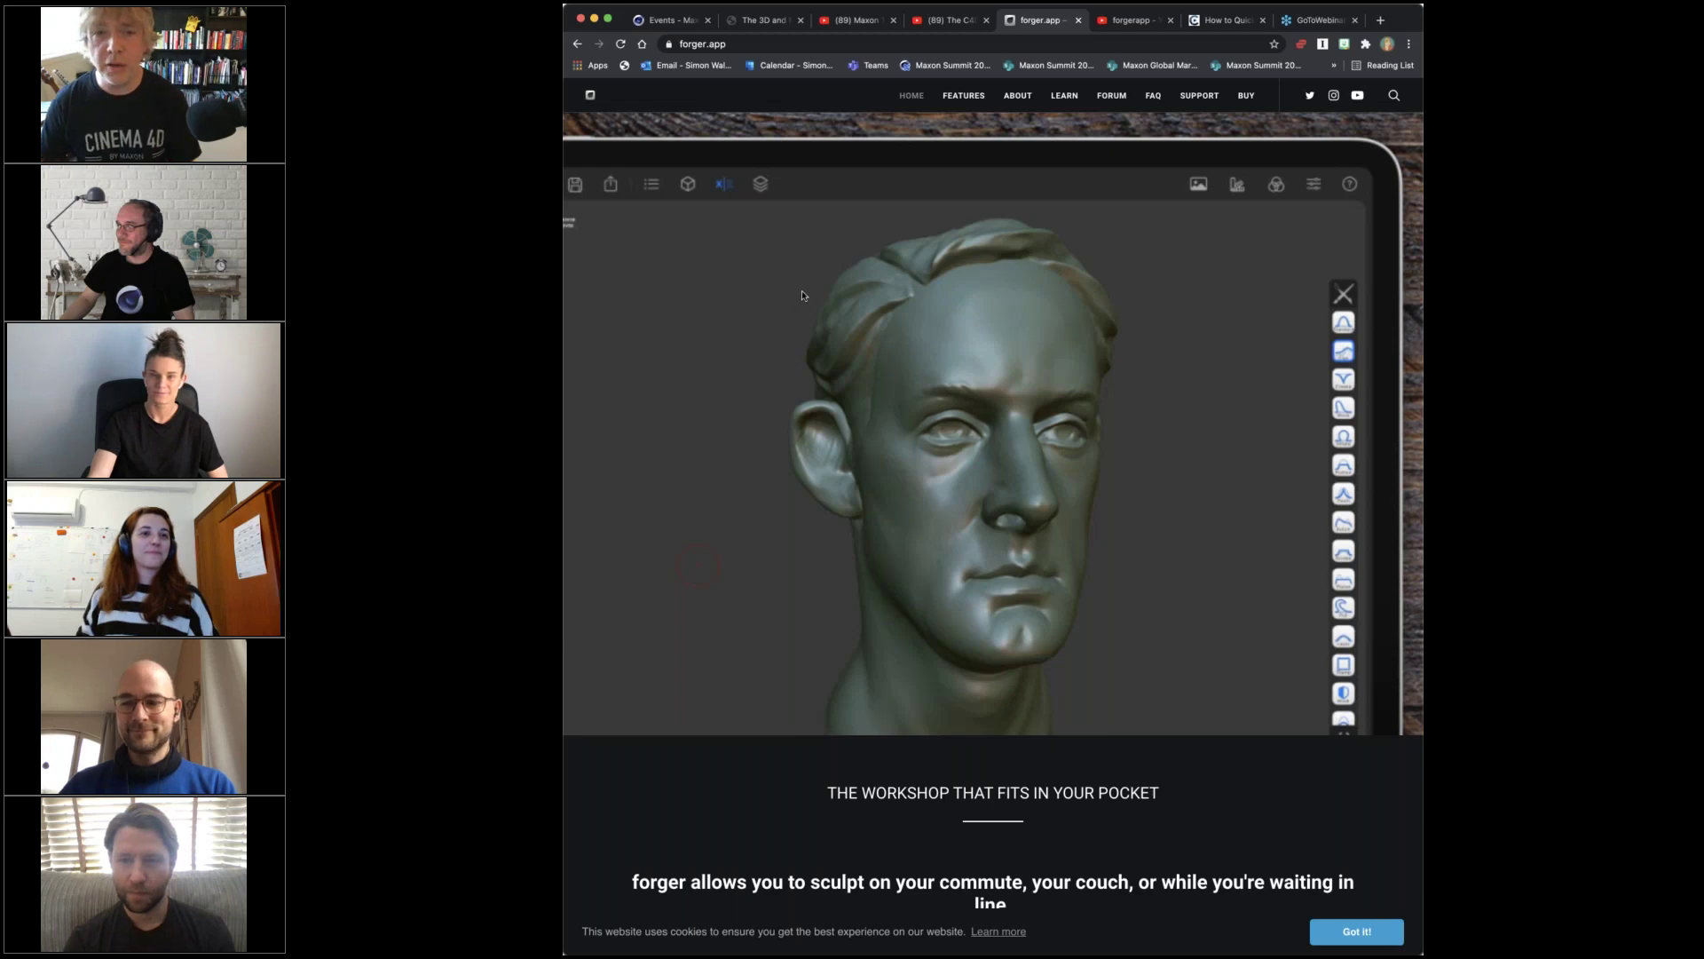
left_click(1129, 20)
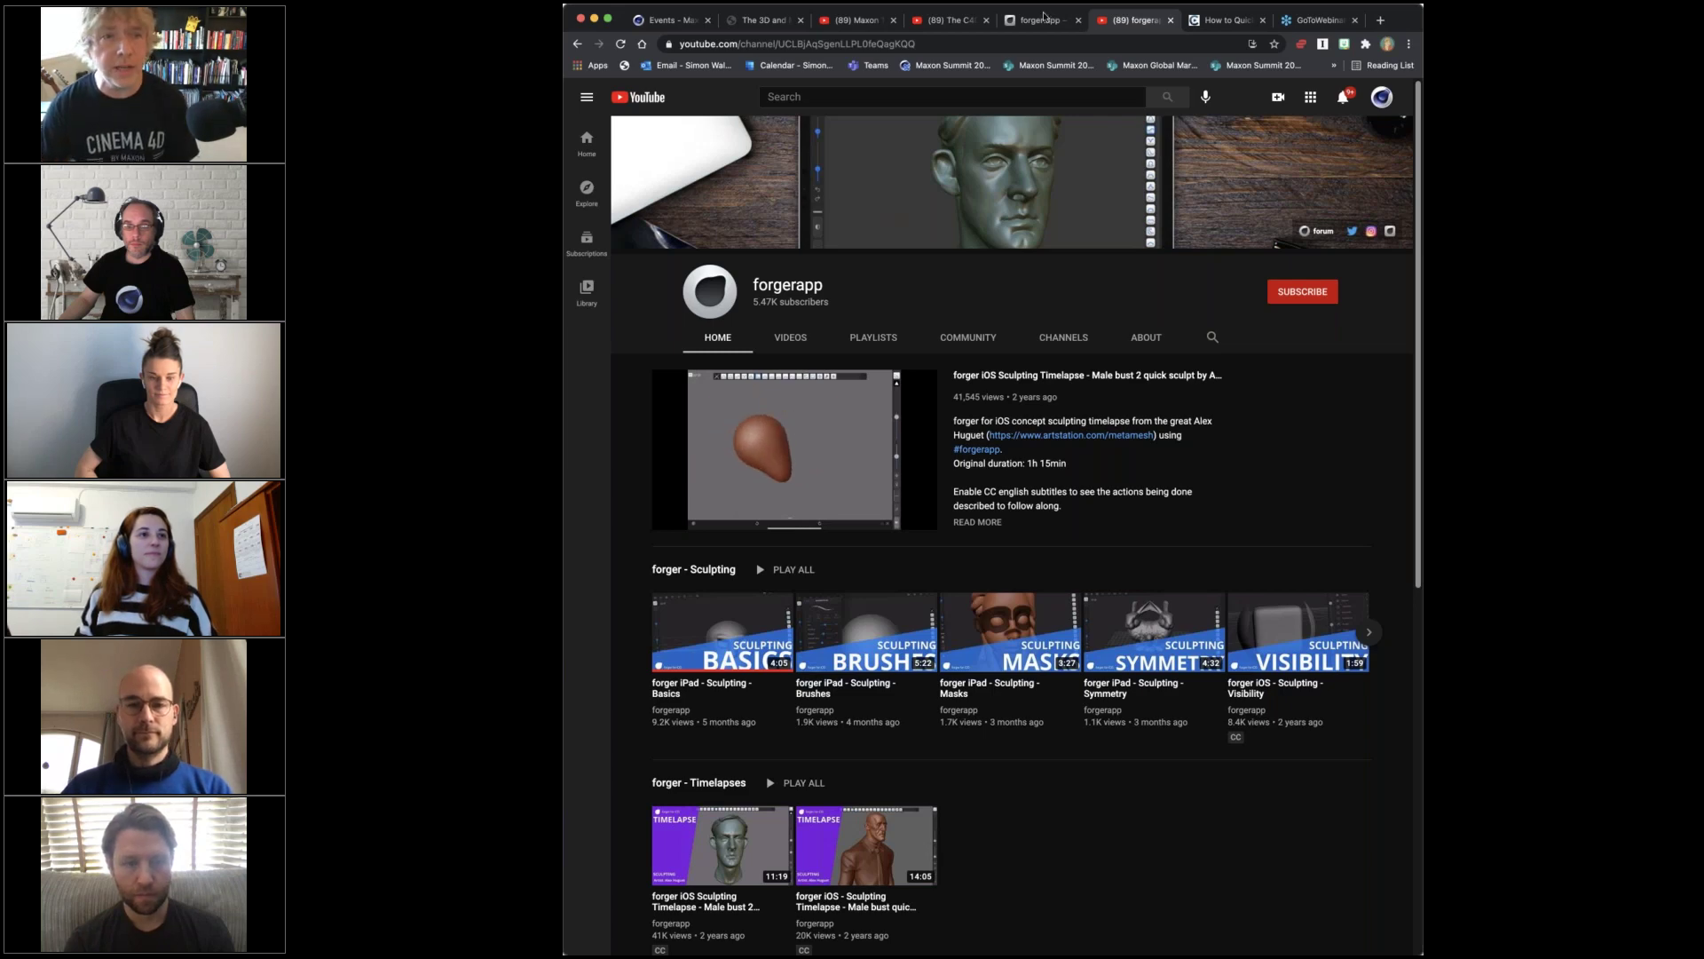
left_click(1043, 18)
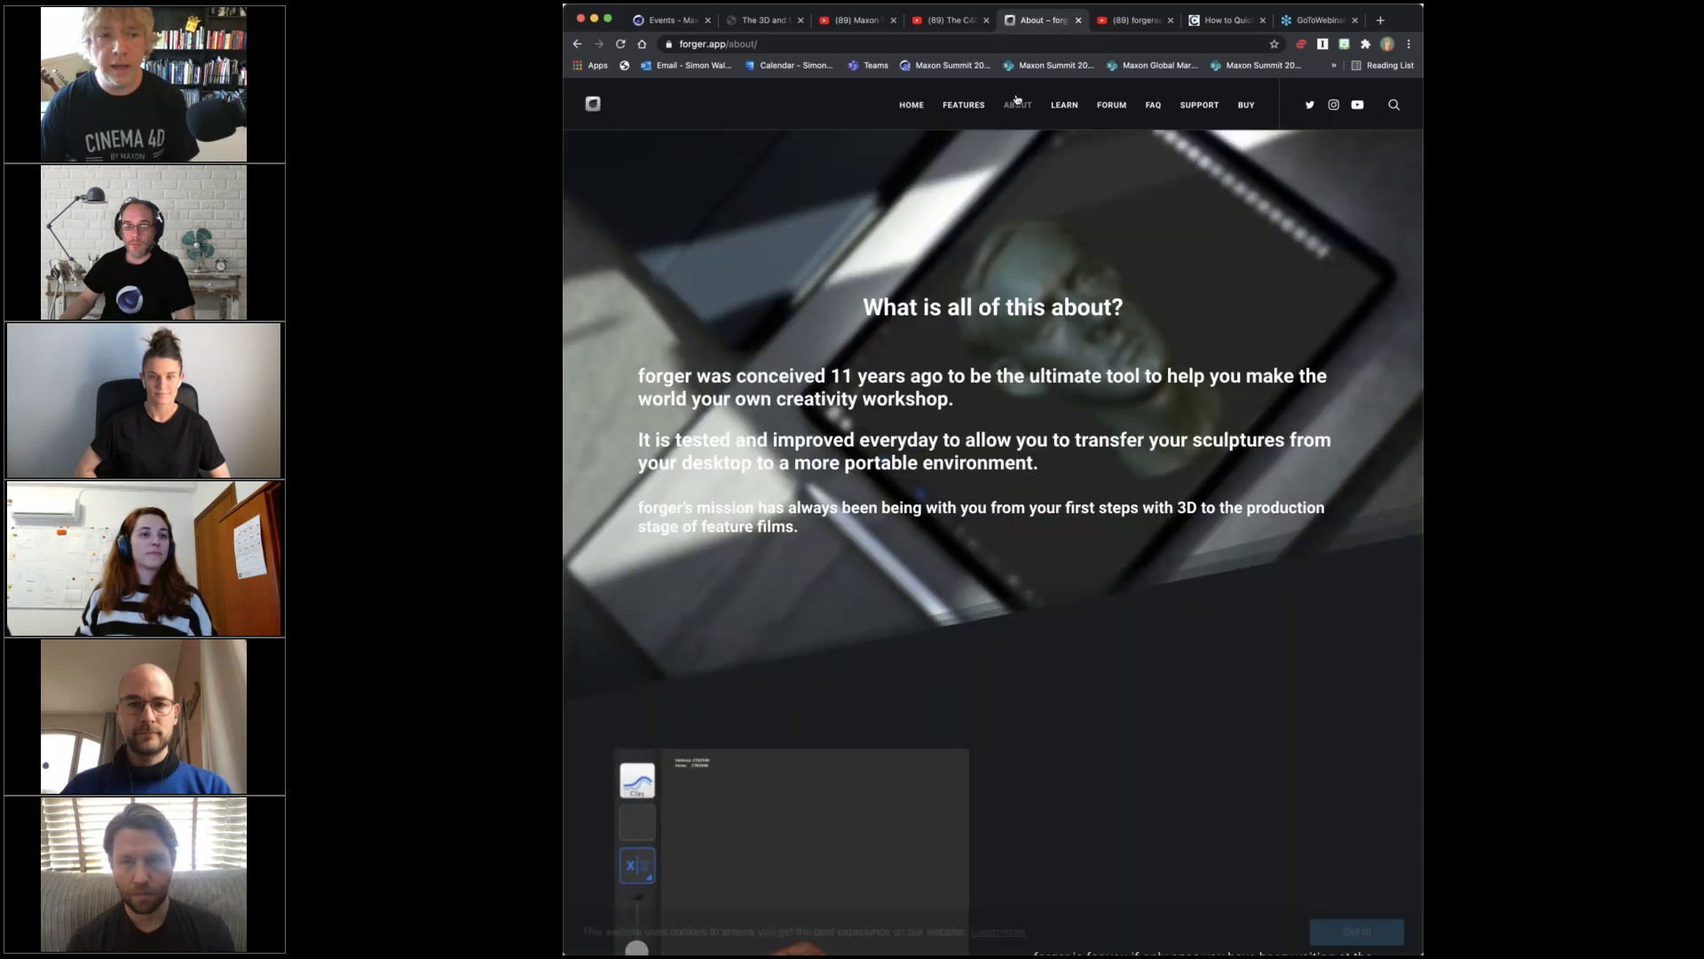
scroll(1115, 293, "down", 6)
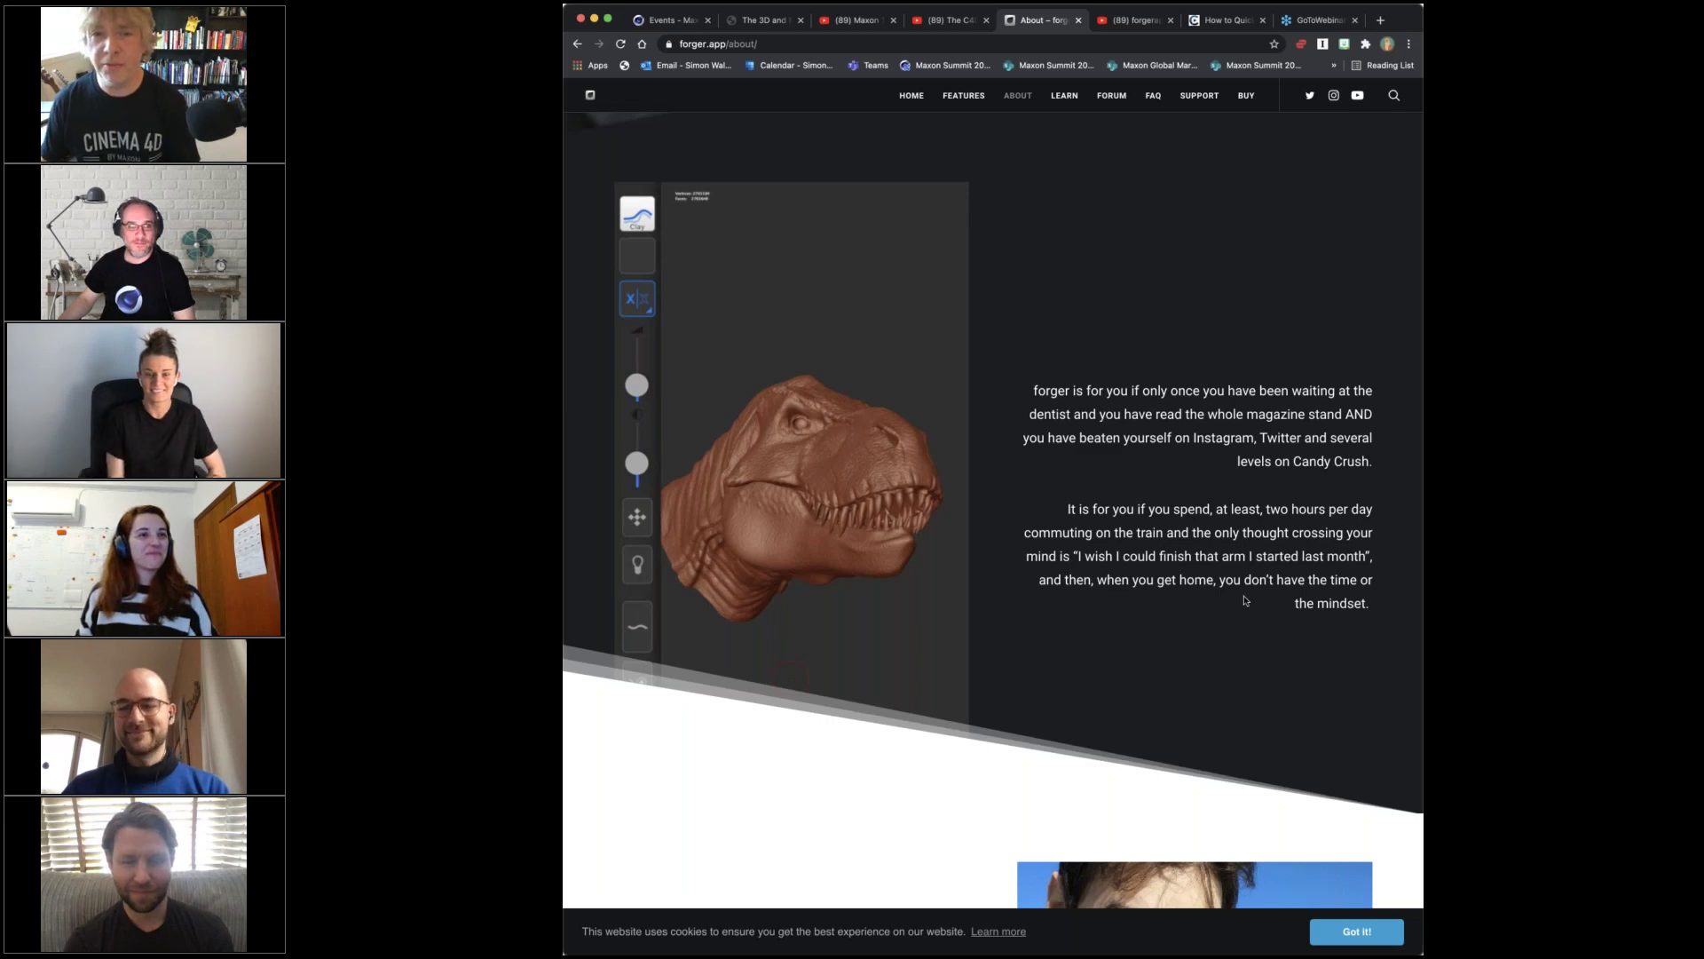
left_click(668, 28)
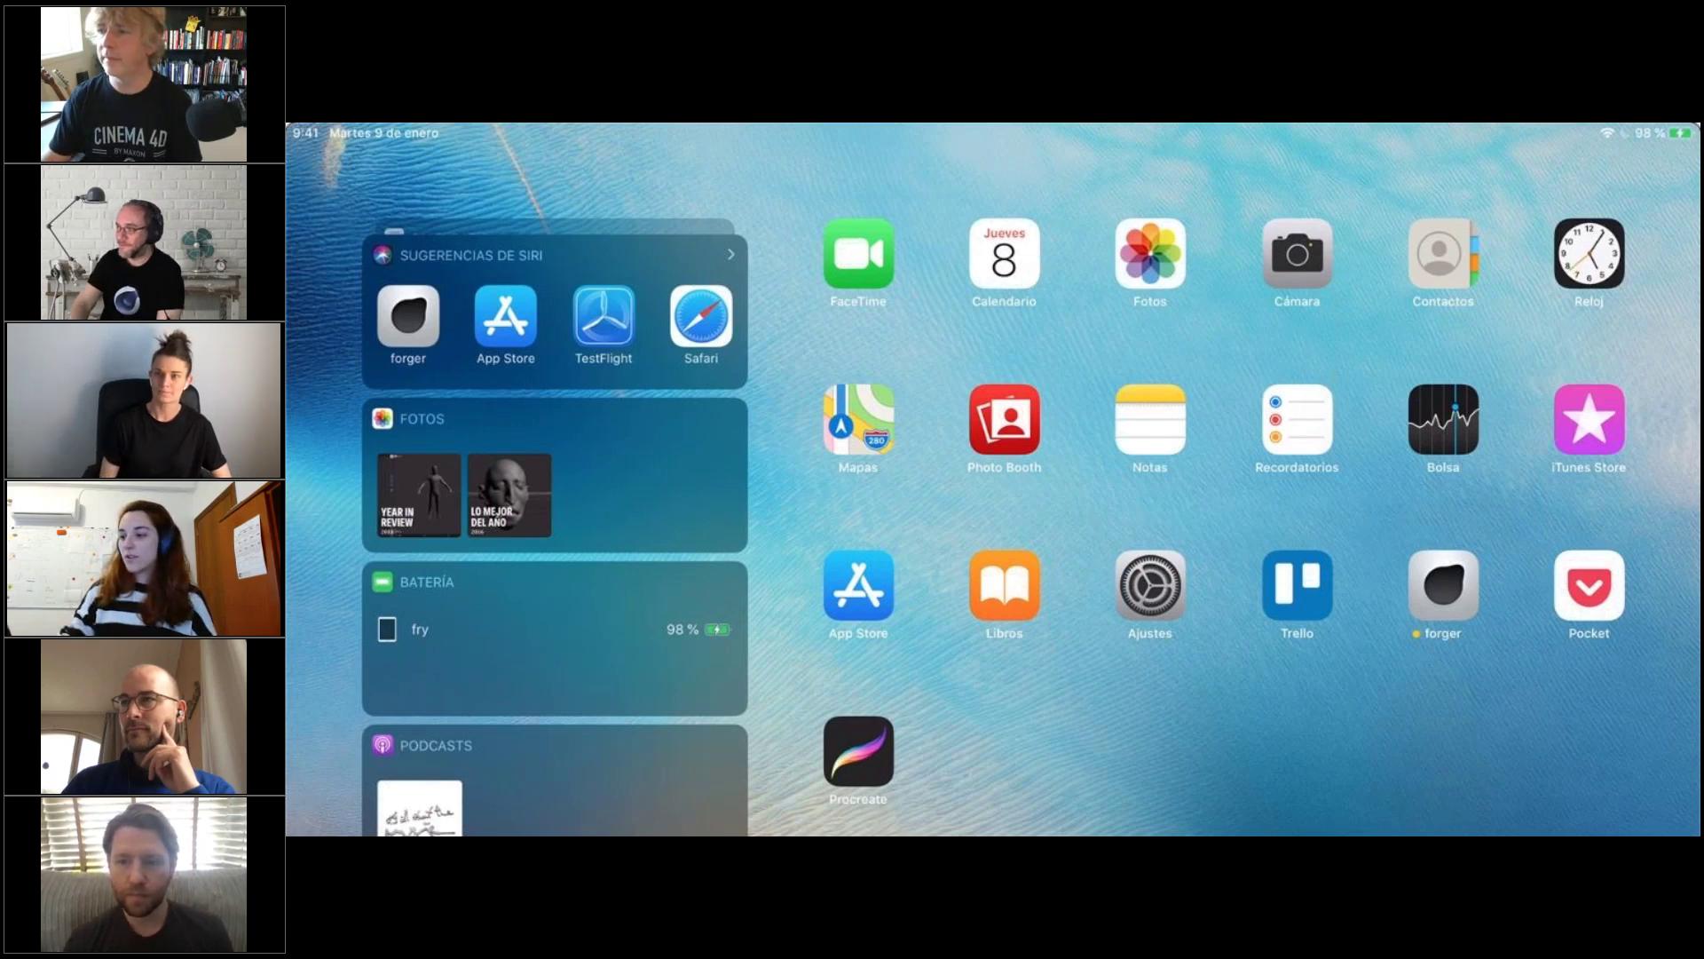
Open forger on the iPad and browse its templates and recent projects
left_click(1444, 585)
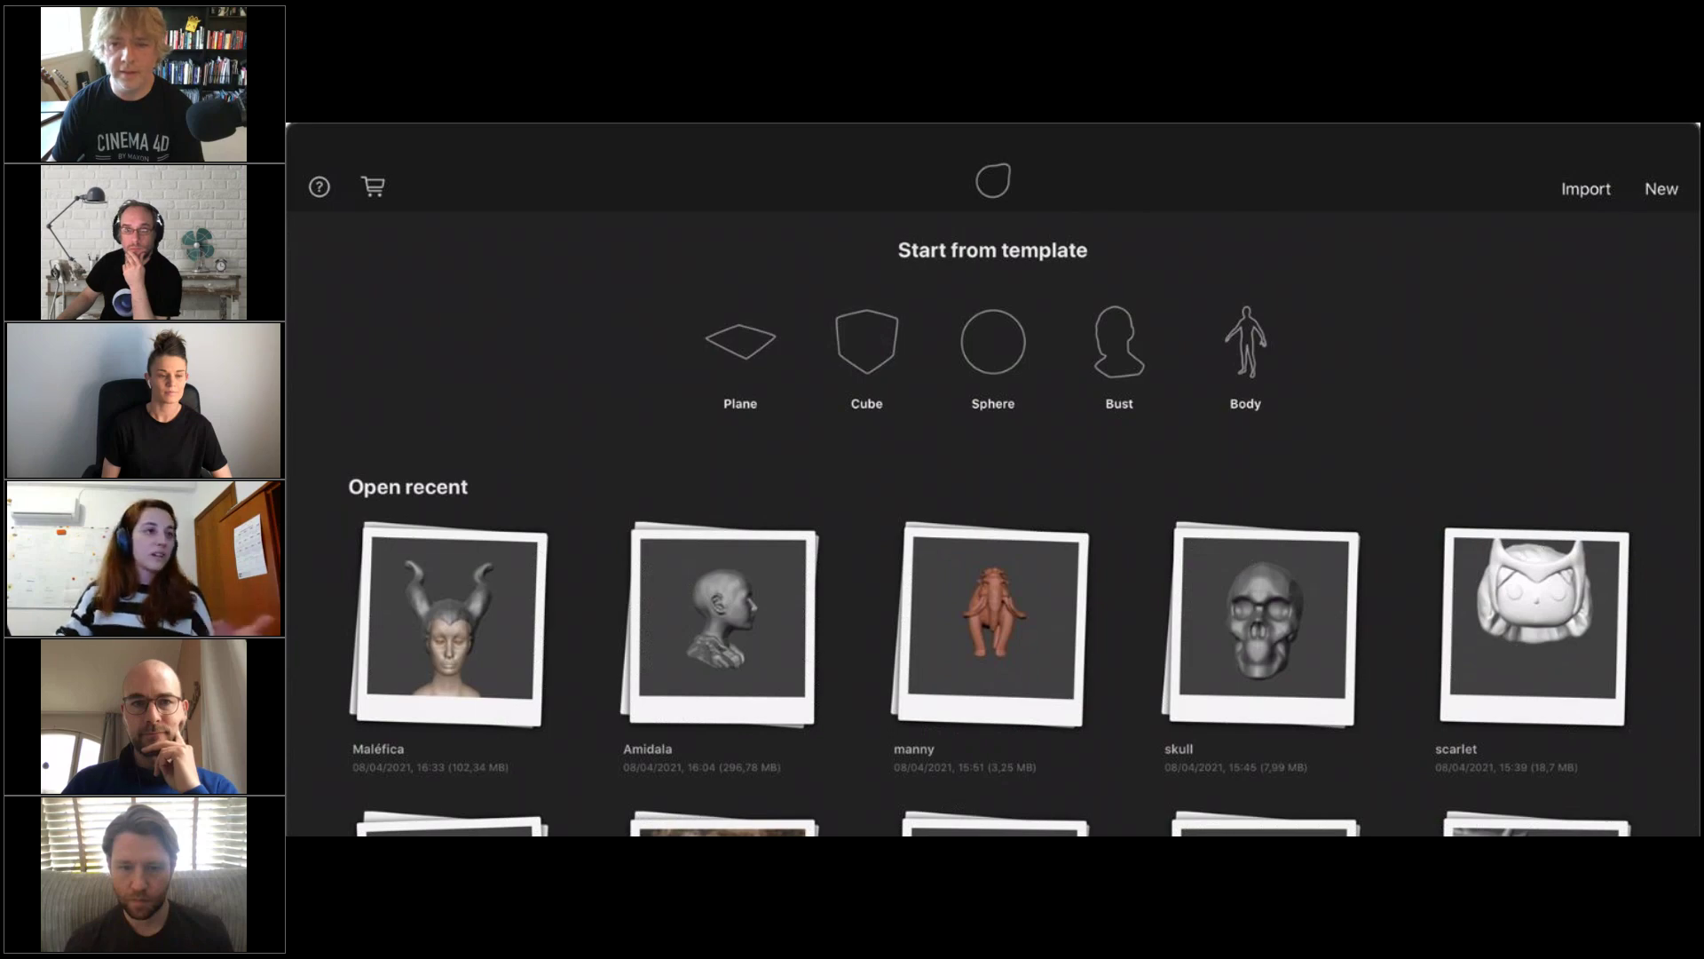
scroll(991, 523, "down", 10)
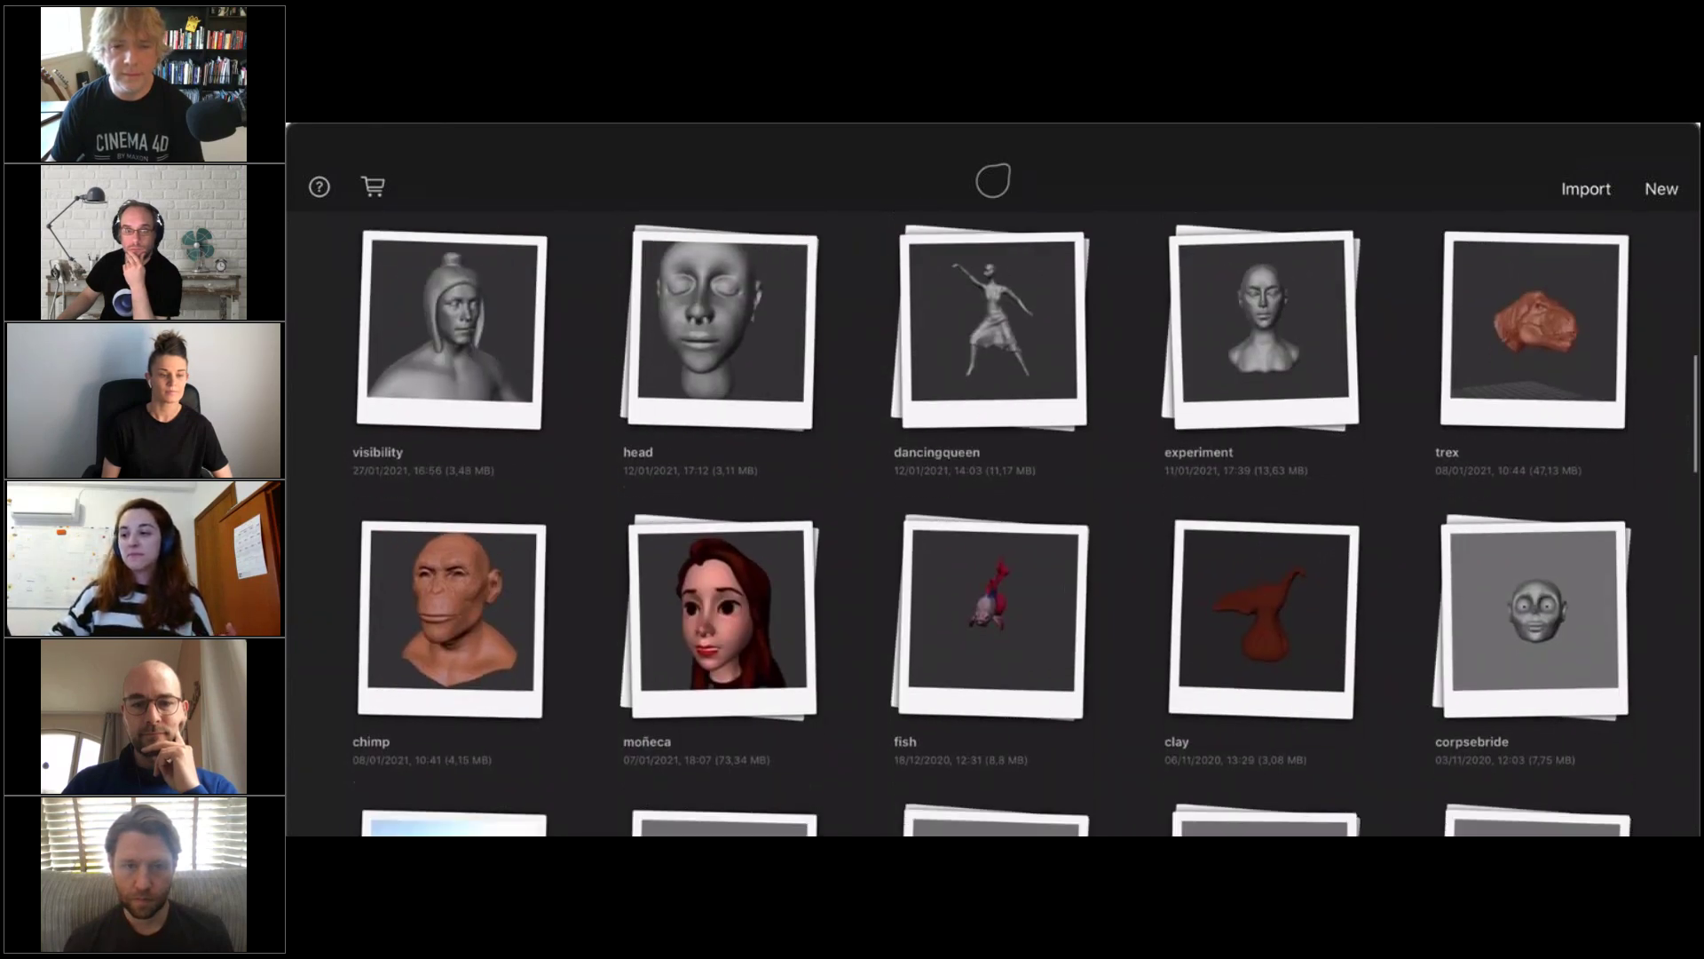
scroll(991, 523, "up", 5)
scroll(991, 524, "up", 3)
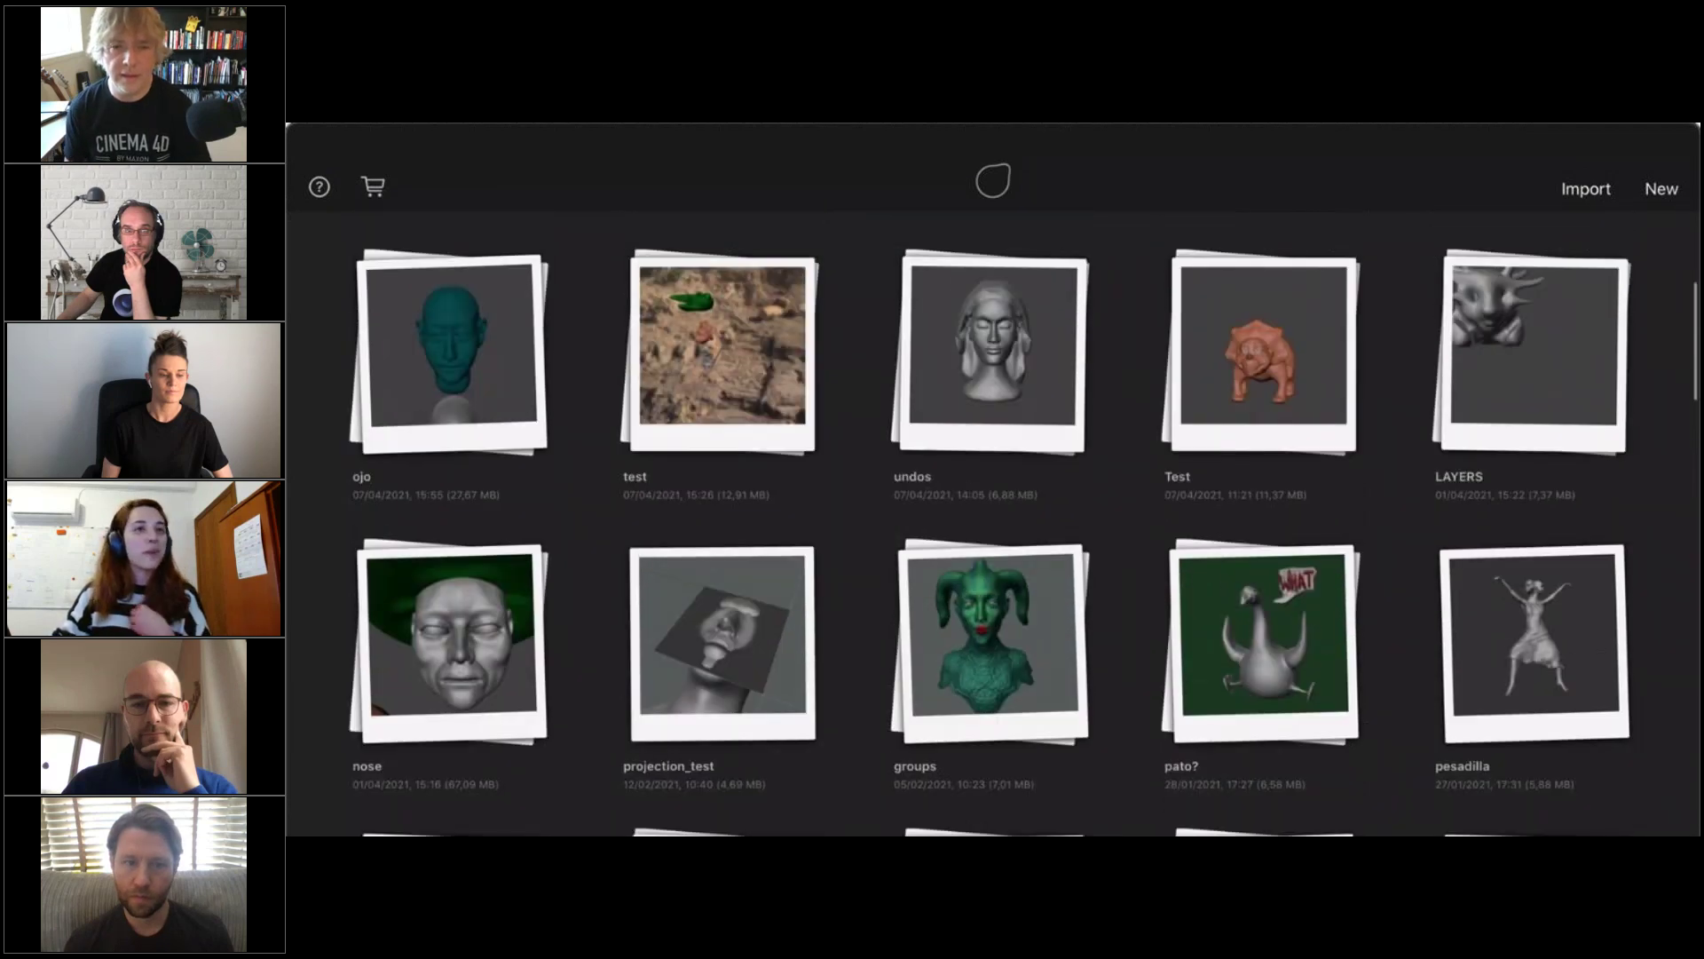
scroll(991, 523, "up", 5)
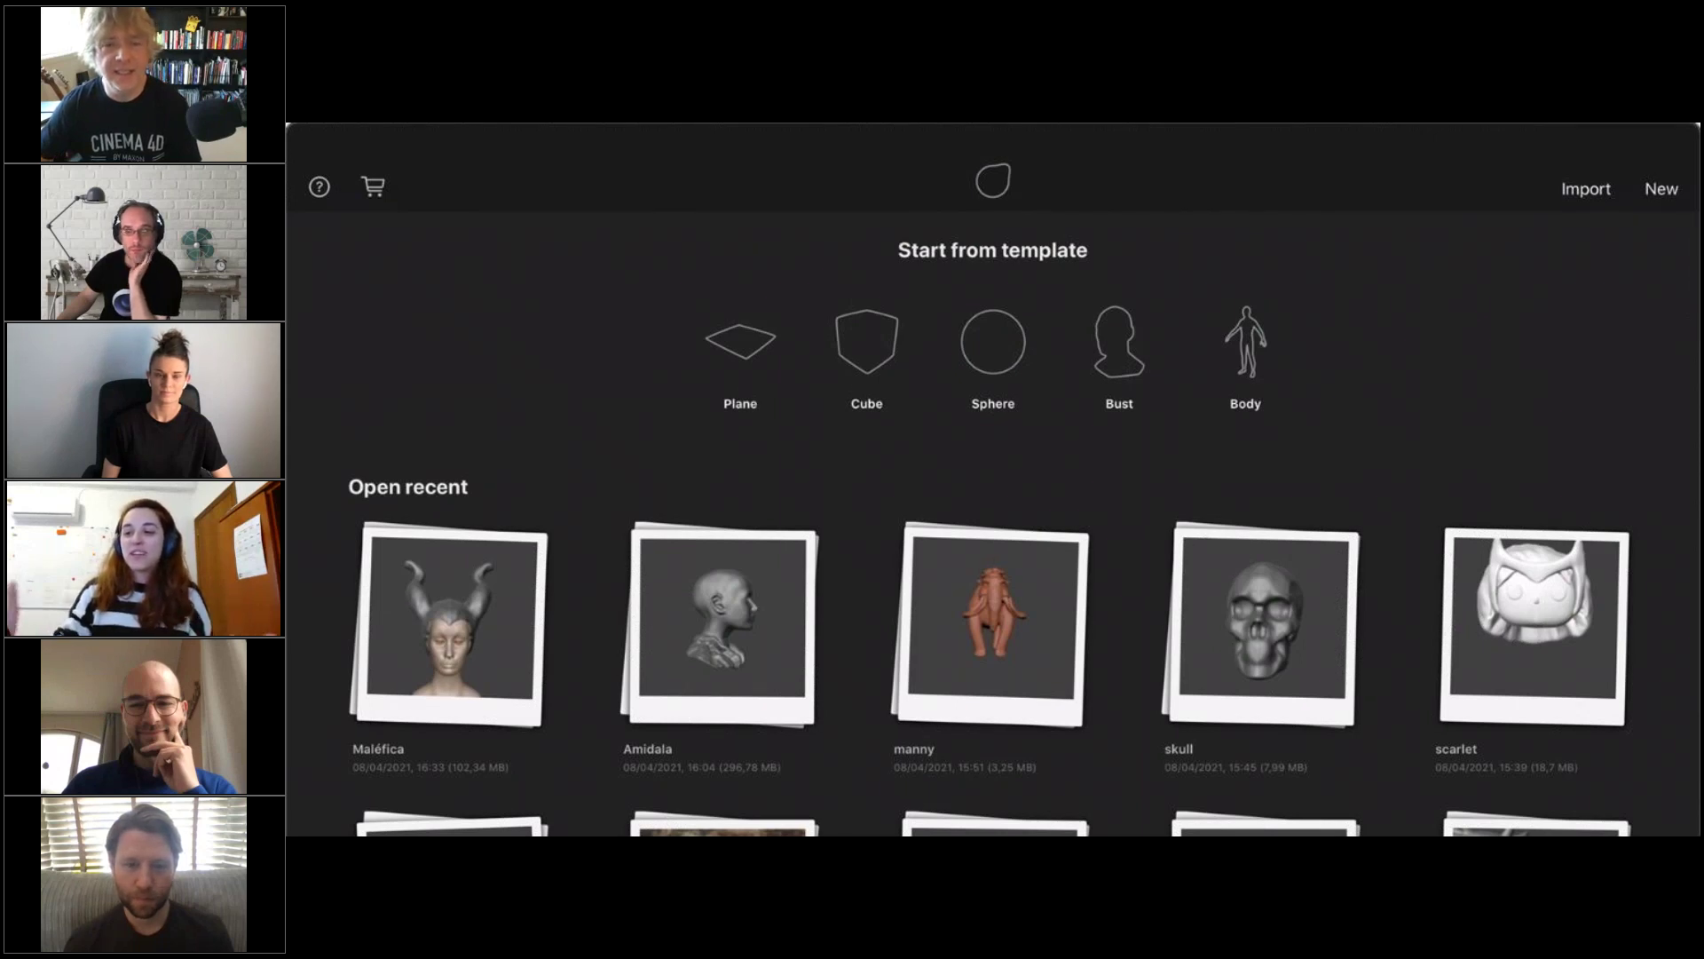
Start a project from the Sphere template and turn the sphere so its symmetry line faces more to the front
left_click(1533, 657)
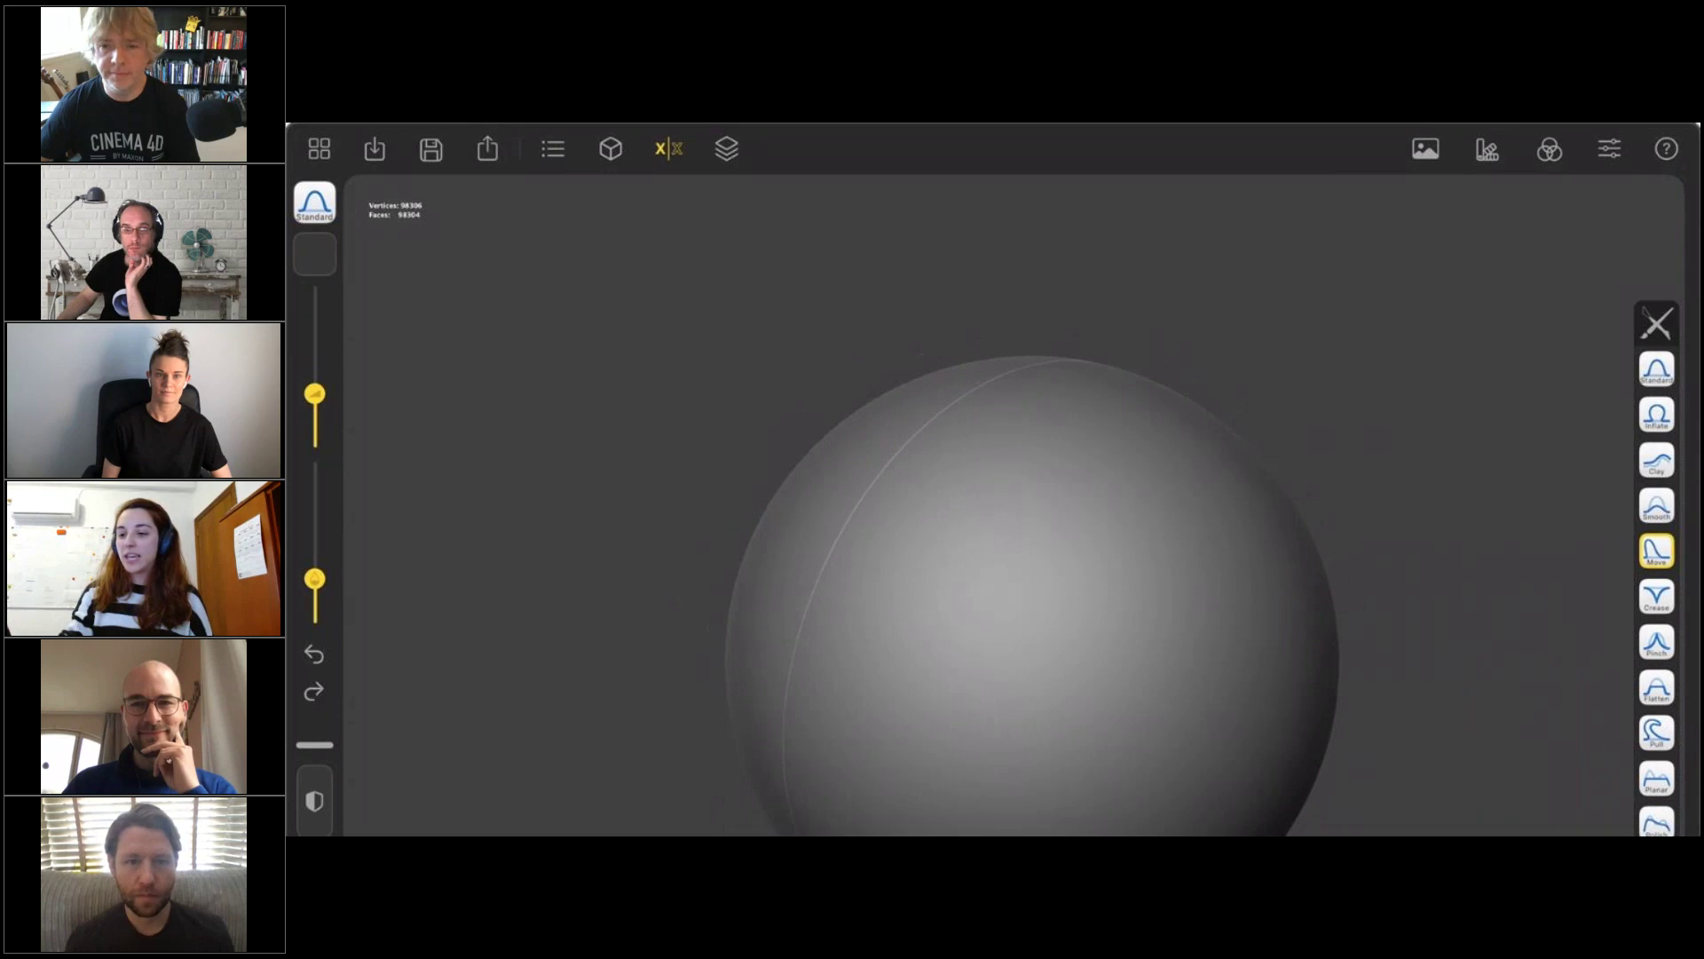
scroll(1031, 659, "down", 1)
left_click_drag(515, 803, 709, 803)
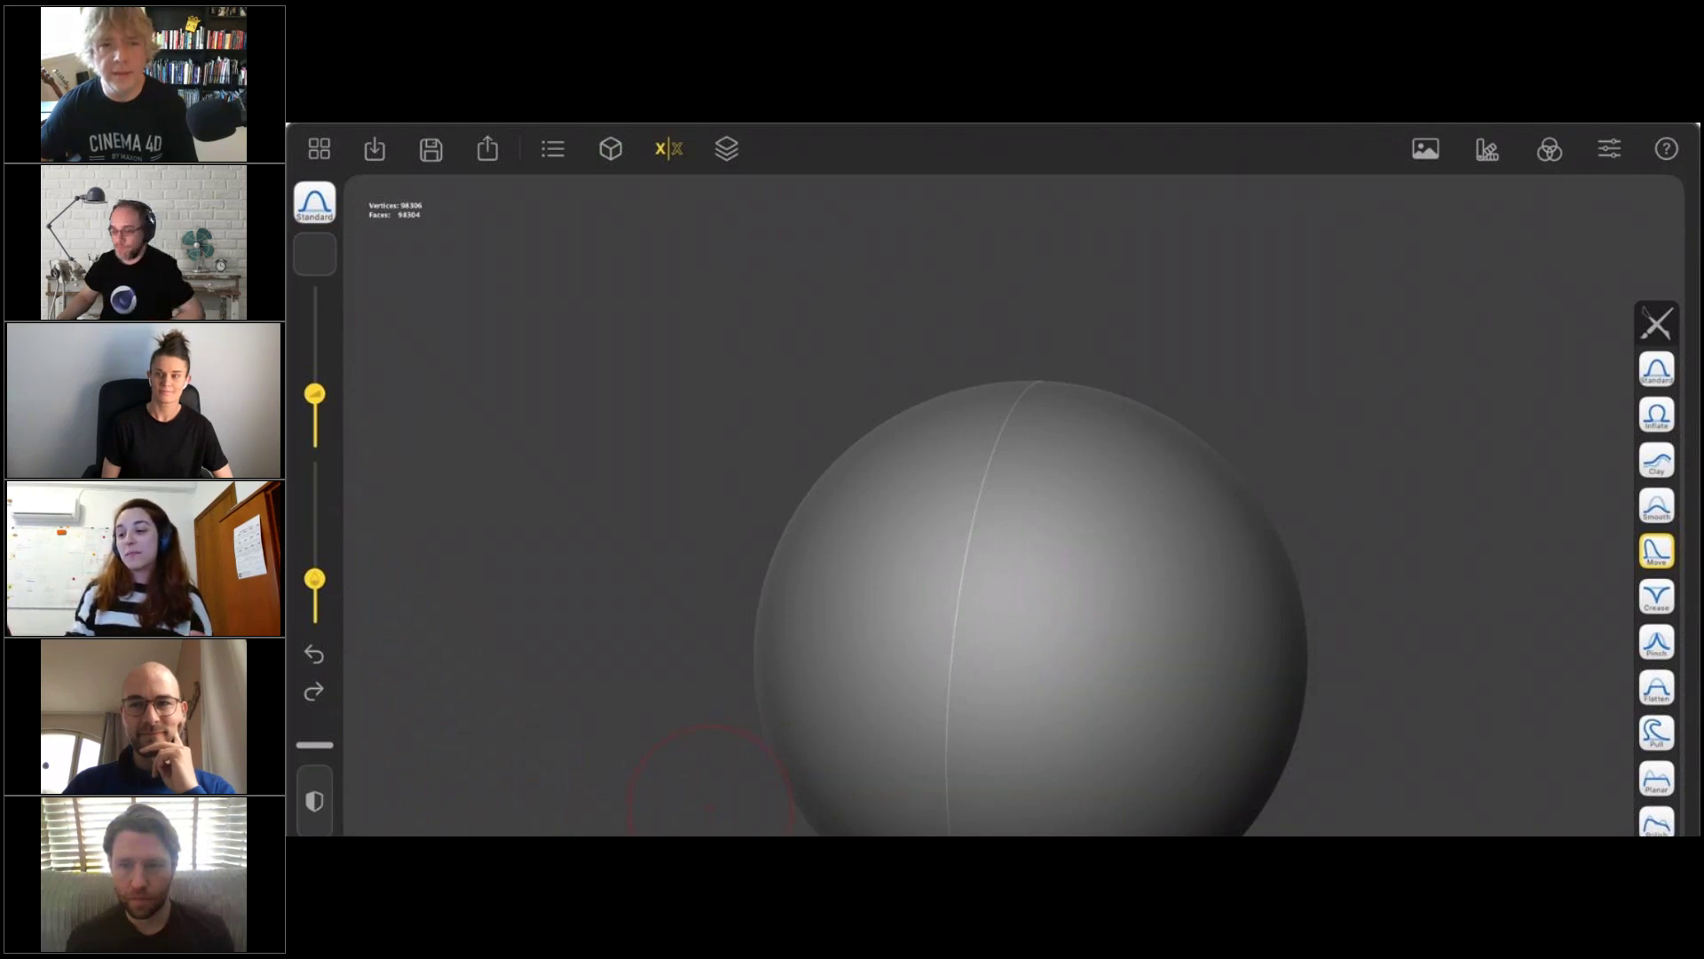
scroll(709, 806, "down", 1)
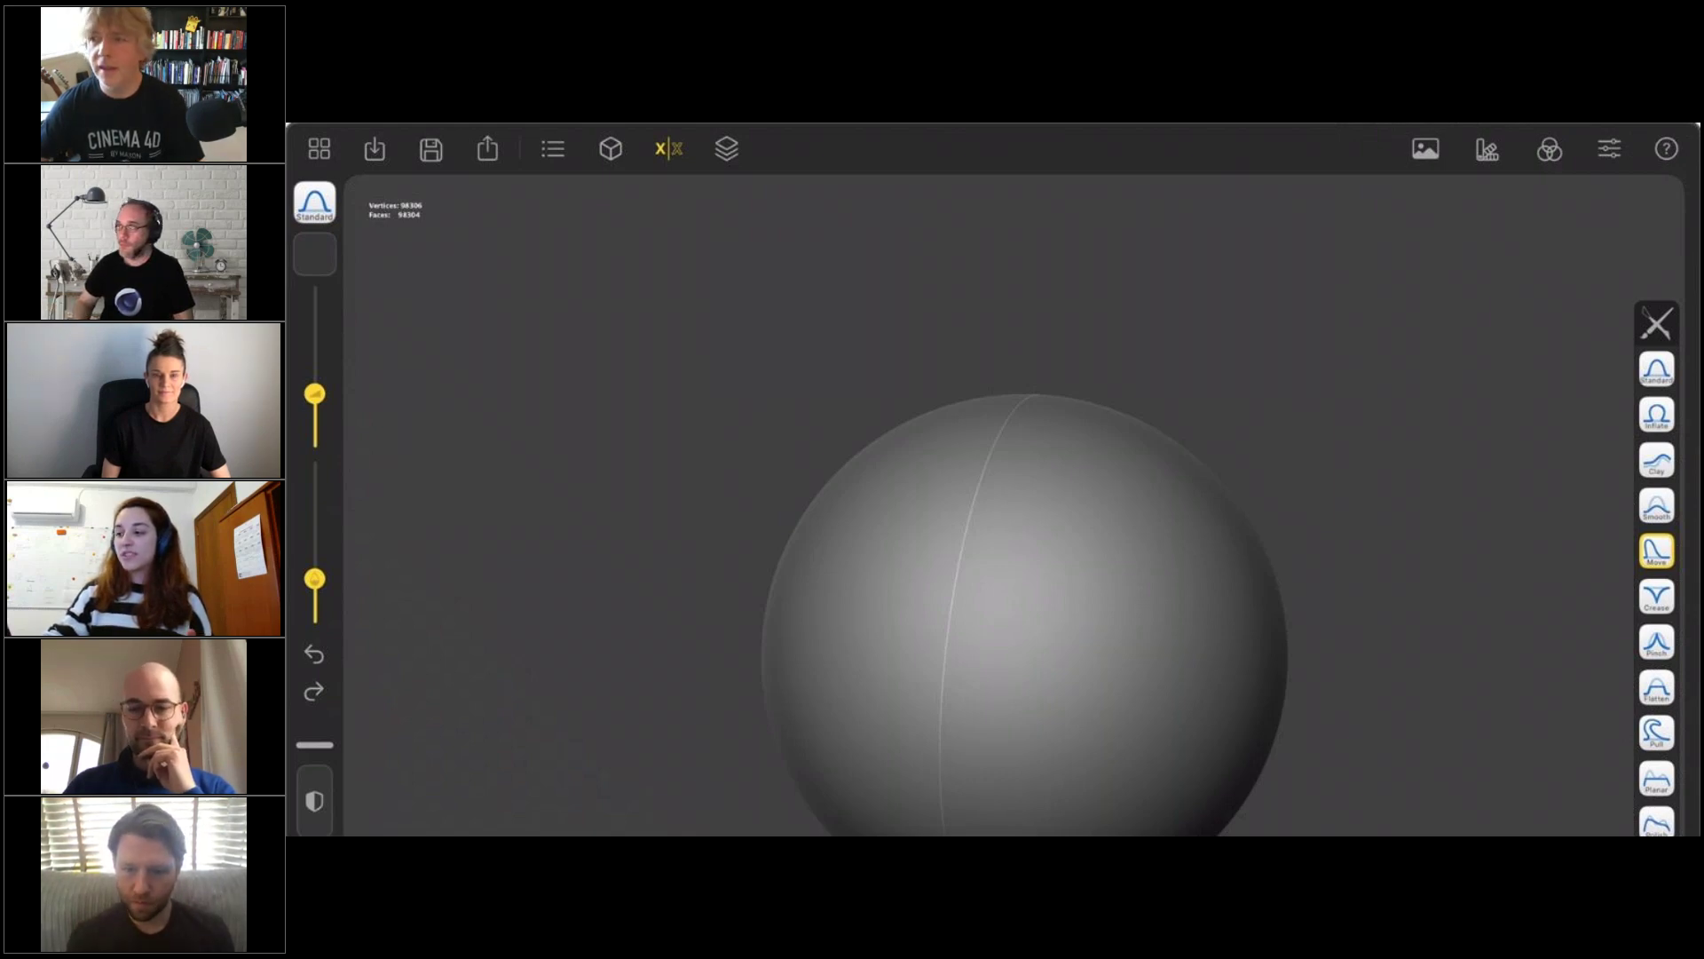
Move the brush toolbar to the canvas's upper edge and on to its left edge
left_click(1657, 323)
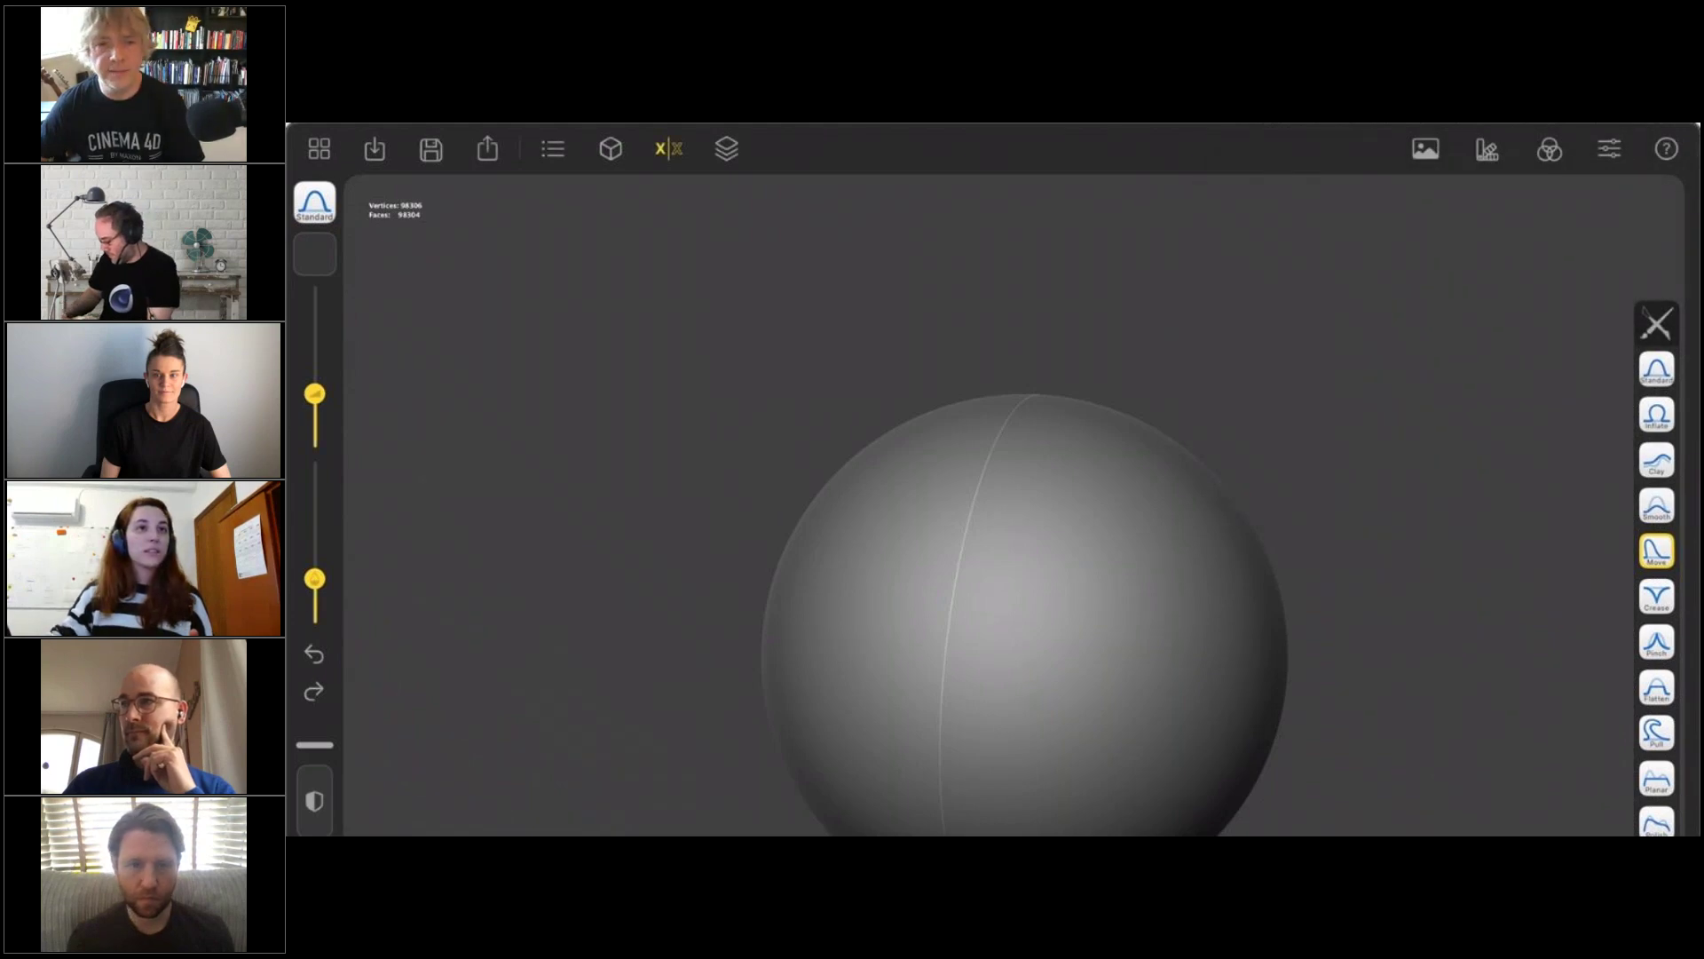
left_click(1656, 323)
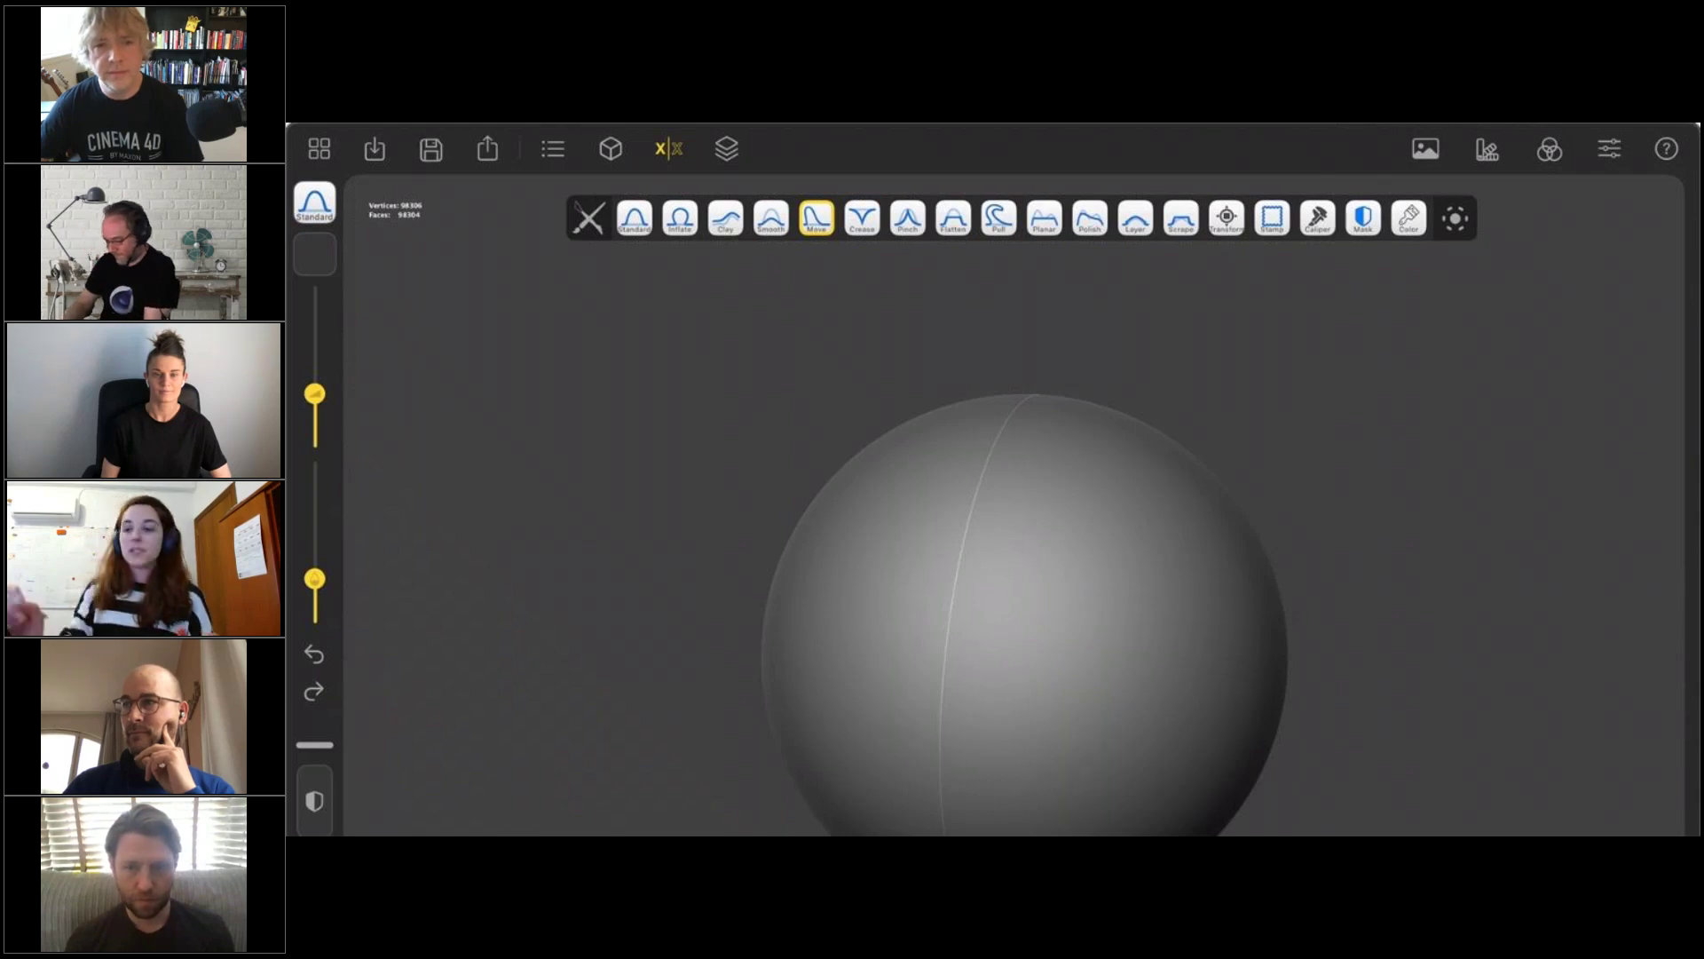
left_click(589, 218)
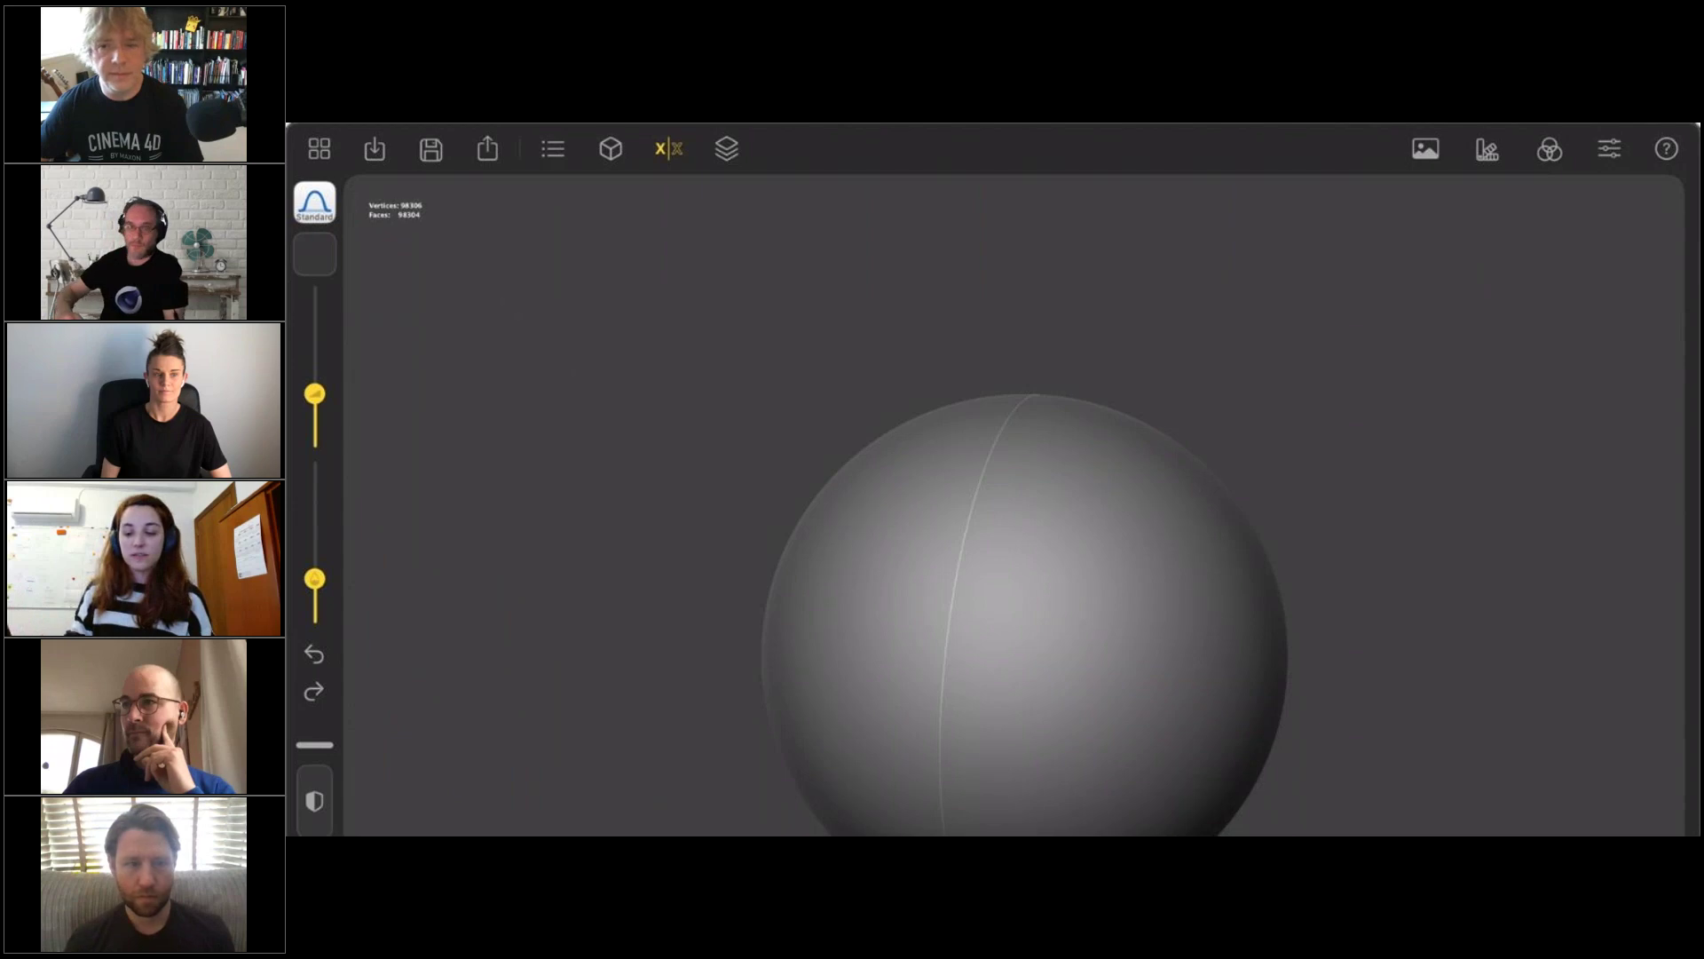
left_click(589, 832)
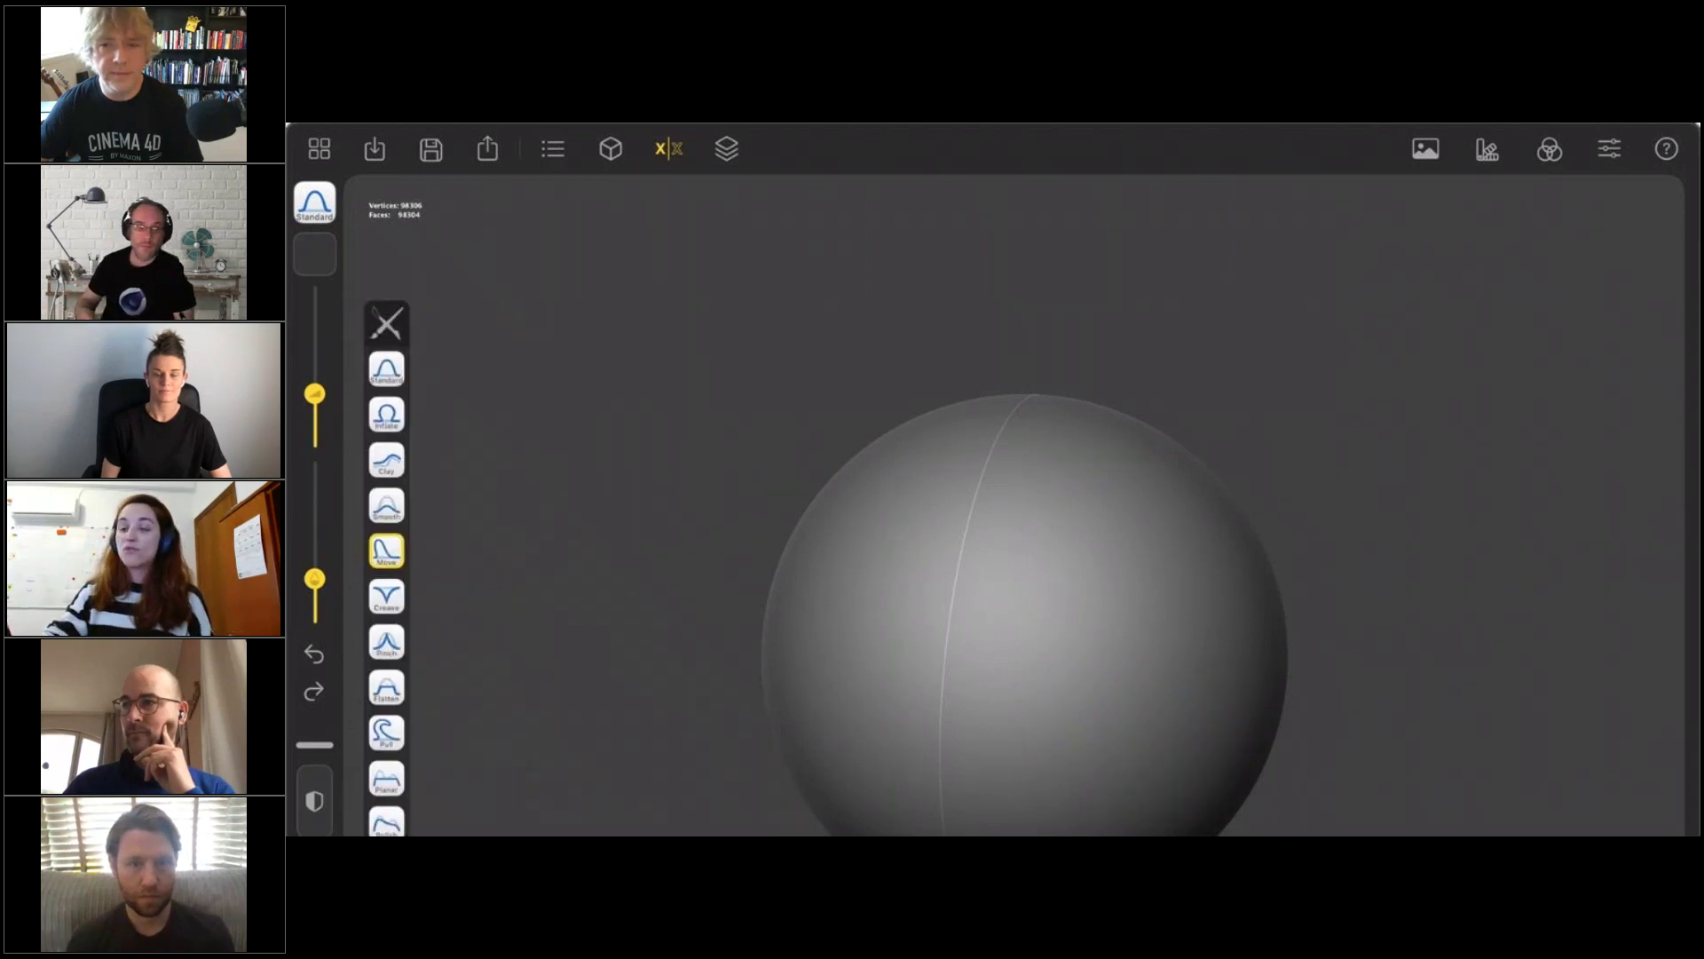
Review the gesture, control and pressure curve options in the Input preferences
left_click(1609, 148)
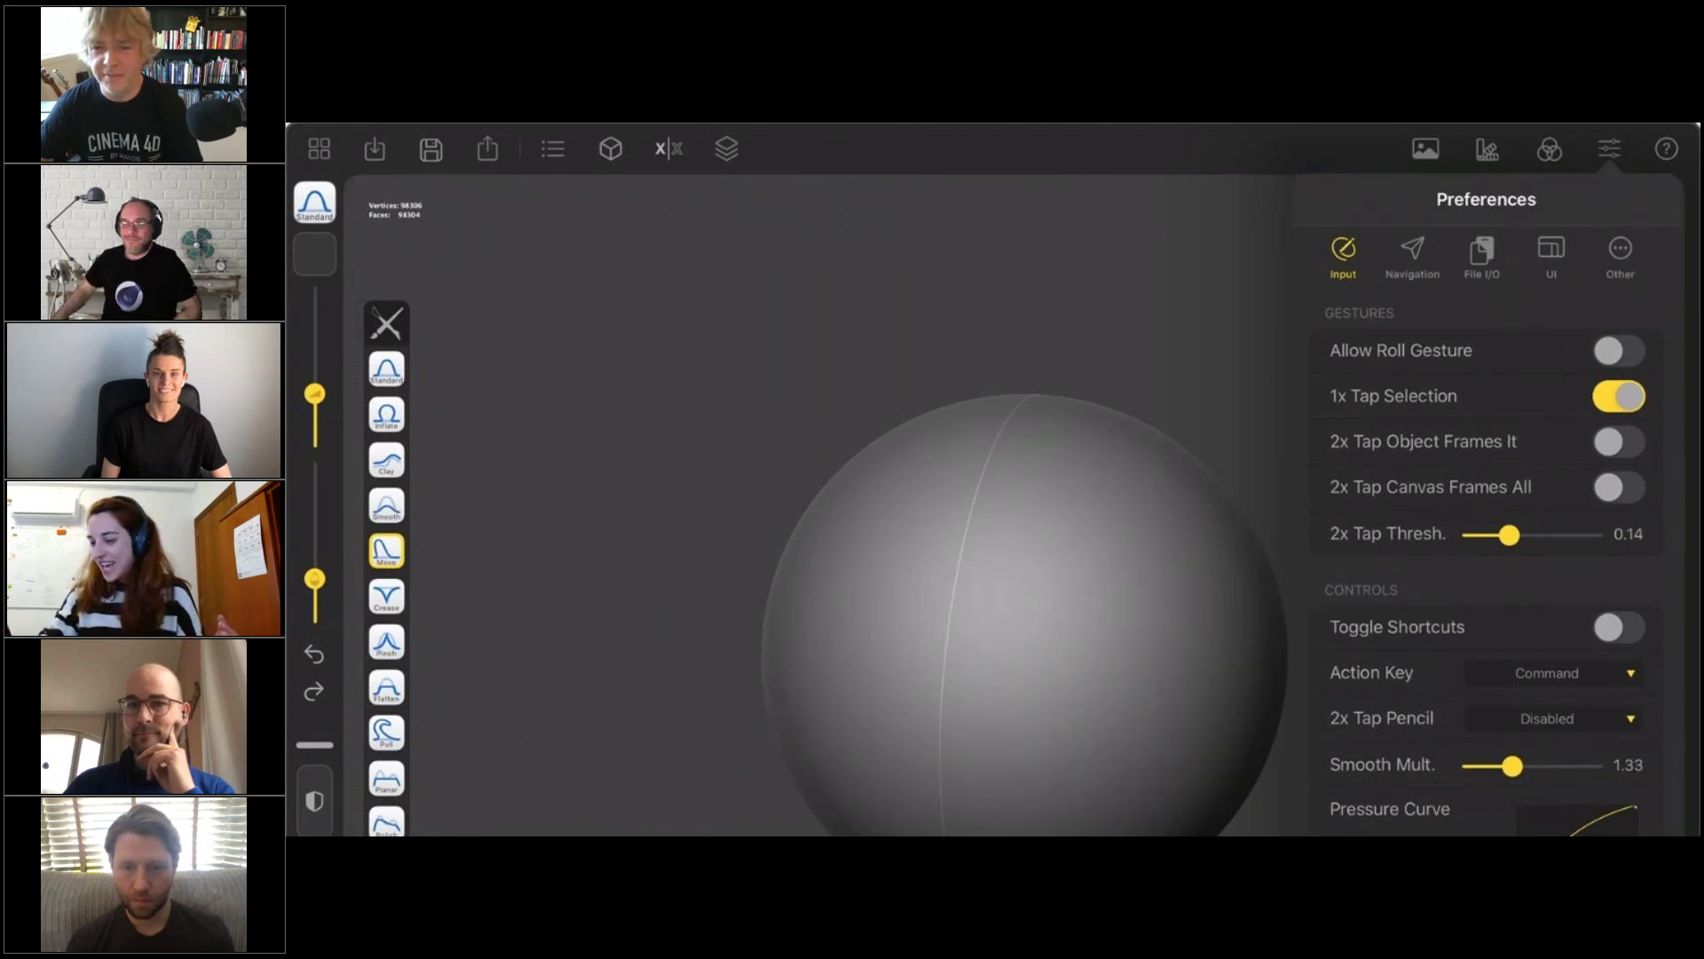
scroll(1486, 533, "down", 2)
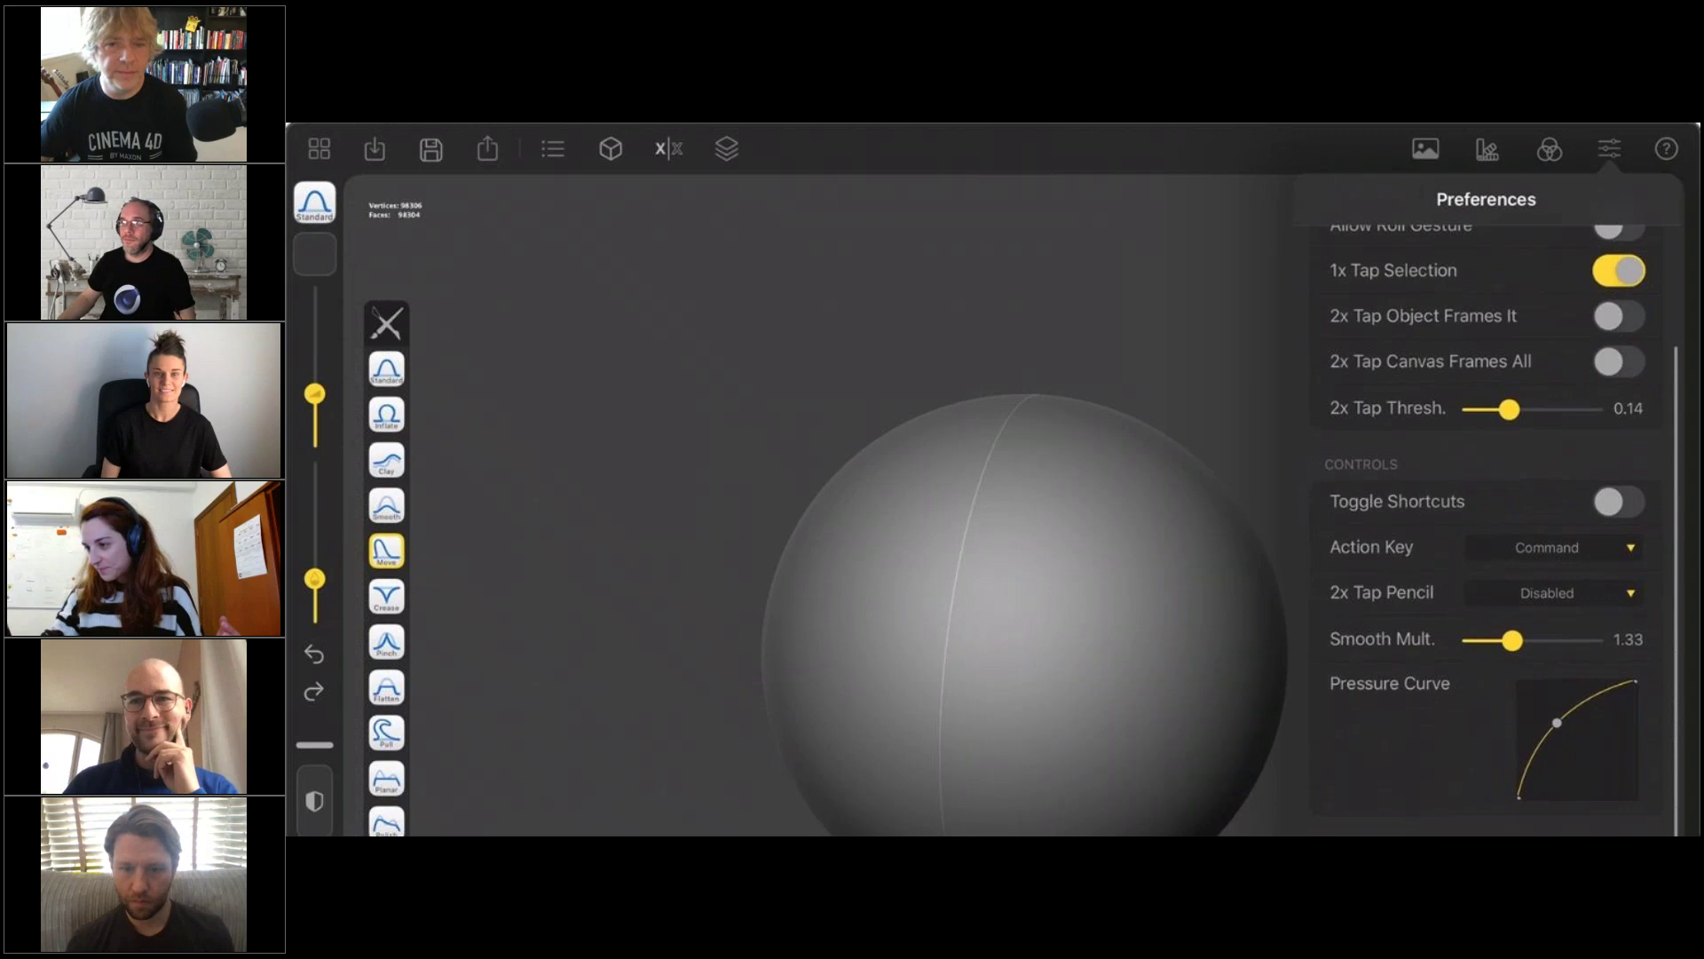
scroll(1486, 532, "up", 2)
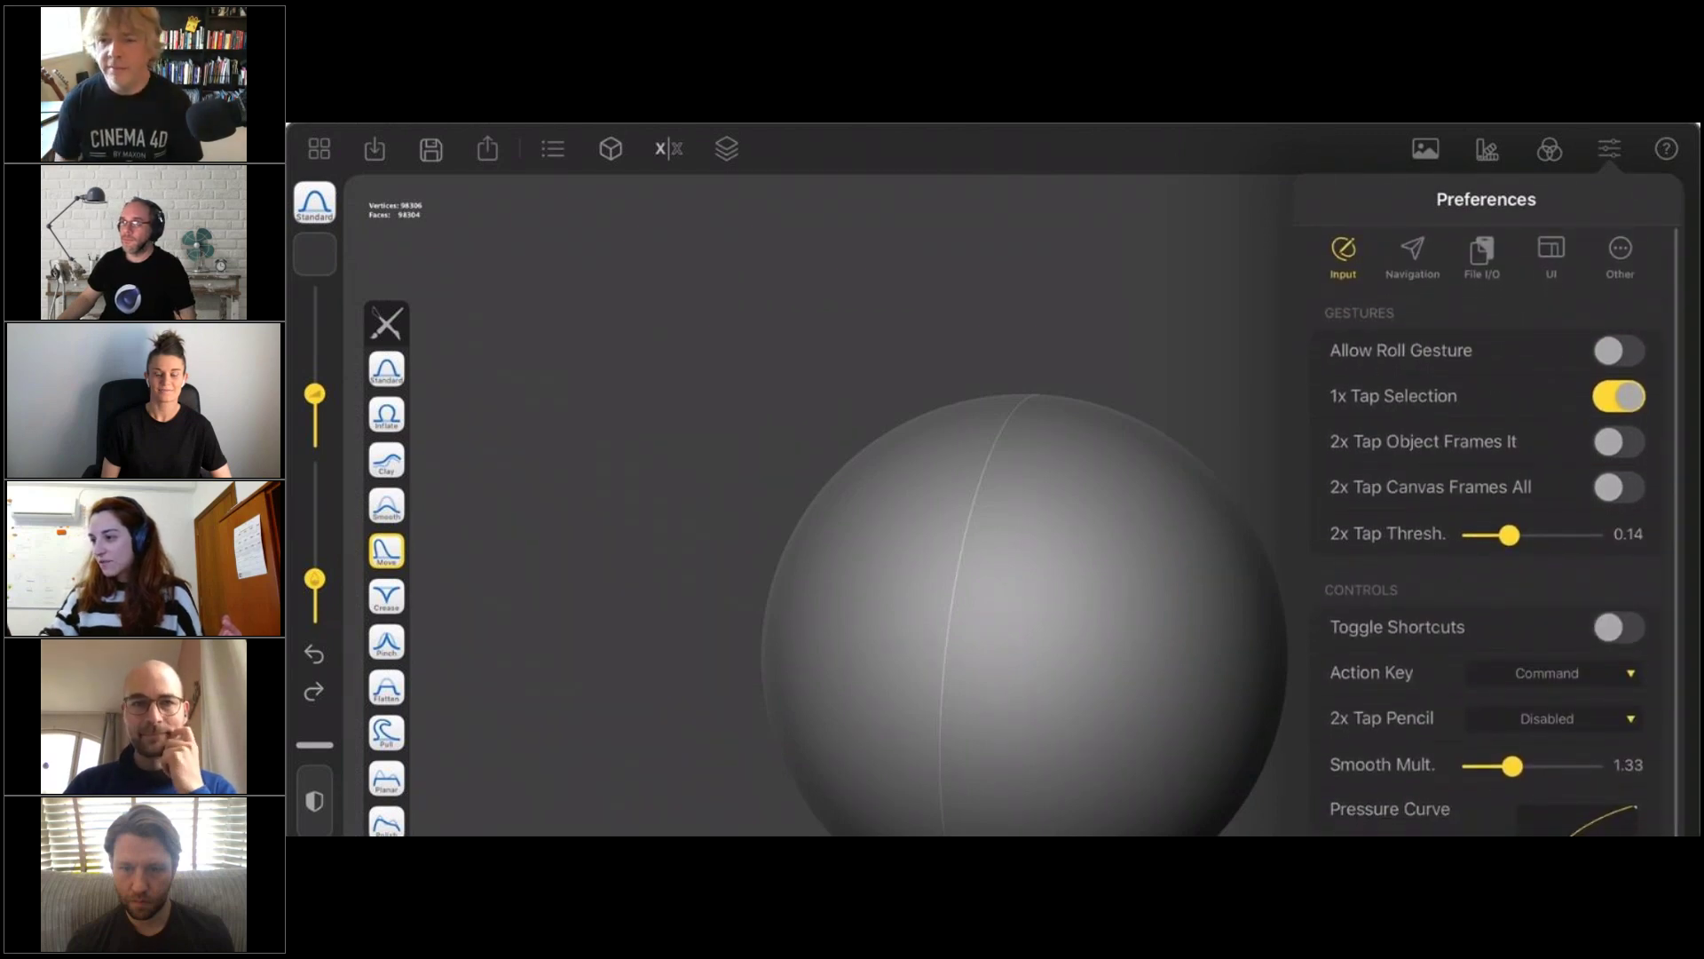
Try the Left Handed interface layout in the UI preferences, inspect the mirrored canvas, and turn the option off again
left_click(1552, 257)
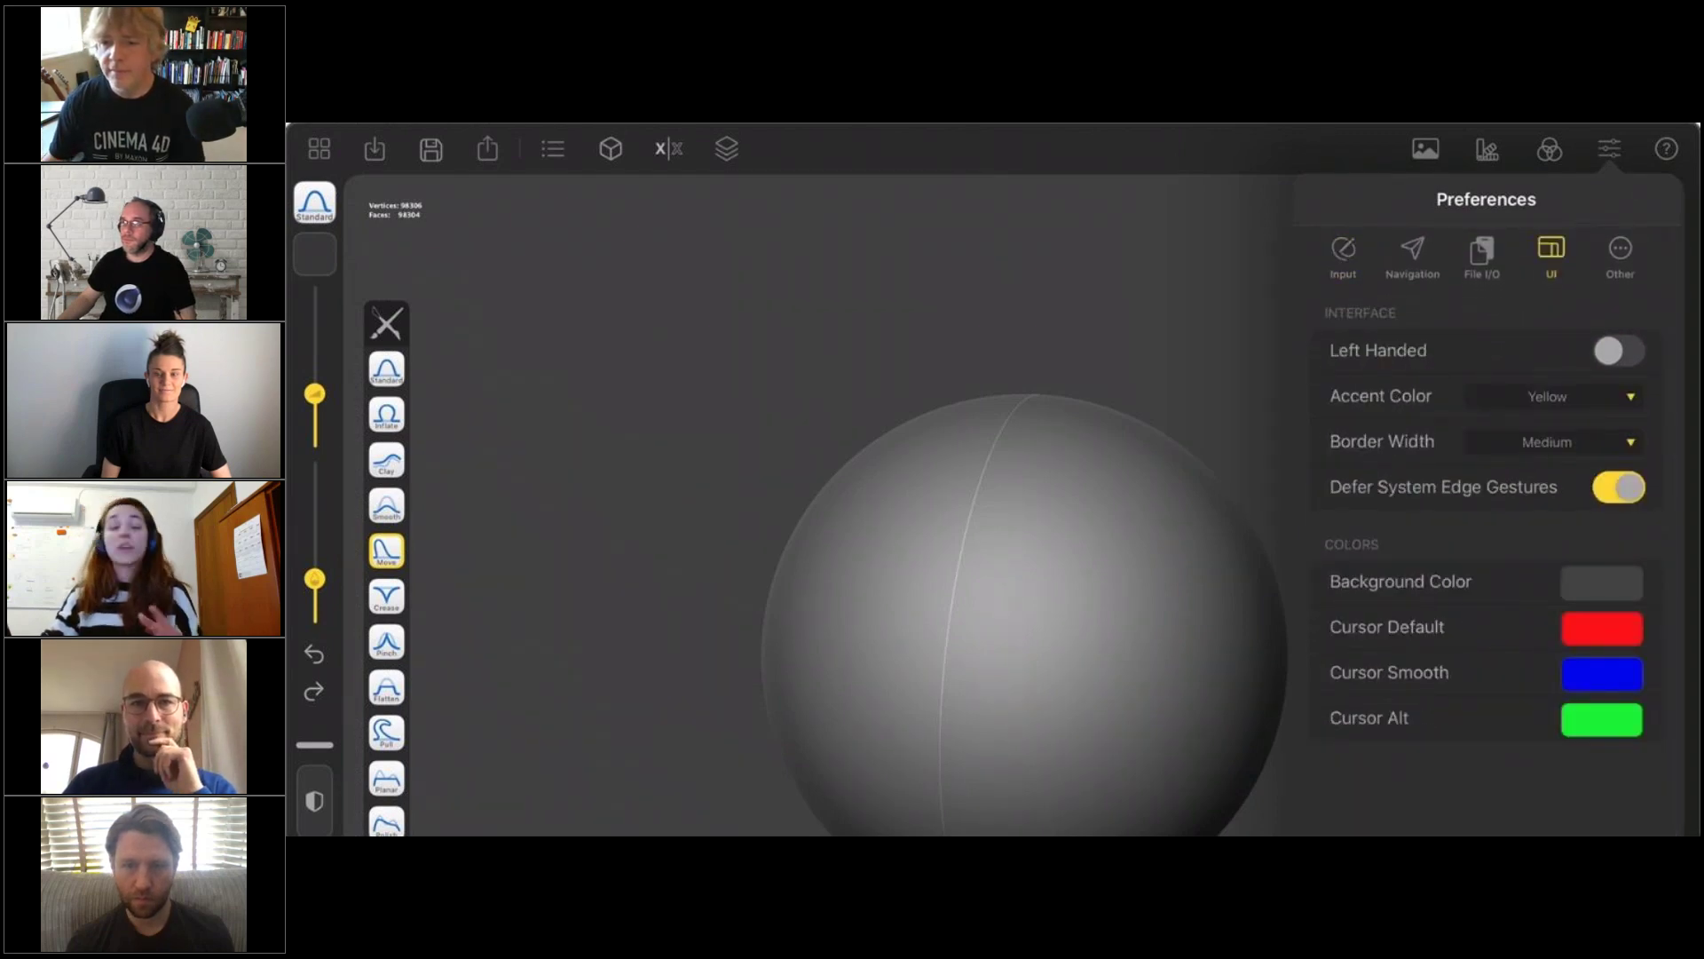
left_click(1618, 350)
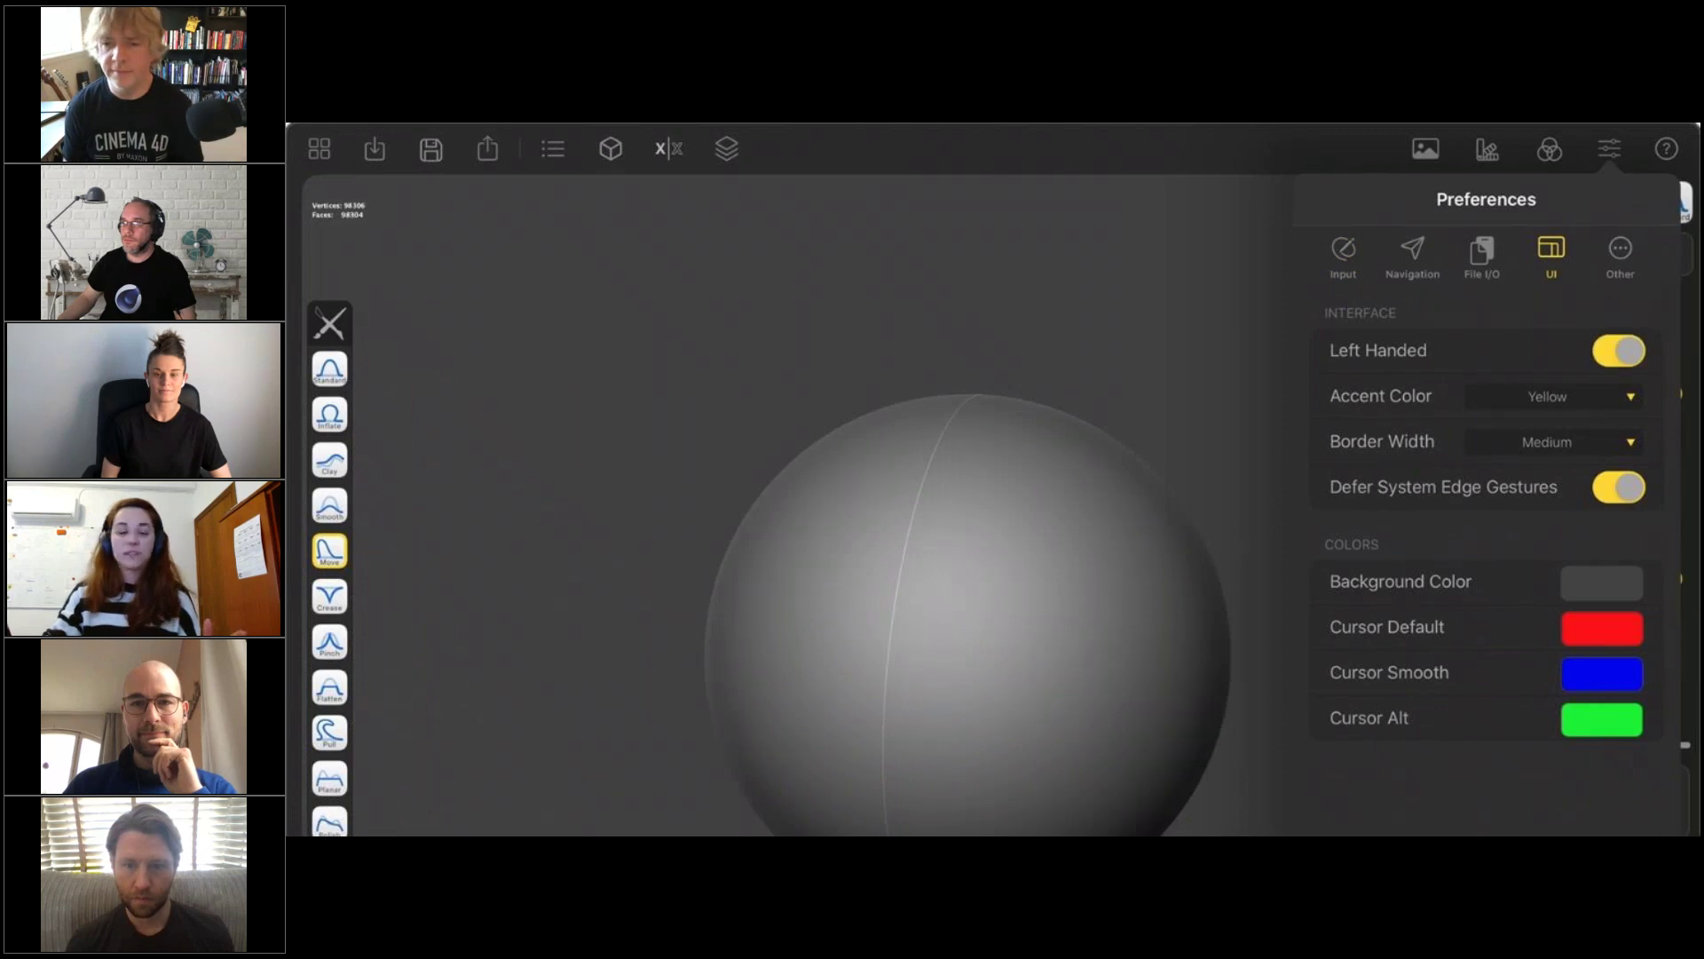
left_click(1105, 322)
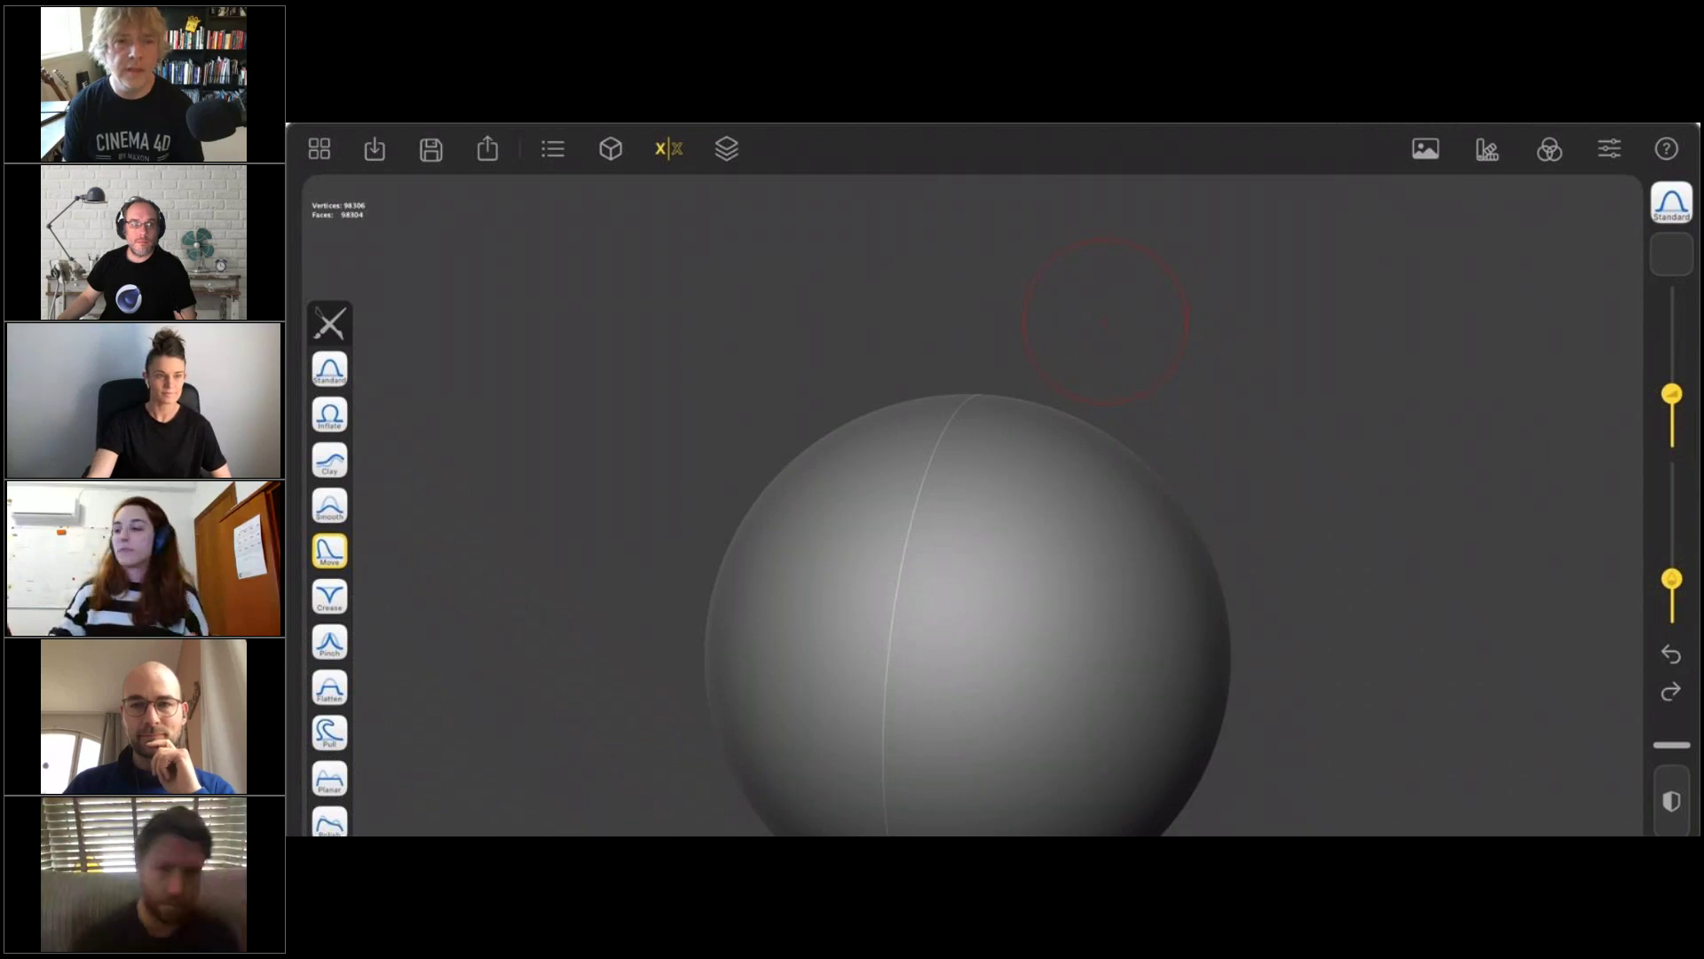
left_click(1610, 149)
left_click(1551, 257)
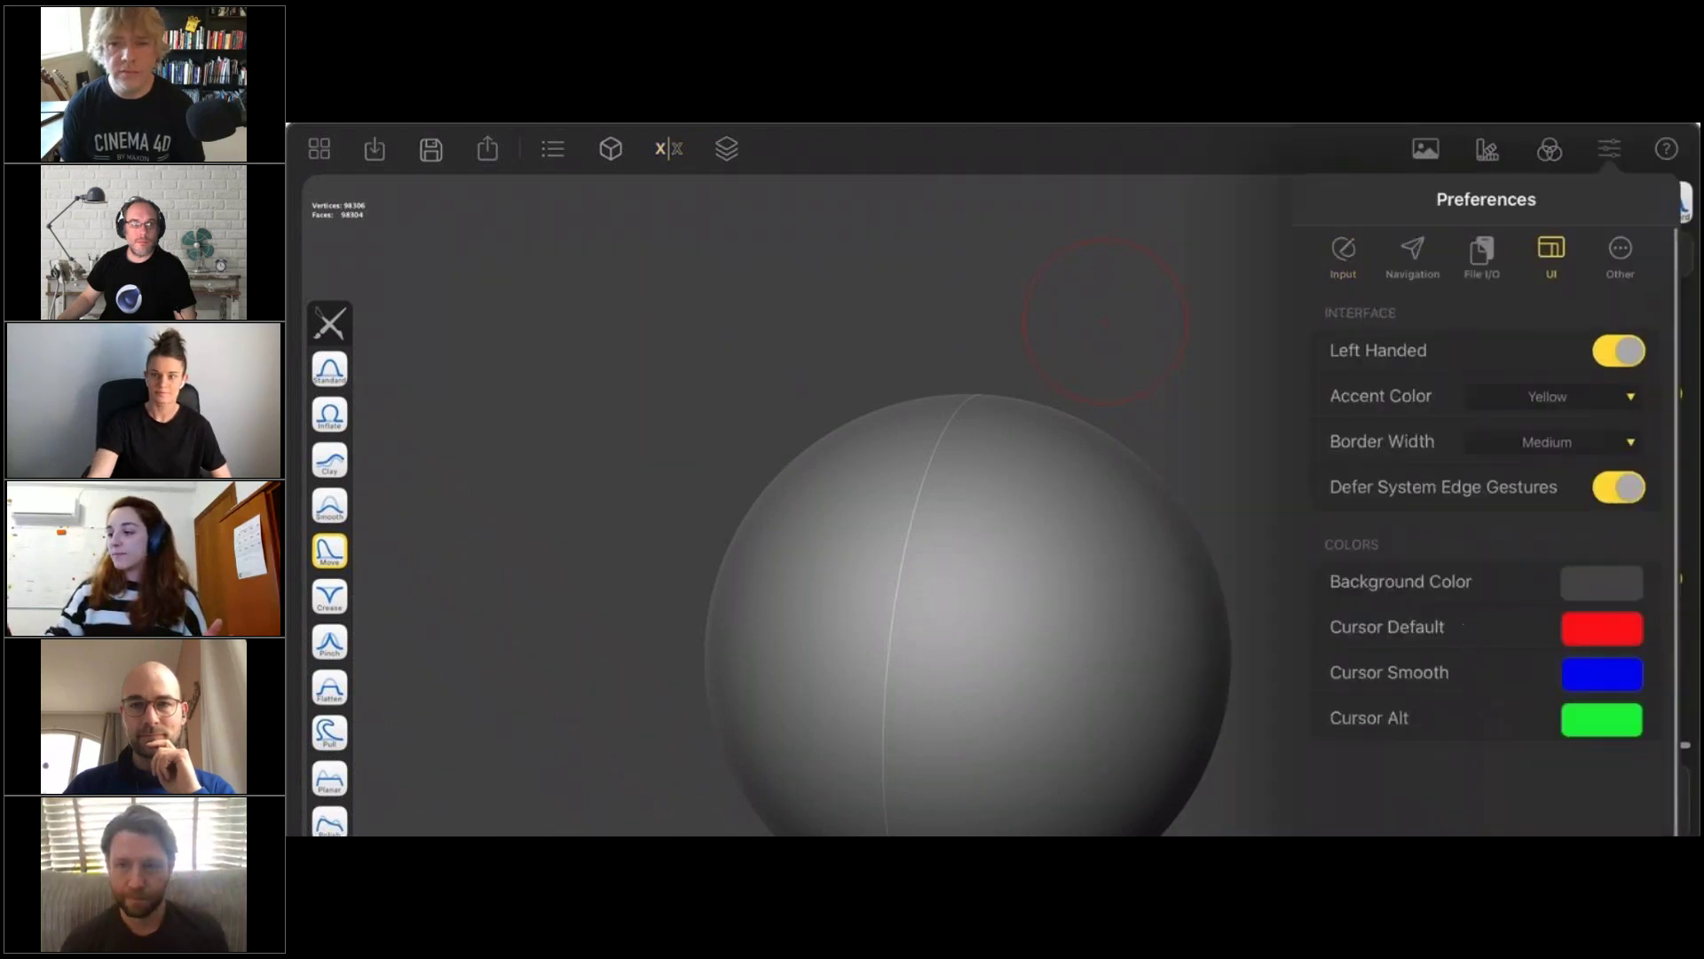
left_click(1619, 351)
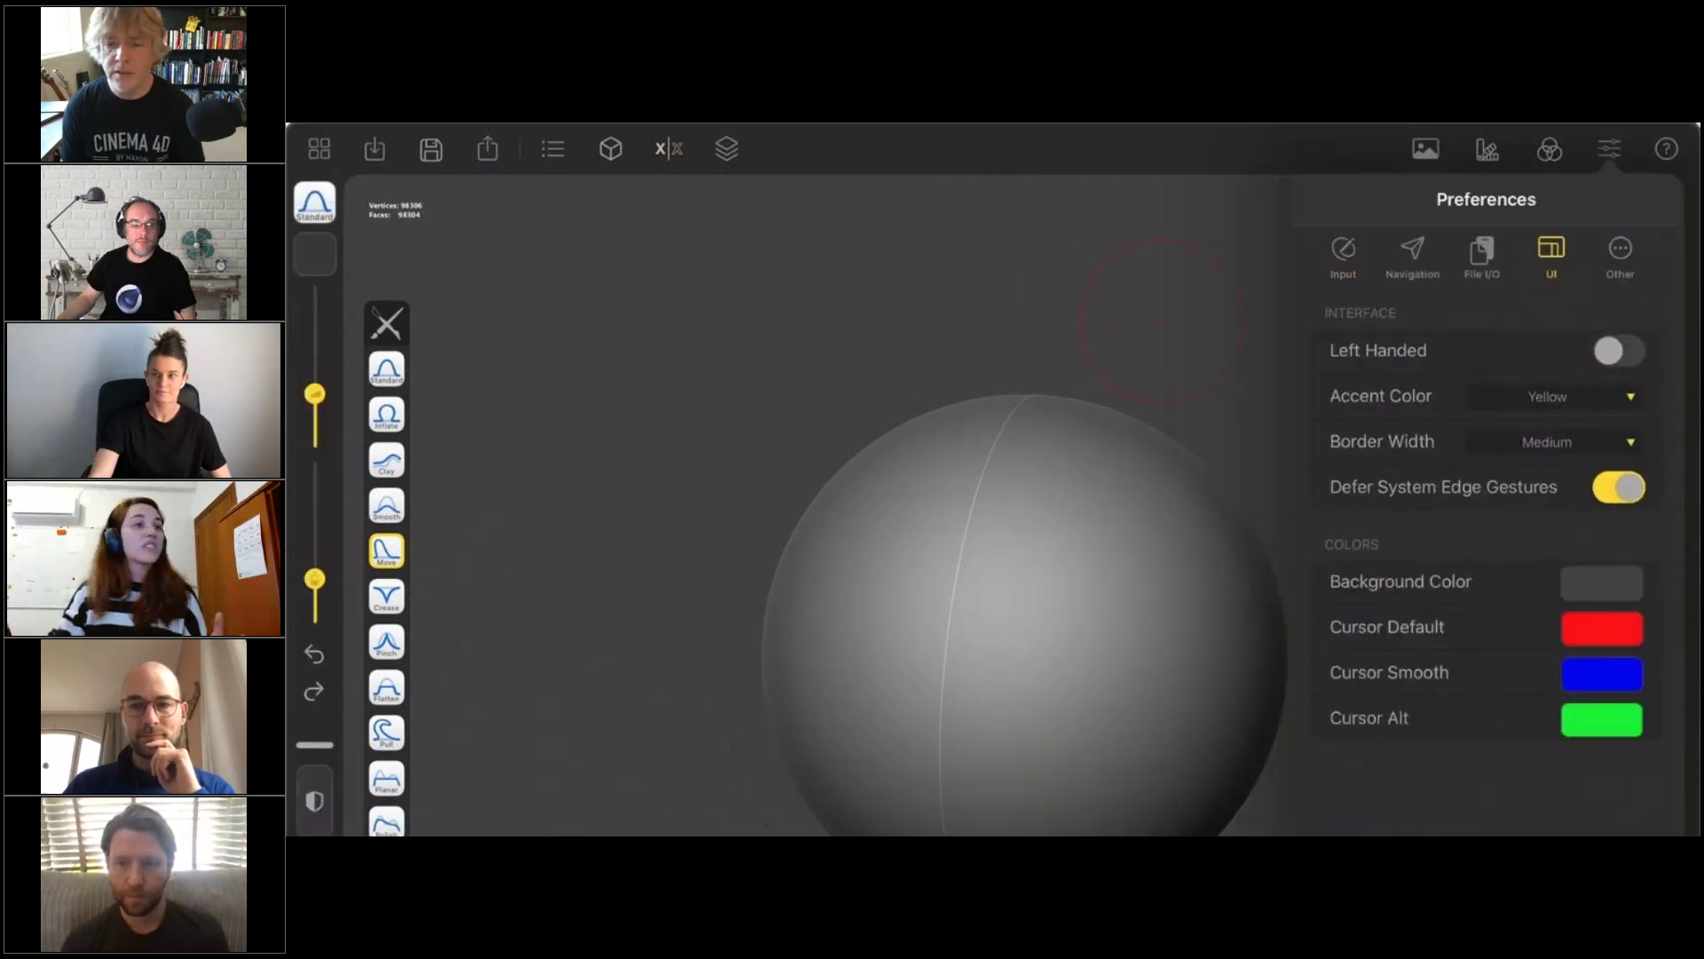
Set the interface's Accent Color to Blue and look through the available Border Width options
left_click(1553, 397)
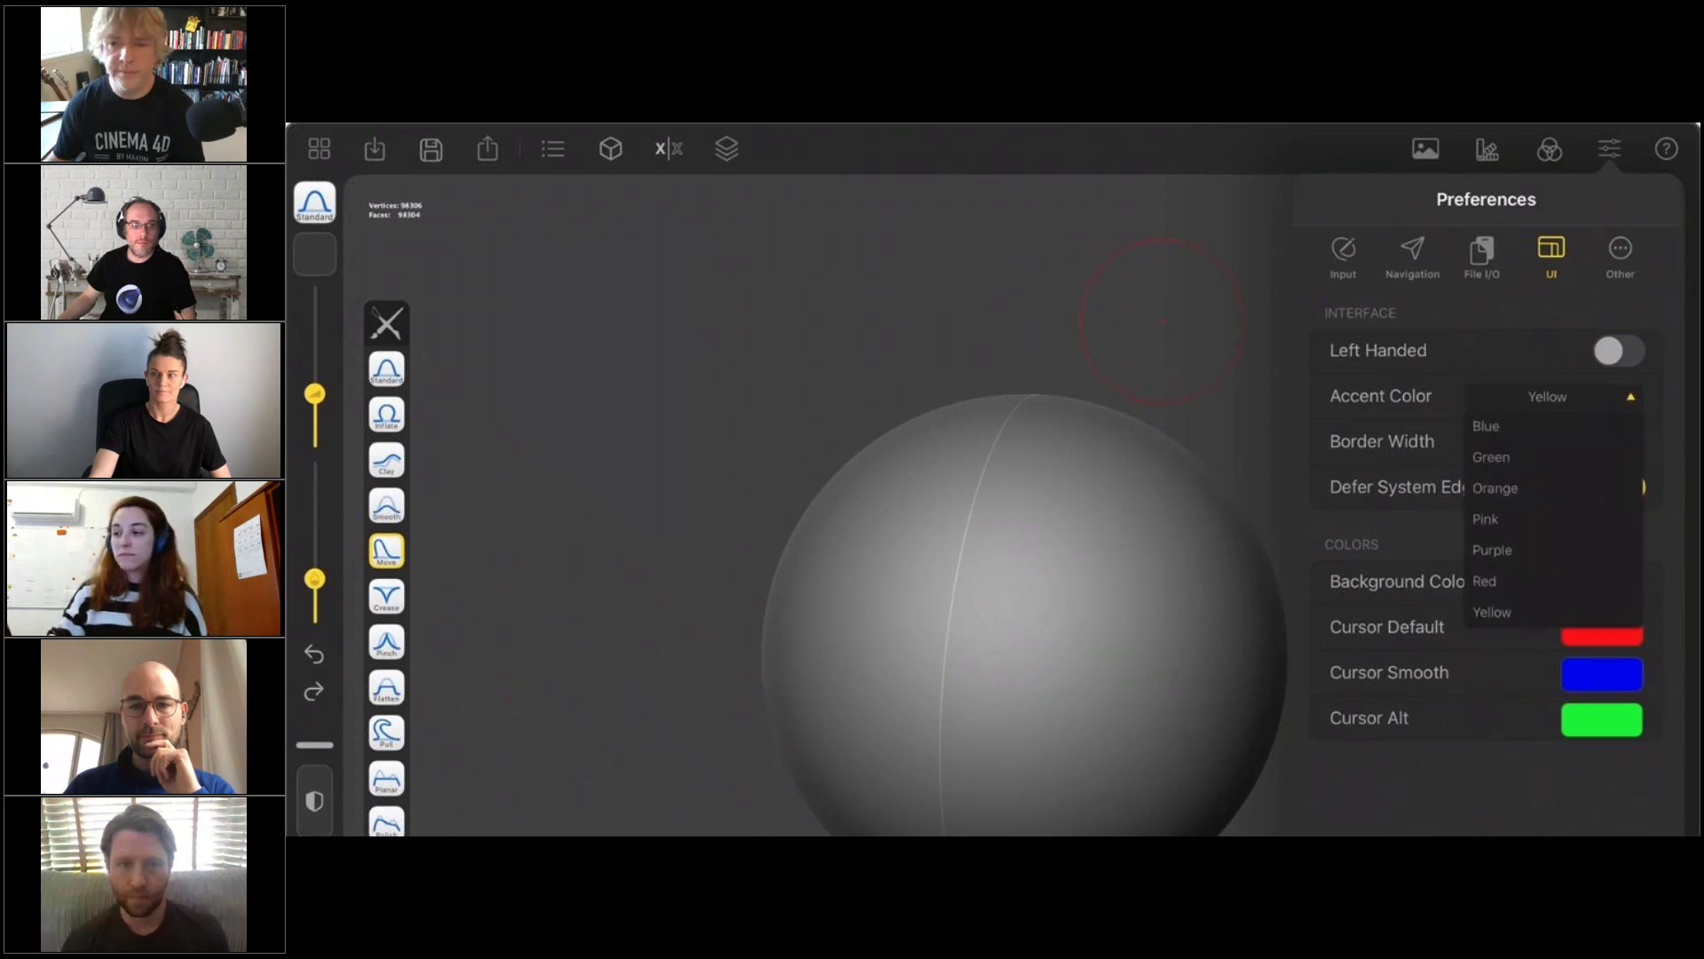
left_click(1553, 397)
left_click(1553, 397)
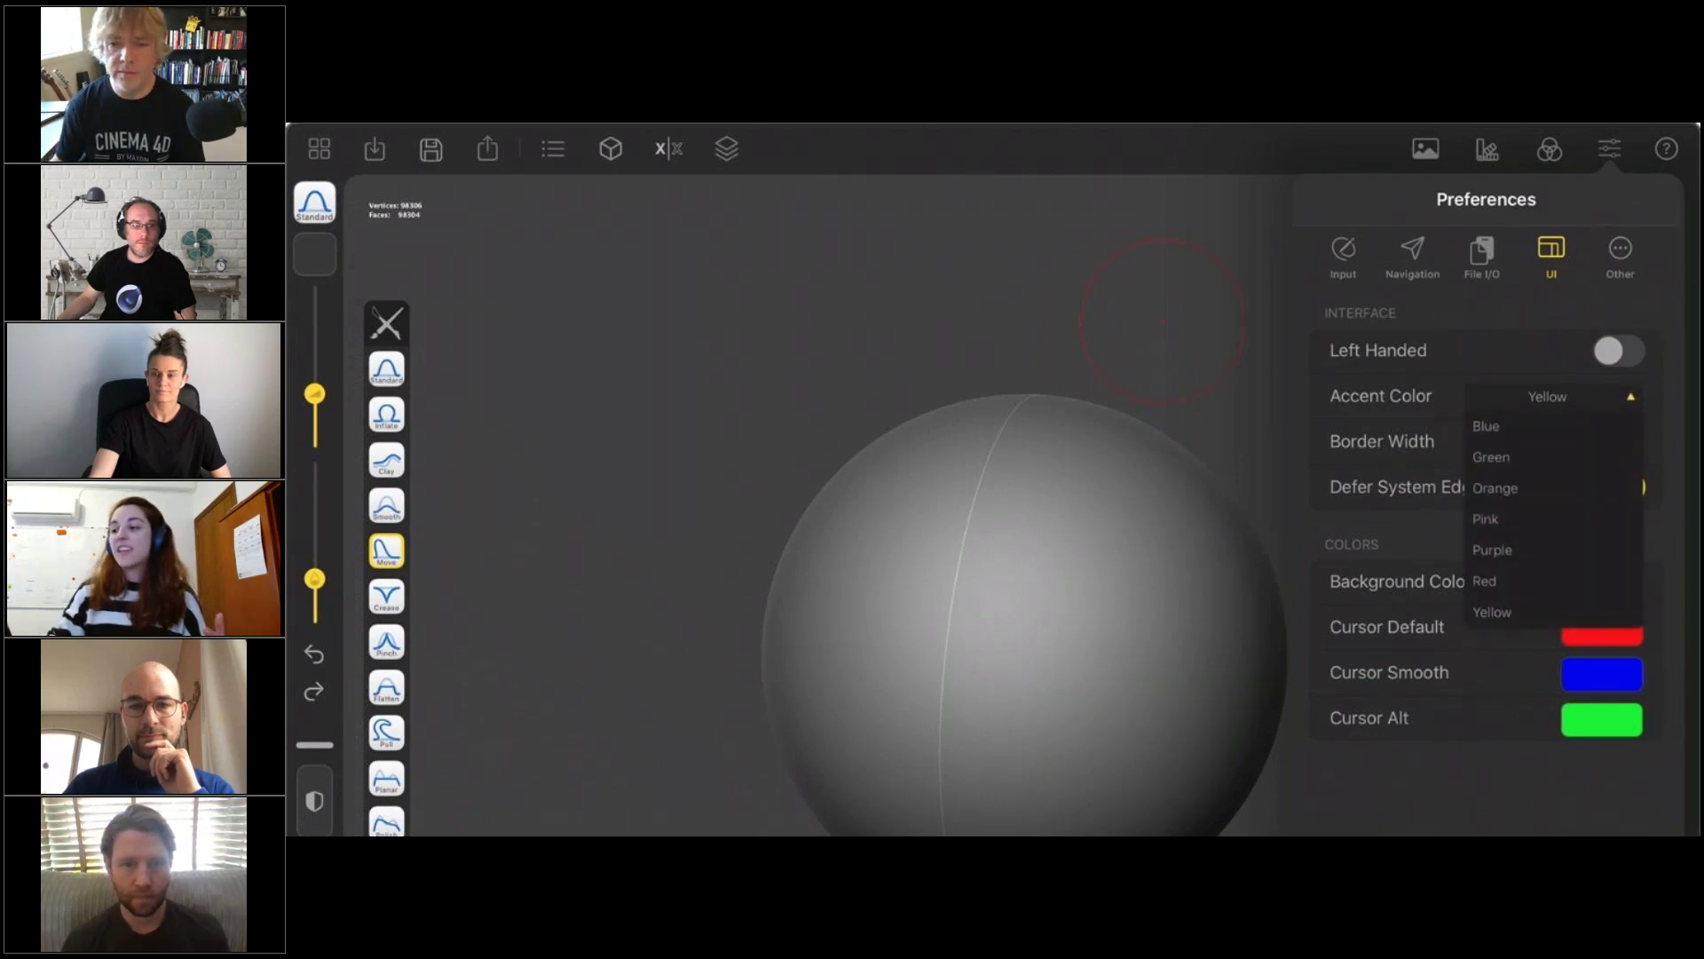
left_click(1486, 426)
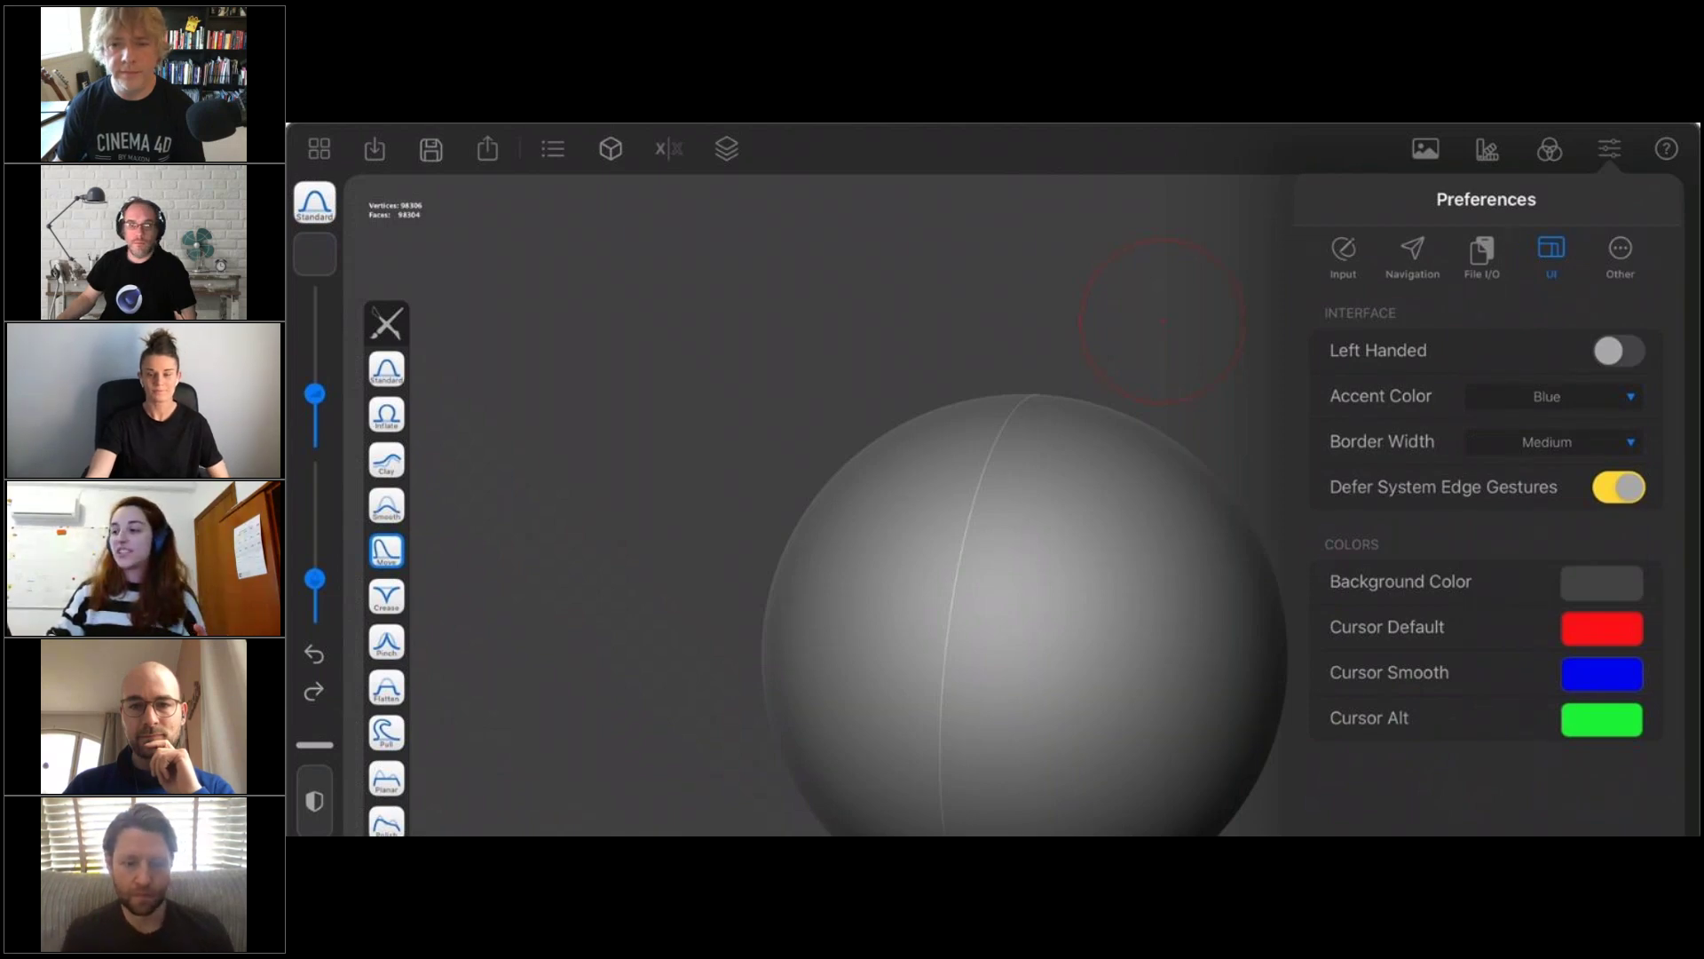
left_click(1547, 396)
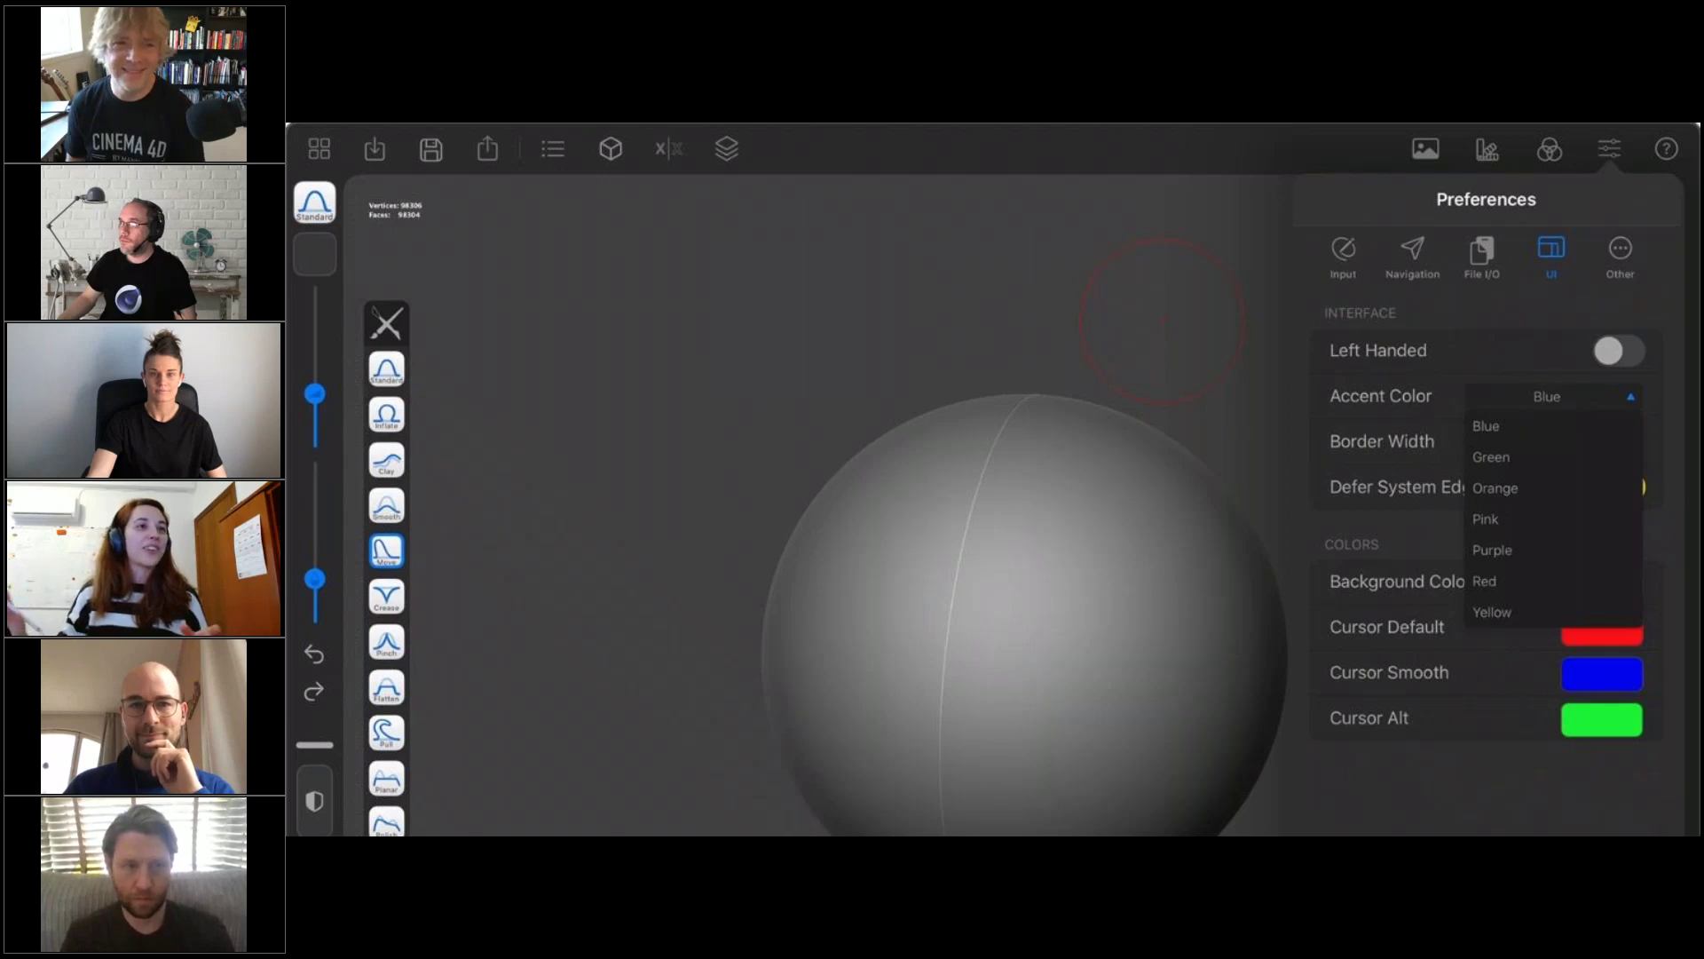
left_click(1547, 396)
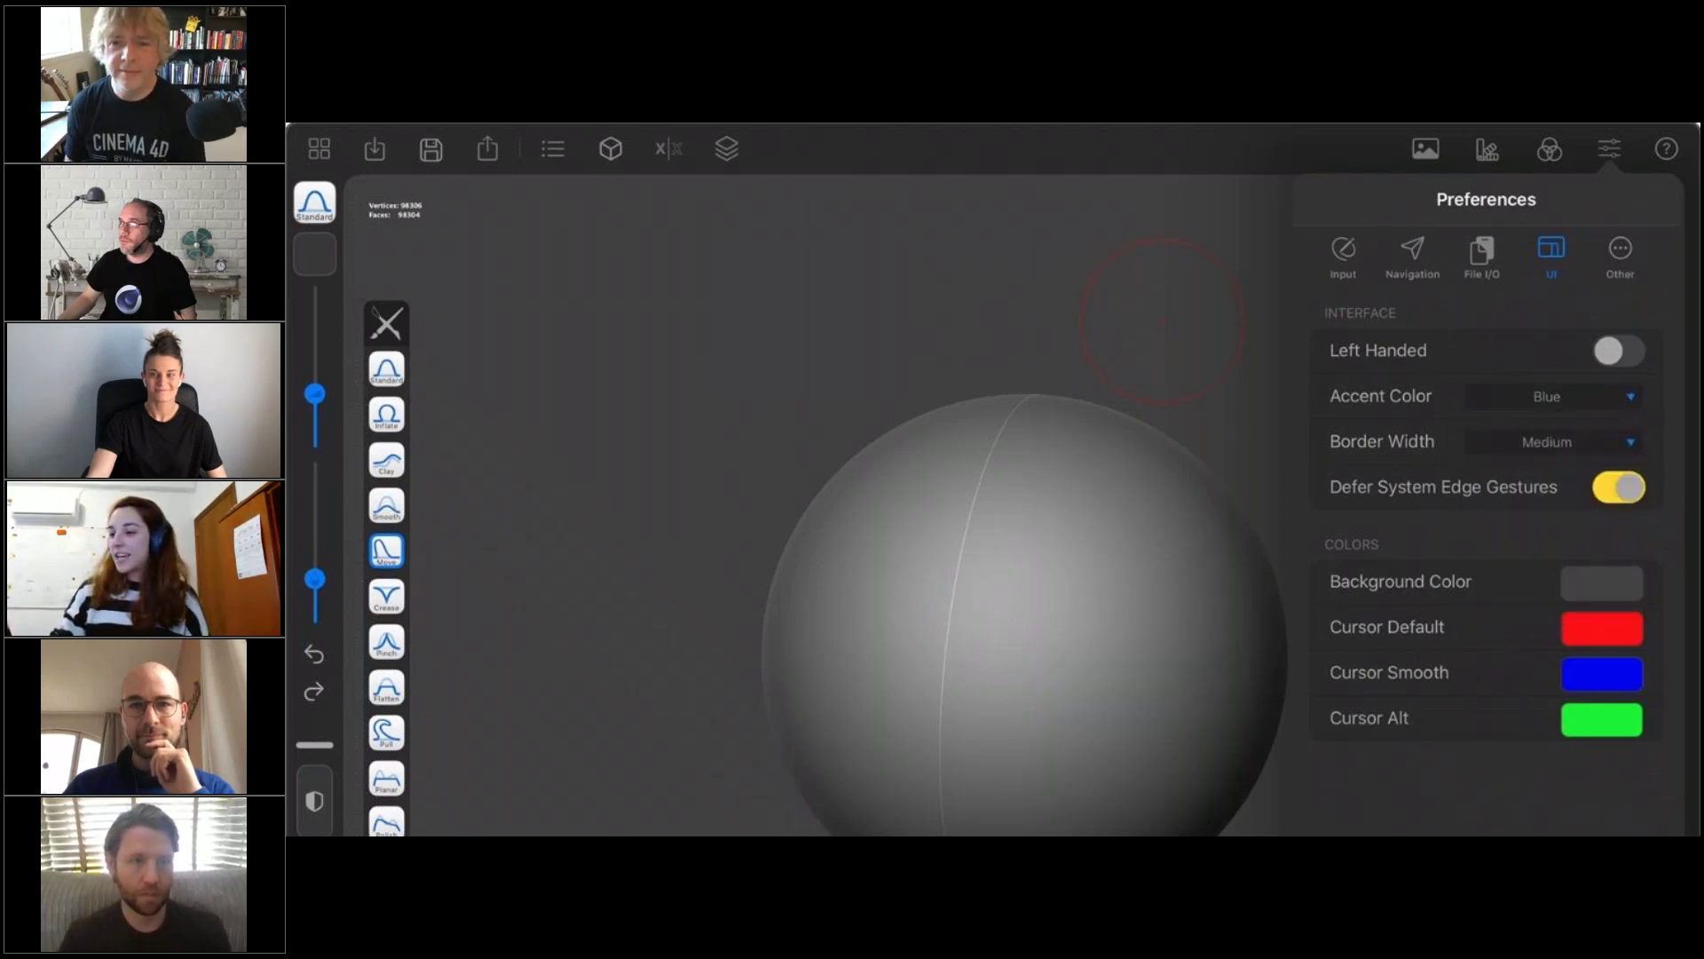
left_click(1553, 442)
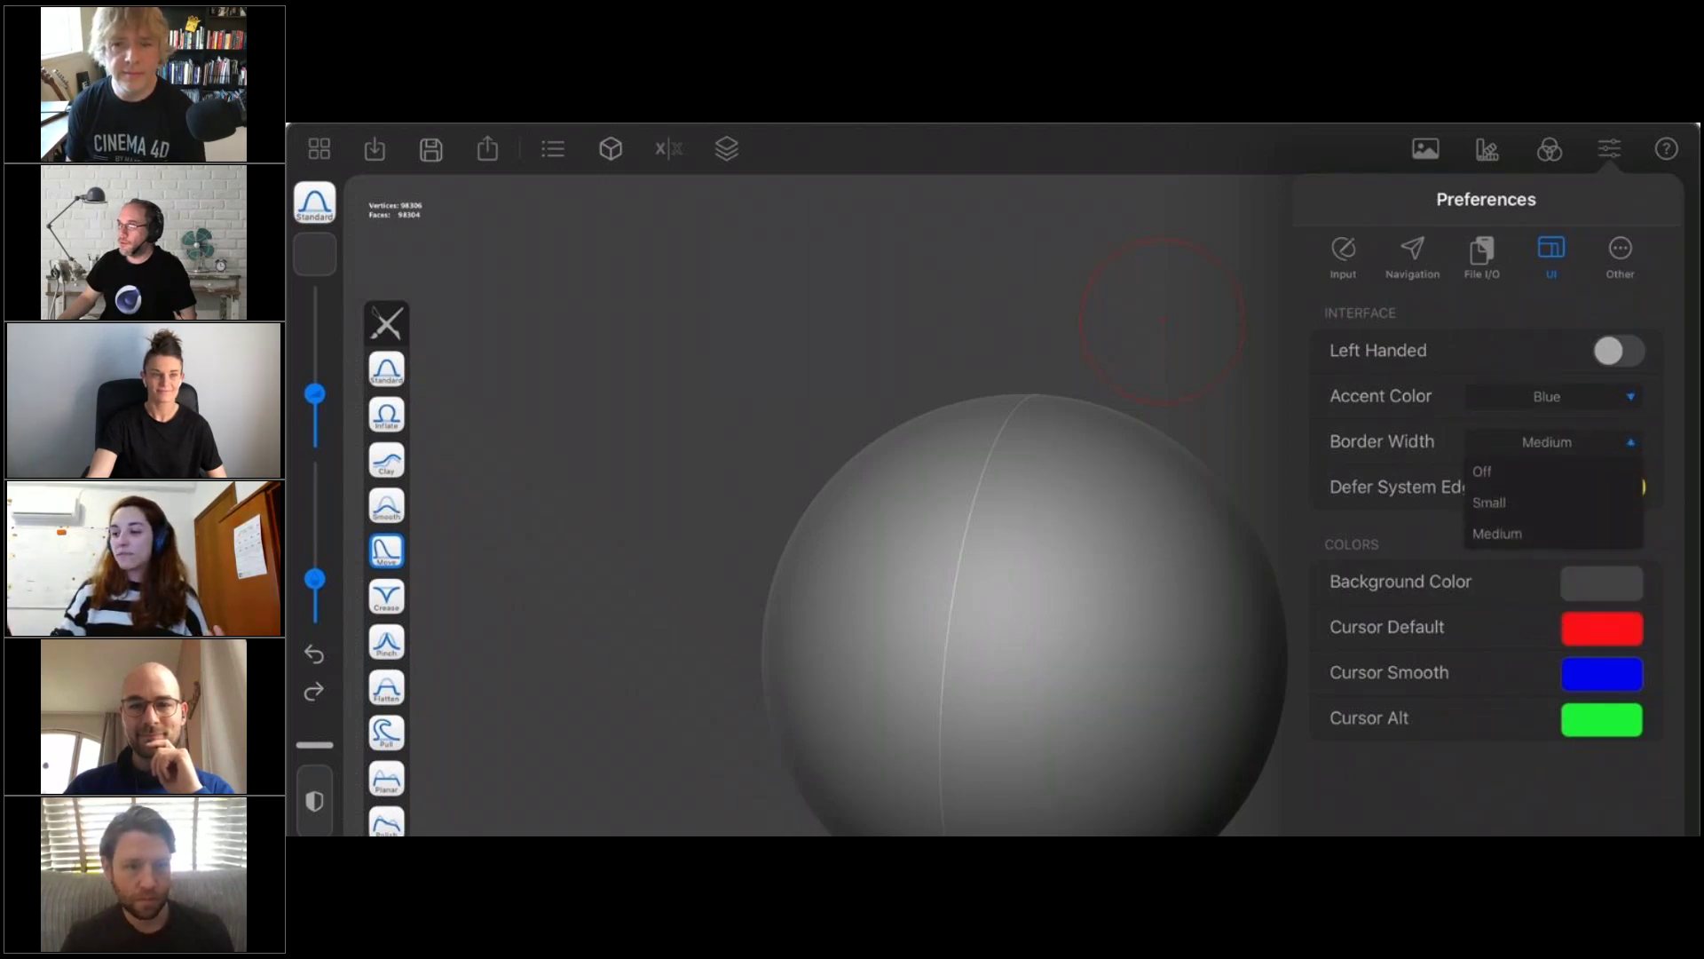
left_click(1553, 442)
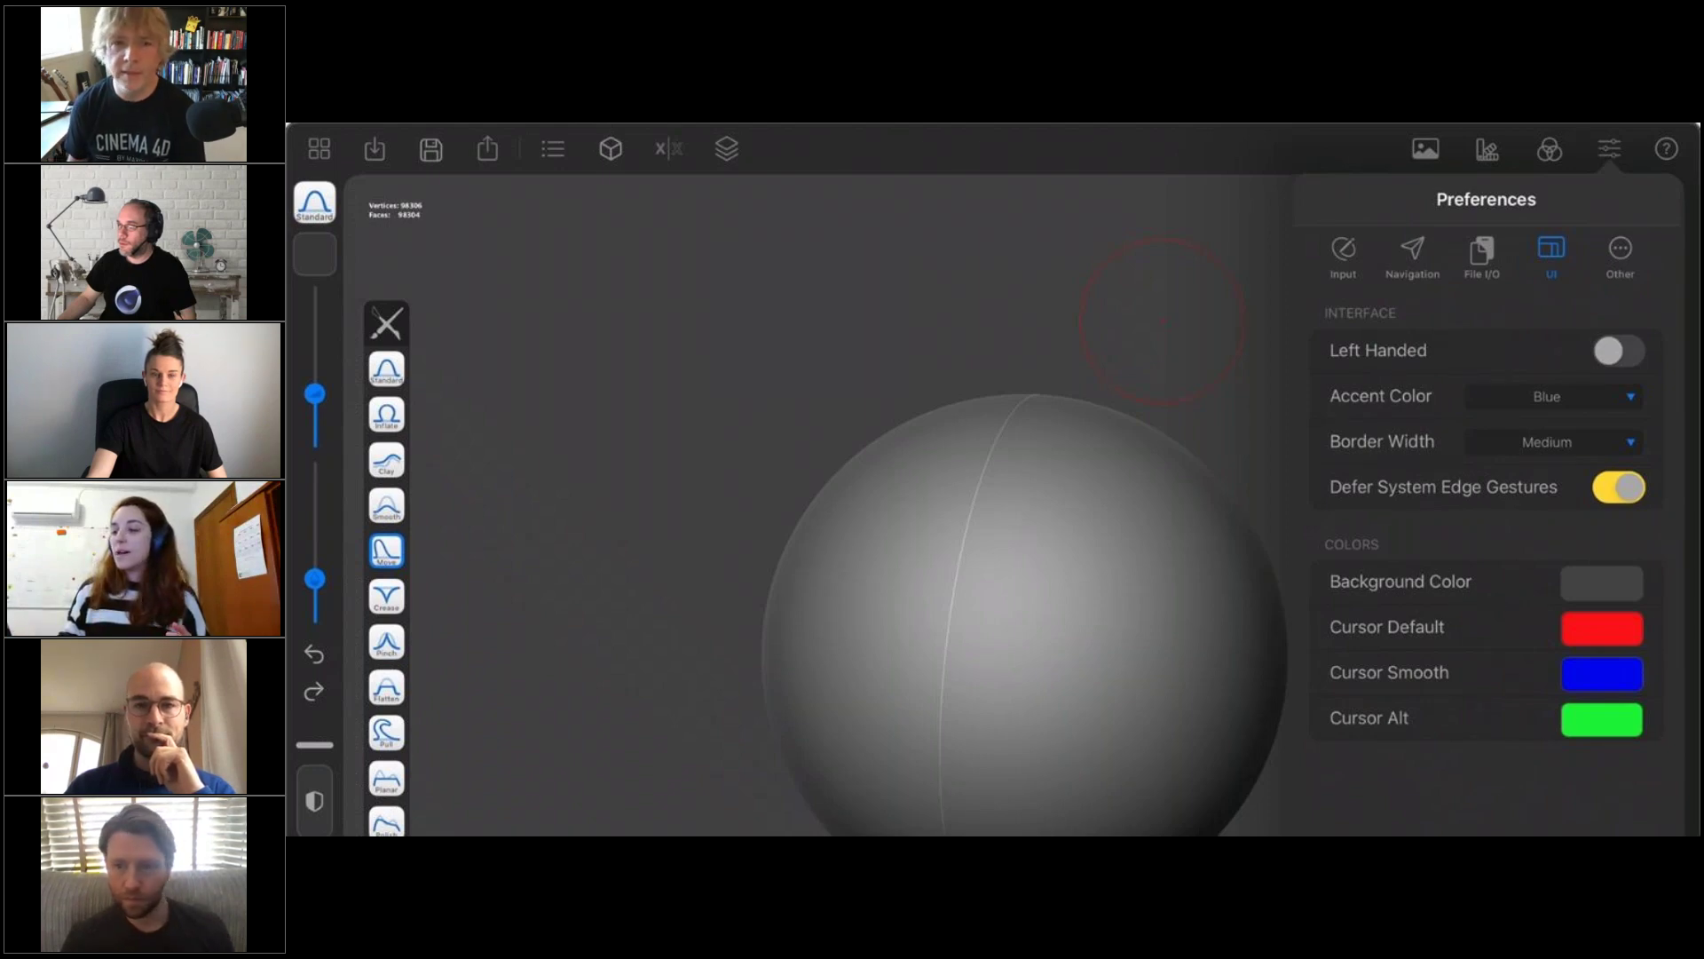
Show the available brush preset collections and move the brush toolbar to the canvas's right edge
left_click(668, 148)
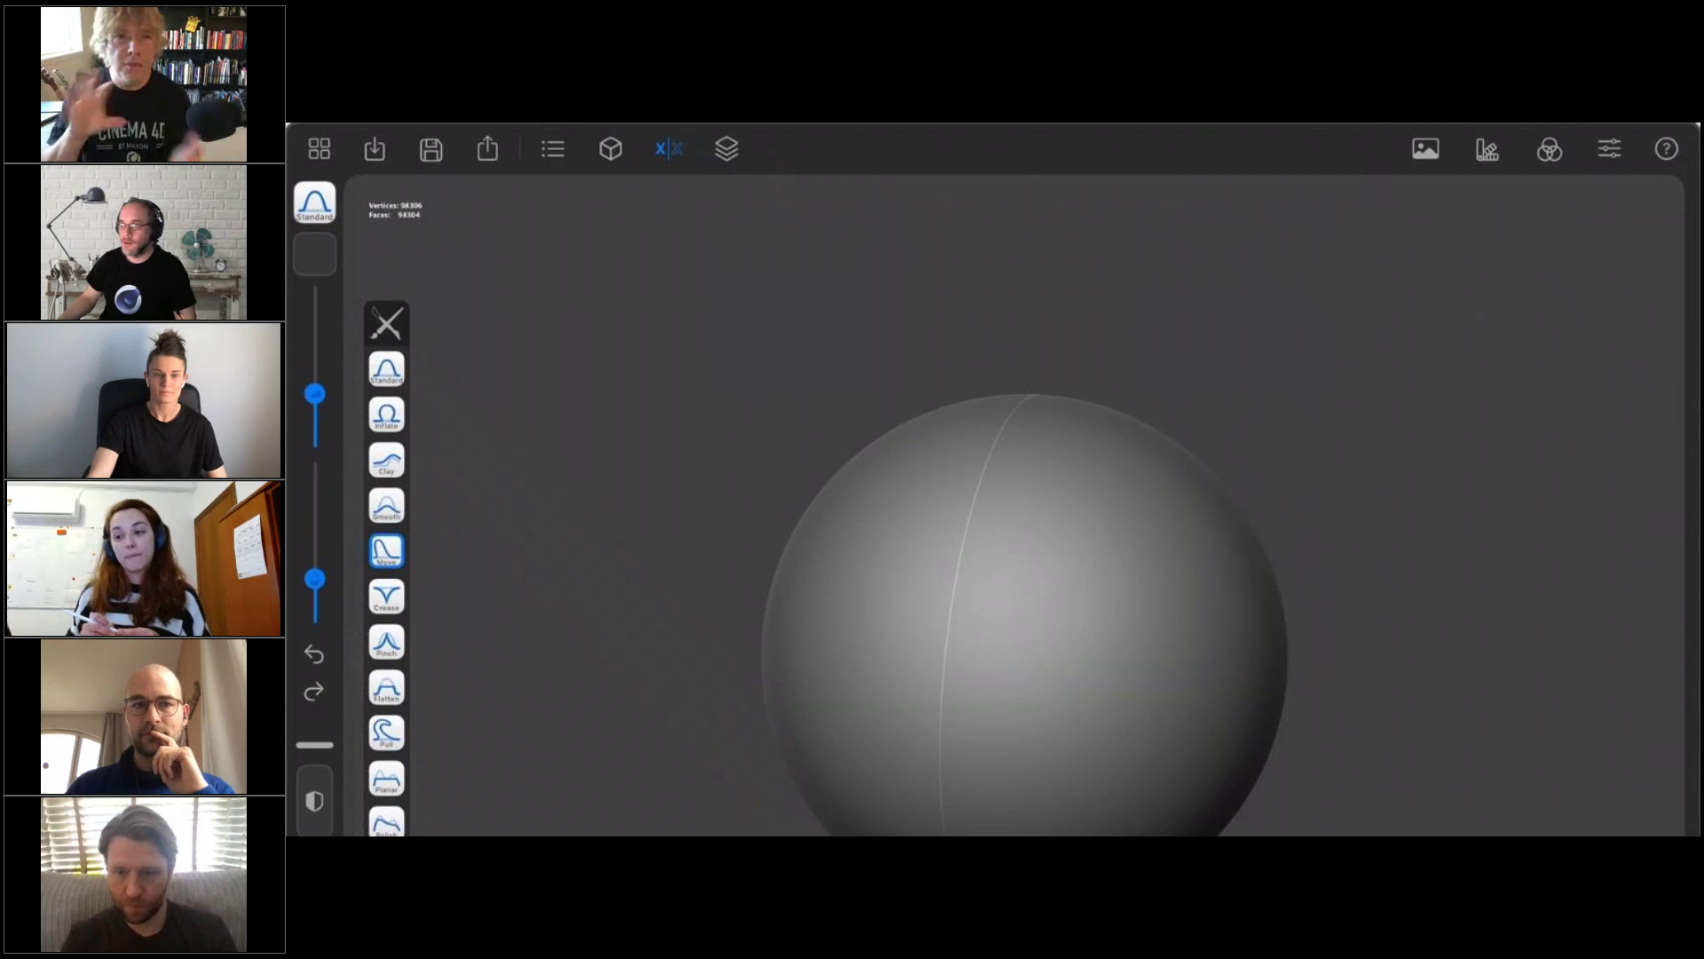
left_click(386, 323)
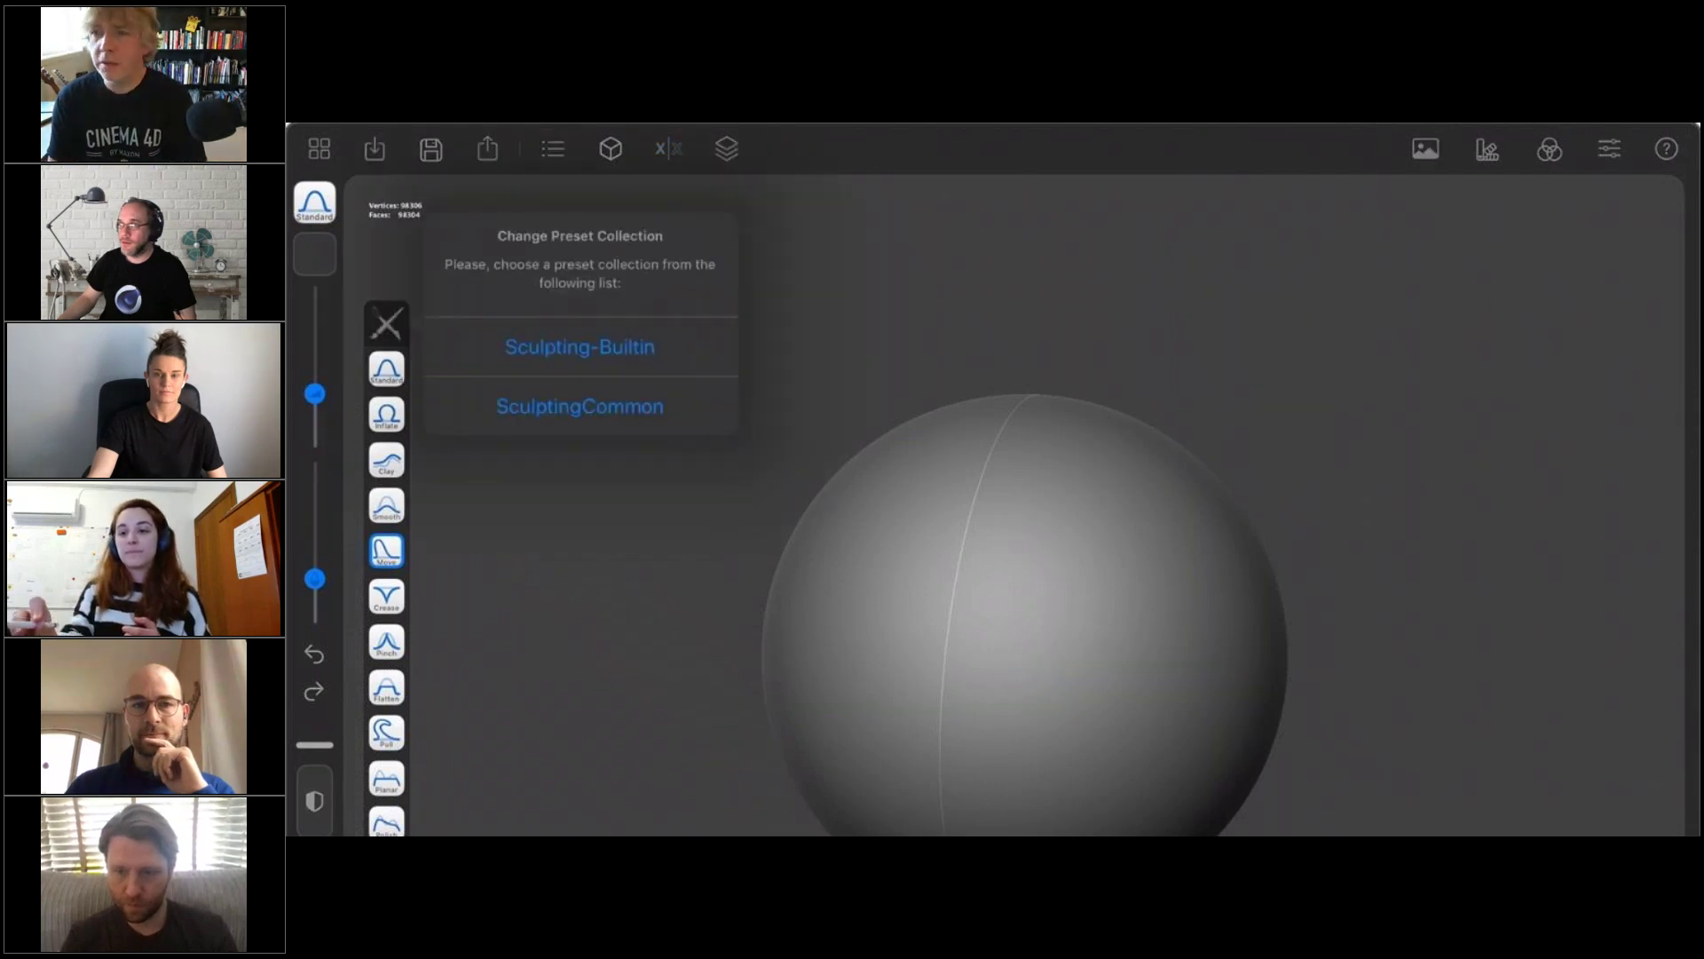
left_click_drag(386, 324, 1656, 323)
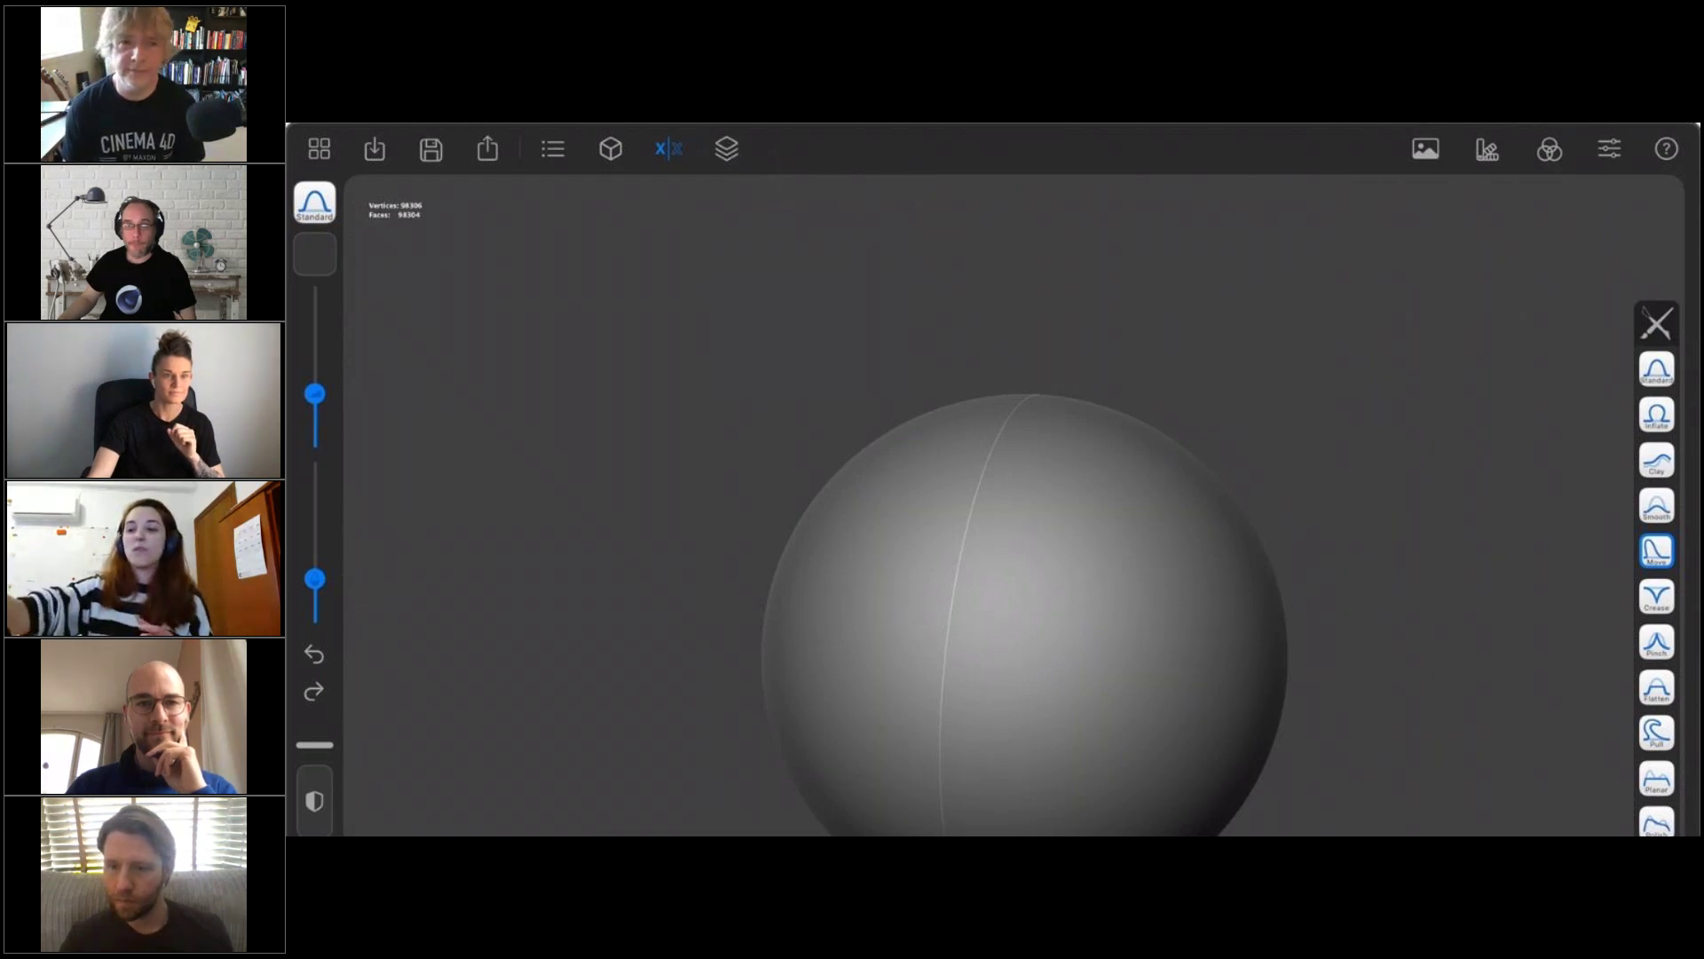
Inspect the Symmetry settings, try a short stroke on the sphere and undo it
left_click(669, 148)
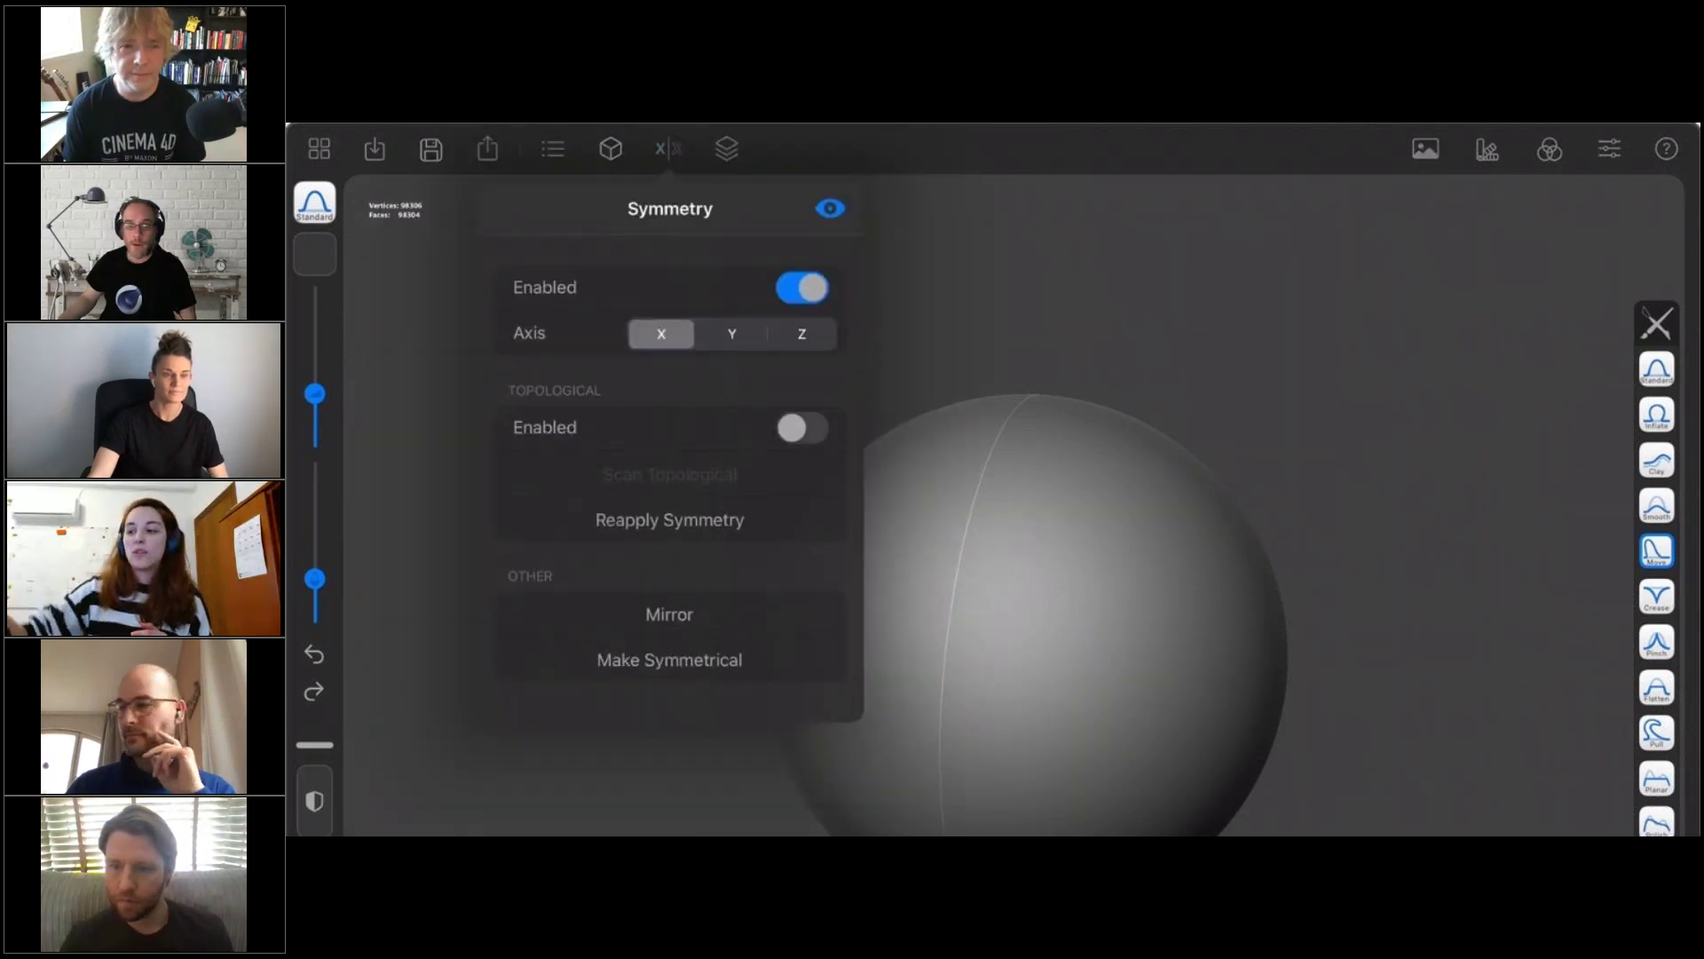
left_click(1065, 421)
left_click_drag(987, 577, 993, 594)
left_click_drag(648, 774, 713, 779)
key("ctrl+z")
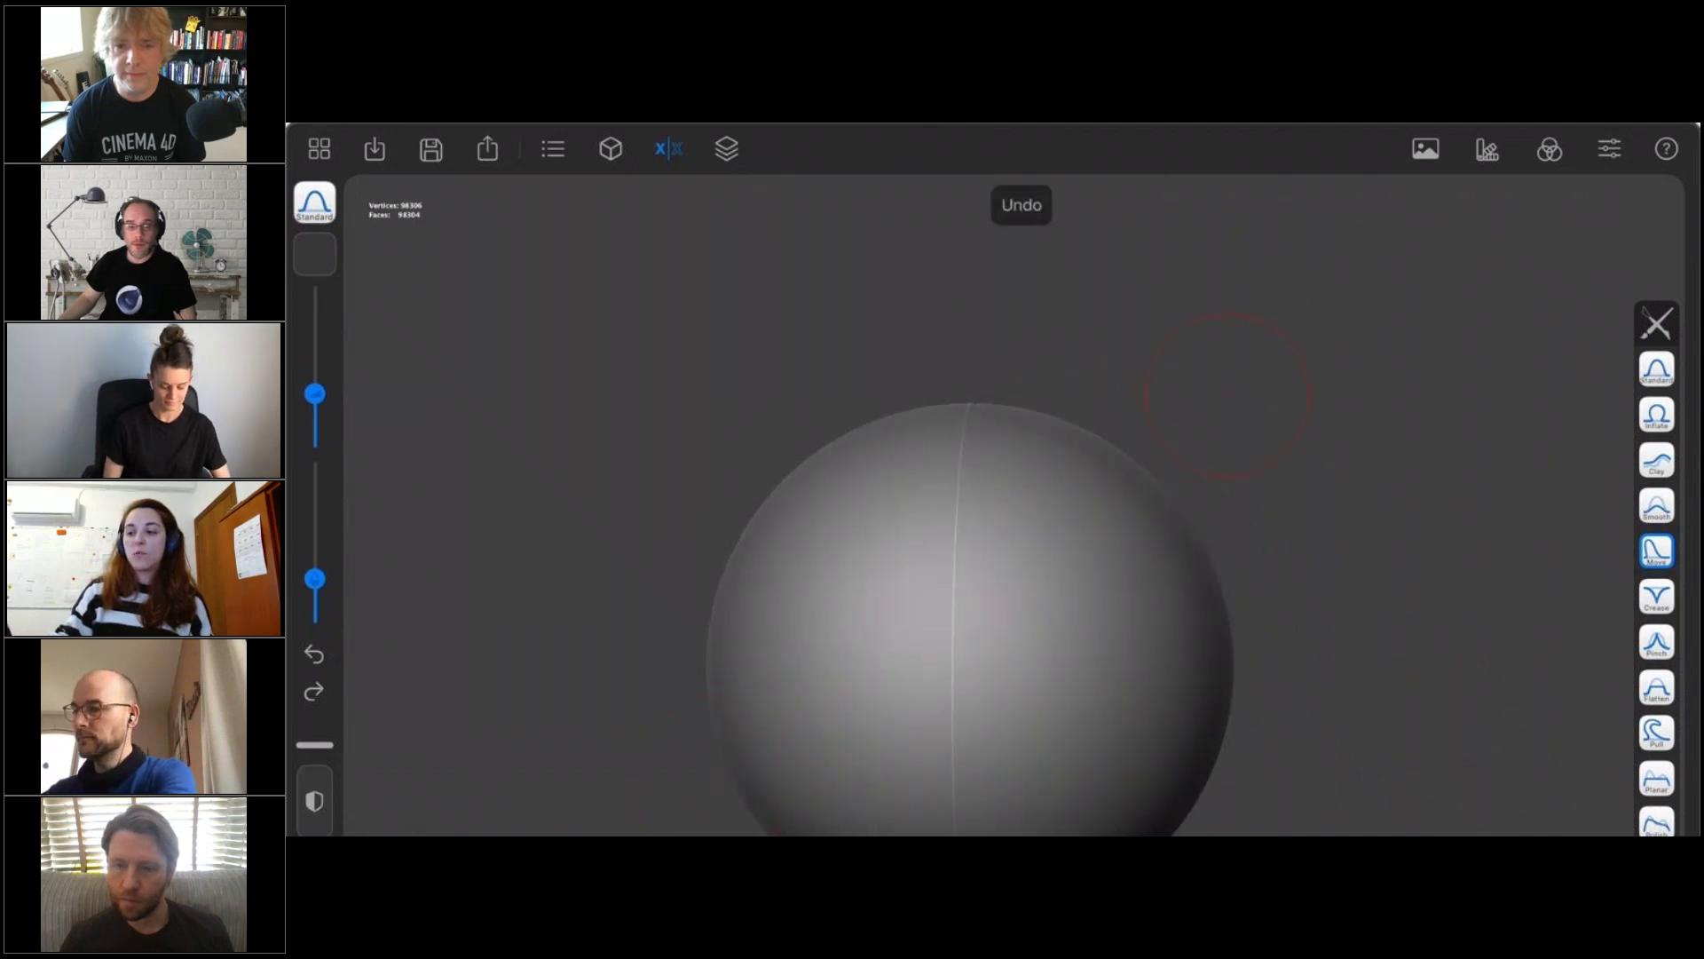
Hide the symmetry line on the sphere and show it again
left_click(669, 149)
left_click(829, 208)
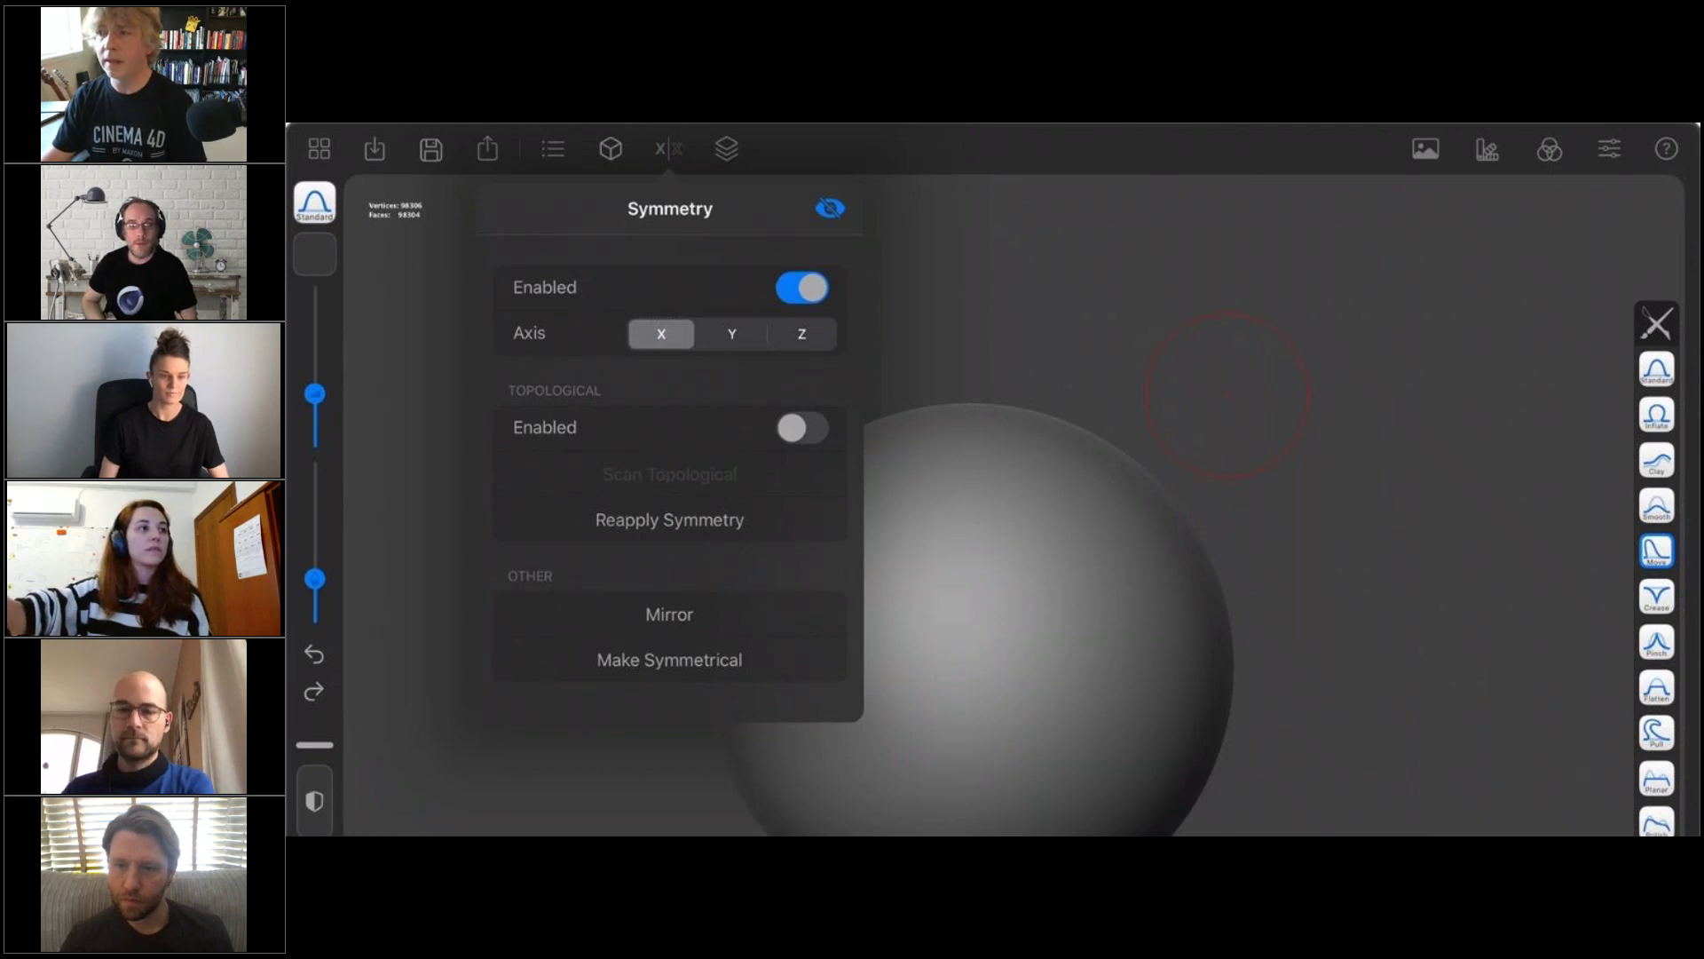
left_click(830, 208)
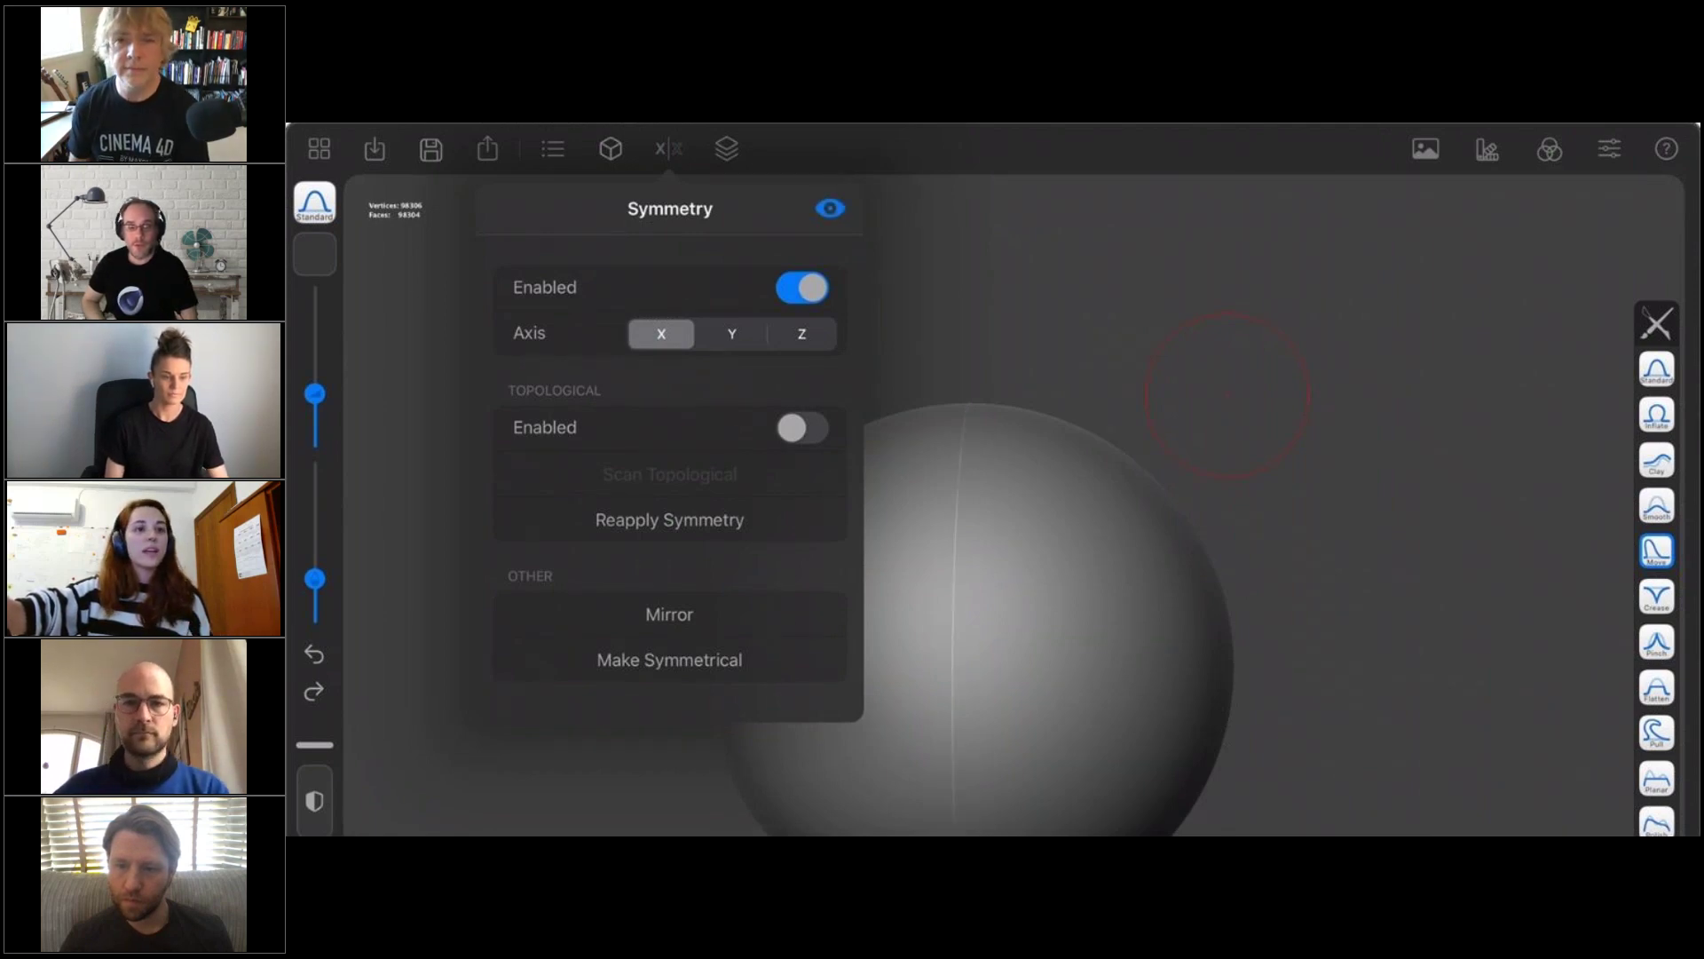
Turn symmetry off, try a vertical stroke on one side of the sphere and undo it
left_click(802, 287)
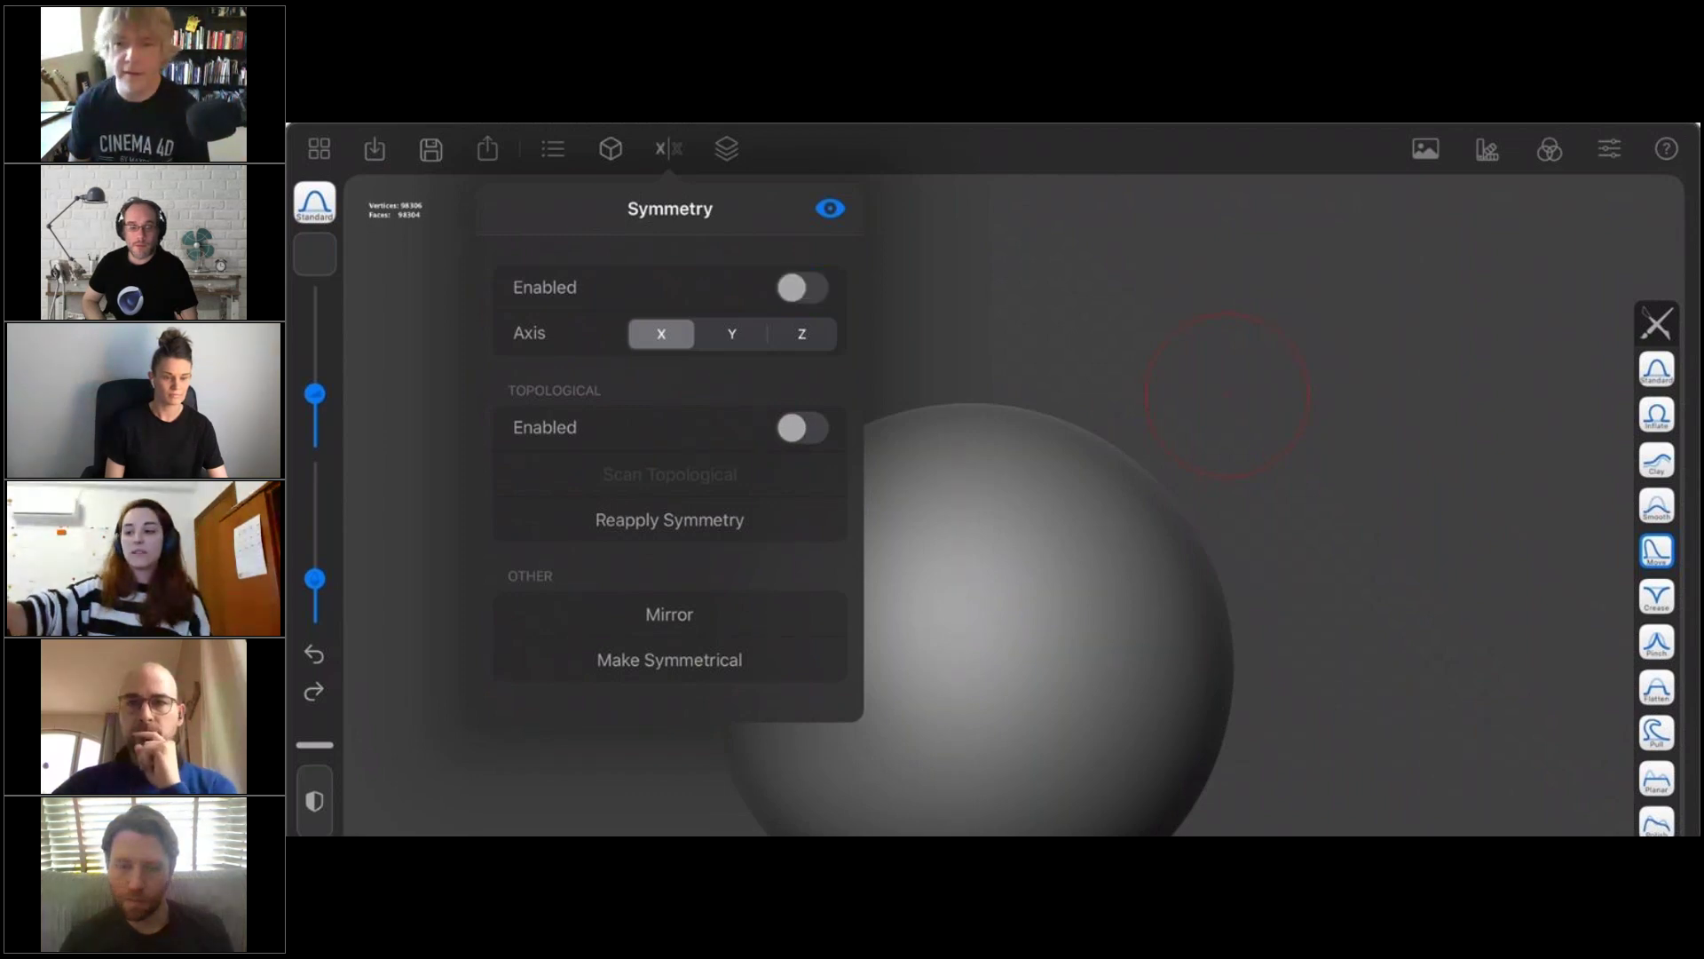
left_click(1137, 355)
left_click_drag(1084, 533, 1084, 716)
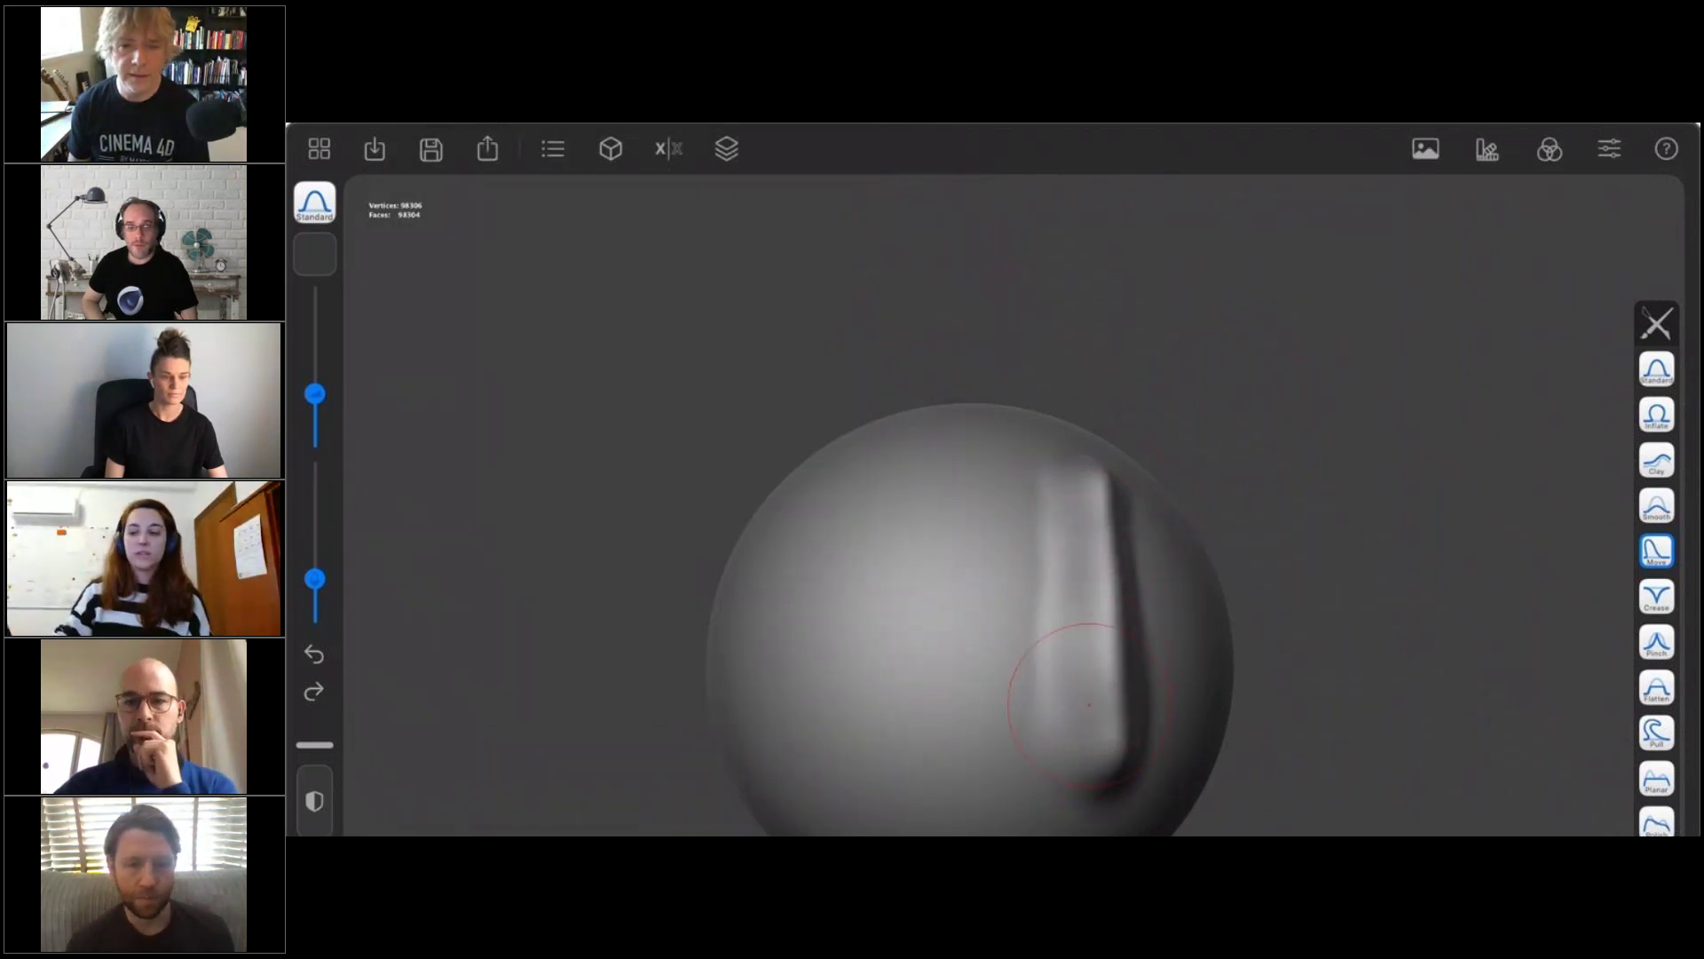
key("ctrl+z")
Re-enable X-axis symmetry and sculpt a curved vertical stroke mirrored on both sides of the sphere's front
left_click(668, 149)
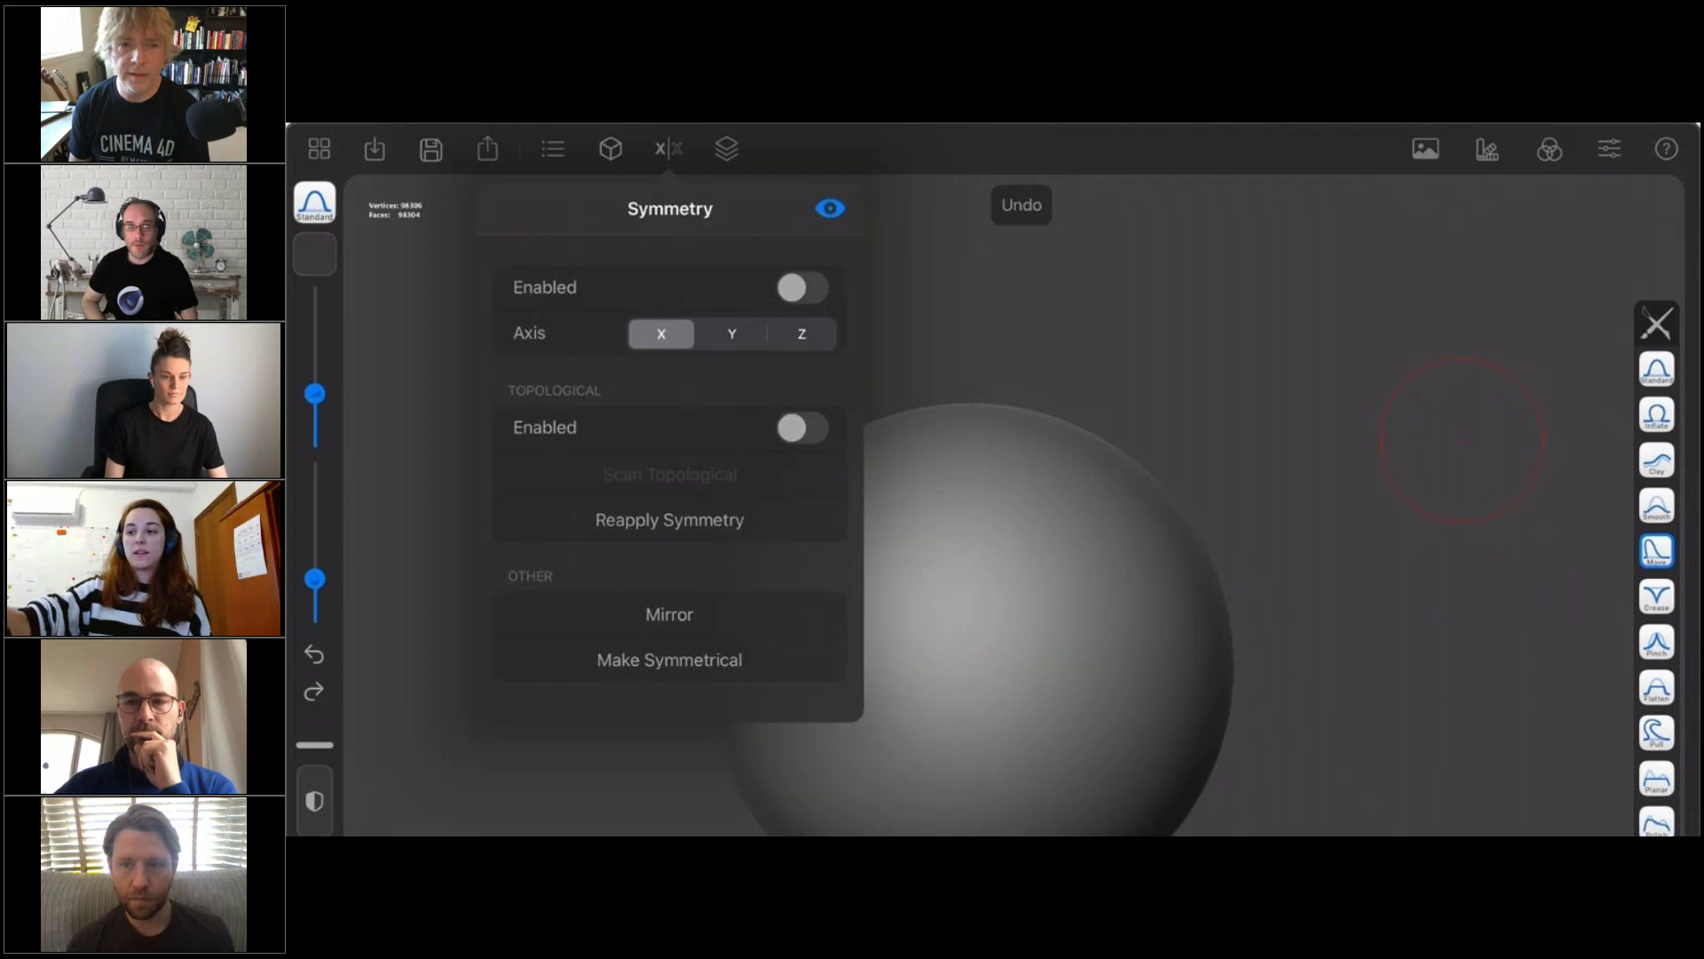
left_click(802, 288)
left_click(1088, 582)
mouse_move(1049, 508)
left_mouse_down()
mouse_move(1071, 766)
mouse_move(1086, 727)
left_mouse_up()
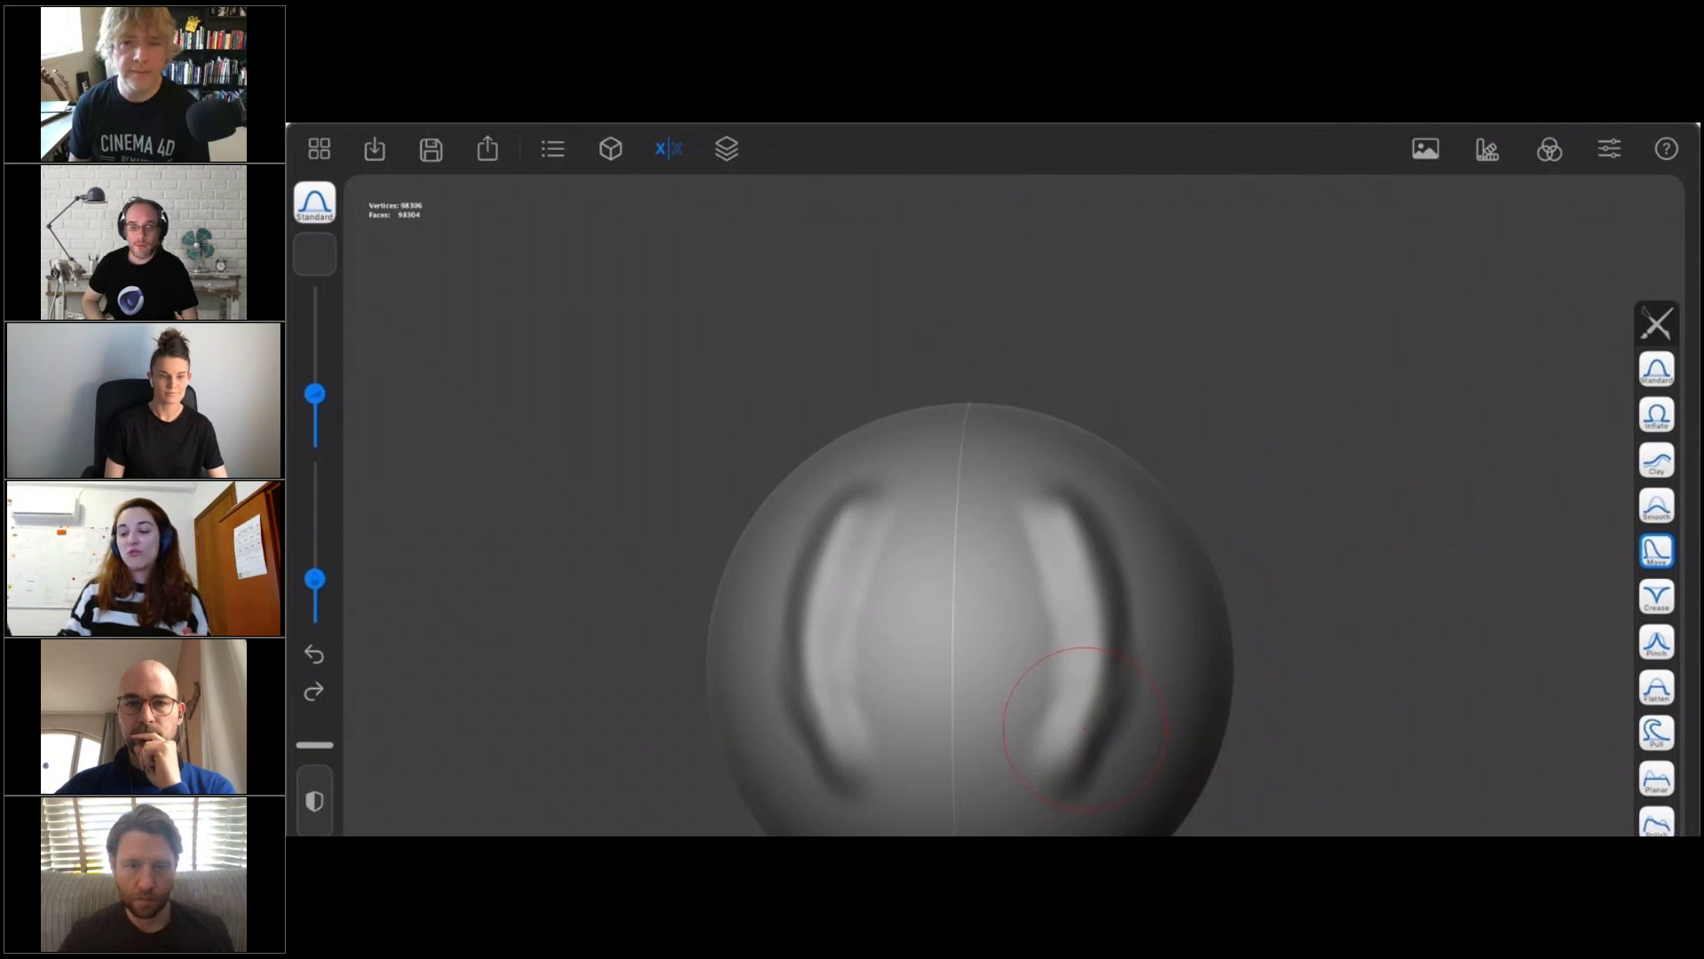
key("ctrl+z")
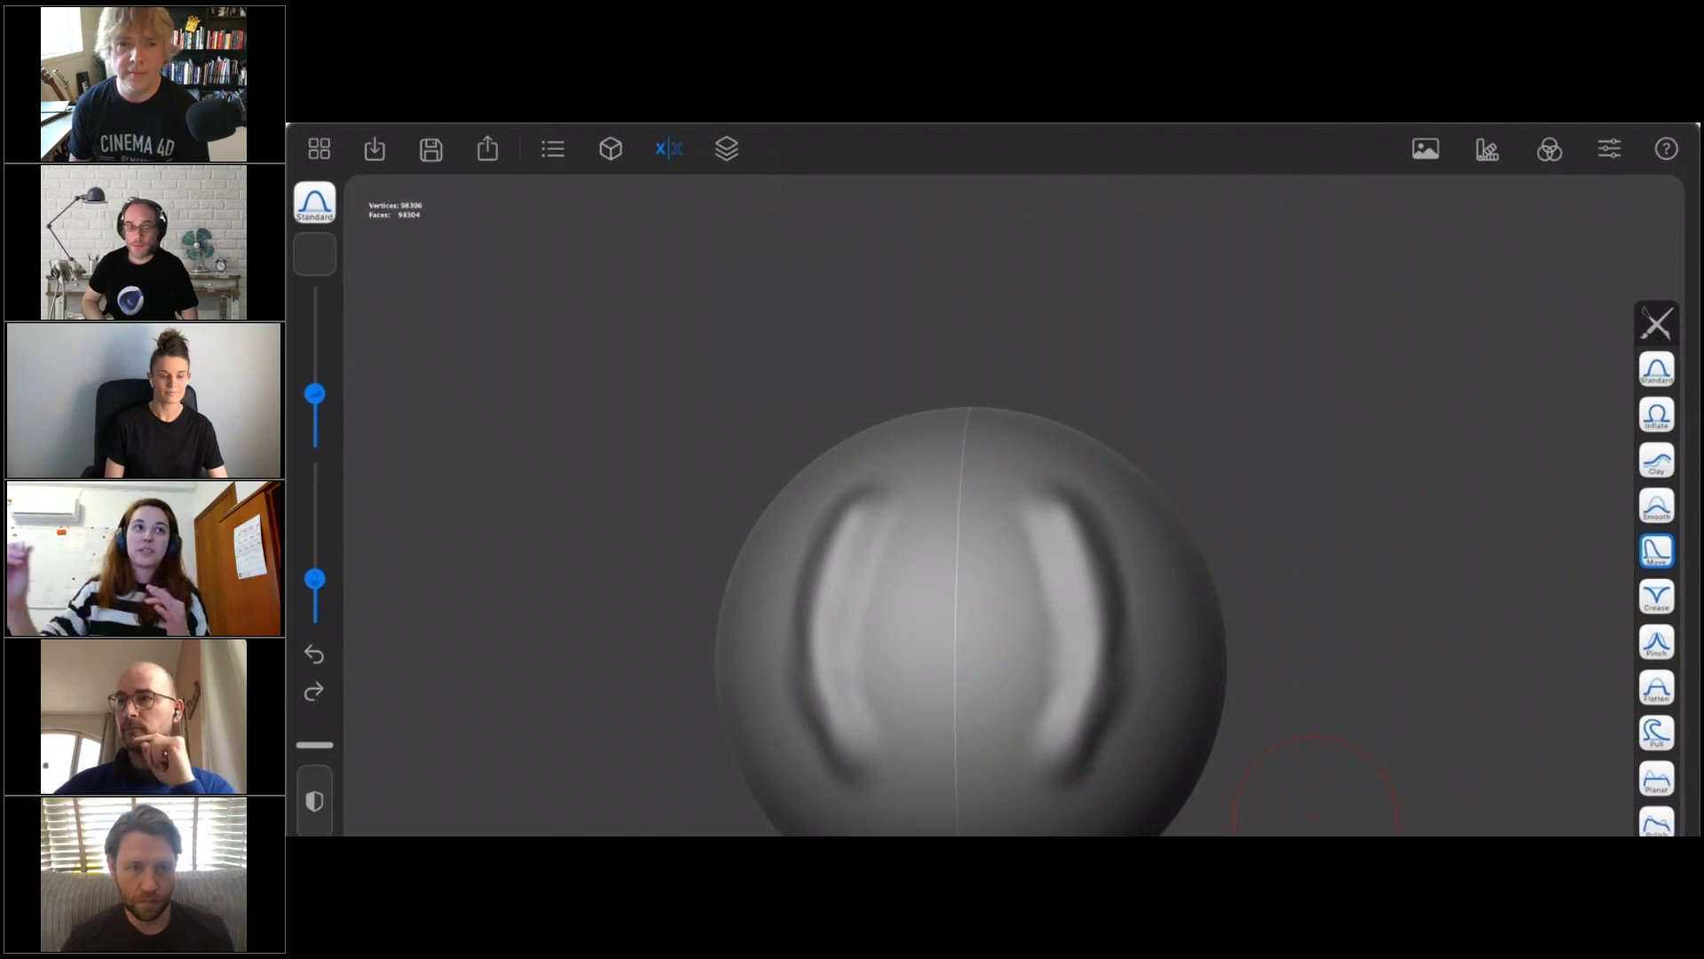
Run Make Symmetrical on the sculpted sphere using the -X to +X (World) direction
left_click(668, 148)
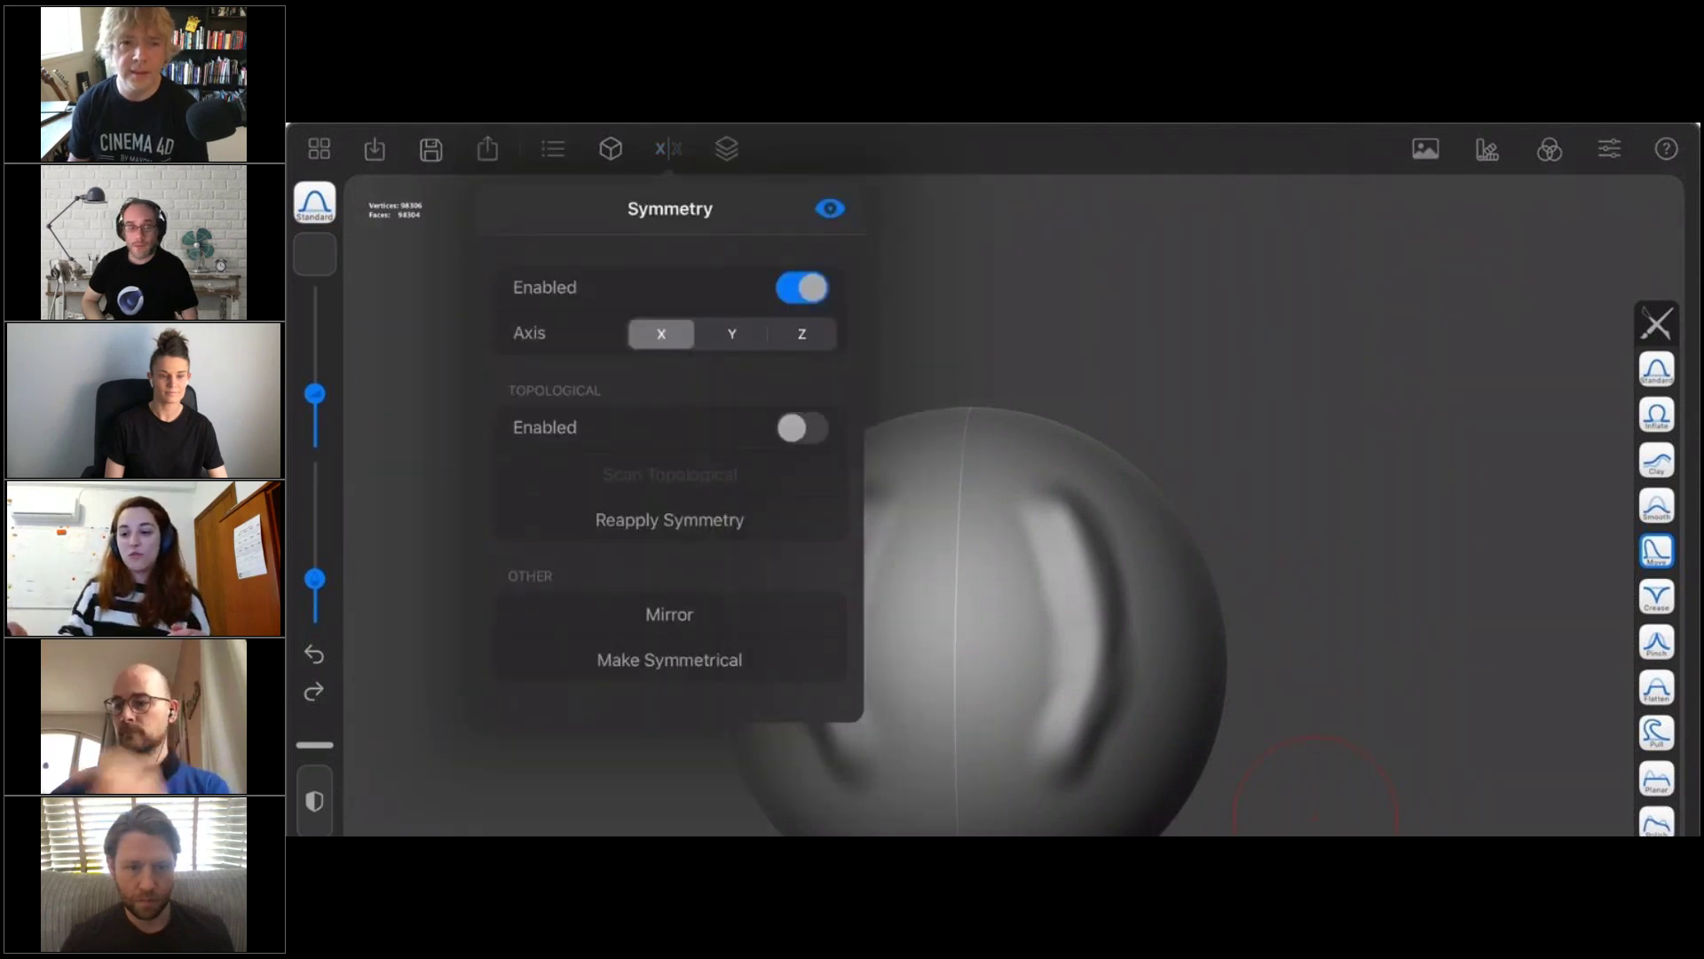
left_click(671, 661)
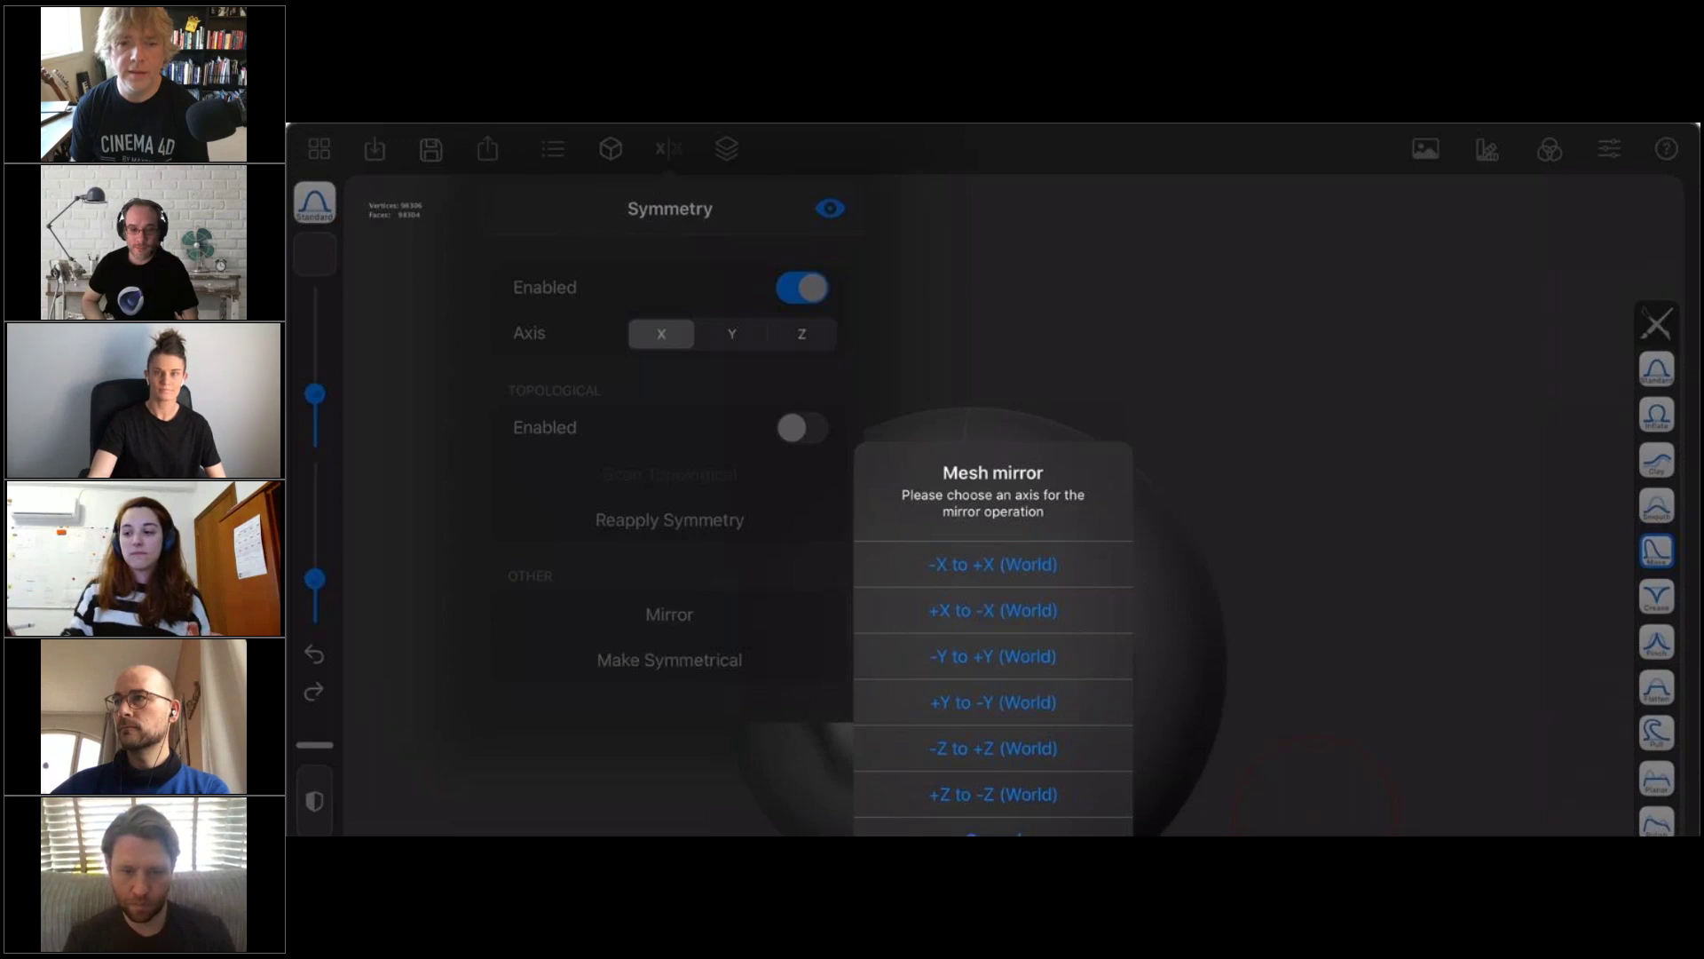
left_click(993, 565)
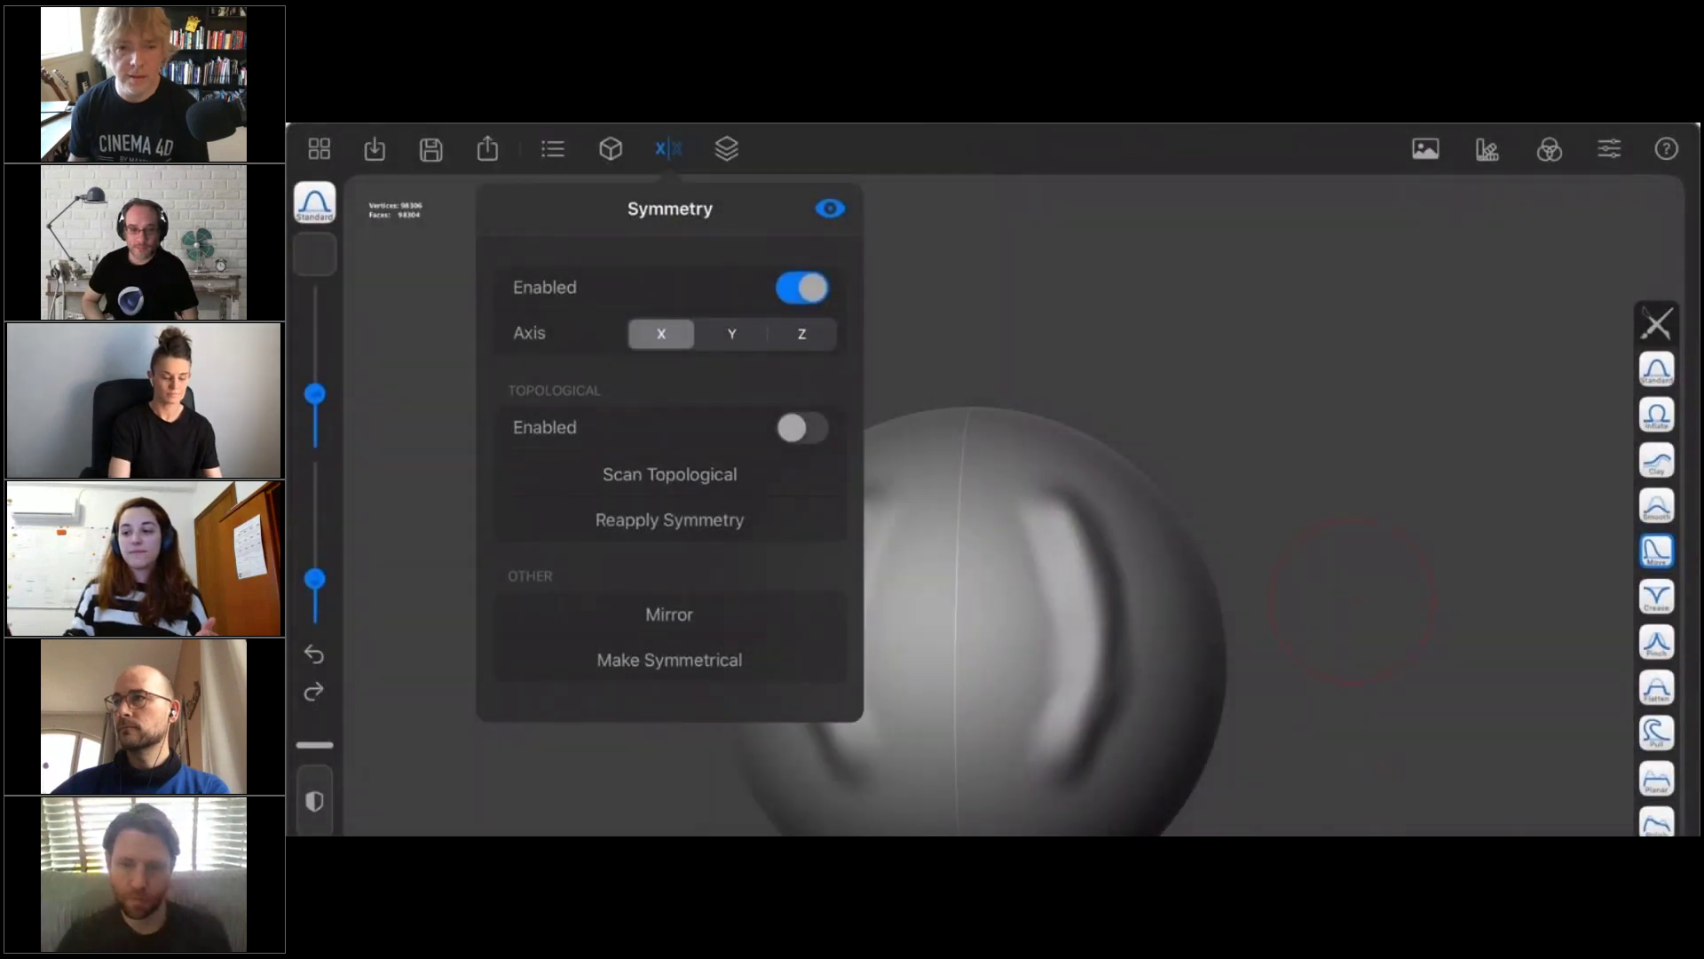
left_click(1354, 602)
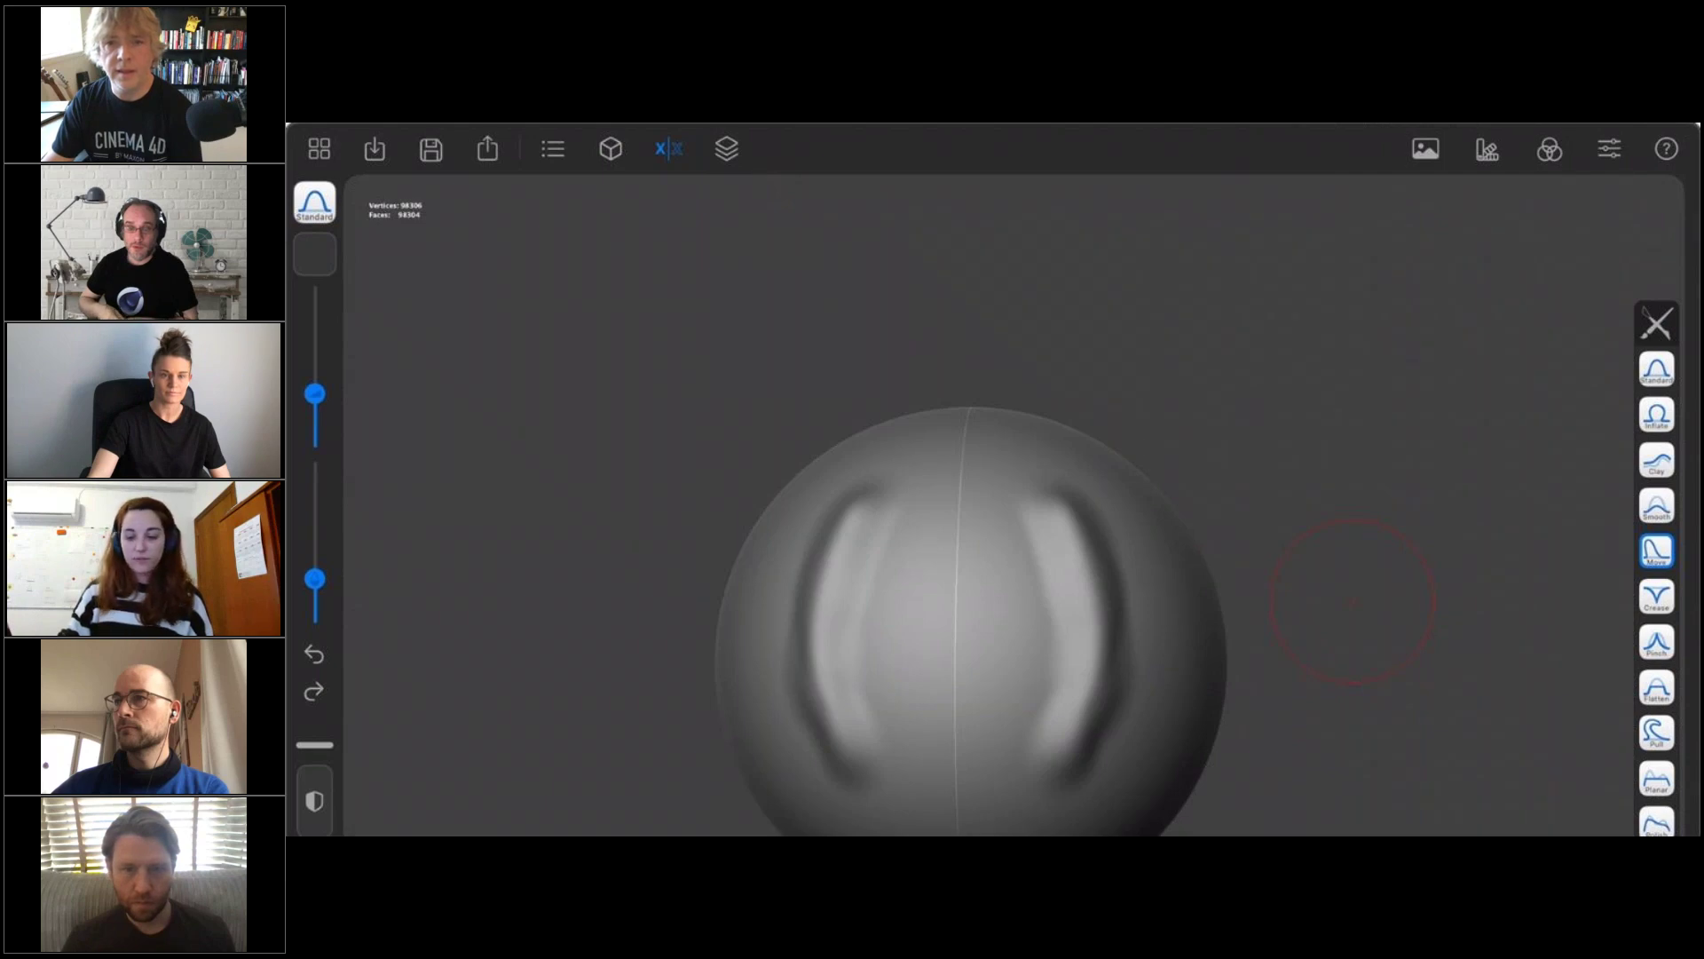
Shrink the mirrored iPad window slightly
mouse_move(1354, 601)
left_mouse_down()
mouse_move(1405, 582)
mouse_move(1377, 592)
left_mouse_up()
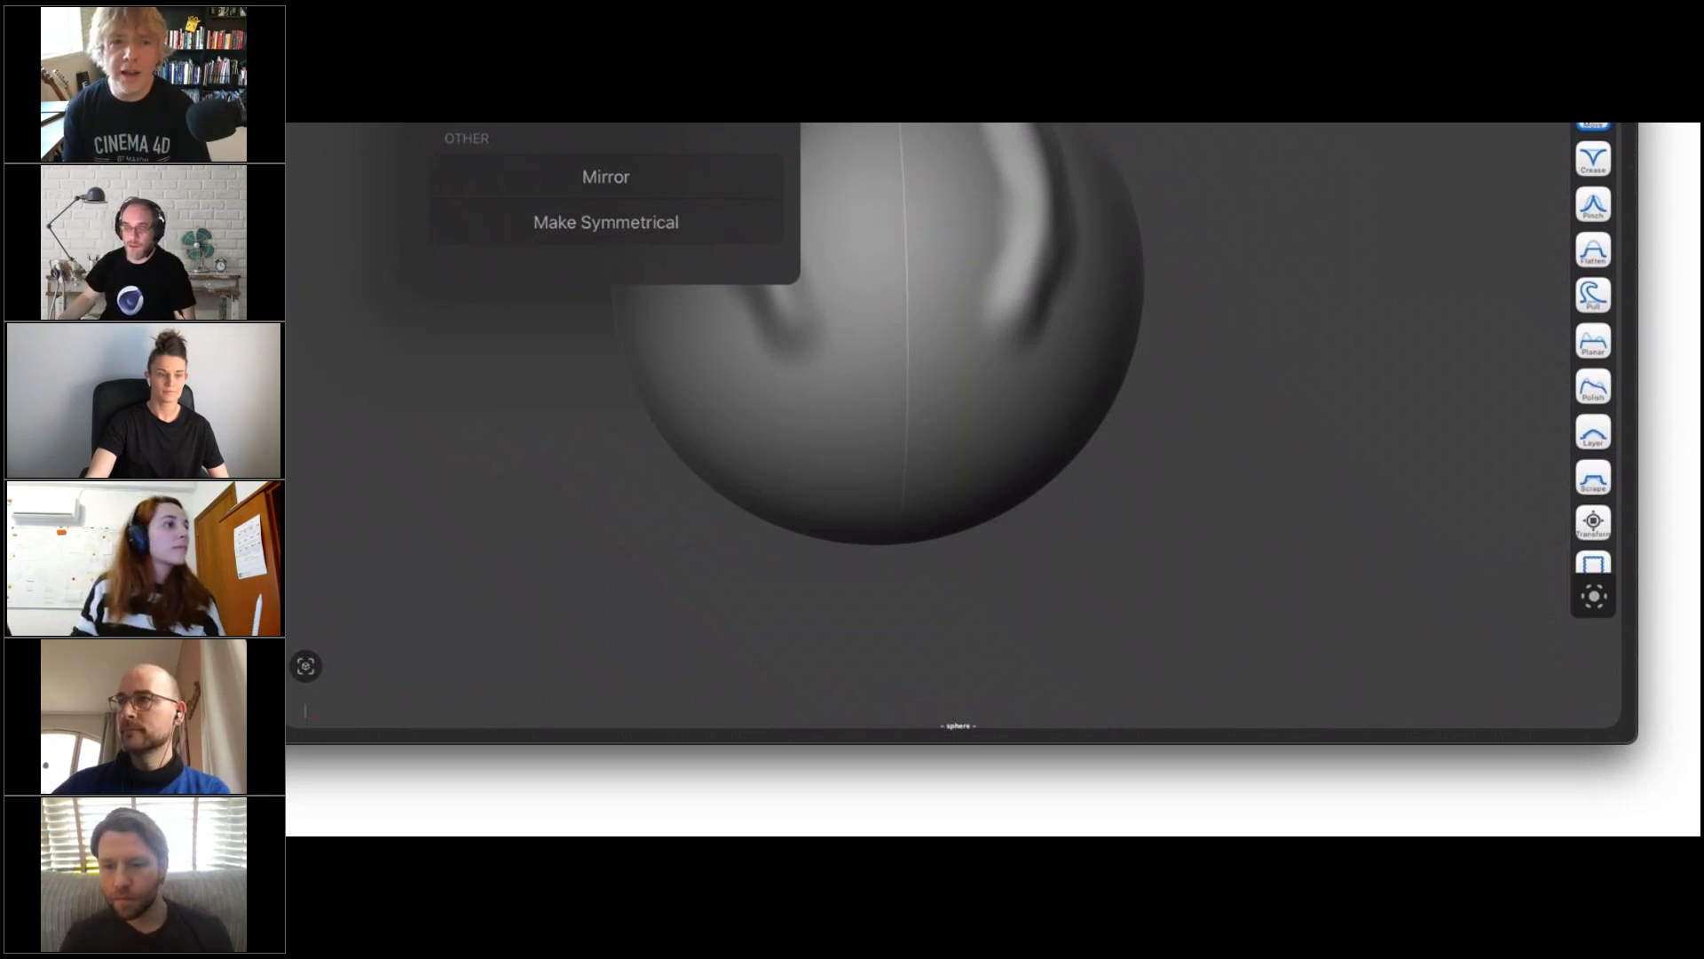
left_click_drag(1636, 742, 1601, 701)
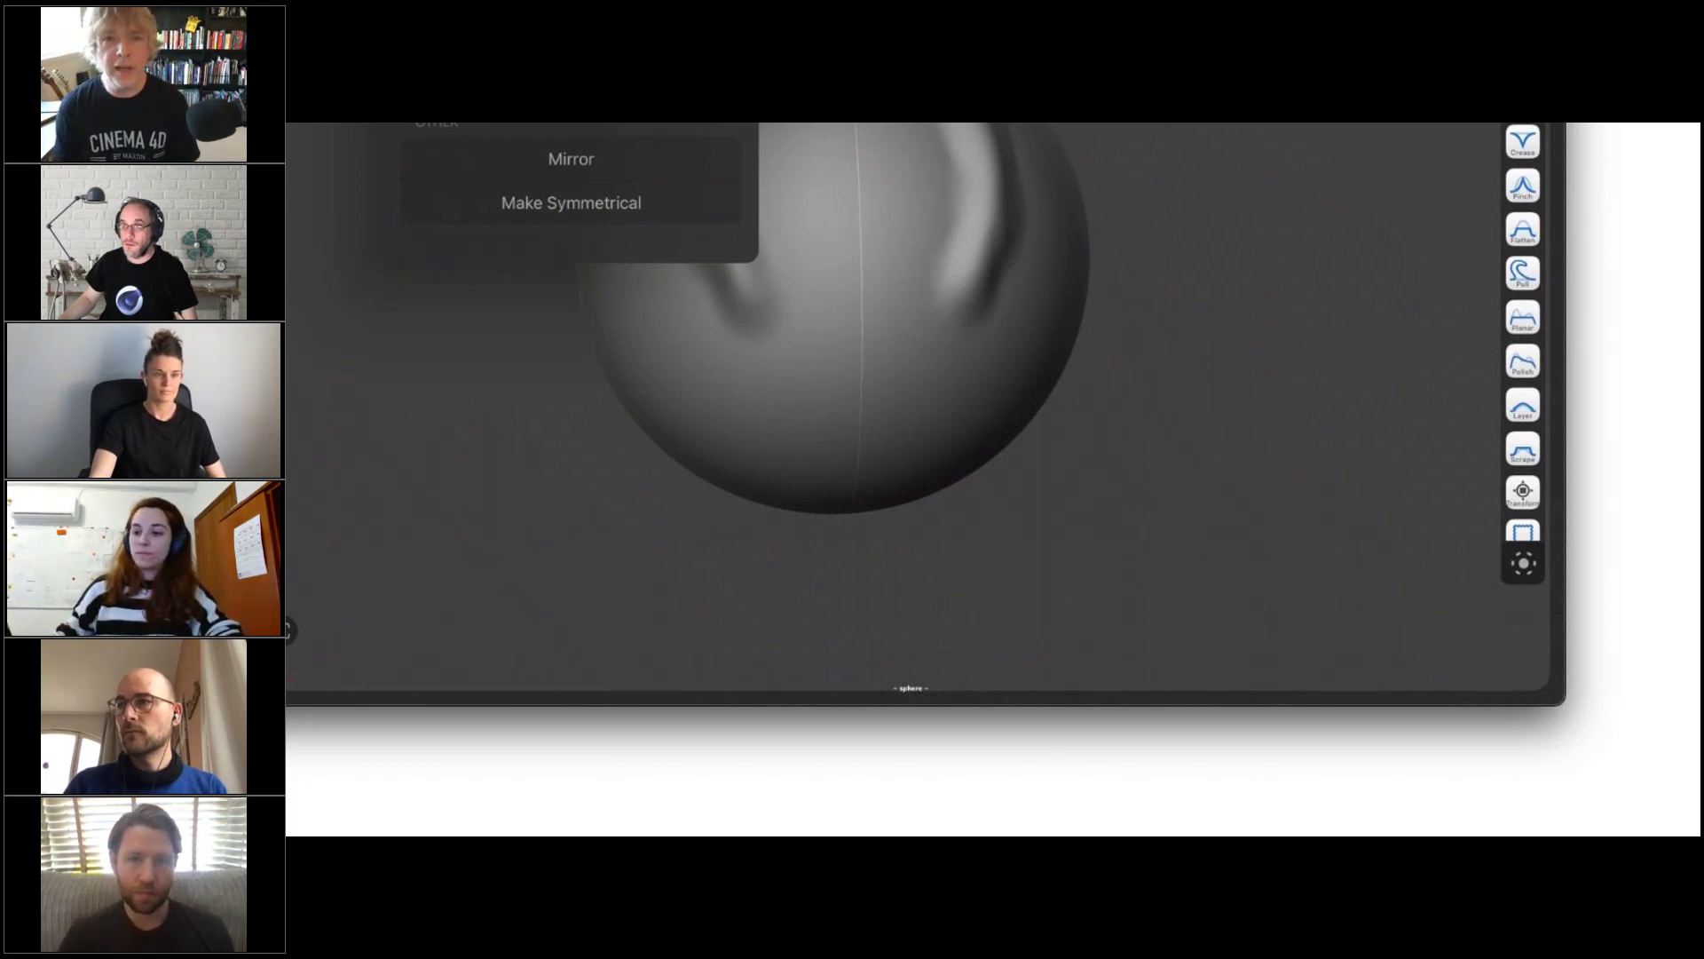
left_click(1232, 141)
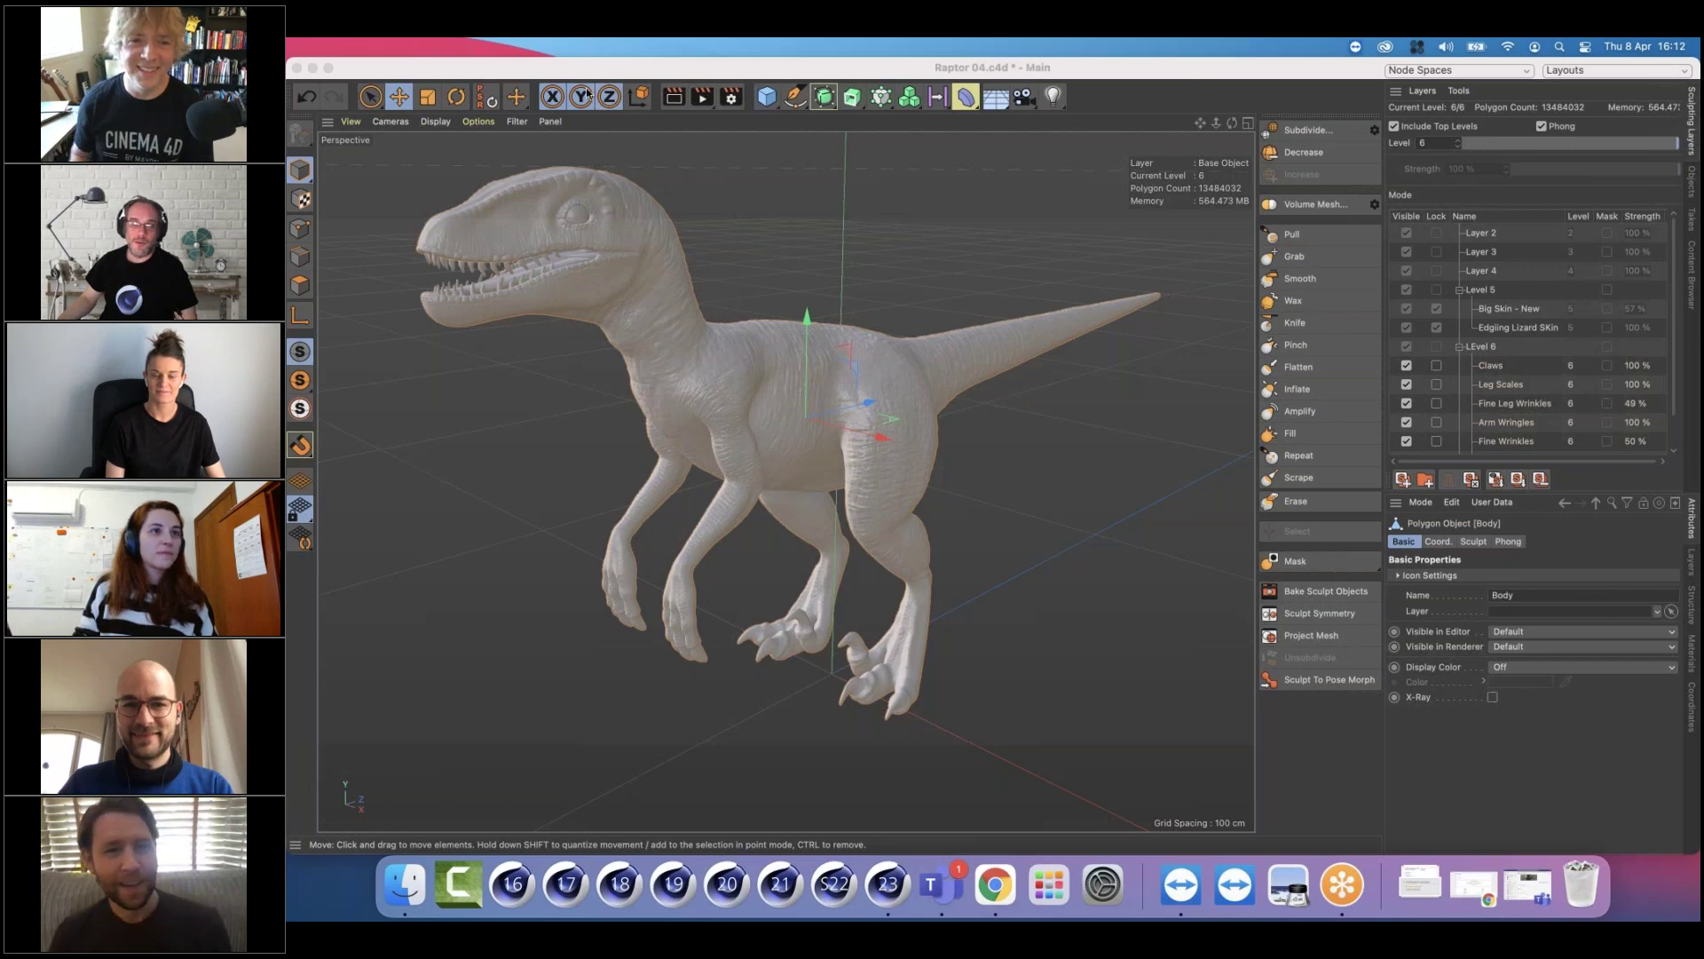
Switch to Cinema 4D, inspect the sculpted raptor and start a new project
left_click(464, 69)
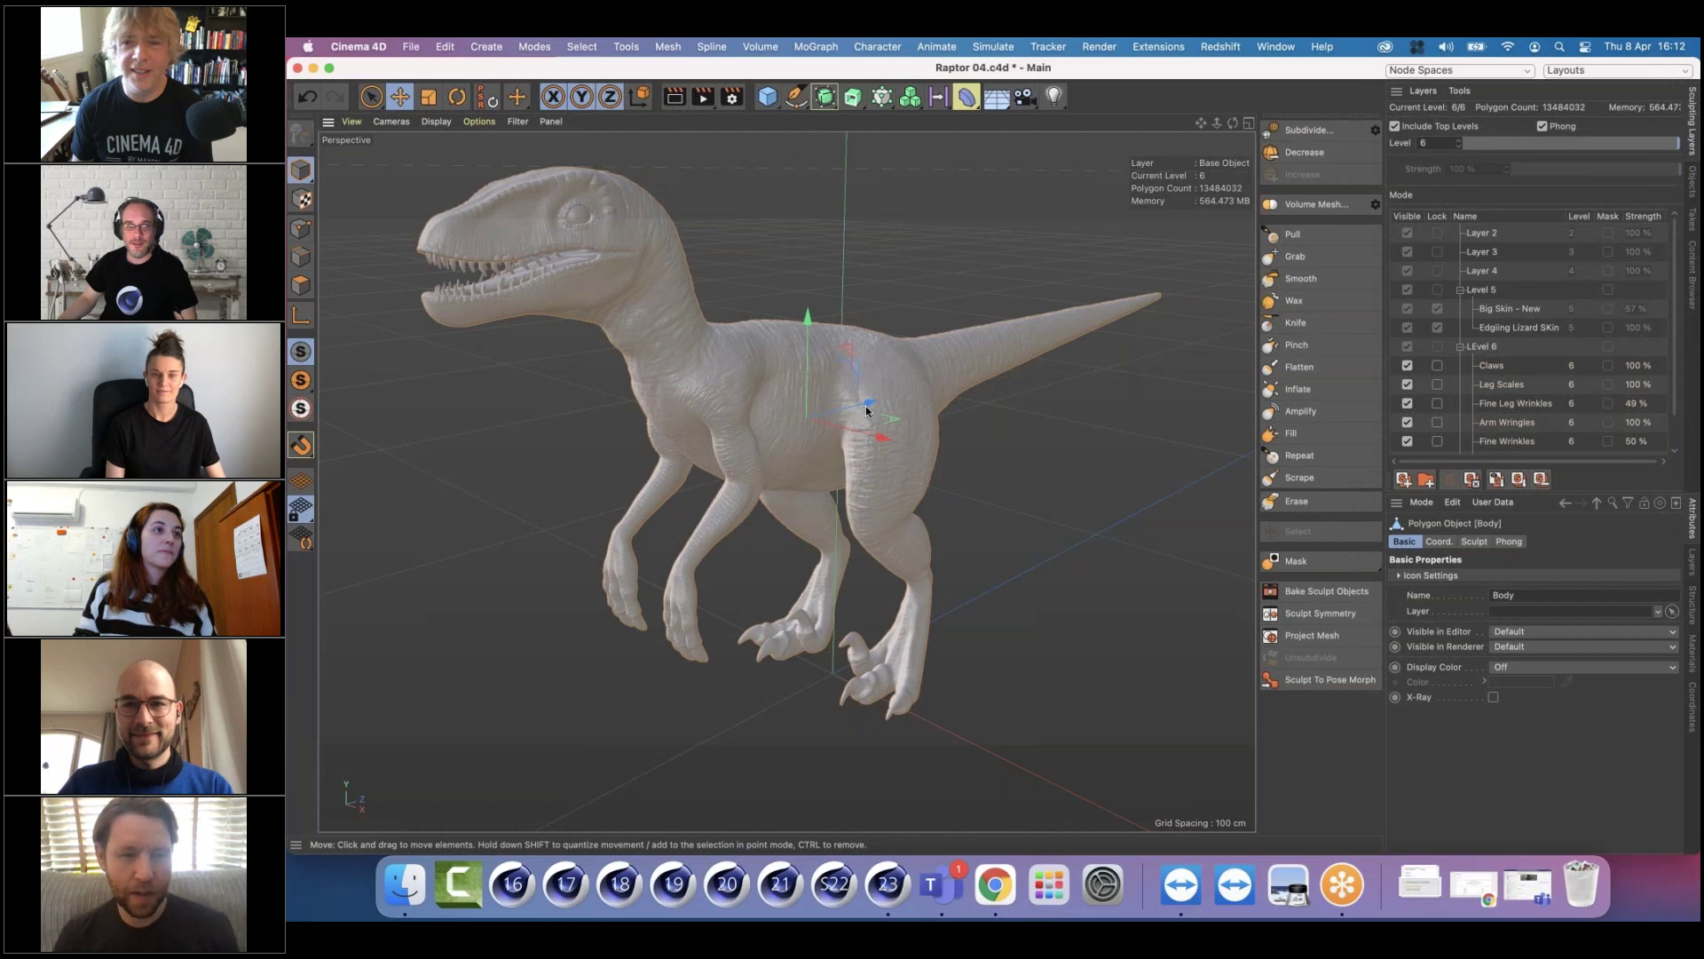
left_click_drag(862, 401, 754, 394, "alt")
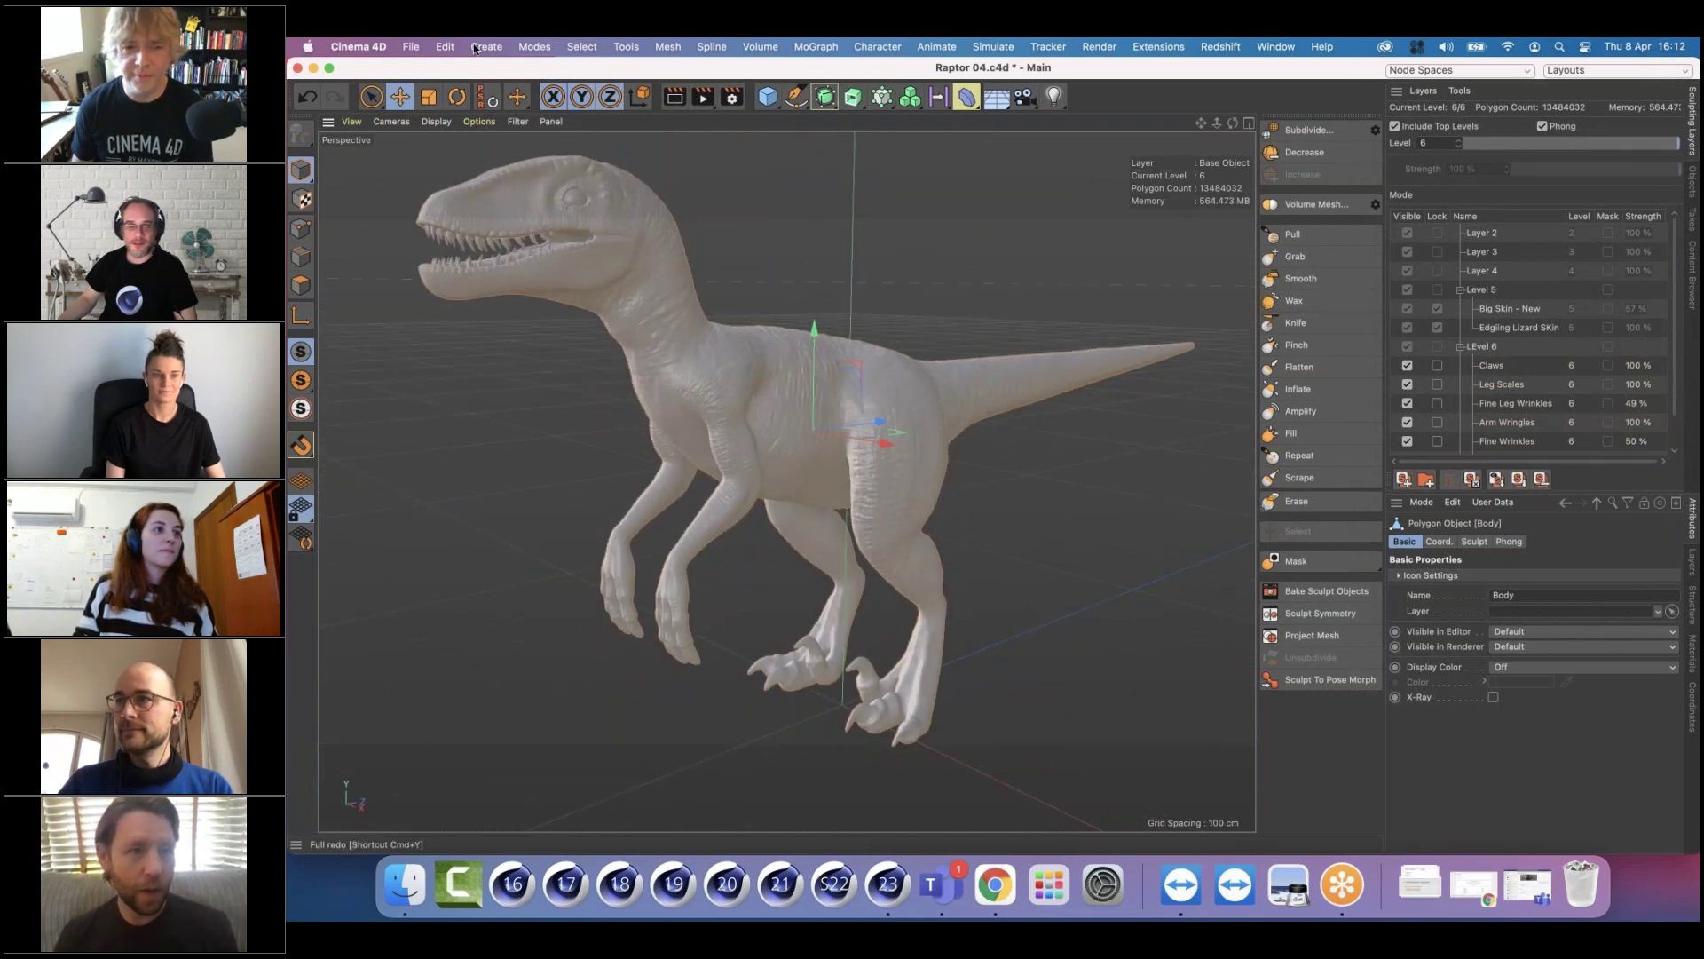
left_click(411, 46)
left_click(435, 79)
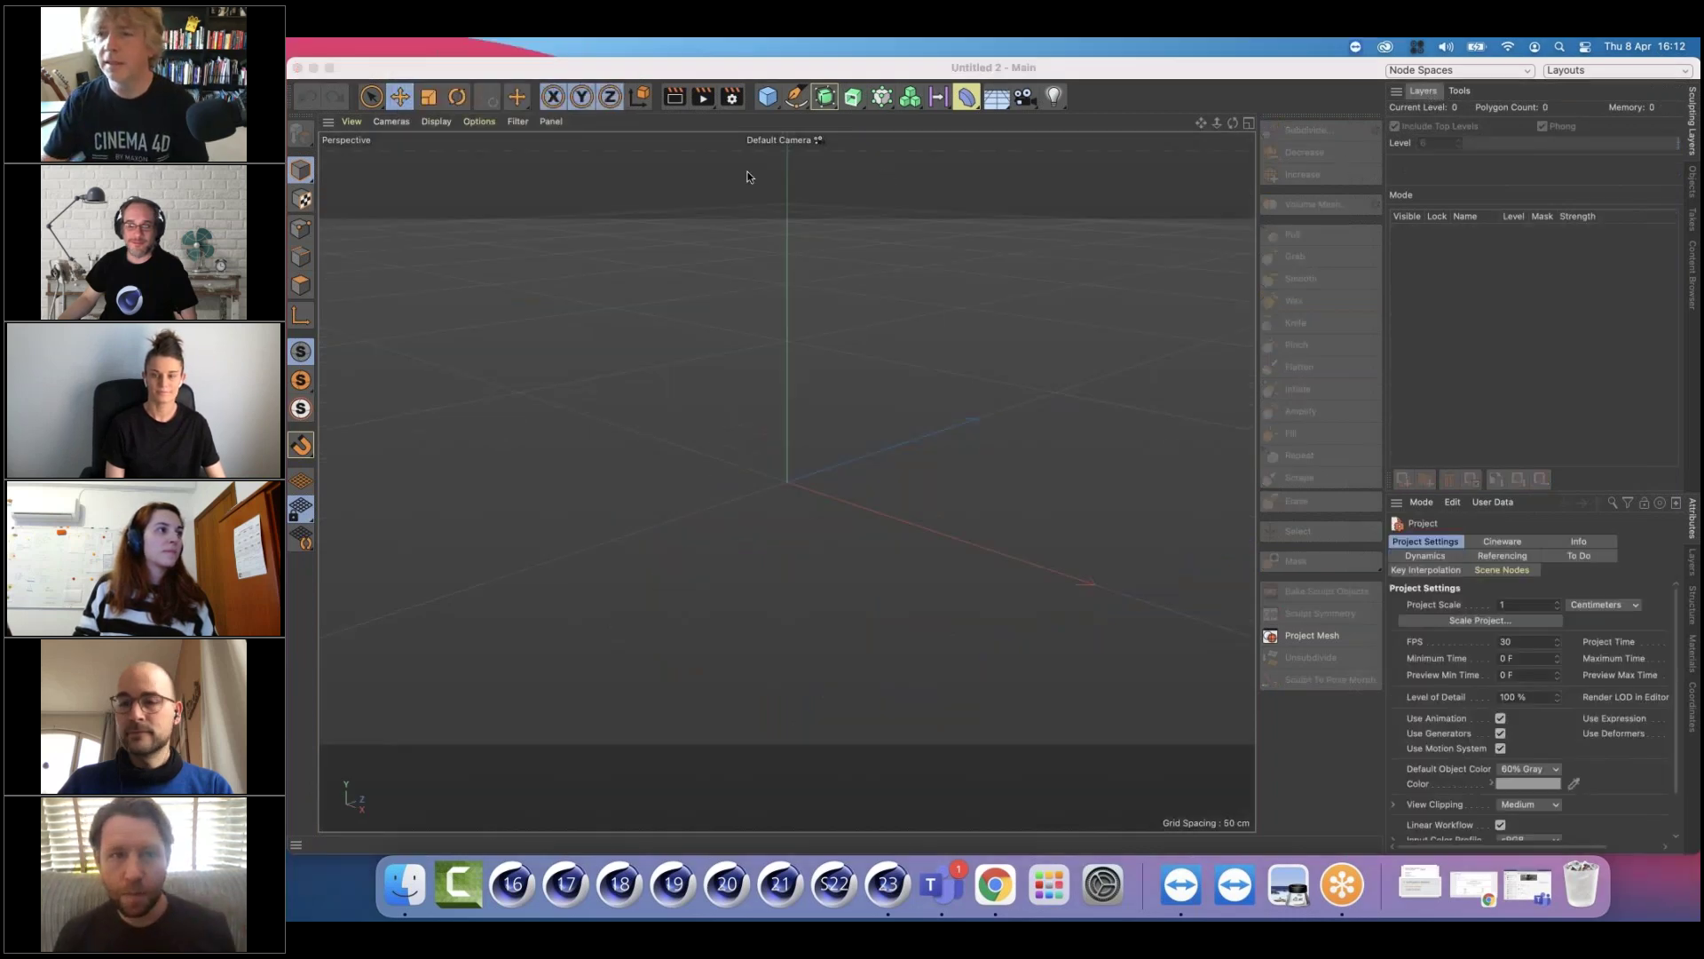
Add a sphere primitive to the new scene and make it editable
left_click(769, 98)
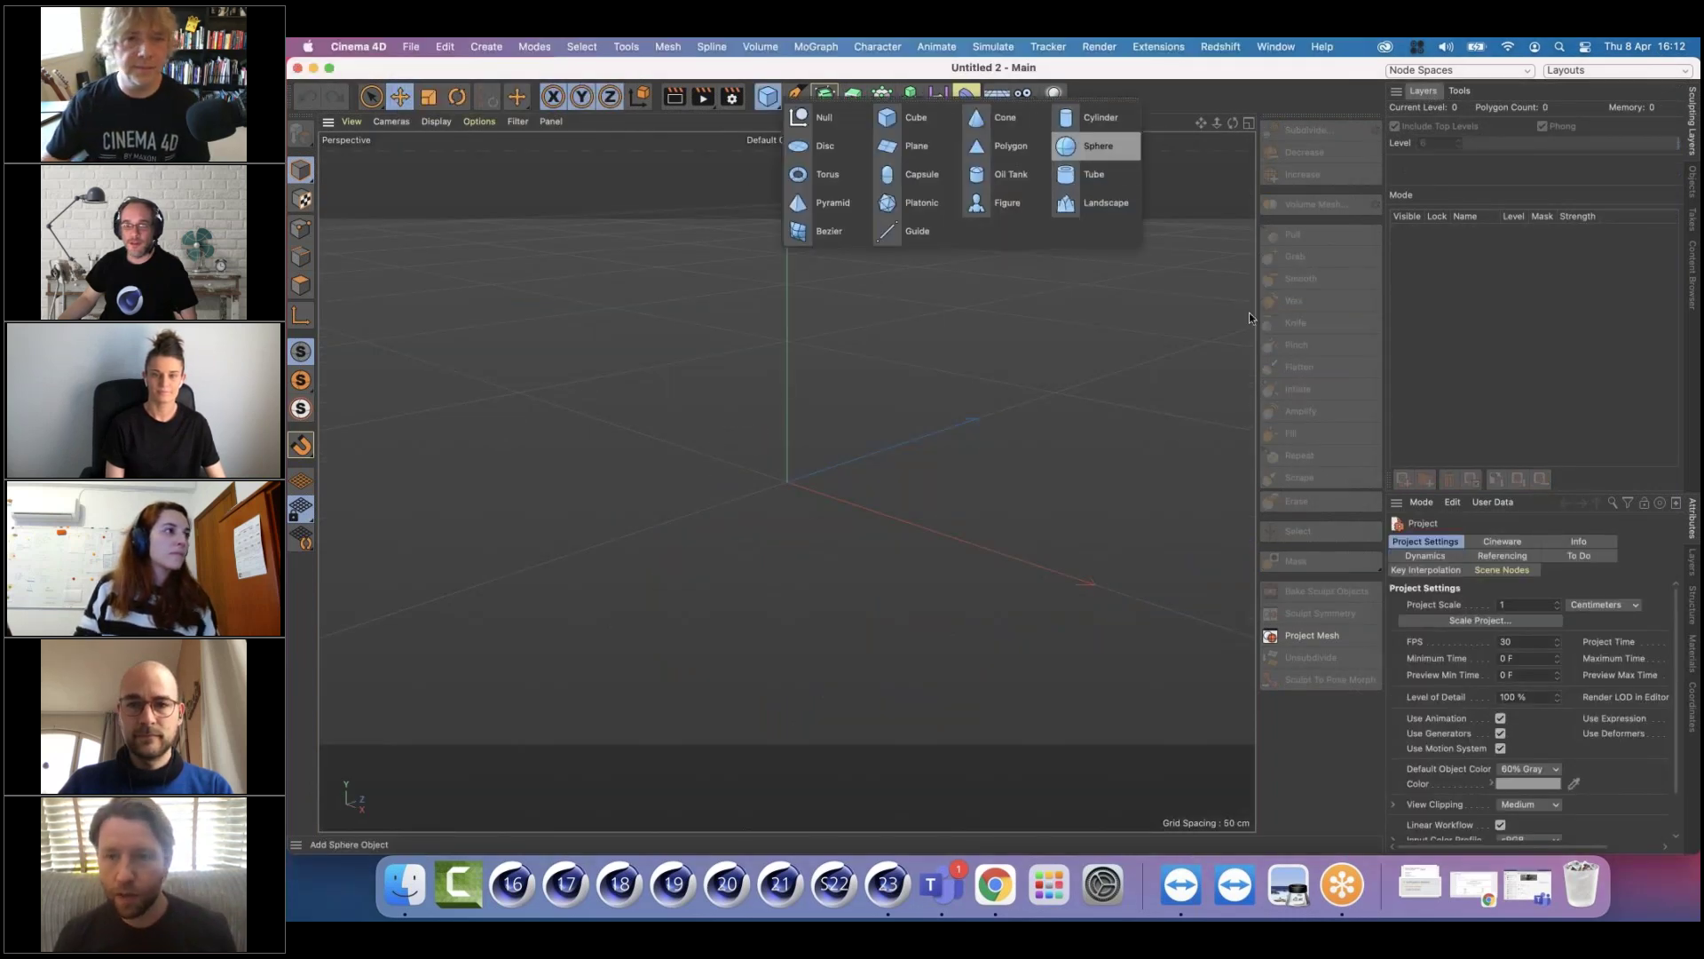
left_click(1097, 146)
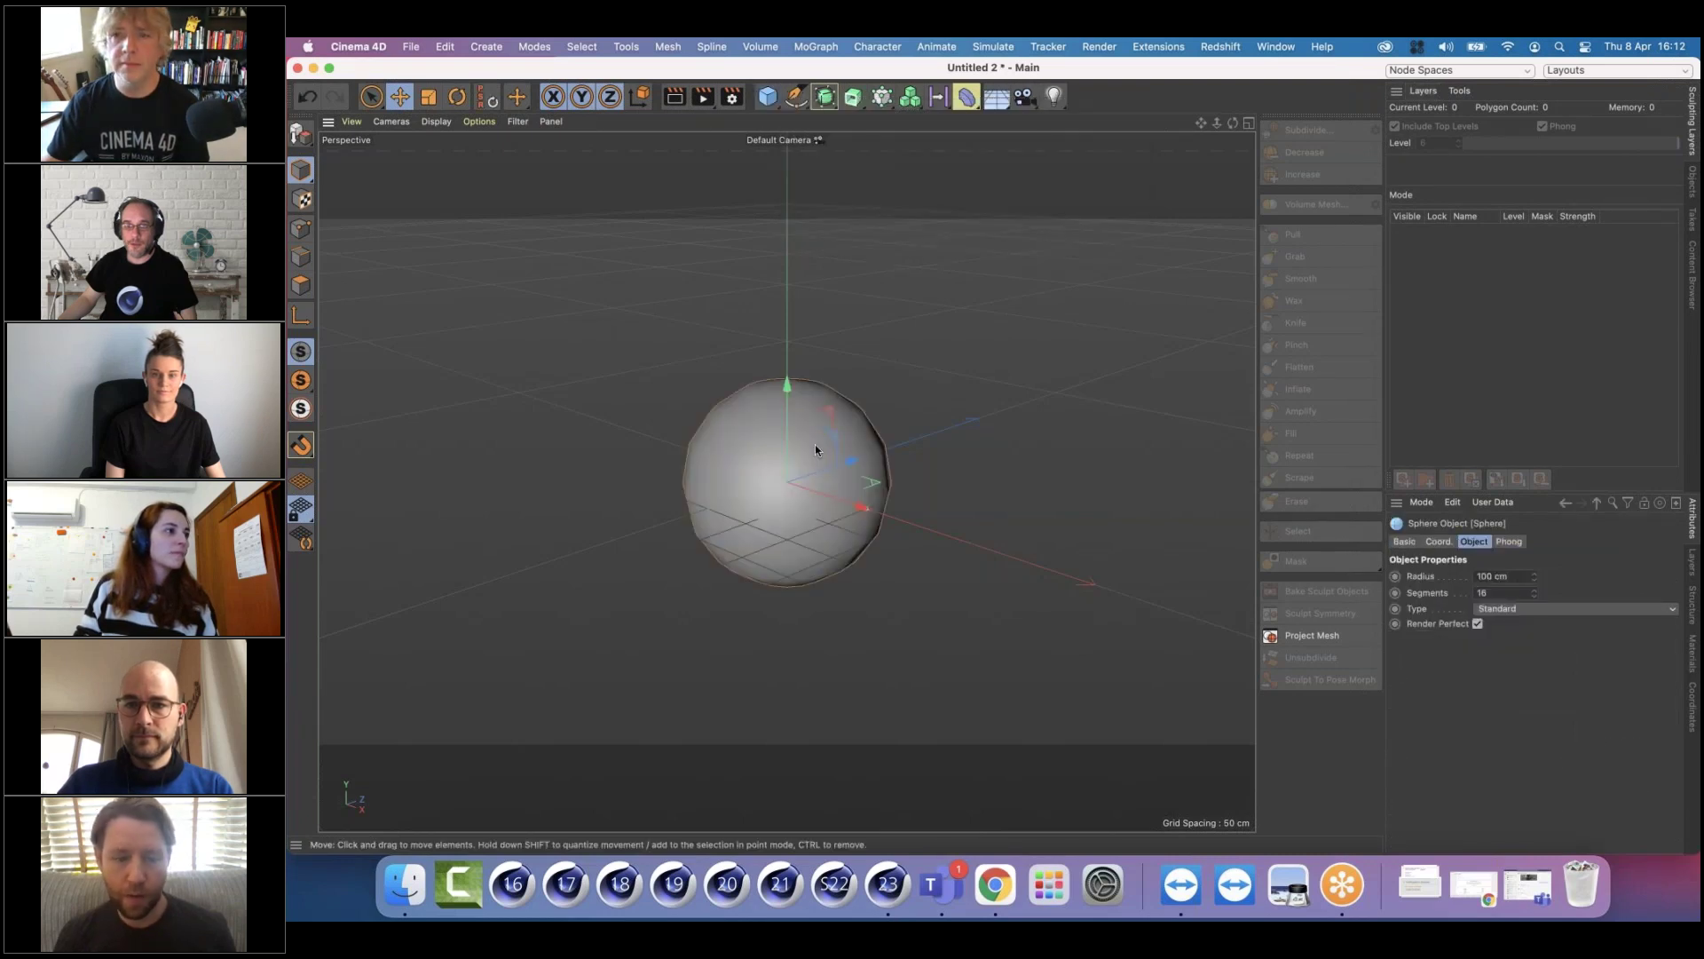
key("c")
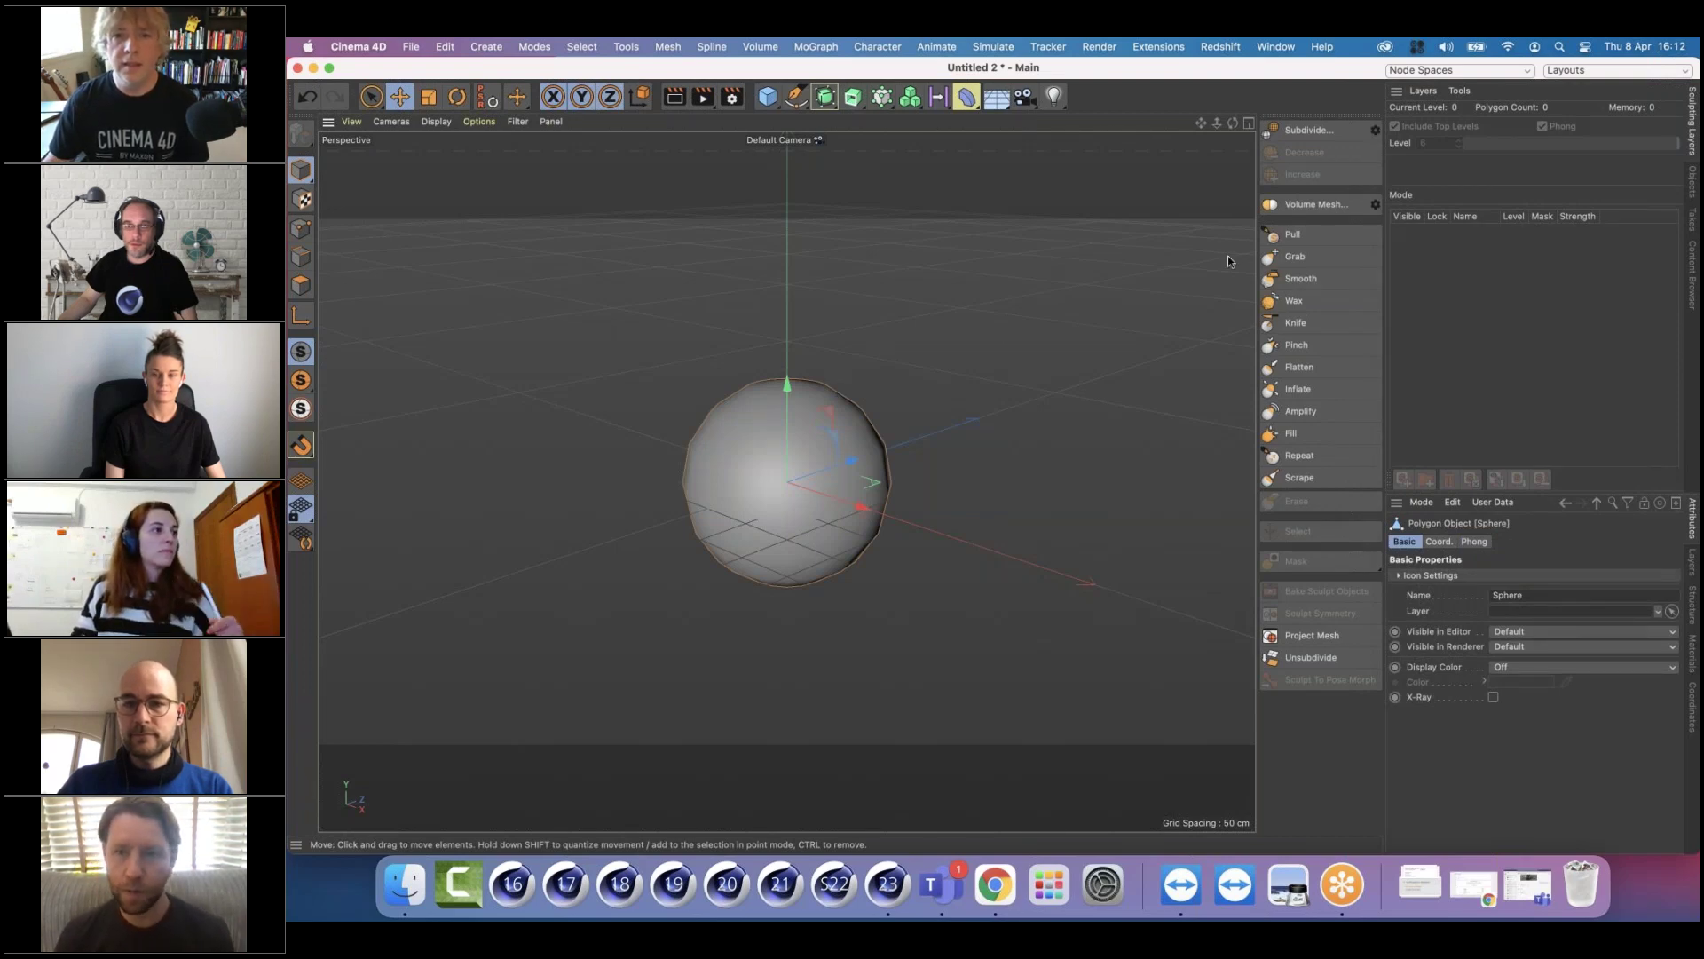
Subdivide the sphere for sculpting up to level 5, displaying it with Gouraud Shading without wireframe lines
left_click(1312, 130)
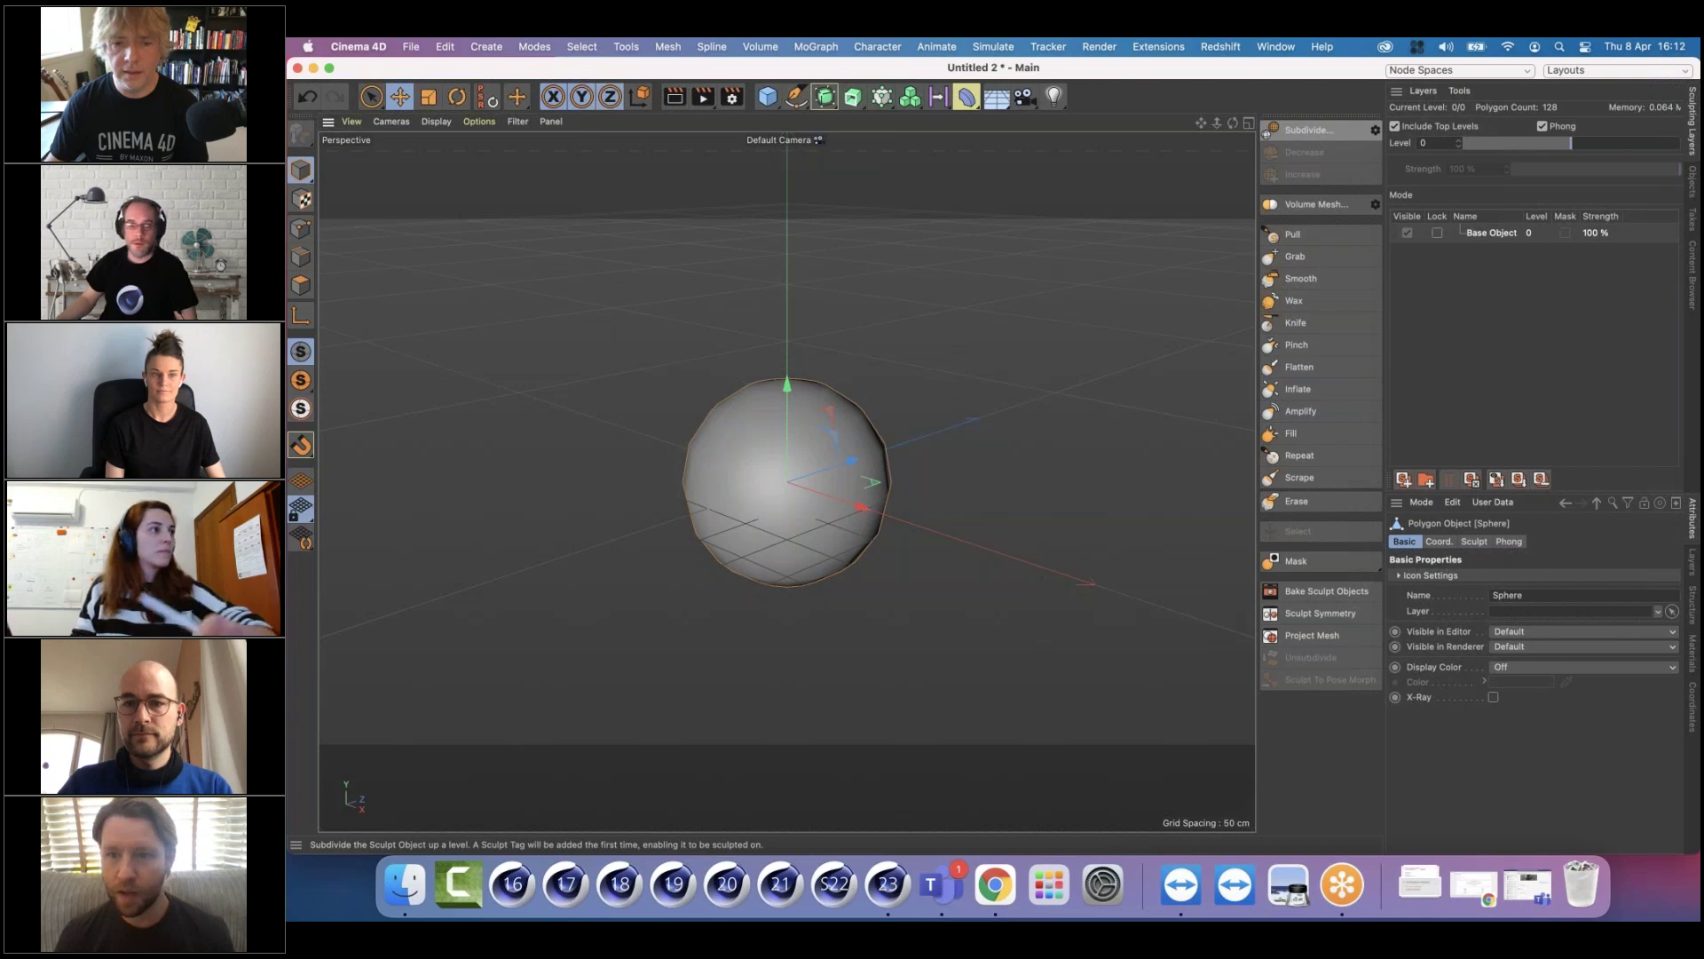
left_click(1312, 130)
left_click(1312, 131)
left_click(1312, 131)
left_click(1312, 130)
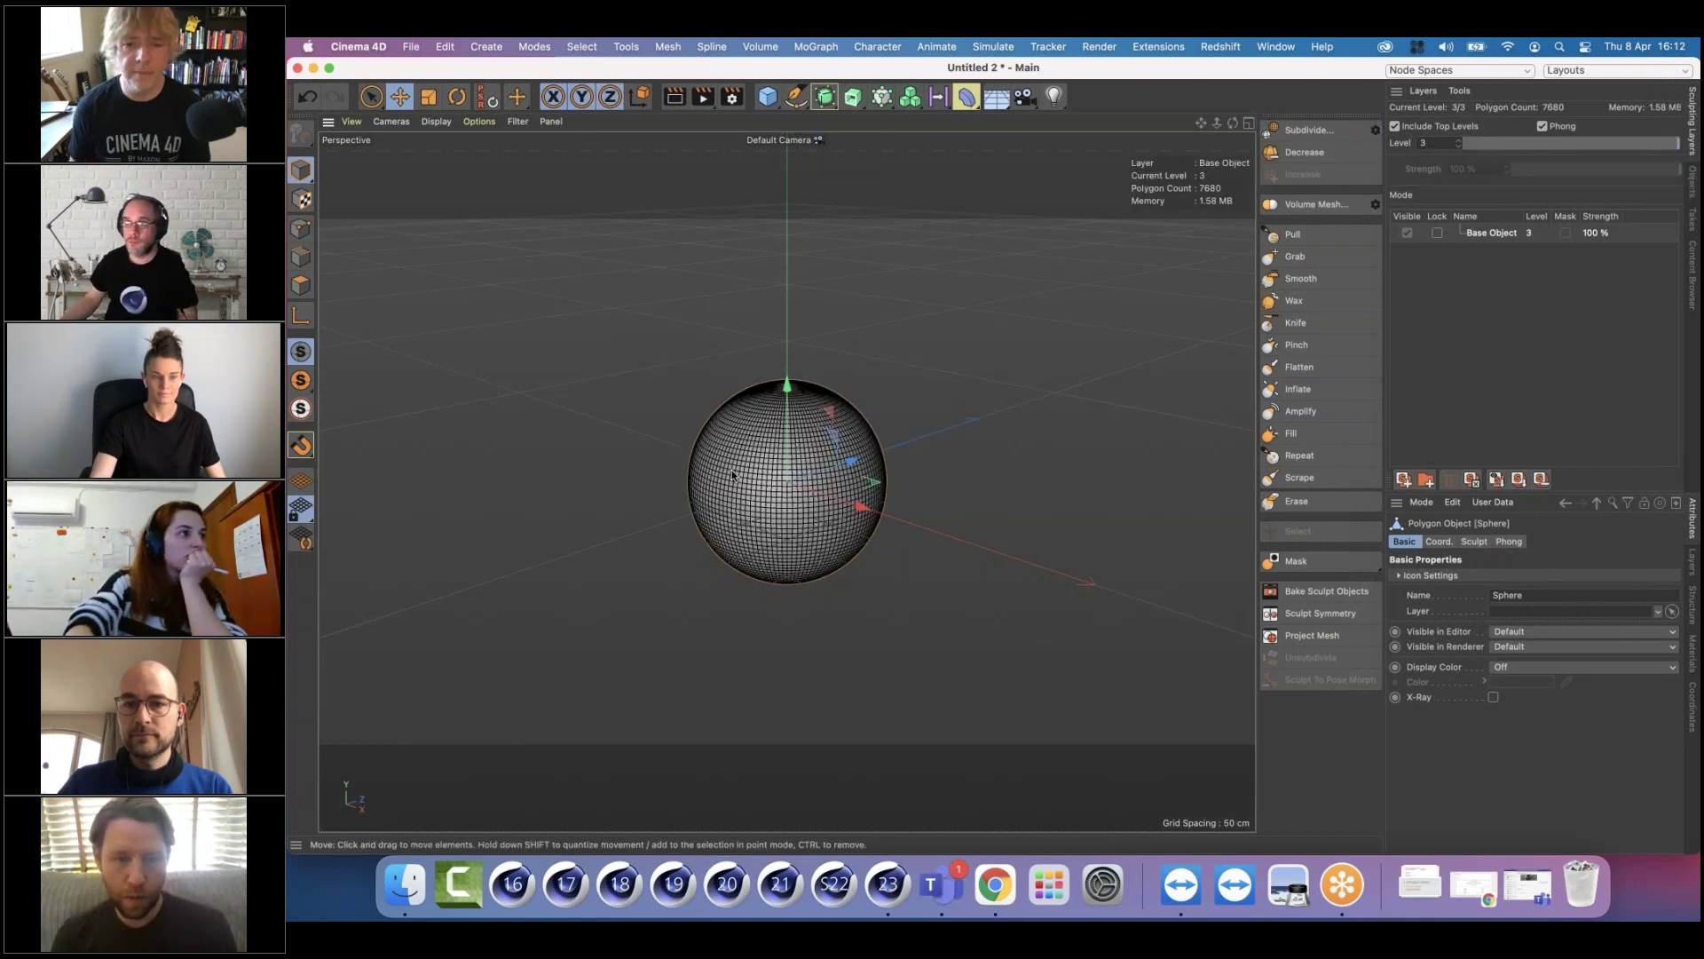
key("n")
key("a")
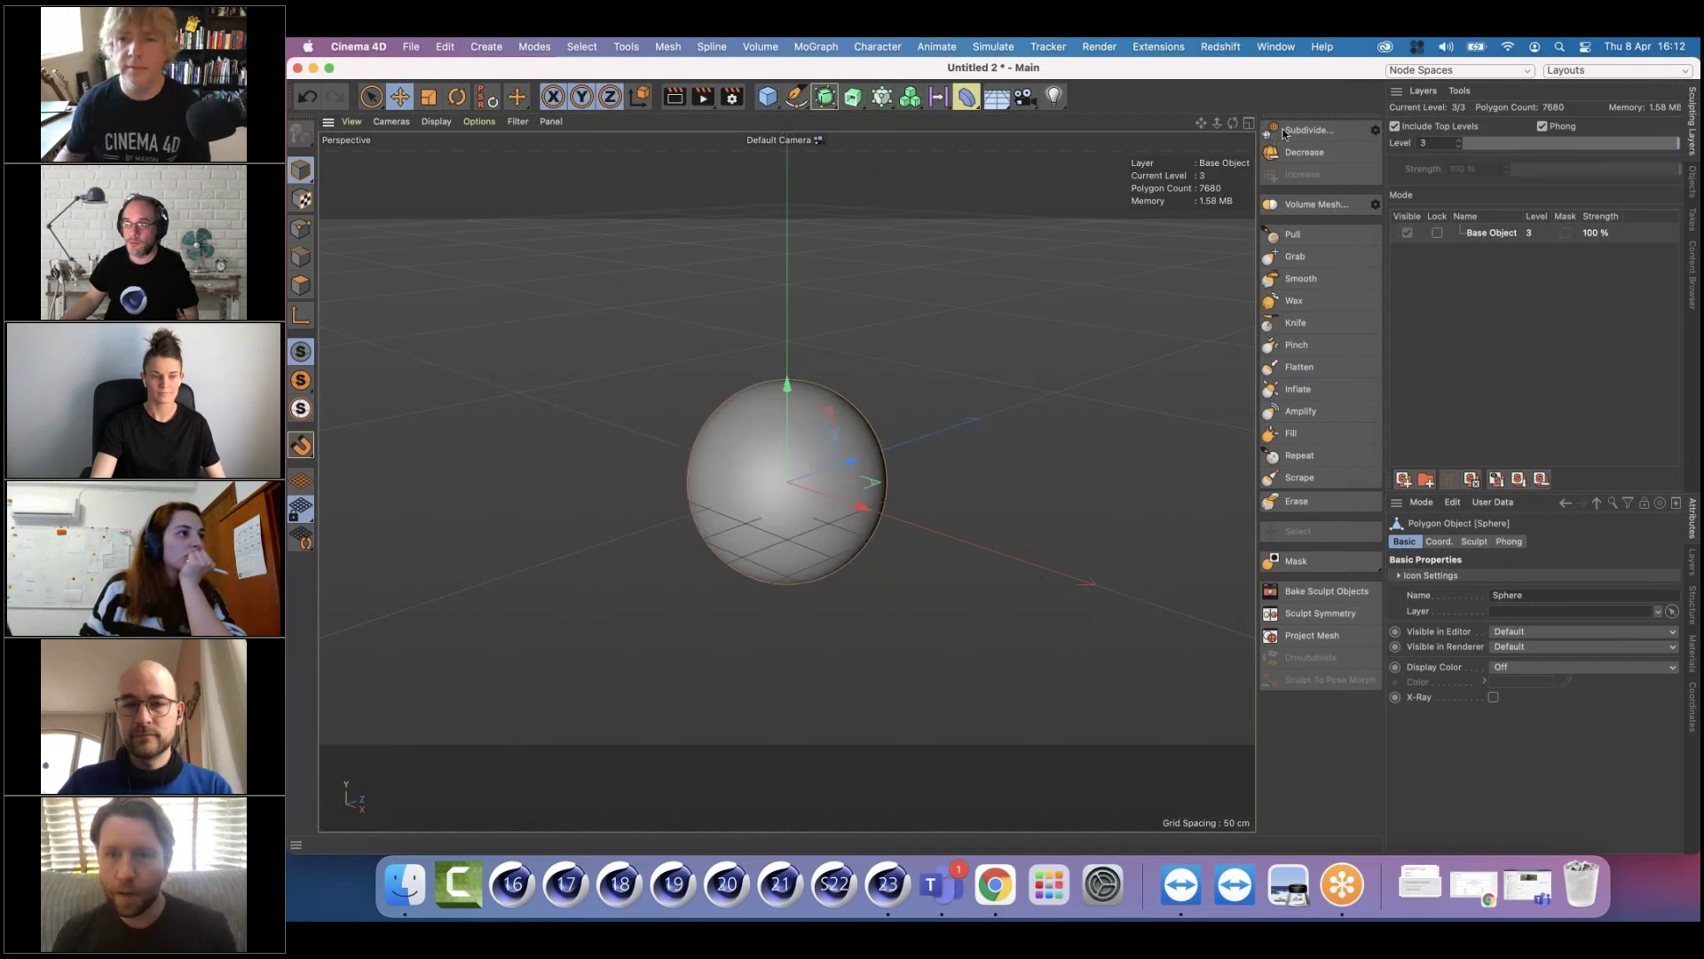
left_click(1289, 131)
left_click(1288, 131)
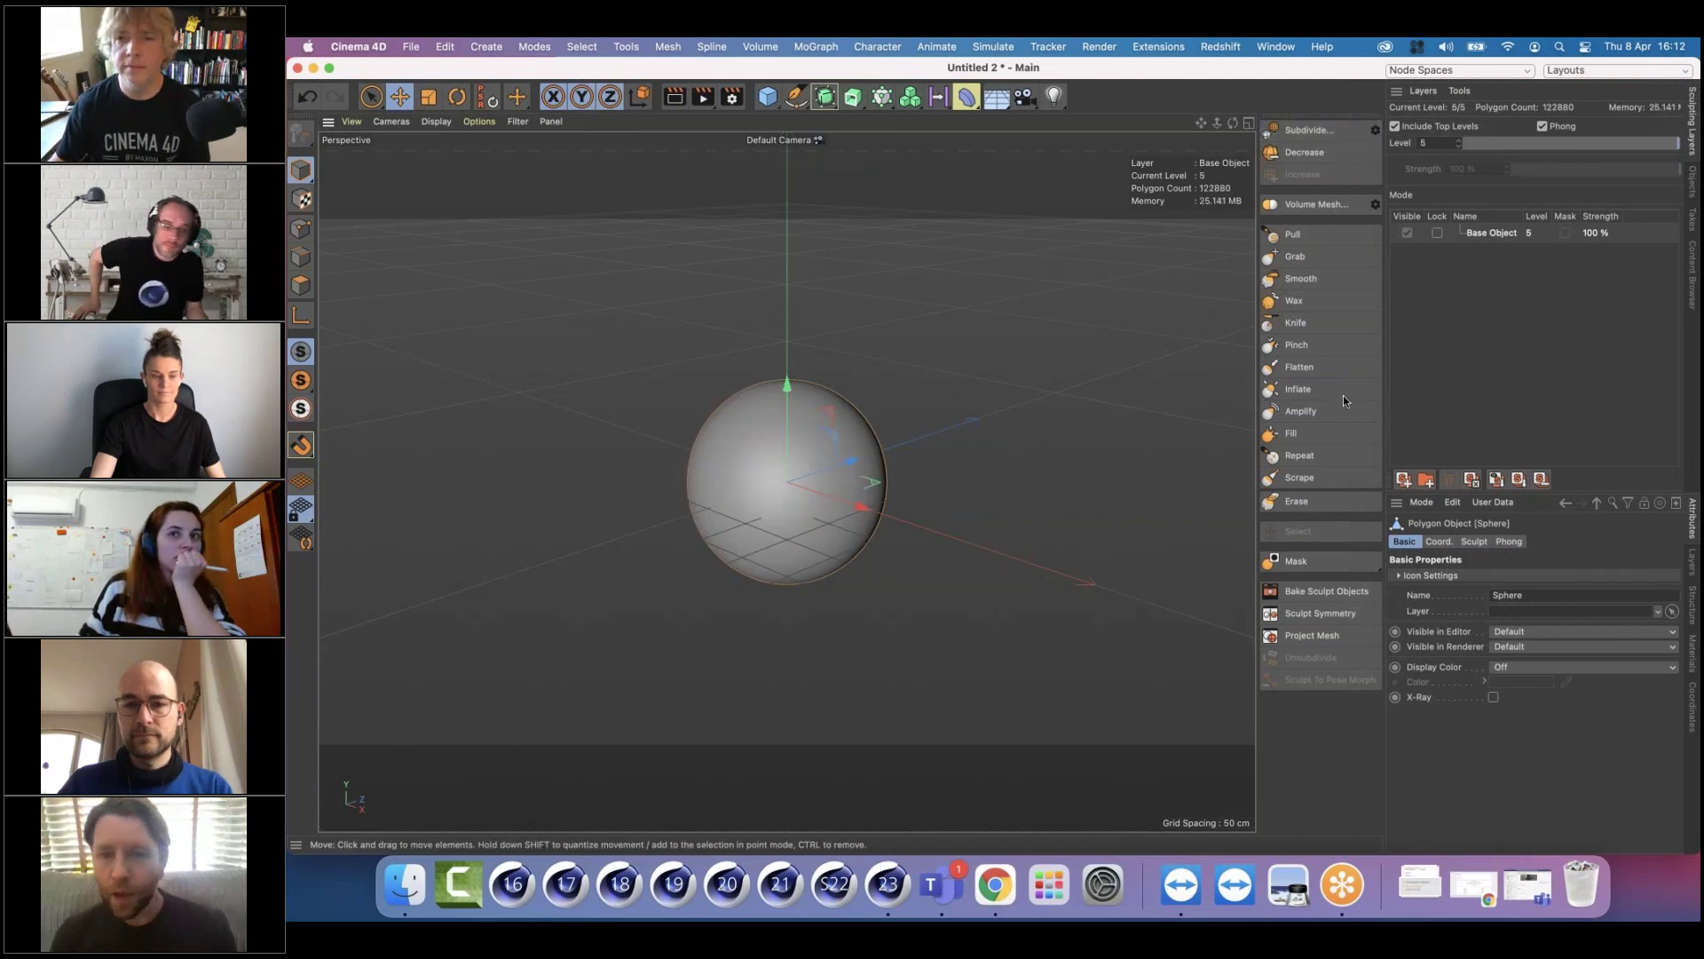
Activate the Pull brush, try a short stroke on the front of the sphere and undo it
left_click(1294, 235)
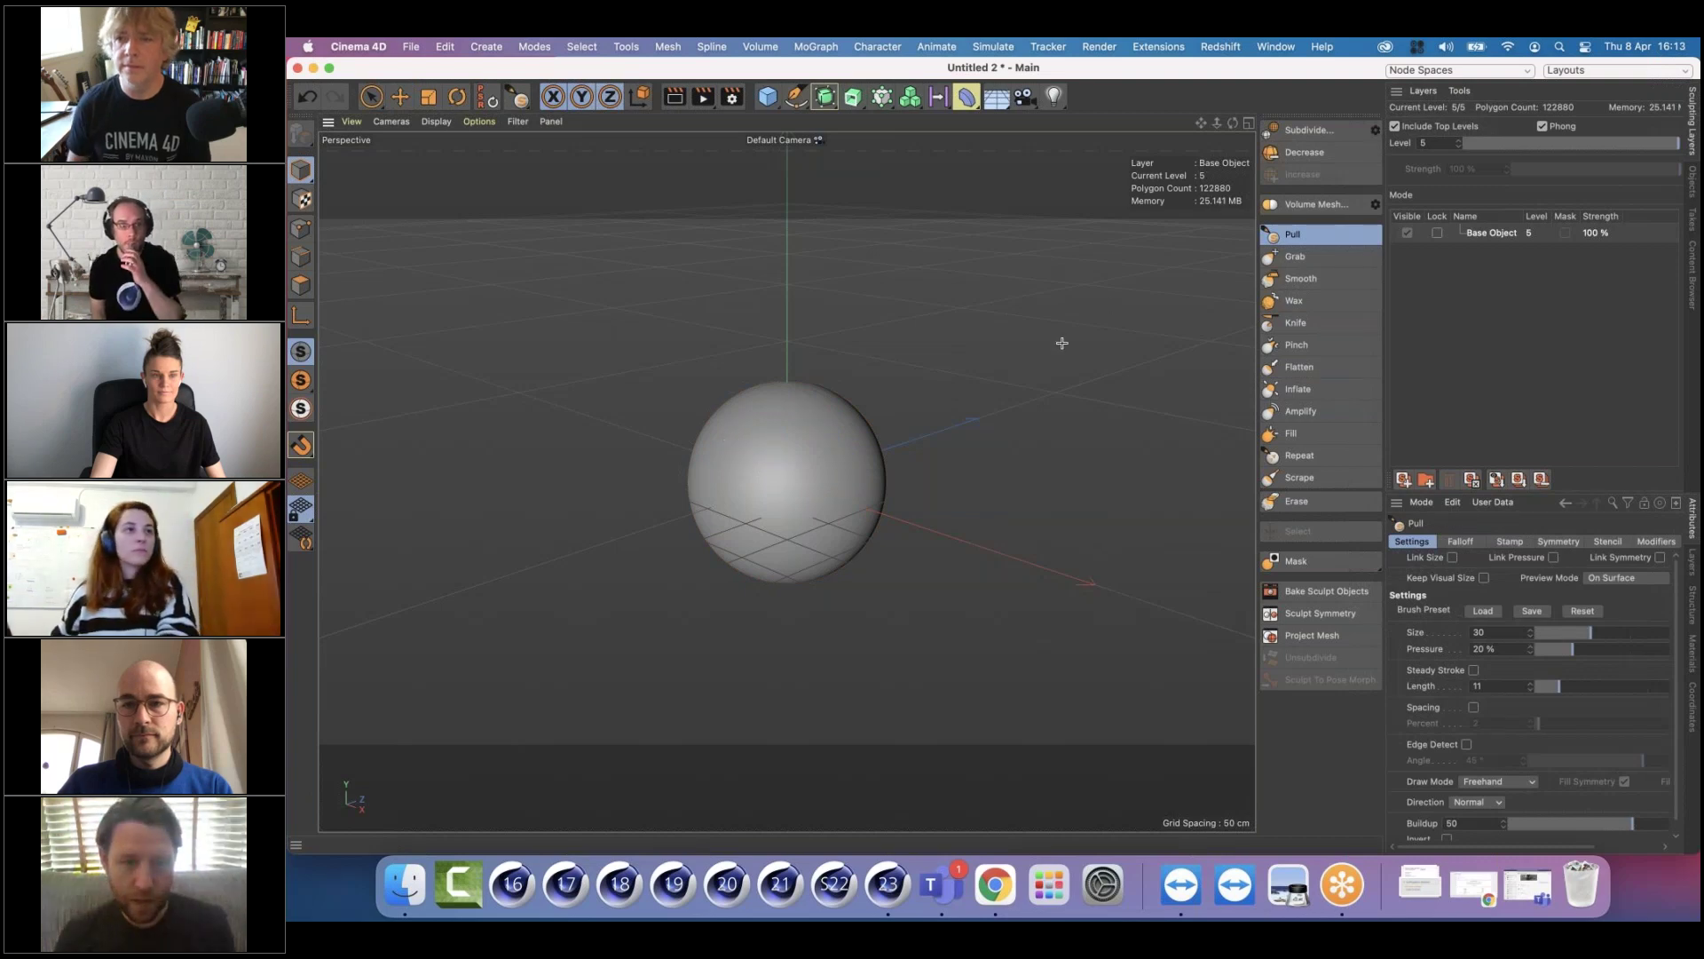
left_click_drag(808, 470, 796, 434)
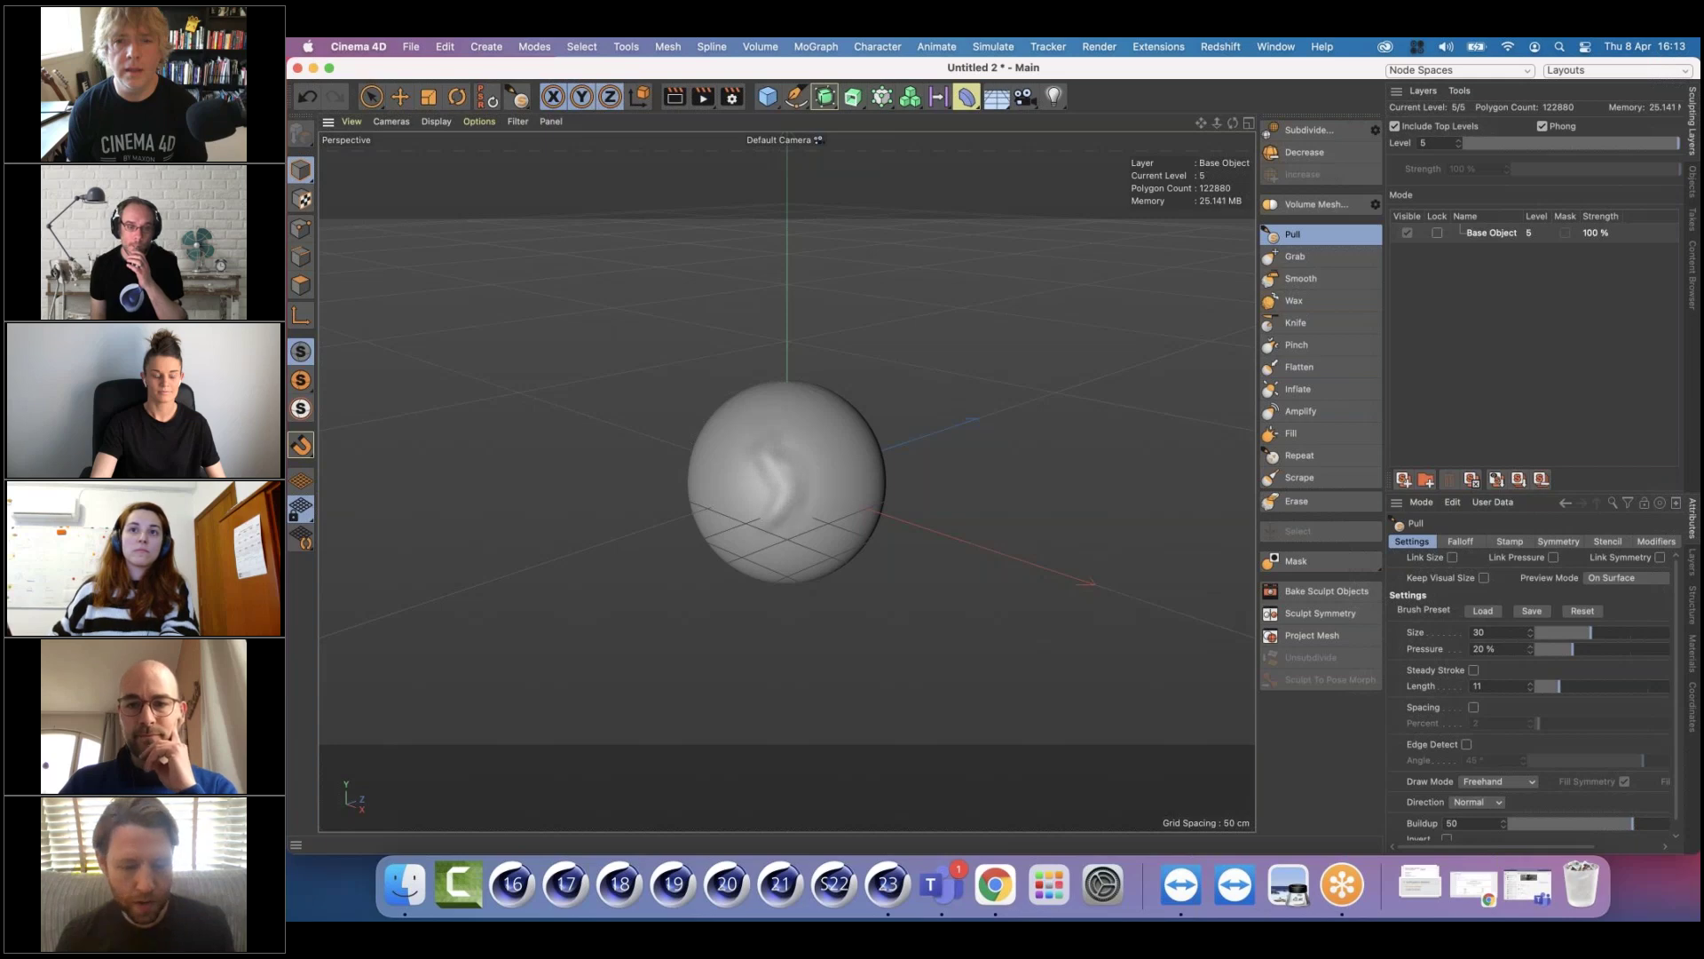
mouse_move(785, 502)
left_mouse_down("alt")
mouse_move(989, 464)
mouse_move(1057, 479)
mouse_move(773, 513)
left_mouse_up("alt")
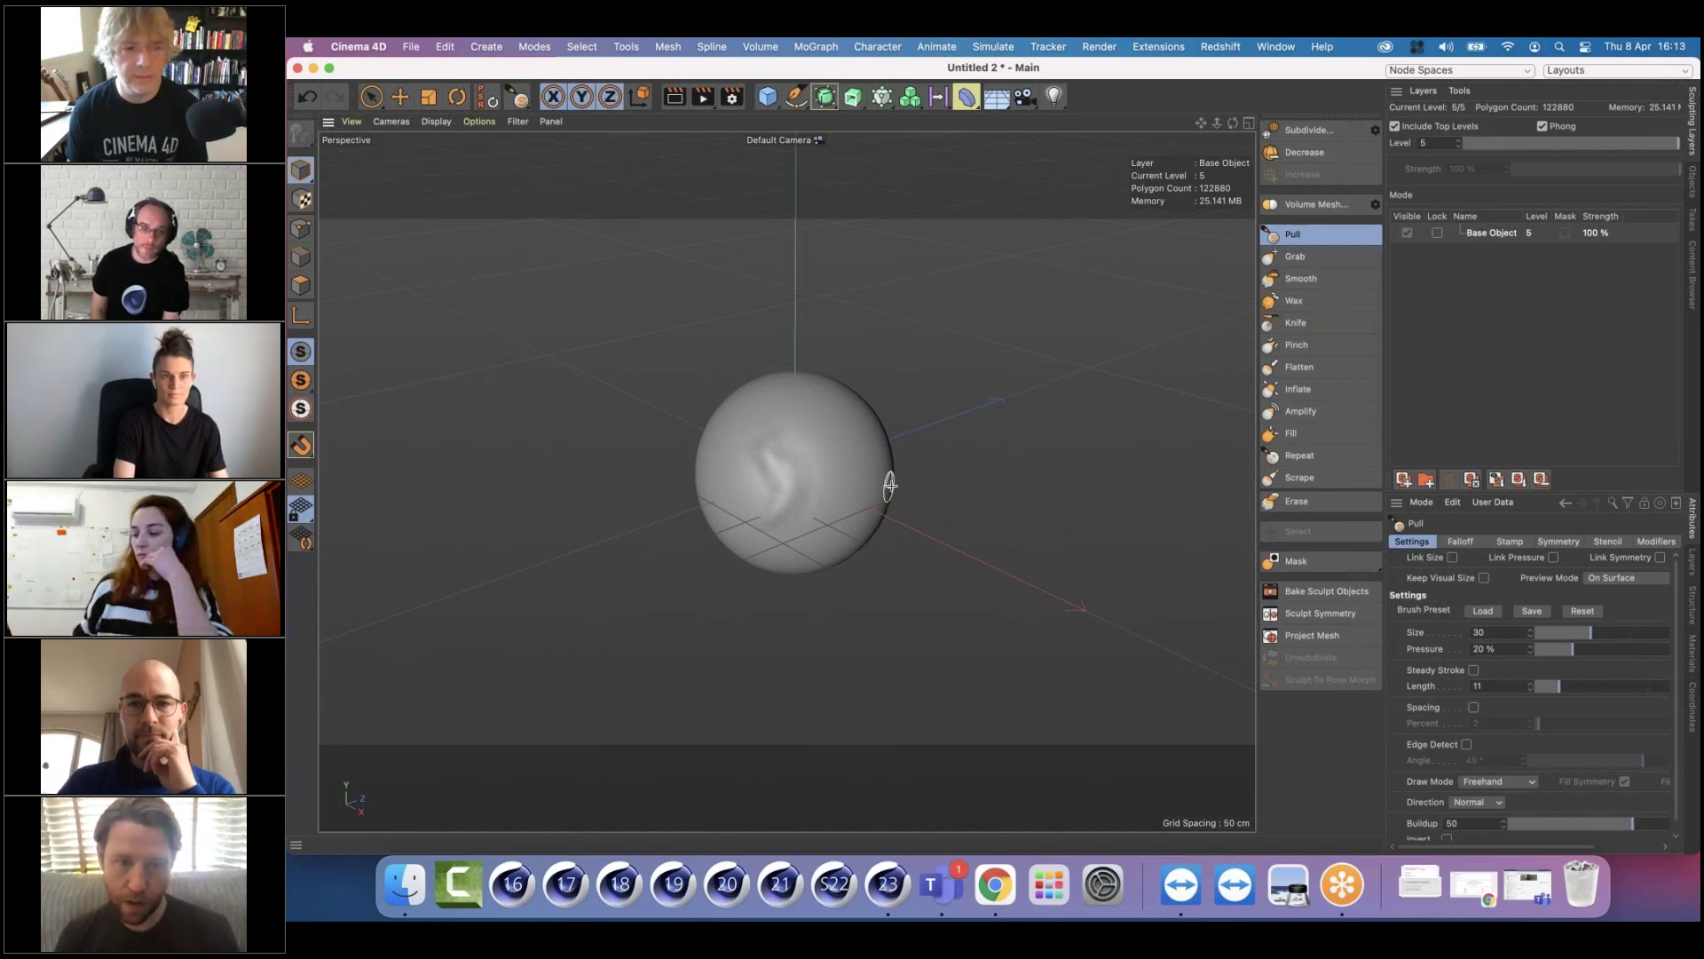
key("super+z")
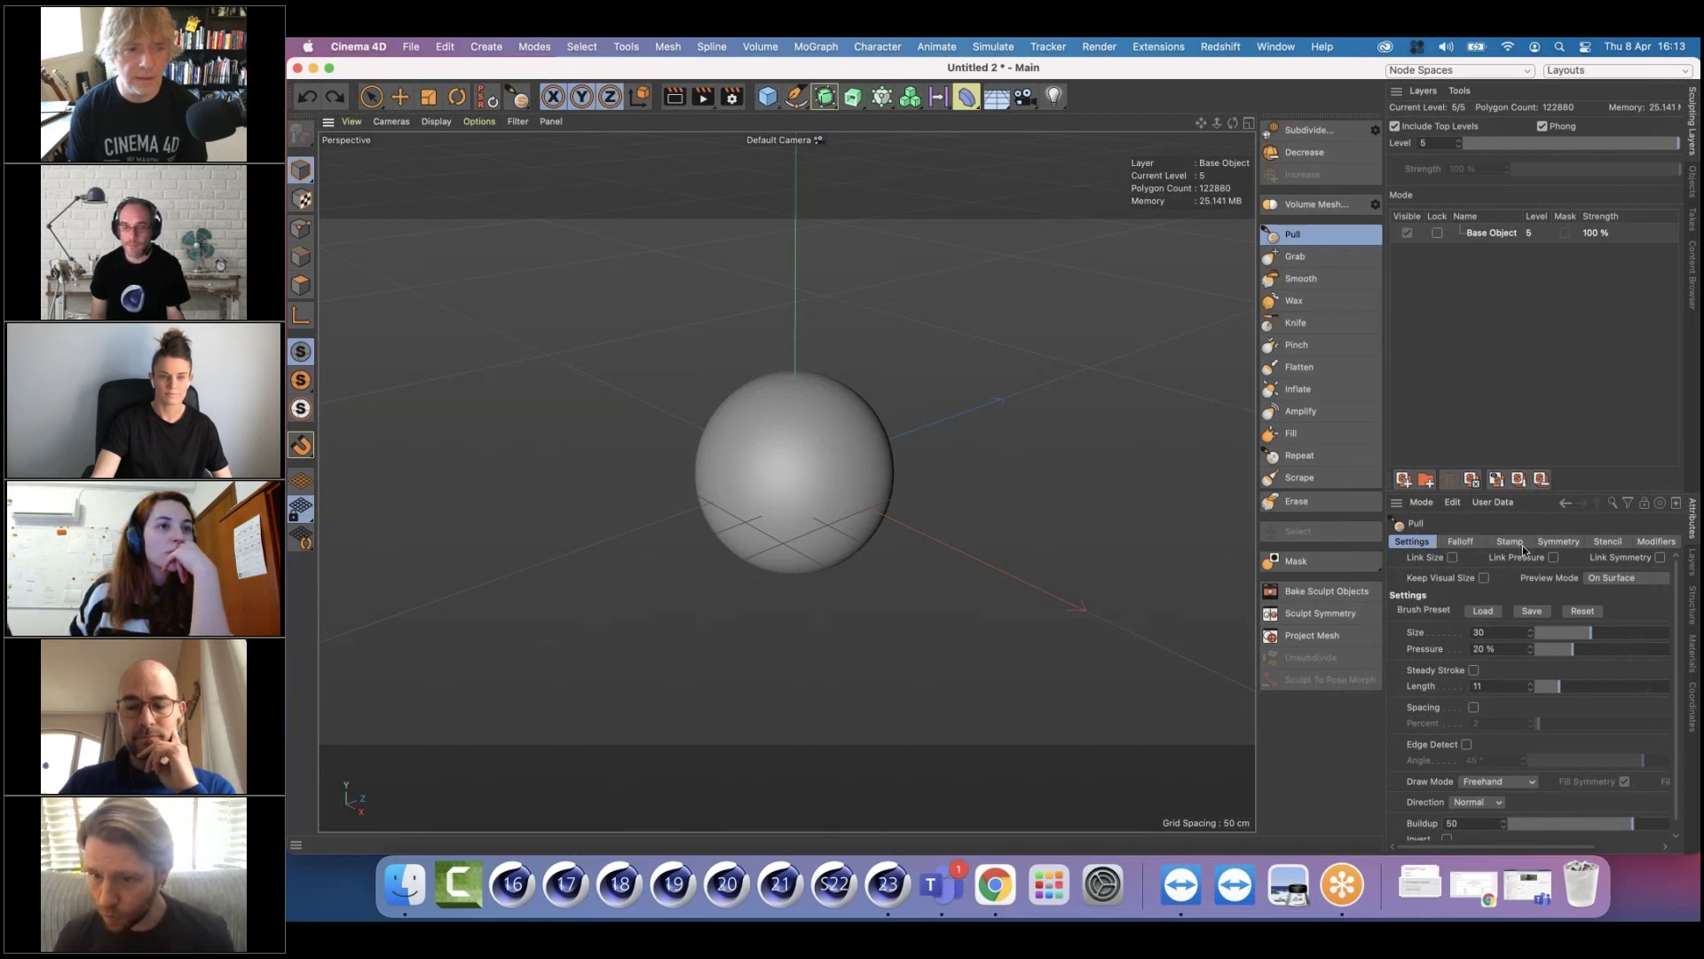
Enable Link Symmetry in the Pull brush's symmetry settings
left_click(1555, 546)
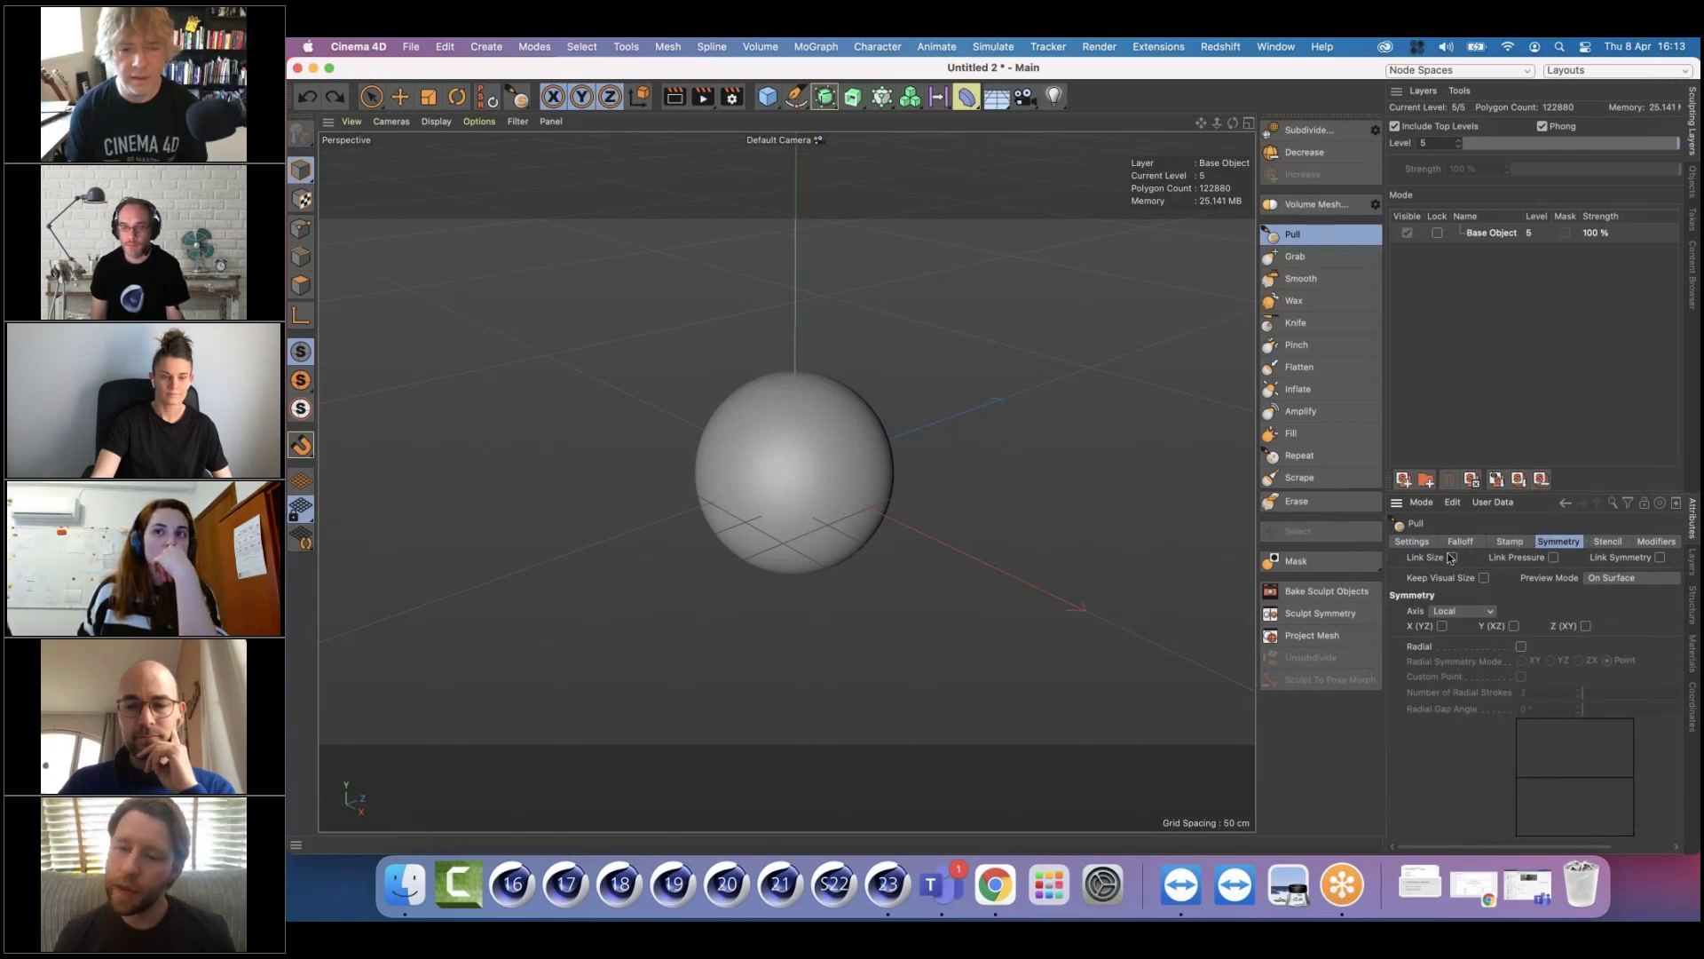
left_click(1658, 558)
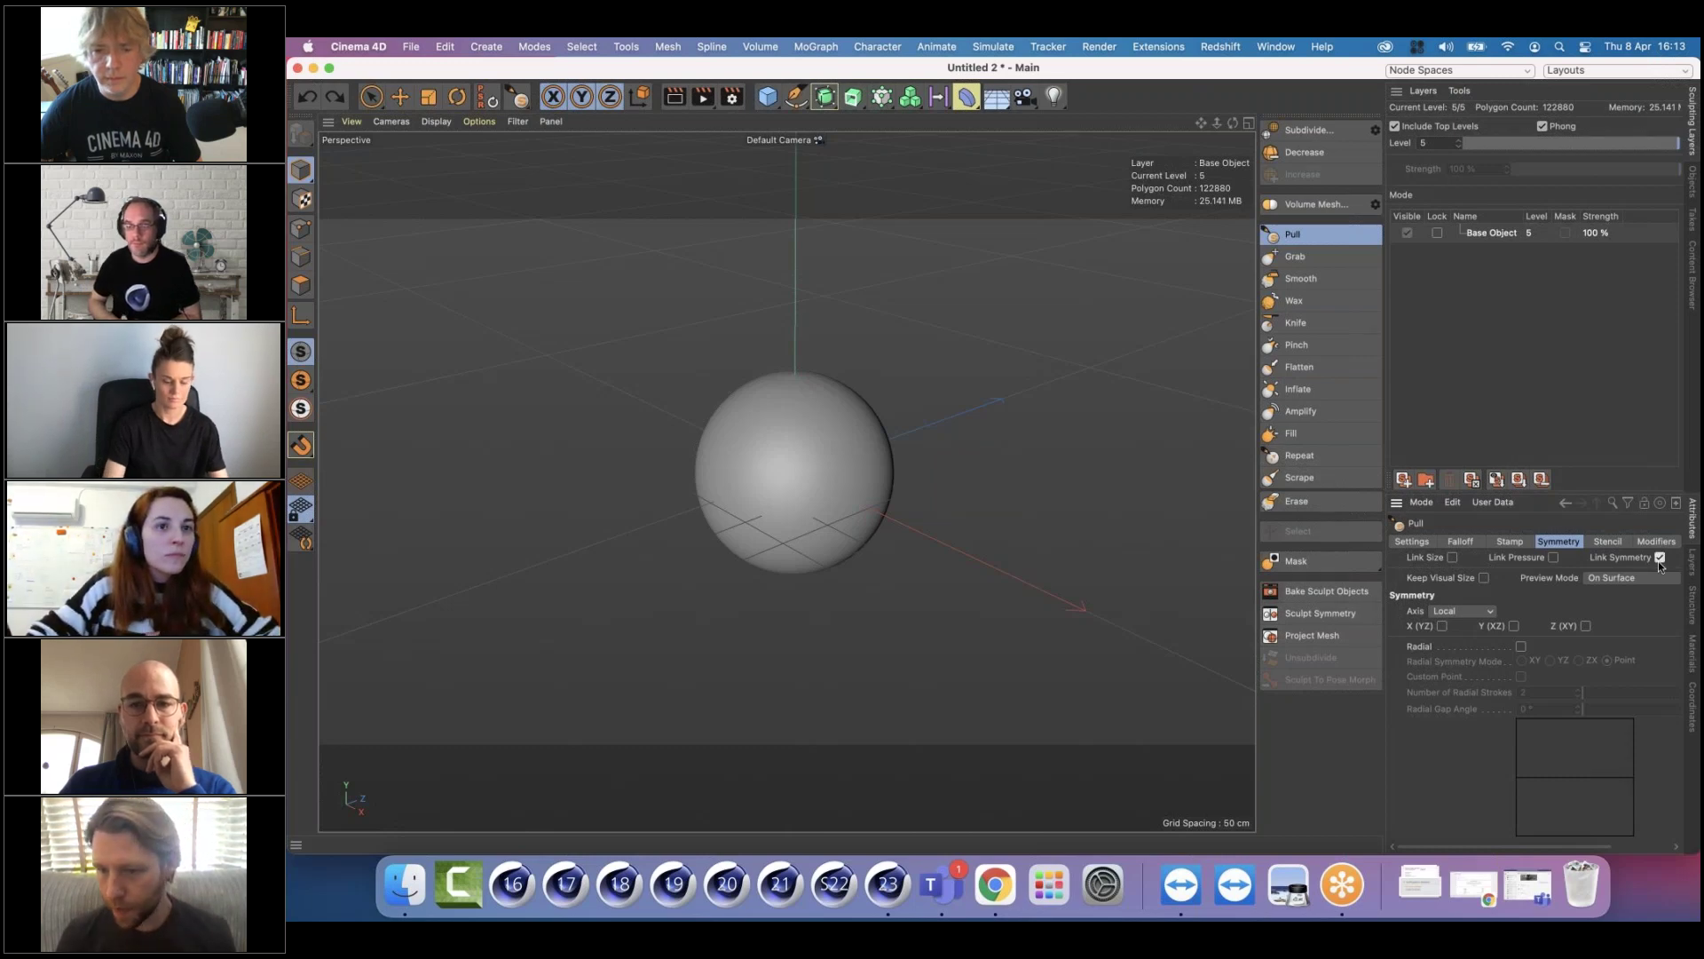
Try the Pull brush's X (YZ) and Y (XZ) symmetry planes, ending with X, Y and Z symmetry all enabled
left_click(1477, 613)
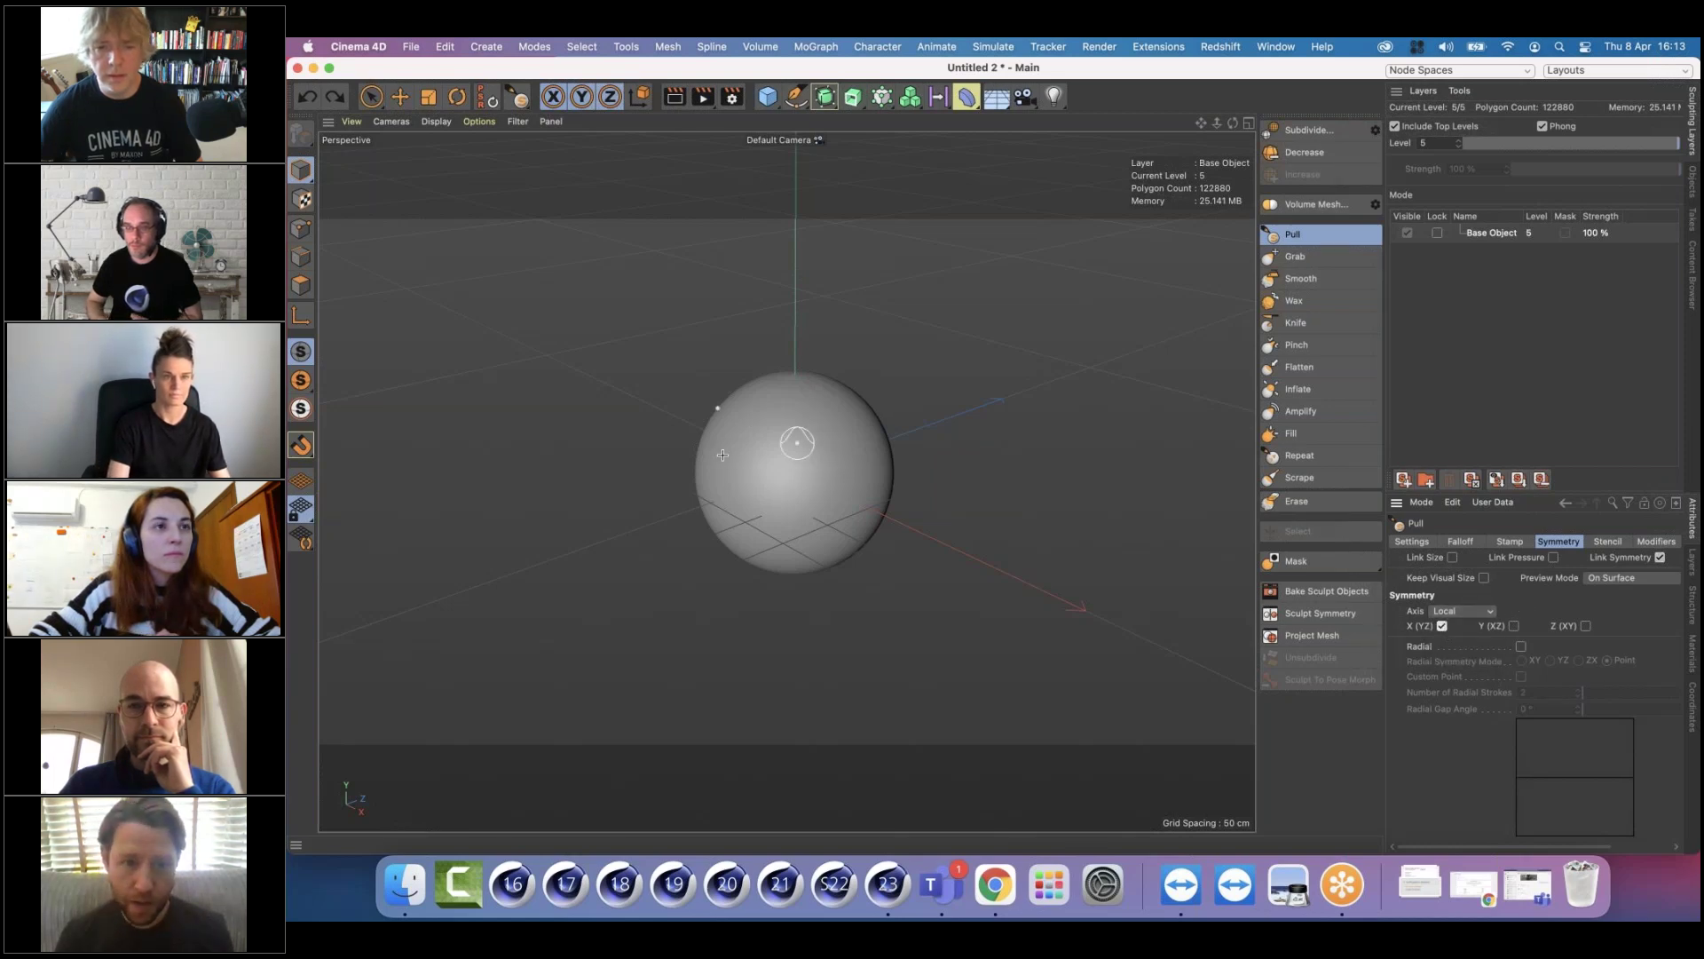
left_click_drag(764, 459, 801, 452, "alt")
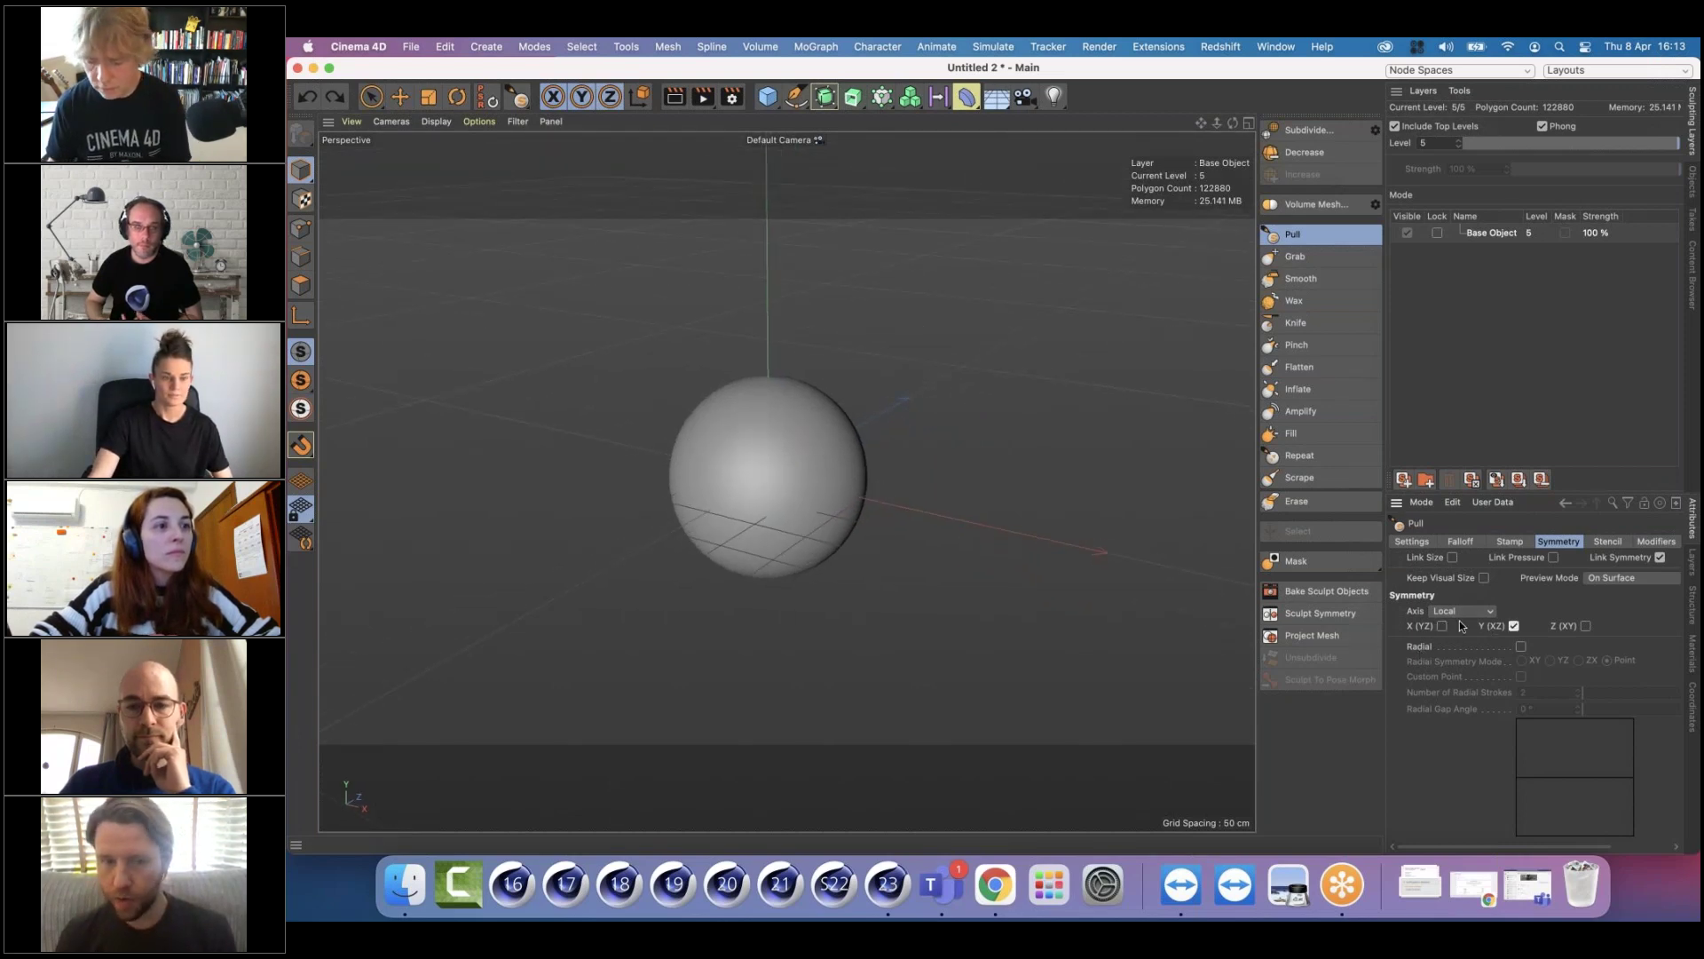
left_click(1513, 626)
left_click(1442, 625)
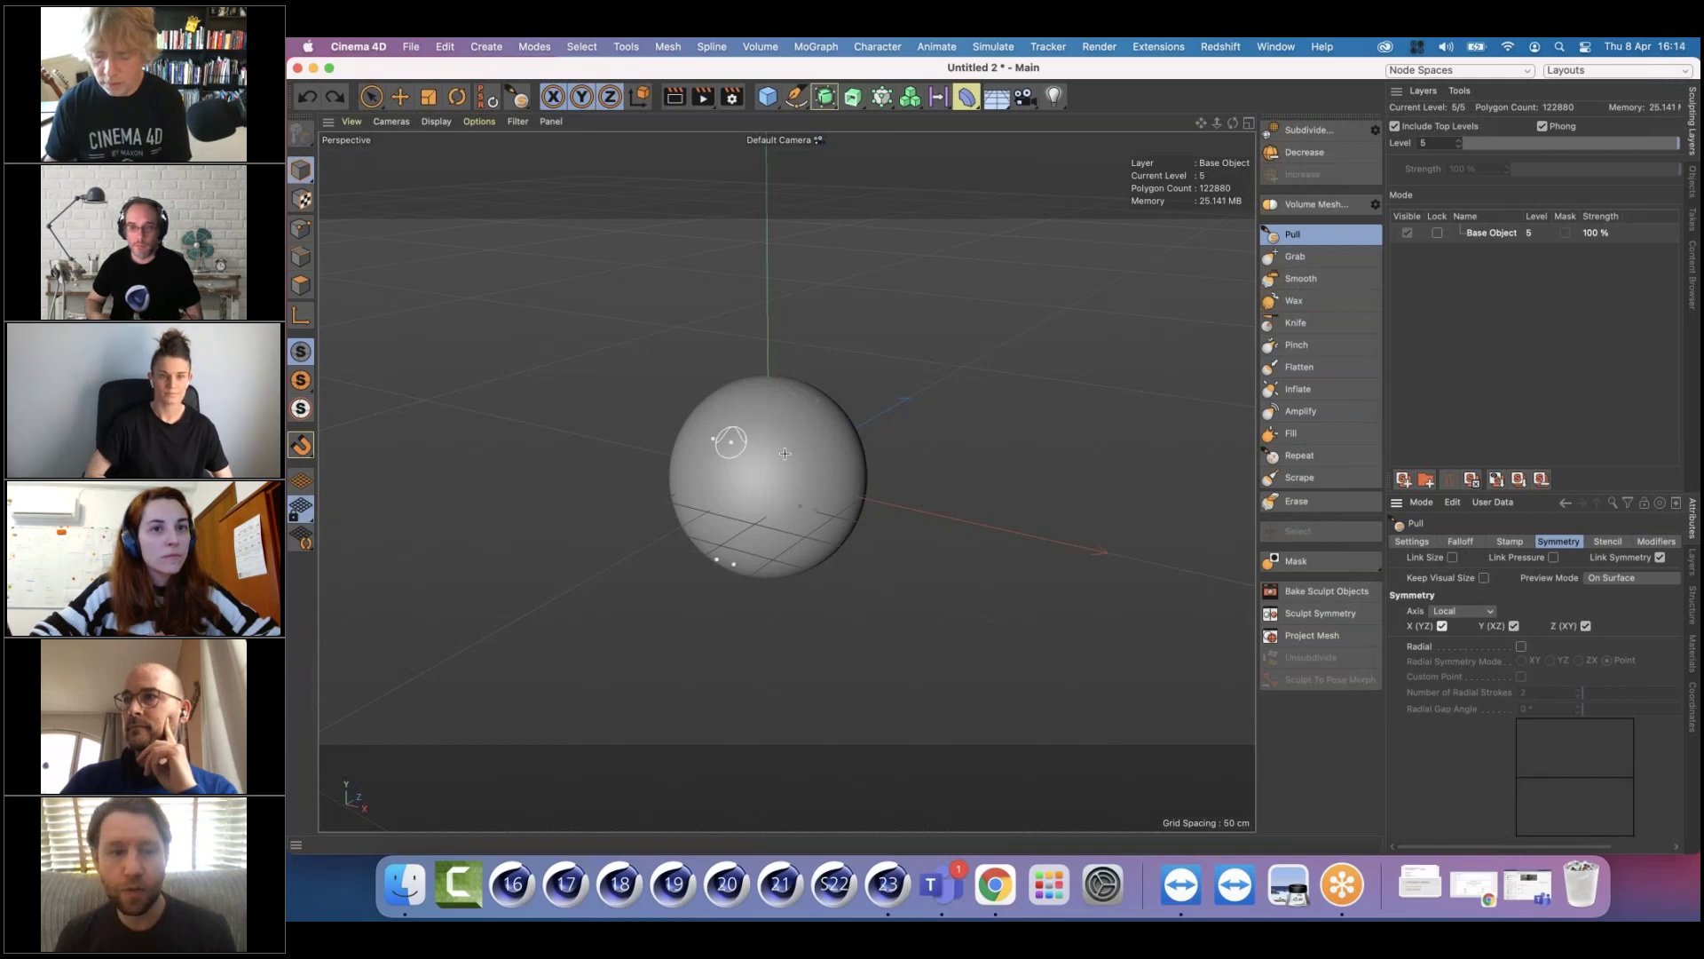
left_click_drag(793, 459, 781, 455, "alt")
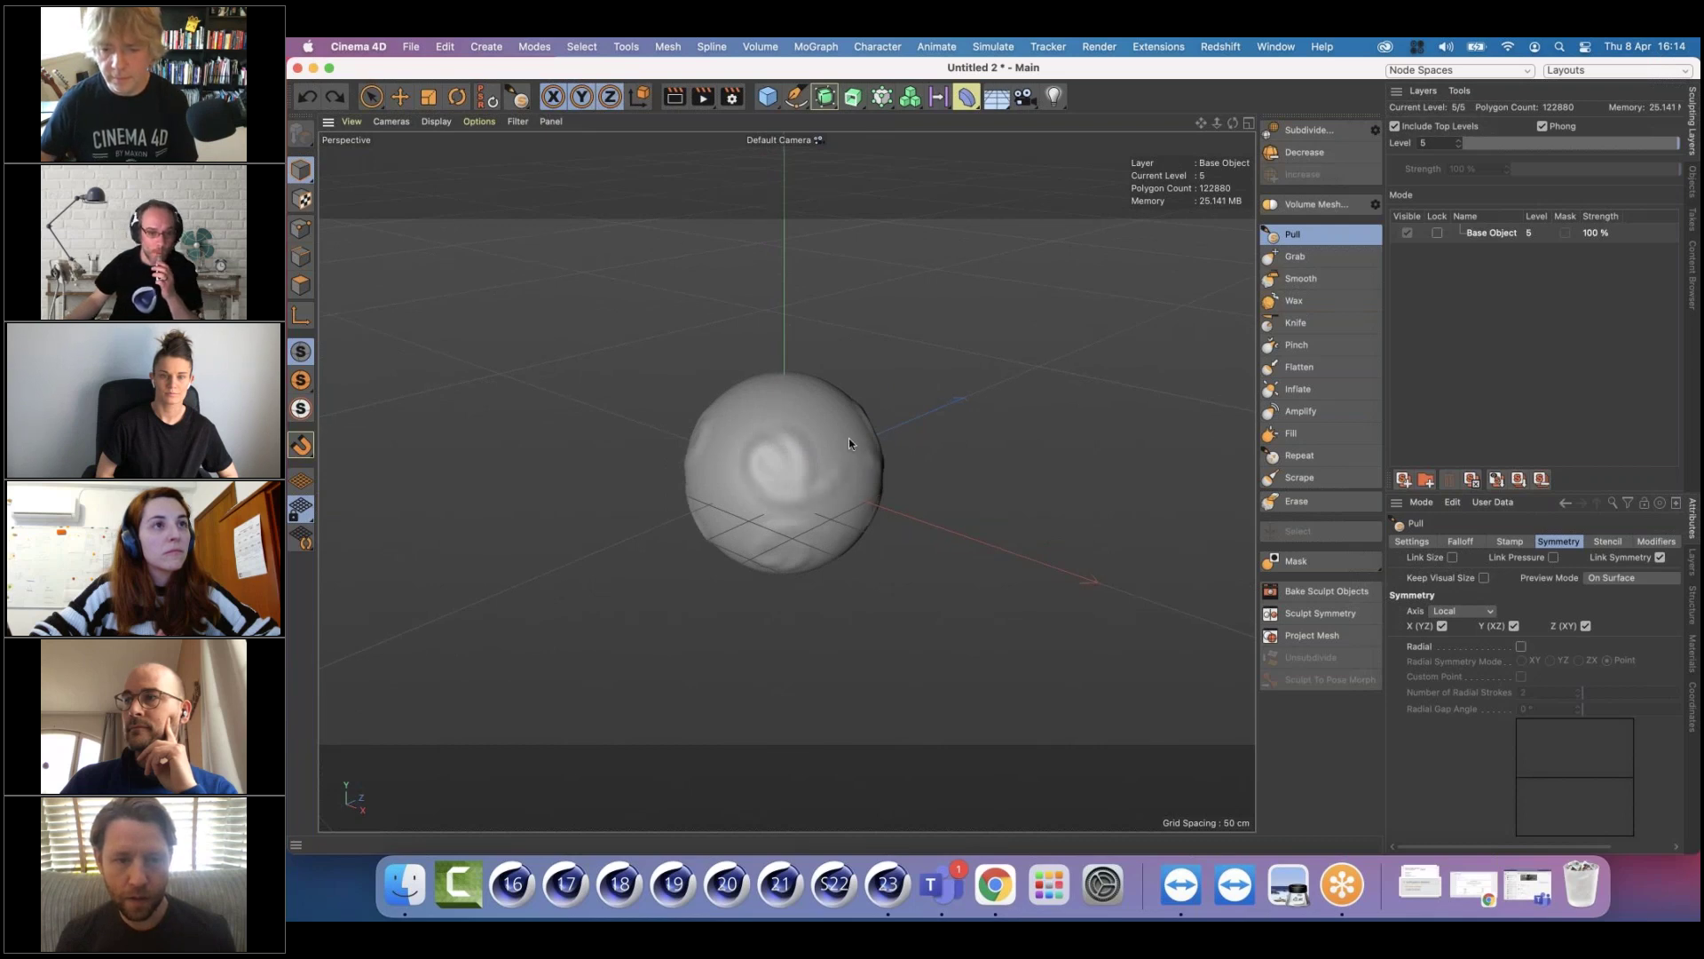
Sculpt test strokes across the front of the sphere with three-axis symmetry, and undo them
mouse_move(746, 408)
left_mouse_down()
mouse_move(726, 476)
mouse_move(994, 426)
mouse_move(772, 471)
mouse_move(646, 391)
mouse_move(659, 445)
mouse_move(723, 435)
mouse_move(689, 497)
mouse_move(544, 365)
mouse_move(445, 338)
mouse_move(583, 361)
mouse_move(541, 399)
mouse_move(518, 396)
mouse_move(709, 460)
left_mouse_up()
mouse_move(781, 457)
left_mouse_down()
mouse_move(870, 481)
mouse_move(707, 452)
left_mouse_up()
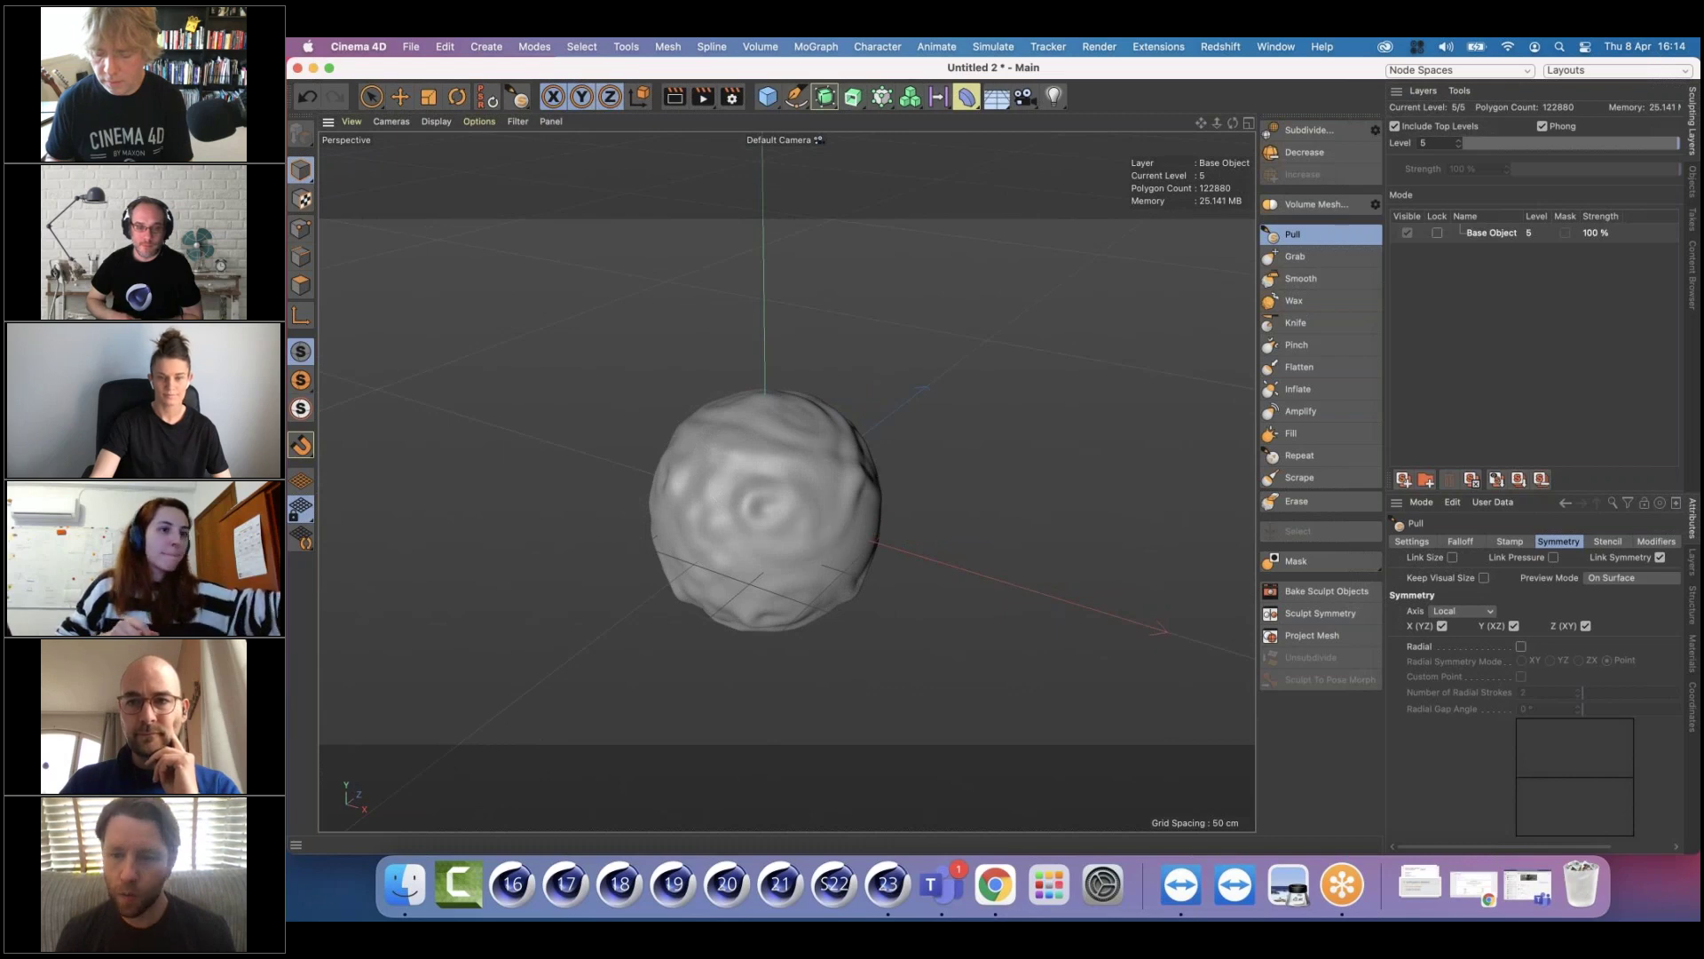
key("super+z")
key("super+z")
key("super+z")
key("super+z")
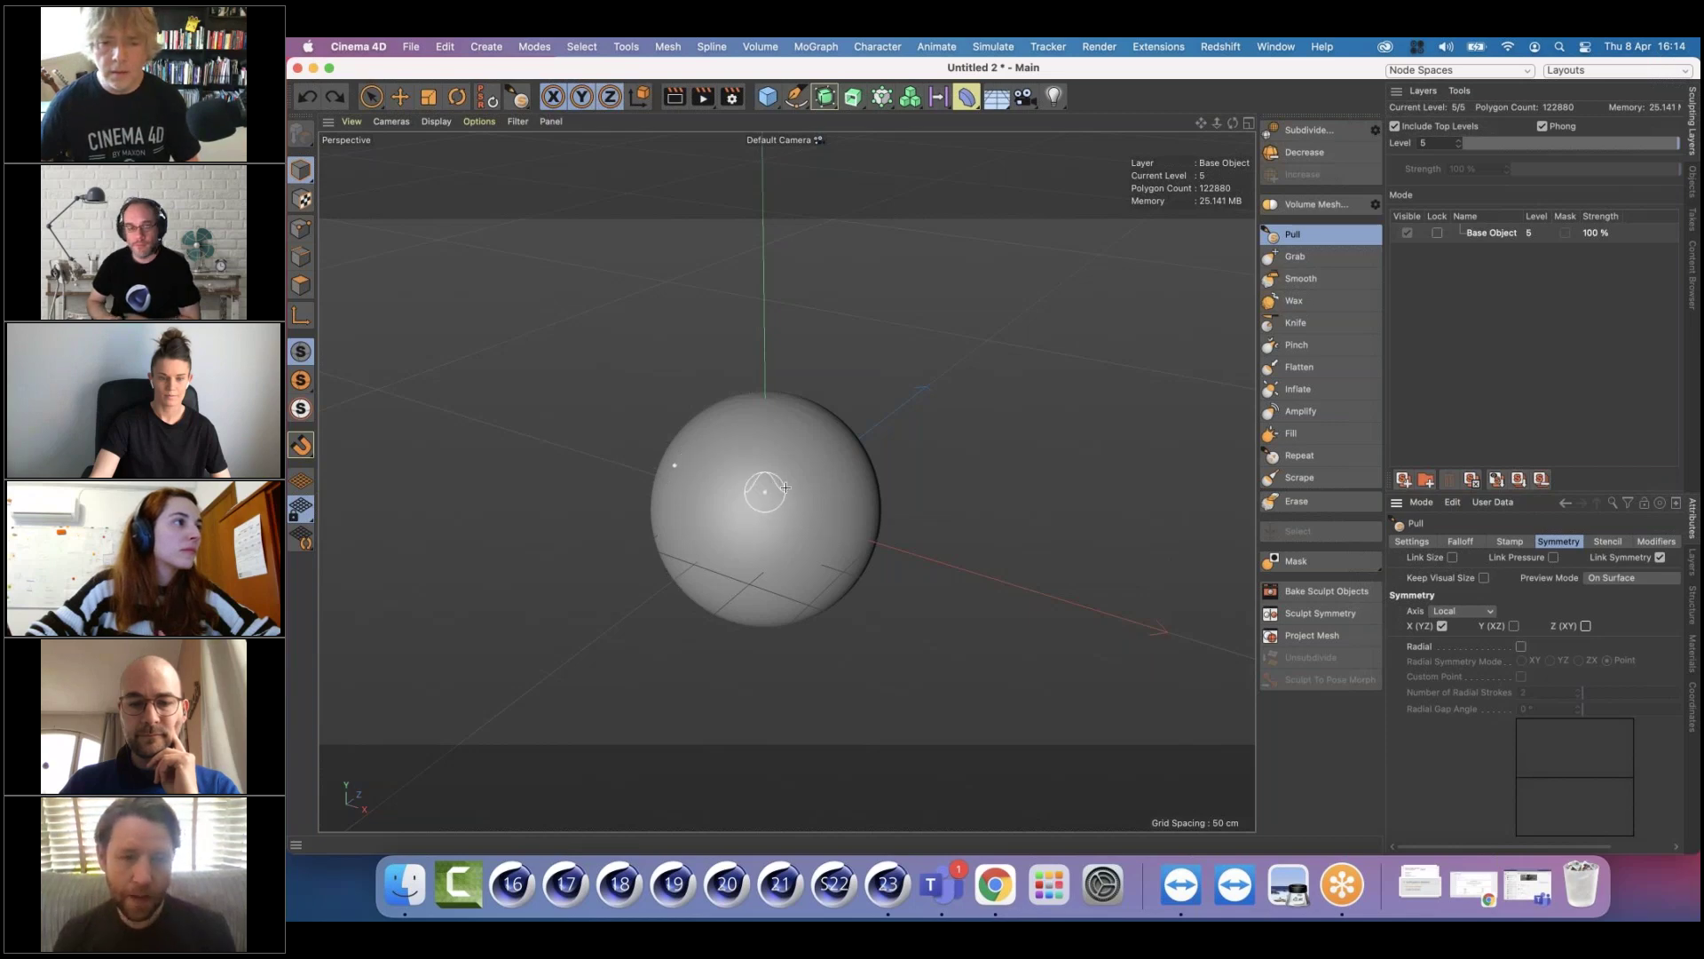
Pull two long mirrored horns out of the sphere's upper half using the Grab brush with only X (YZ) symmetry
scroll(764, 493, "up", 2)
left_click_drag(793, 506, 870, 473, "alt")
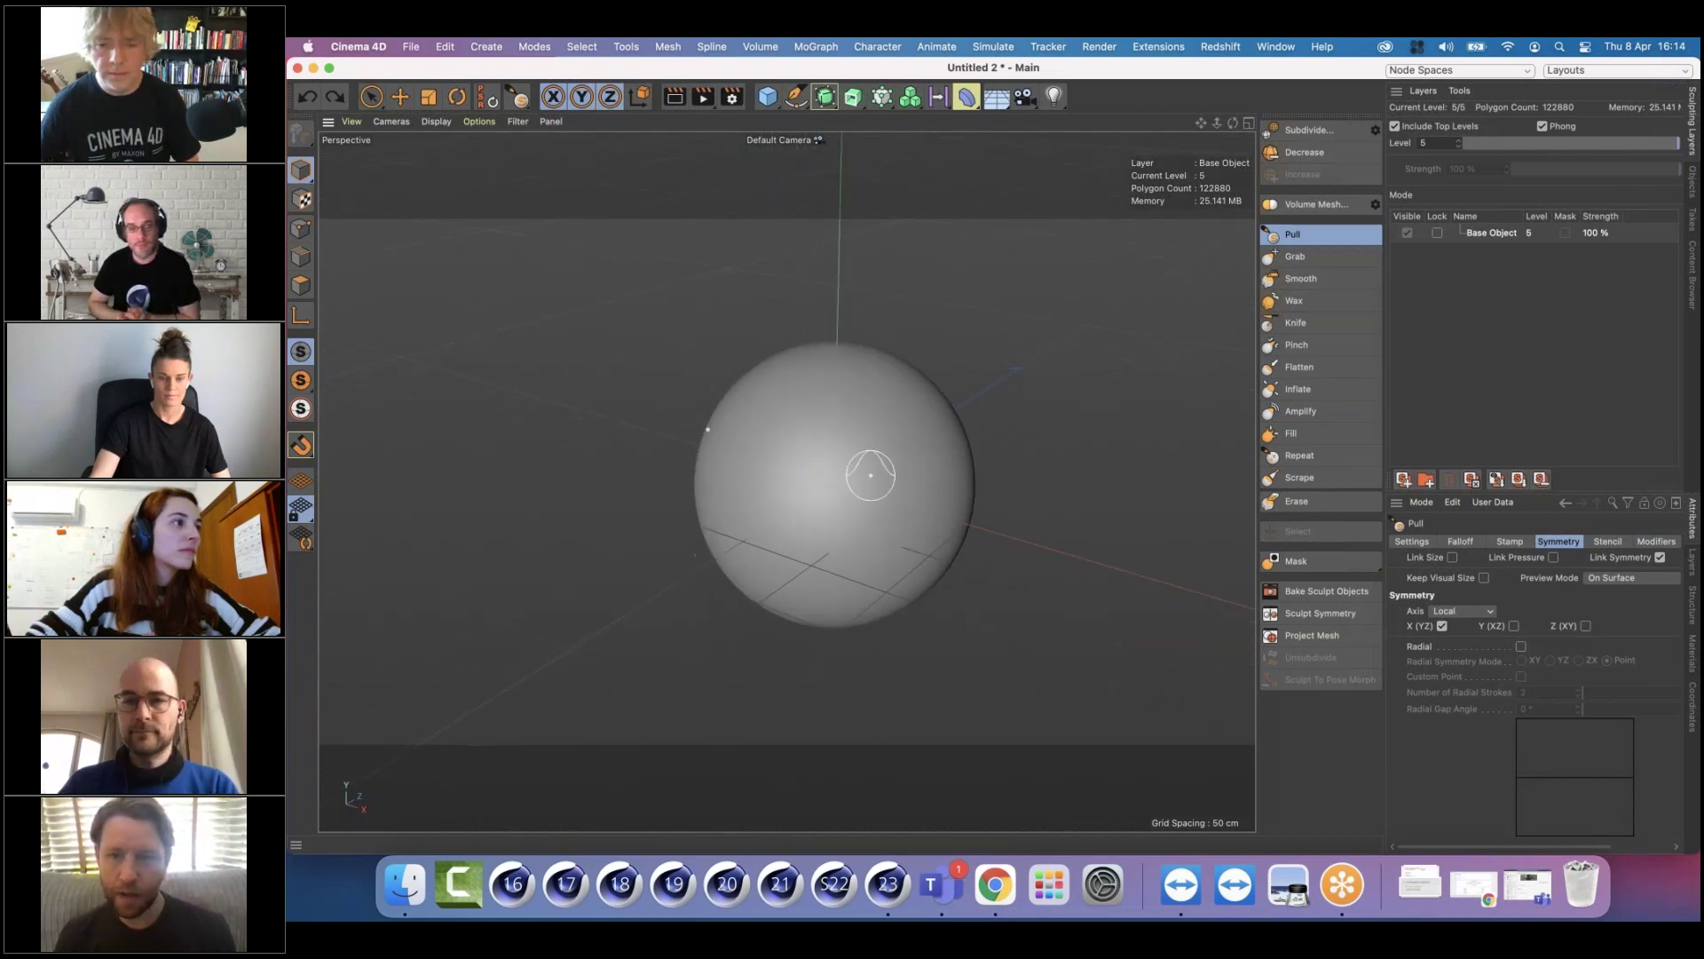
left_click(1315, 255)
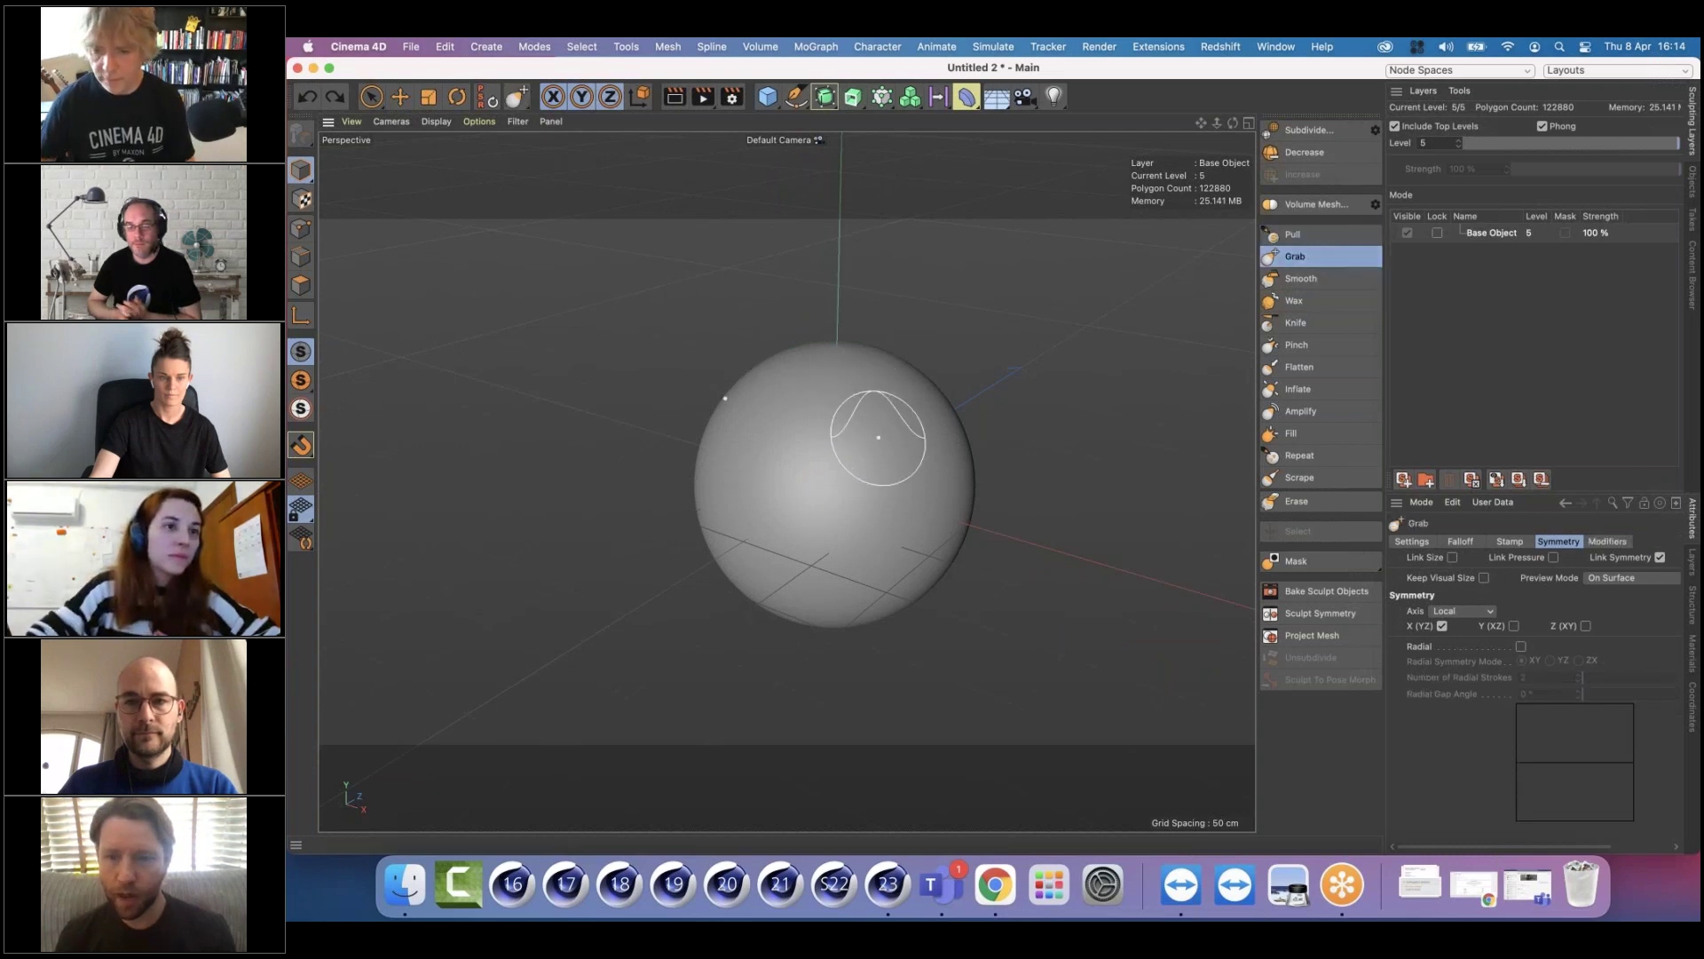
mouse_move(879, 432)
left_mouse_down()
mouse_move(951, 407)
mouse_move(857, 355)
mouse_move(1126, 373)
left_mouse_up()
mouse_move(828, 416)
left_mouse_down("alt")
mouse_move(837, 343)
mouse_move(981, 487)
mouse_move(958, 479)
mouse_move(977, 444)
left_mouse_up("alt")
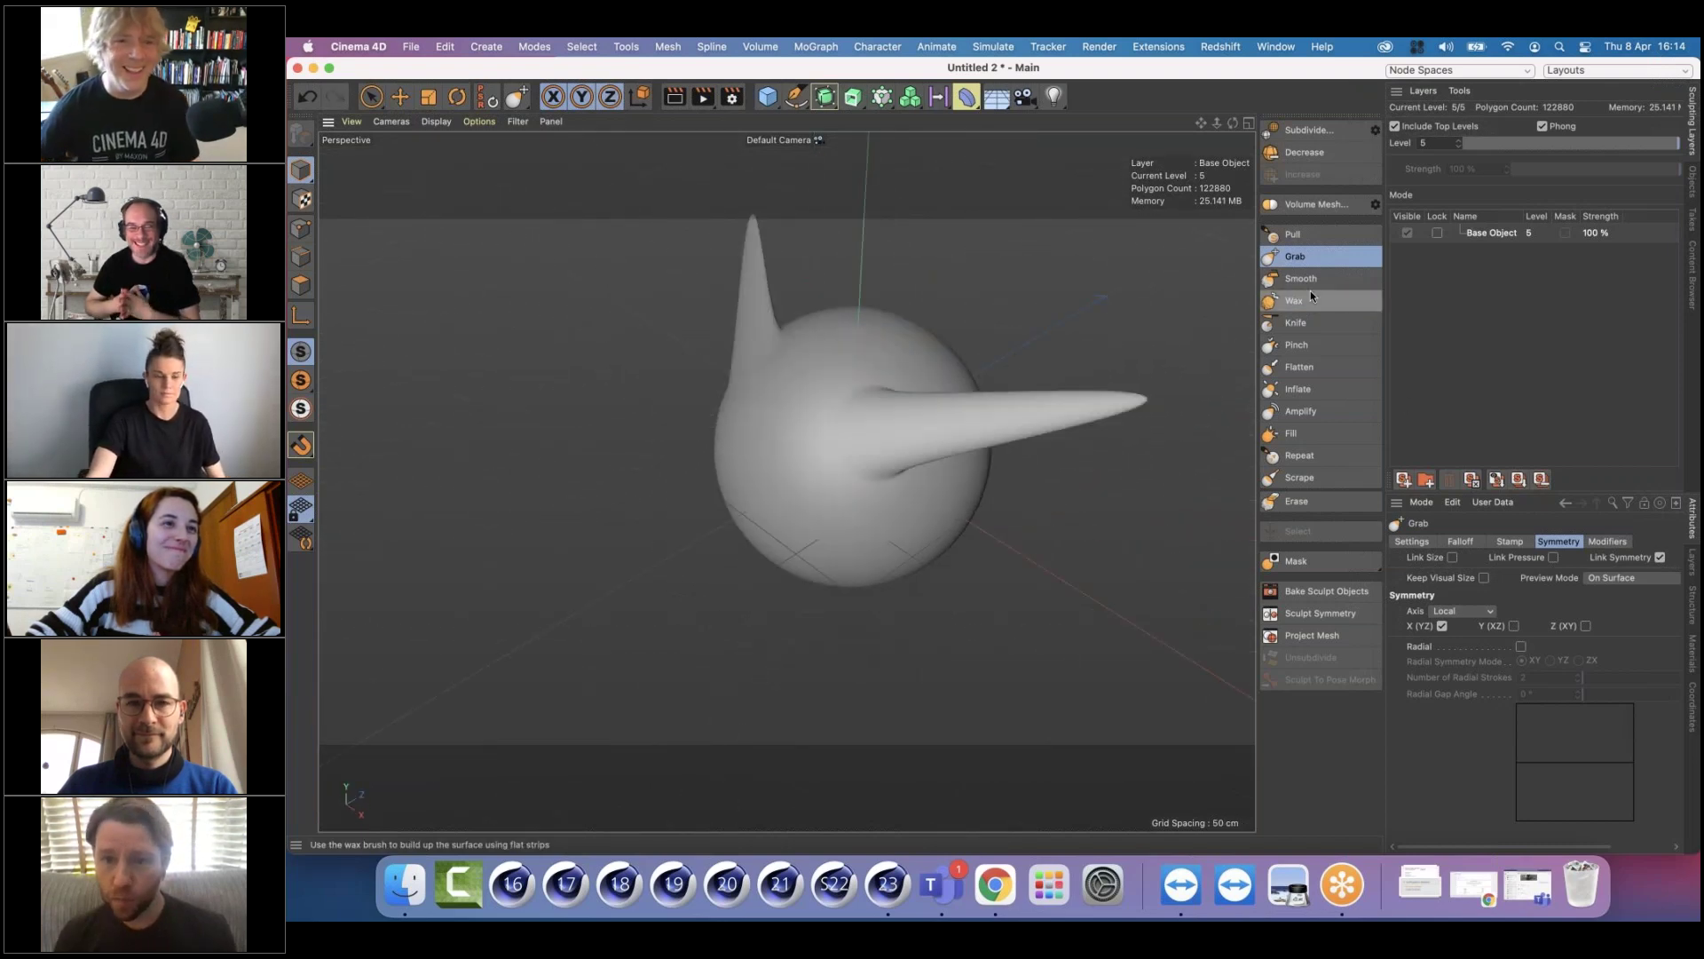
Activate the Smooth brush, inspect the horned shape and undo the horns
left_click(1310, 281)
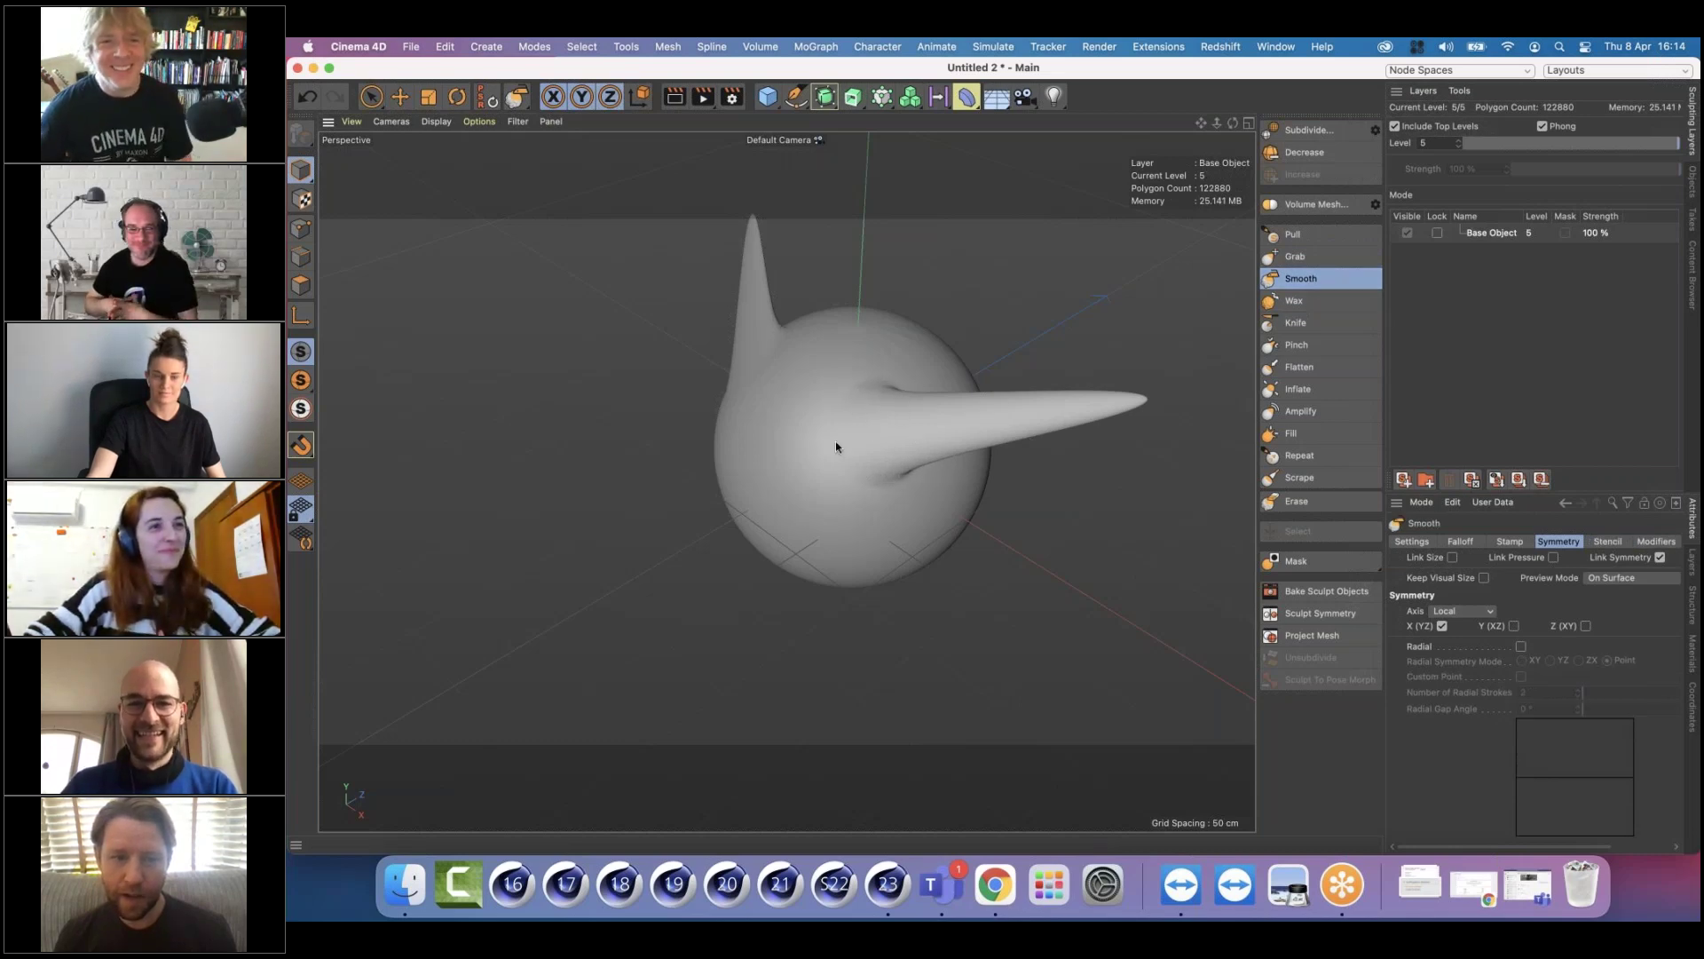
mouse_move(856, 495)
left_mouse_down("alt")
mouse_move(950, 391)
mouse_move(870, 454)
mouse_move(878, 470)
mouse_move(947, 472)
left_mouse_up("alt")
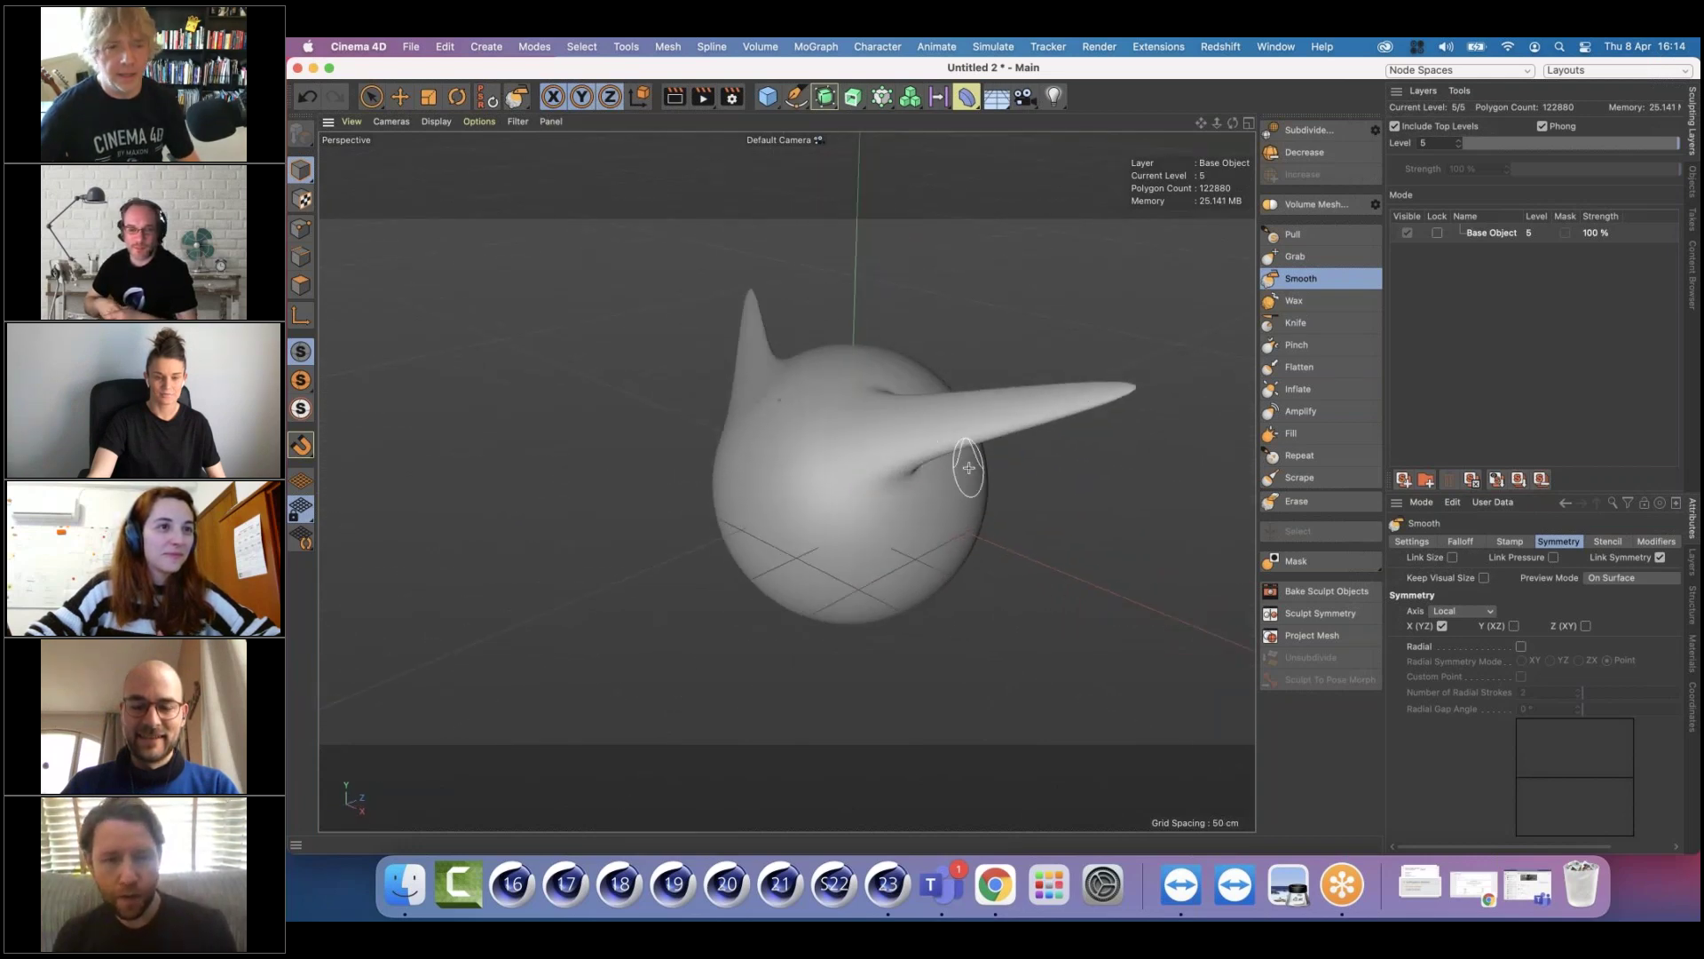
key("super+z")
key("super+z")
Sculpt a curved Pull stroke on the sphere without symmetry and mirror the object to -X with Sculpt Symmetry
left_click(1294, 235)
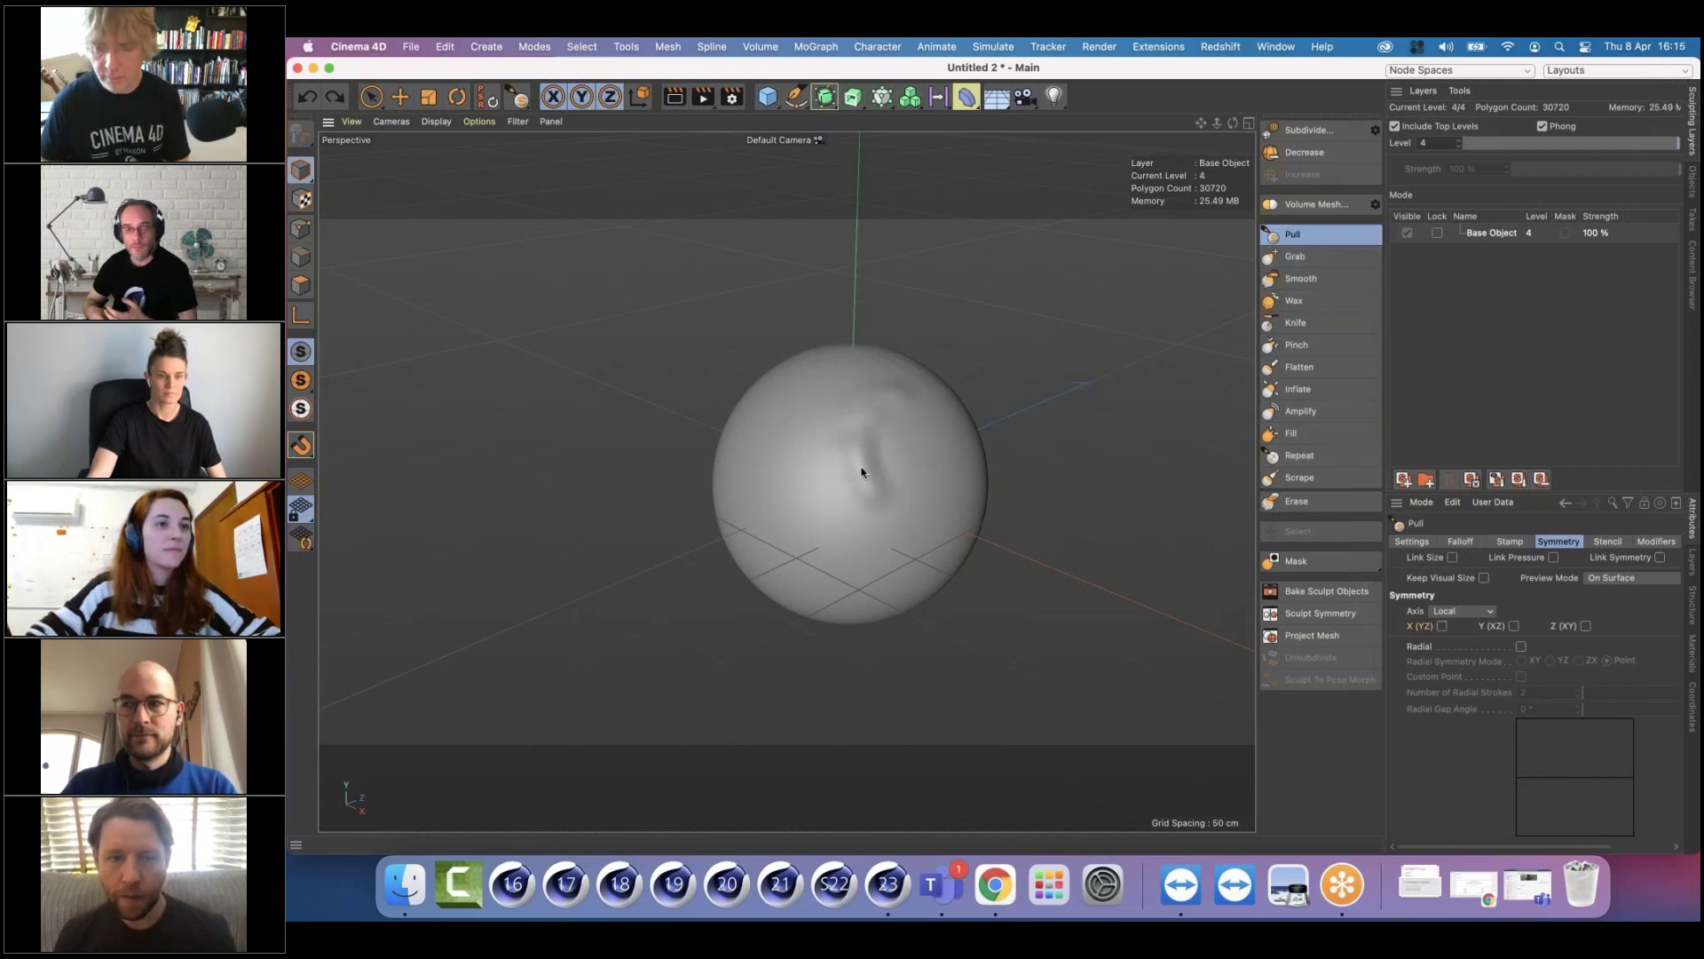
left_click_drag(894, 385, 867, 489)
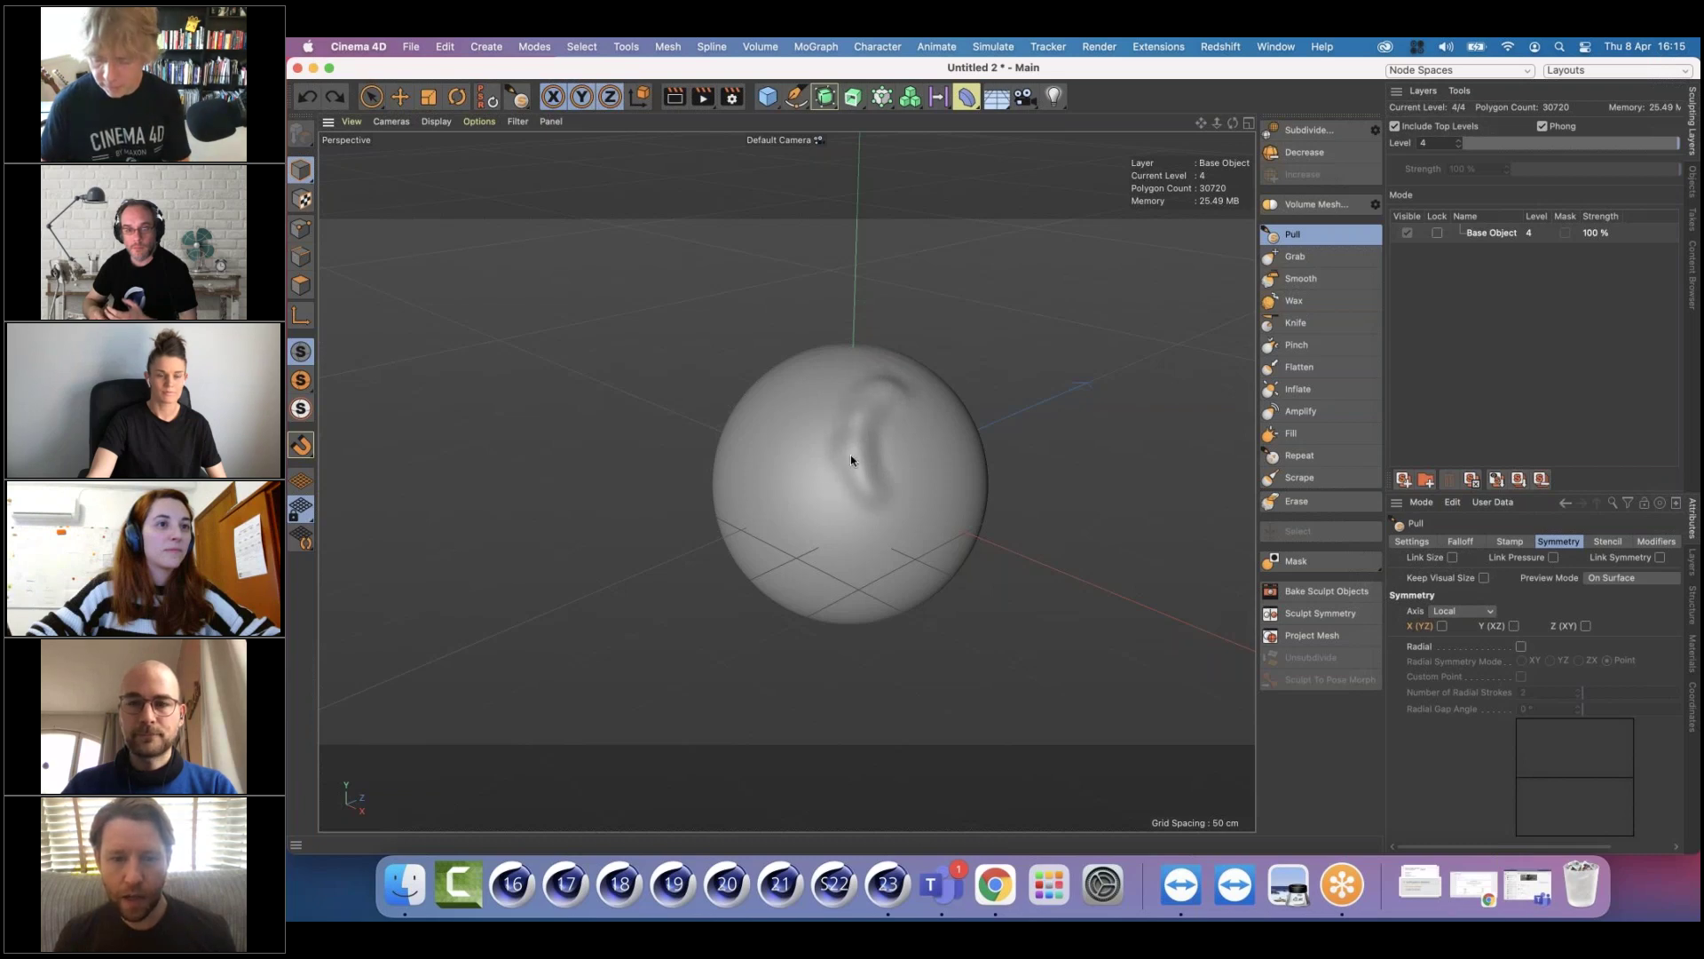
left_click(1271, 613)
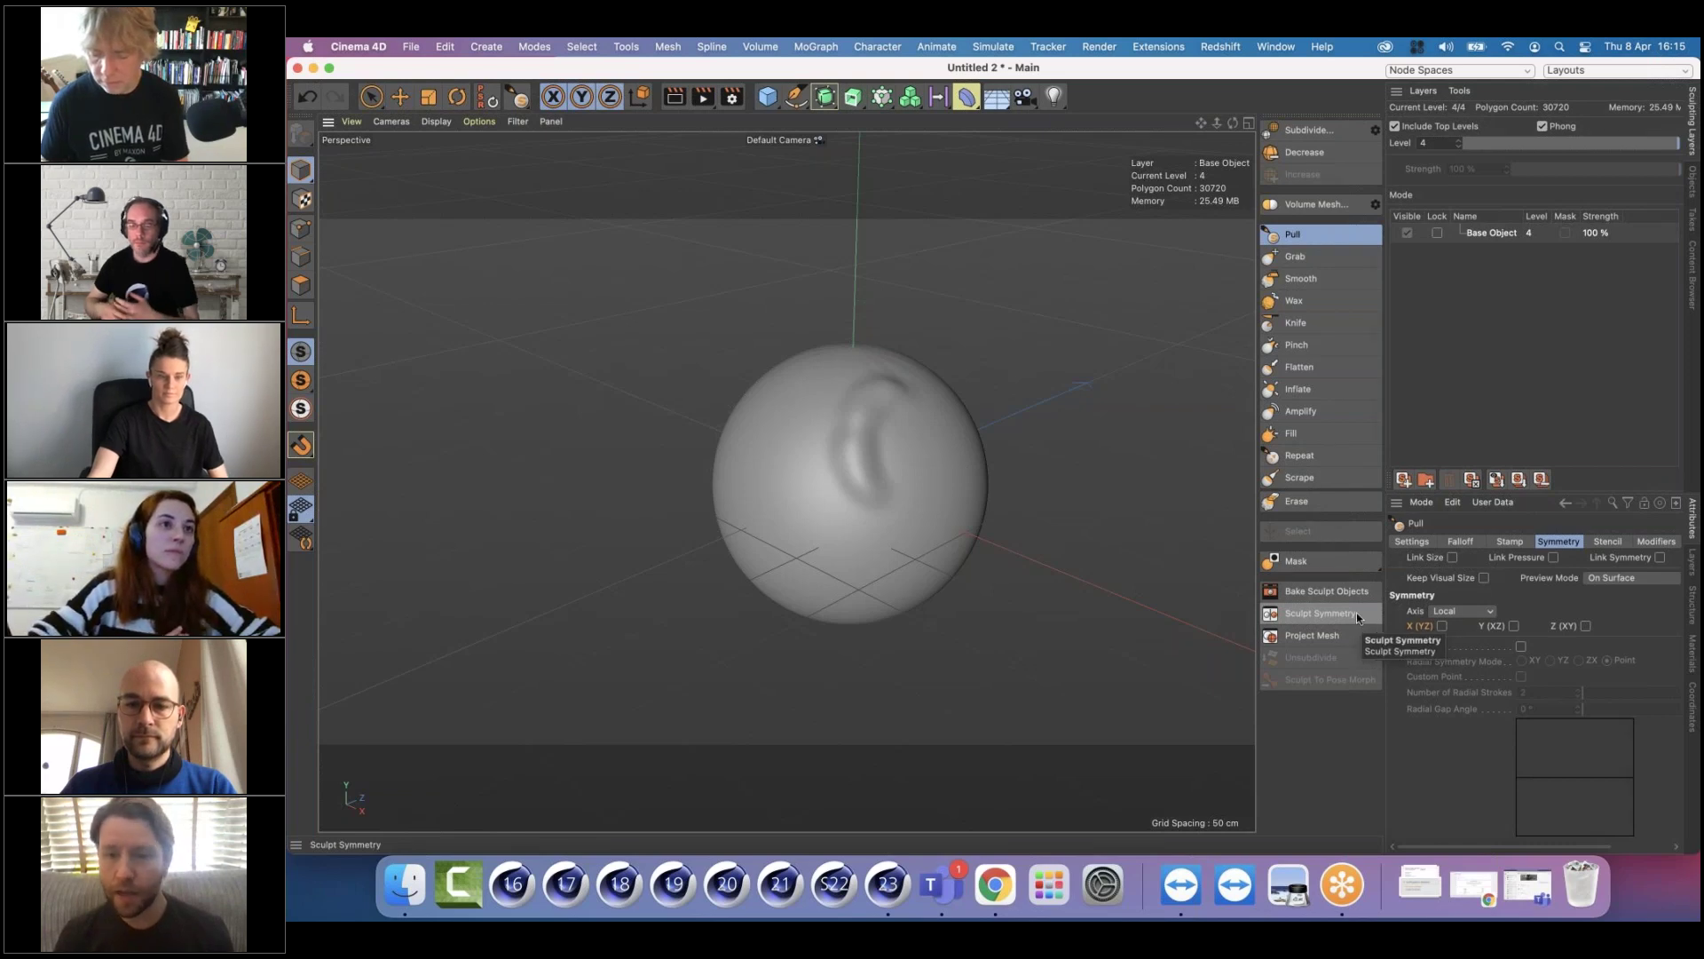
left_click(1358, 610)
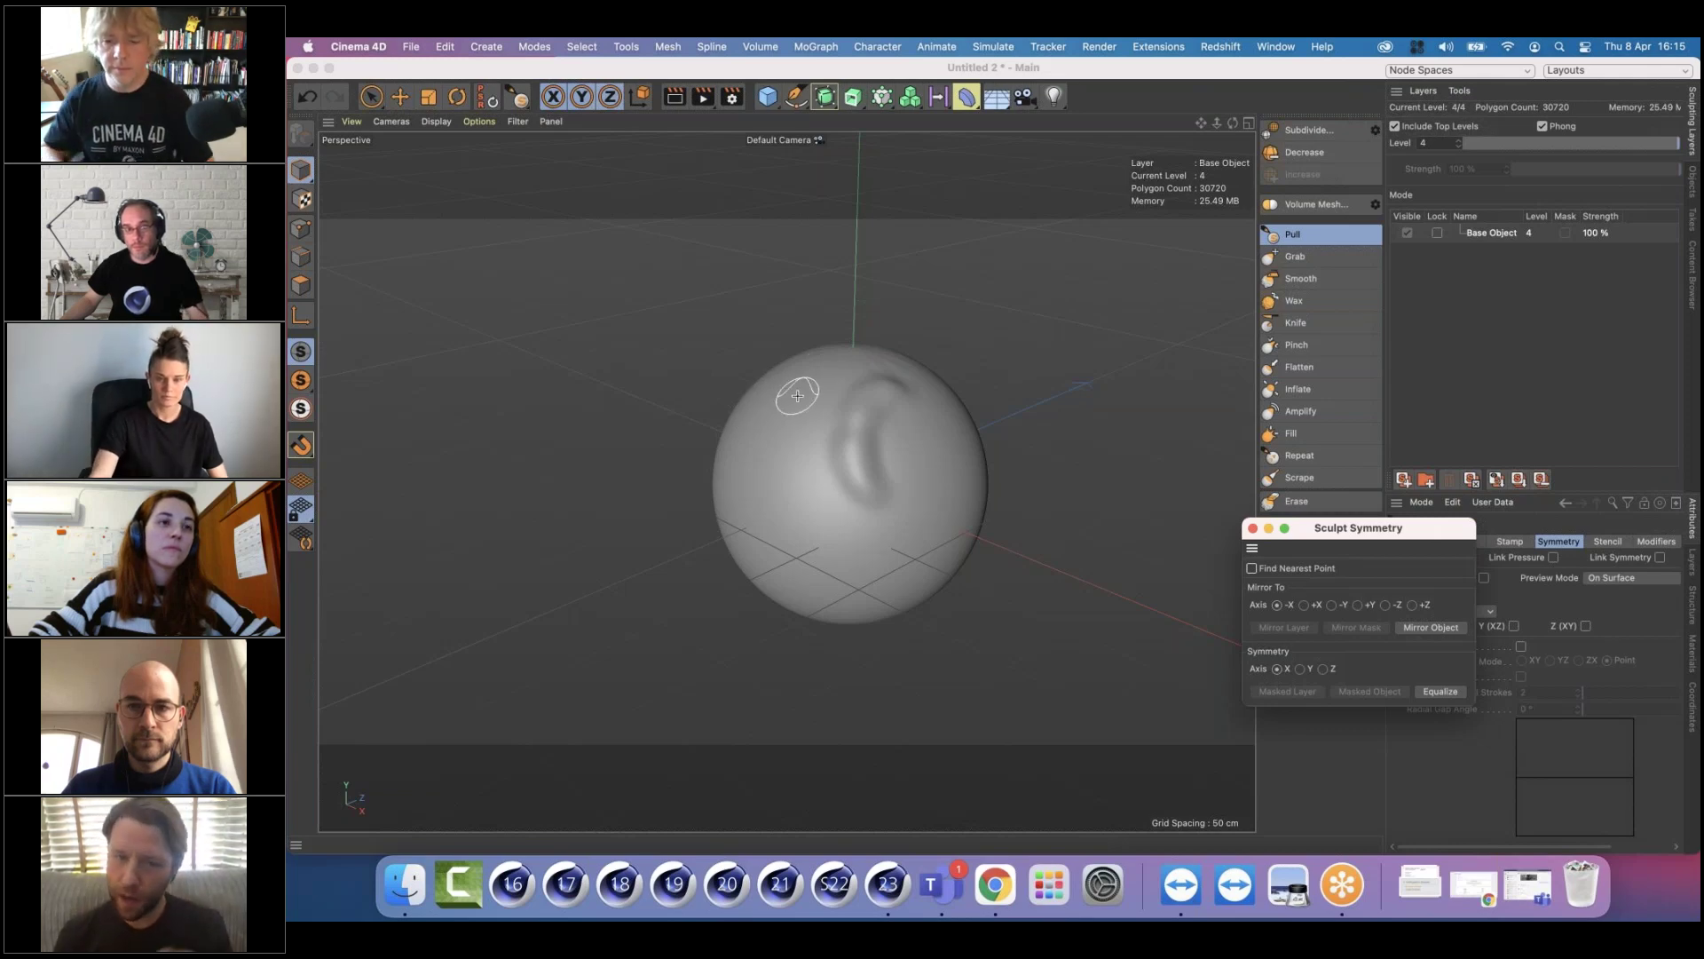
left_click(1417, 629)
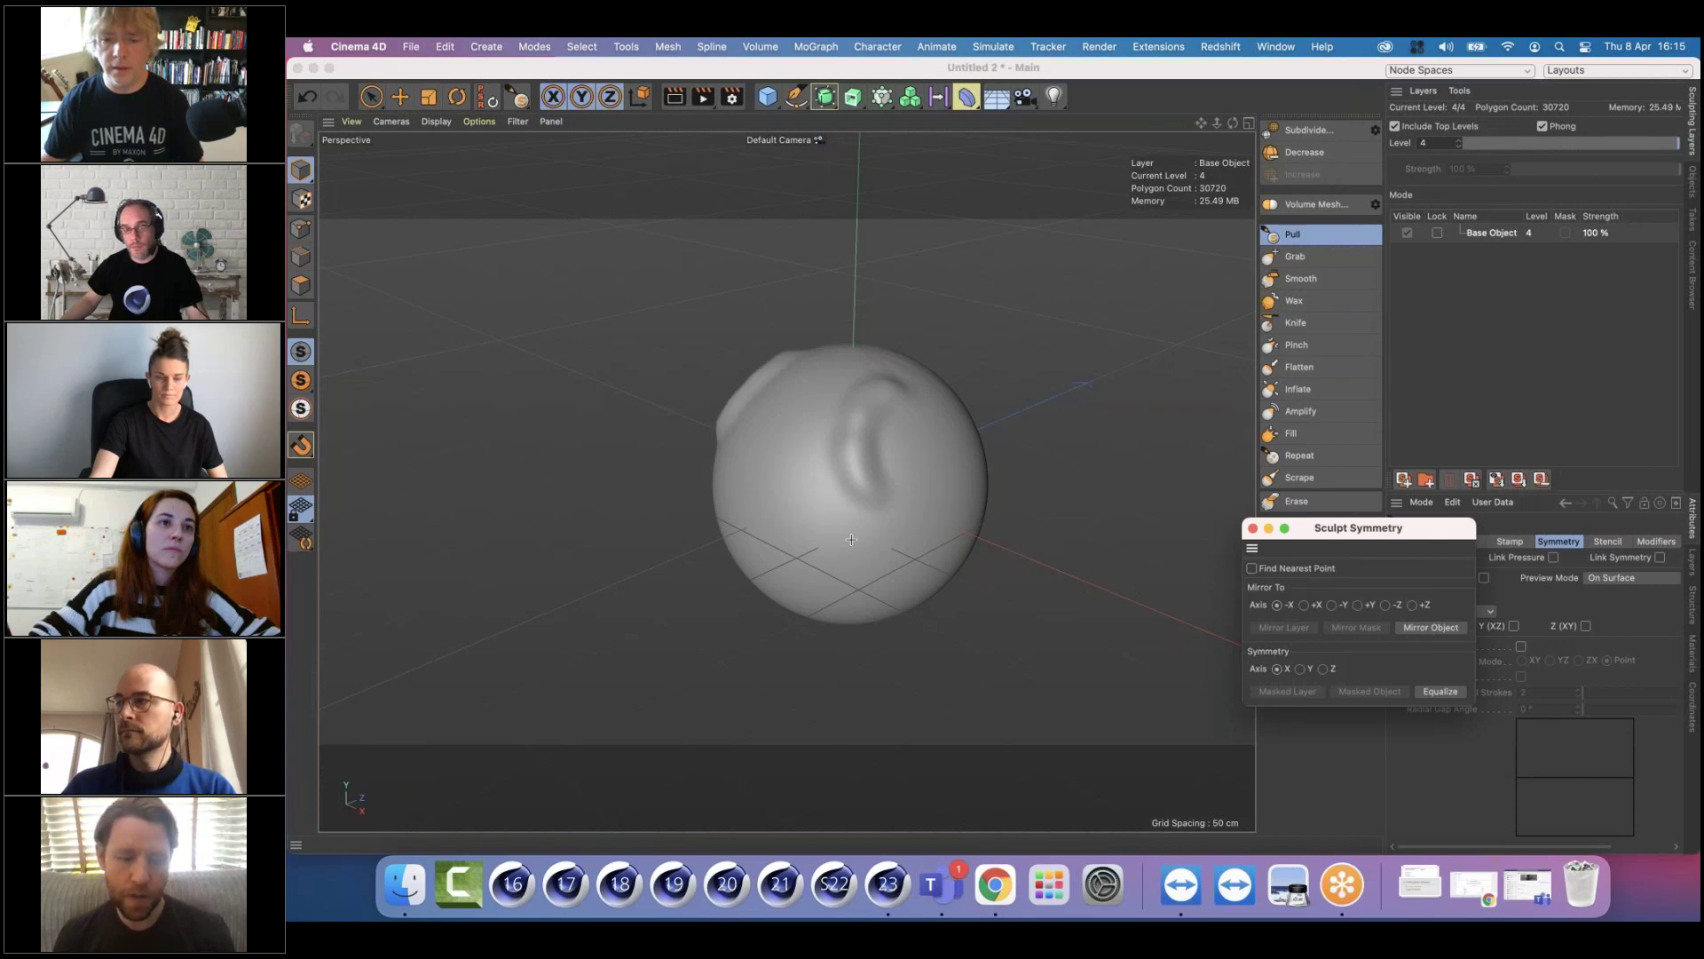
Add more Pull strokes on the front of the sphere and mirror each addition to -X with Mirror Object
mouse_move(840, 501)
left_mouse_down("alt")
mouse_move(1153, 445)
mouse_move(788, 471)
mouse_move(801, 541)
mouse_move(837, 544)
mouse_move(1089, 509)
mouse_move(806, 486)
left_mouse_up("alt")
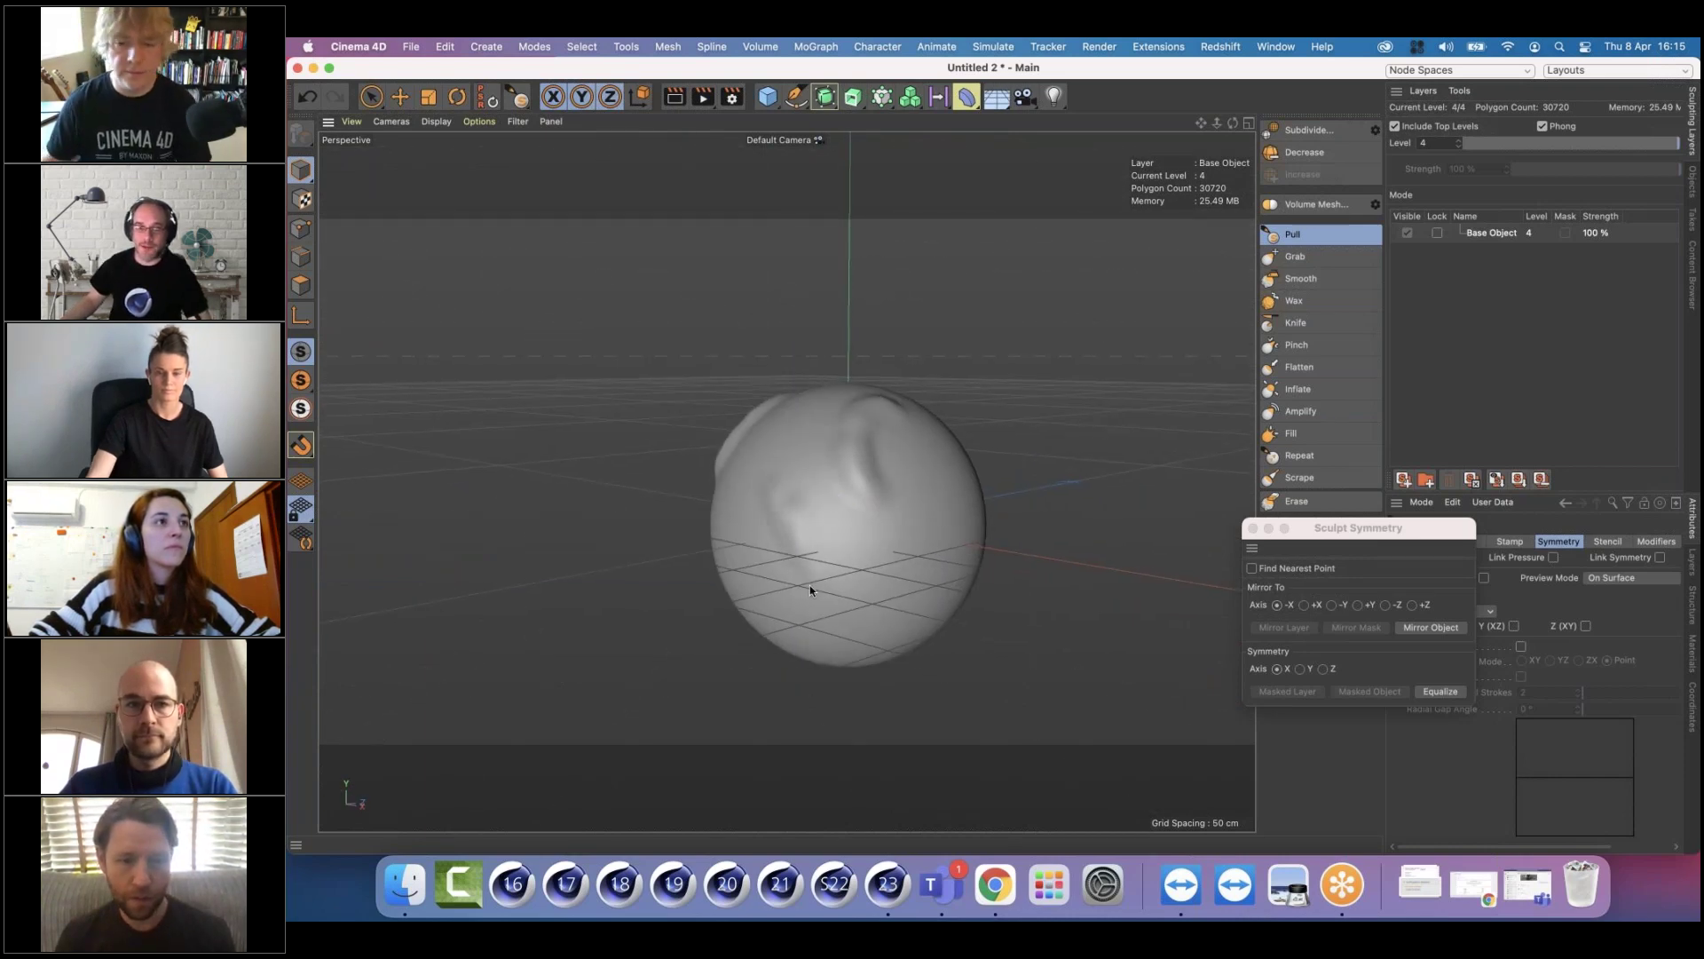
left_click(1426, 628)
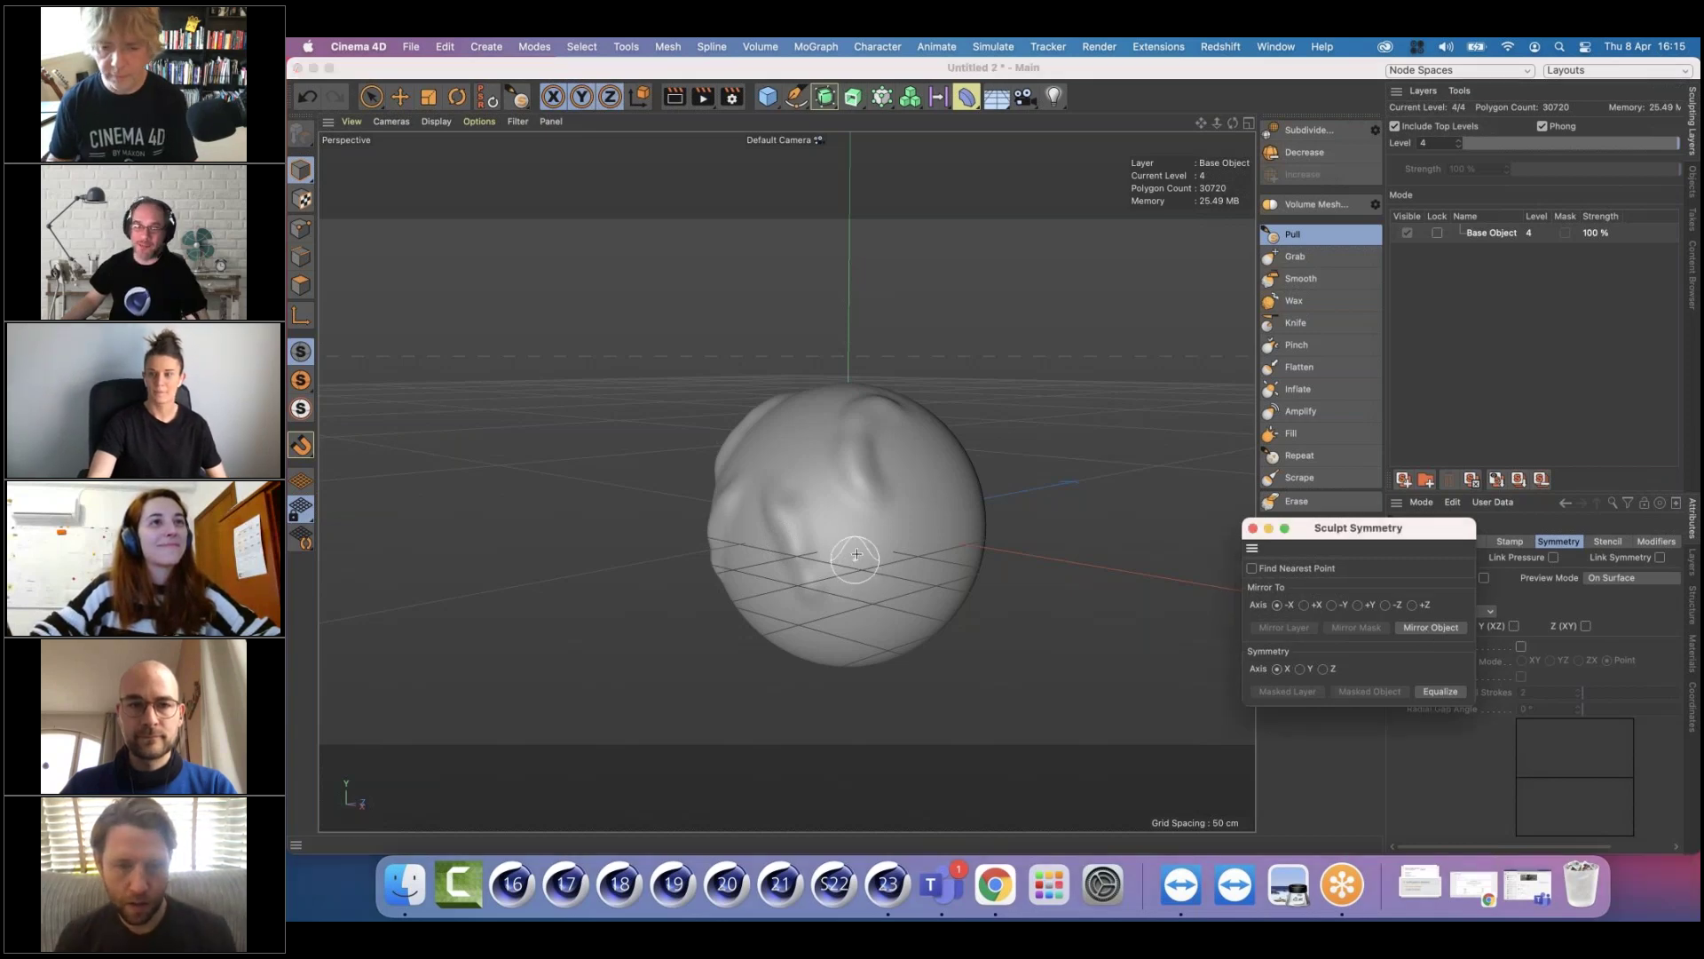
mouse_move(941, 586)
left_mouse_down("alt")
mouse_move(978, 607)
mouse_move(756, 494)
mouse_move(773, 470)
mouse_move(752, 501)
left_mouse_up("alt")
left_click(1431, 627)
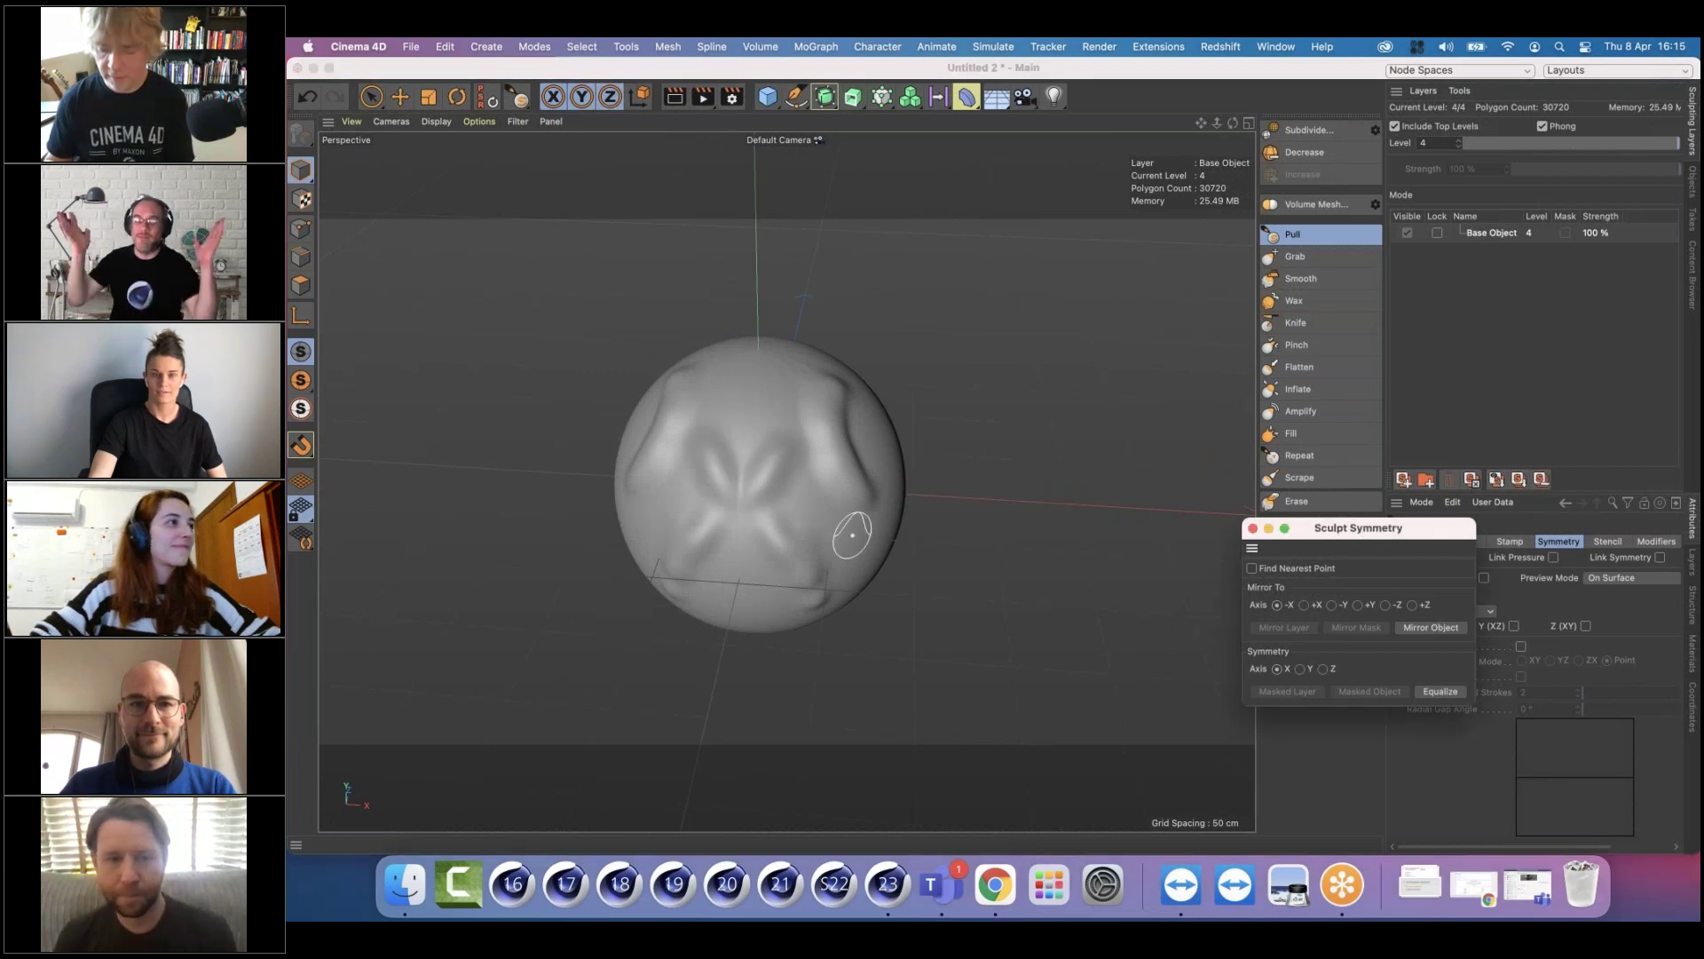
mouse_move(865, 538)
left_mouse_down("alt")
mouse_move(1031, 428)
mouse_move(1067, 466)
mouse_move(964, 472)
mouse_move(923, 453)
mouse_move(949, 462)
left_mouse_up("alt")
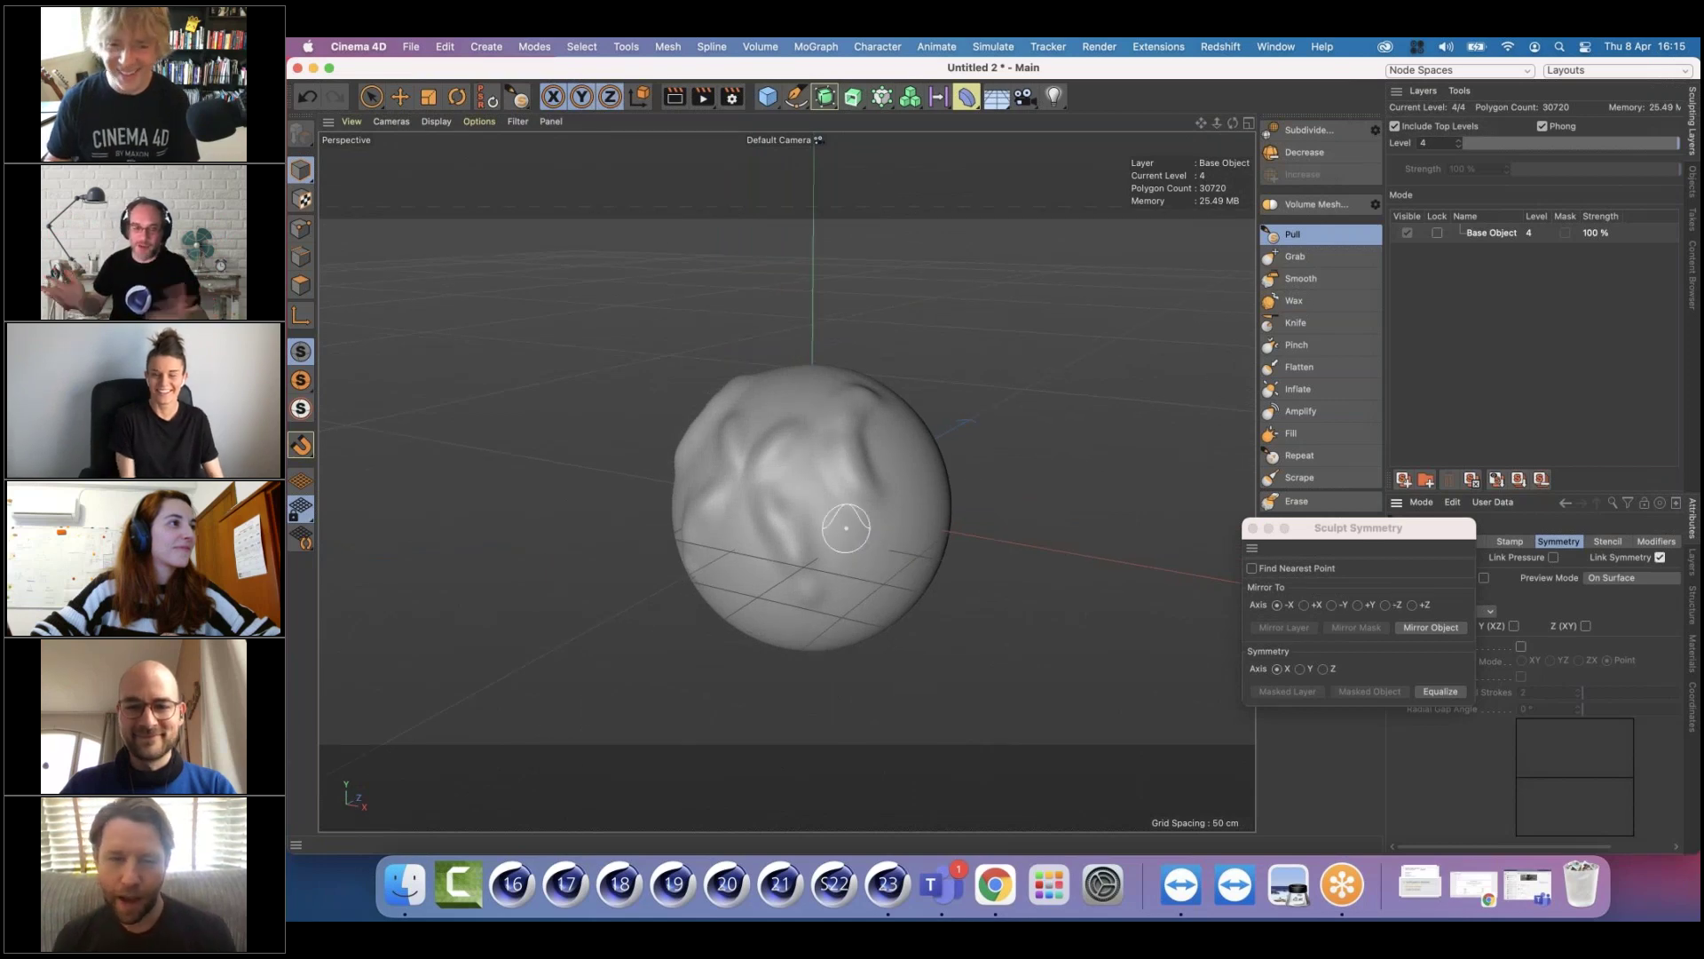
Close Sculpt Symmetry, enable X (YZ) symmetry for the Pull brush and sculpt a mirrored stroke low on the sphere
left_click(1253, 528)
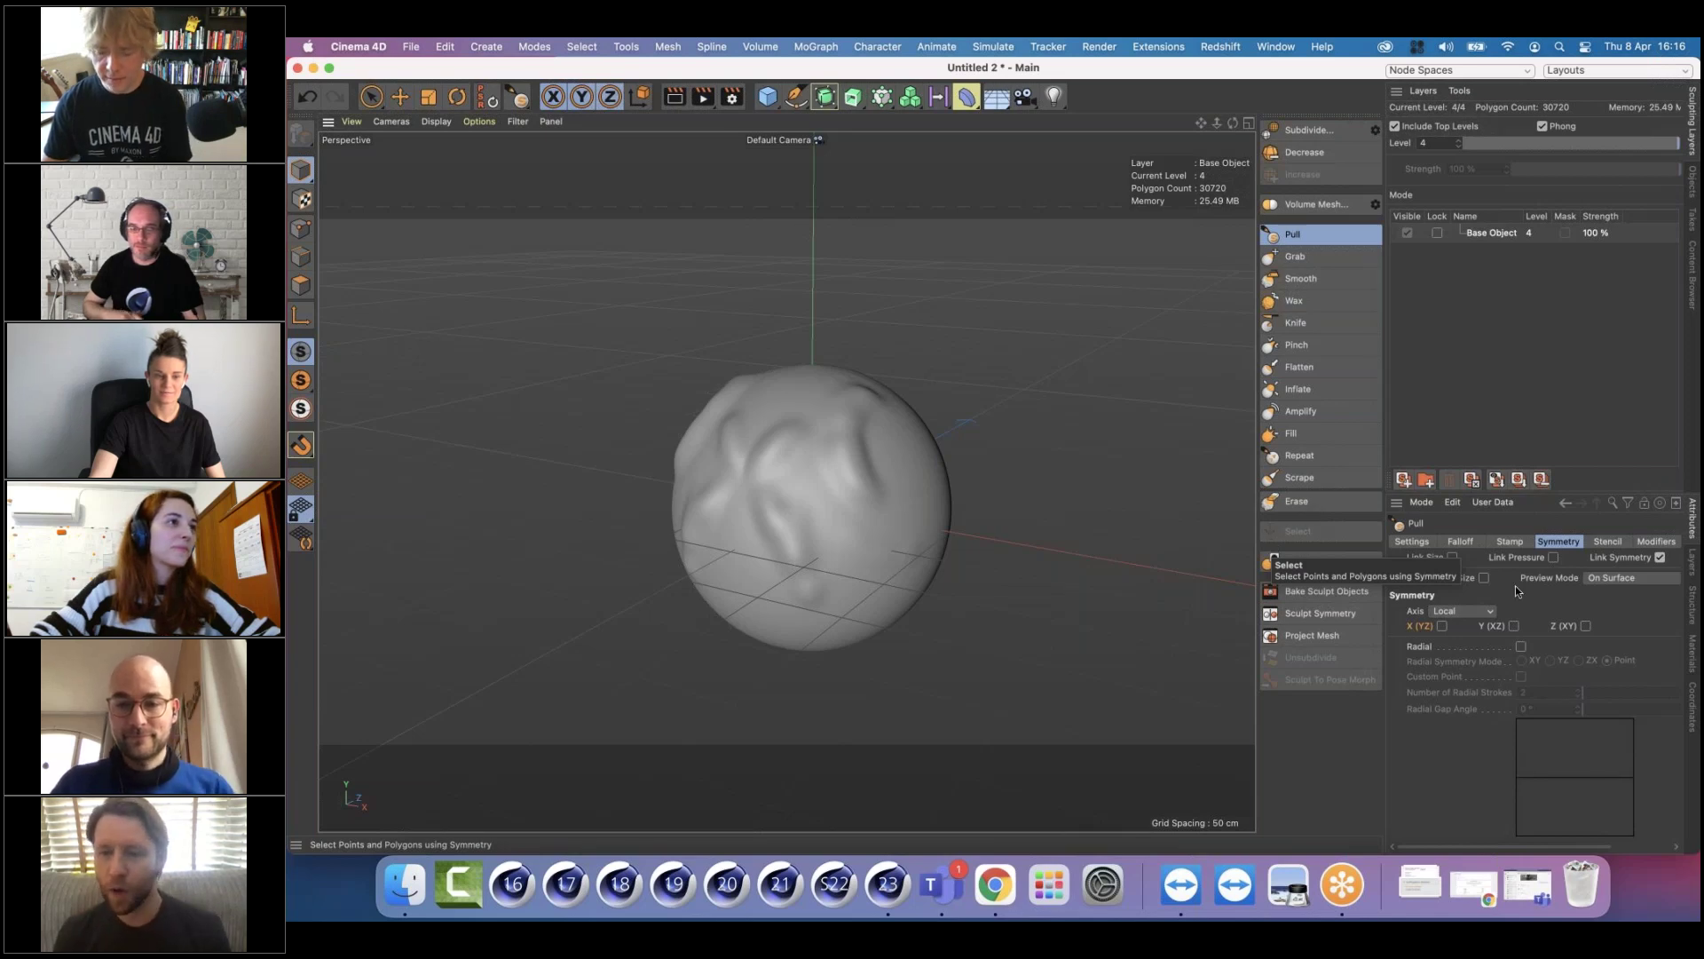
left_click(1442, 627)
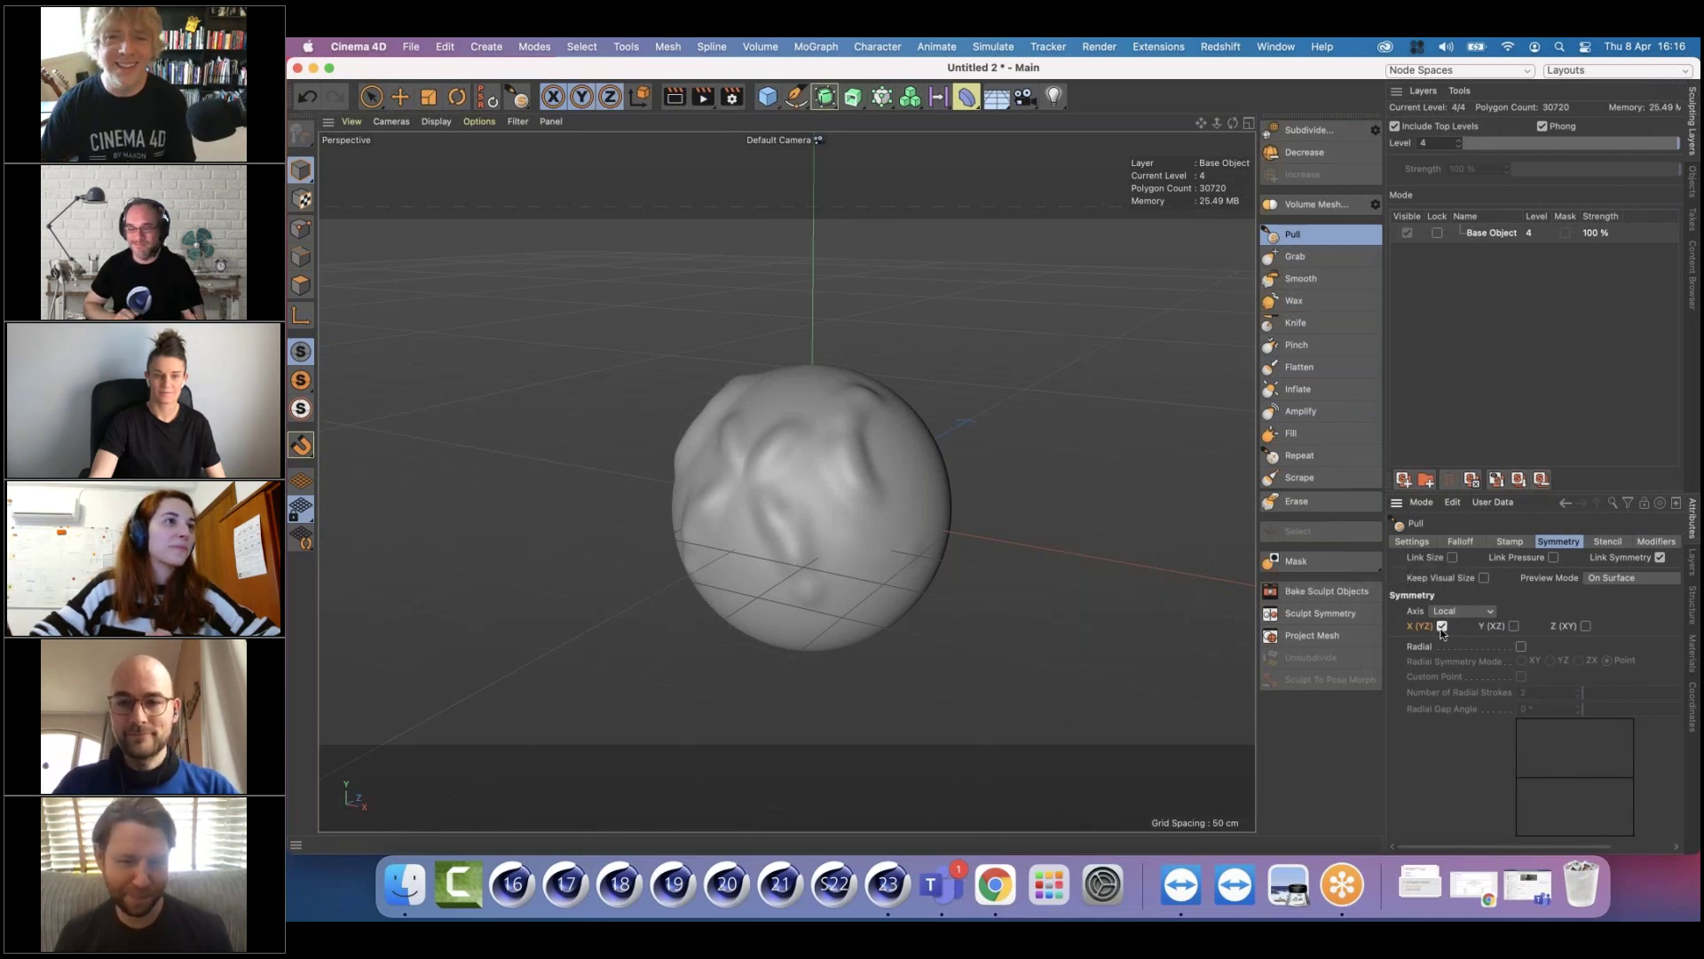
middle_click_drag(830, 553, 830, 546, "alt")
left_click_drag(912, 572, 925, 531)
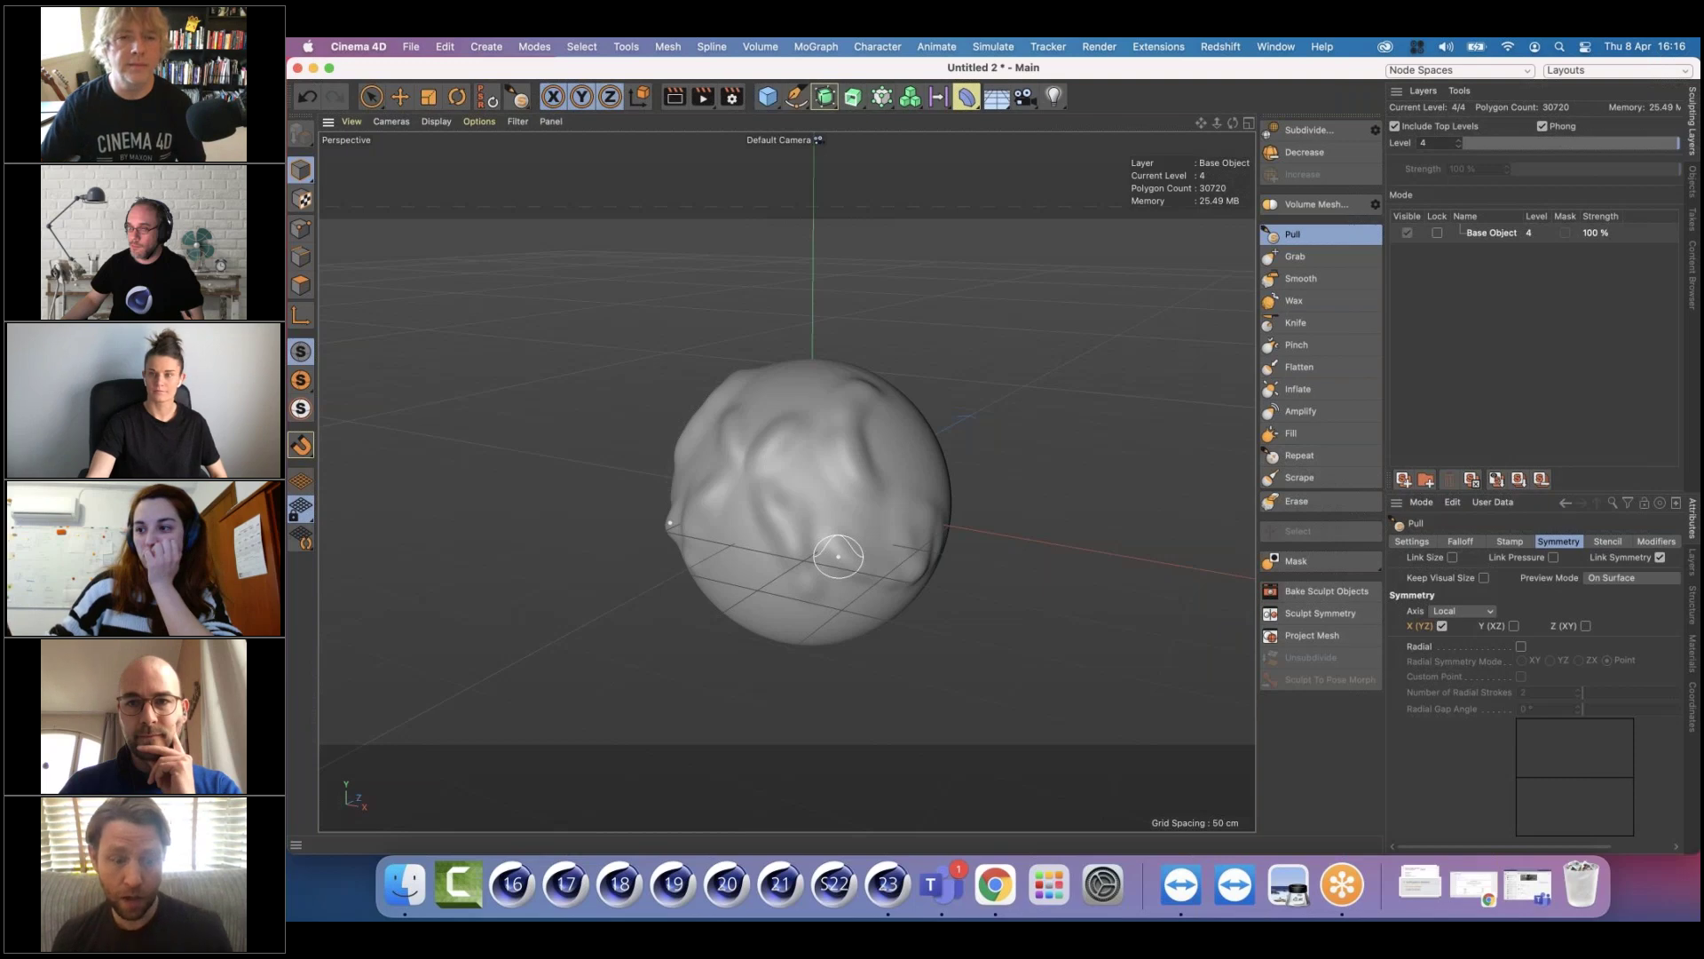
Undo all the sculpted strokes and mirroring to restore the smooth sphere
key("super+z")
key("super+z")
key("super+z")
key("super+z")
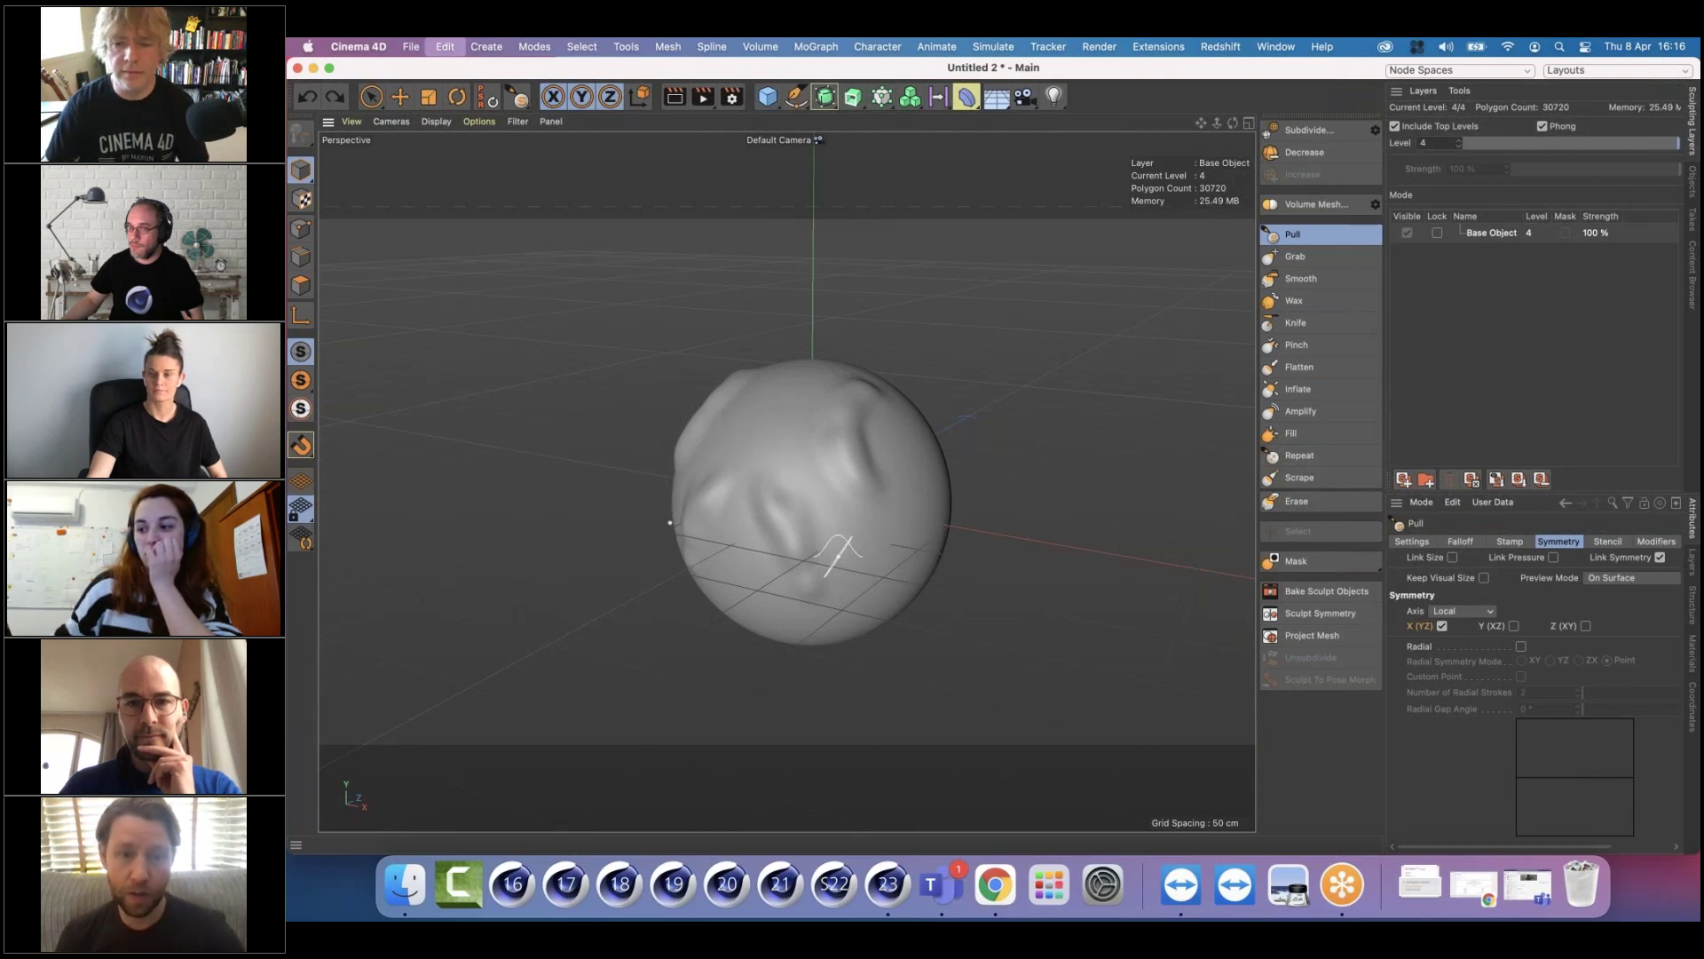
key("super+z")
key("super+z")
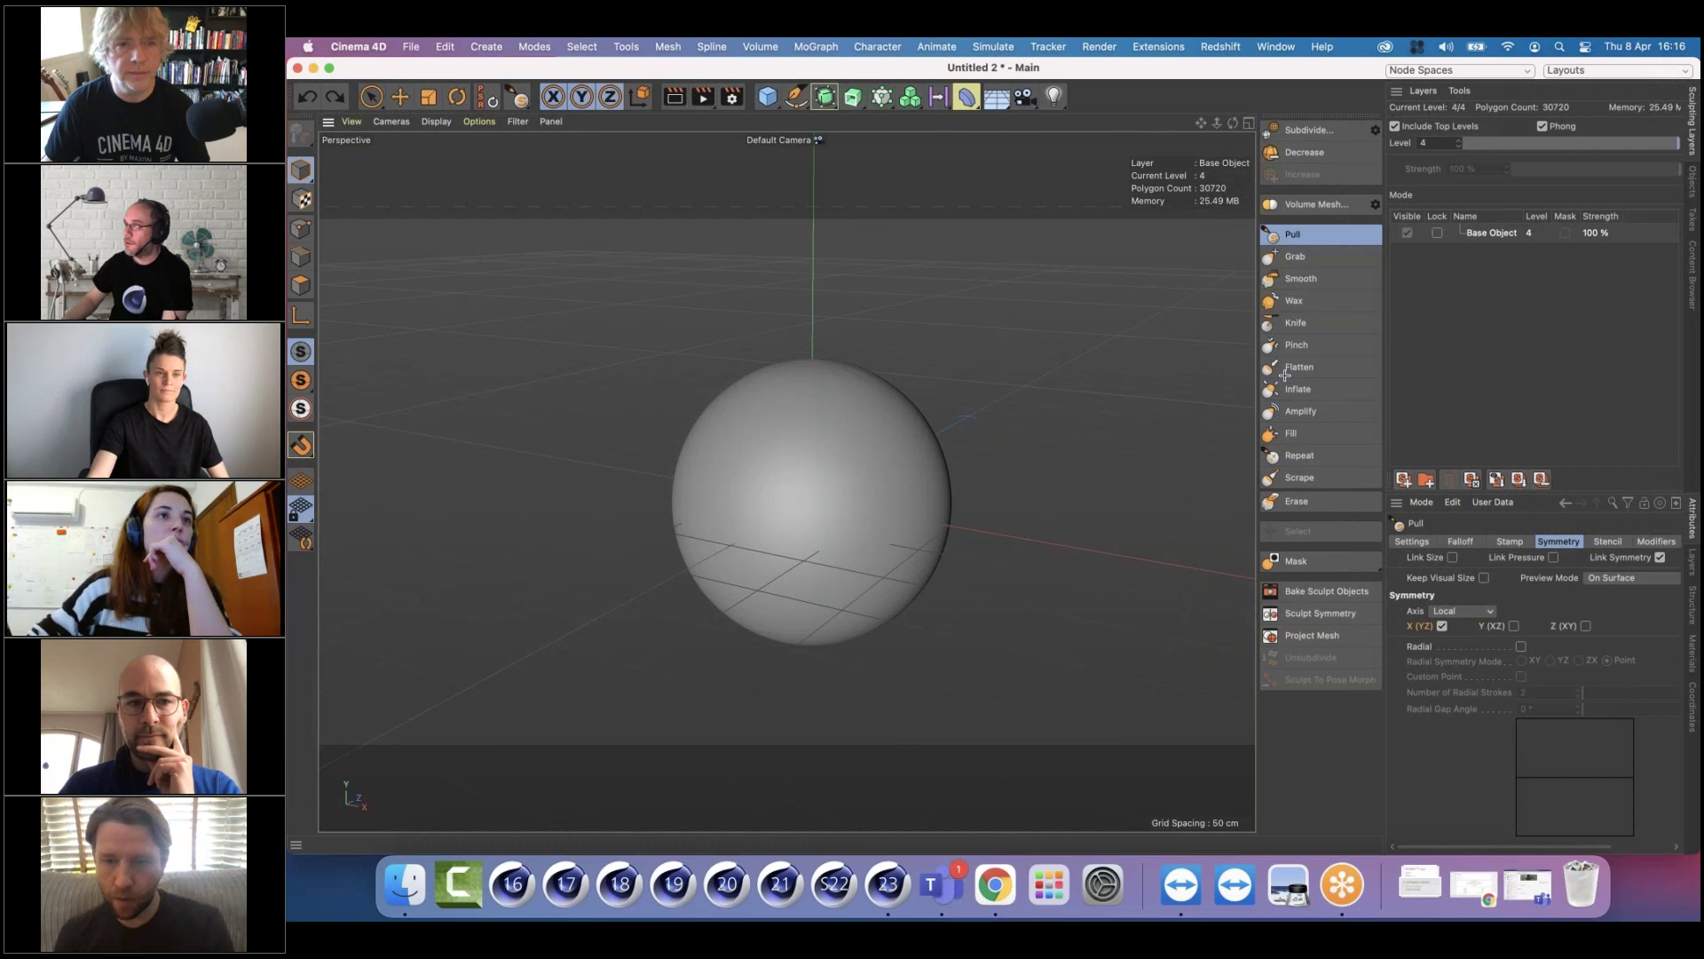
Add a new sculpt layer above the base object and name it Big Sculpt
left_click(1402, 482)
double_click(1485, 234)
type("Big Sc")
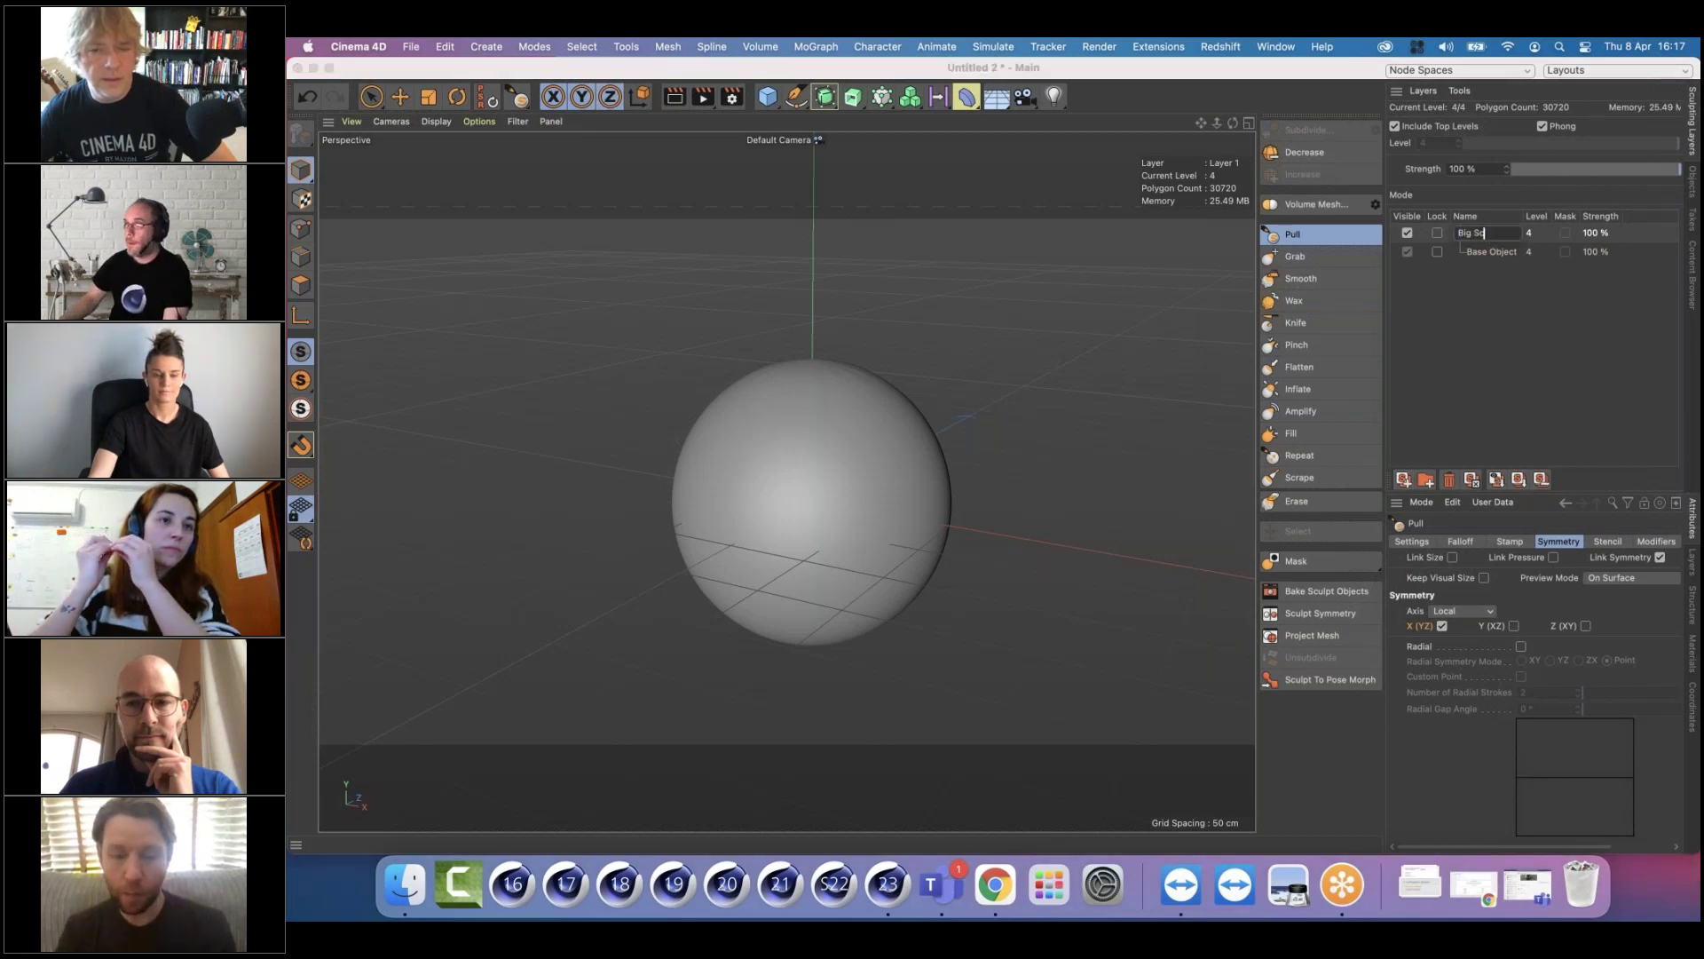
type("ulpt")
key("Return")
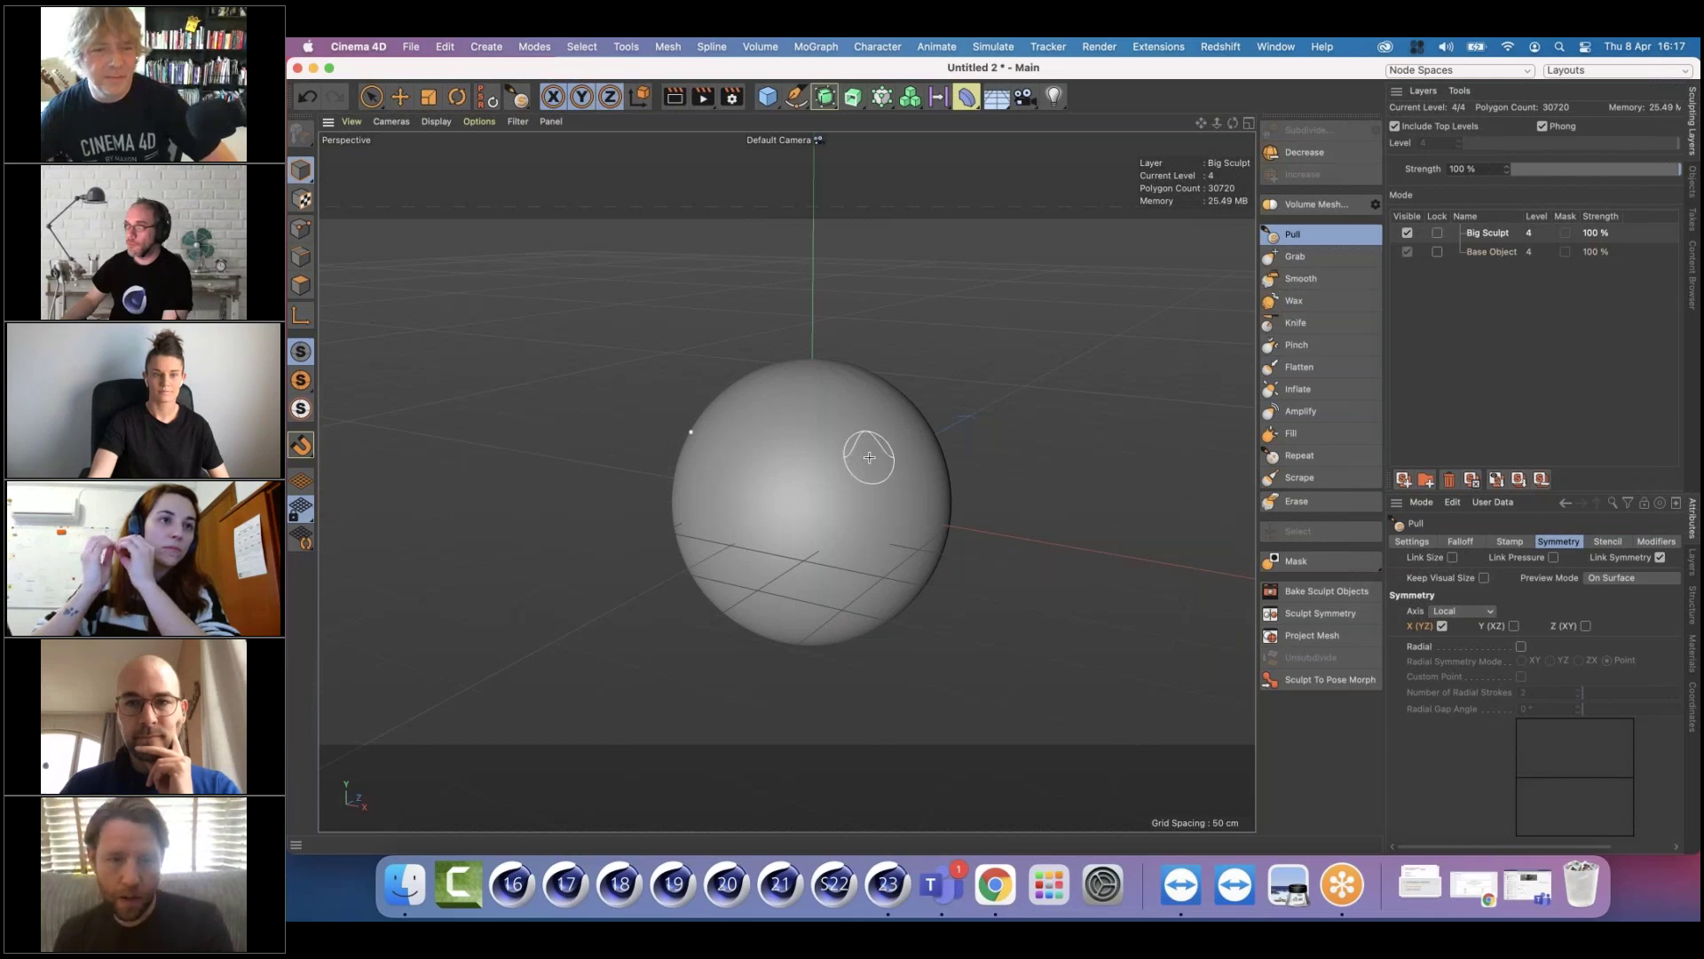
Set the Pull brush's size to 83 and its pressure to 56.9 %
middle_click_drag(859, 459, 874, 458)
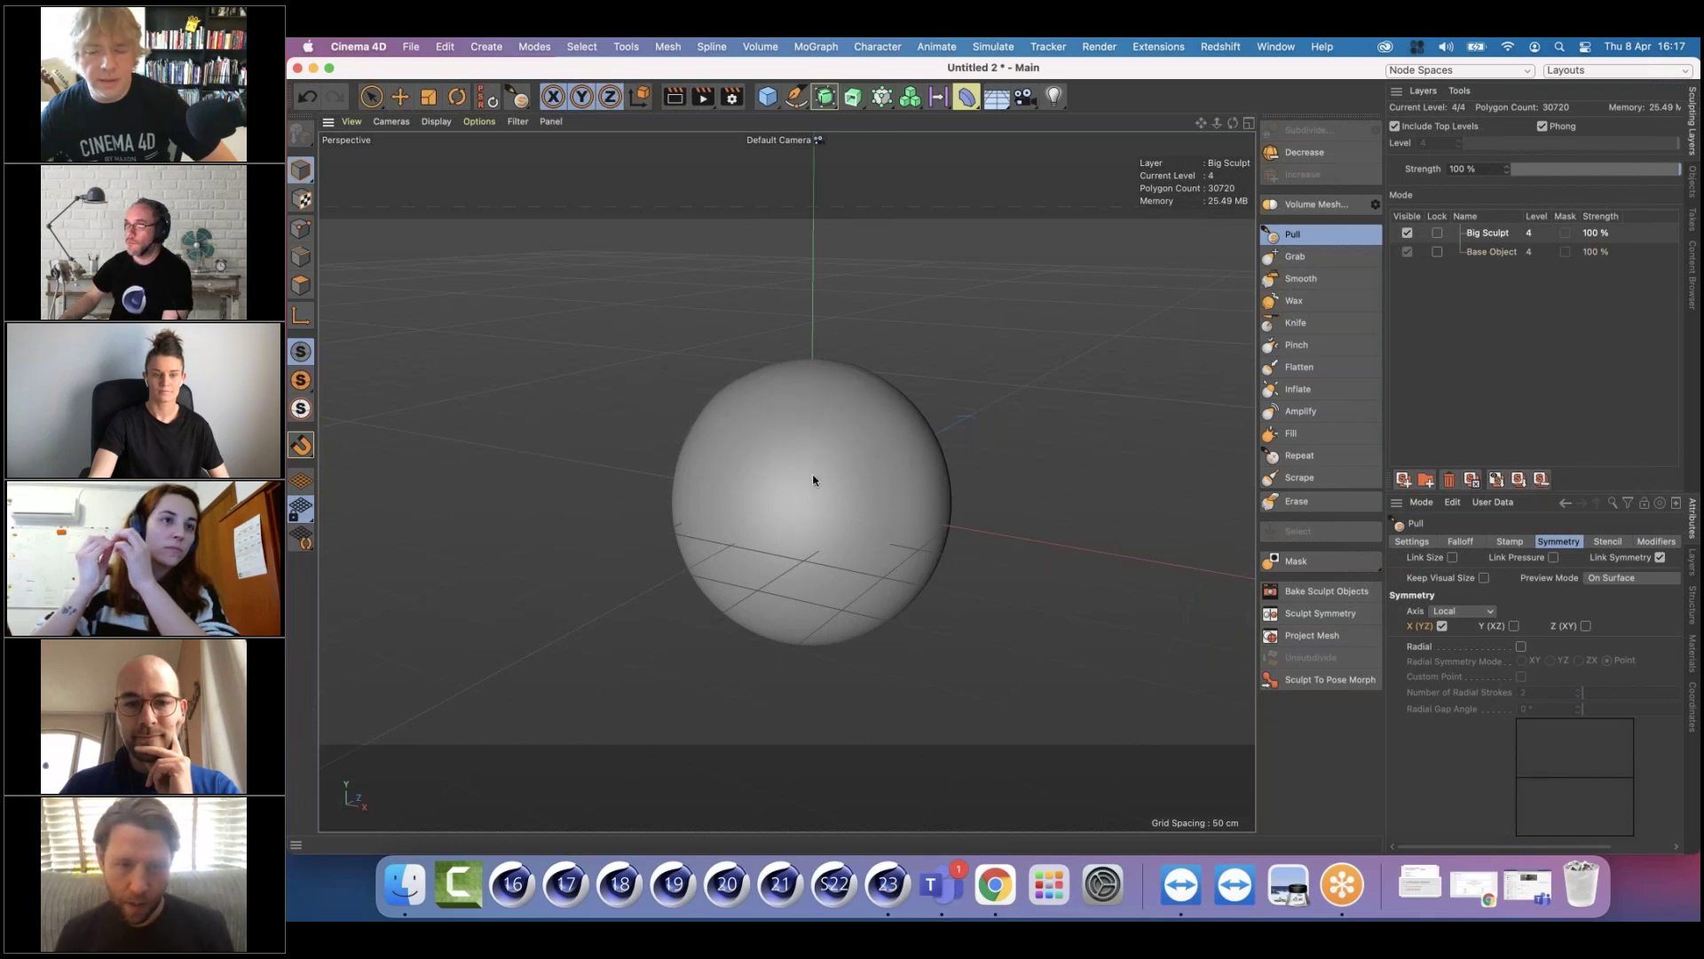
left_click(1411, 540)
left_click_drag(1568, 650, 1644, 649)
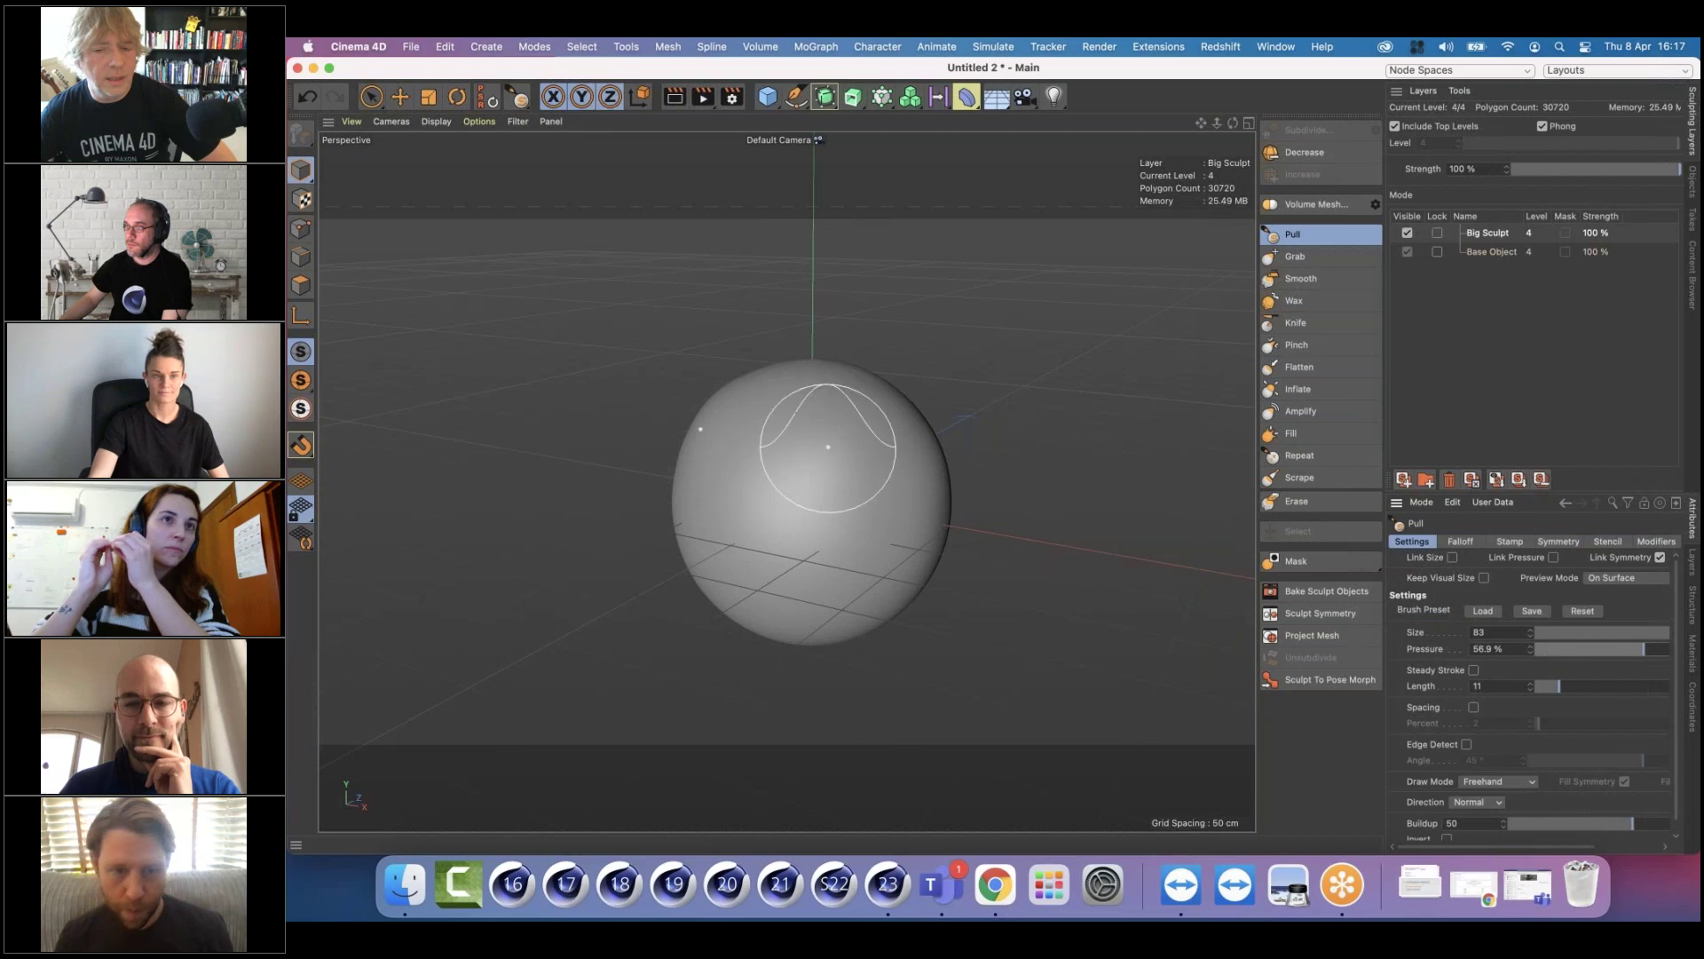
Sculpt large mirrored bulges with a deep central crease into the sphere's upper half on the Big Sculpt layer
mouse_move(714, 424)
left_mouse_down()
mouse_move(918, 410)
mouse_move(965, 434)
left_mouse_up()
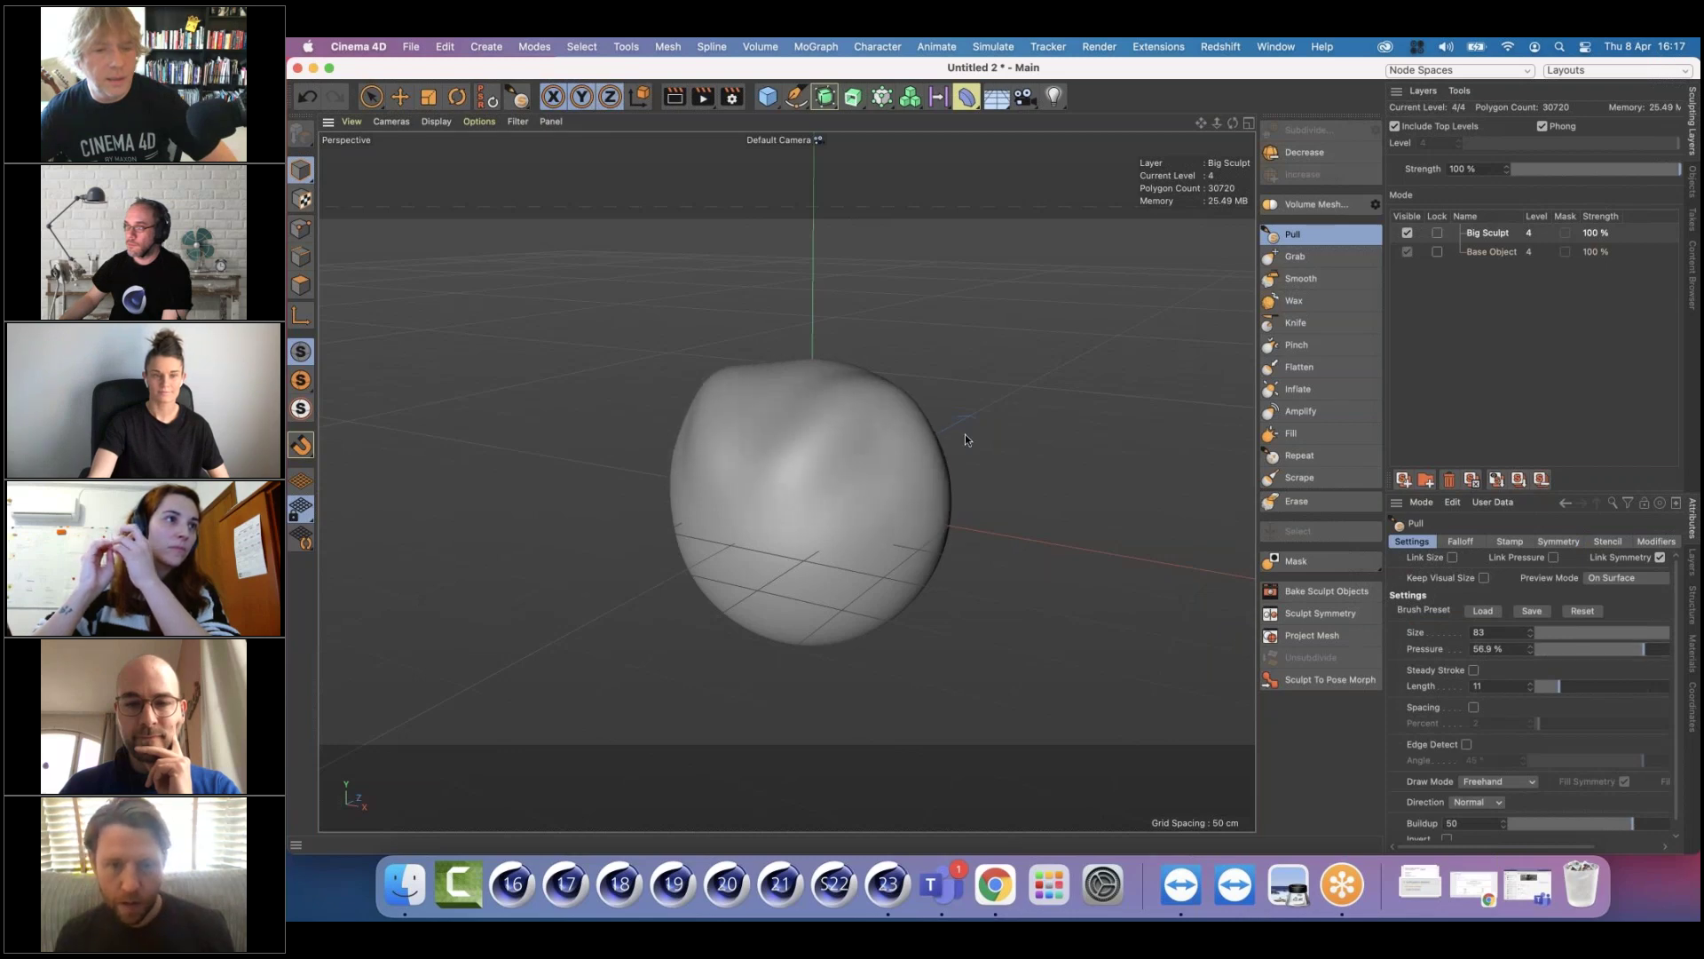
mouse_move(758, 502)
left_mouse_down()
mouse_move(937, 482)
mouse_move(891, 411)
mouse_move(942, 387)
left_mouse_up()
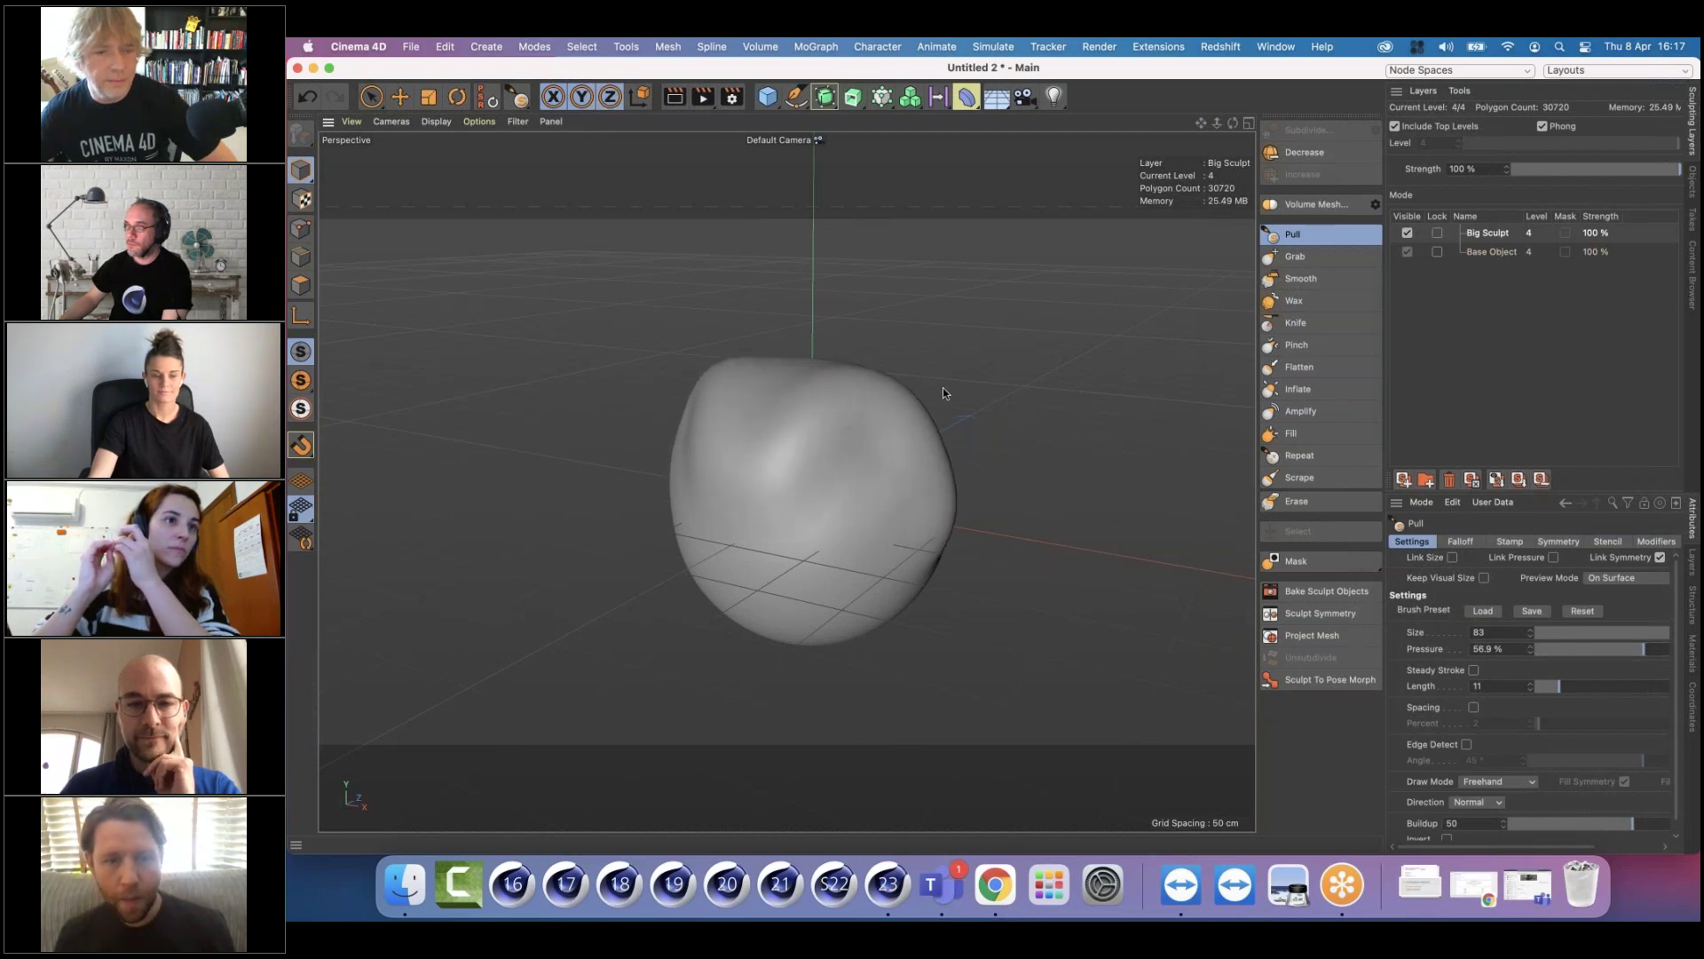
mouse_move(824, 532)
left_mouse_down("alt")
mouse_move(936, 472)
mouse_move(816, 507)
mouse_move(811, 526)
left_mouse_up("alt")
mouse_move(813, 437)
left_mouse_down()
mouse_move(764, 462)
mouse_move(941, 438)
left_mouse_up()
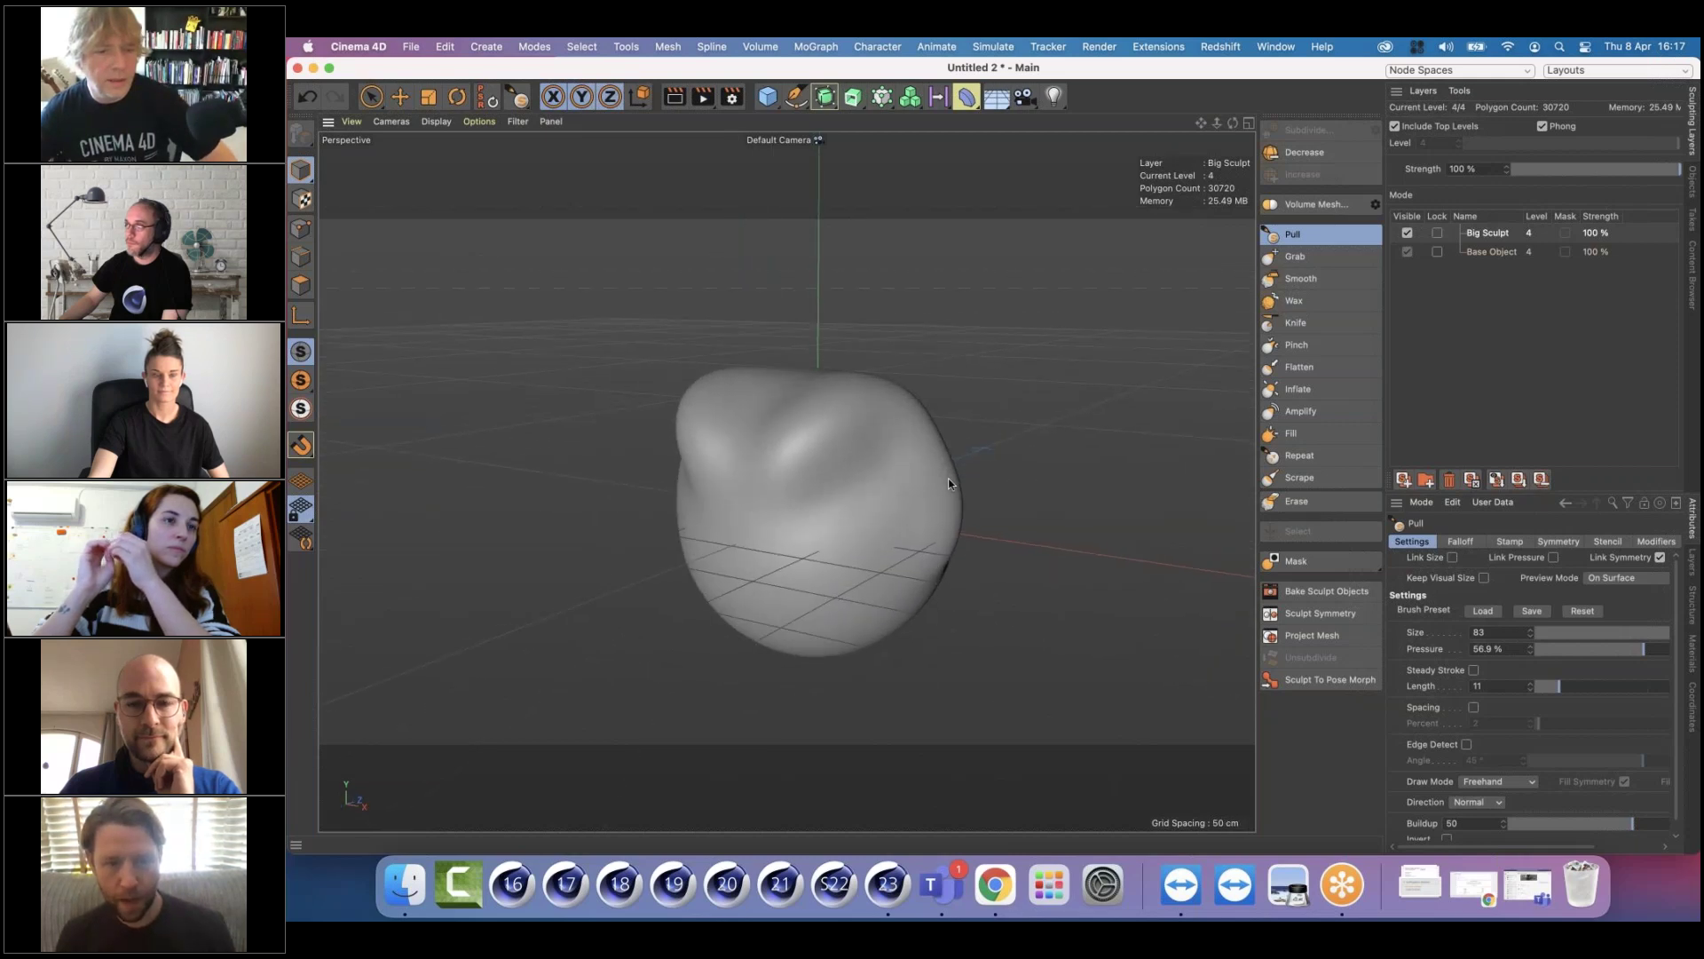
left_click_drag(956, 562, 864, 402)
left_click_drag(948, 460, 904, 421)
mouse_move(805, 531)
left_mouse_down("alt")
mouse_move(881, 497)
mouse_move(656, 505)
mouse_move(711, 418)
mouse_move(771, 477)
mouse_move(715, 487)
mouse_move(749, 488)
left_mouse_up("alt")
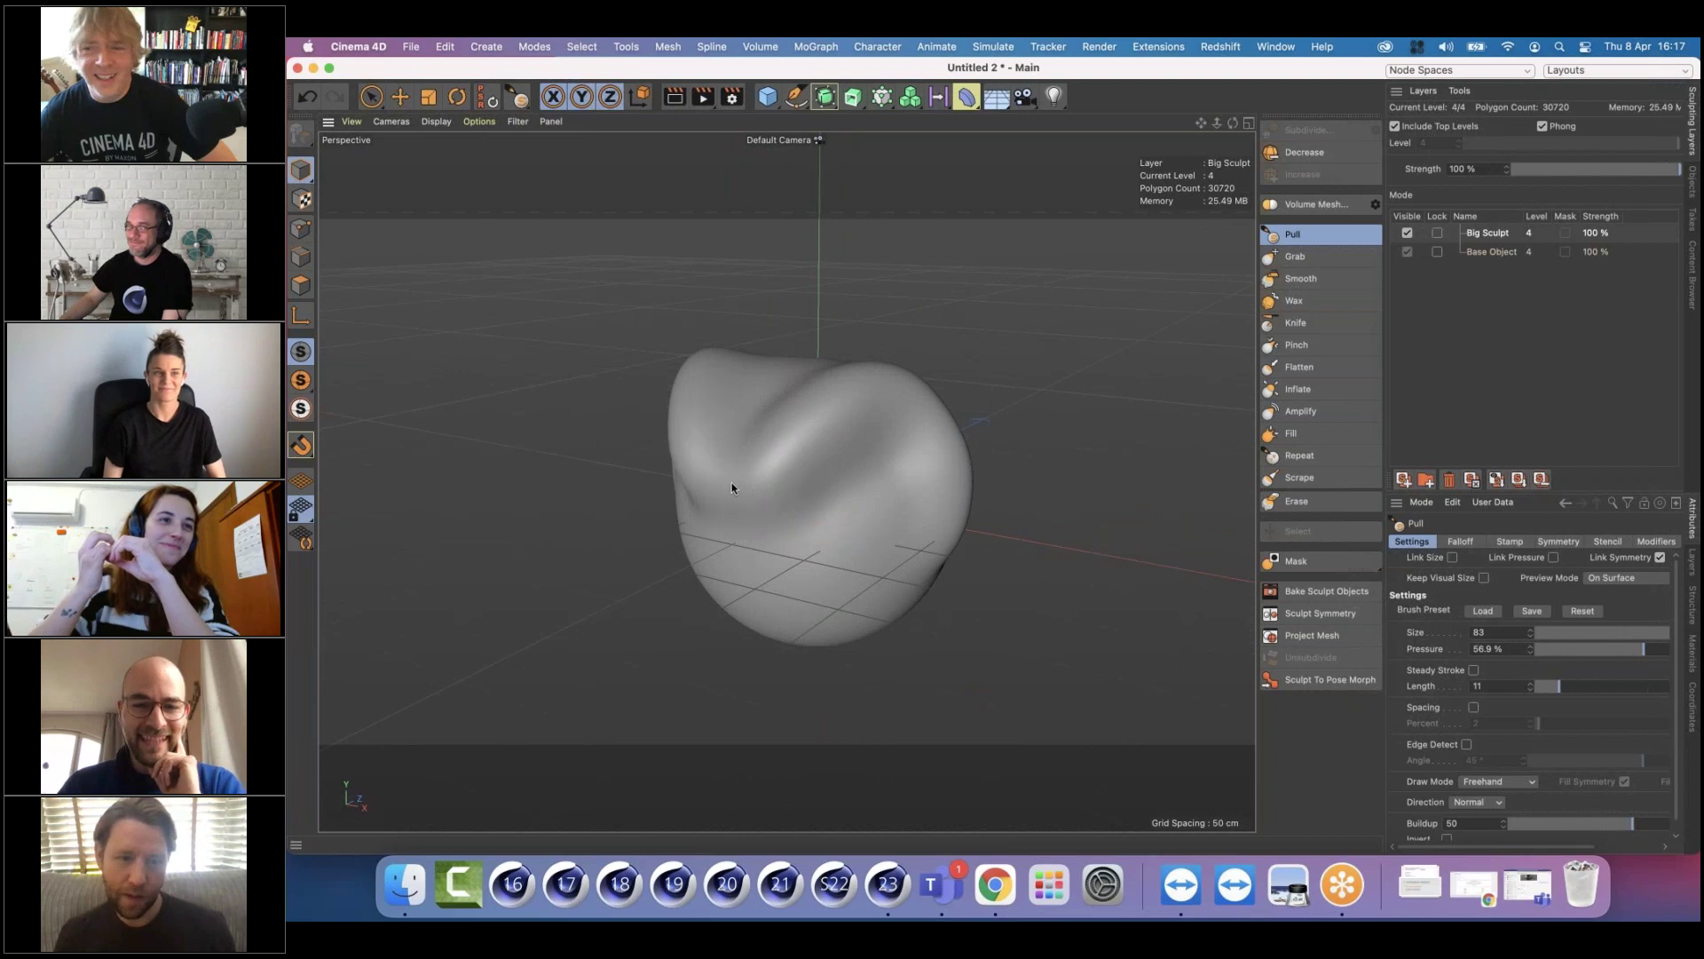
left_click_drag(794, 403, 696, 461)
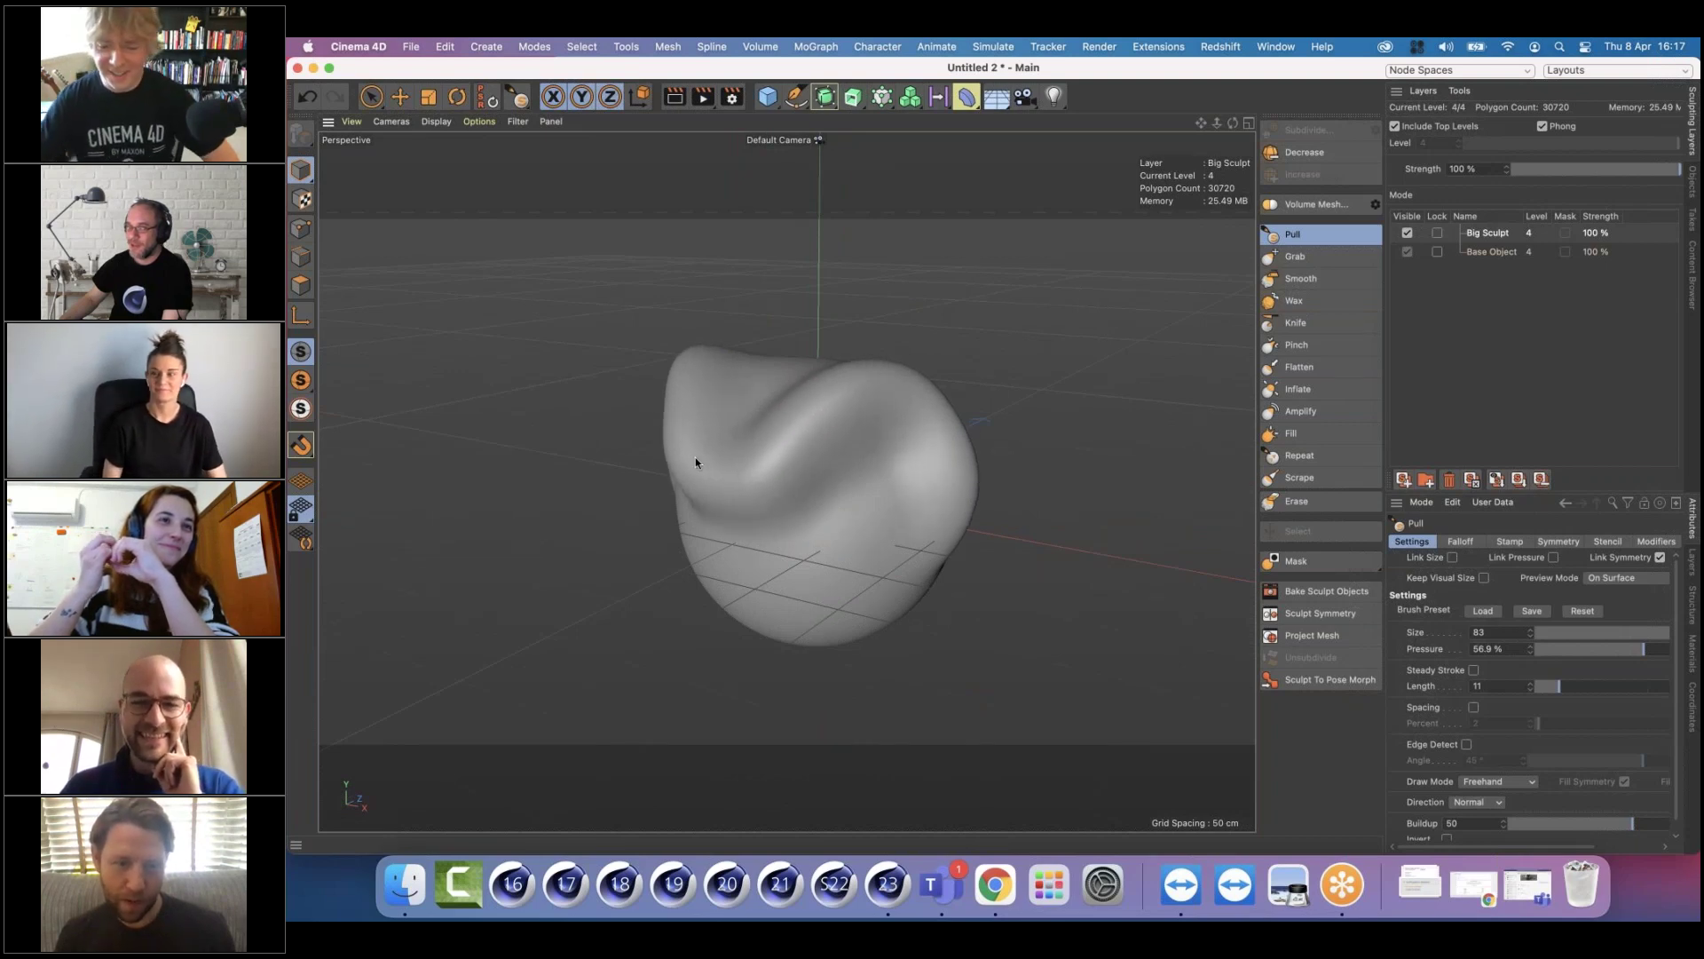
mouse_move(837, 571)
left_mouse_down("alt")
mouse_move(1015, 475)
mouse_move(849, 551)
left_mouse_up("alt")
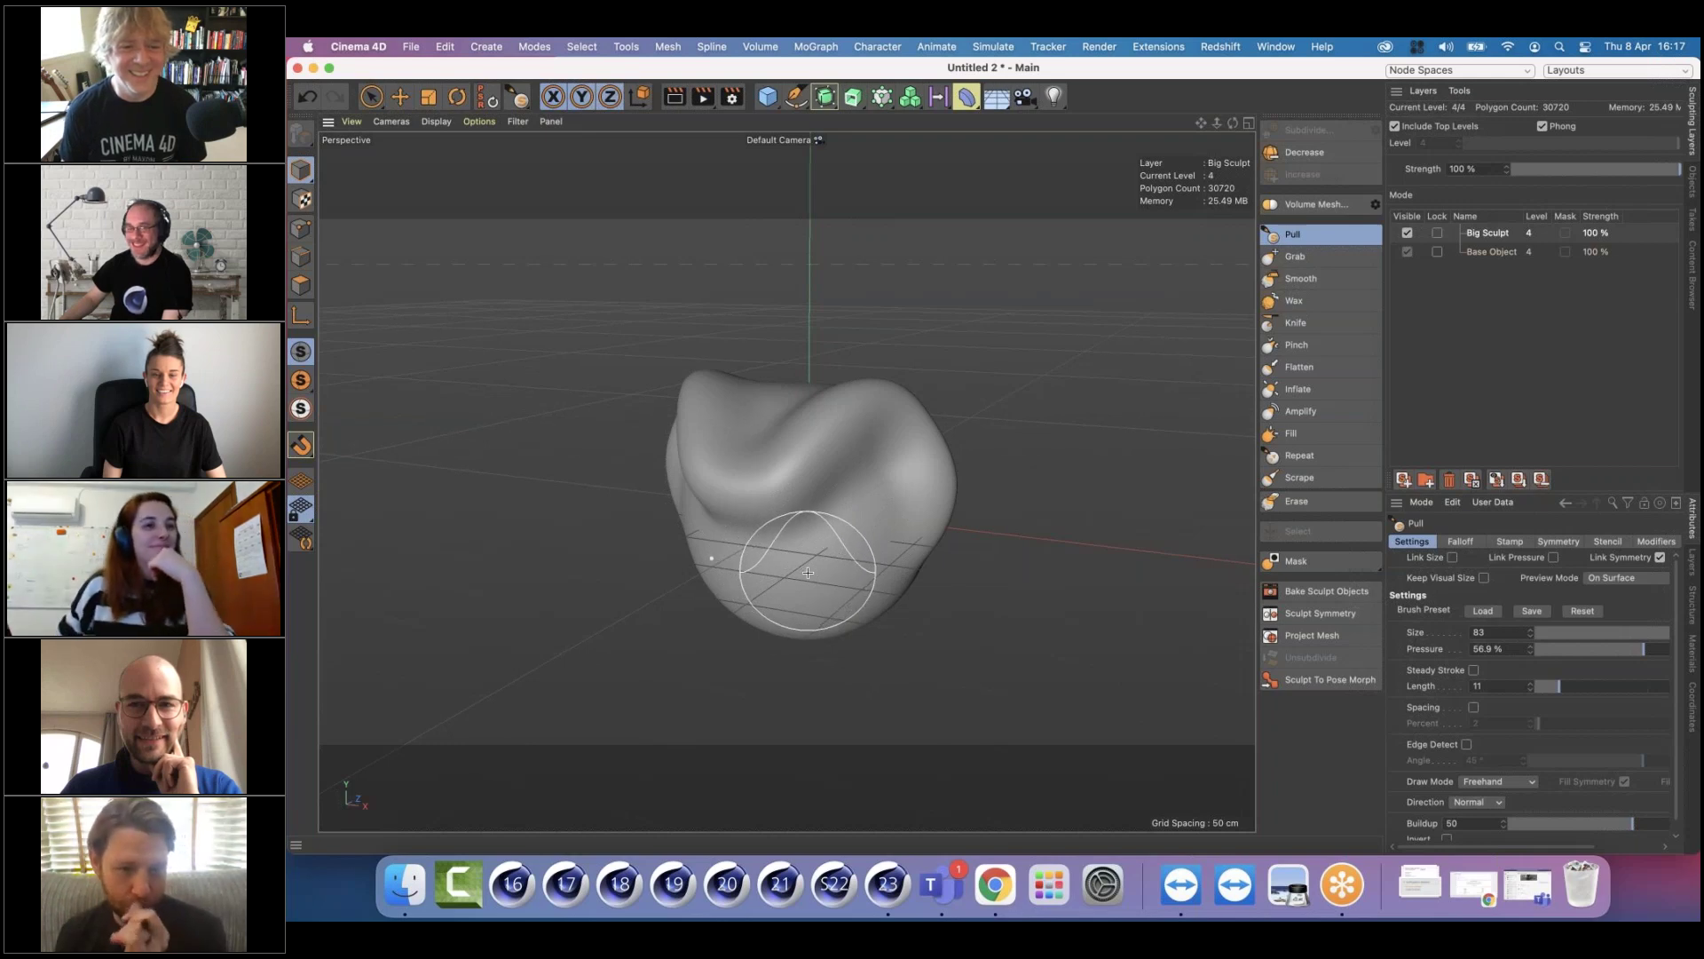
Add a new sculpt layer above Big Sculpt and set the Pull brush's size to 18
mouse_move(901, 523)
left_mouse_down("alt")
mouse_move(918, 513)
mouse_move(812, 536)
left_mouse_up("alt")
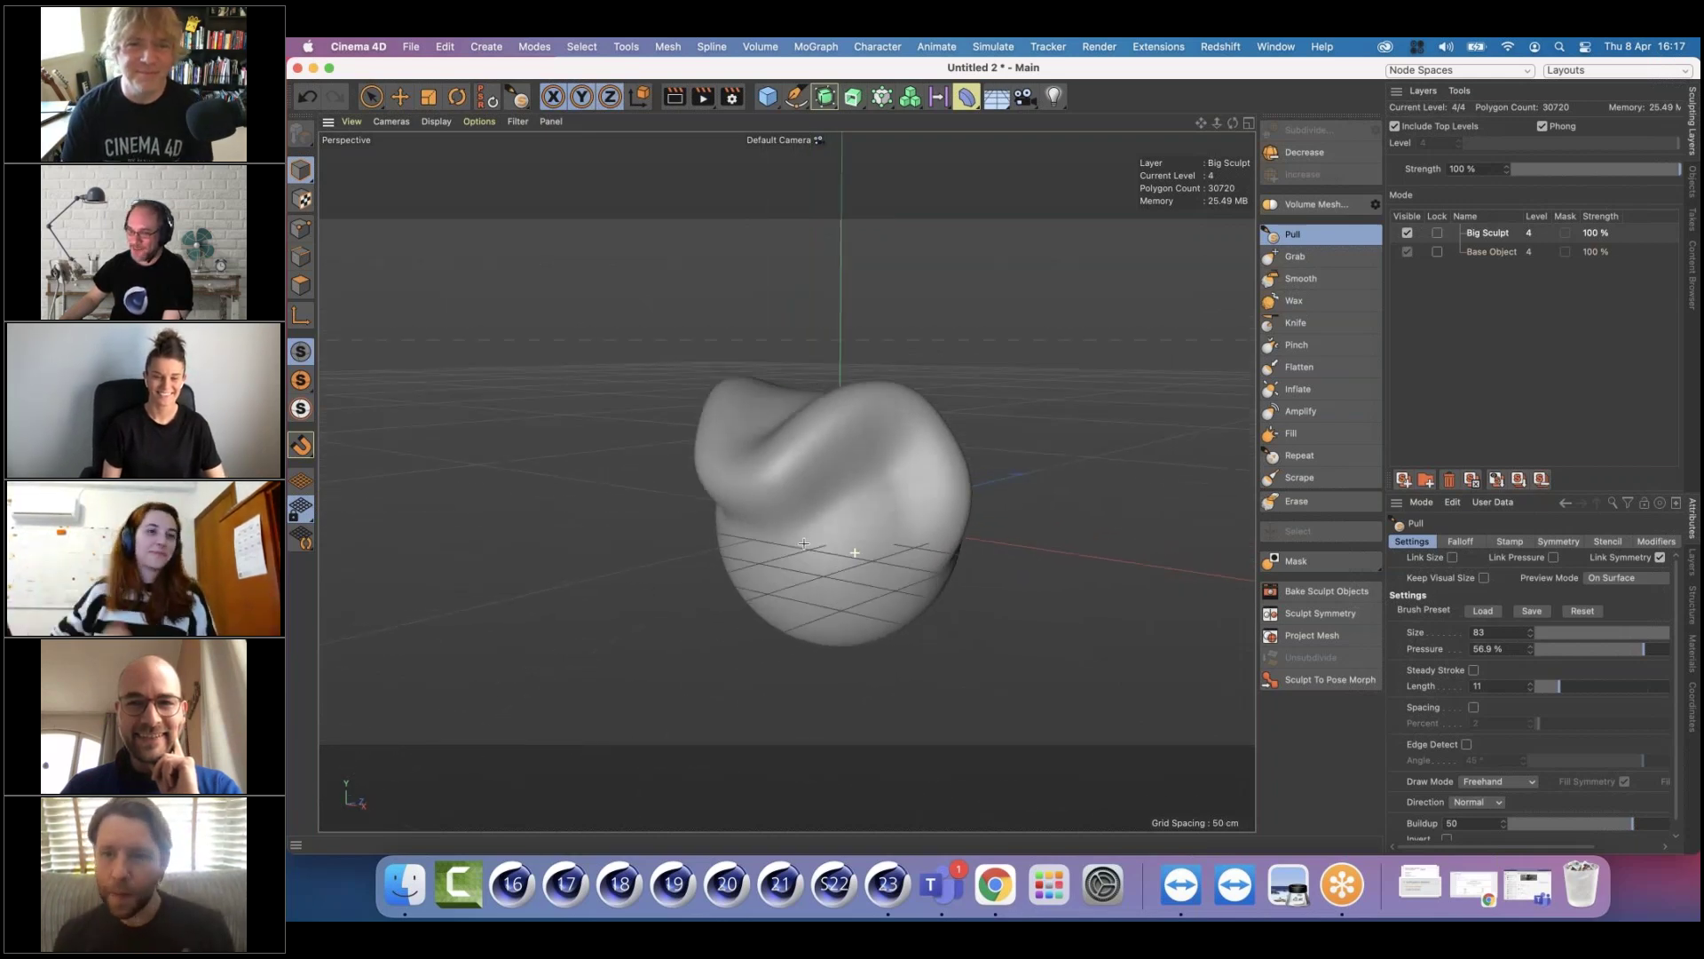
left_click(1408, 234)
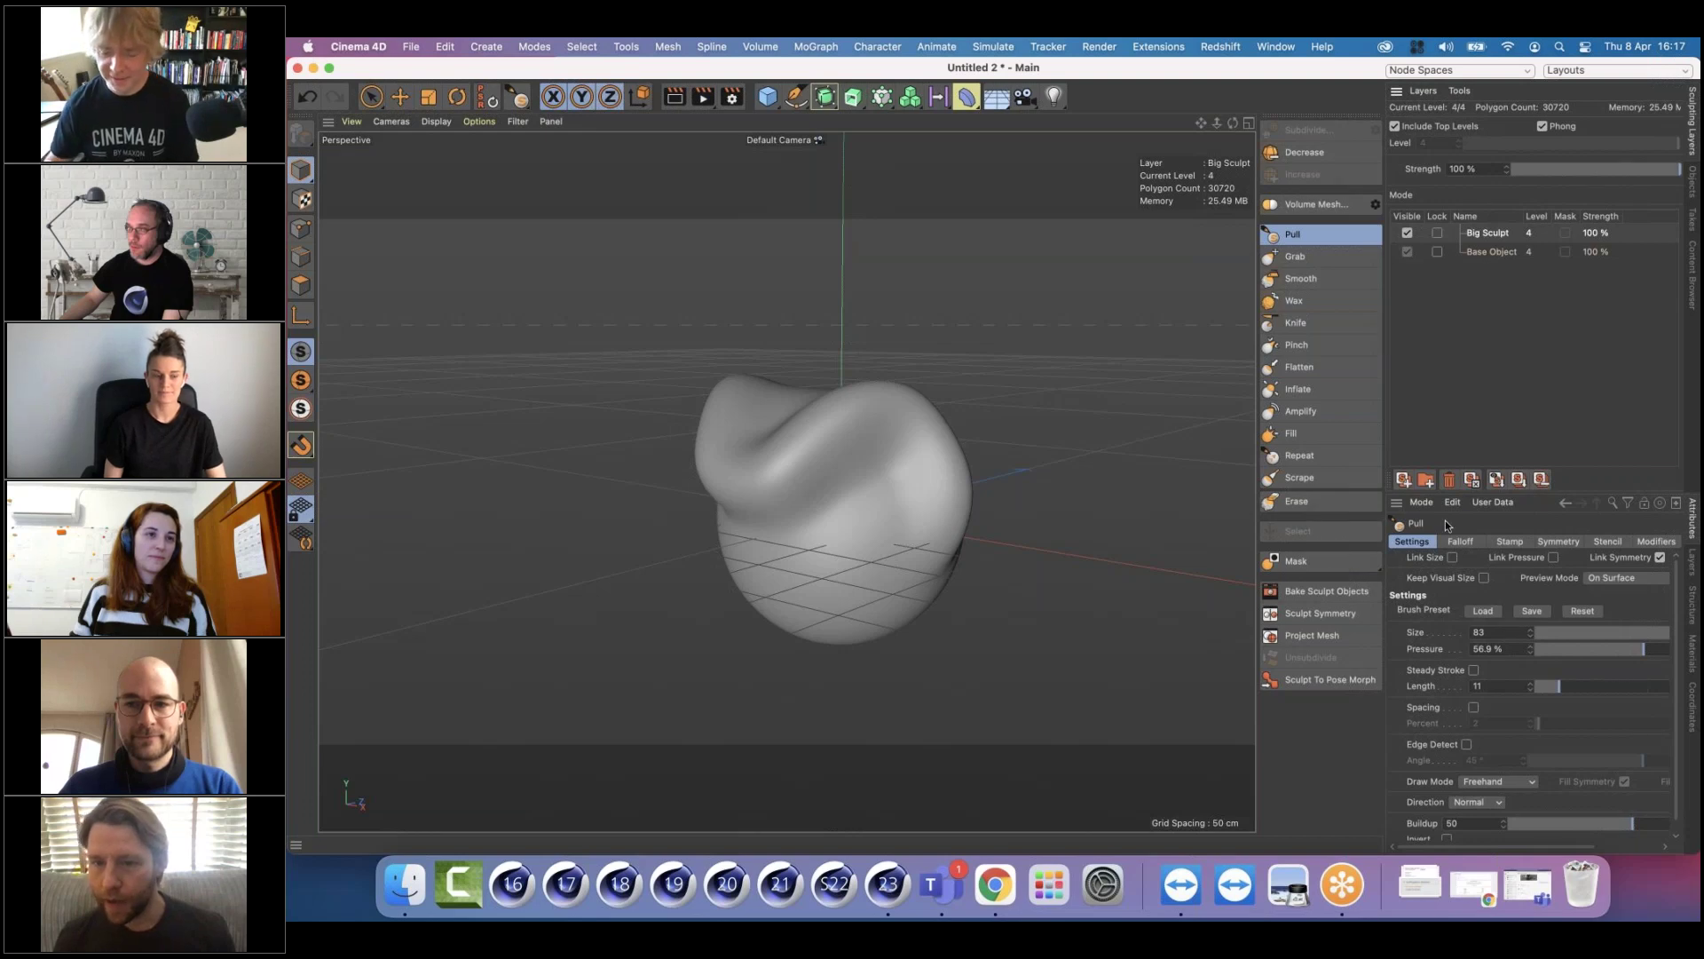
left_click(1403, 479)
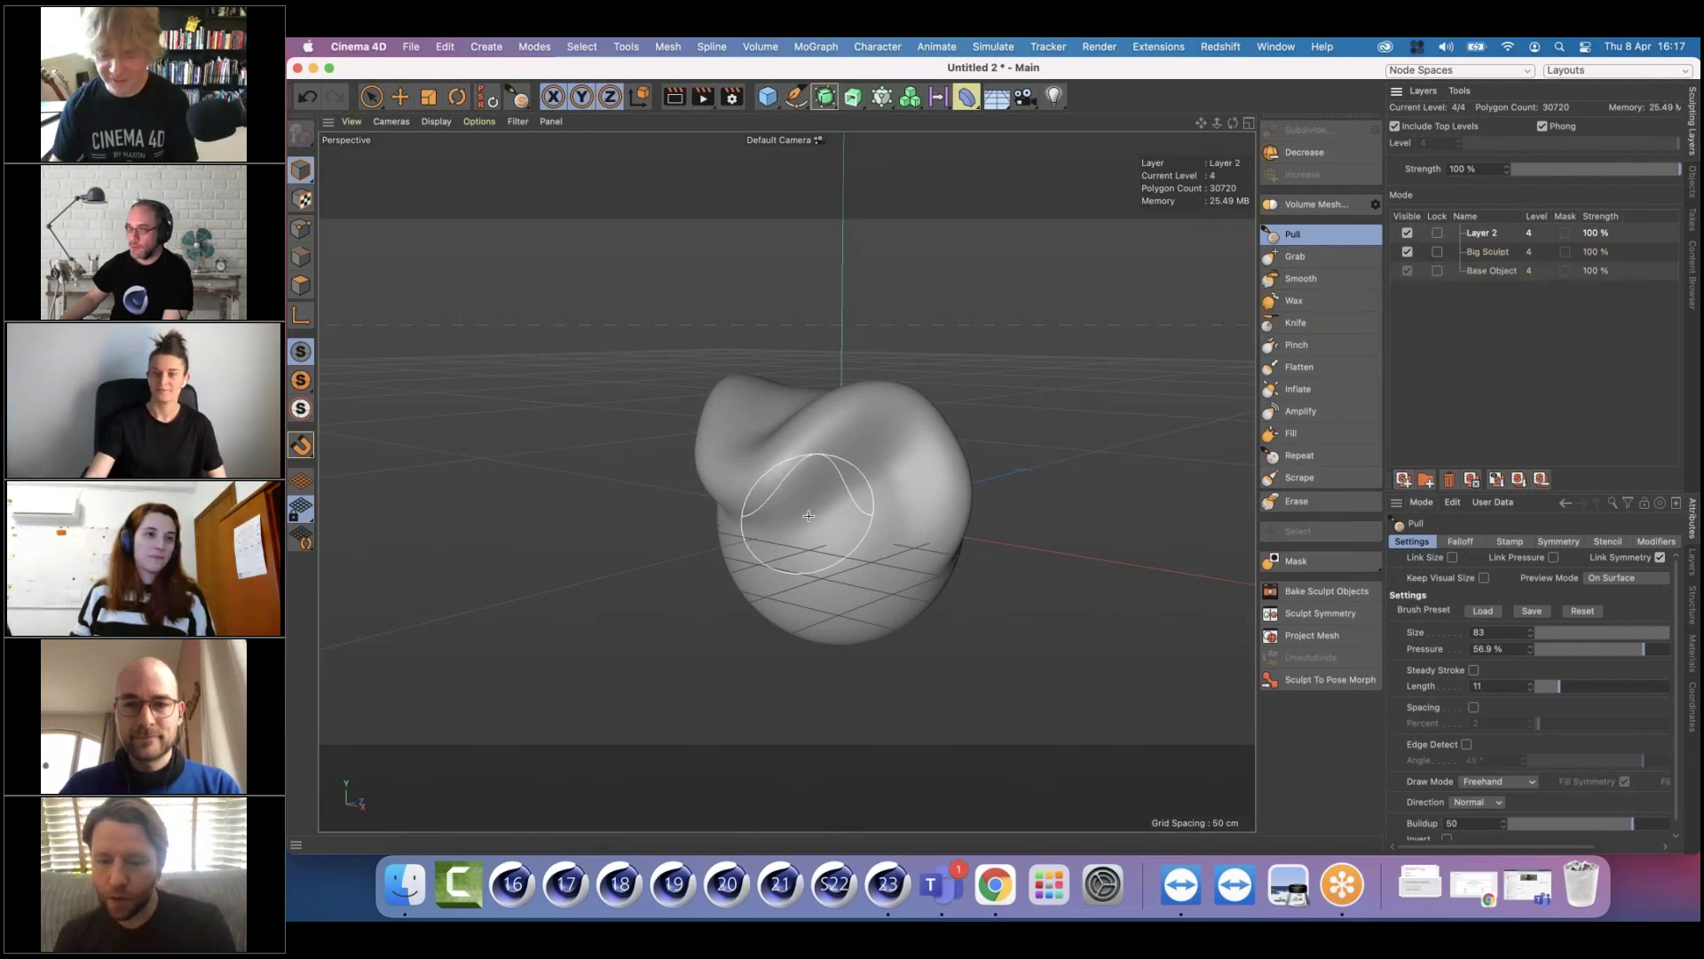
mouse_move(808, 515)
left_mouse_down()
mouse_move(854, 514)
mouse_move(840, 495)
left_mouse_up()
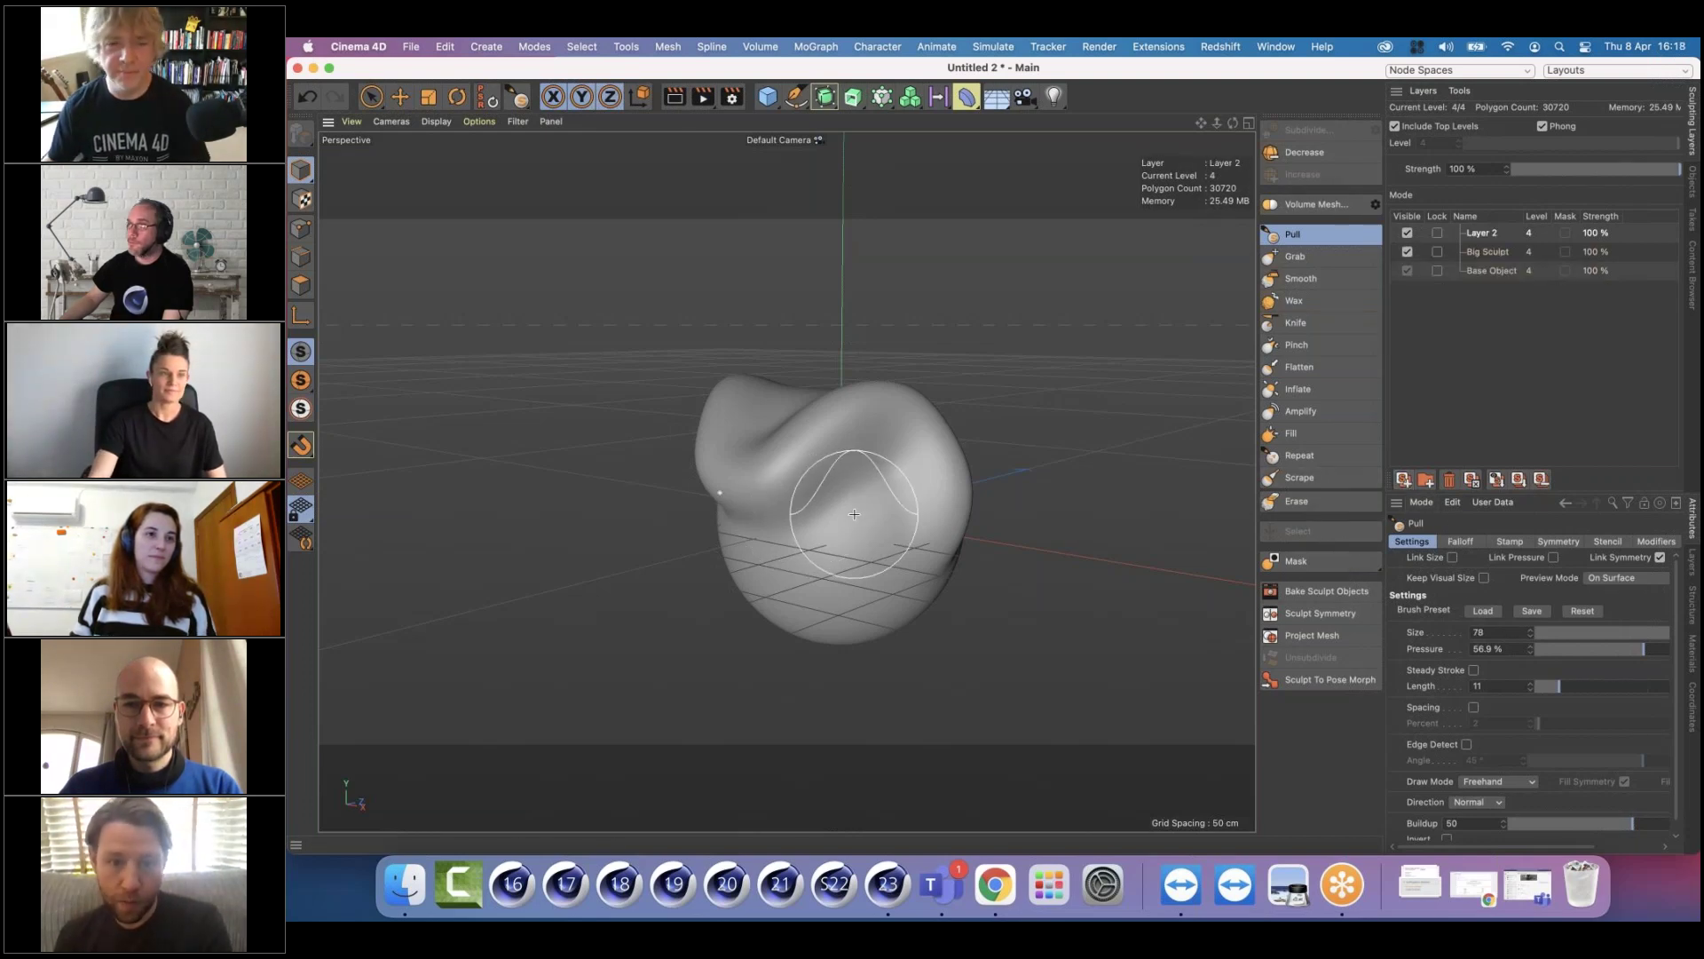
left_click_drag(1643, 632, 1565, 631)
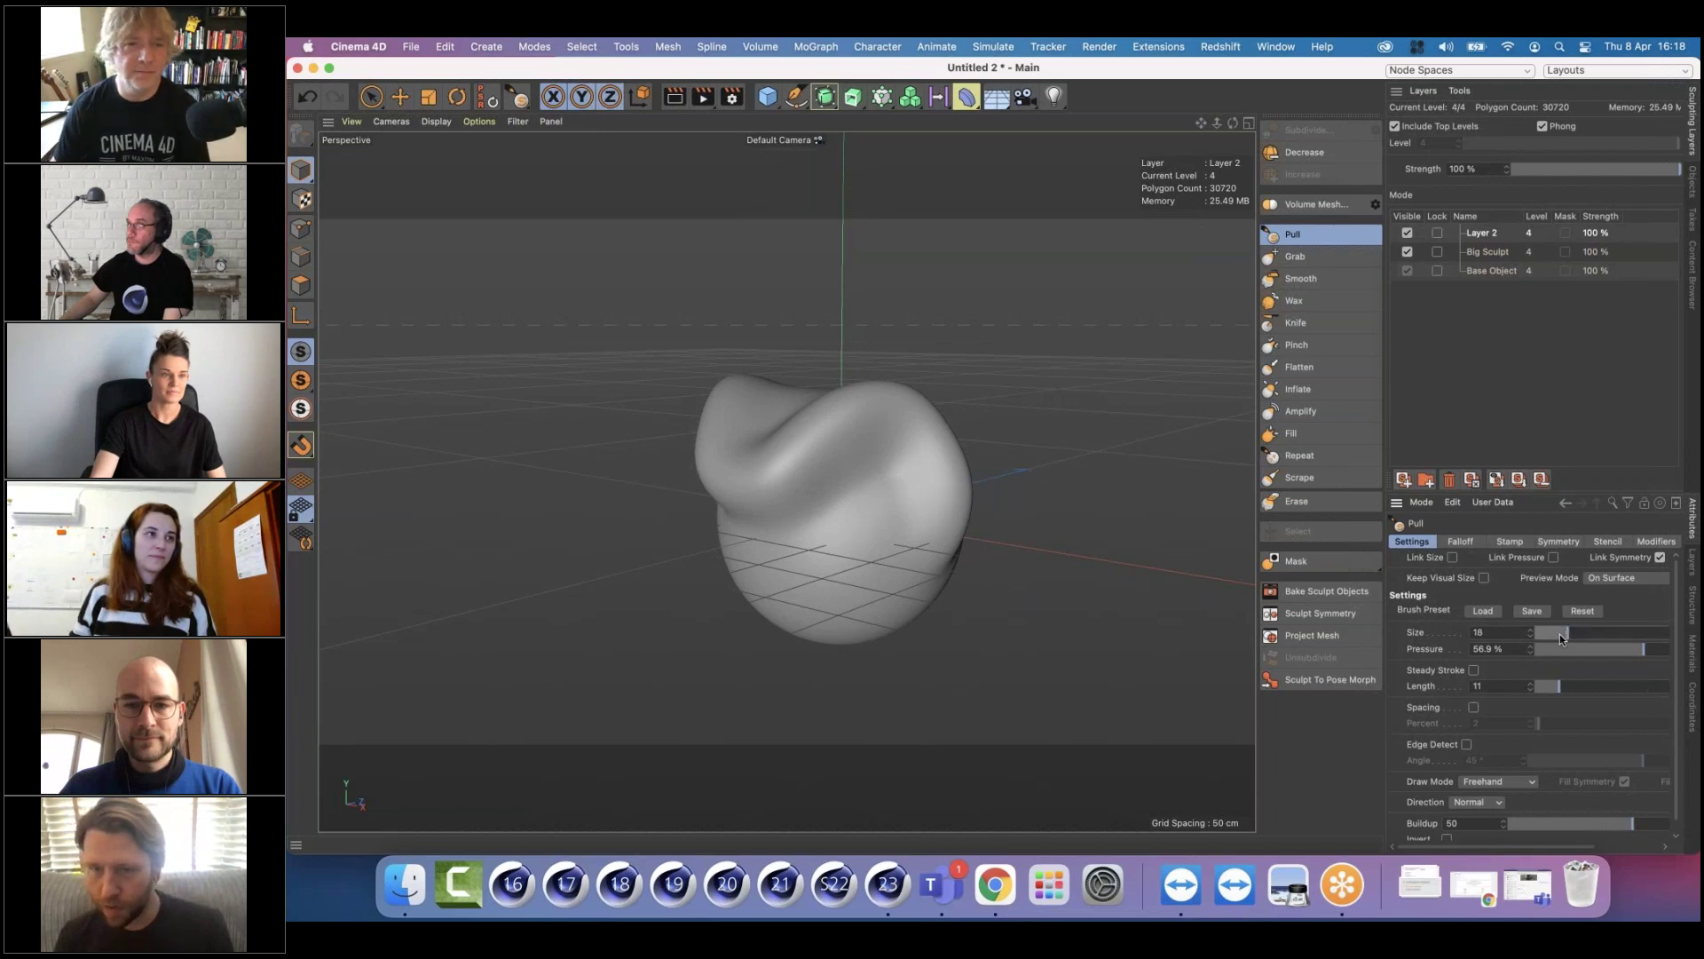
Sculpt a thin mirrored wavy ridge beneath the large bulges and an oval bump below it on the new layer
mouse_move(844, 513)
left_mouse_down()
mouse_move(867, 488)
mouse_move(898, 490)
left_mouse_up()
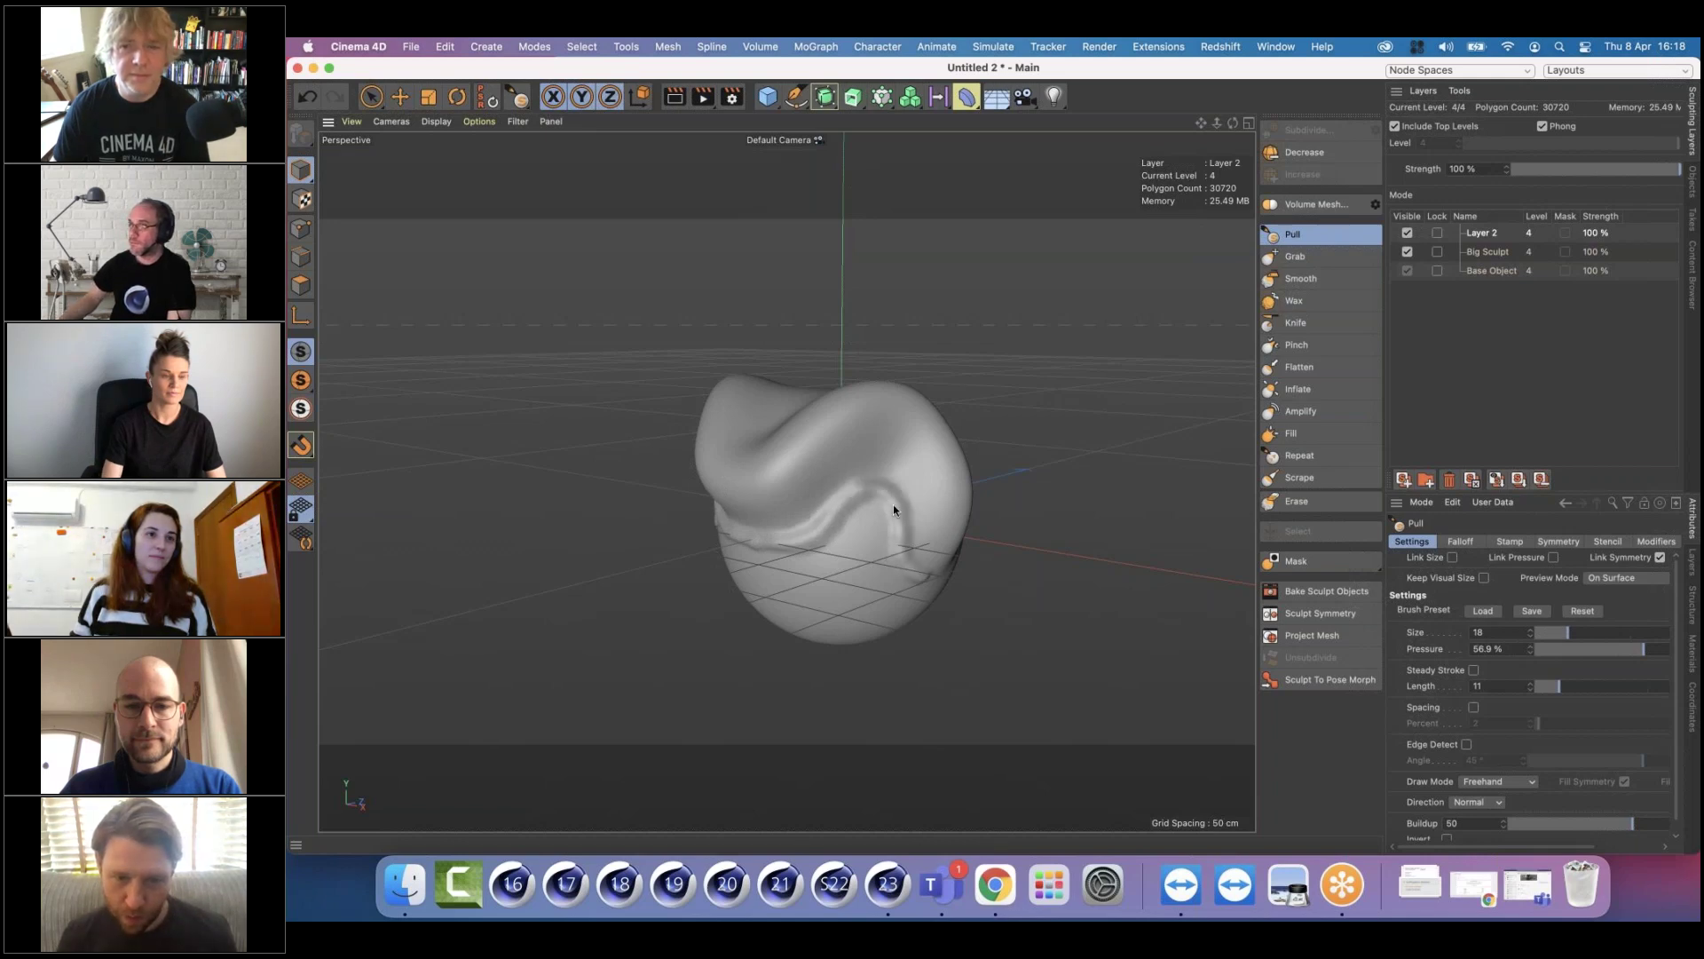
left_click_drag(825, 560, 813, 589, "alt")
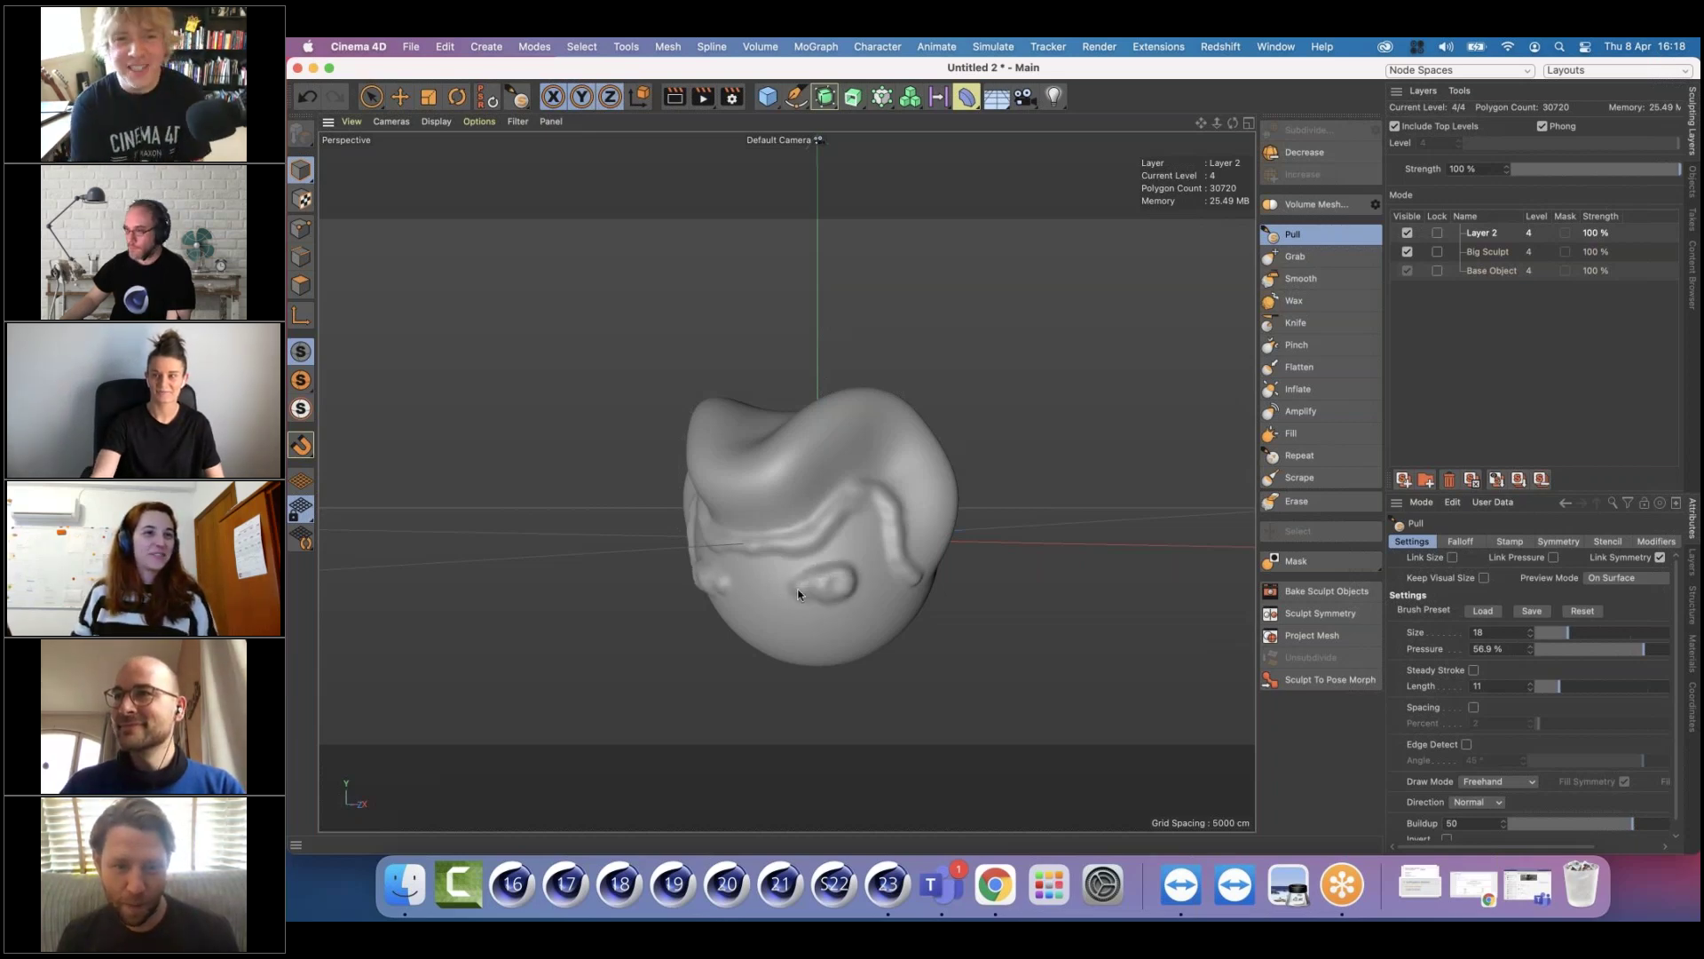
mouse_move(848, 584)
left_mouse_down("alt")
mouse_move(965, 542)
mouse_move(923, 531)
mouse_move(885, 613)
mouse_move(804, 596)
mouse_move(819, 599)
left_mouse_up("alt")
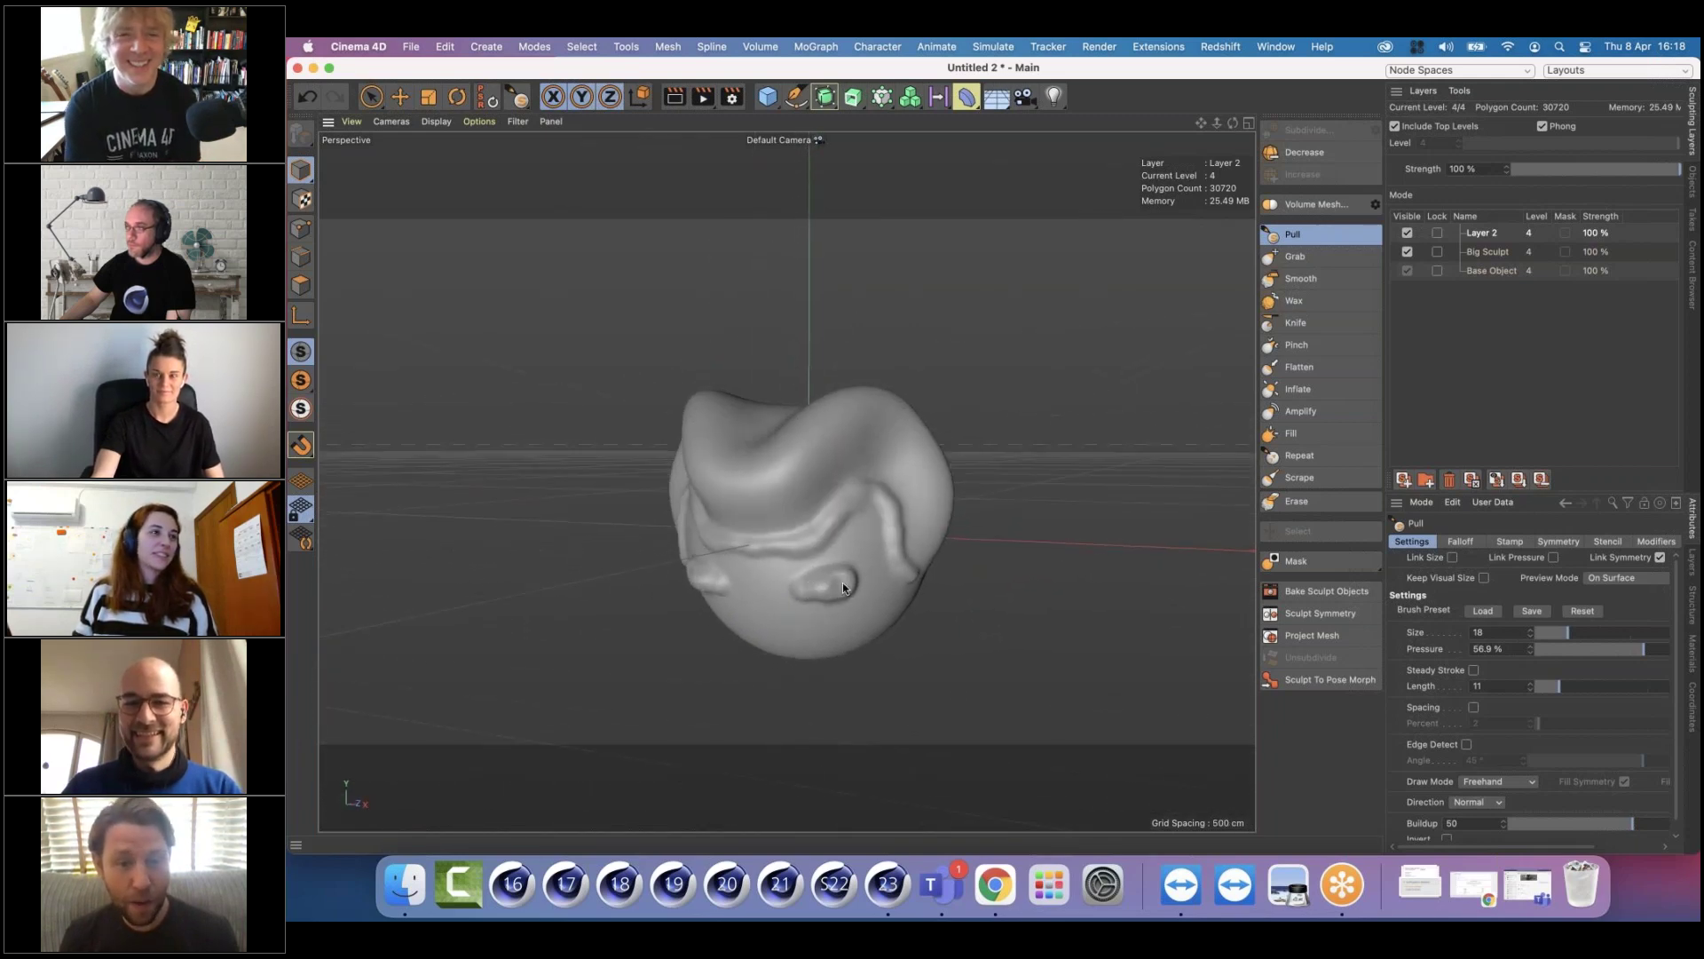
mouse_move(847, 584)
left_mouse_down()
mouse_move(797, 599)
mouse_move(924, 556)
mouse_move(908, 533)
mouse_move(846, 601)
mouse_move(786, 608)
left_mouse_up()
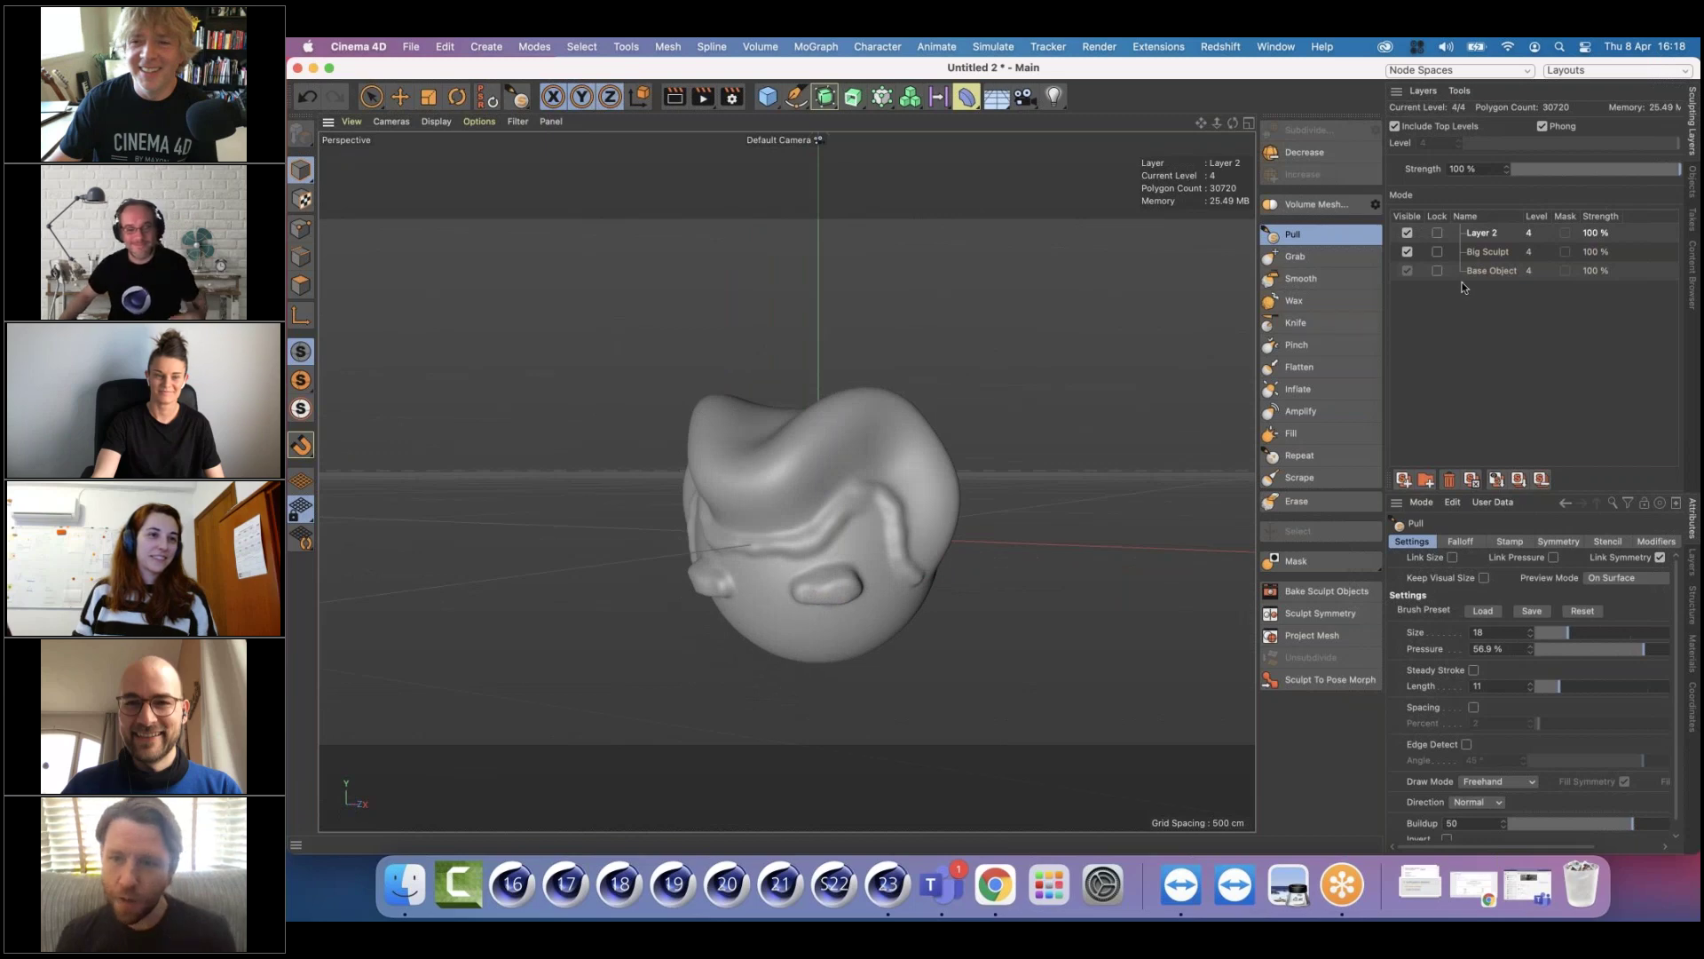
Toggle the visibility of Layer 2 and Big Sculpt in turn to compare what each layer contributes
left_click(1407, 232)
left_click(1407, 233)
left_click(1407, 252)
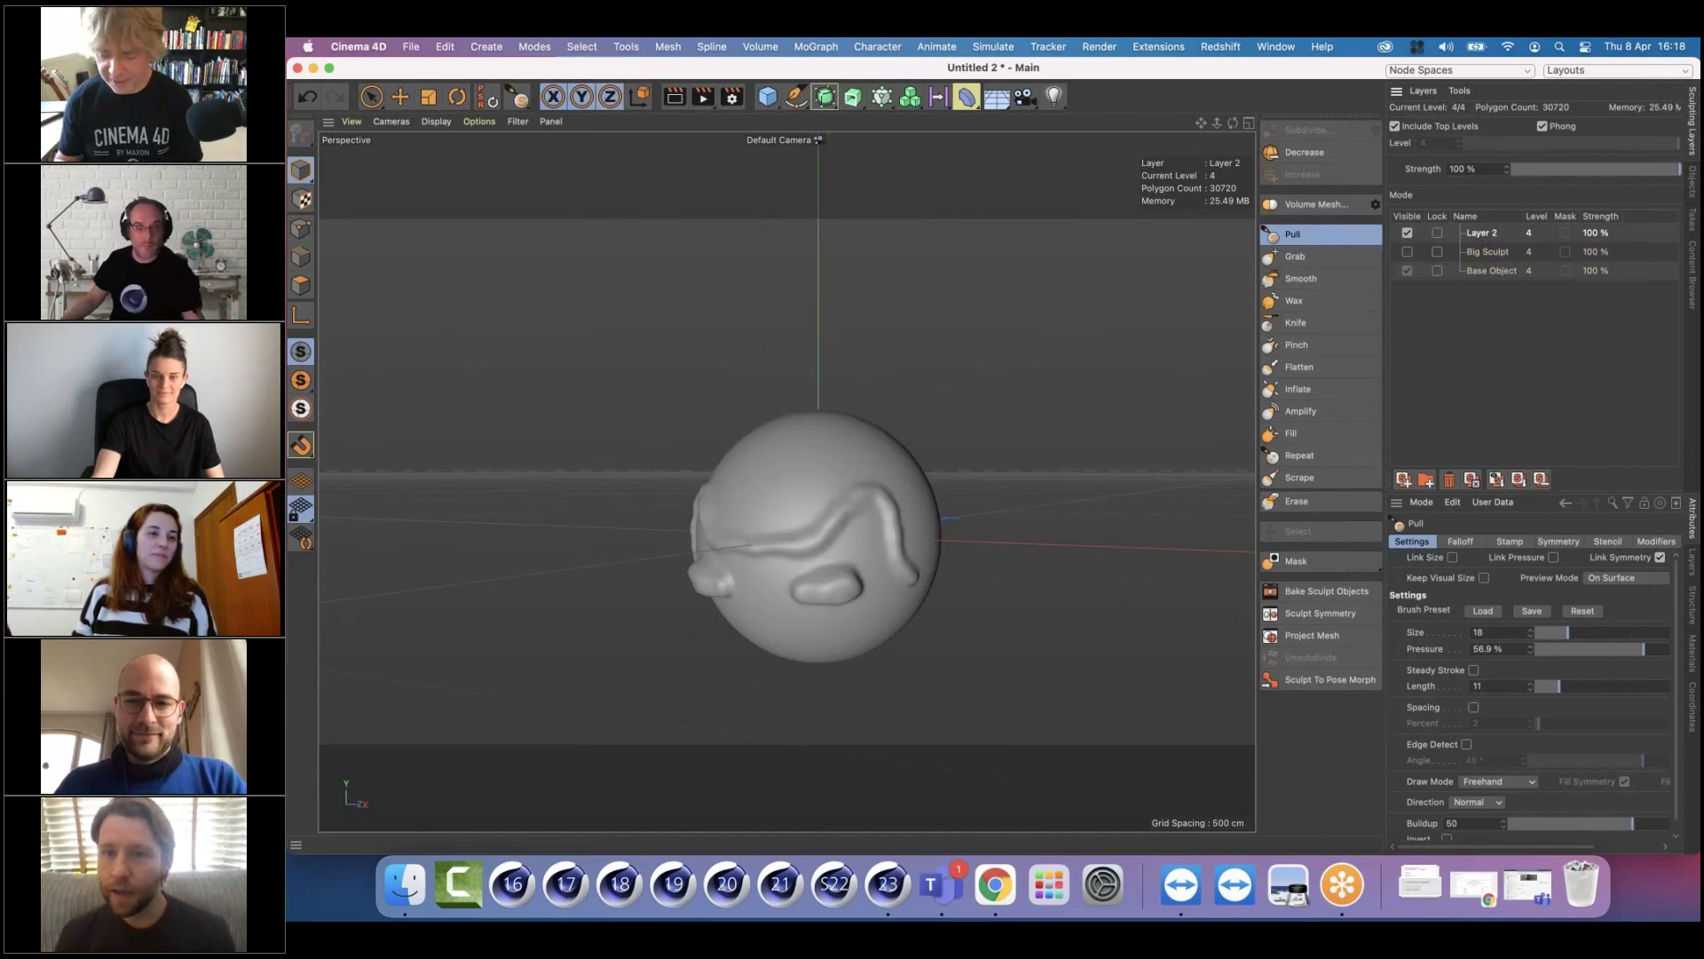
left_click(1407, 252)
left_click(1407, 234)
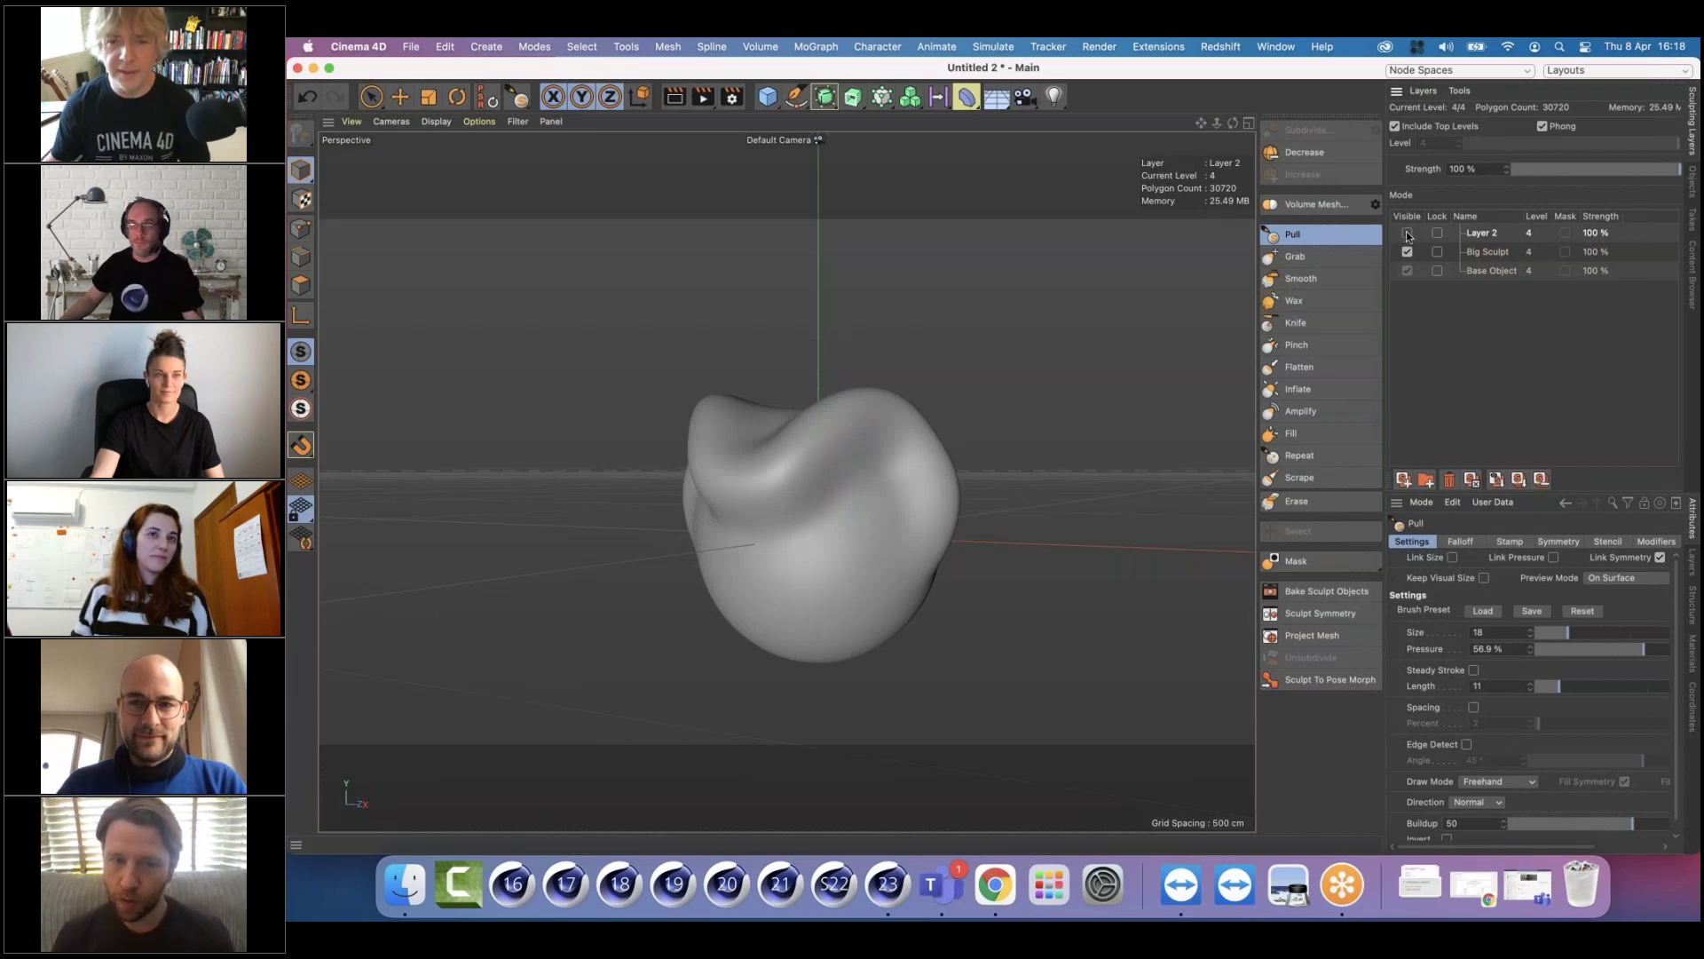
left_click(1407, 233)
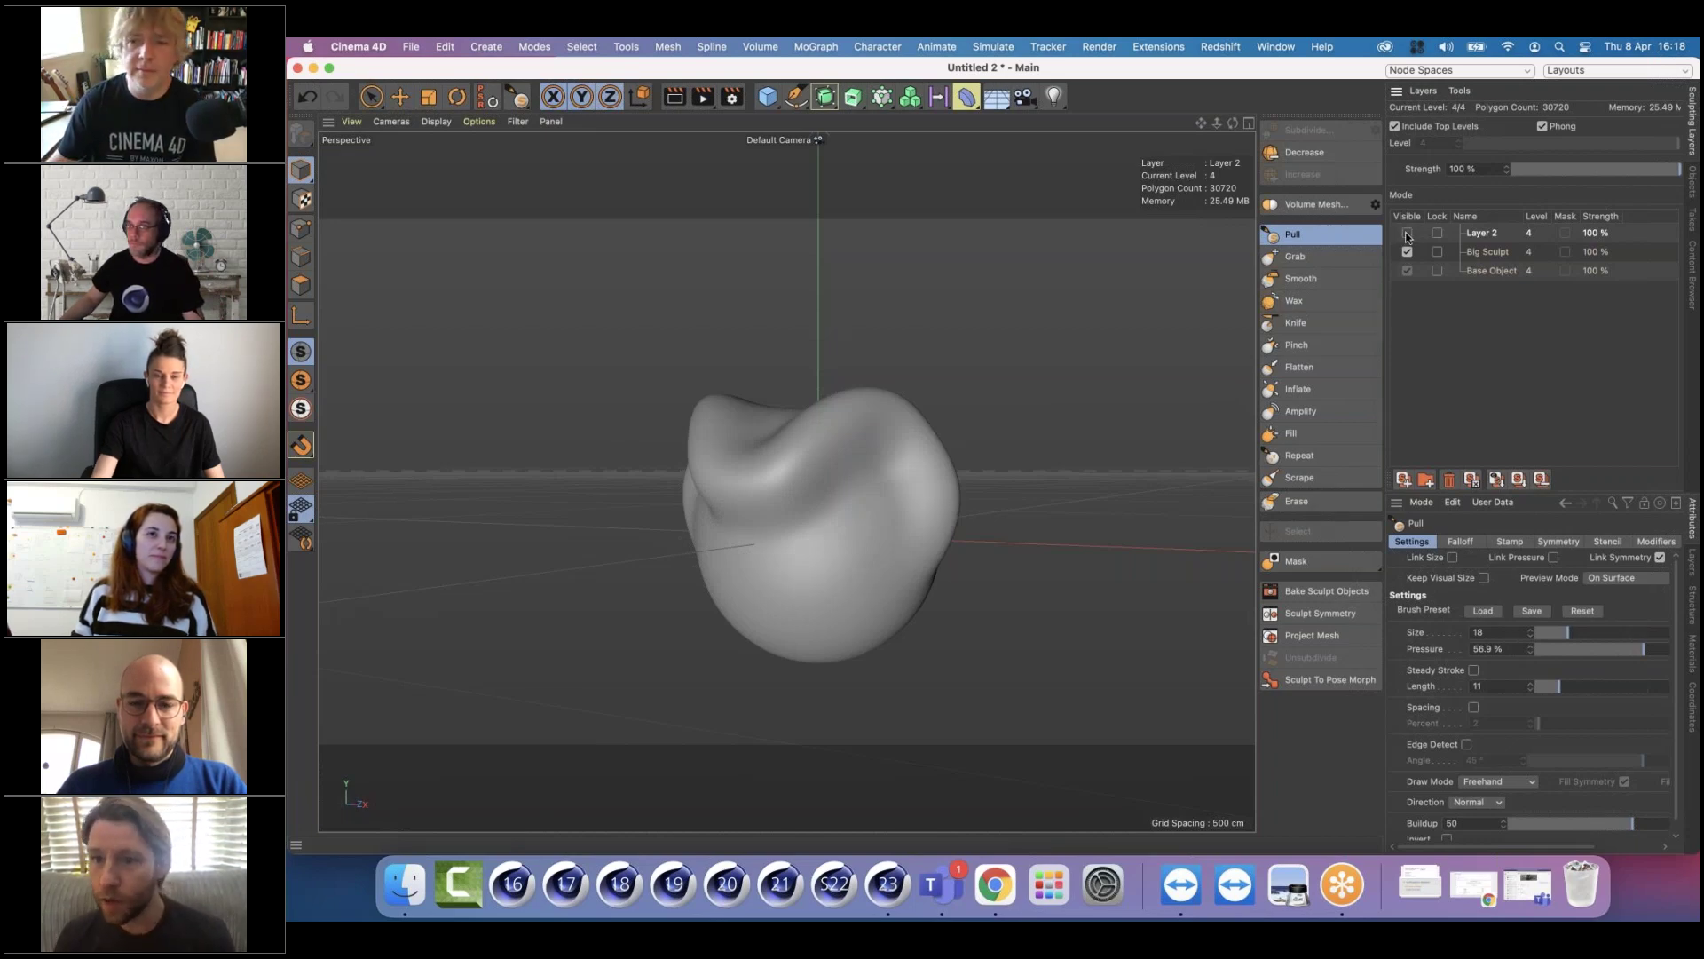
Set Layer 2's strength to 74 % and Big Sculpt's strength to 56 %
mouse_move(1638, 168)
left_mouse_down()
mouse_move(1569, 175)
mouse_move(1693, 184)
mouse_move(1602, 183)
left_mouse_up()
left_click(1489, 253)
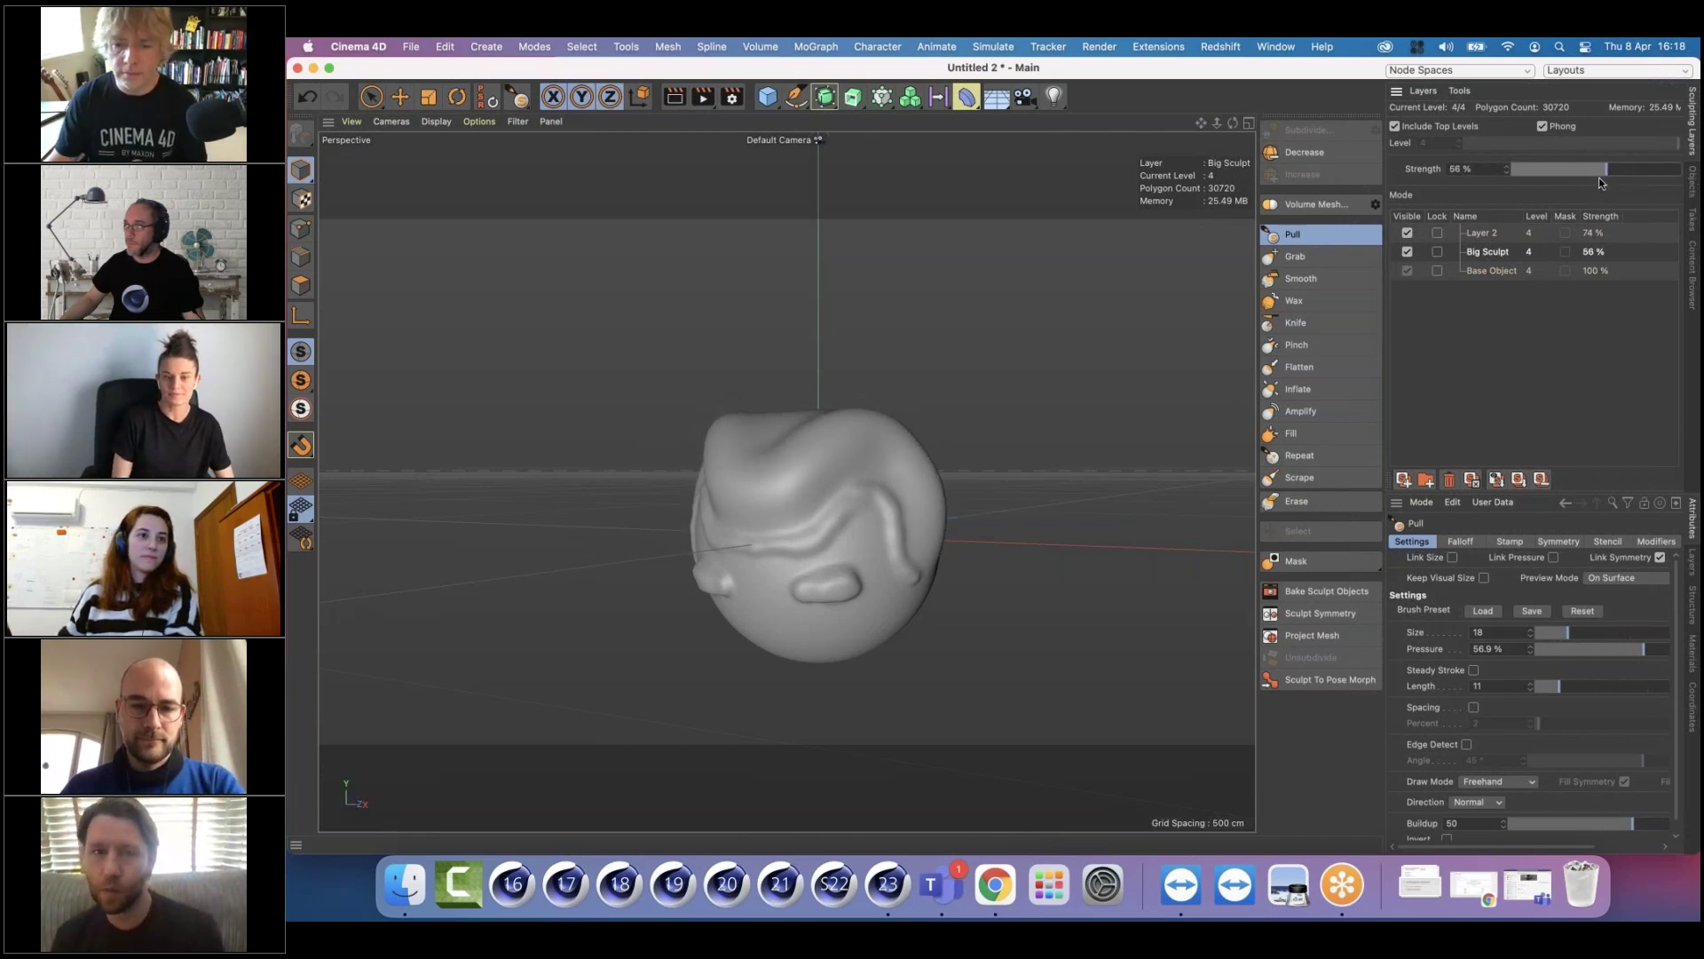
Switch to the Raptor 04.c4d project, widen the sculpt layer list and look through its layers and level folders
left_click(1276, 46)
left_click(1307, 598)
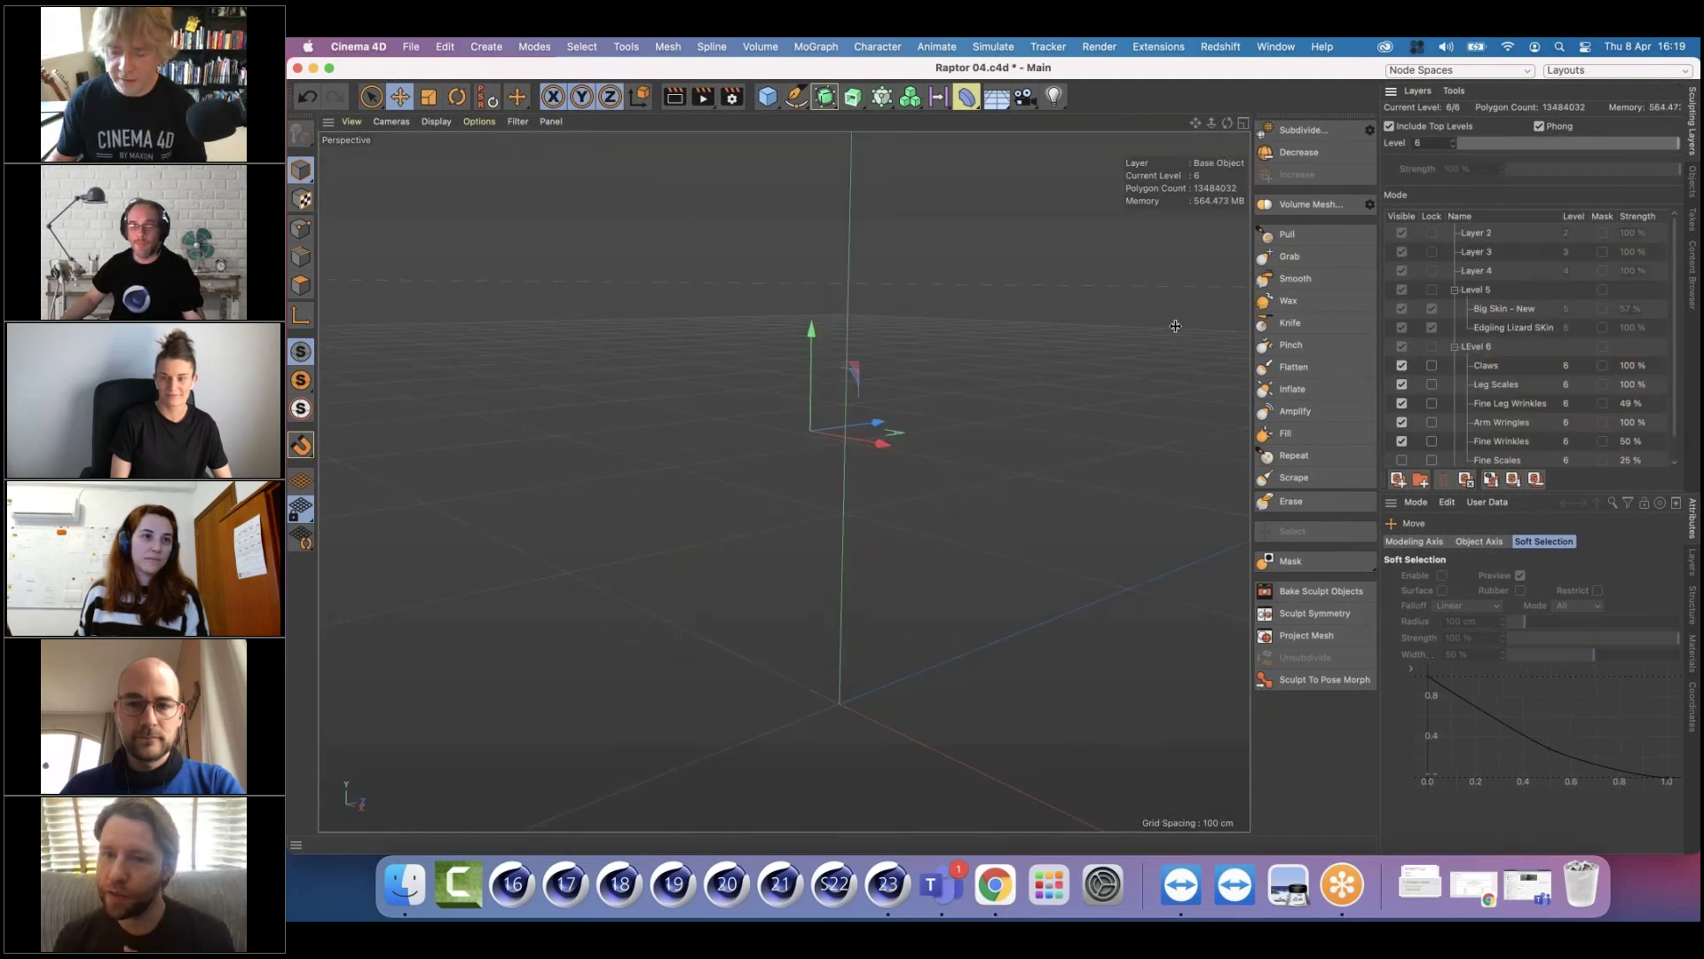
left_click_drag(1175, 326, 1172, 326)
scroll(1346, 330, "down", 2)
scroll(1346, 330, "up", 2)
scroll(1345, 331, "down", 2)
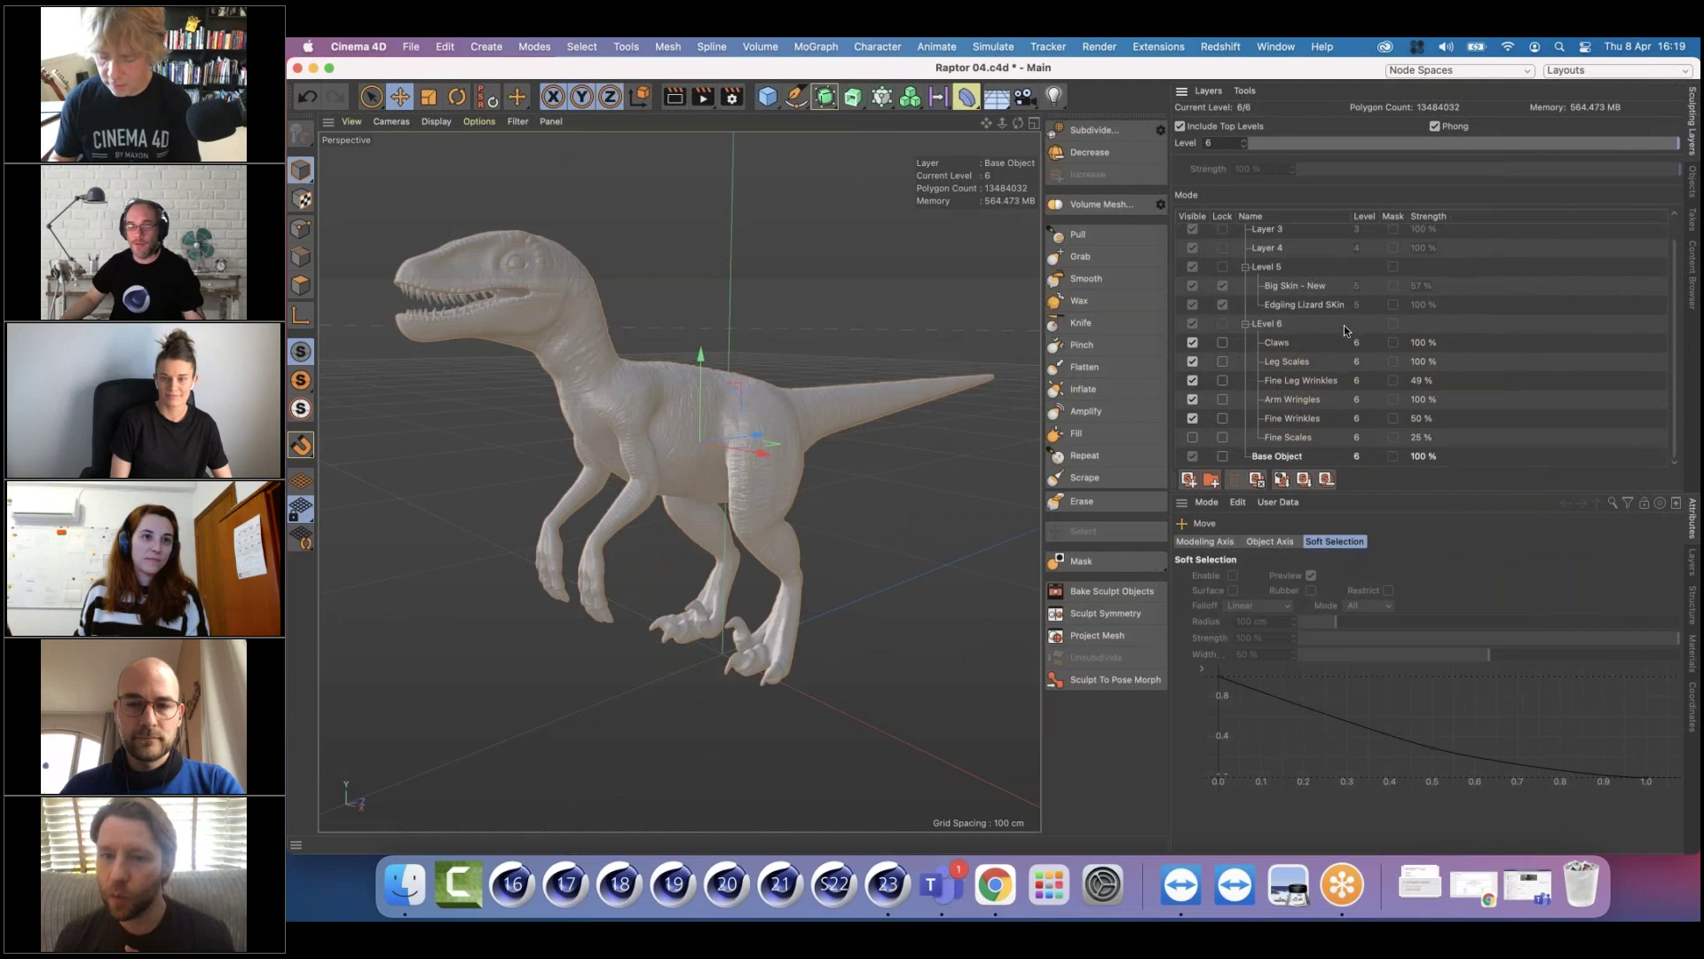
scroll(1344, 328, "up", 1)
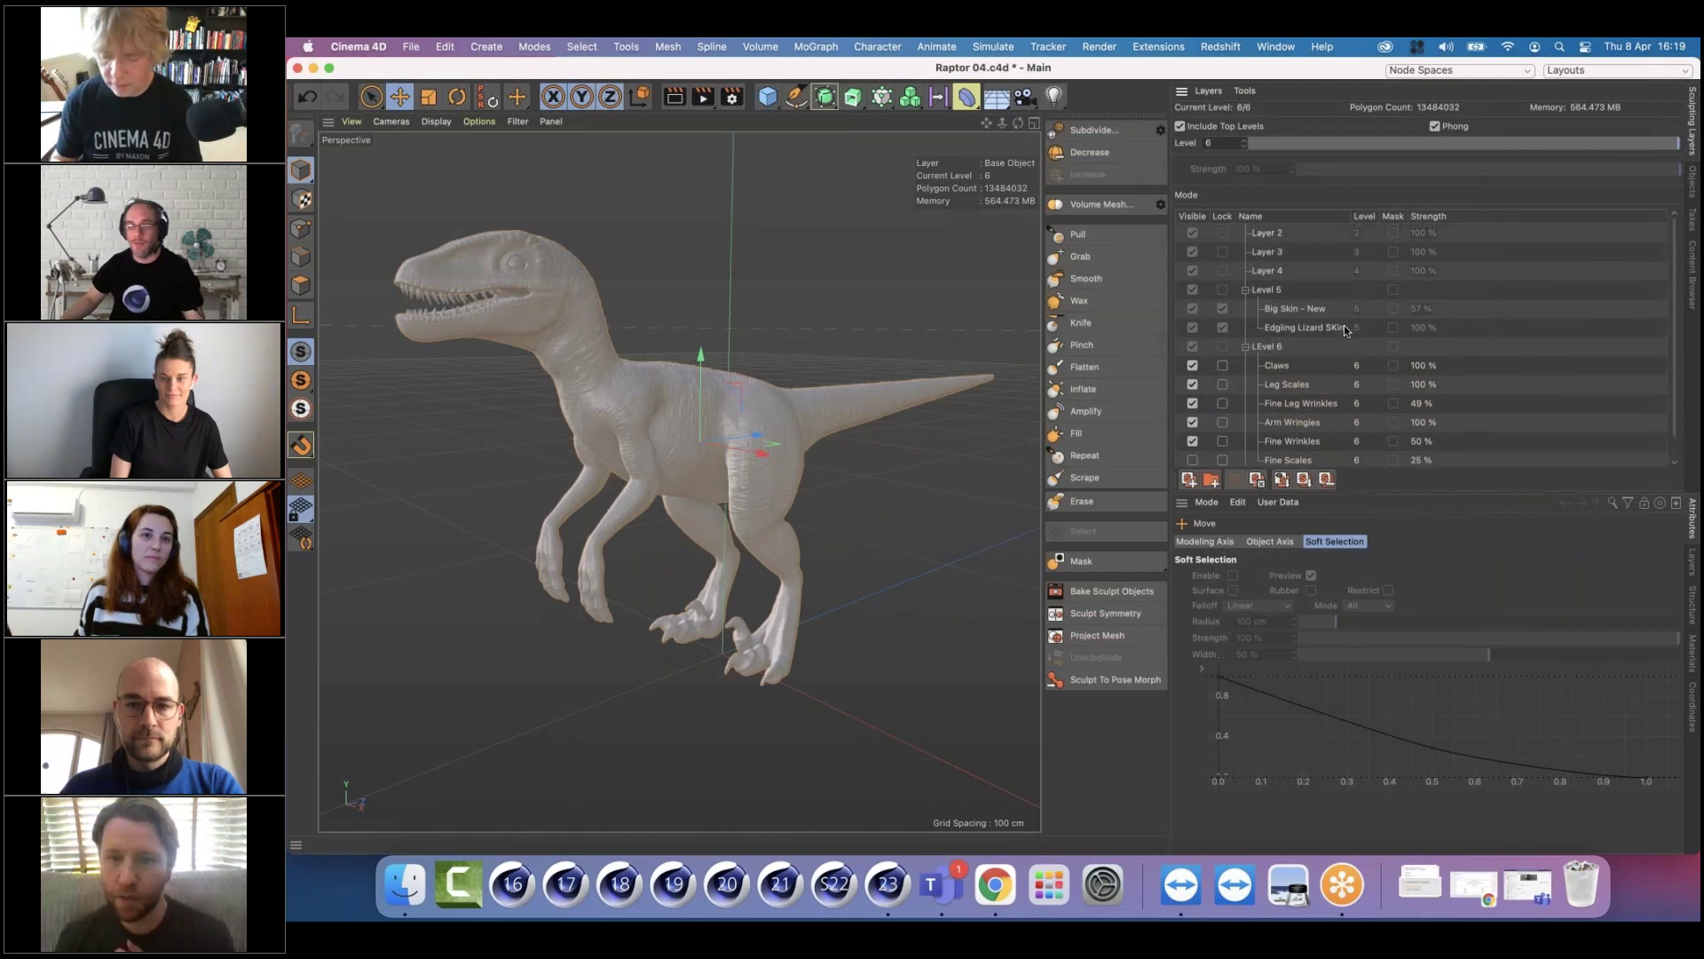
scroll(1307, 343, "down", 1)
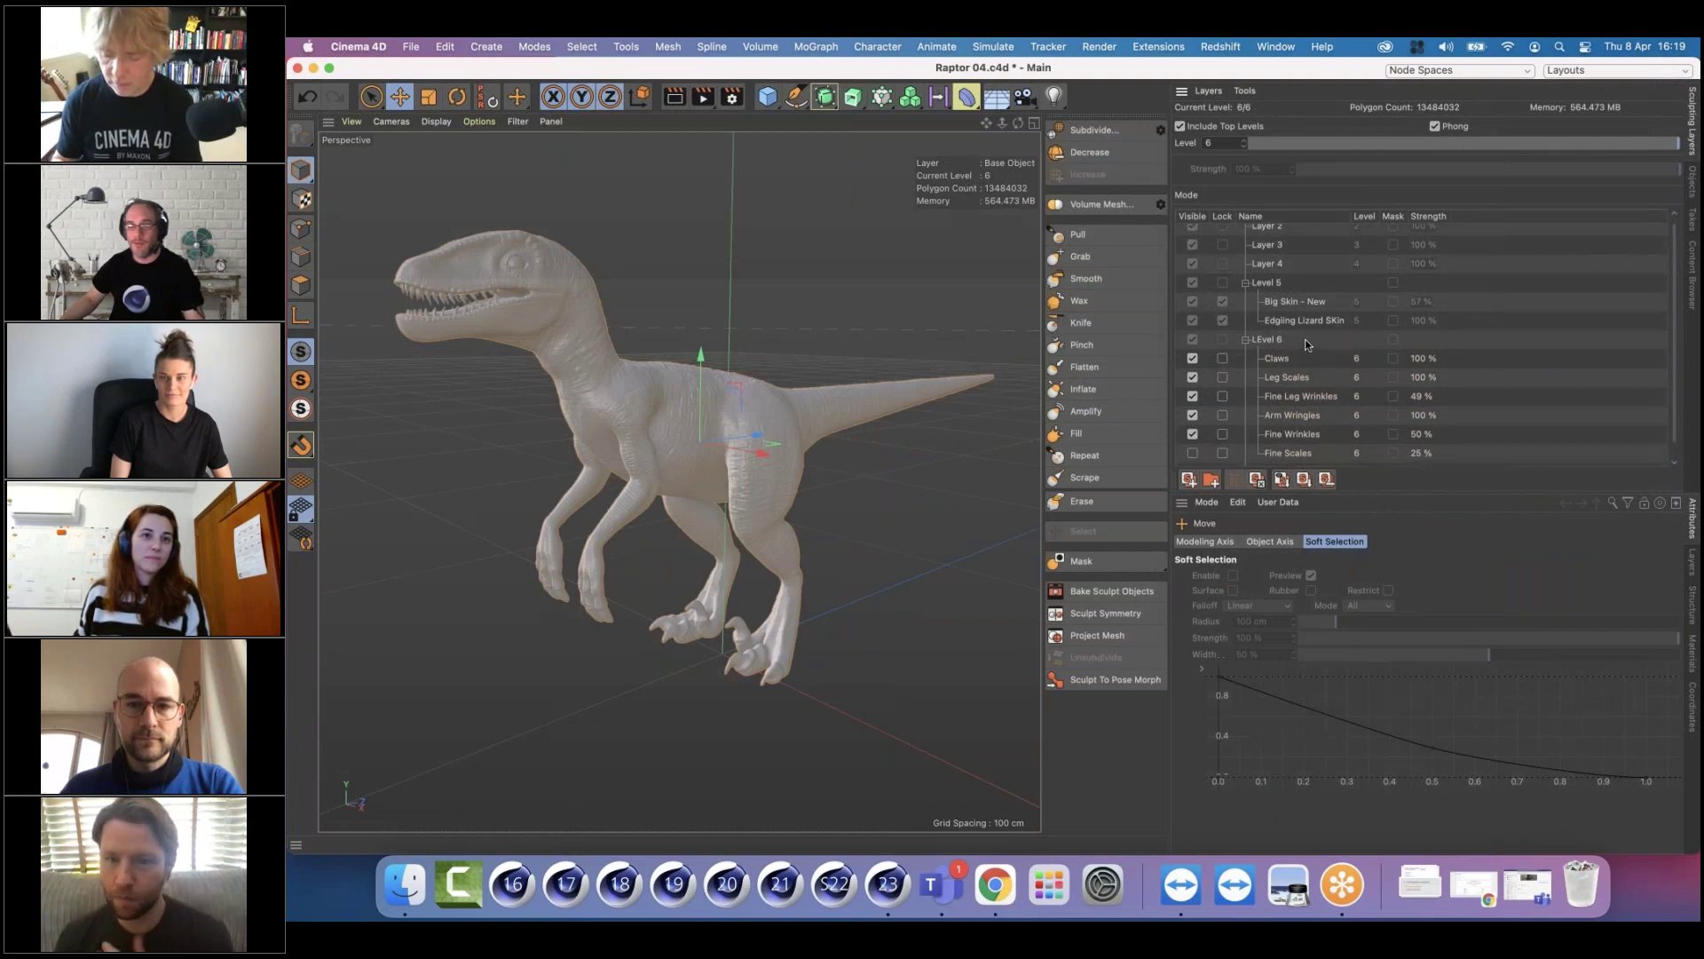
scroll(1306, 338, "up", 1)
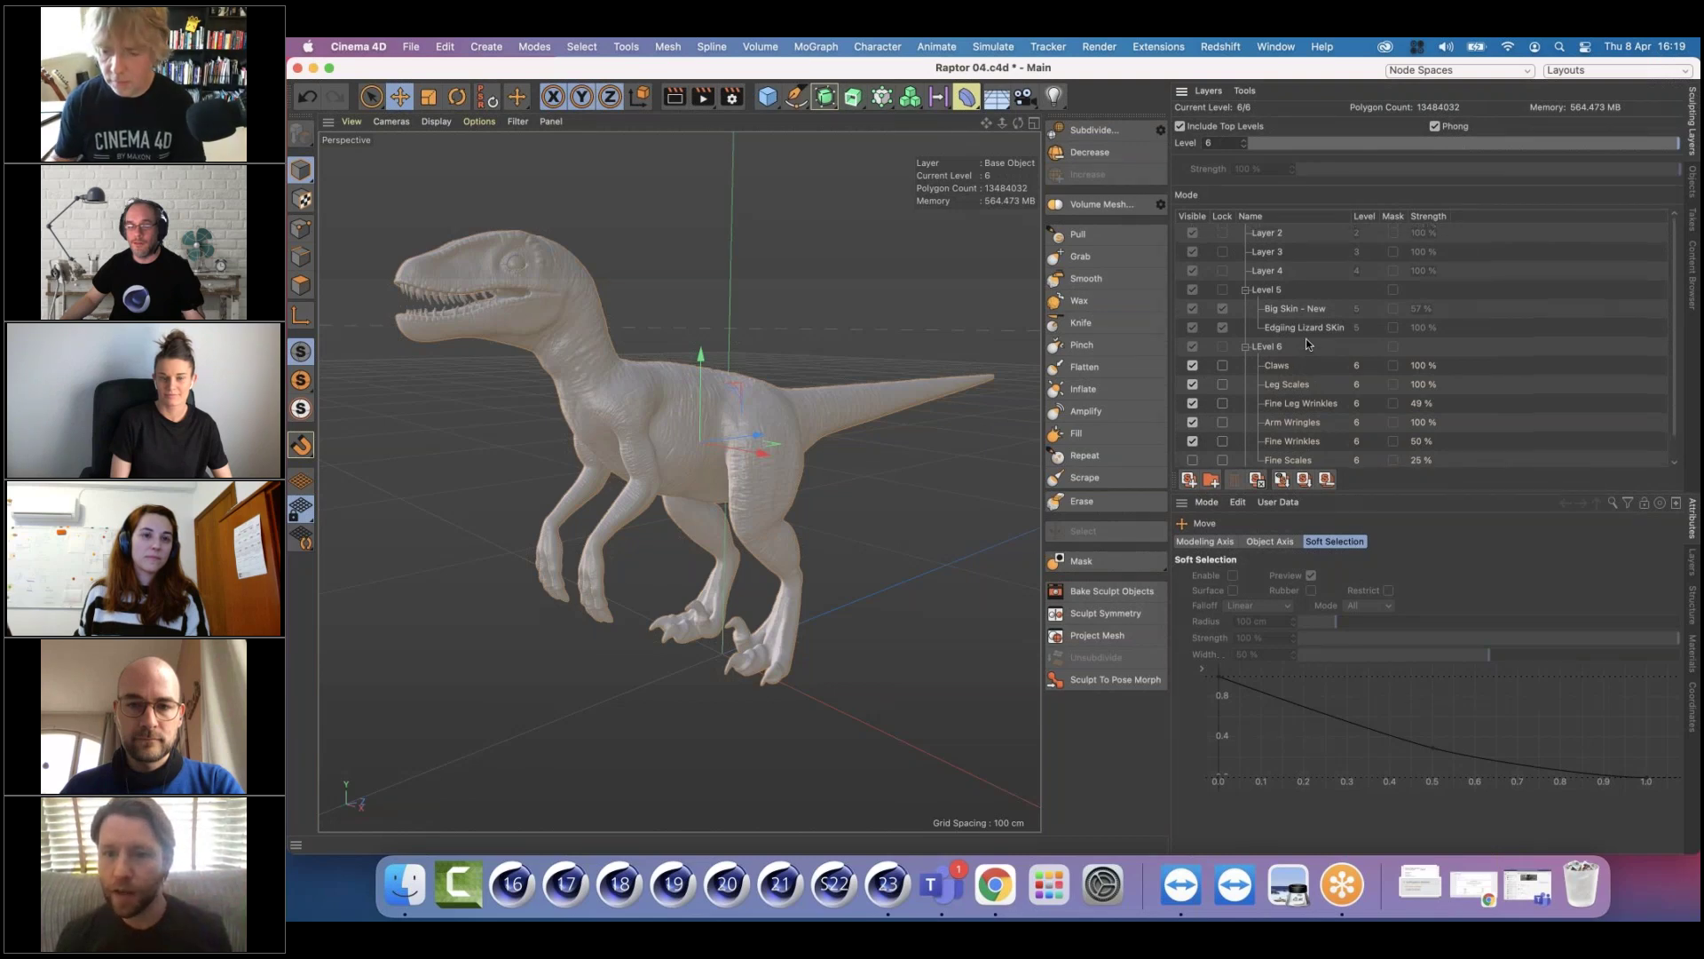
Raise the raptor's Fine Wrinkles layer strength to 94 % while viewing the skin on its flank up close
left_click(1303, 407)
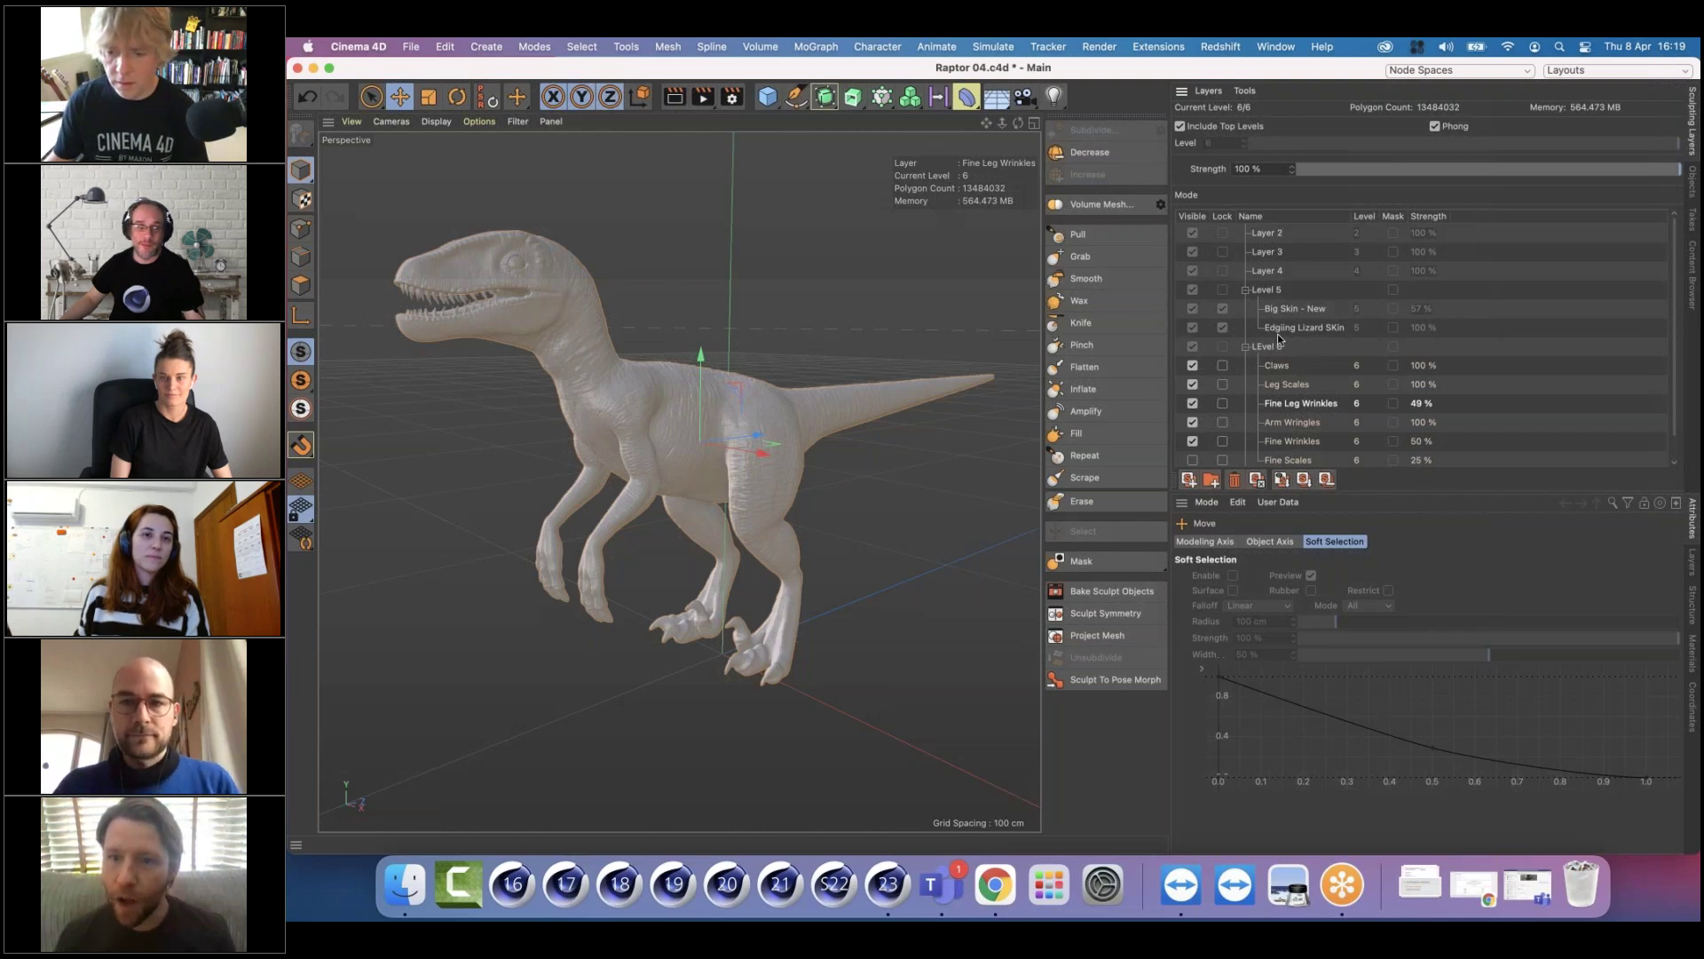
left_click(1270, 441)
scroll(1269, 441, "down", 1)
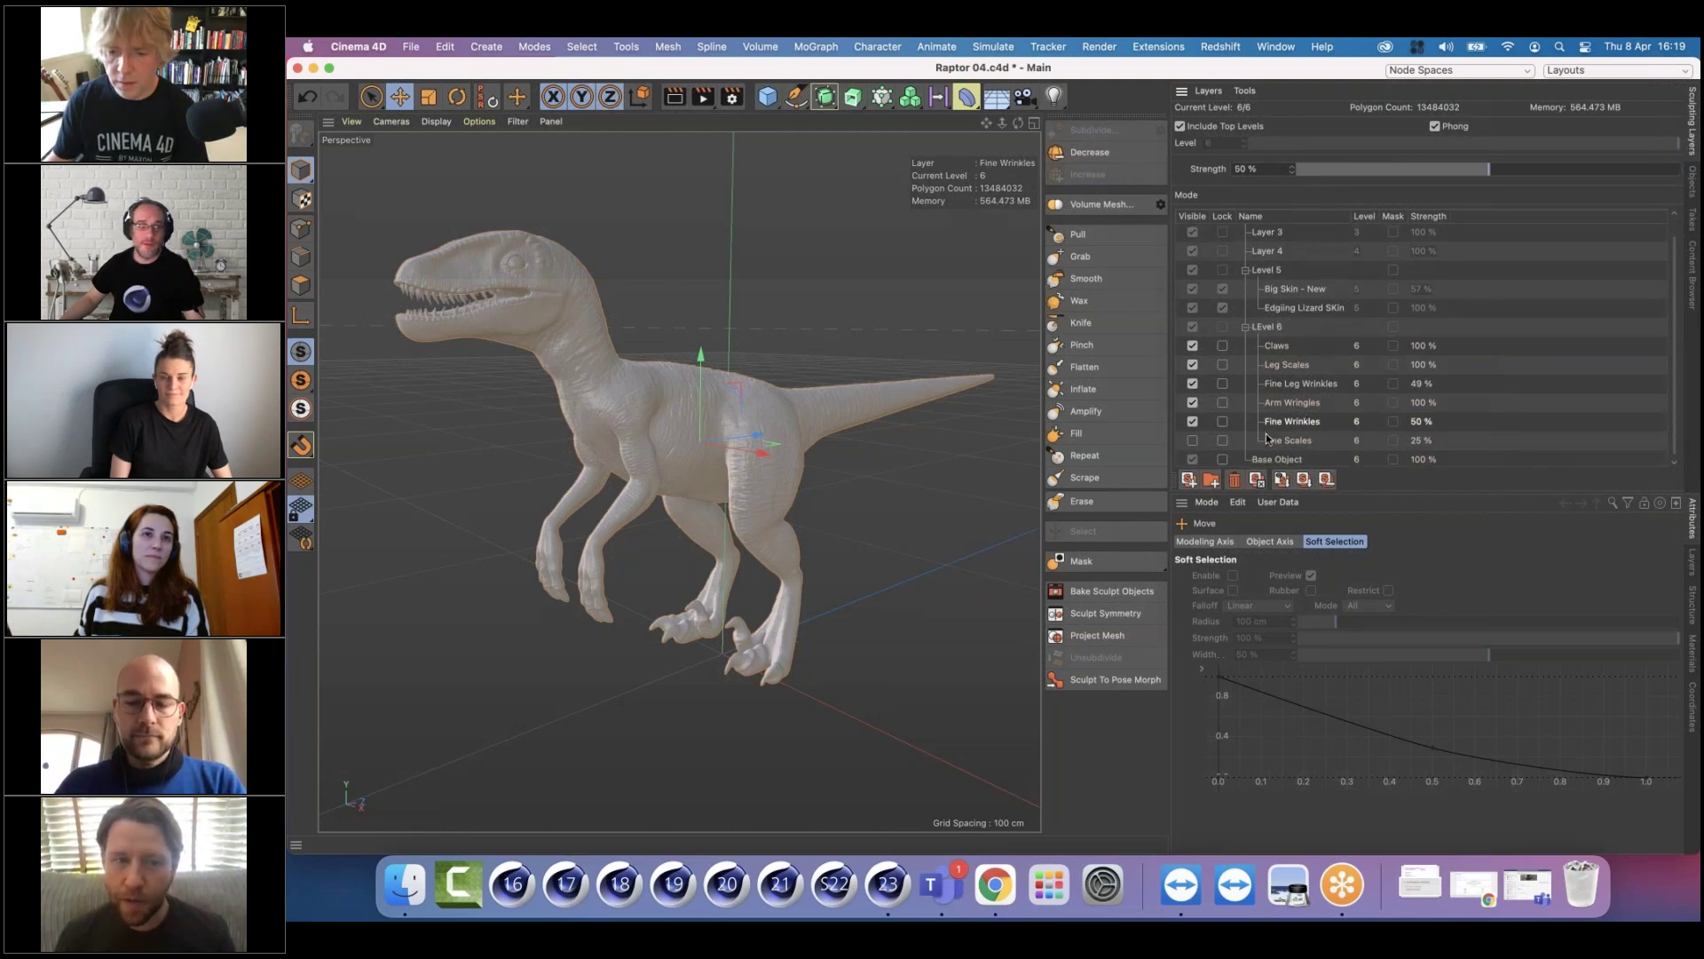
right_click_drag(679, 412, 800, 385, "alt")
left_click_drag(826, 403, 701, 268, "alt")
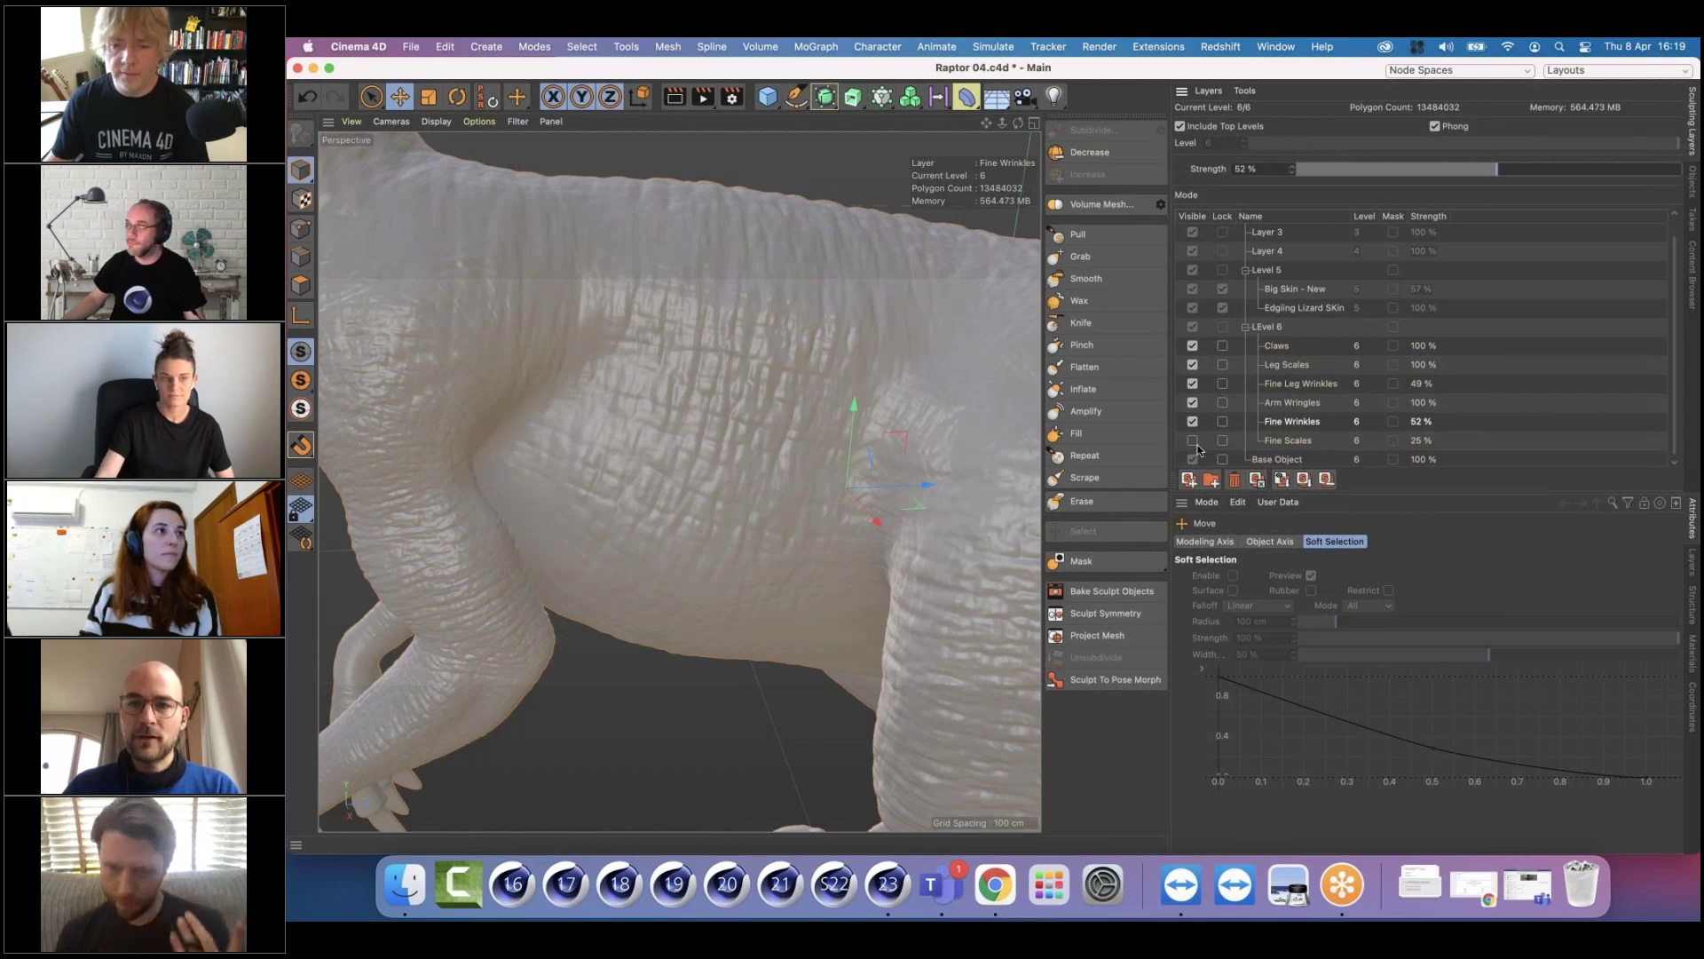
left_click_drag(1496, 169, 1658, 169)
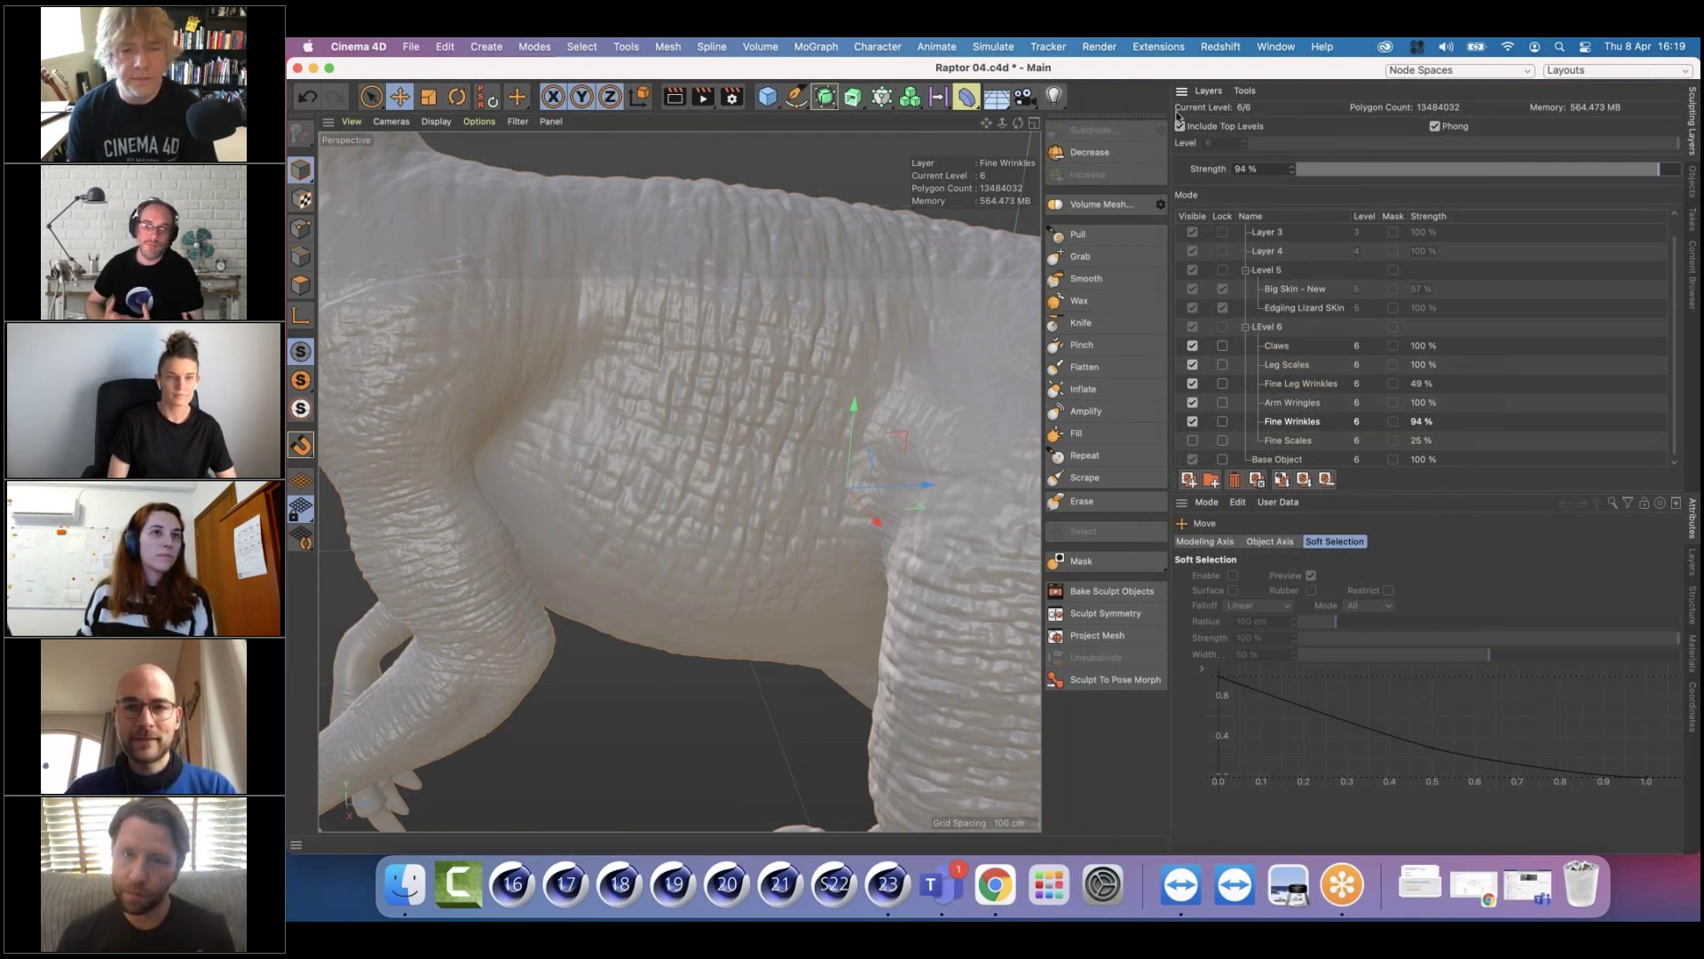
Return to the Untitled 2 project and display the sculpted sphere's polygon lines over its shading
left_click(1279, 53)
left_click(1285, 577)
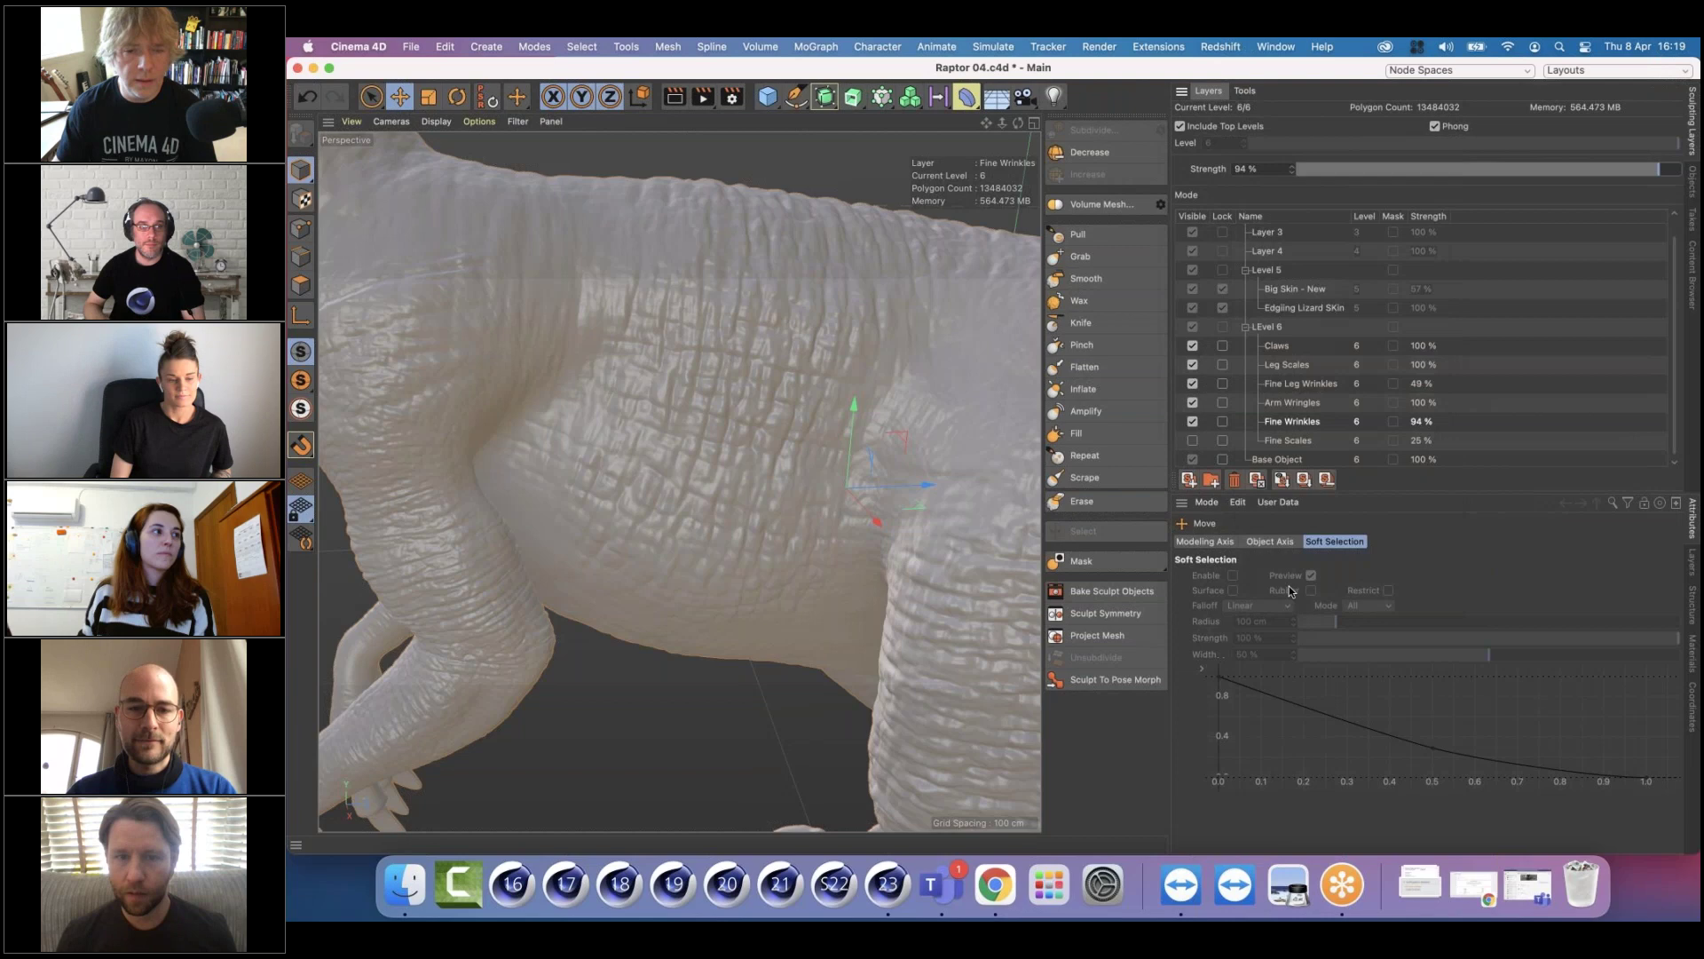
right_click_drag(697, 489, 772, 490, "alt")
mouse_move(772, 491)
left_mouse_down("alt")
mouse_move(834, 540)
mouse_move(740, 462)
left_mouse_up("alt")
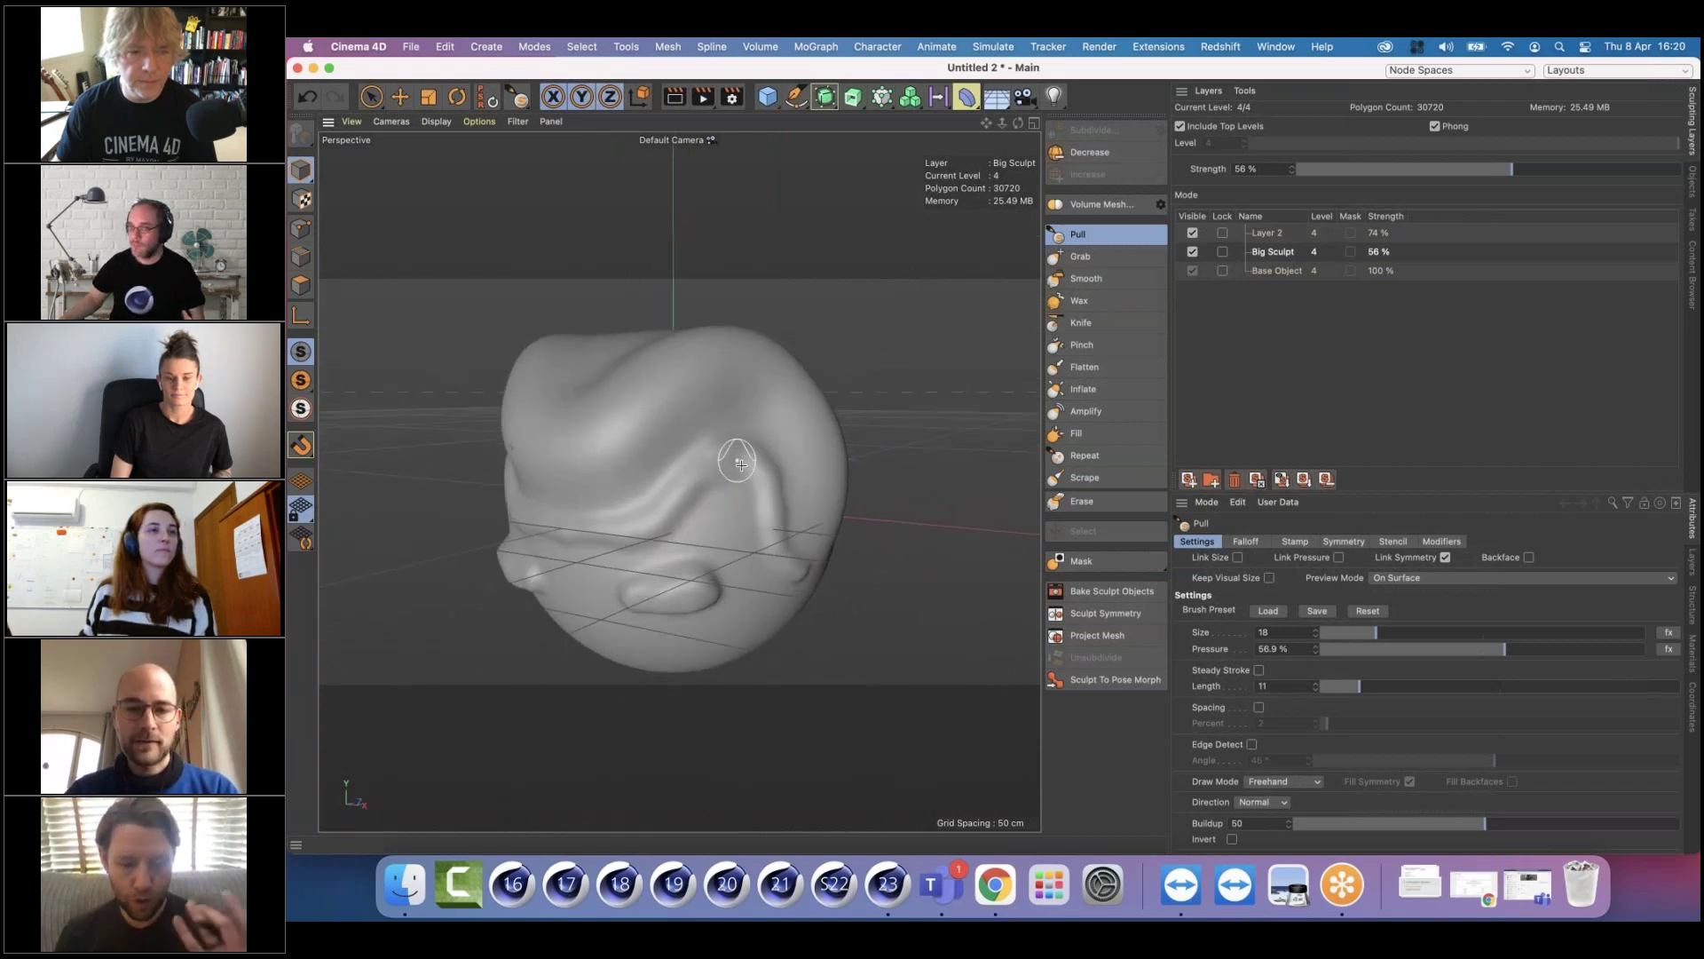
key("n")
key("b")
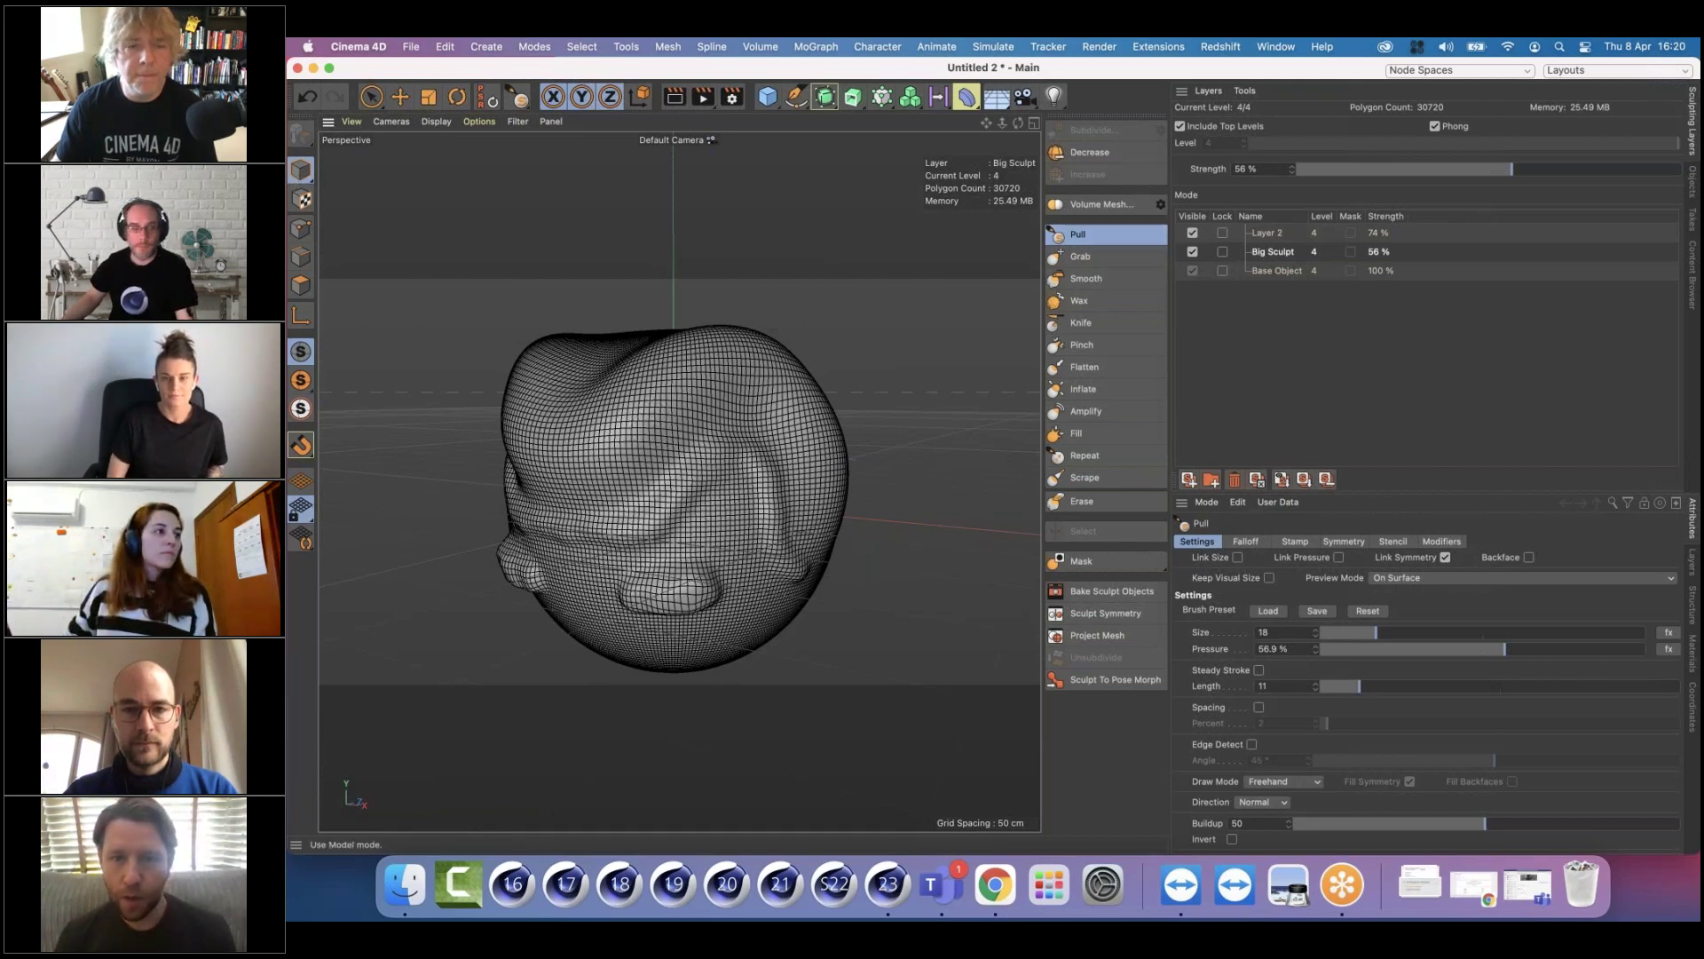
Subdivide the sphere's base object up to sculpt level 7
left_click(1276, 234)
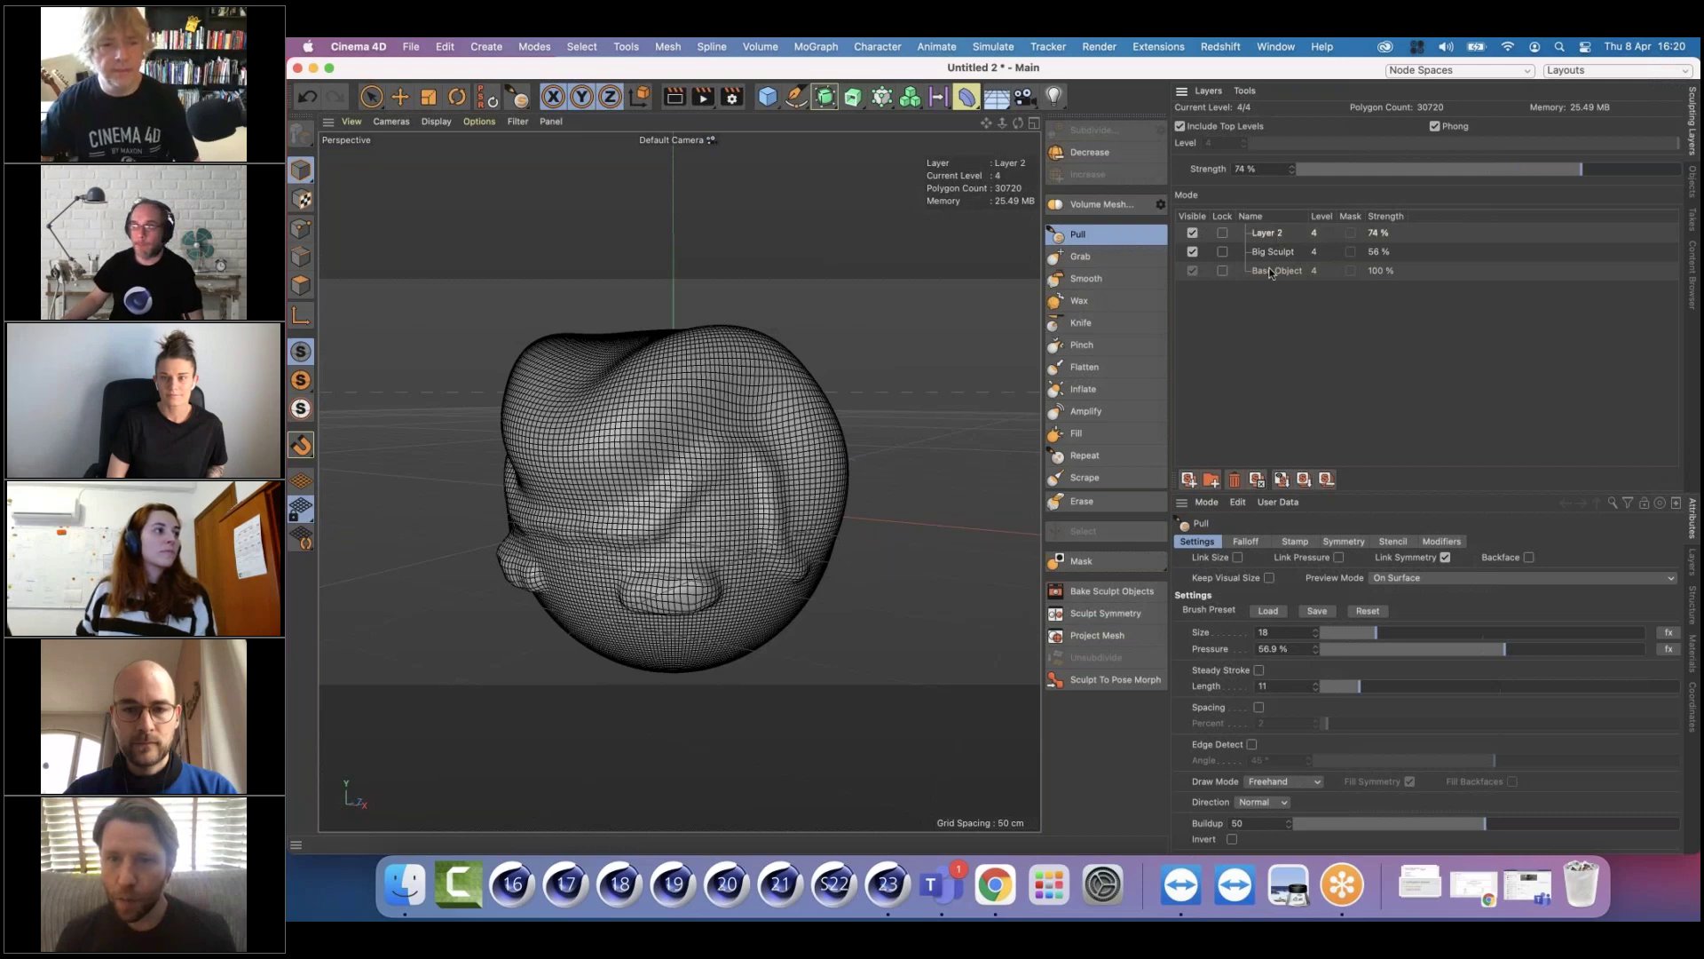
left_click(1271, 272)
left_click(1104, 133)
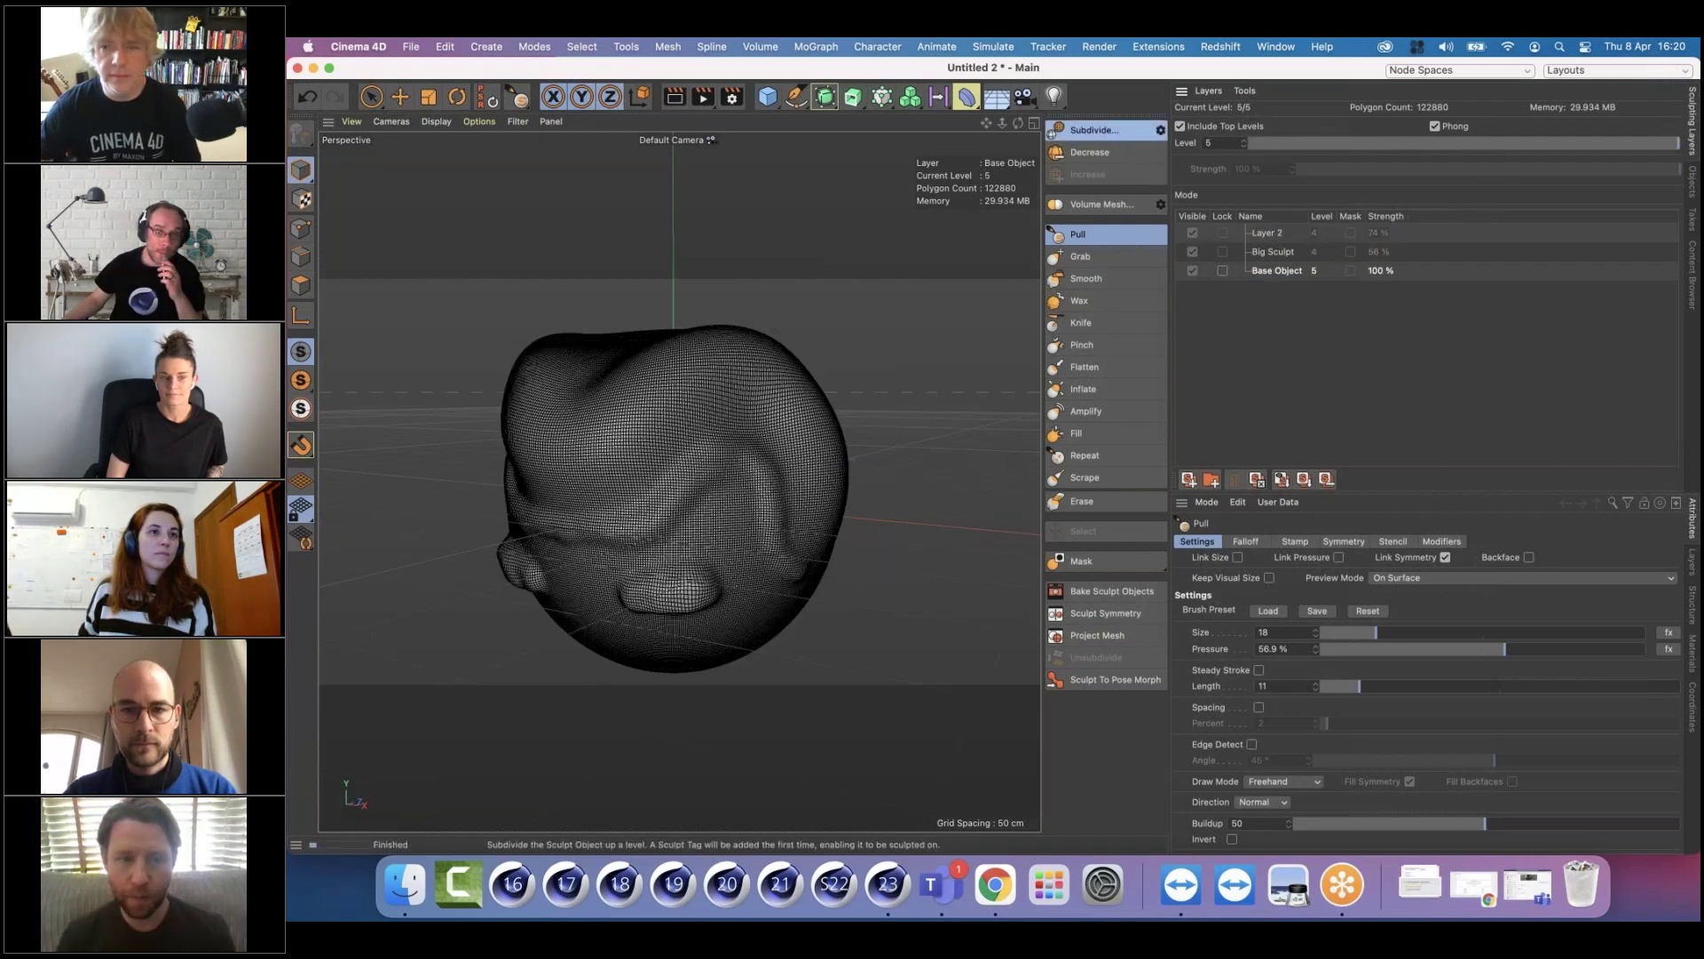
left_click(1104, 133)
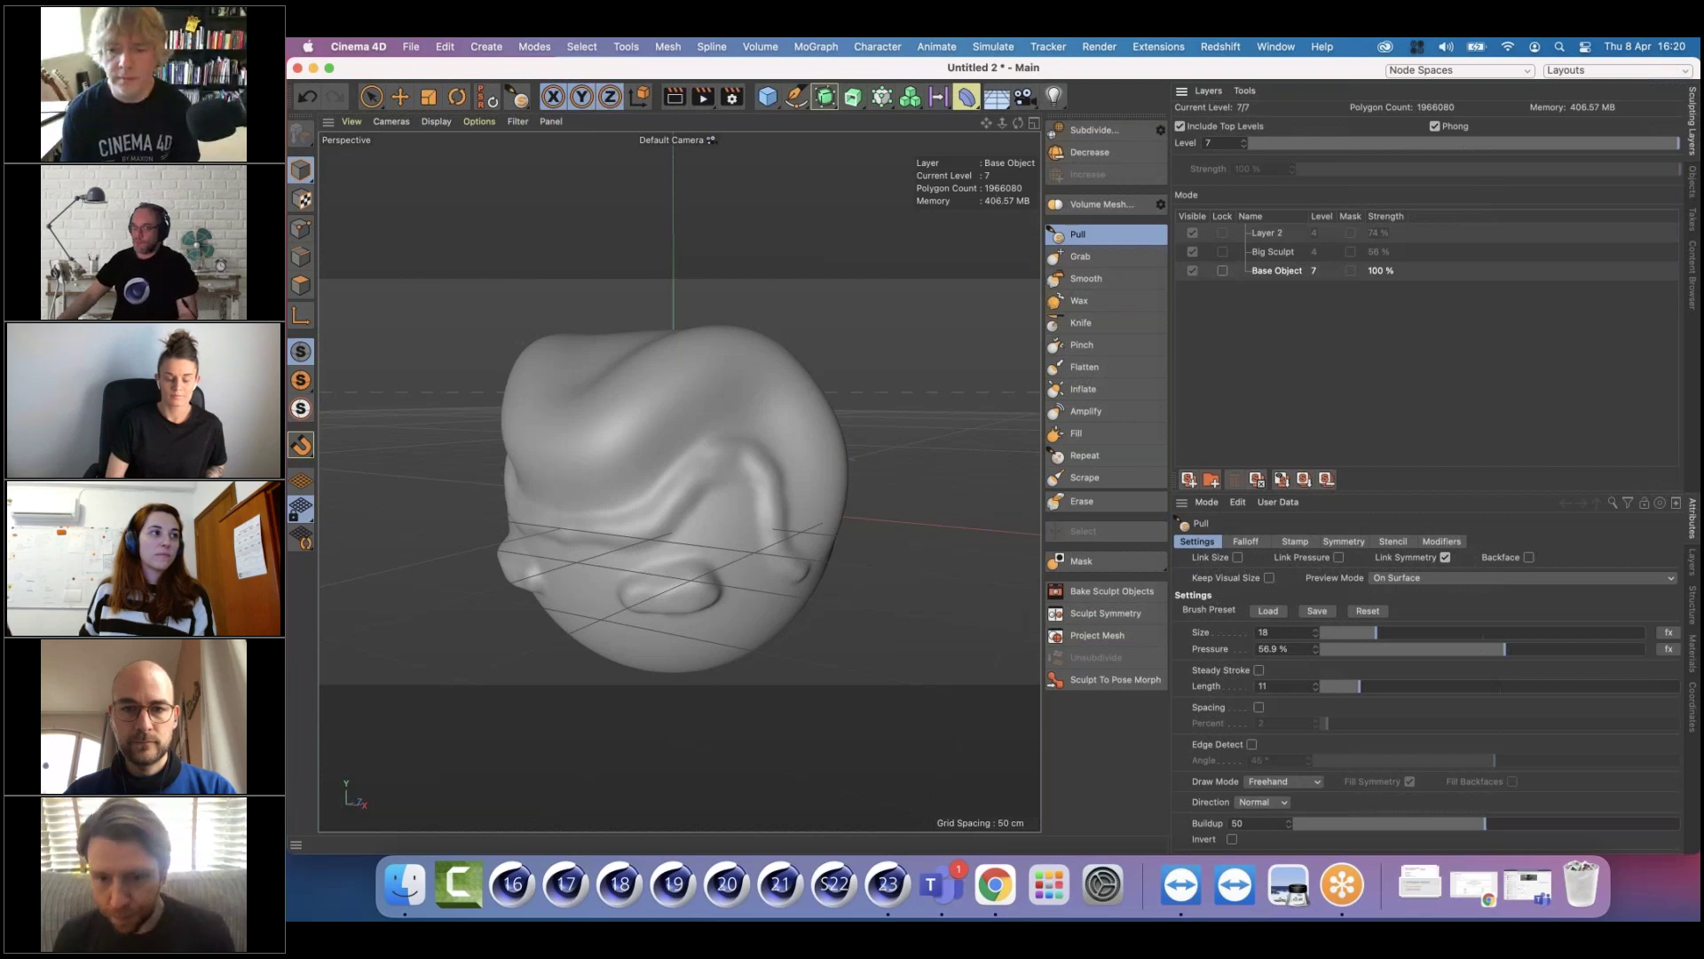
Add a sculpt layer at level 7 and sculpt a mirrored winding ridge into the upper crease
left_click(1189, 480)
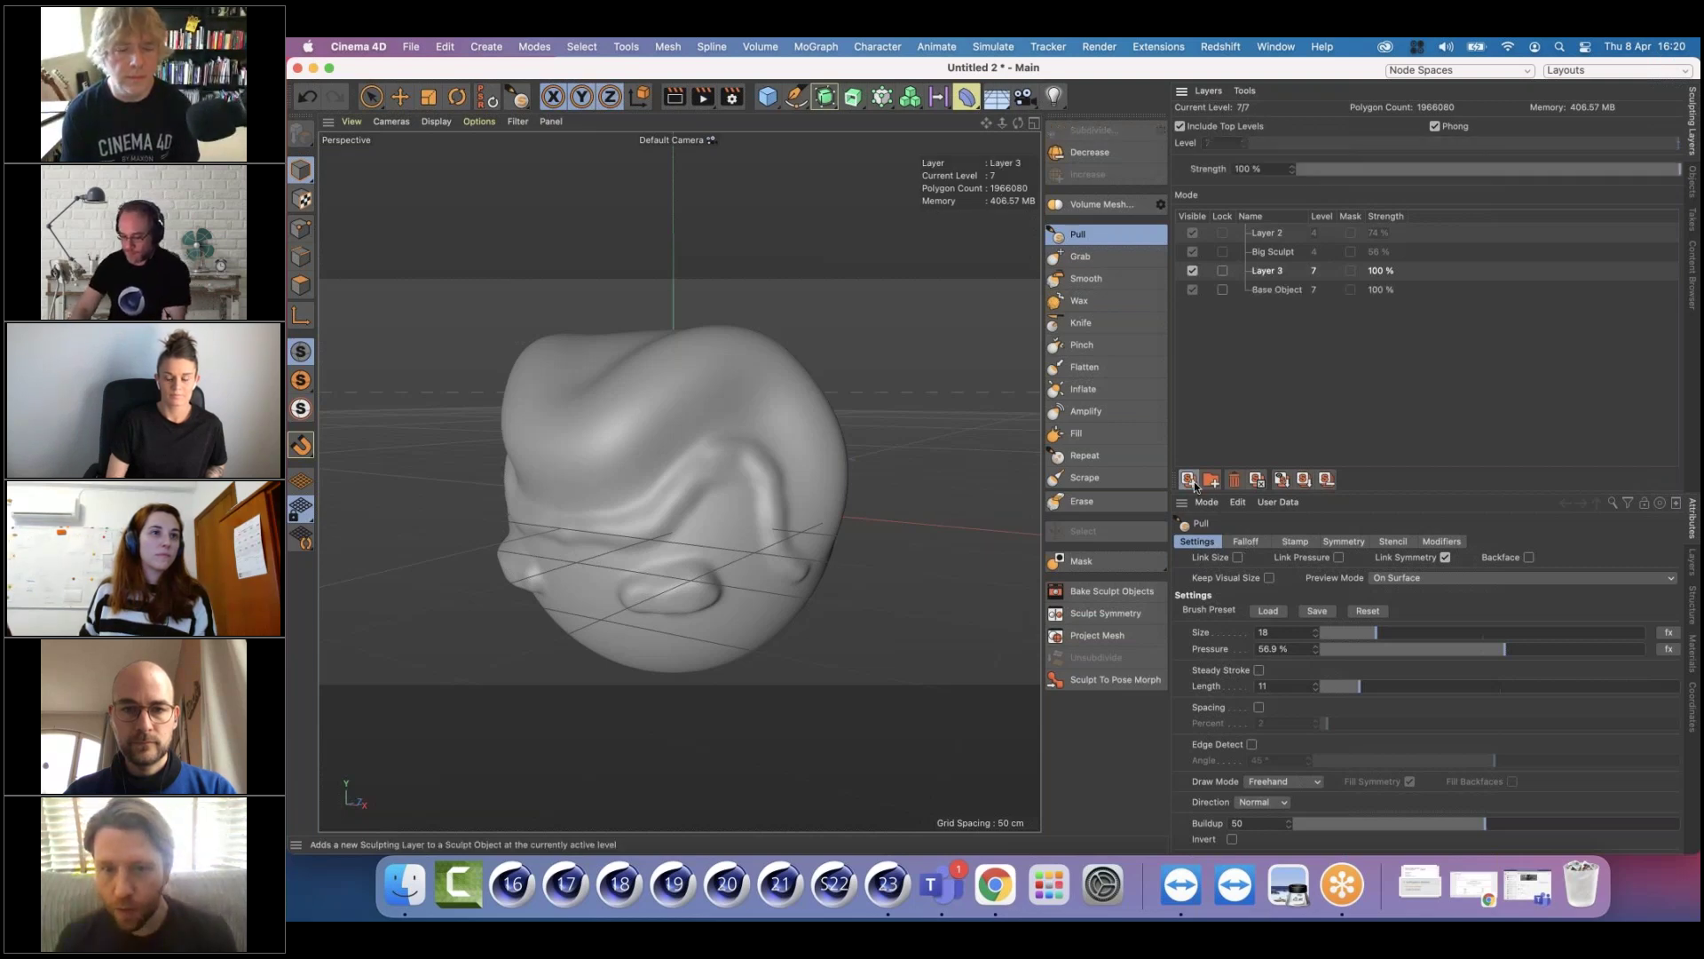
mouse_move(636, 391)
left_mouse_down()
mouse_move(627, 417)
mouse_move(636, 384)
mouse_move(551, 439)
left_mouse_up()
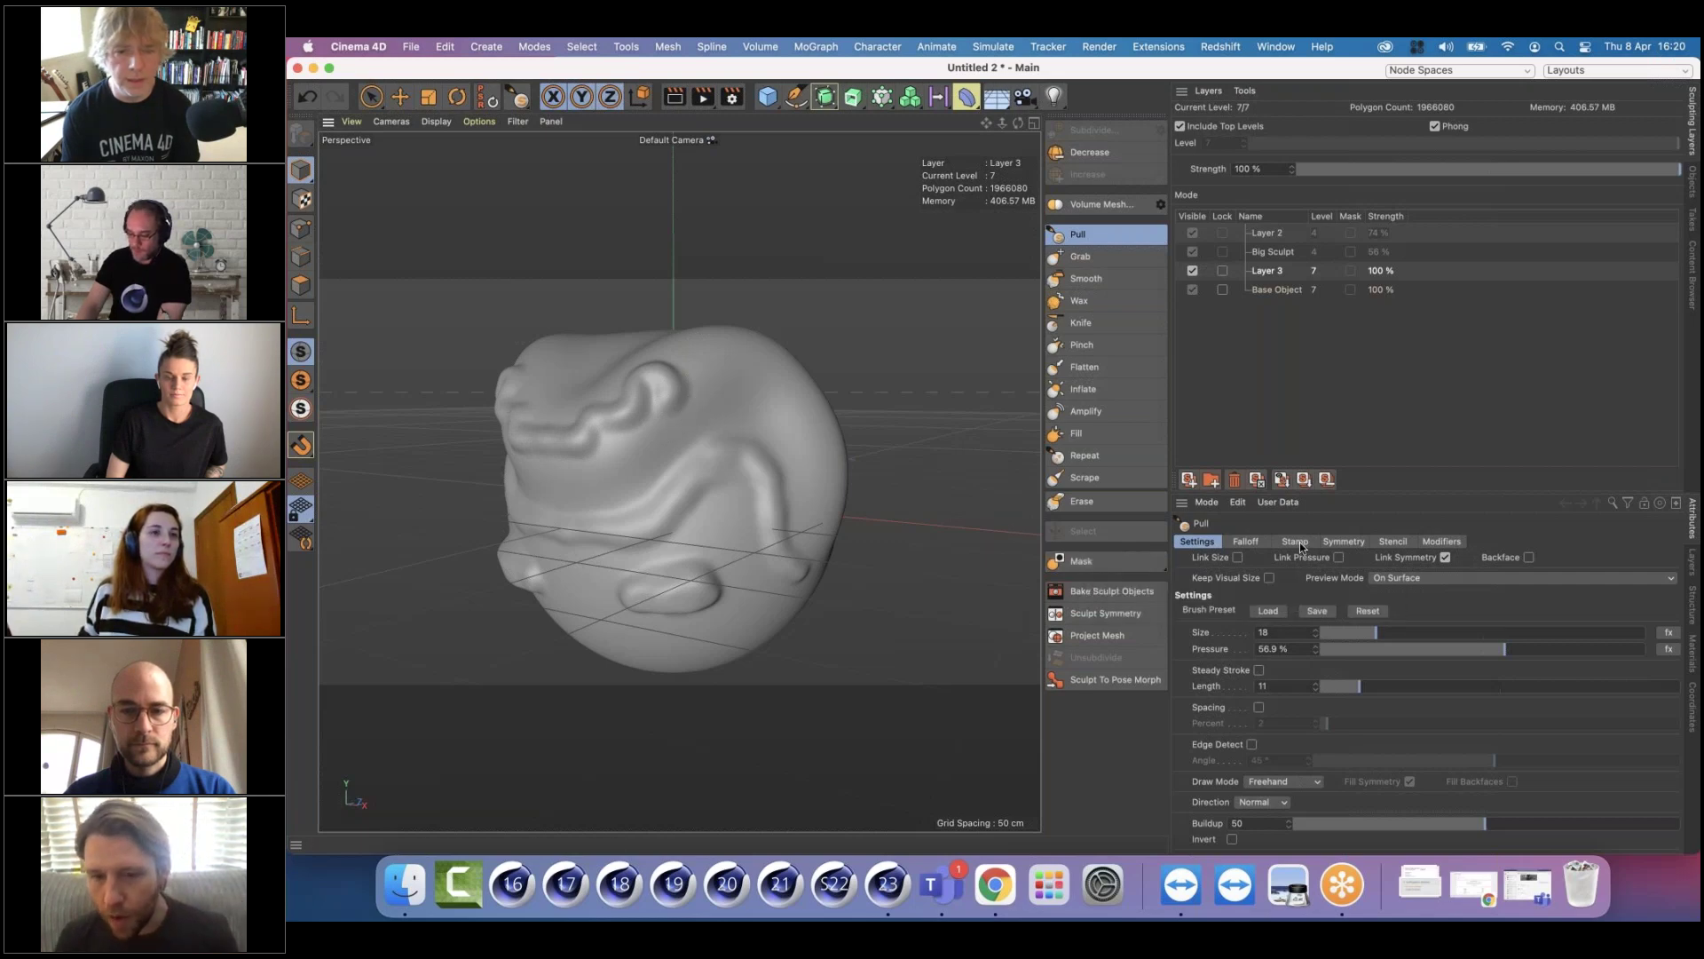
Load the skin_01 preset from the sculpt brush preset library into the Pull brush
left_click(1268, 611)
scroll(1272, 502, "down", 5)
scroll(1273, 502, "down", 4)
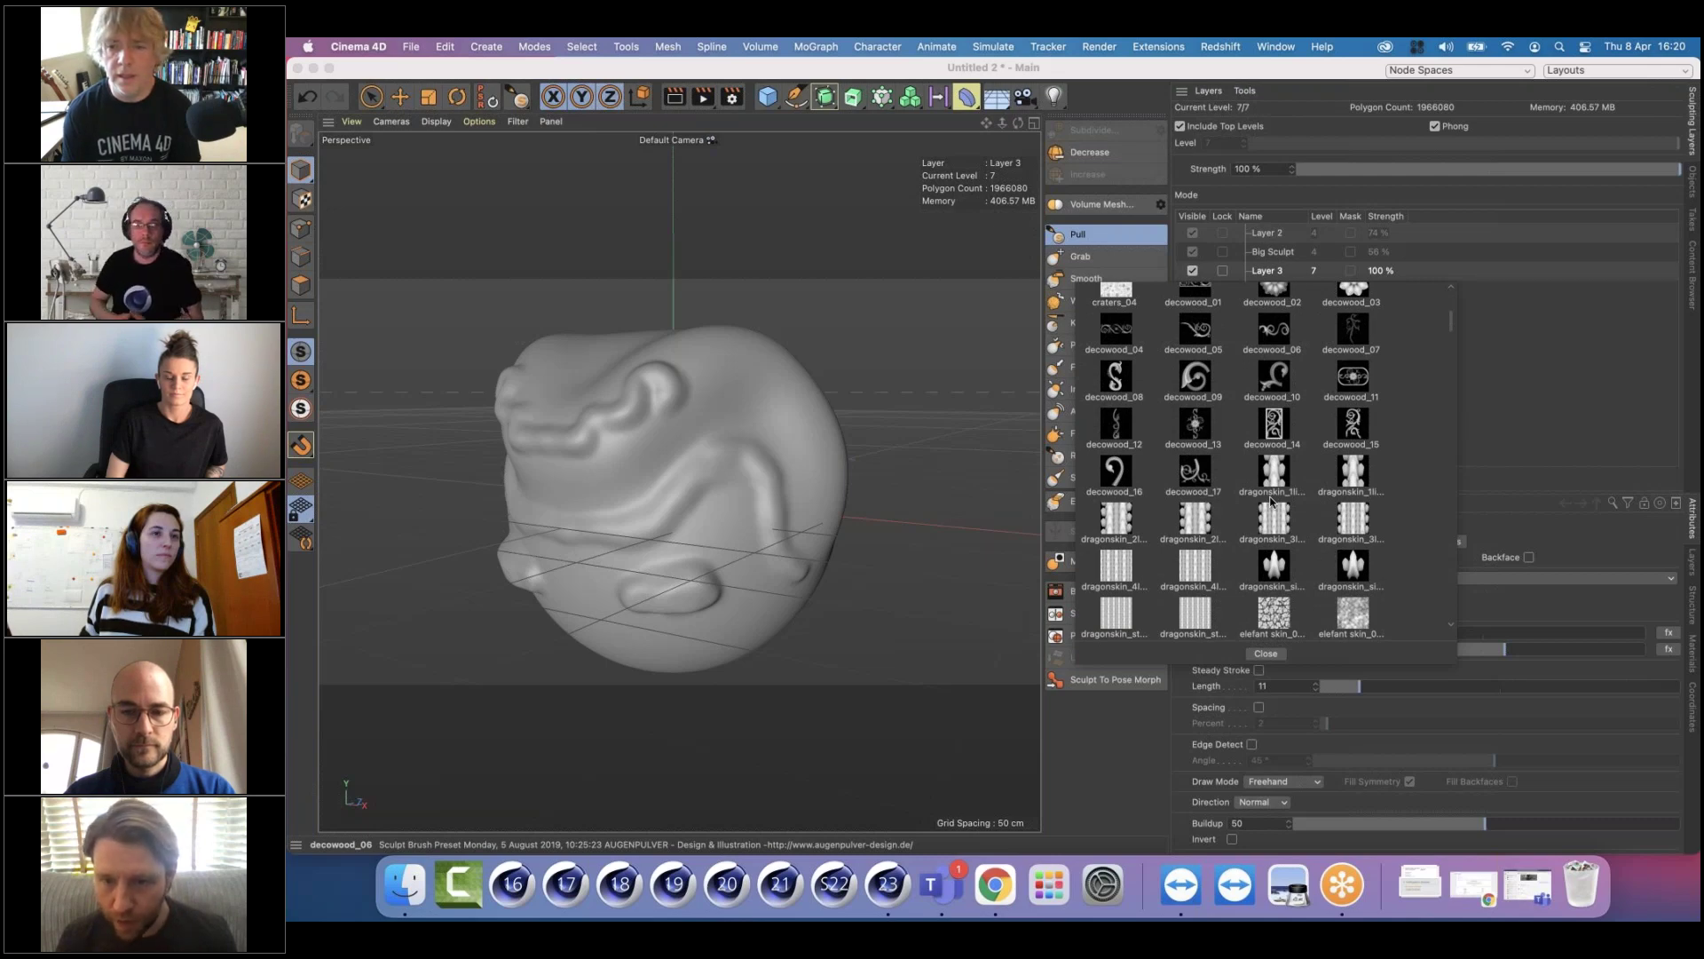
scroll(1273, 502, "down", 1)
scroll(1273, 503, "down", 3)
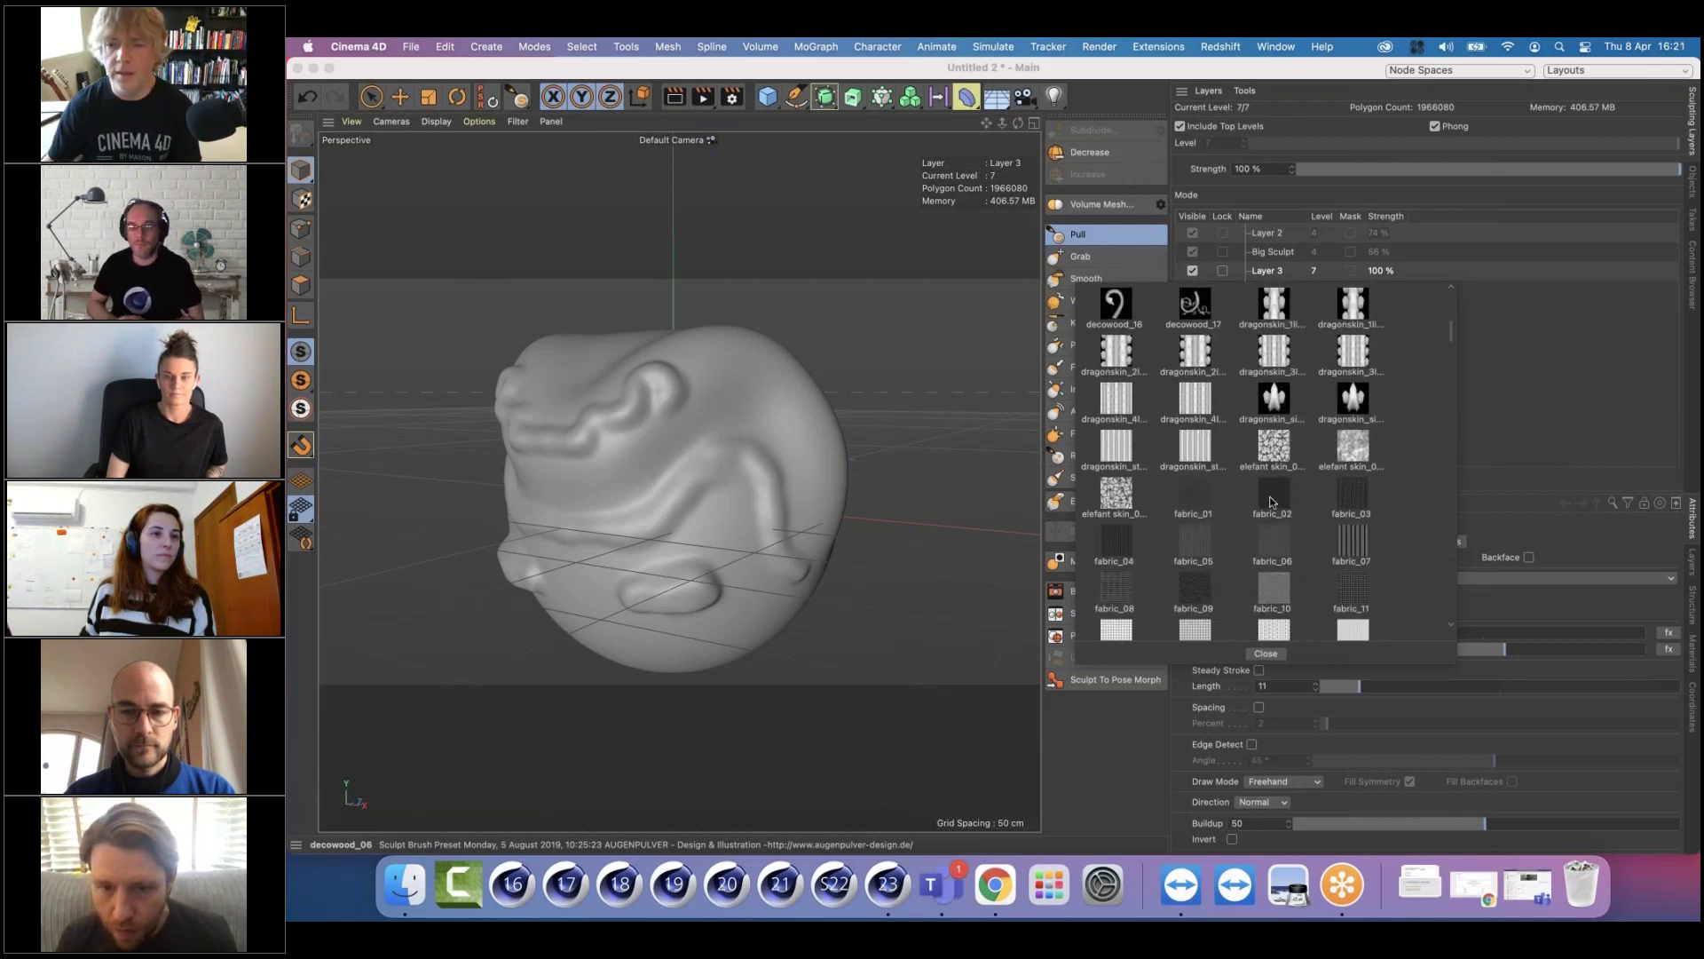
scroll(1272, 502, "down", 12)
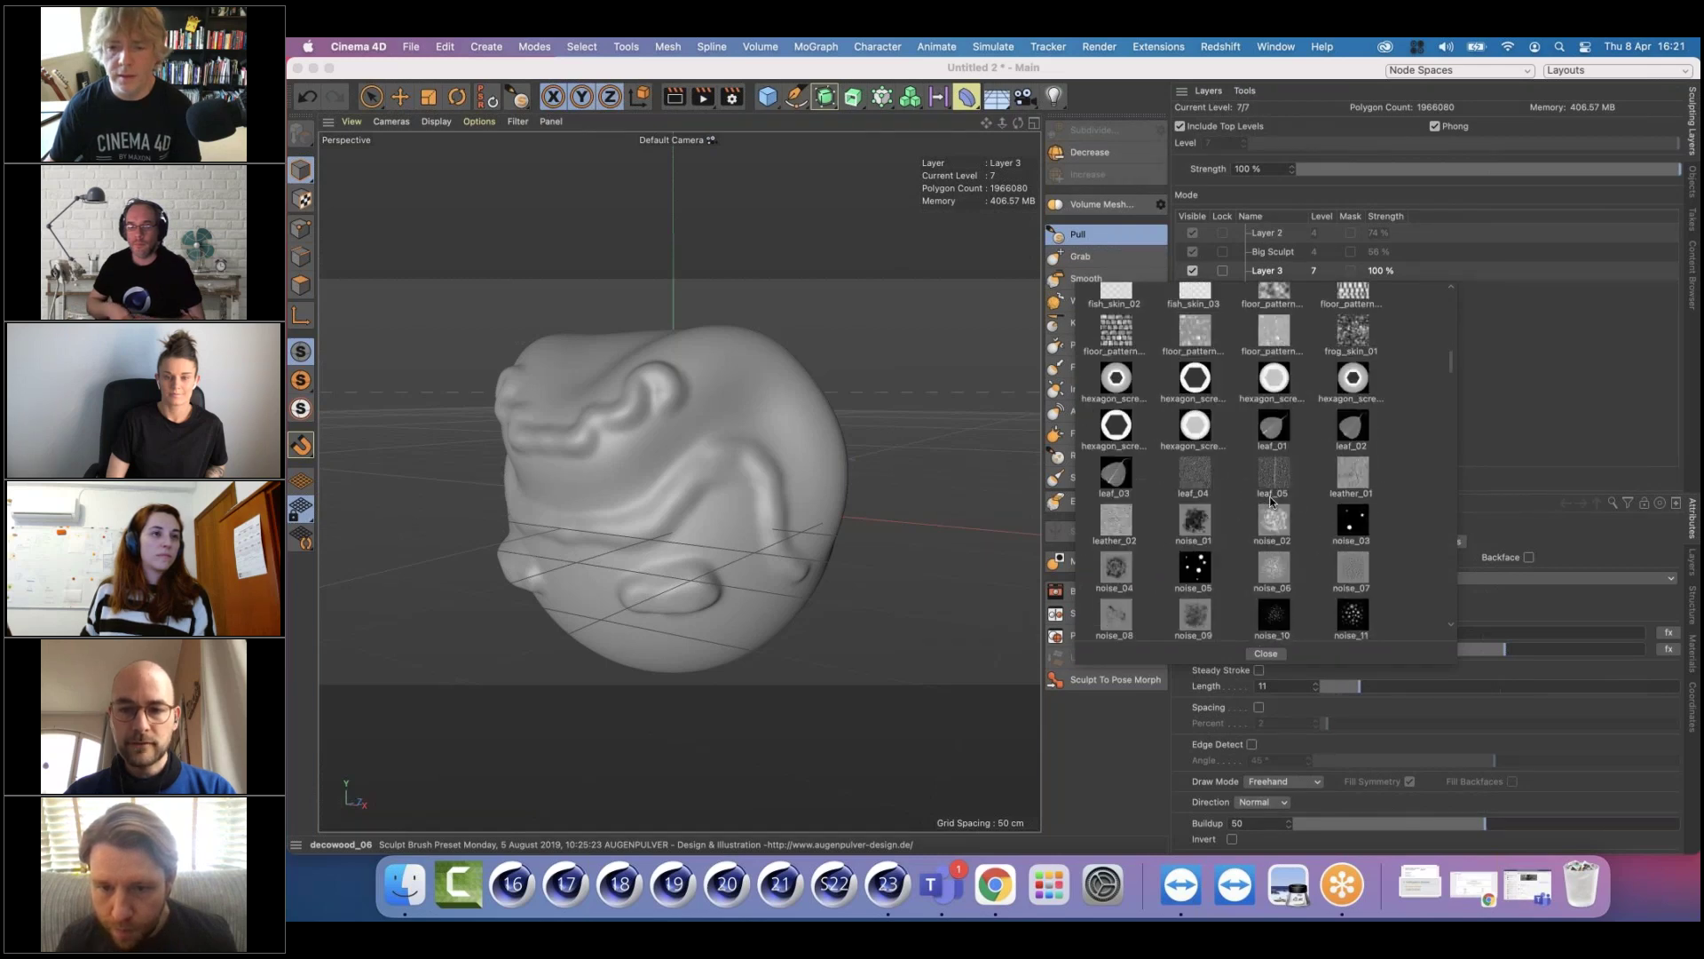
scroll(1269, 497, "up", 6)
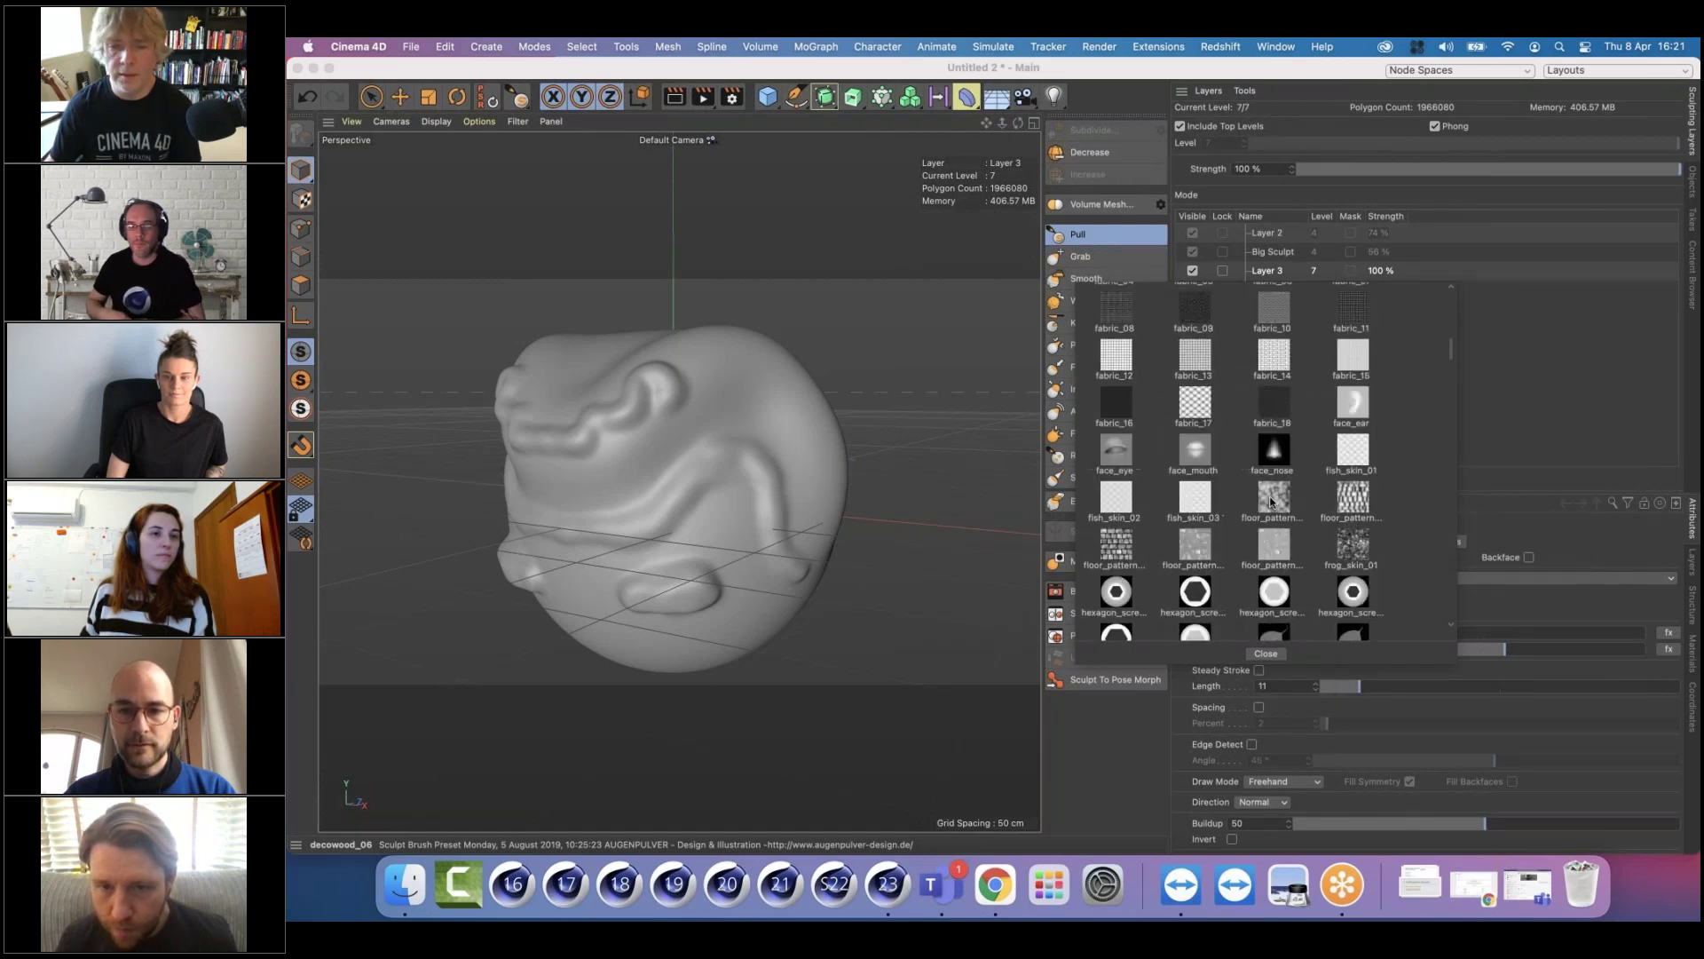
scroll(1271, 503, "down", 12)
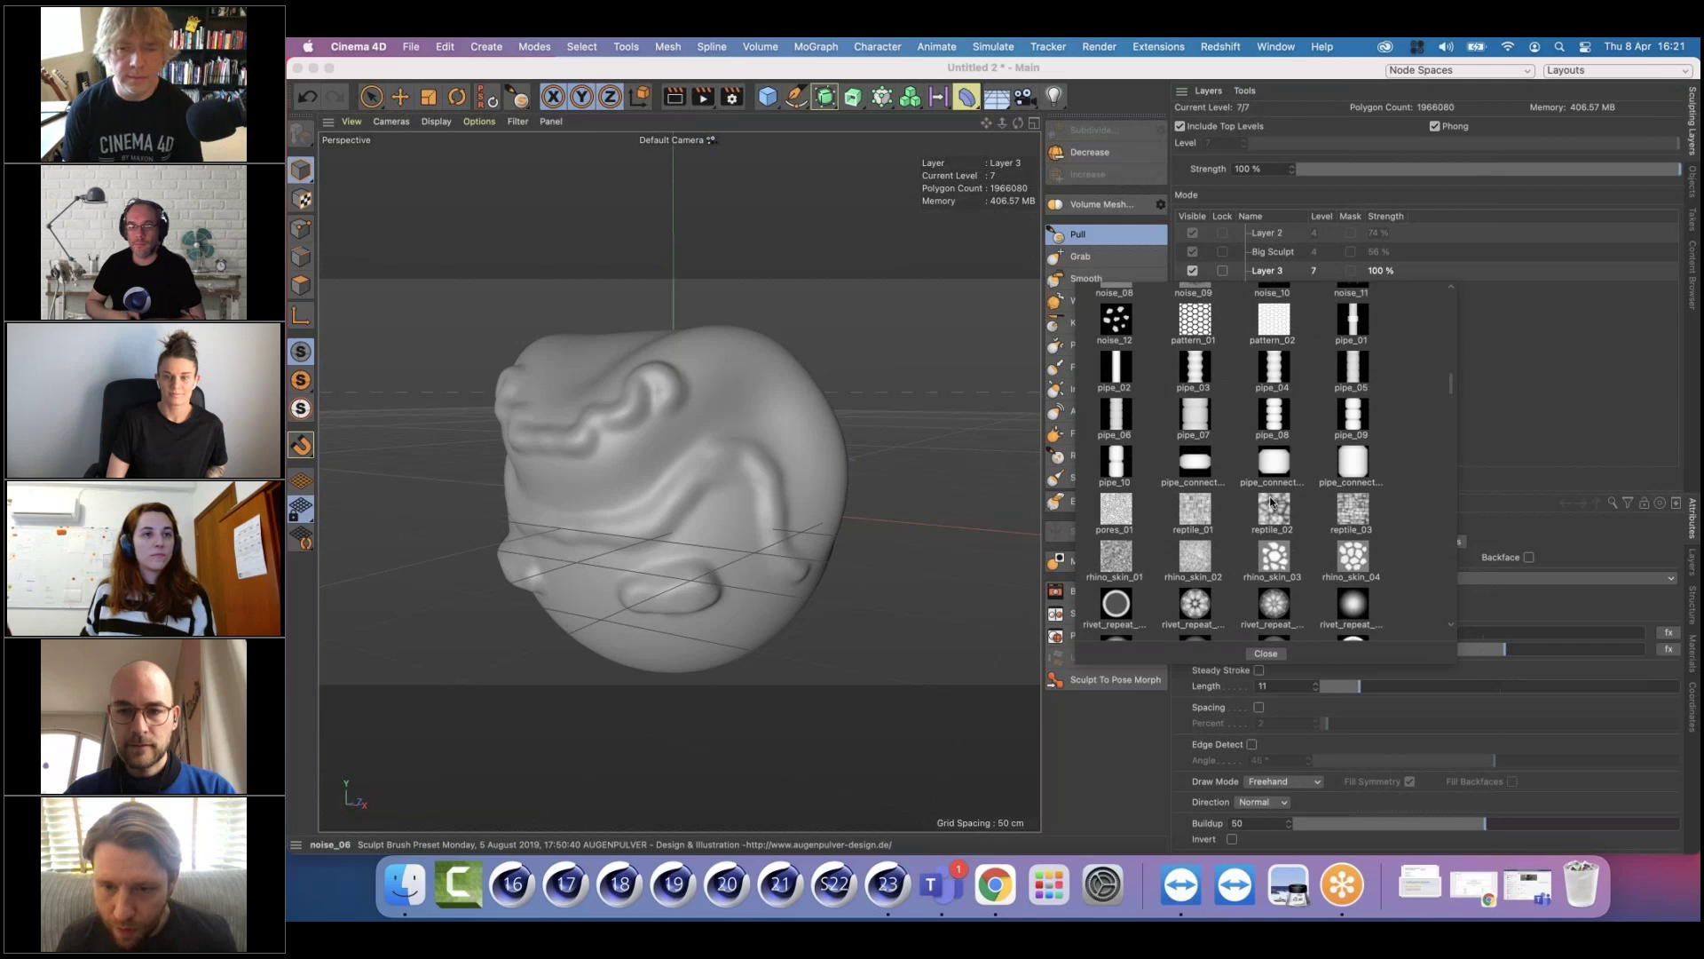
scroll(1271, 502, "down", 3)
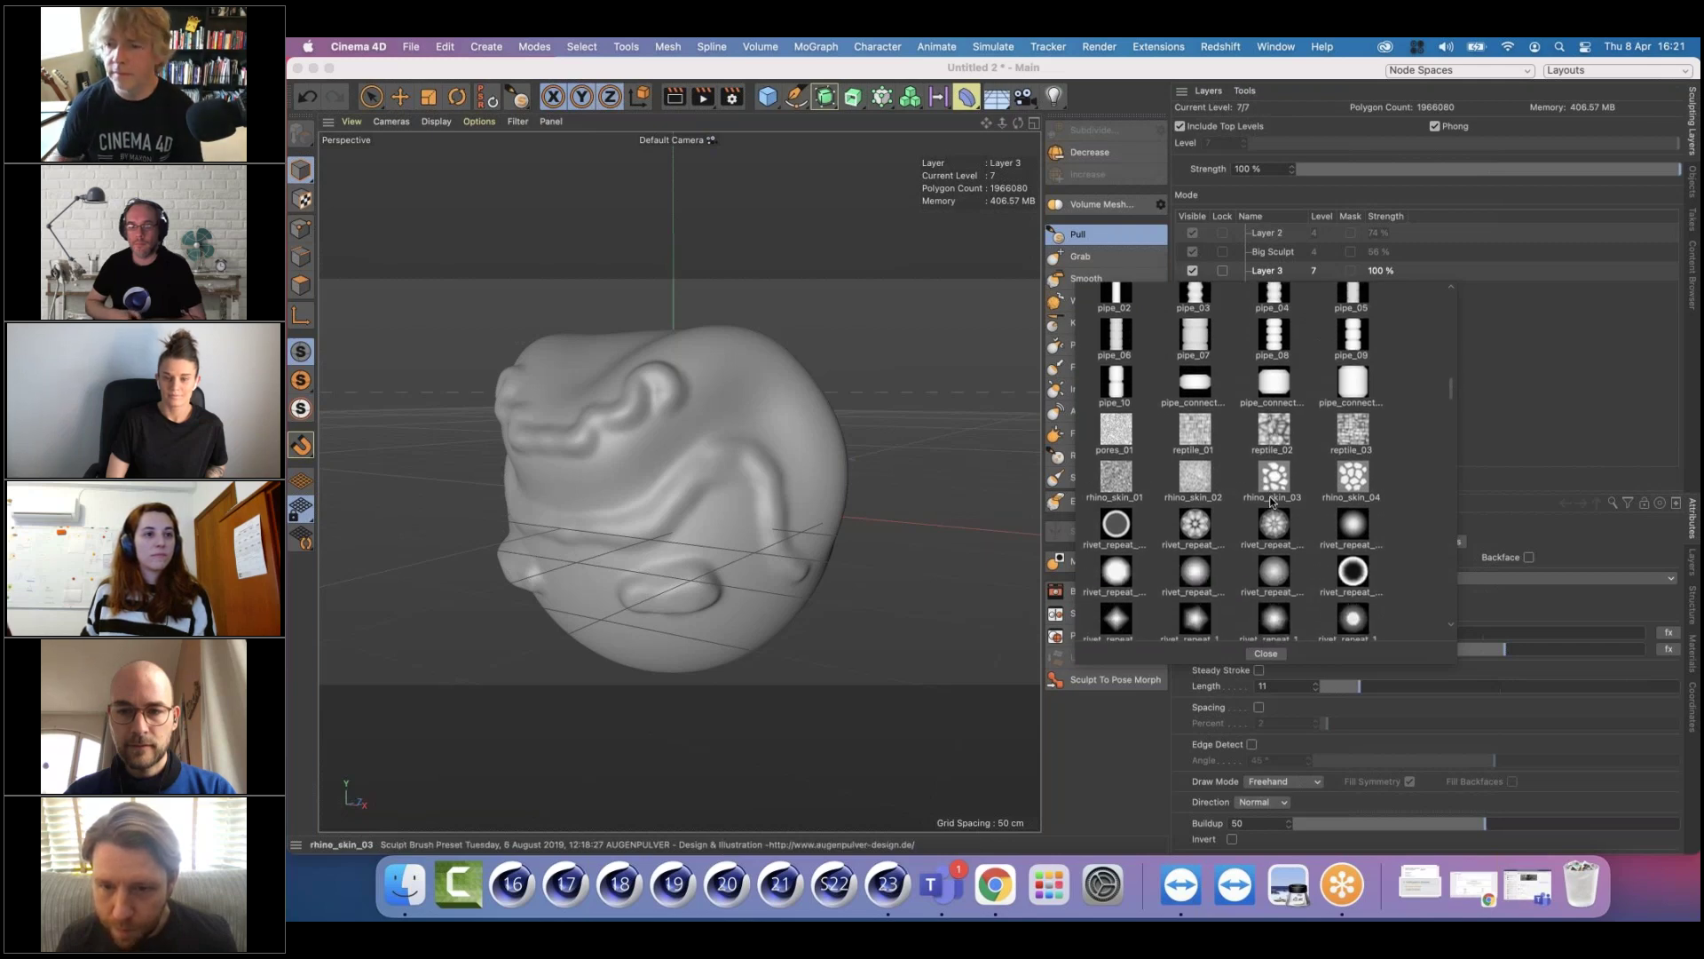
scroll(1271, 502, "down", 10)
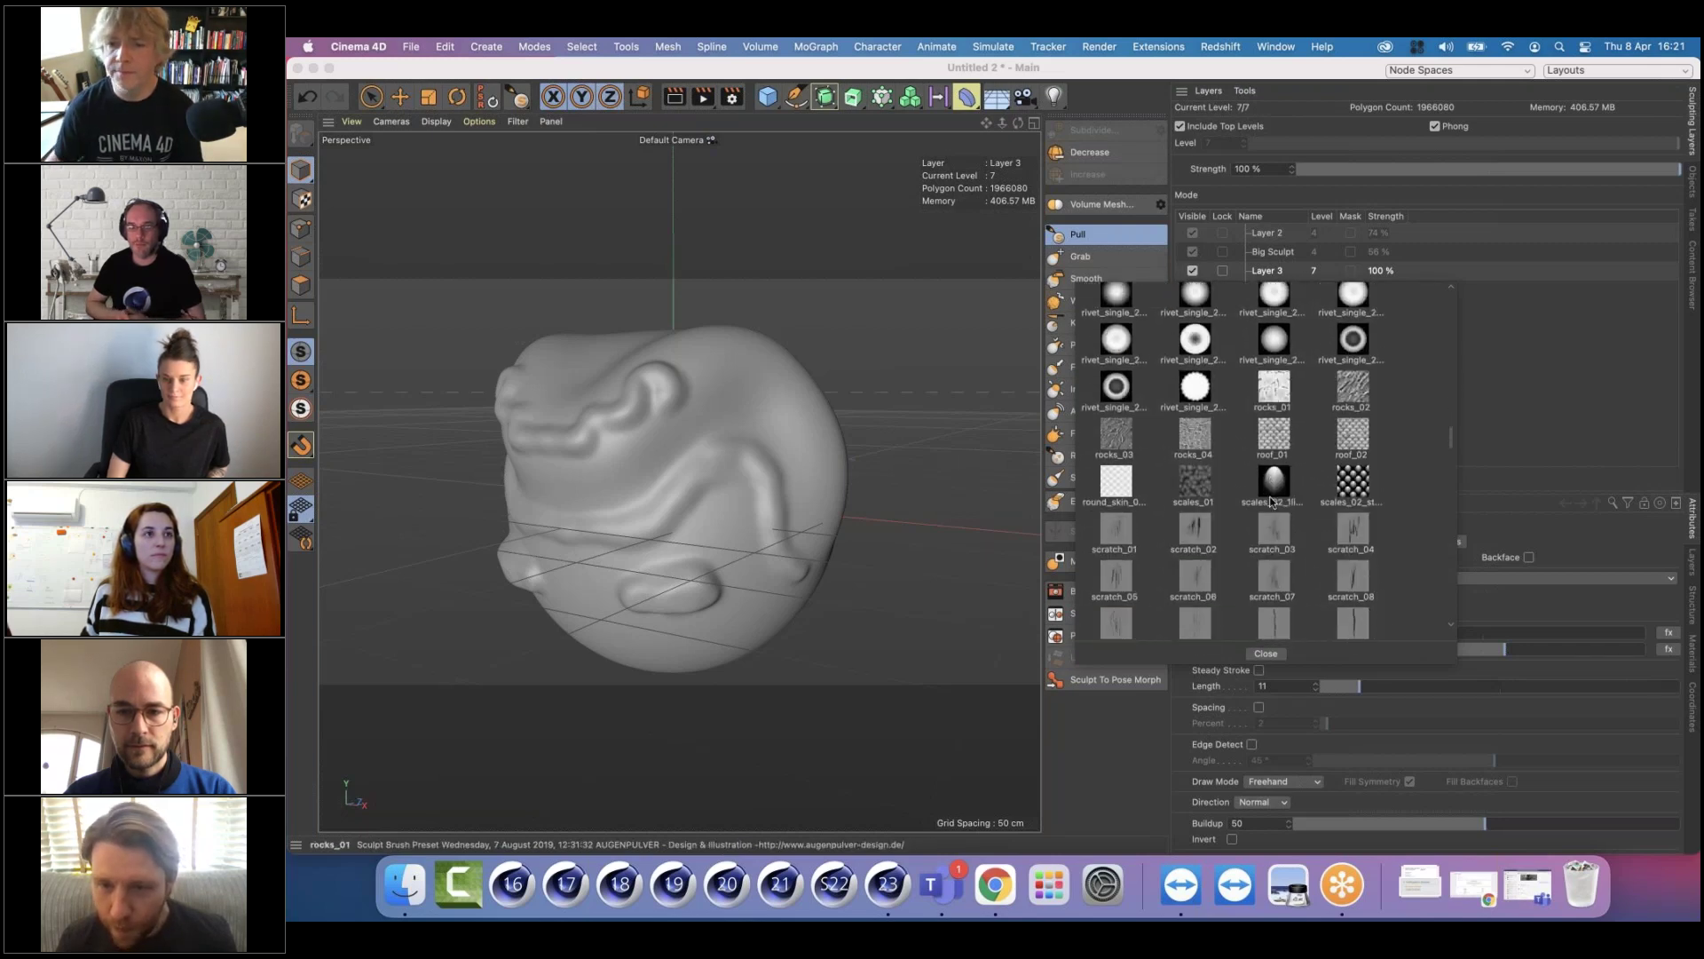
scroll(1271, 503, "down", 15)
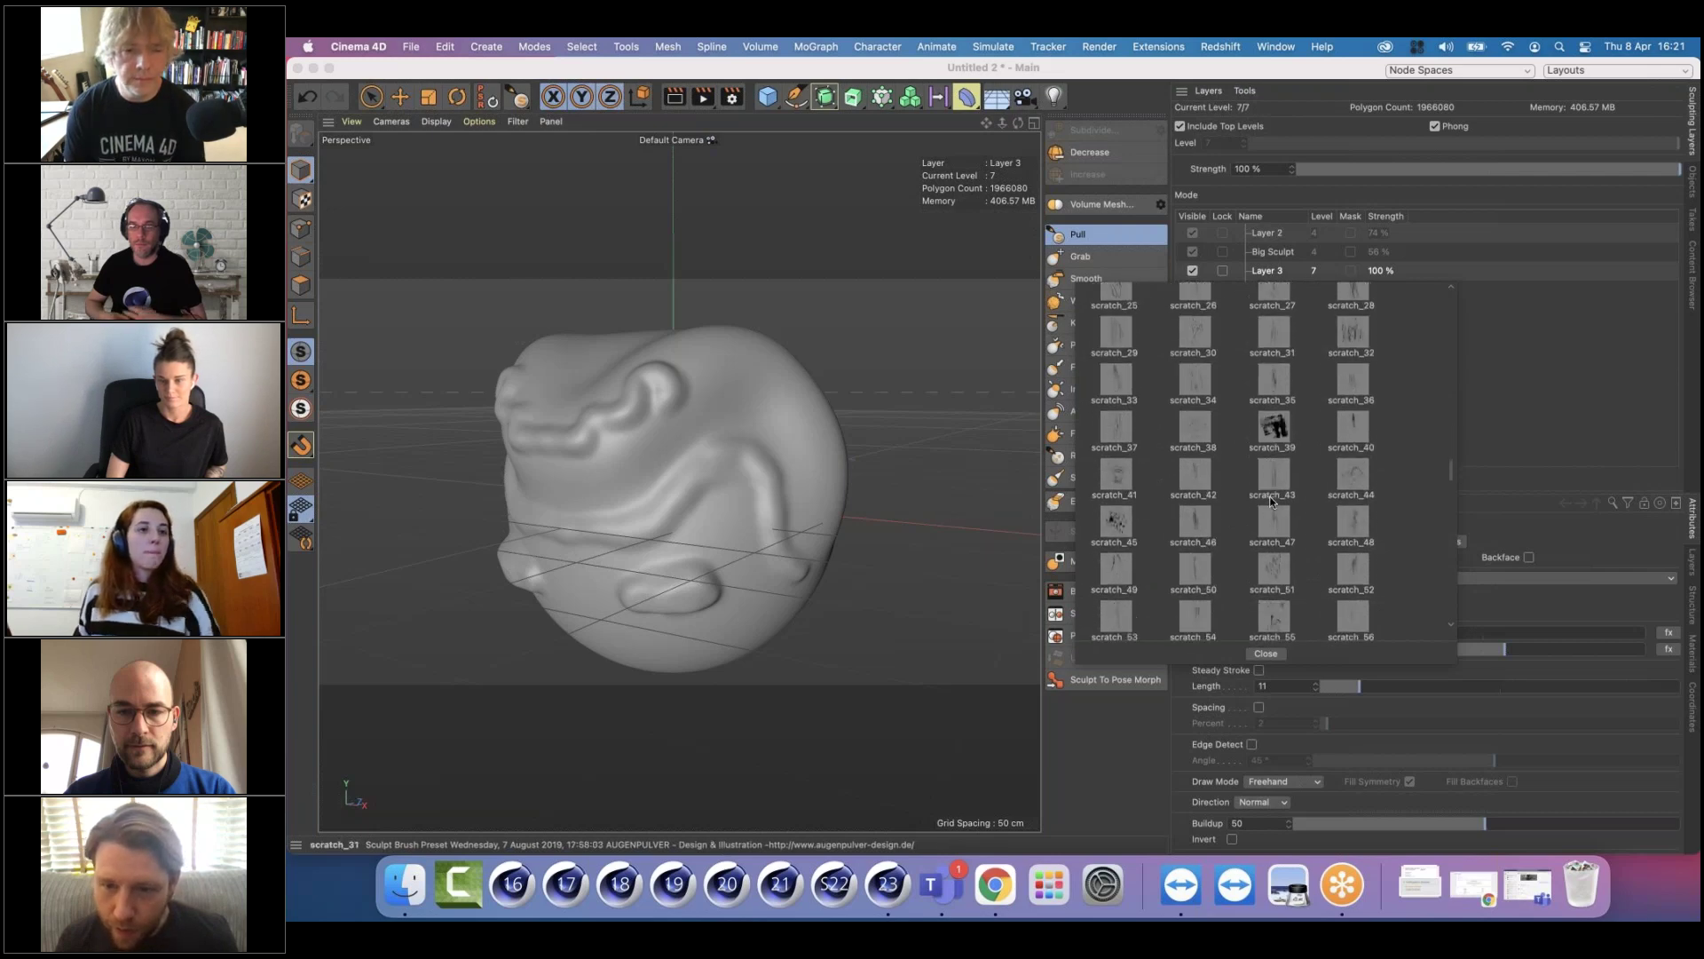
scroll(1271, 502, "down", 5)
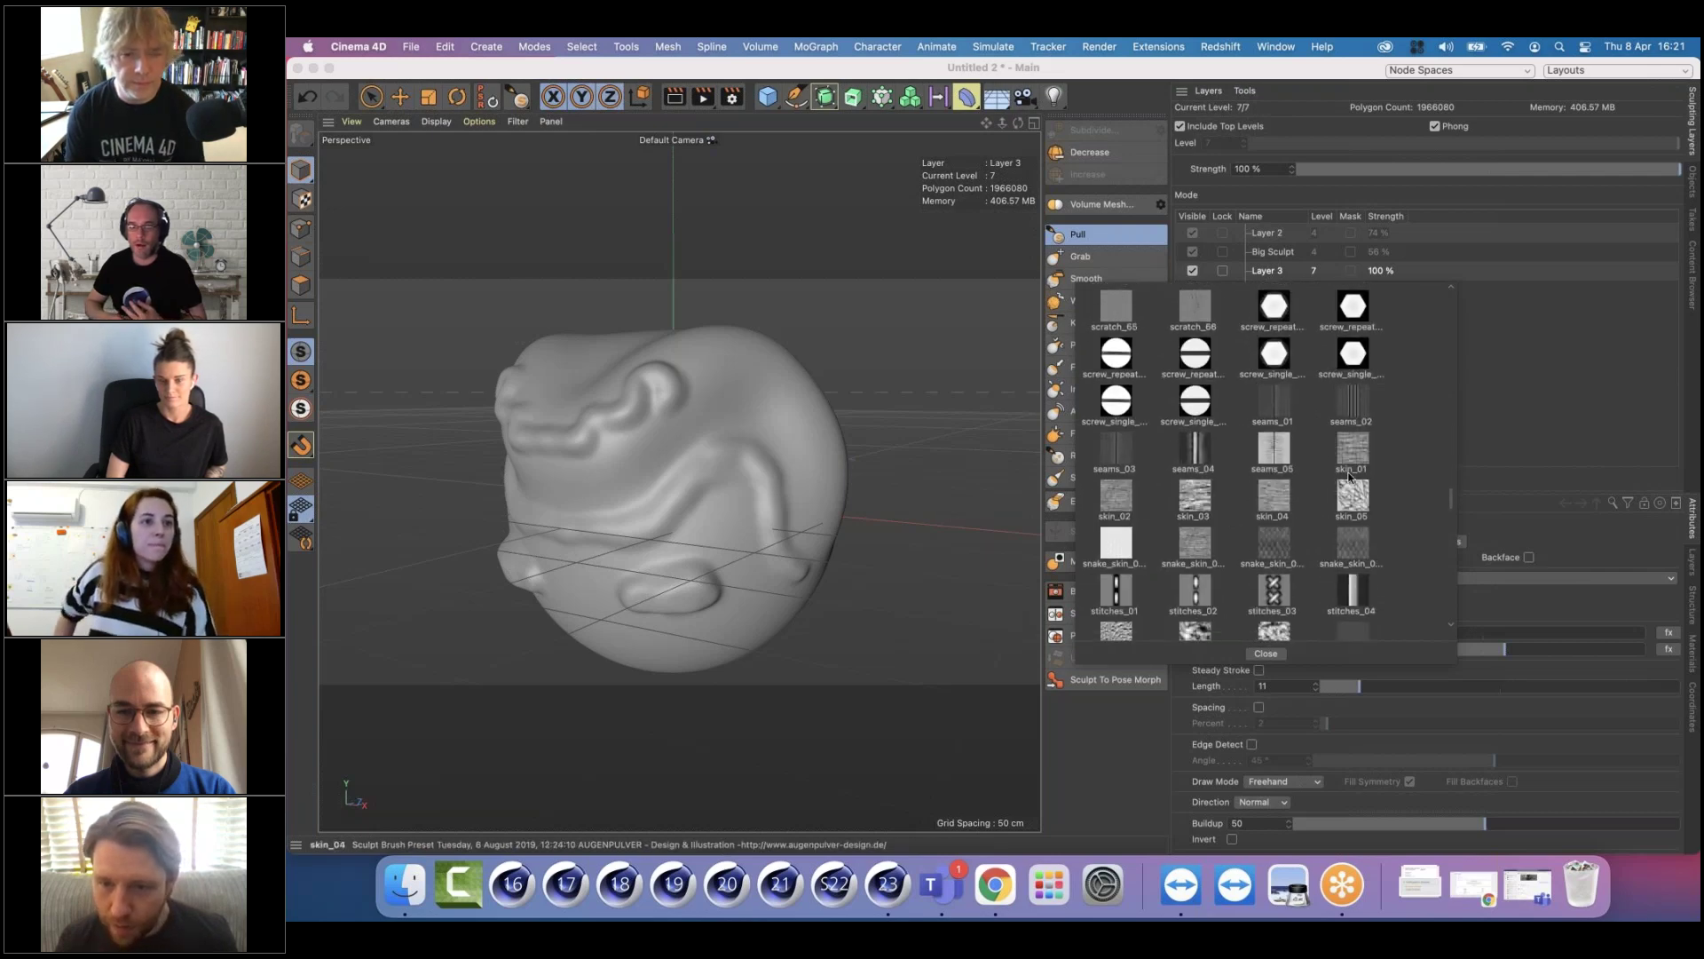
left_click(1348, 473)
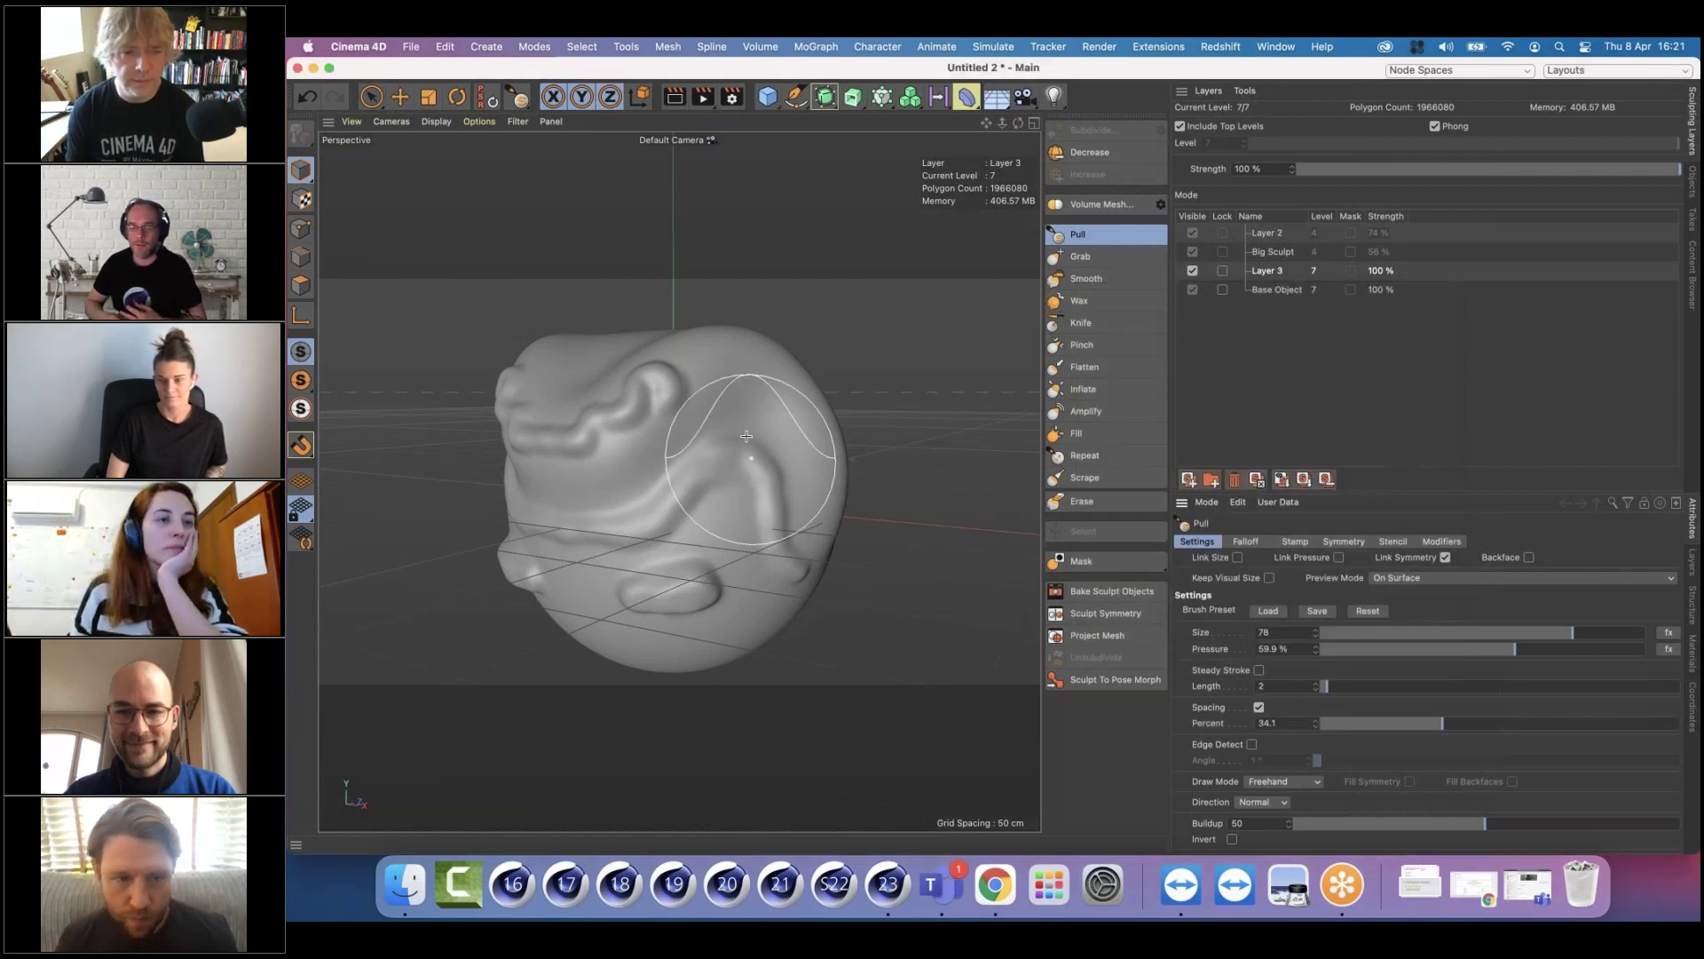
Set the brush size to 50 and sculpt skin wrinkles across the upper flank of the sphere on Layer 3
scroll(773, 439, "up", 10)
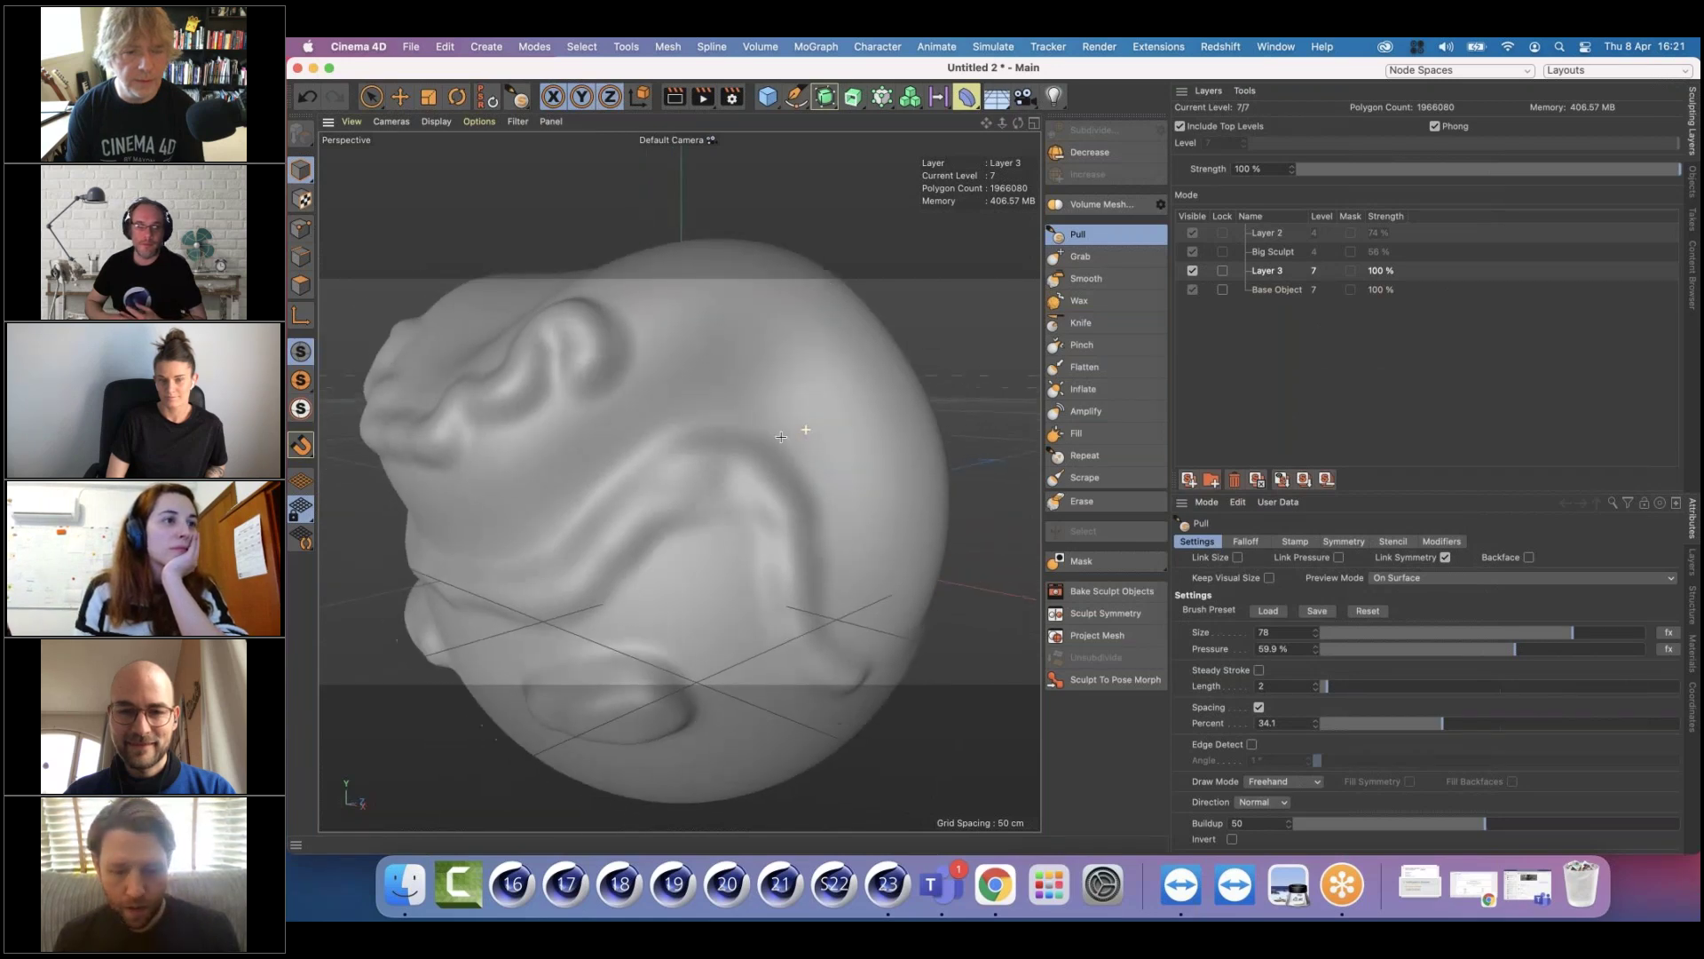
middle_click_drag(844, 423, 850, 421)
left_click(798, 375)
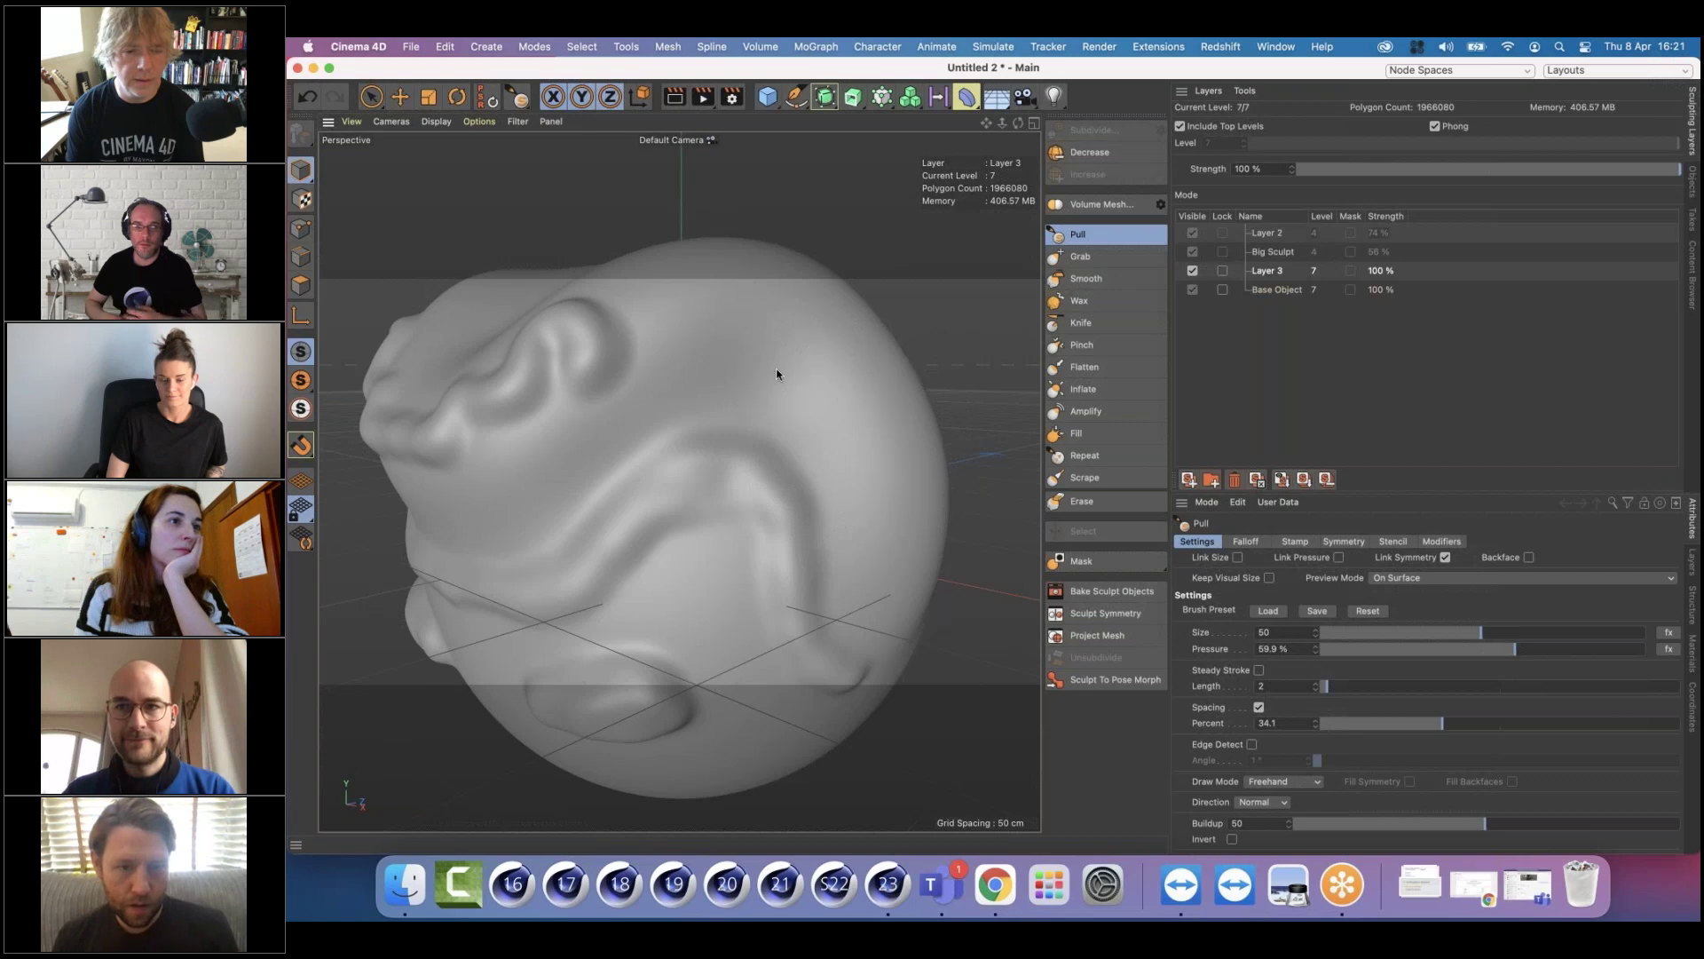
left_click(701, 388)
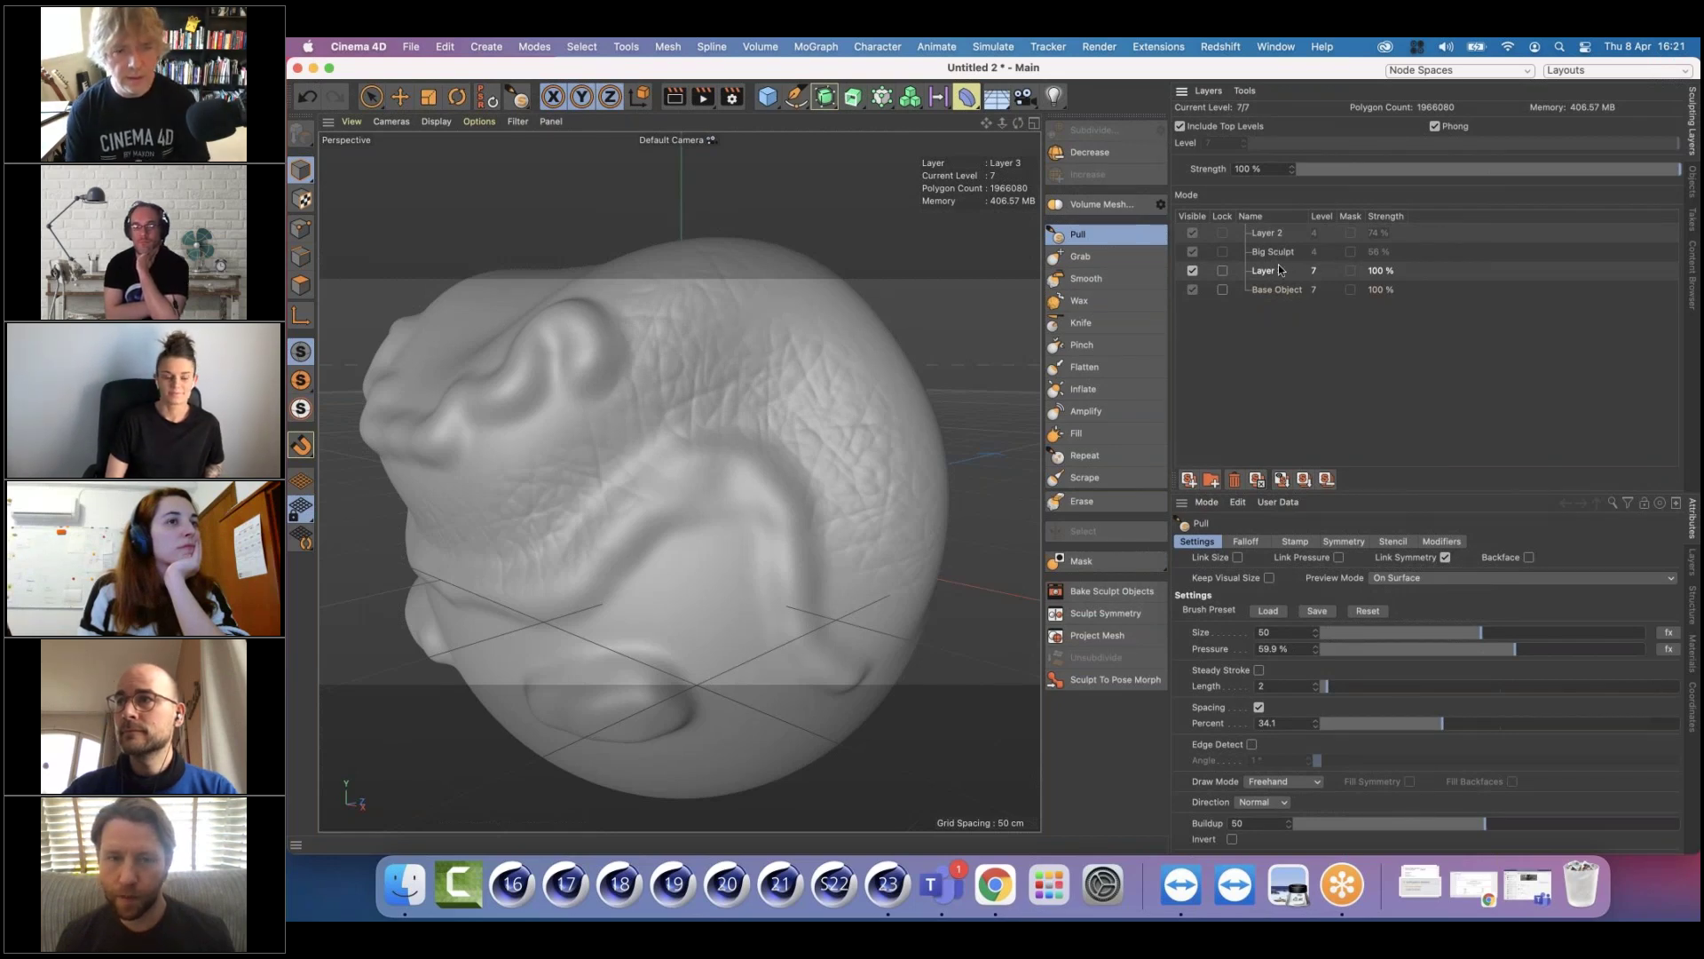
Lower the sculpt to subdivision level 4 and raise the Big Sculpt layer's strength to 100 %
left_click(1091, 153)
left_click(1092, 153)
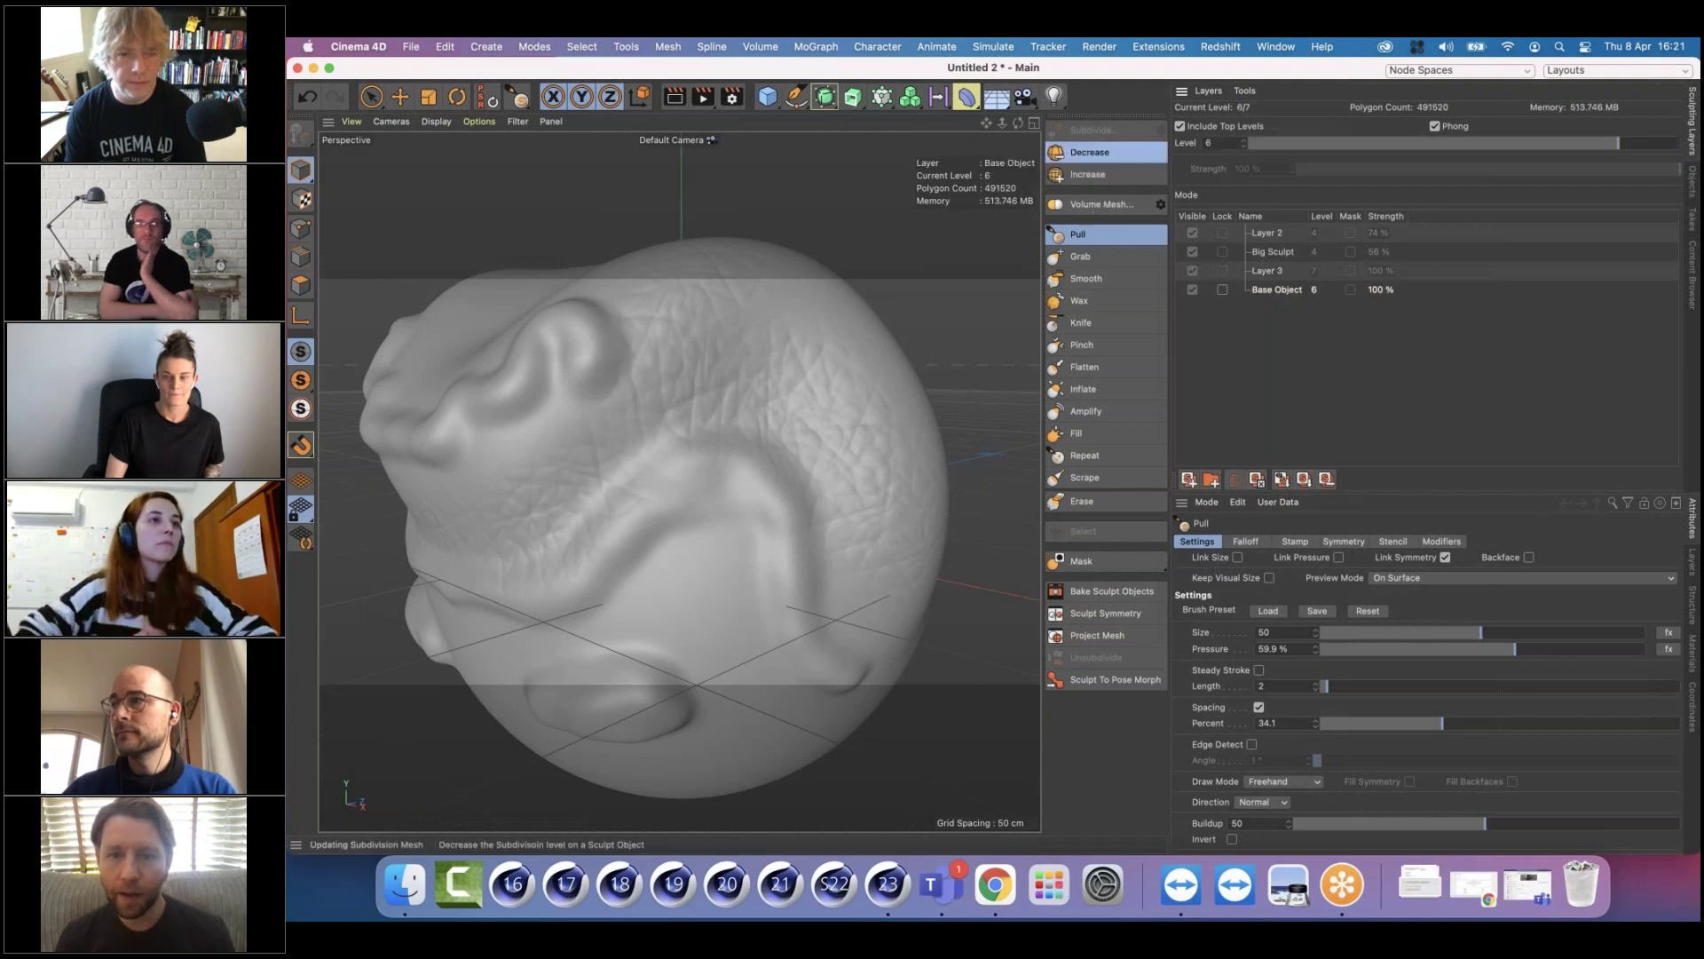
left_click(1092, 153)
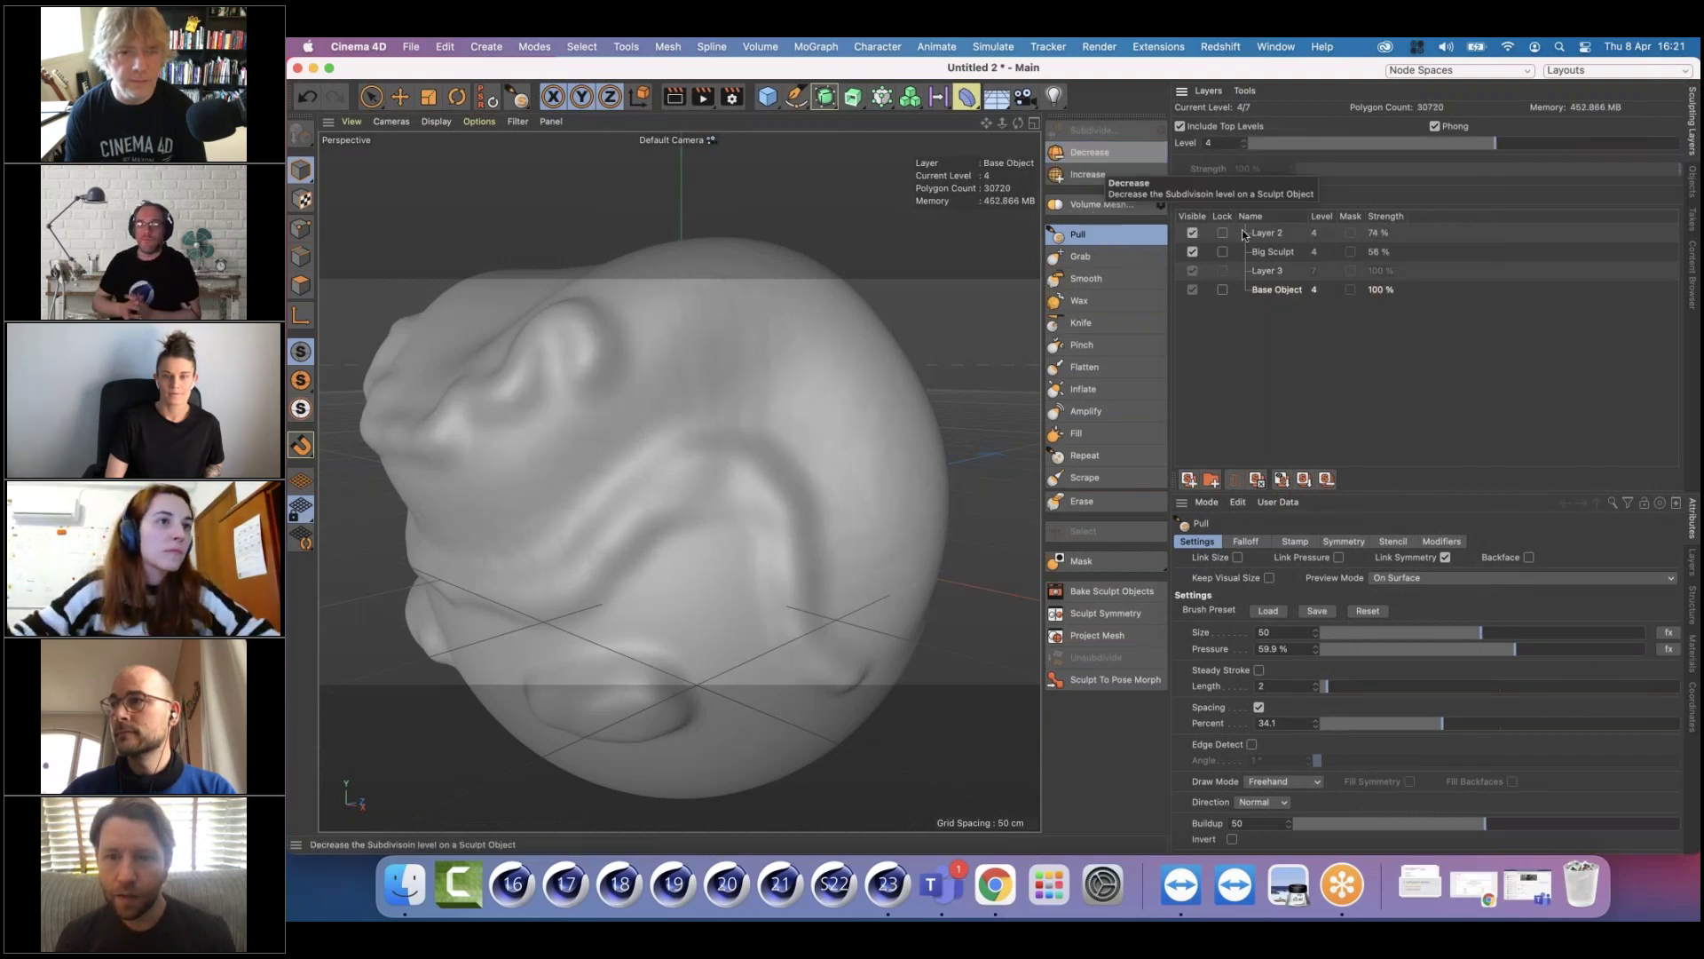
left_click(1273, 252)
left_click_drag(1555, 167, 1616, 169)
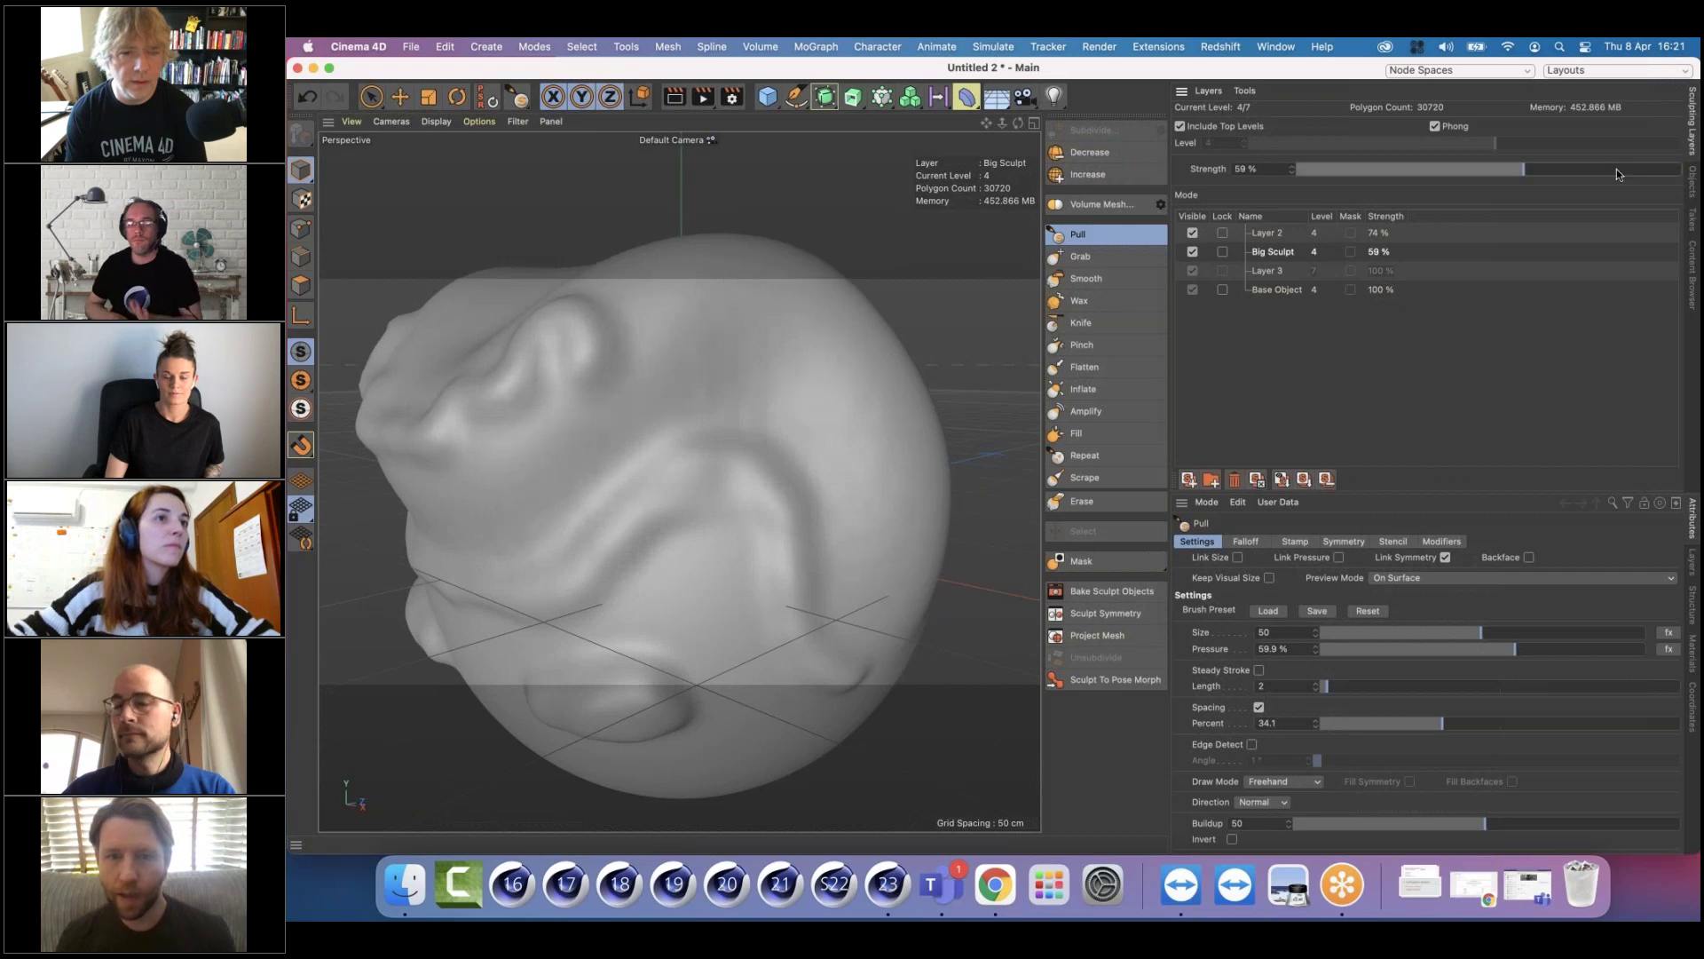
Raise the sculpt's subdivision back to level 7
left_click(1108, 173)
left_click(1108, 173)
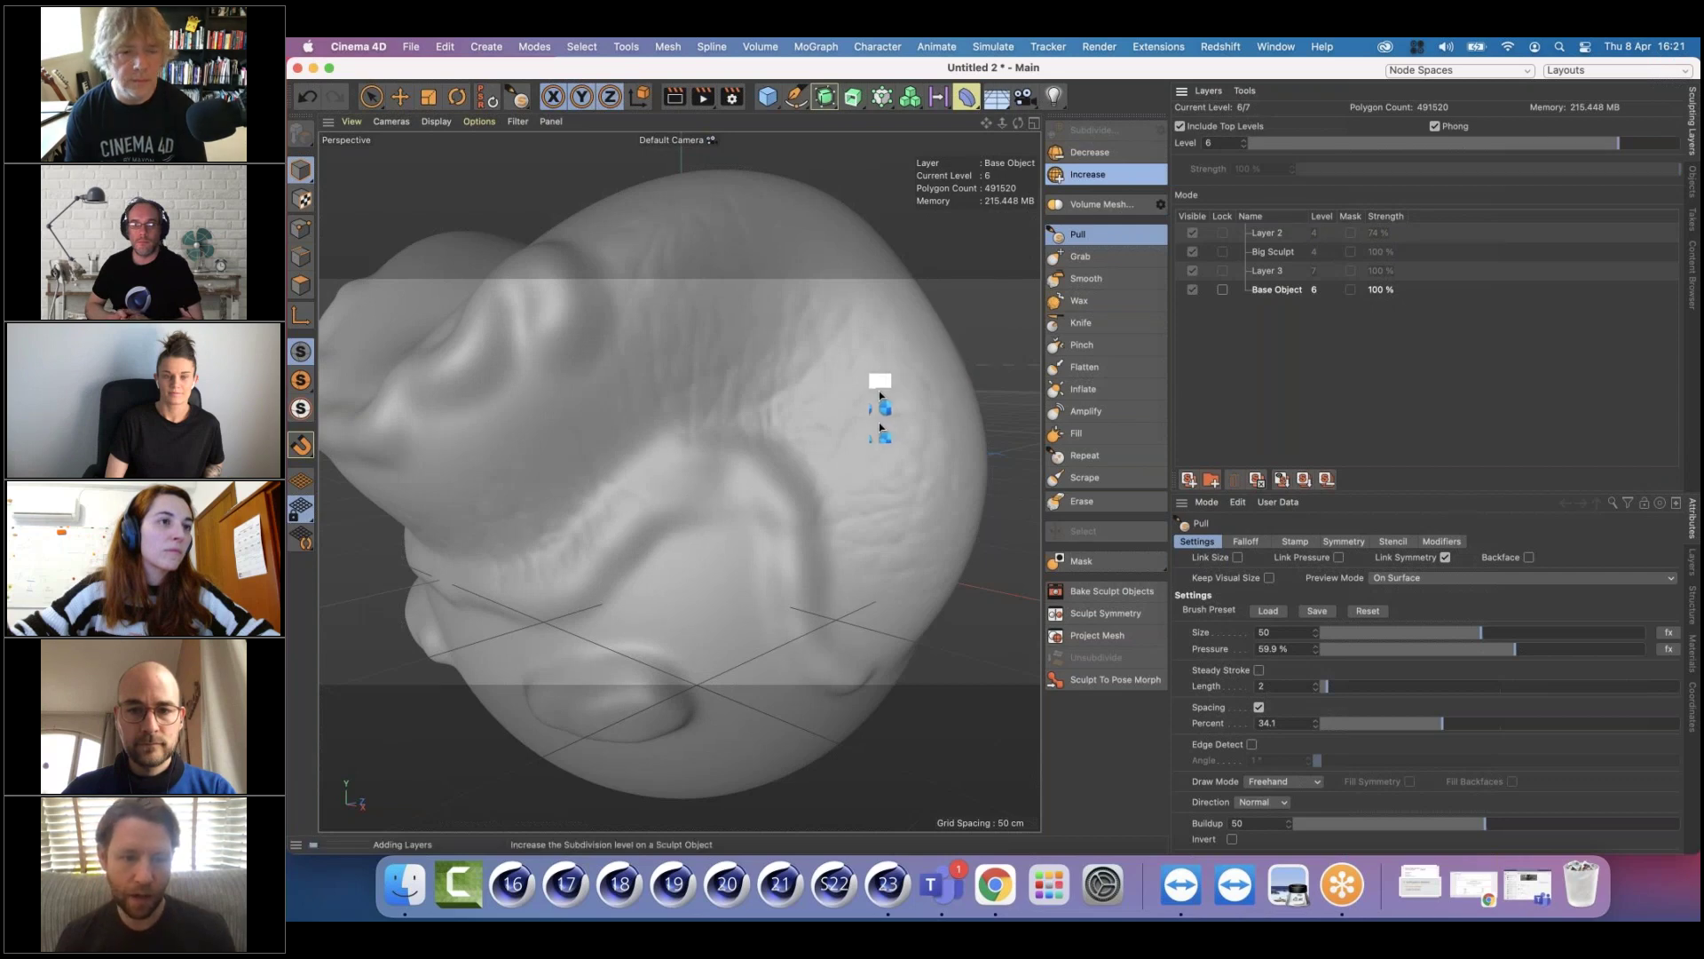
left_click(1091, 174)
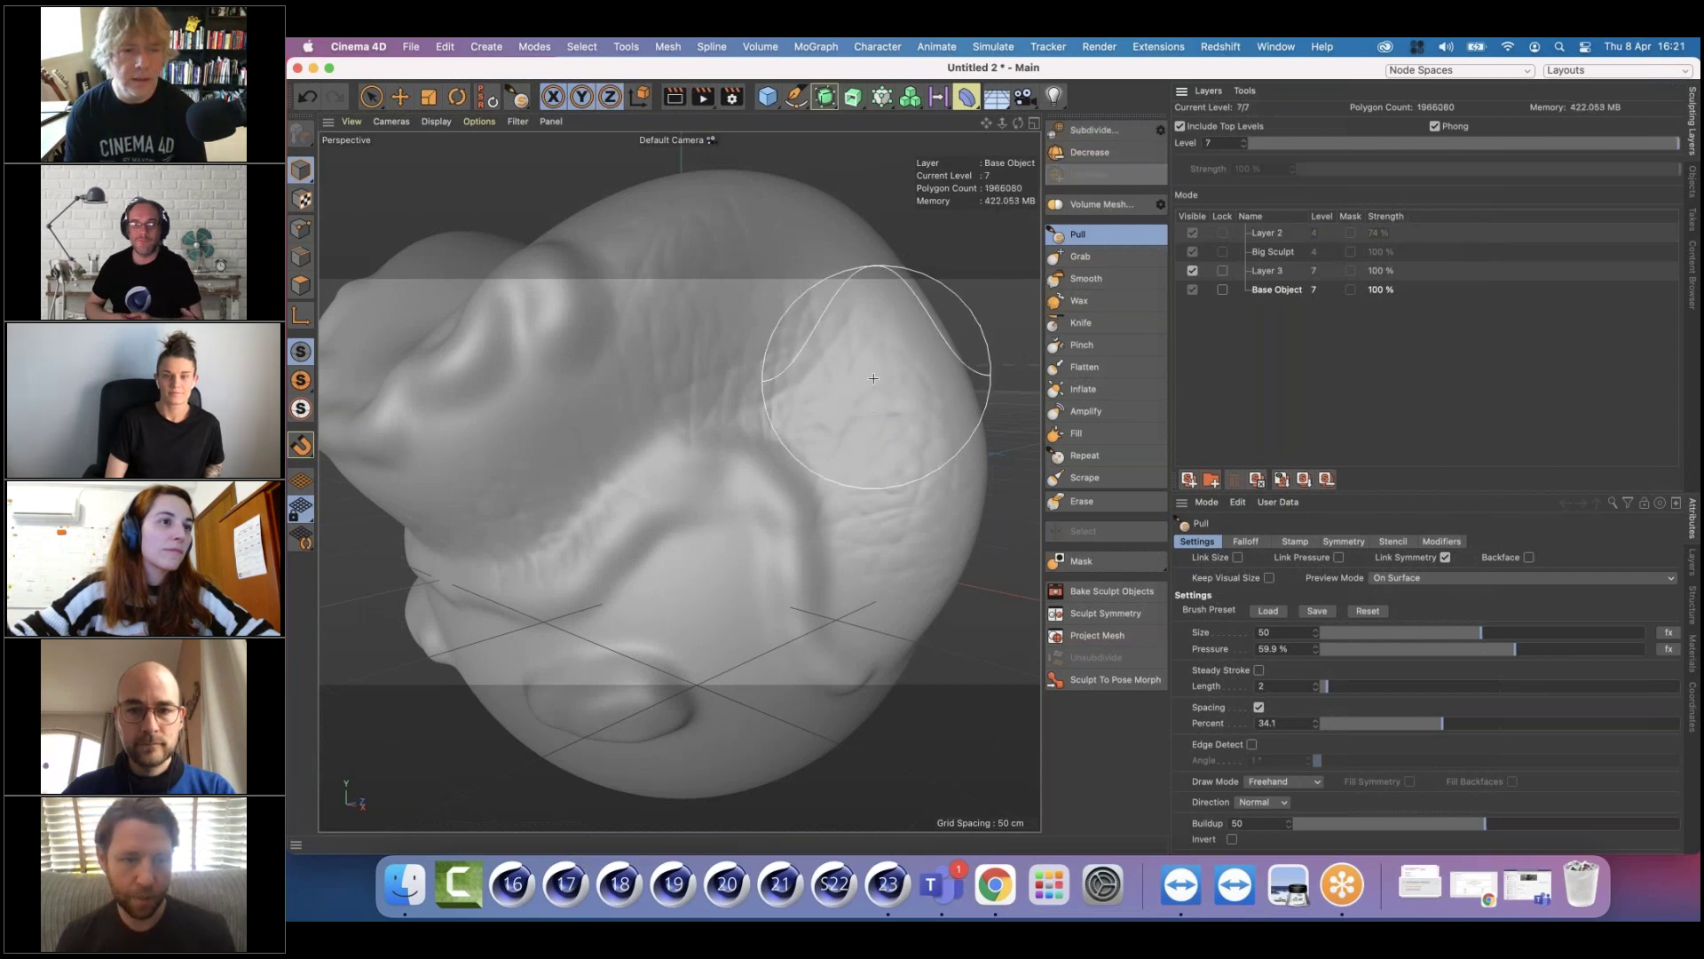
Examine the wrinkled skin detail over the enlarged base shape from several sides
left_click_drag(865, 364, 841, 404, "alt")
mouse_move(761, 344)
left_mouse_down("alt")
mouse_move(803, 355)
mouse_move(831, 404)
left_mouse_up("alt")
right_click_drag(831, 404, 726, 385, "alt")
left_click_drag(726, 385, 867, 335, "alt")
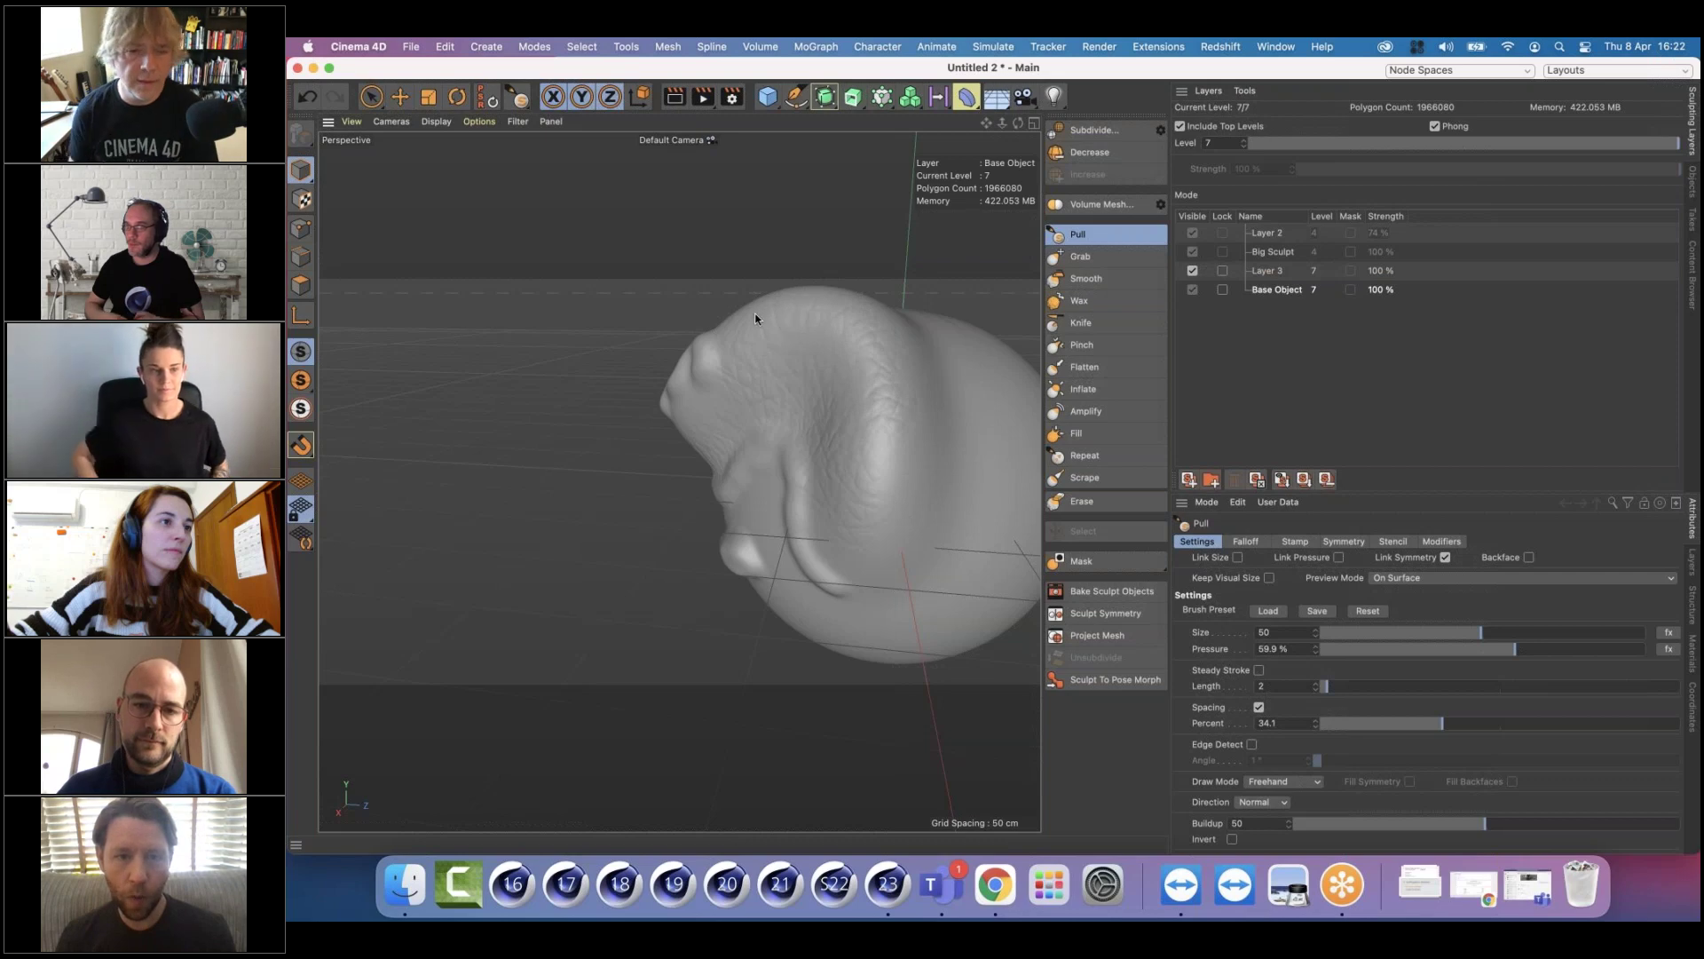
mouse_move(810, 383)
left_mouse_down("alt")
mouse_move(950, 365)
mouse_move(684, 433)
left_mouse_up("alt")
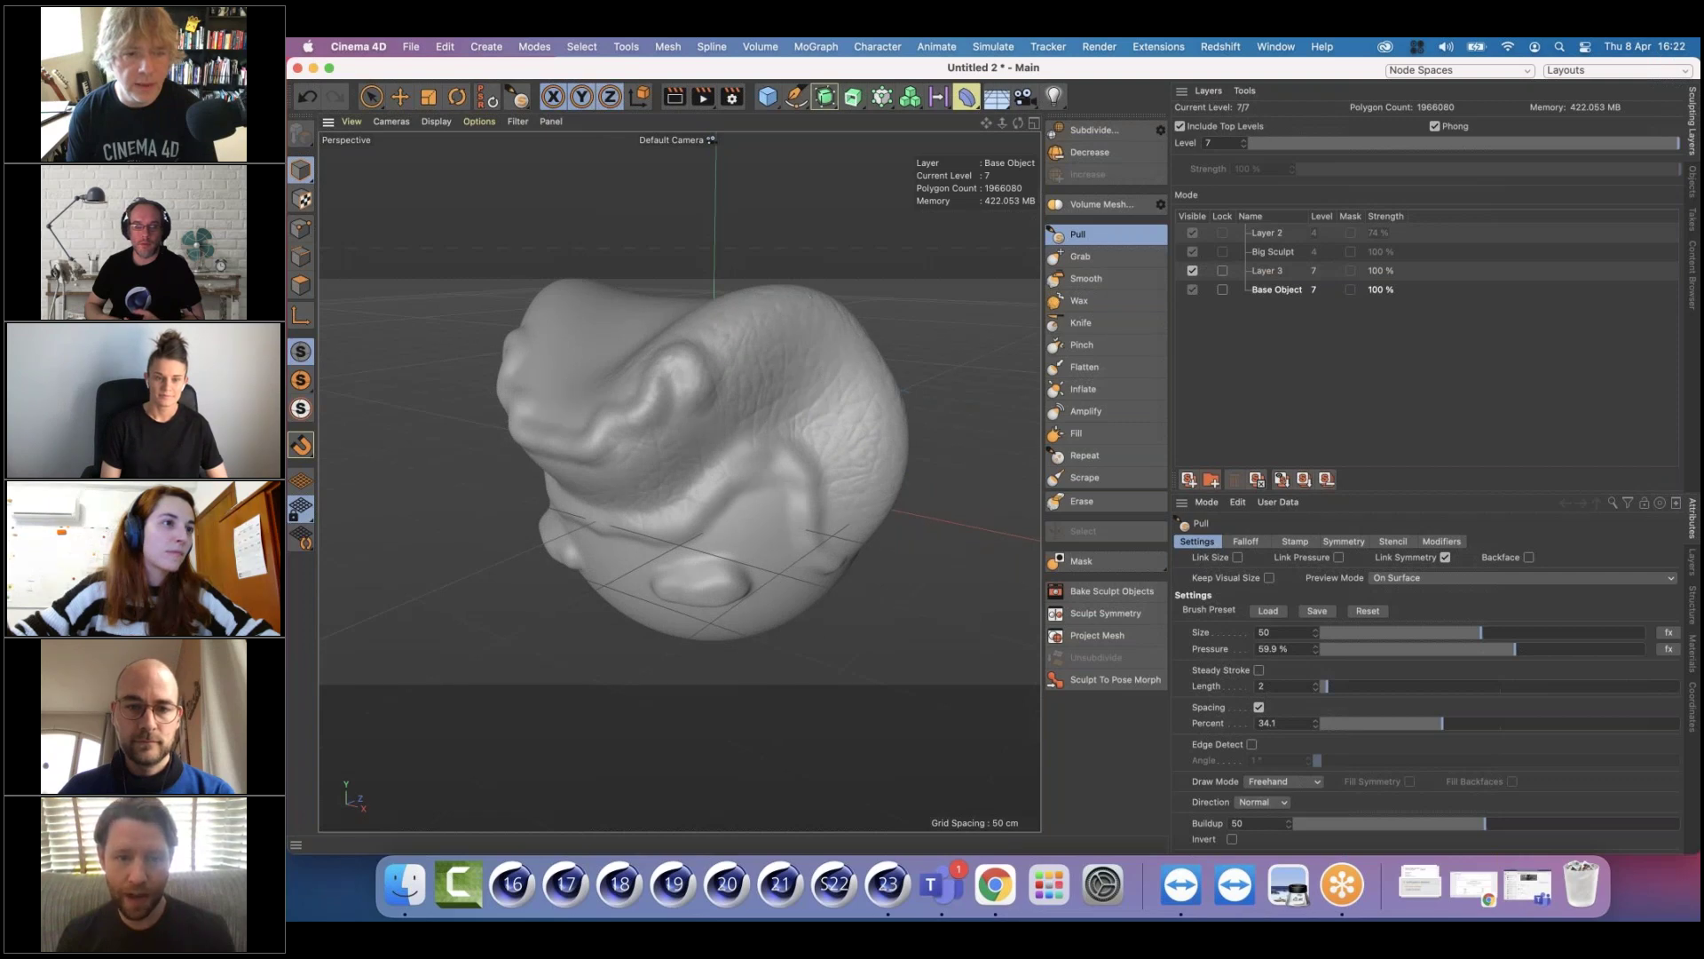
mouse_move(757, 488)
left_mouse_down("alt")
mouse_move(941, 430)
mouse_move(941, 475)
mouse_move(840, 475)
mouse_move(766, 441)
left_mouse_up("alt")
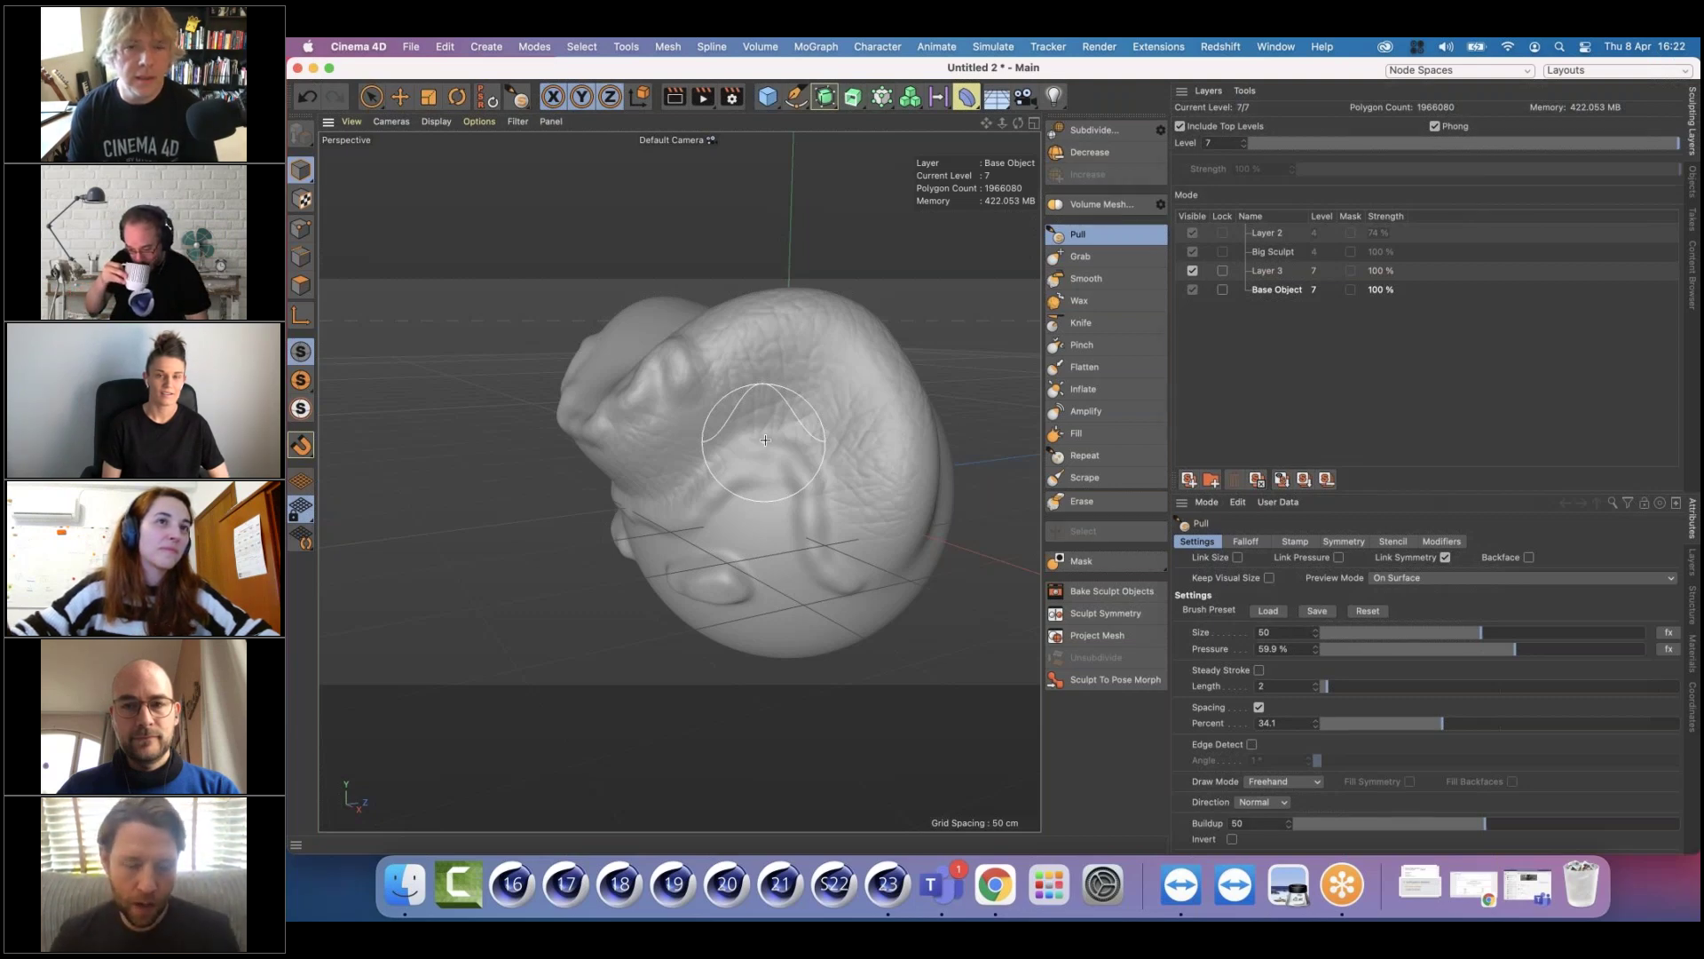
Inspect the sculpt's dense polygon lines up close, and return the viewport to Gouraud shading without lines
mouse_move(838, 430)
left_mouse_down("alt")
mouse_move(993, 419)
mouse_move(891, 458)
left_mouse_up("alt")
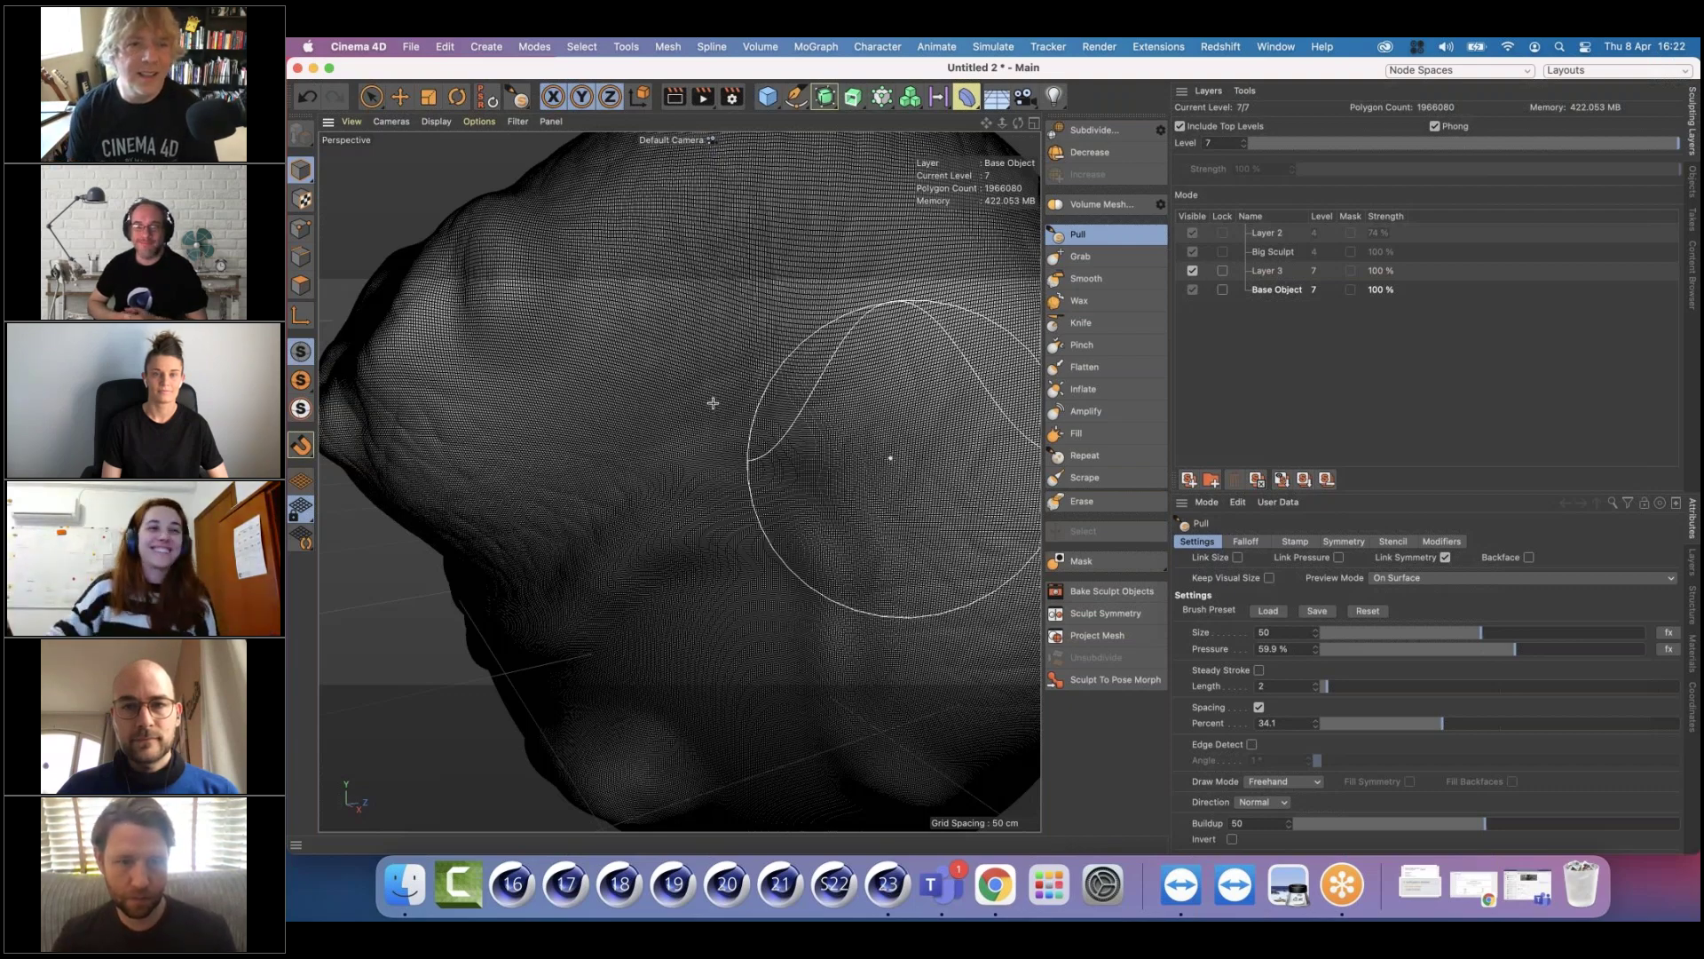
scroll(741, 433, "up", 5)
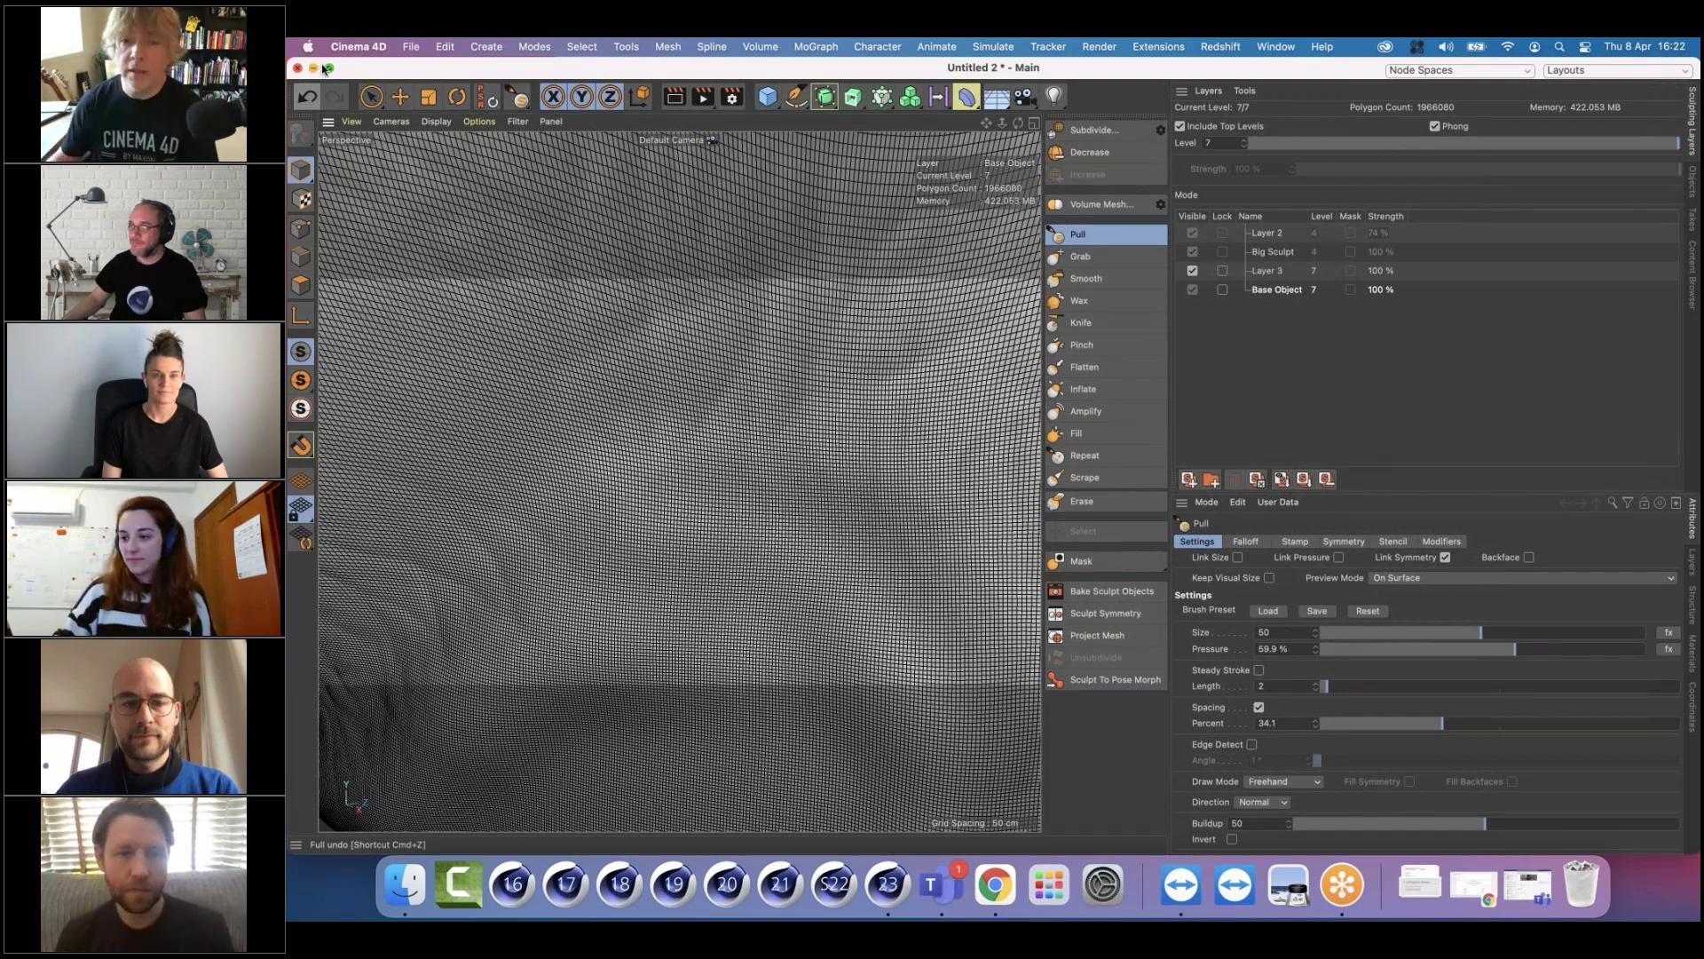
scroll(613, 451, "down", 5)
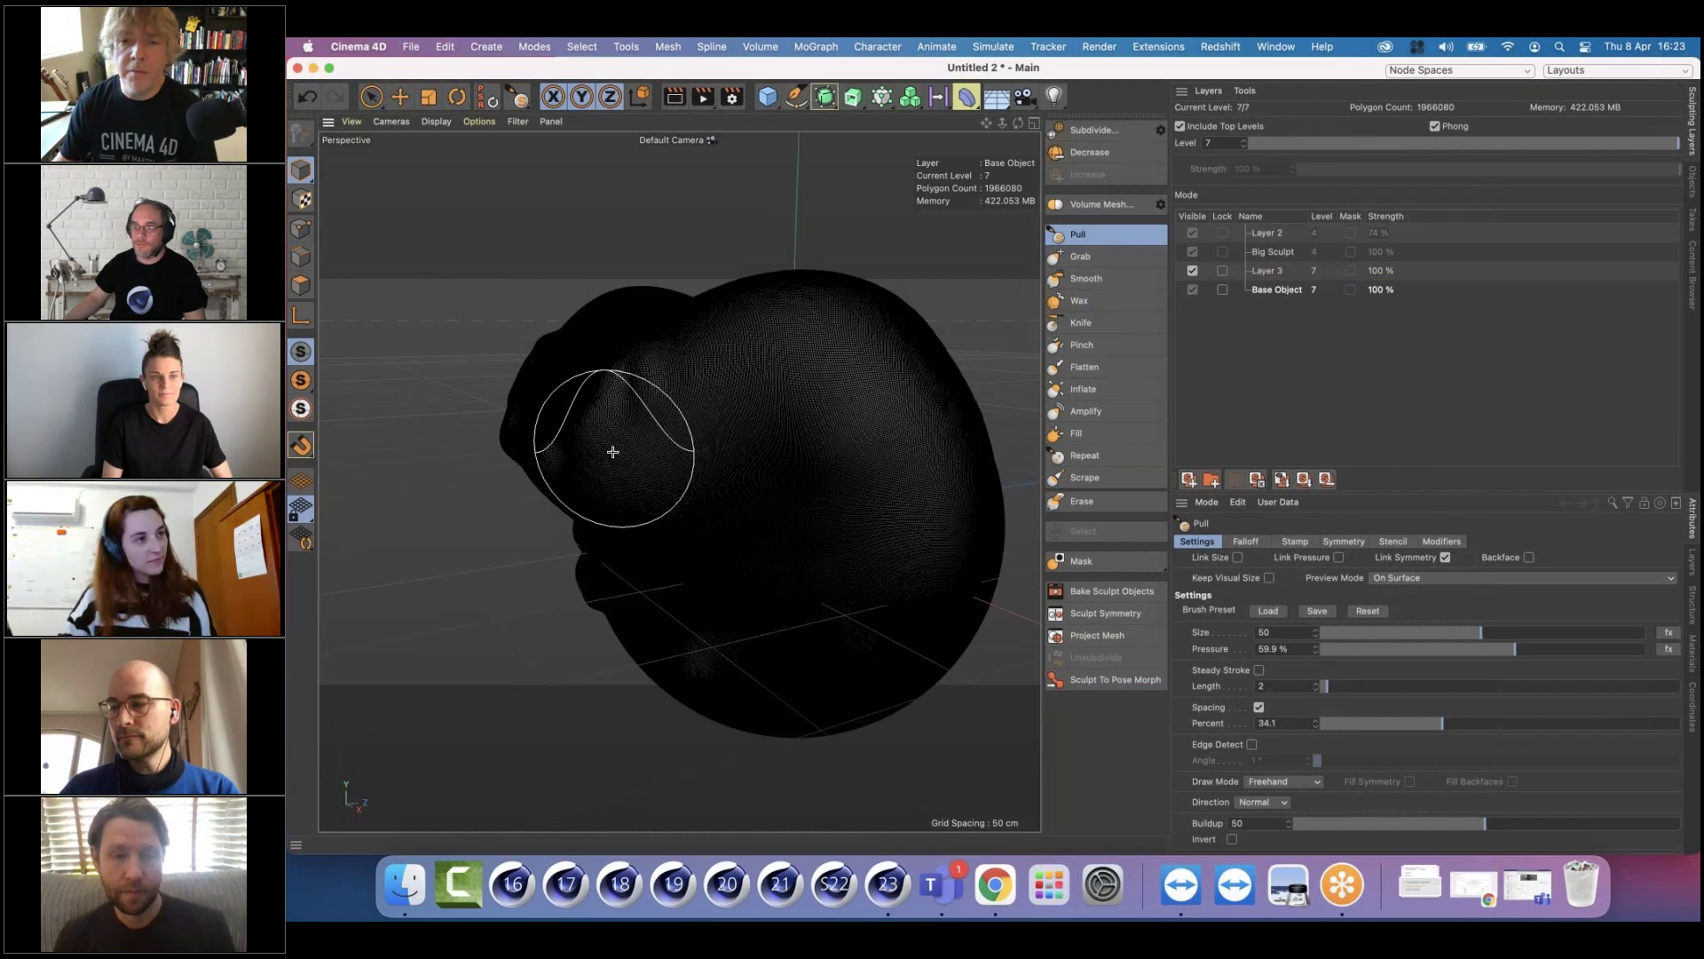
key("n")
key("a")
mouse_move(698, 455)
left_mouse_down("alt")
mouse_move(763, 448)
mouse_move(864, 398)
mouse_move(924, 435)
mouse_move(857, 457)
mouse_move(781, 453)
left_mouse_up("alt")
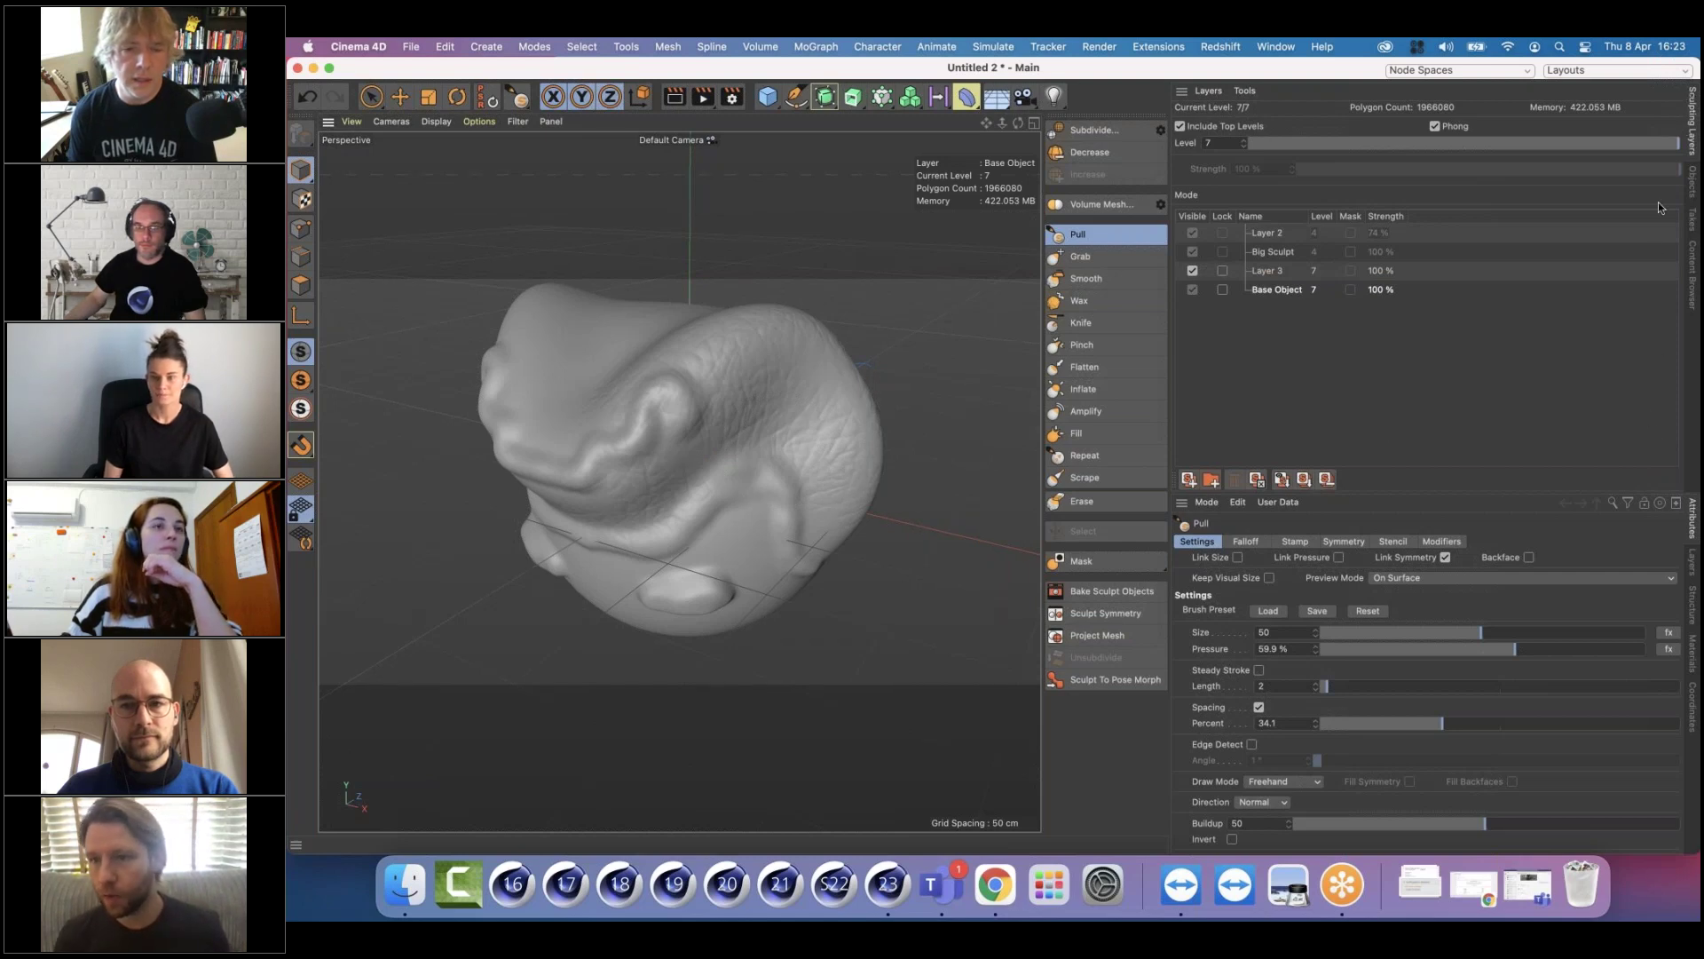
Search the Content Browser presets for "base" and for "sculpt"
left_click(1695, 270)
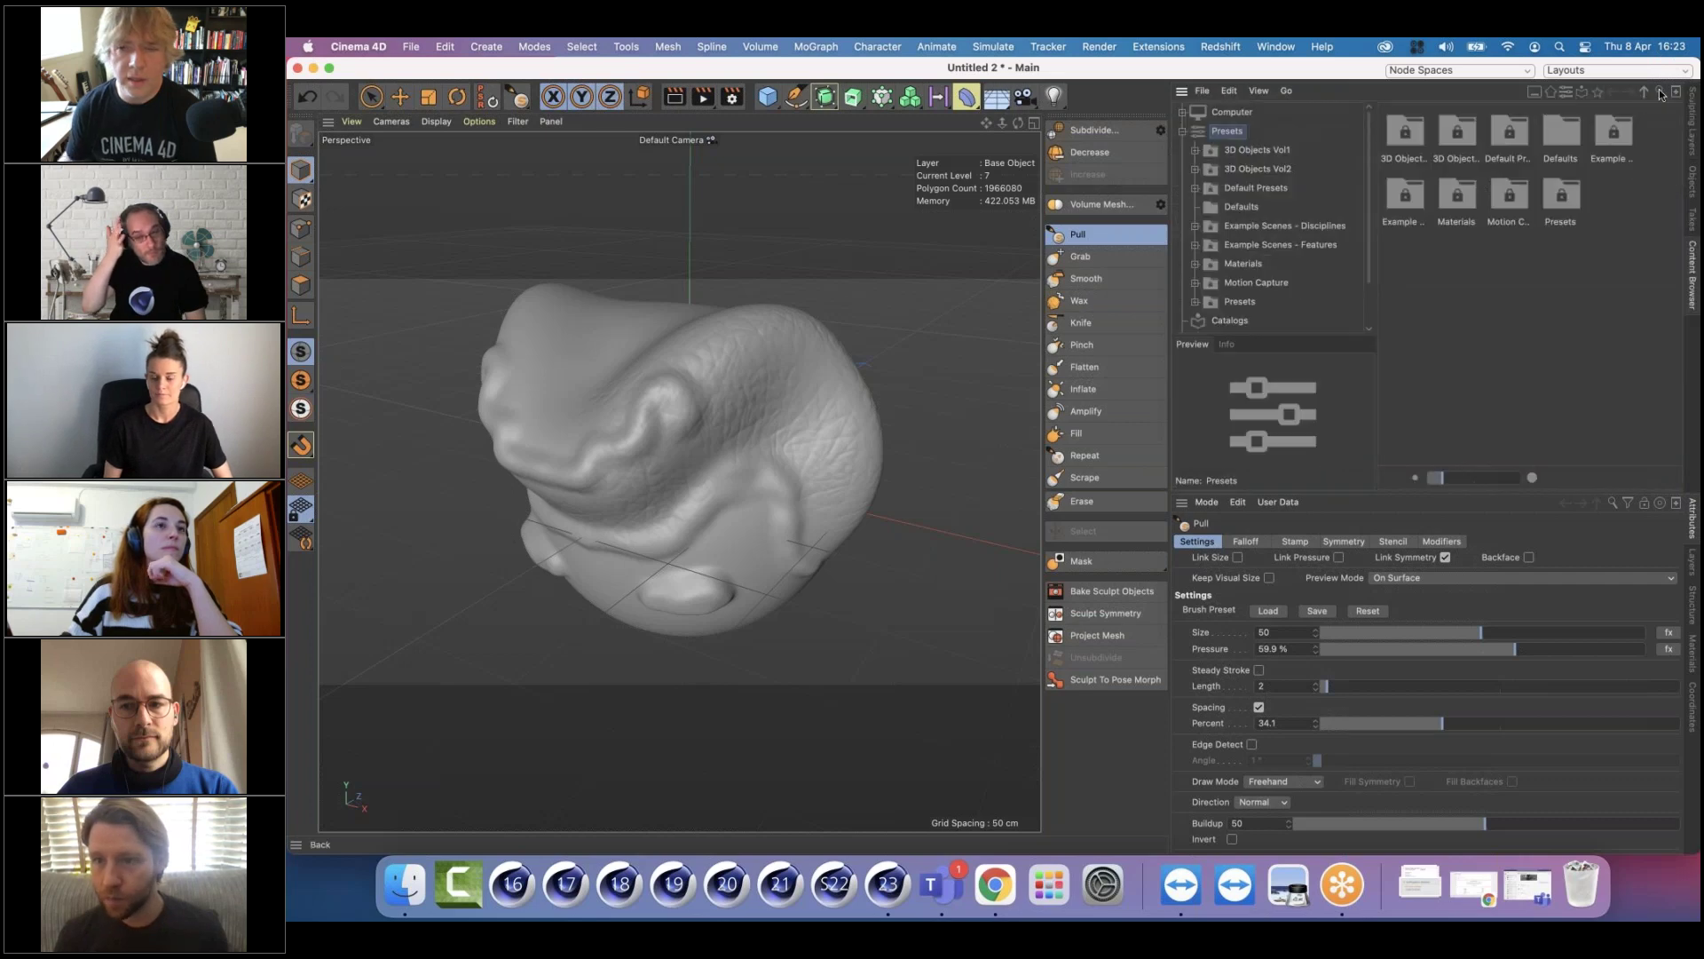
type("base")
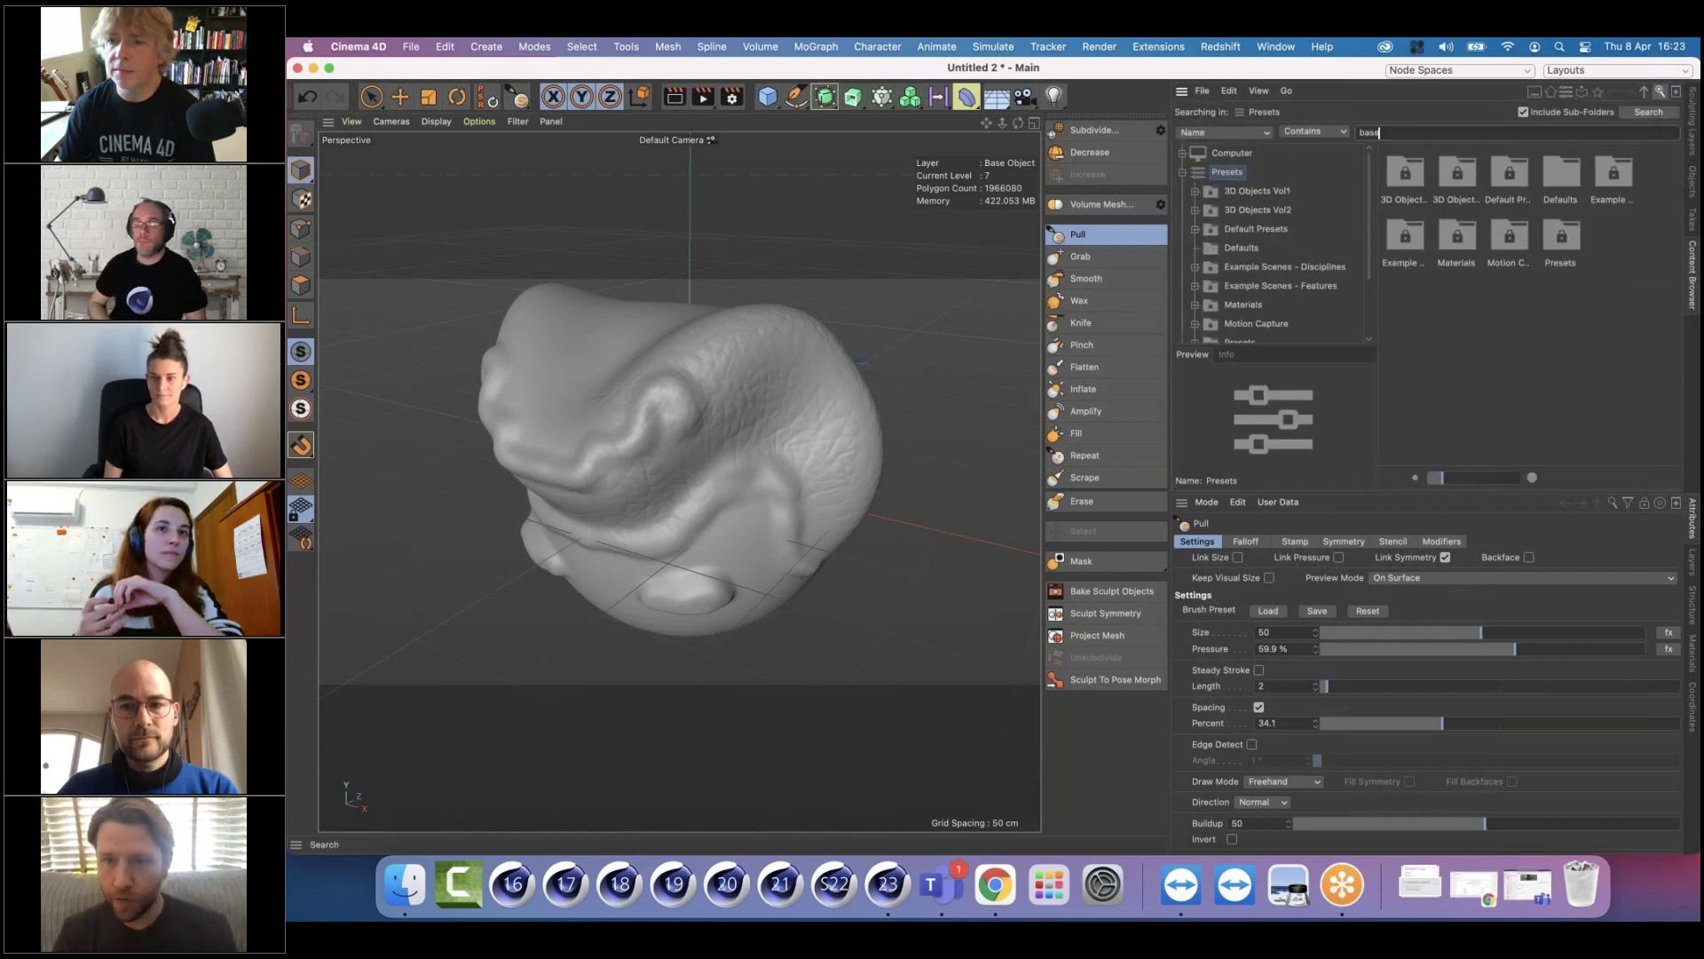
key("Return")
double_click(1370, 134)
type("sculpt")
key("Return")
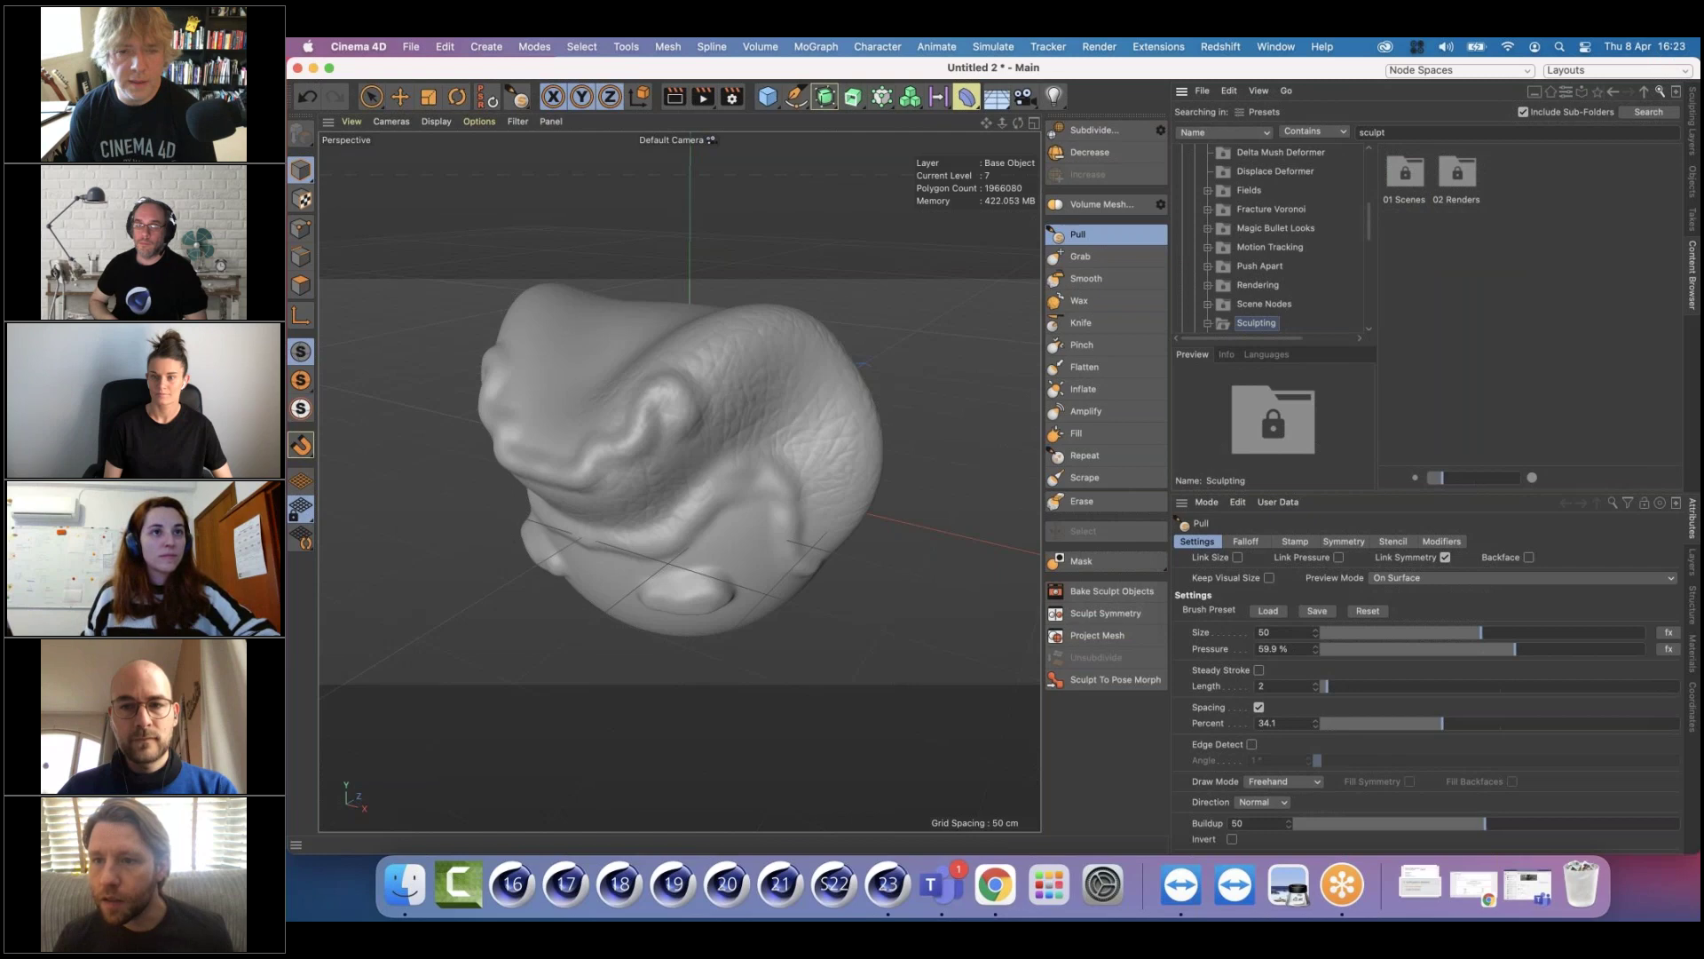
Go up to the Example Scenes - Features folder, search the presets for "base" and preview the Elephant Base model
left_click(1644, 91)
scroll(1587, 316, "down", 1)
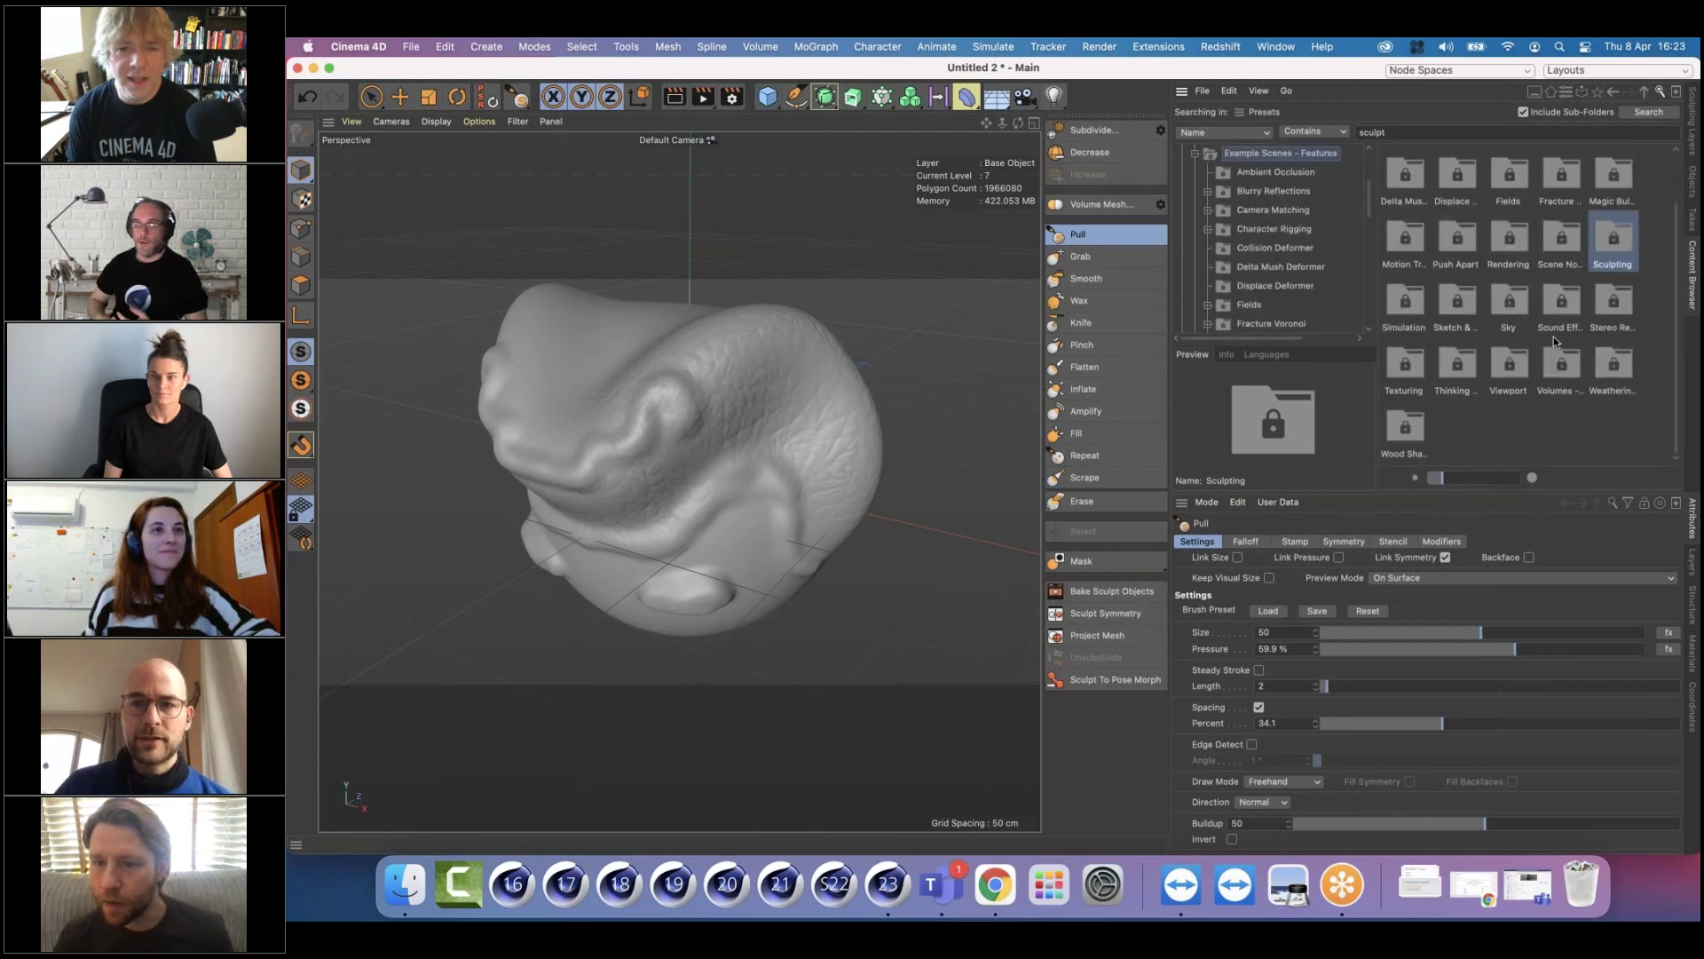
type("base")
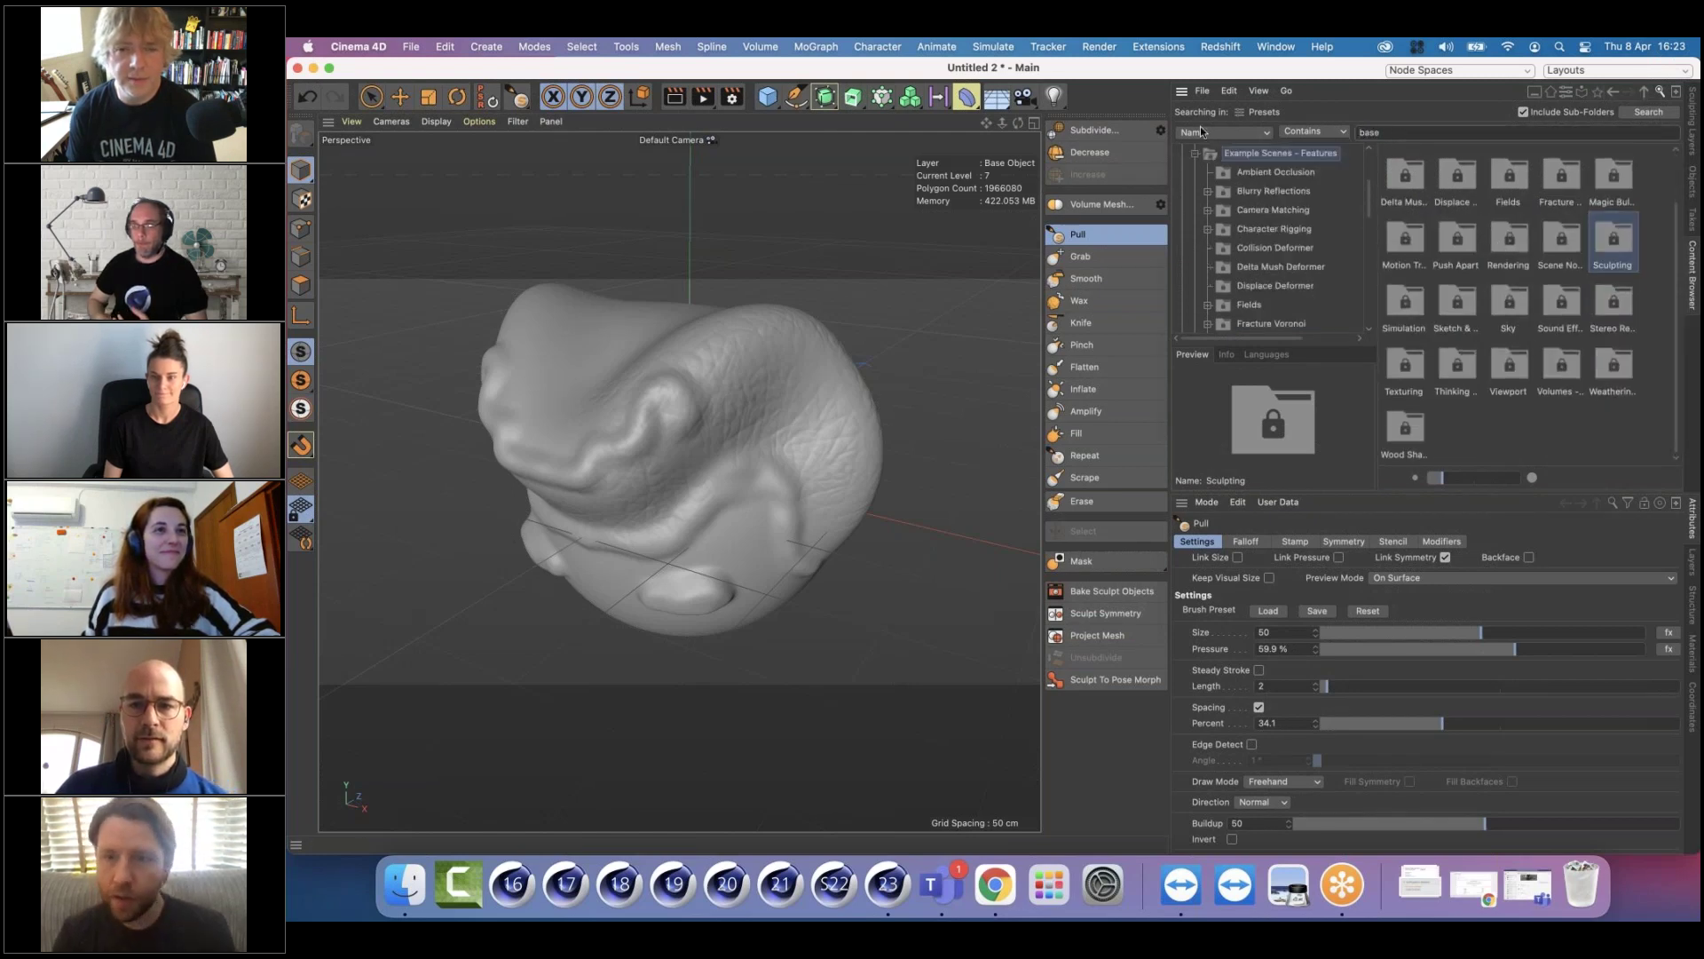
key("Return")
scroll(1496, 295, "down", 5)
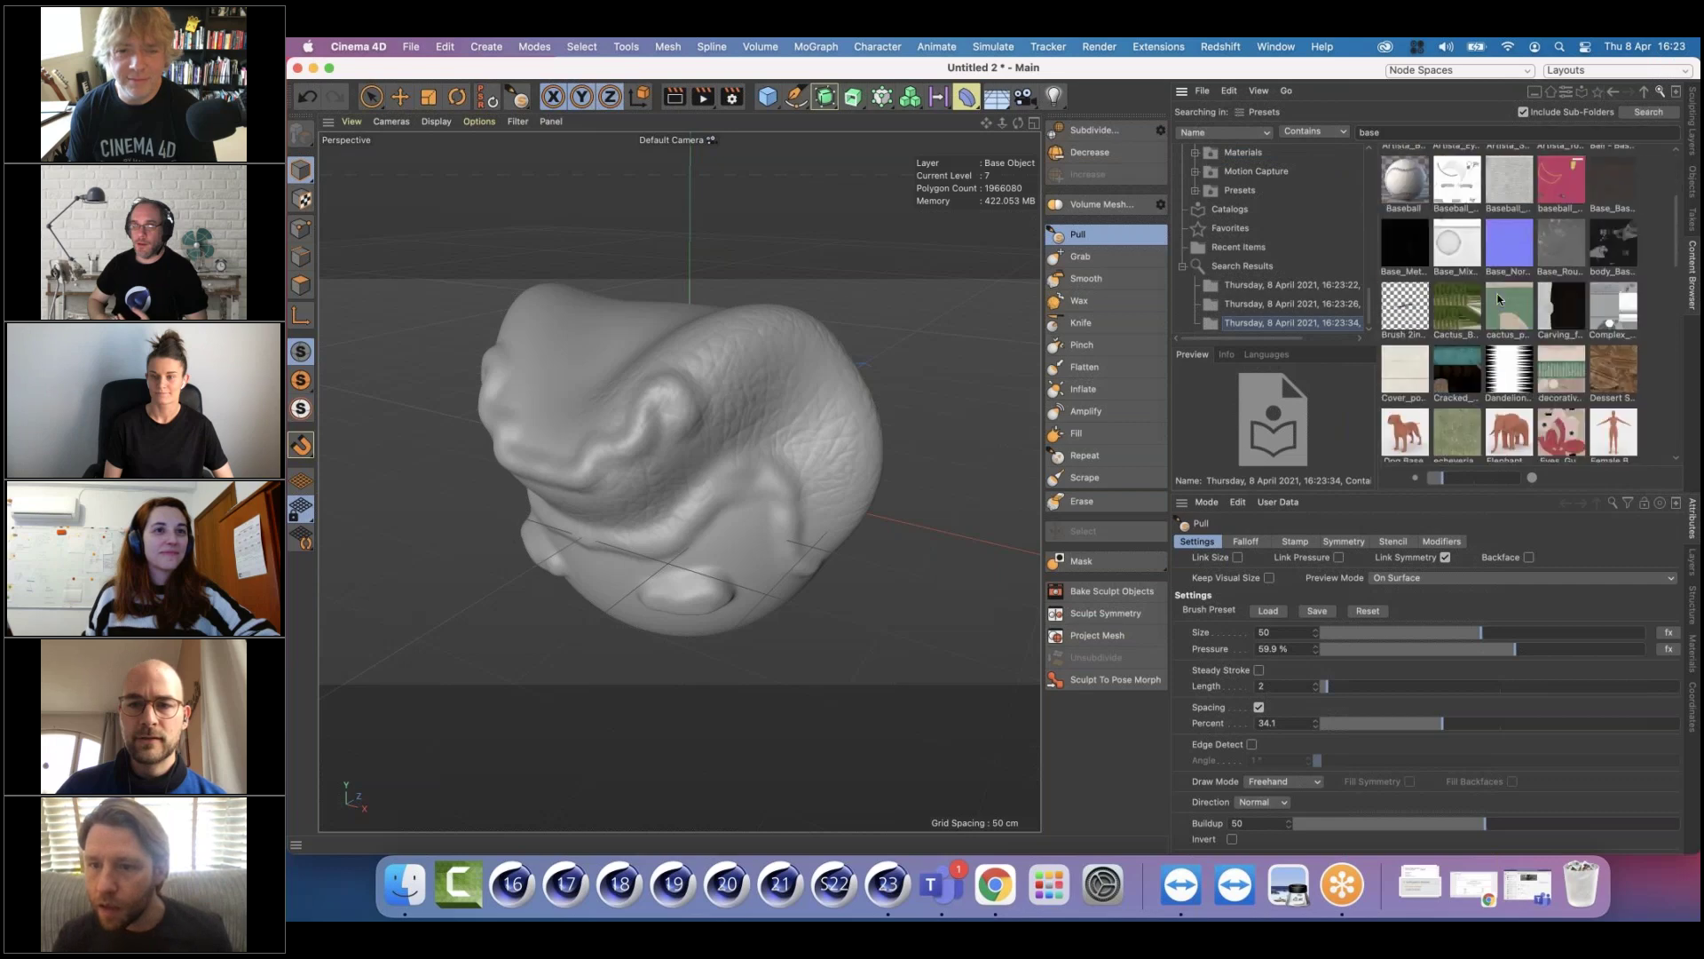
scroll(1496, 294, "down", 1)
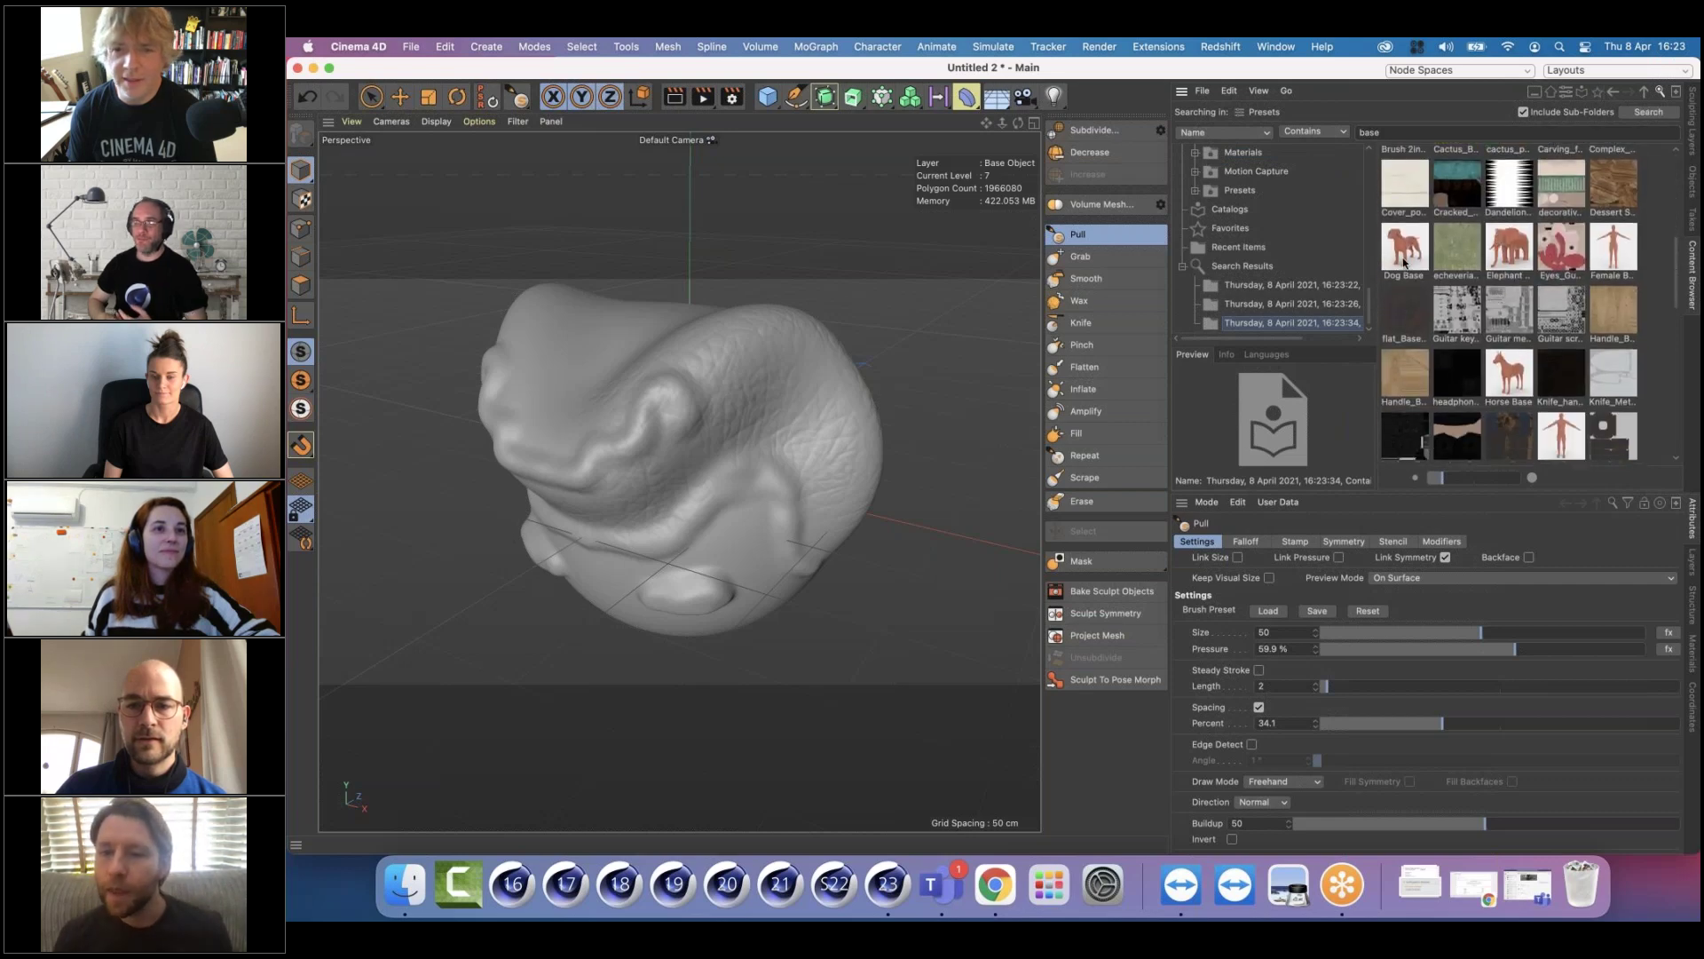
left_click(1509, 248)
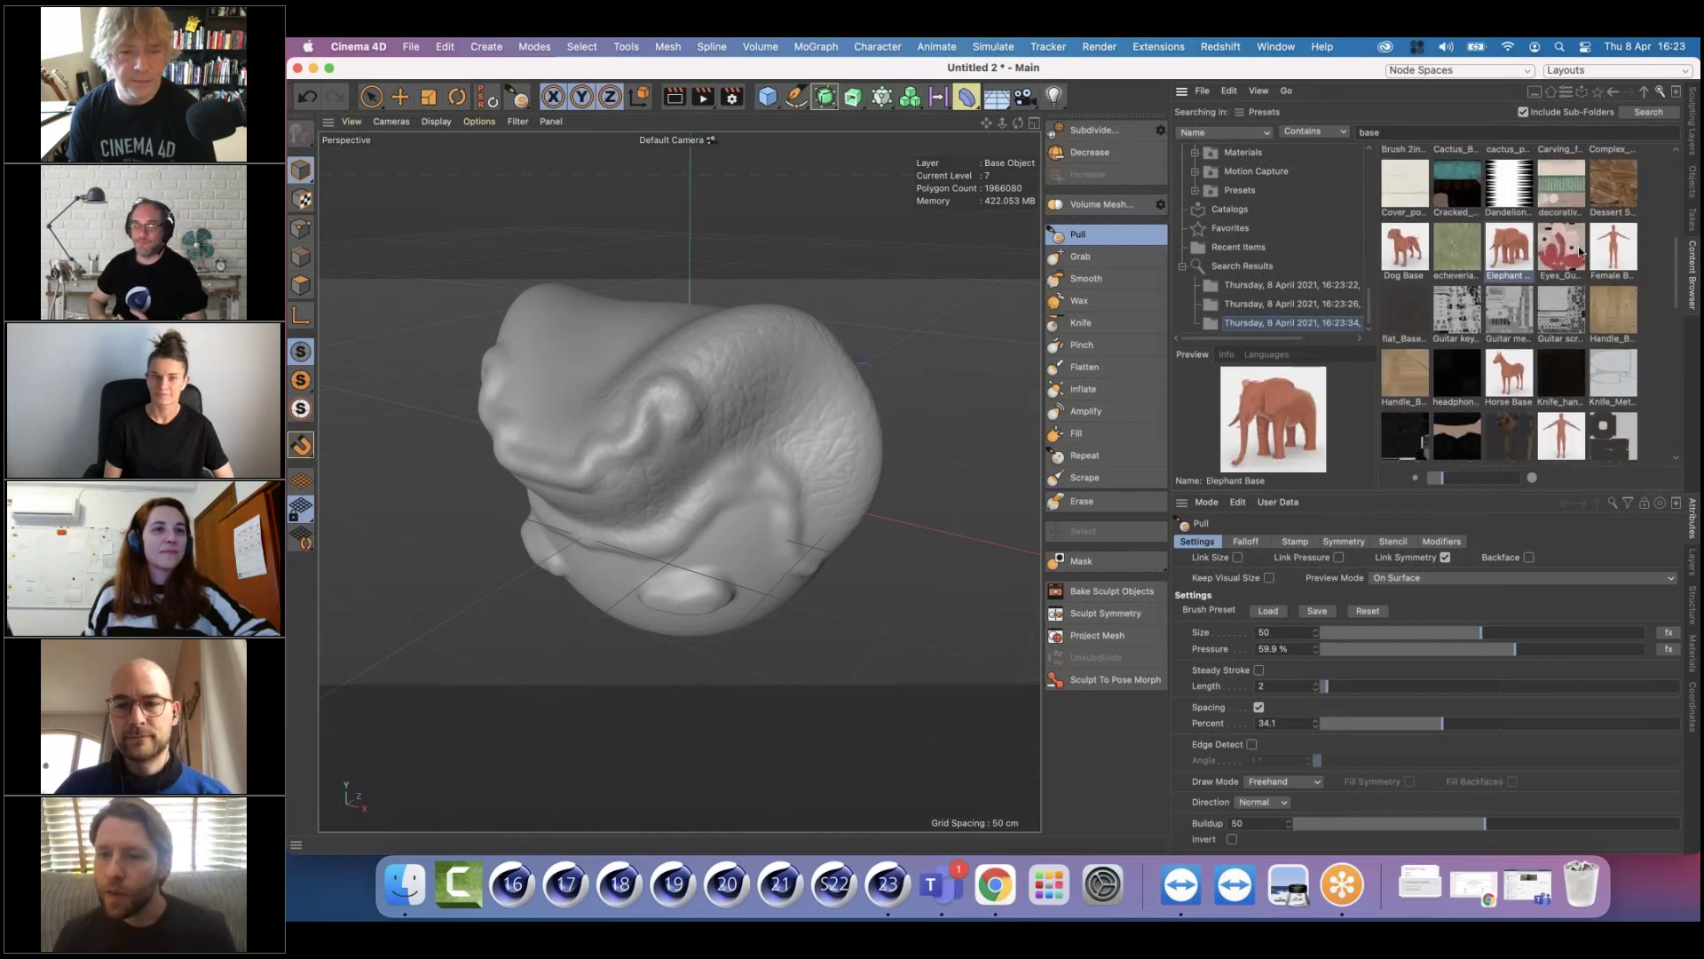
Enlarge the Content Browser thumbnails, search for "base mesh" and open the Sculpting Base Meshes folder
left_click(1484, 470)
left_click(1399, 133)
type("mesh")
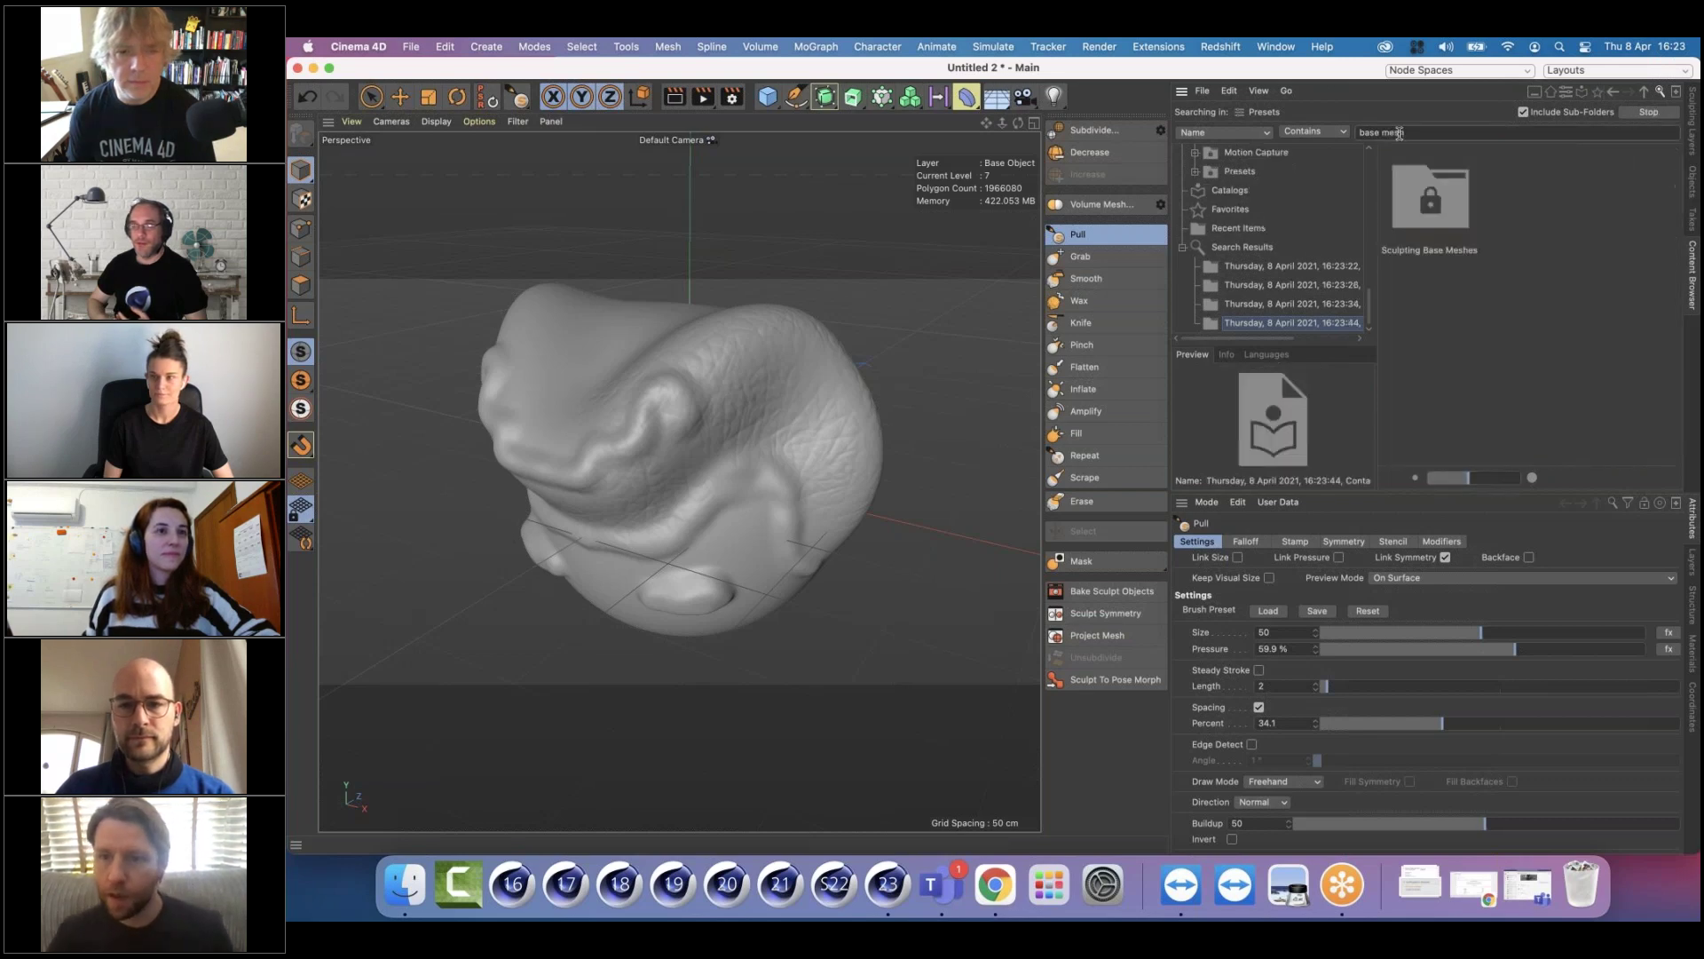
double_click(1457, 210)
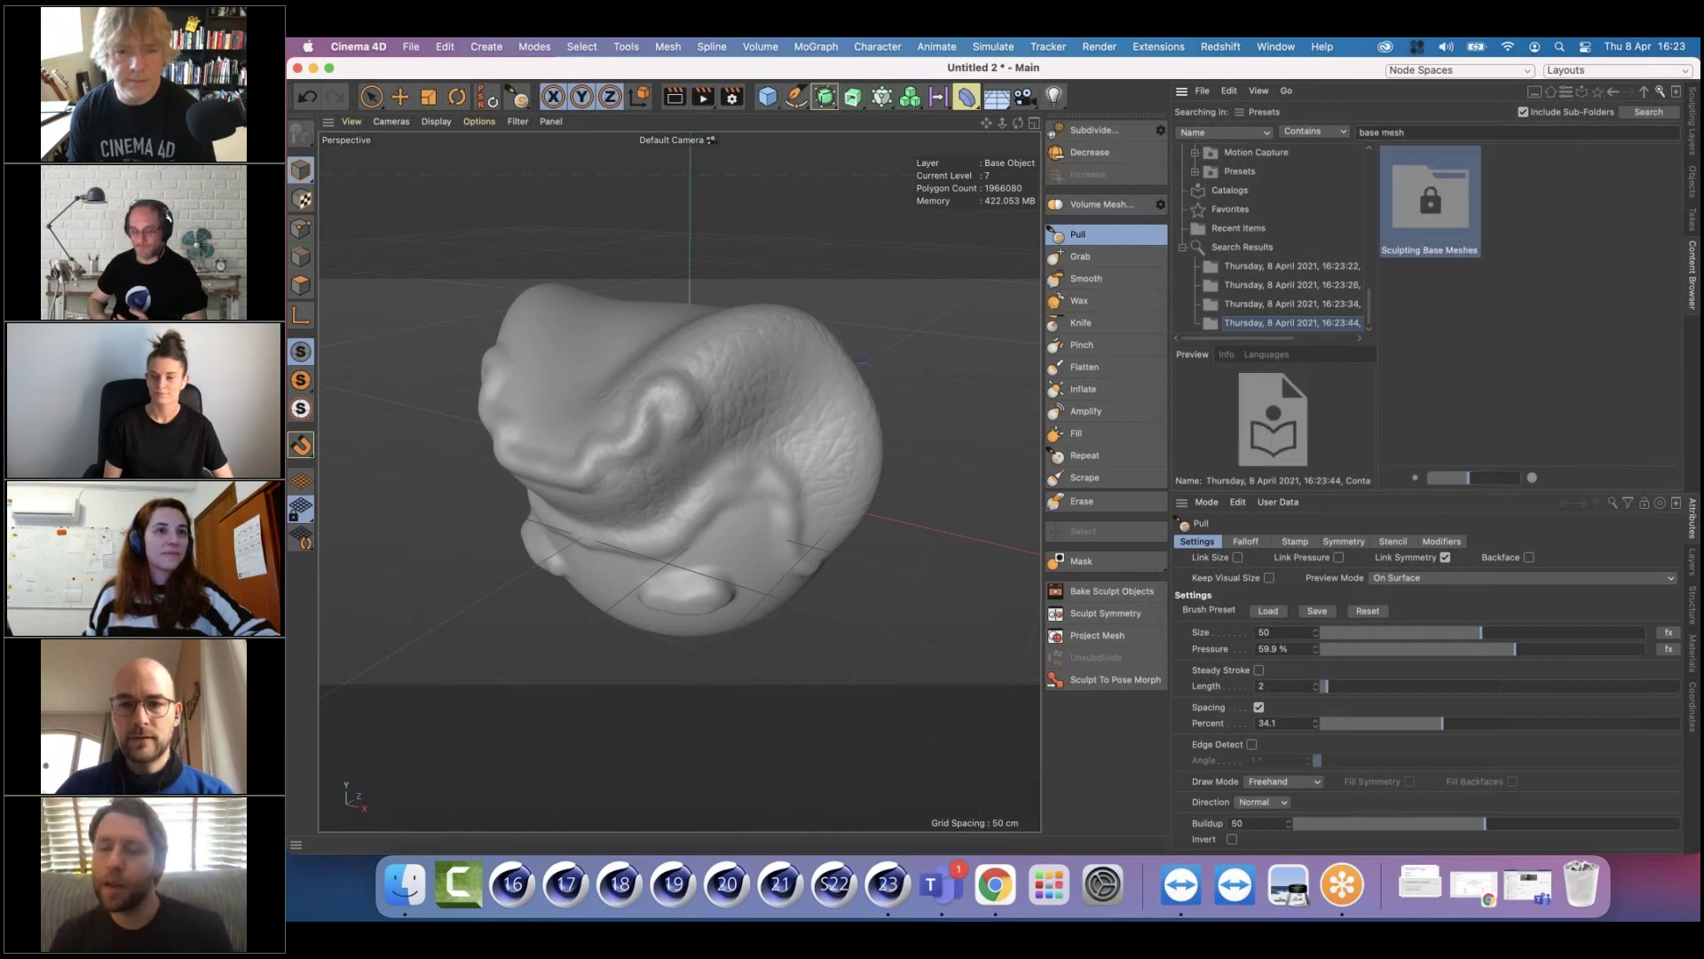
Load the Velociraptor Base model from the Sculpting Base Meshes folder into the scene
scroll(1591, 259, "down", 5)
scroll(1590, 259, "down", 3)
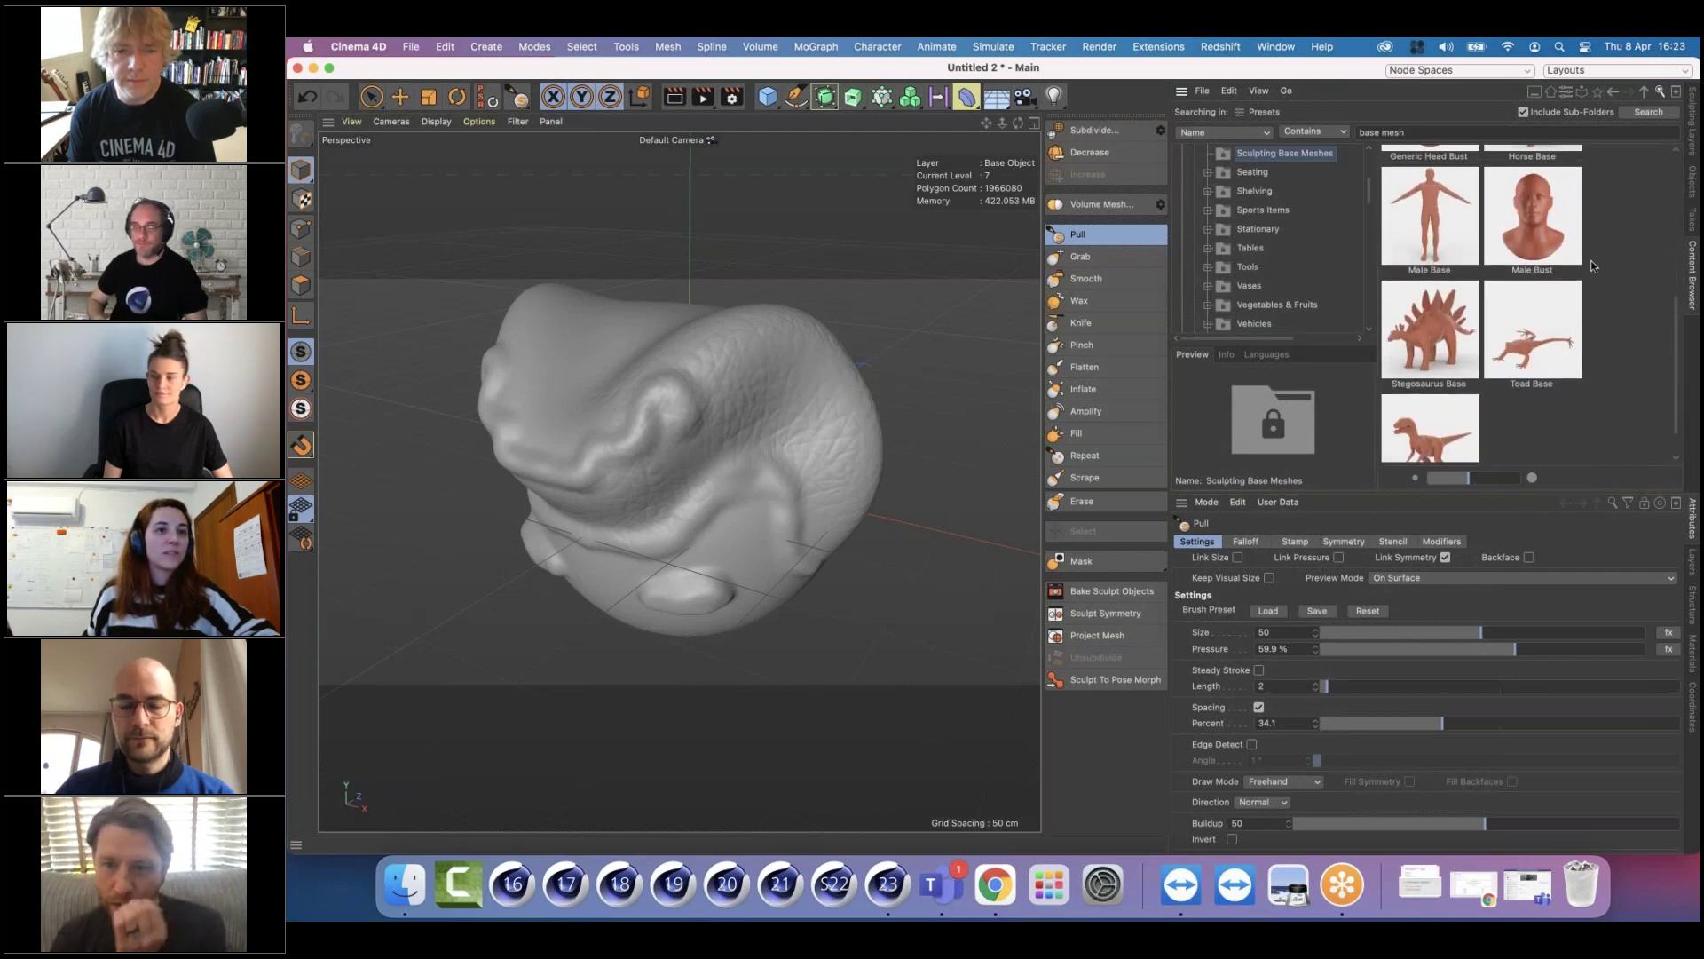
scroll(1591, 259, "down", 1)
left_click(1445, 388)
double_click(1445, 388)
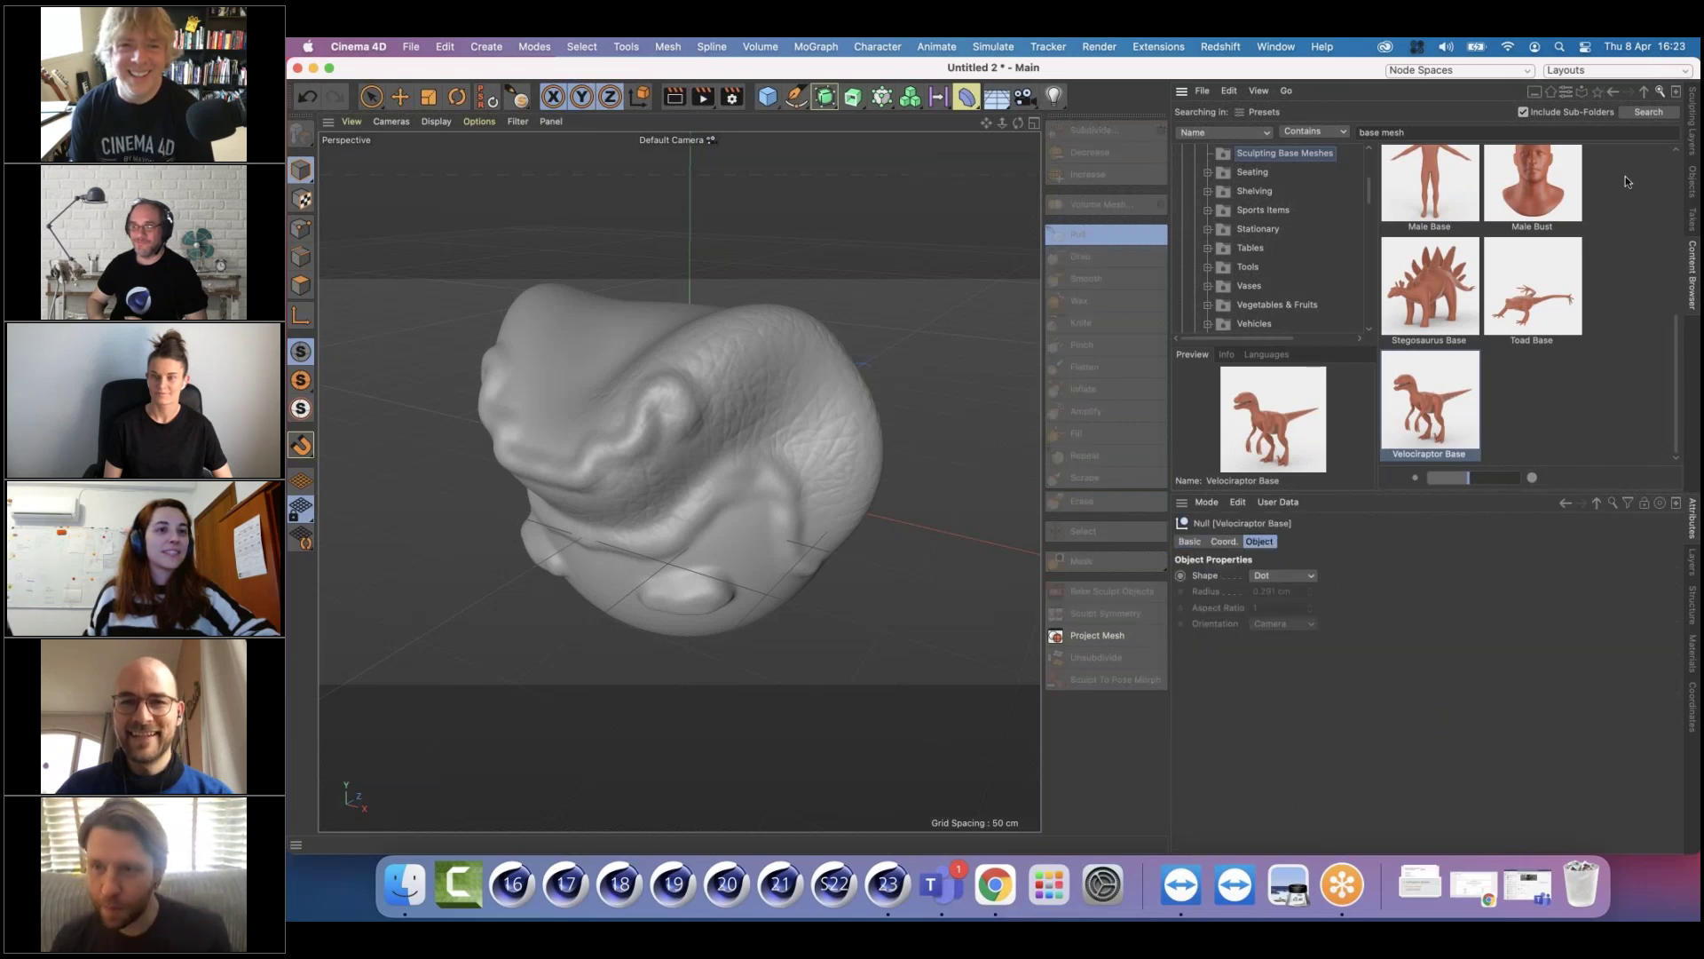
Show the scene's object list and hide the sculpted Sphere in the viewport
left_click(1691, 106)
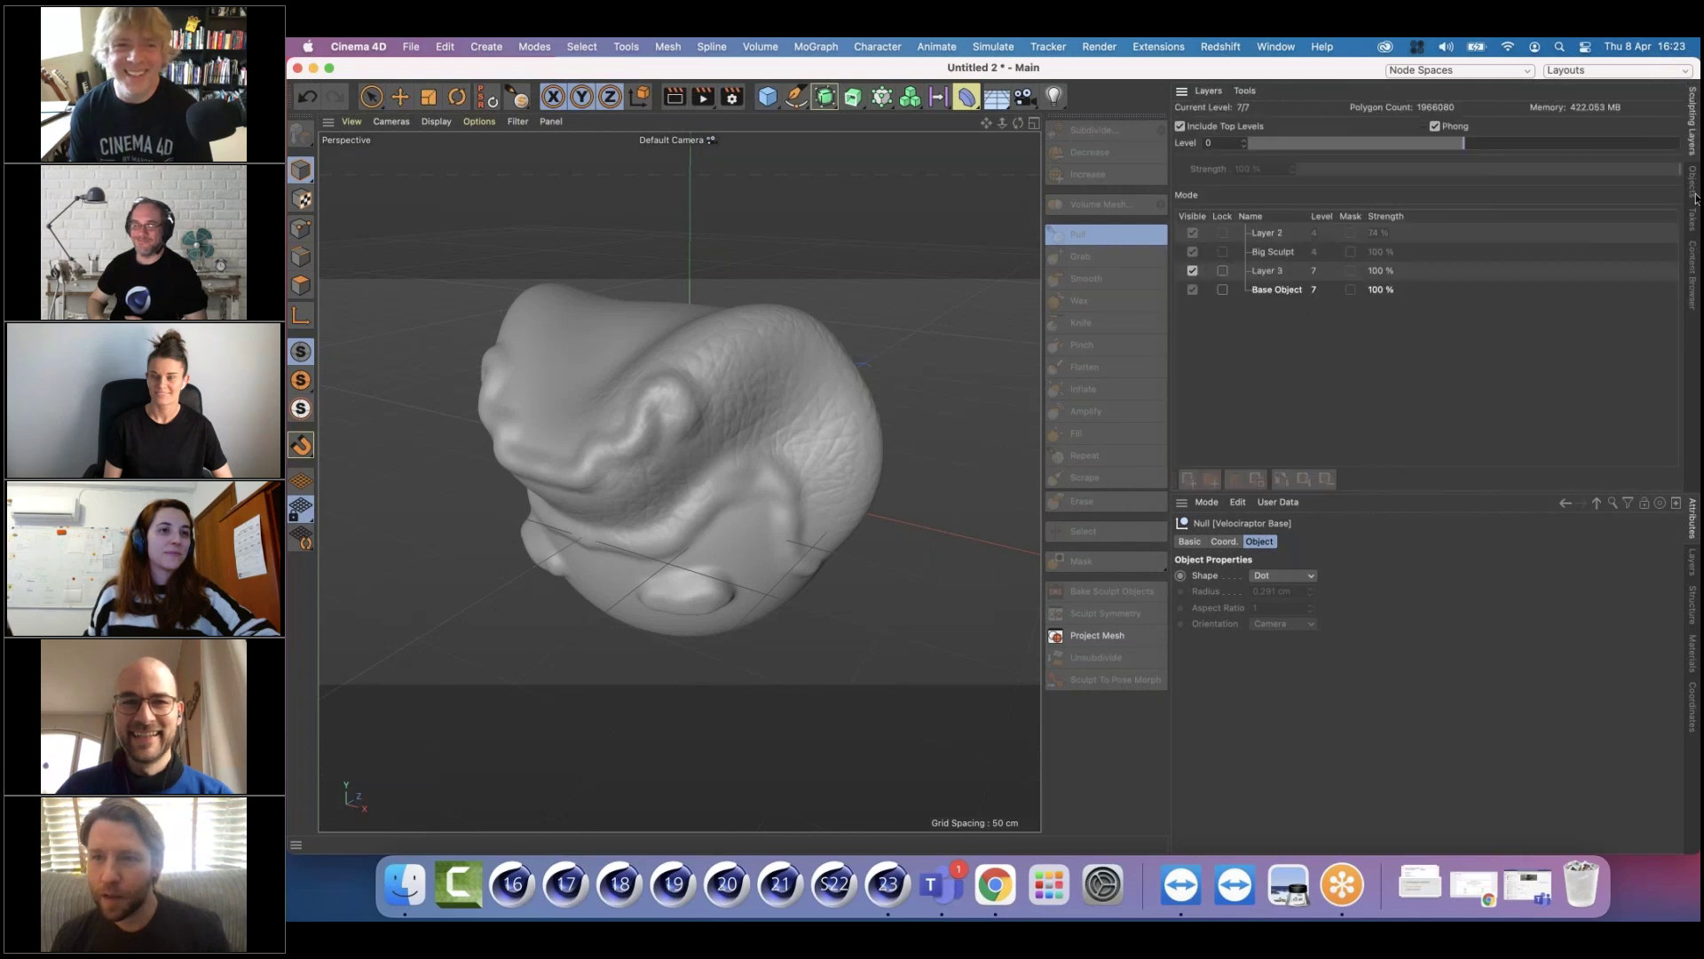
left_click(1694, 189)
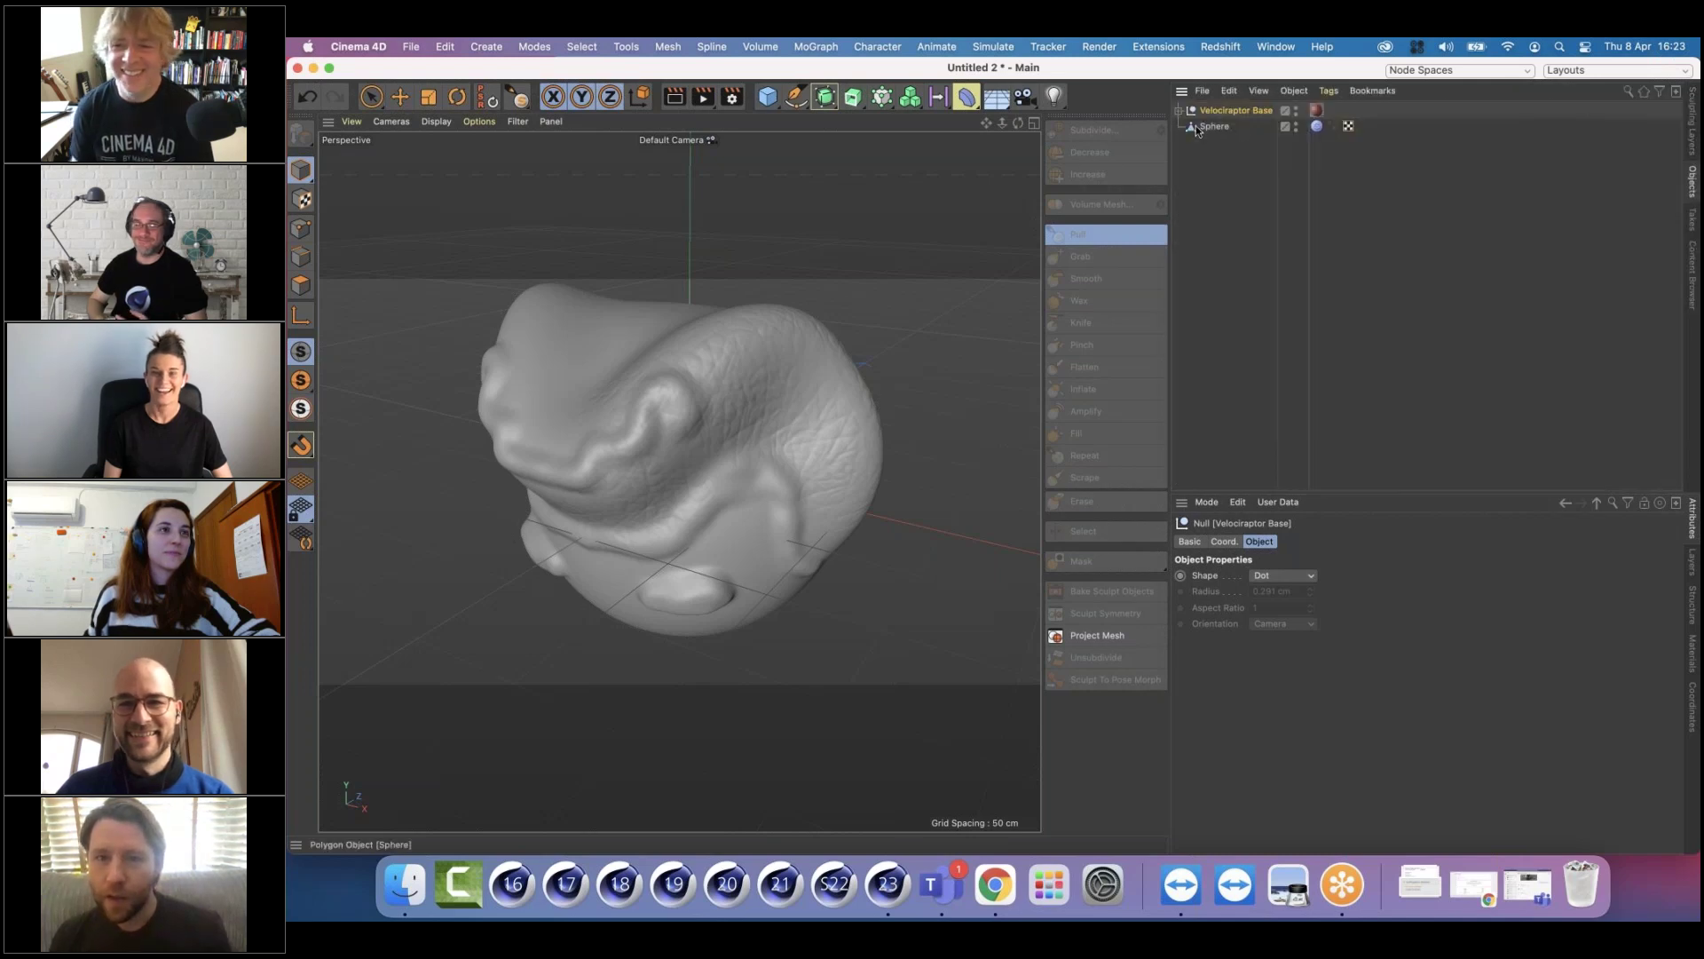
left_click(1296, 125)
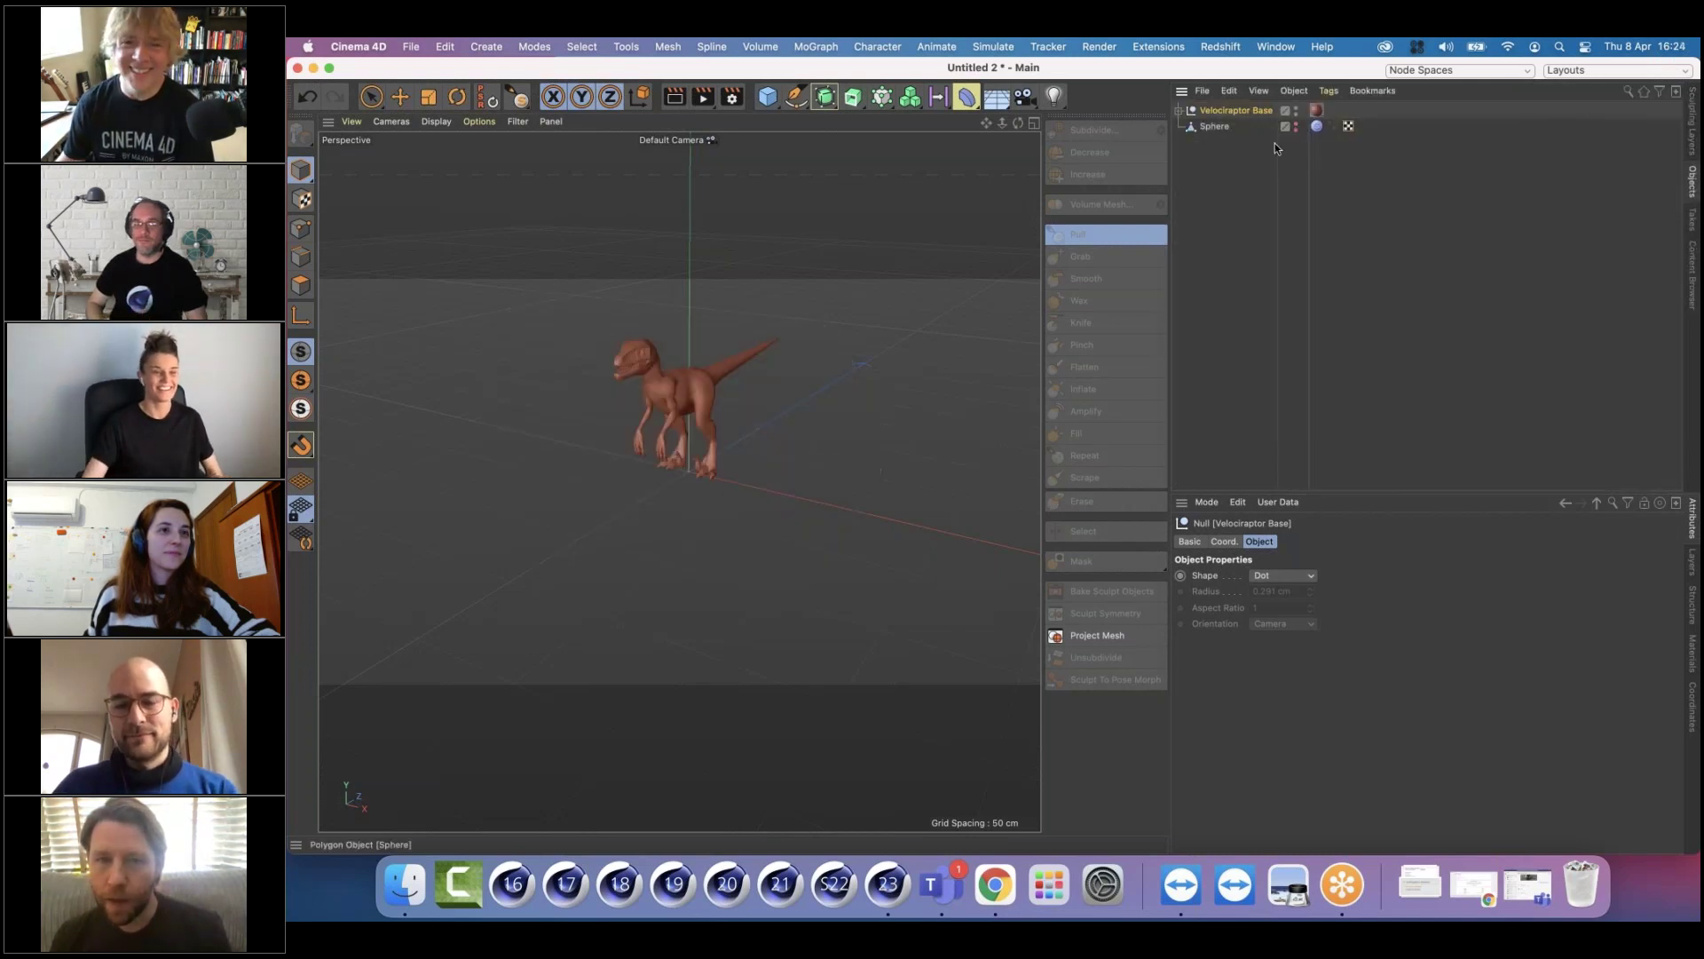
Inspect the Velociraptor Base up close from several angles with Gouraud shading and polygon lines
mouse_move(664, 368)
right_mouse_down("alt")
mouse_move(788, 384)
mouse_move(895, 372)
right_mouse_up("alt")
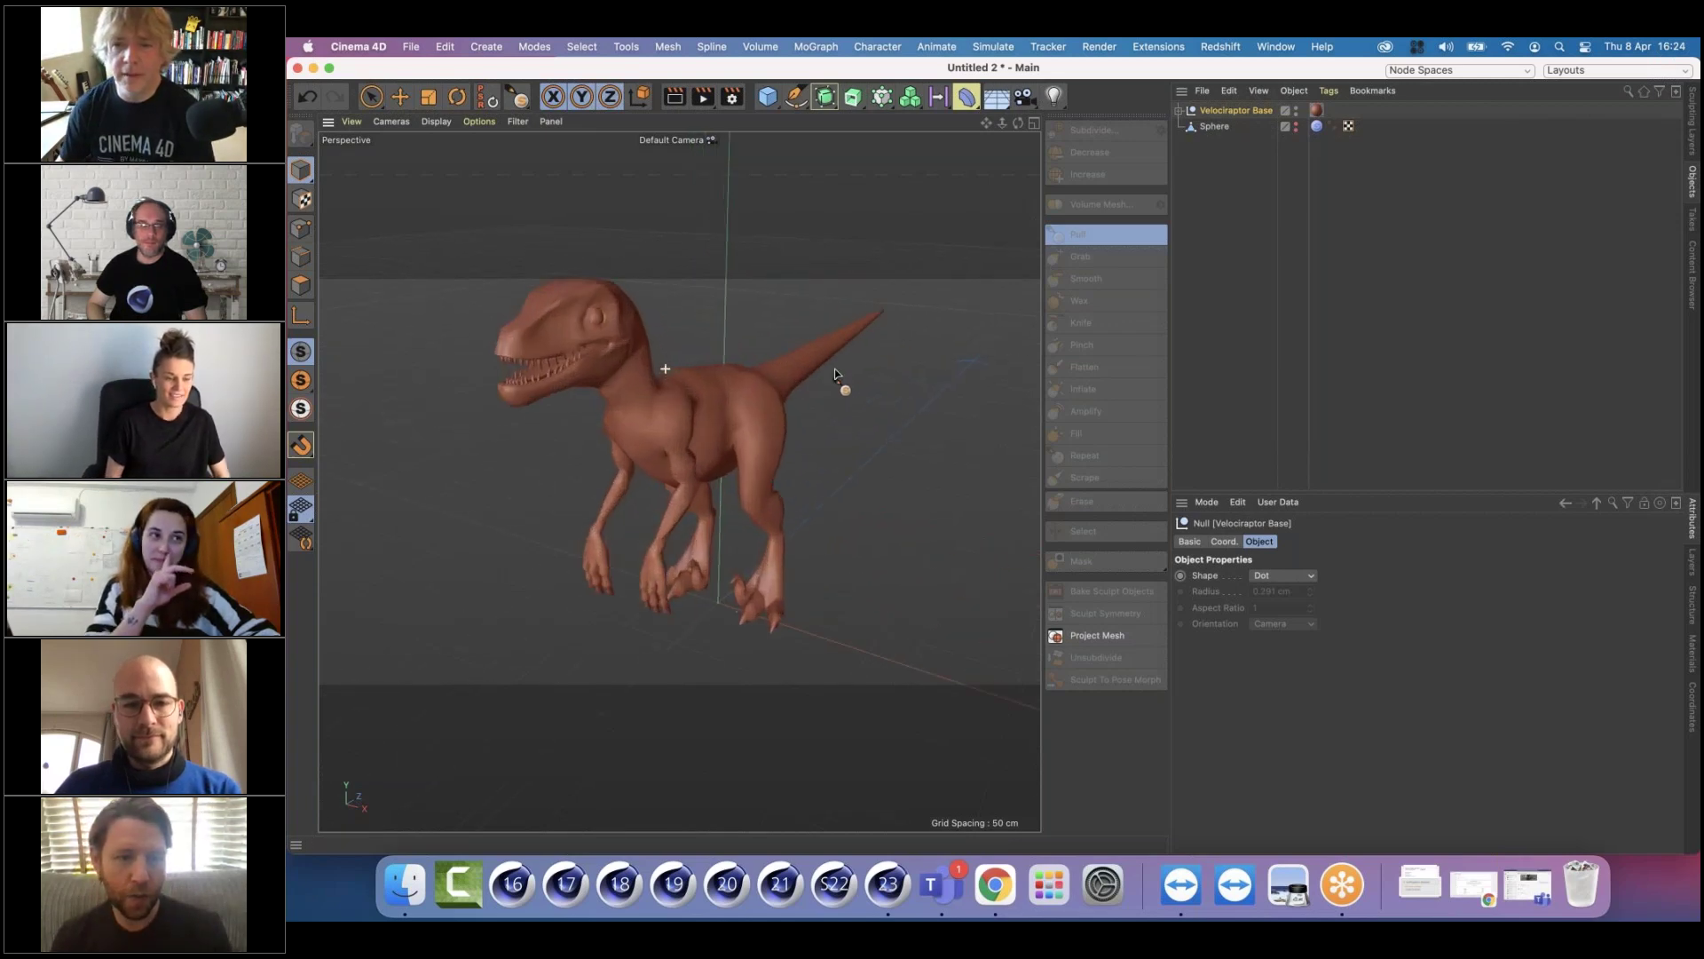
mouse_move(822, 411)
left_mouse_down("alt")
mouse_move(625, 372)
mouse_move(994, 454)
mouse_move(654, 423)
left_mouse_up("alt")
key("n")
key("b")
left_click_drag(812, 437, 859, 398, "alt")
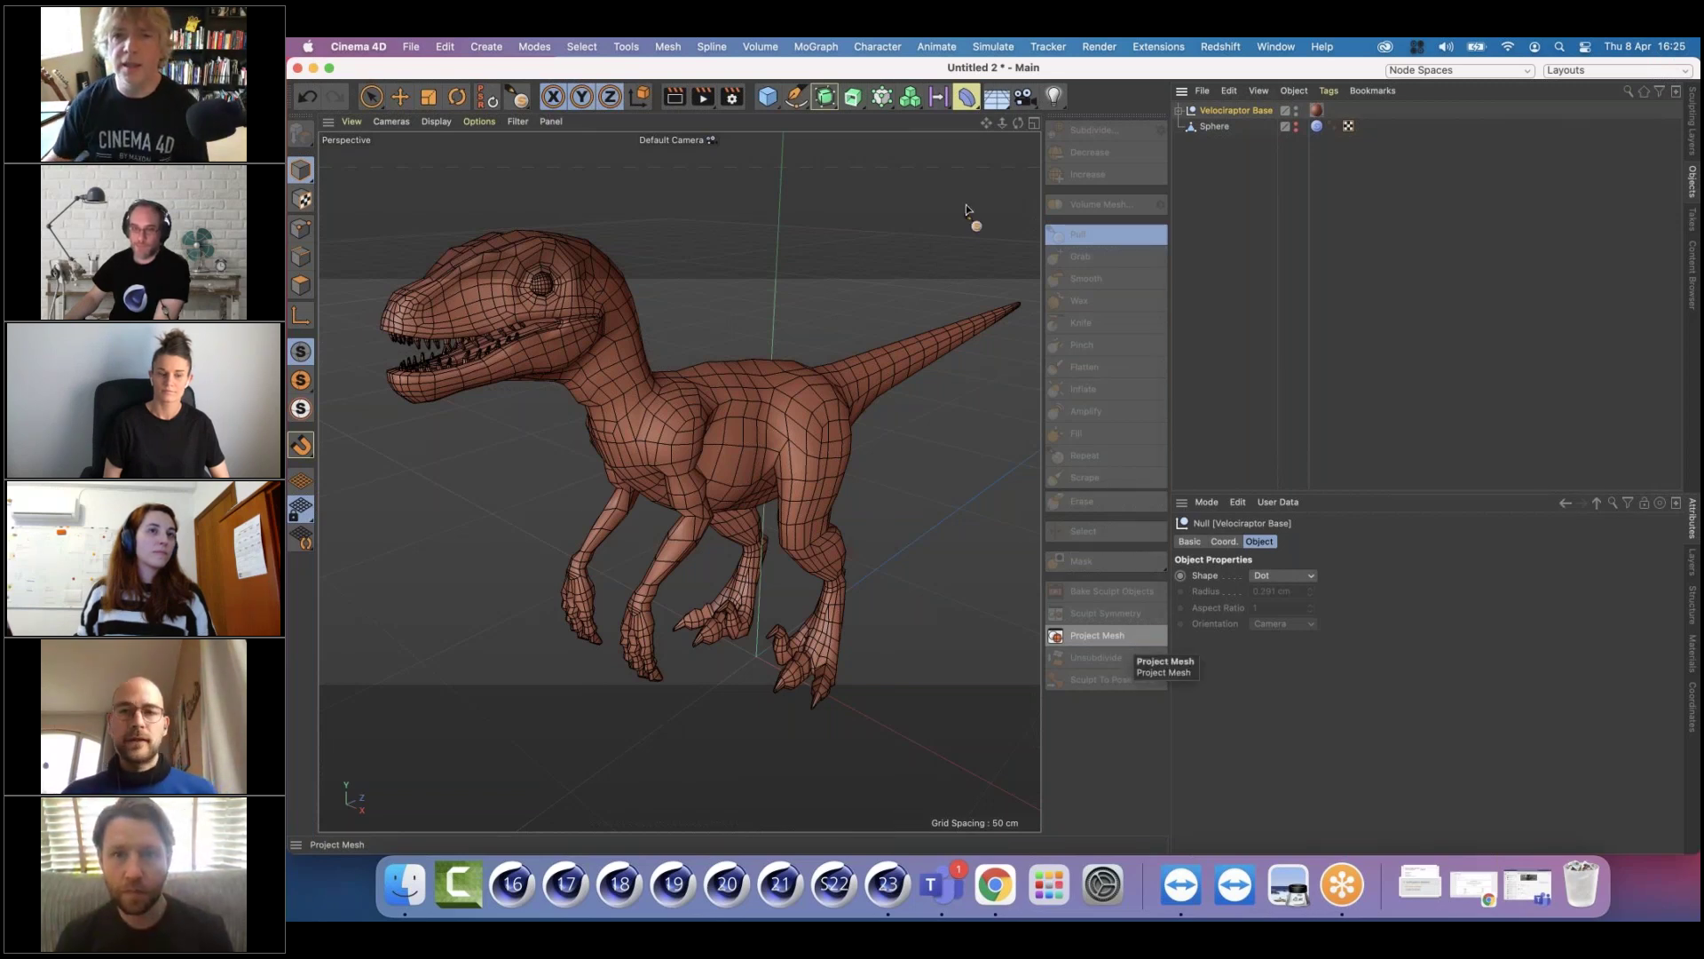
View the finished Raptor 04.c4d sculpt and return to the Untitled 2 project
left_click(1275, 46)
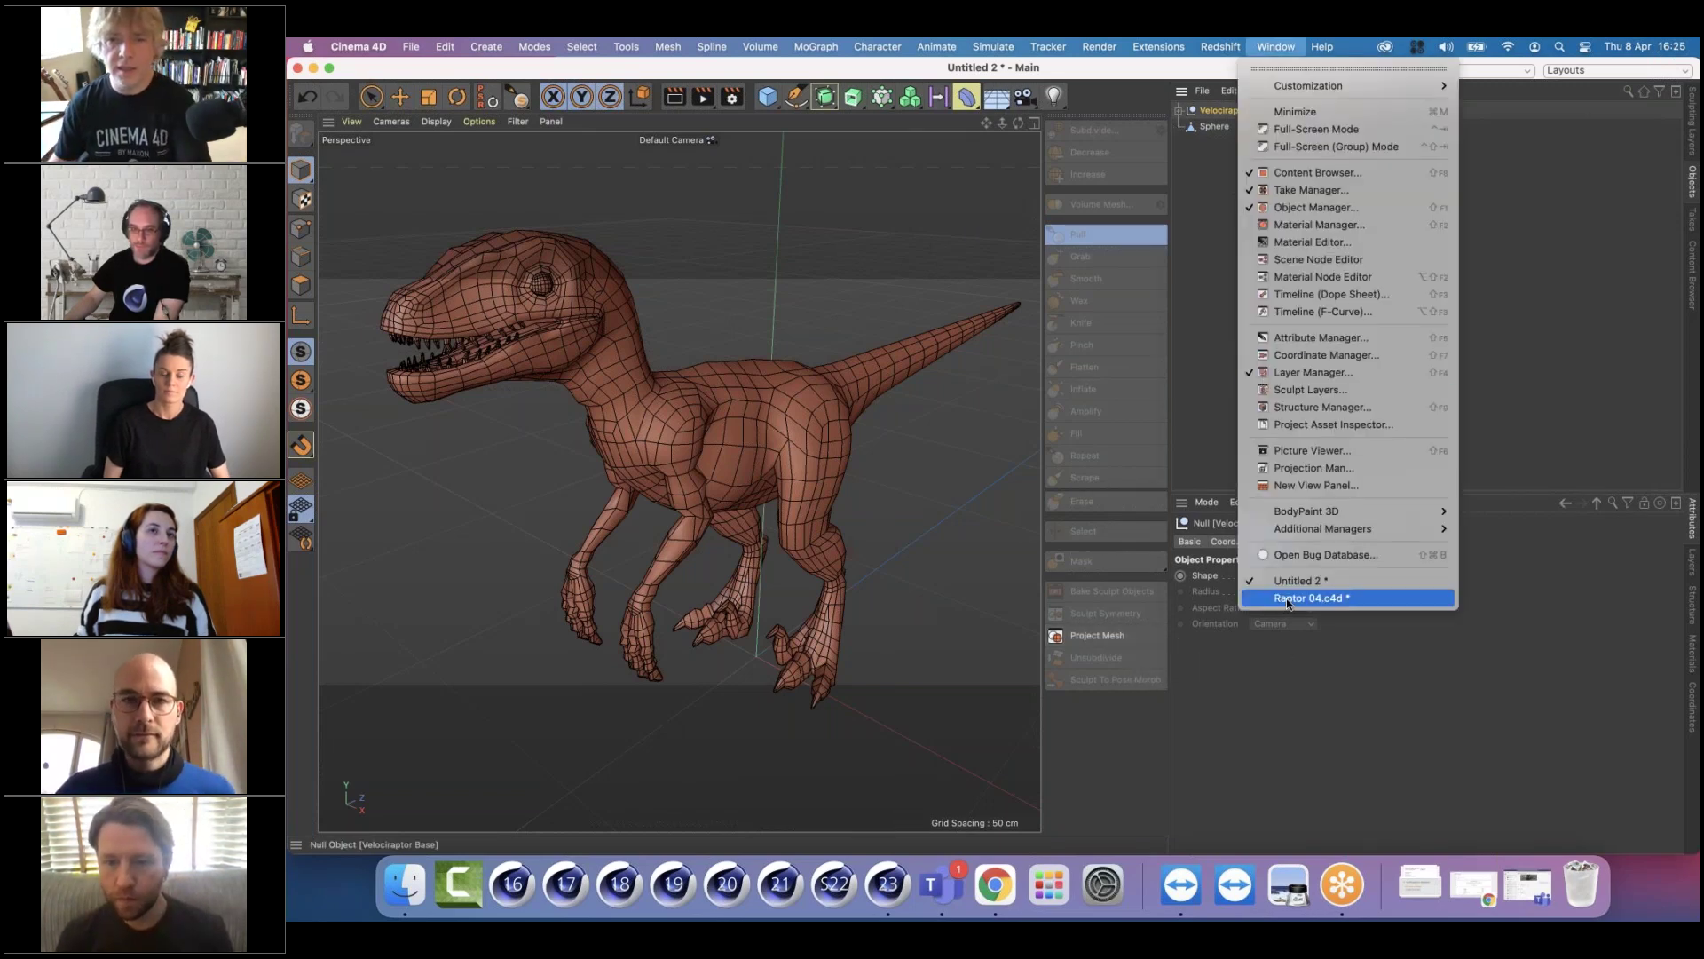
left_click(1349, 552)
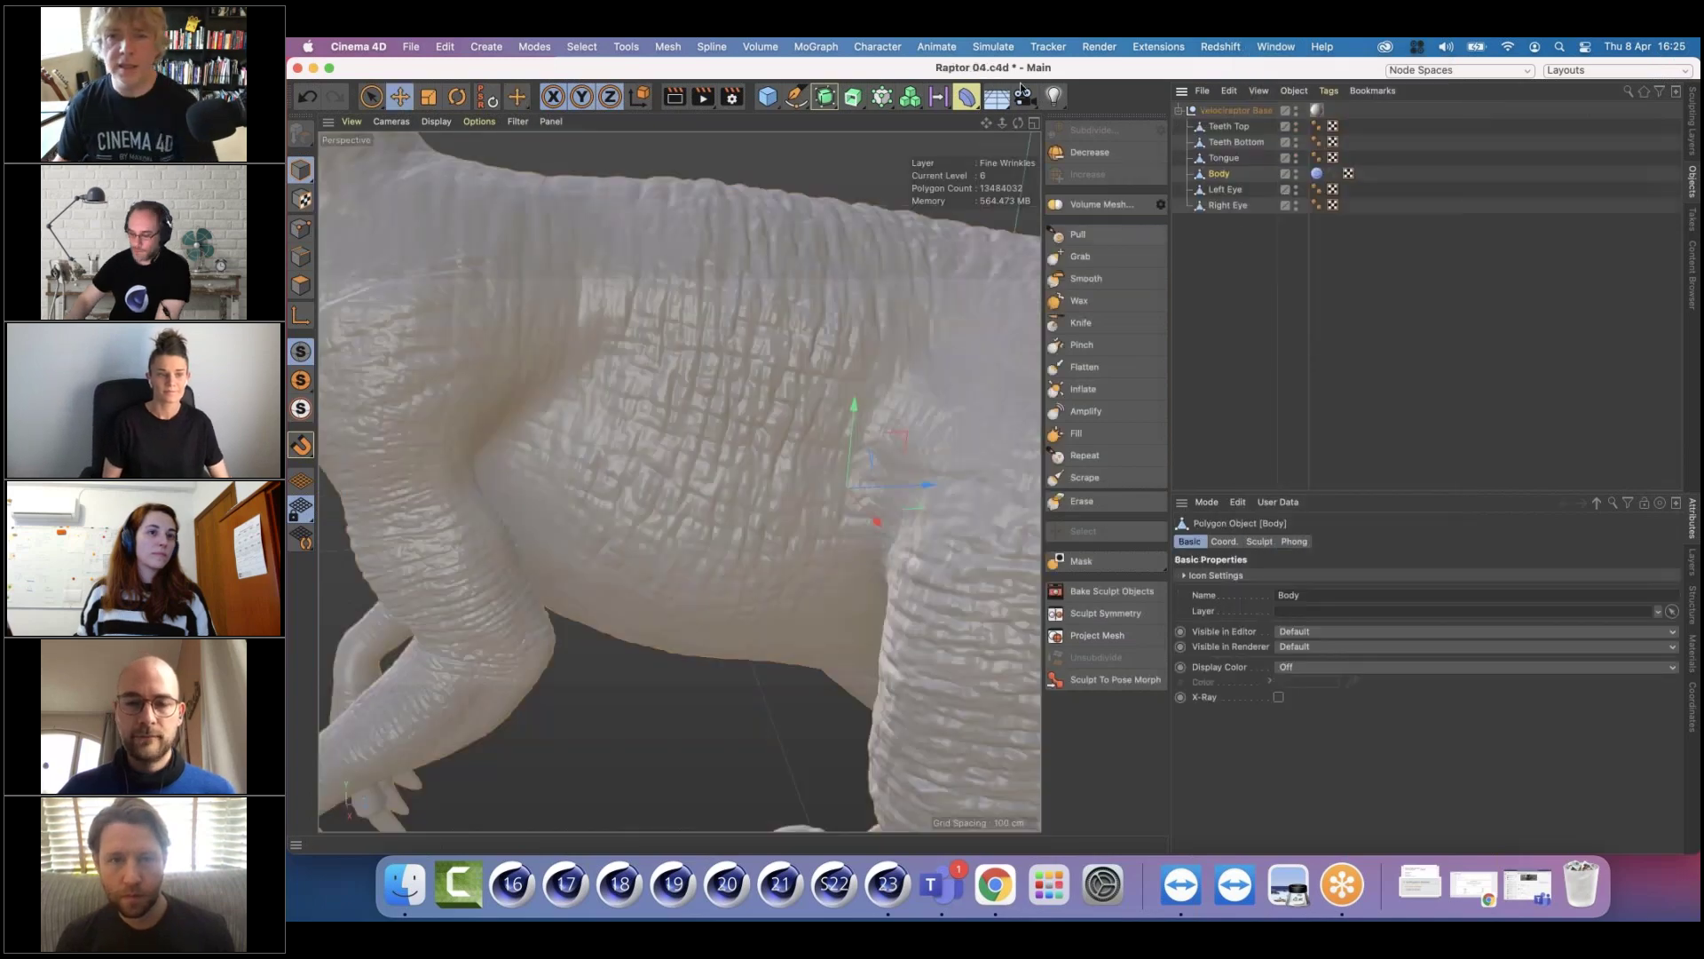
left_click(1275, 46)
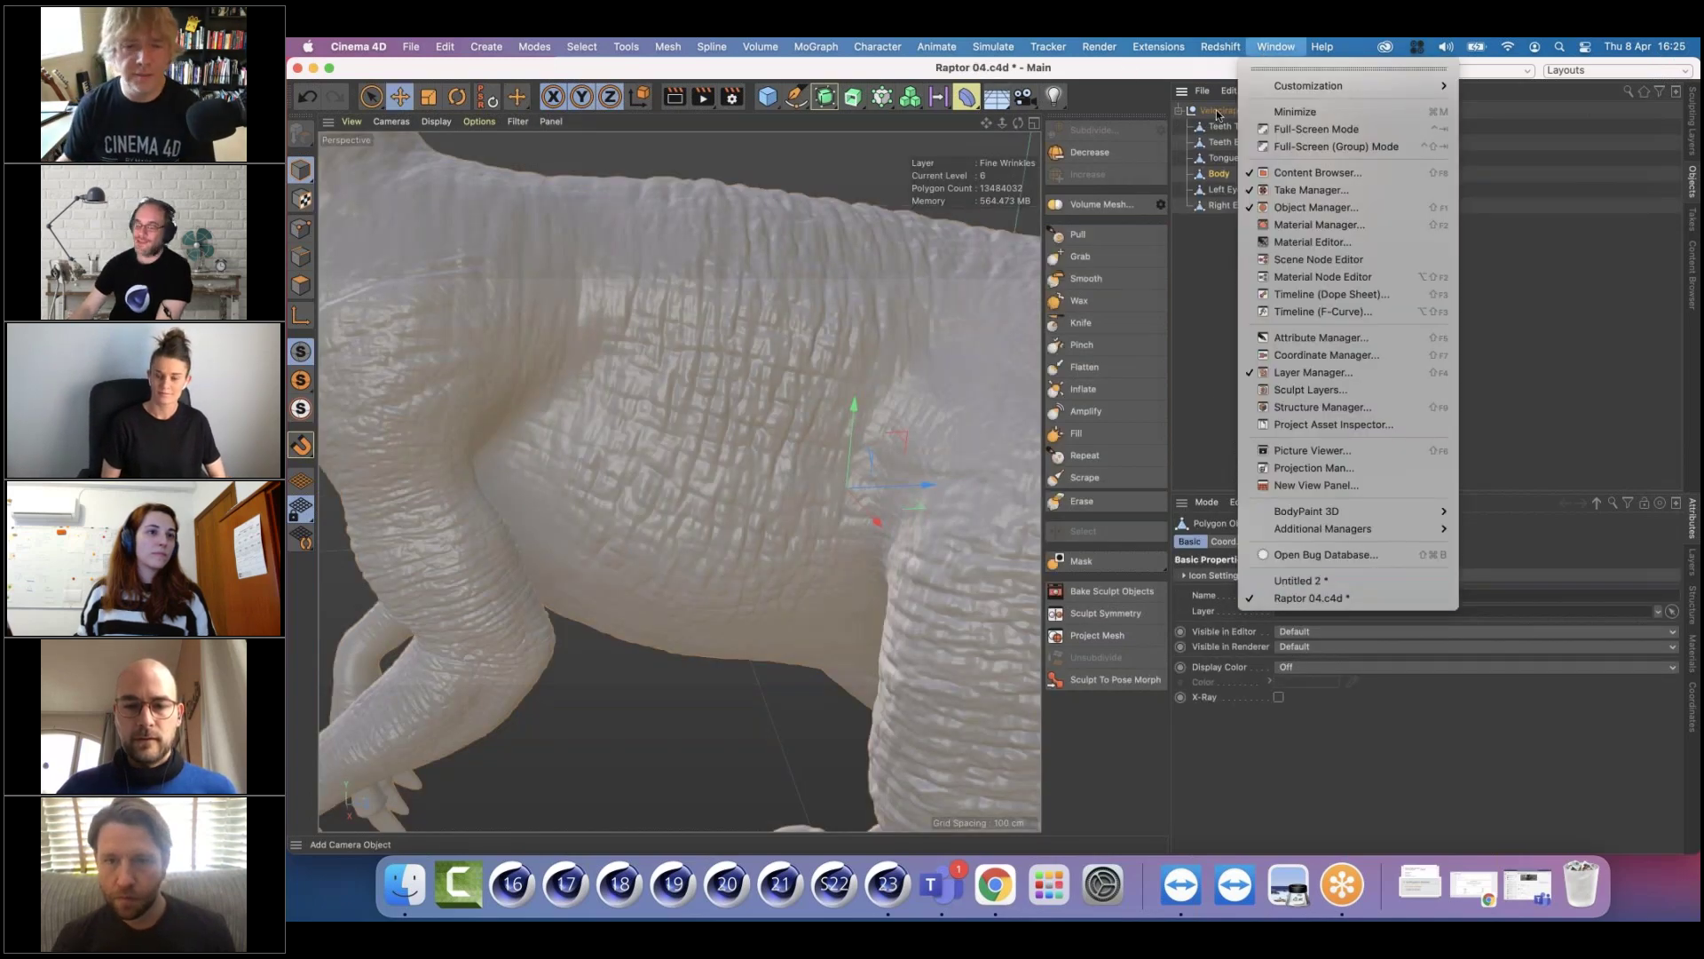
left_click(1298, 581)
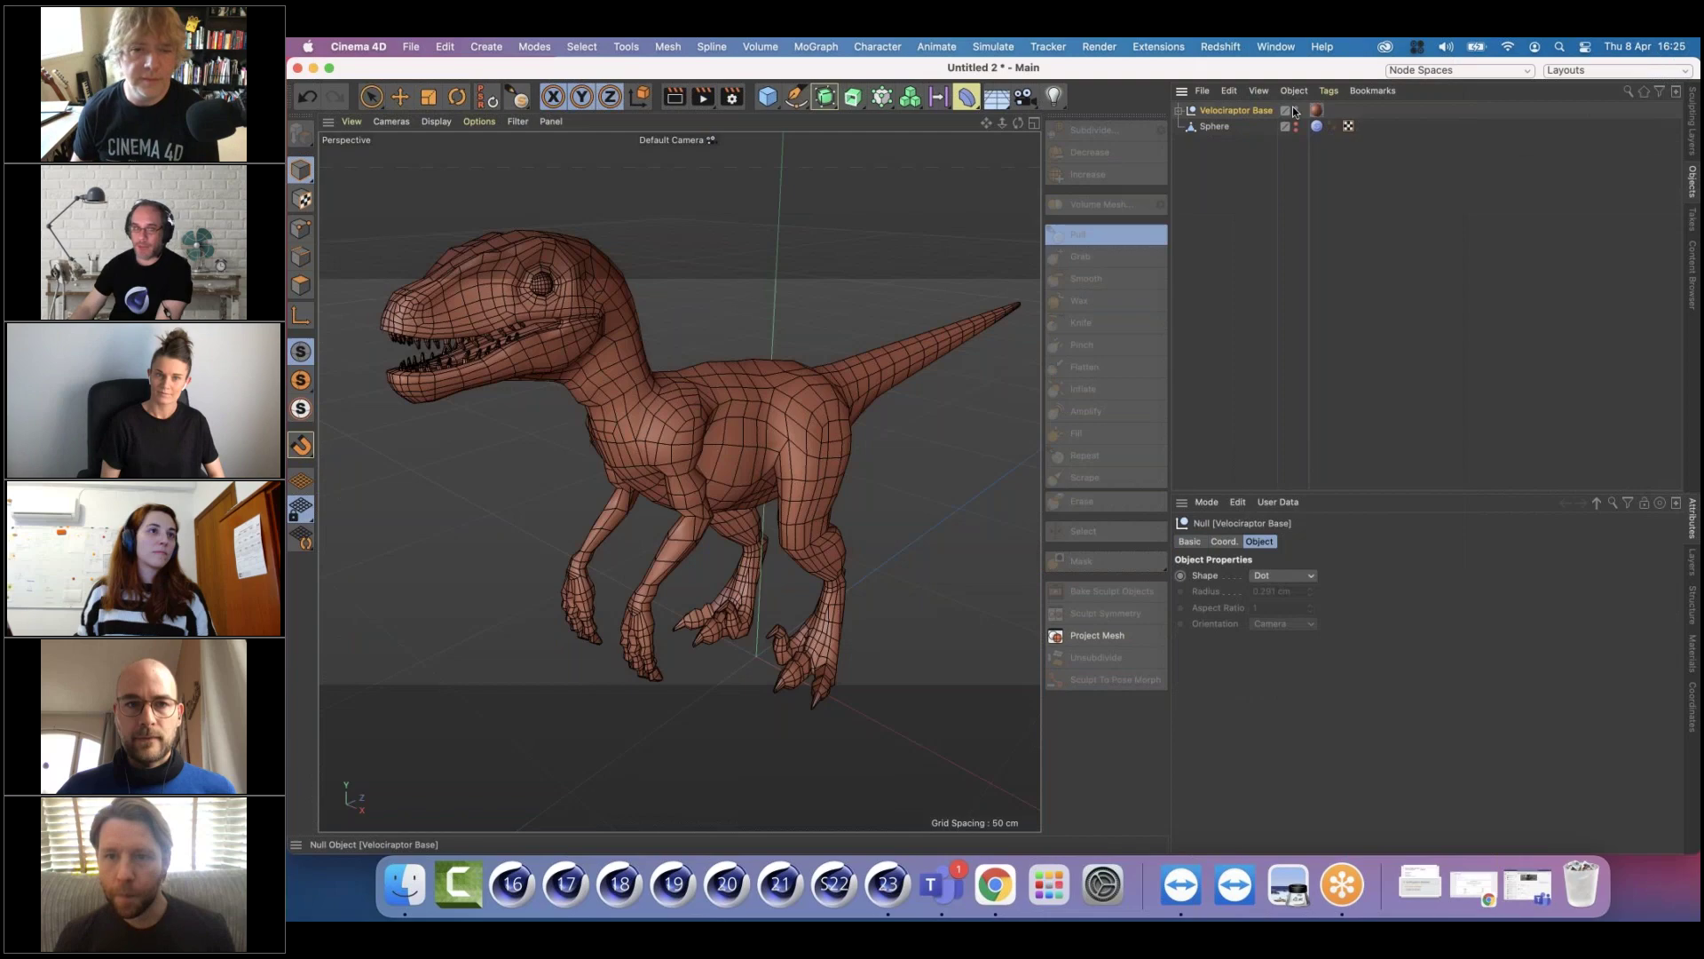
Hide the Velociraptor Base, unhide and select the sculpted Sphere, and shade it without polygon lines
left_click(1295, 109)
left_click(1297, 127)
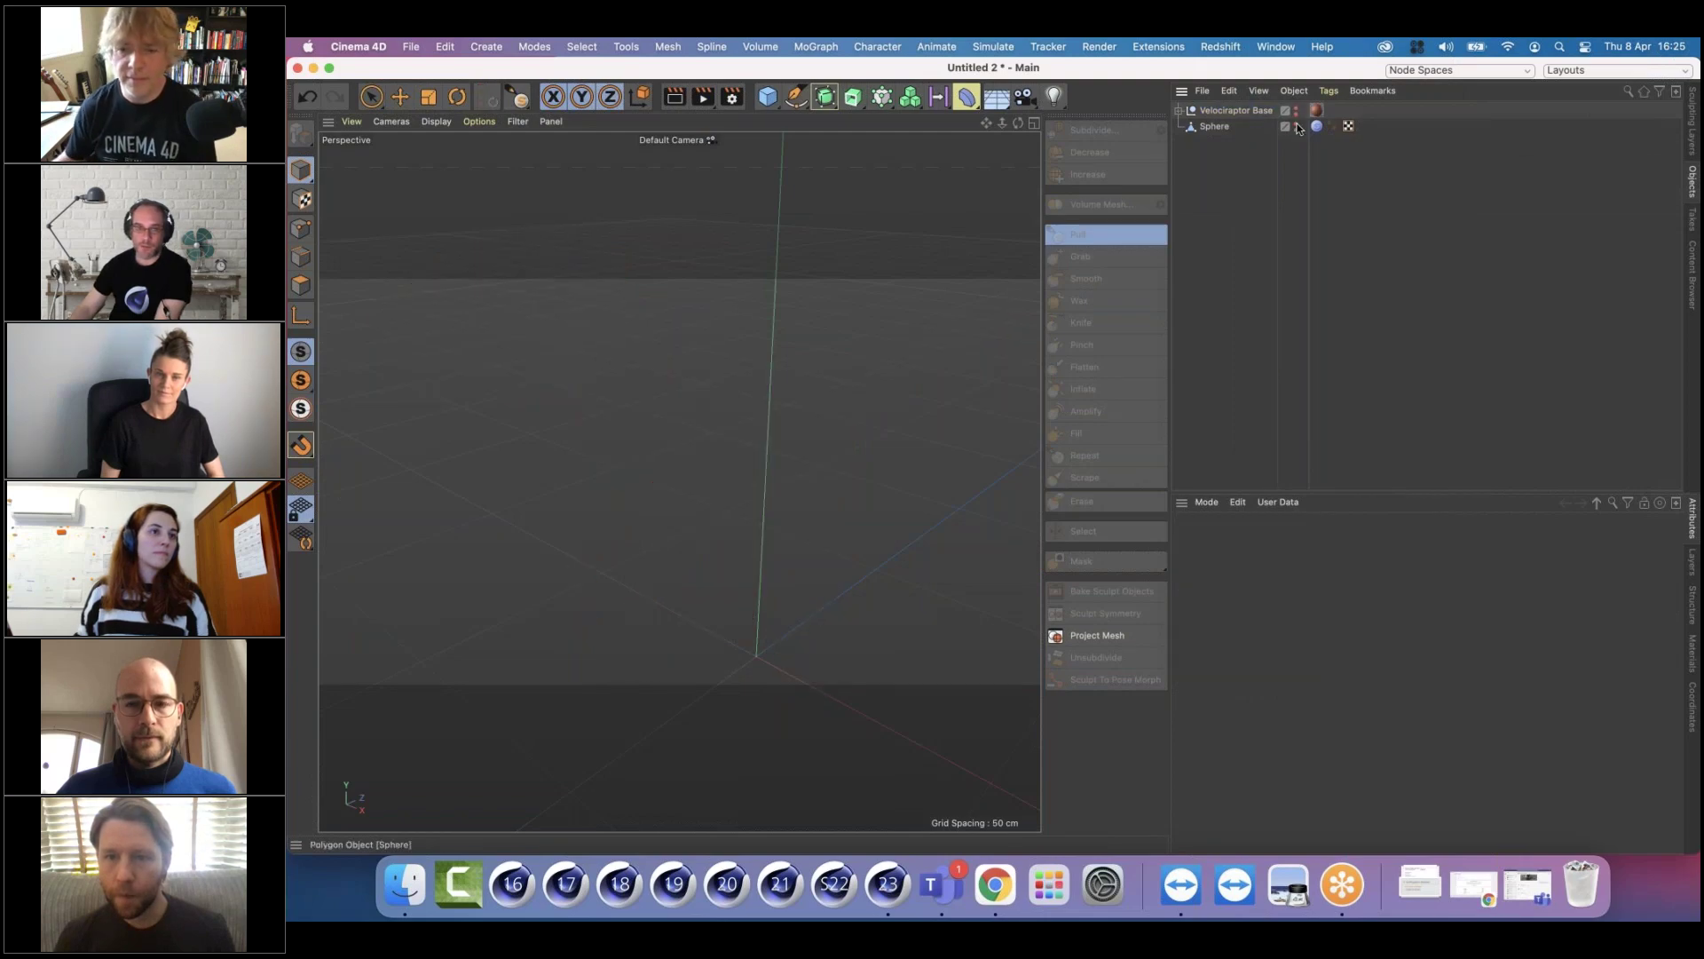
left_click(1213, 126)
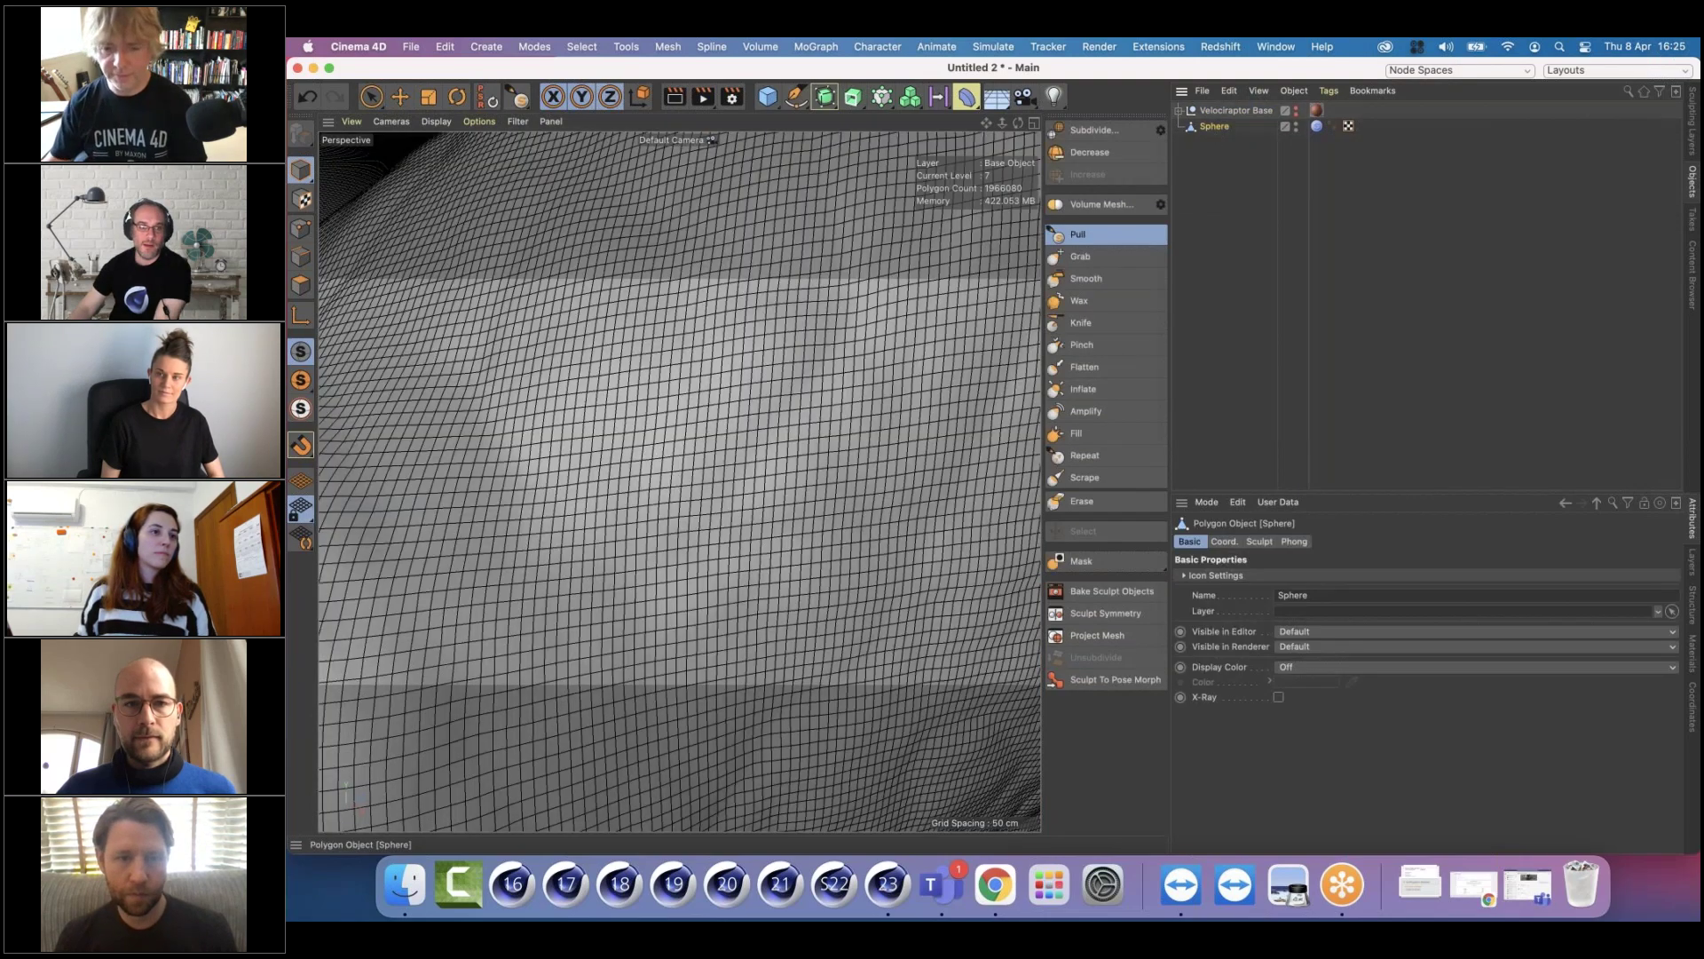
key("o")
scroll(779, 409, "down", 3)
mouse_move(742, 382)
left_mouse_down("alt")
mouse_move(905, 320)
mouse_move(790, 431)
mouse_move(827, 330)
mouse_move(812, 430)
mouse_move(852, 390)
left_mouse_up("alt")
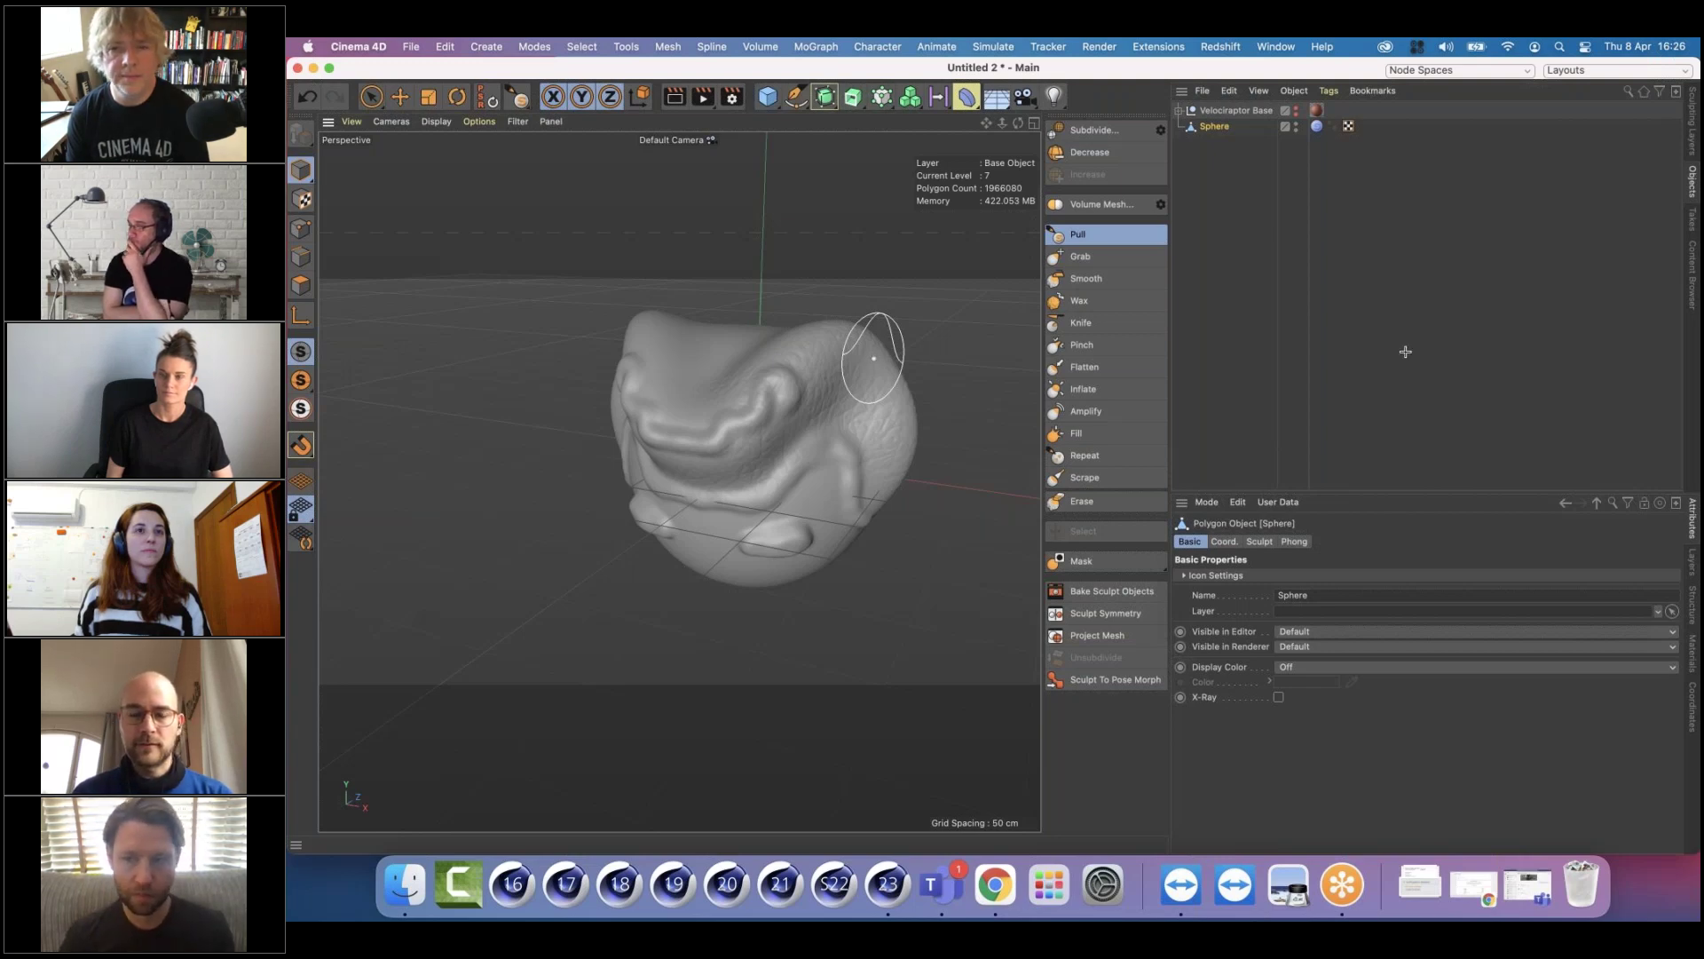
left_click(1596, 381)
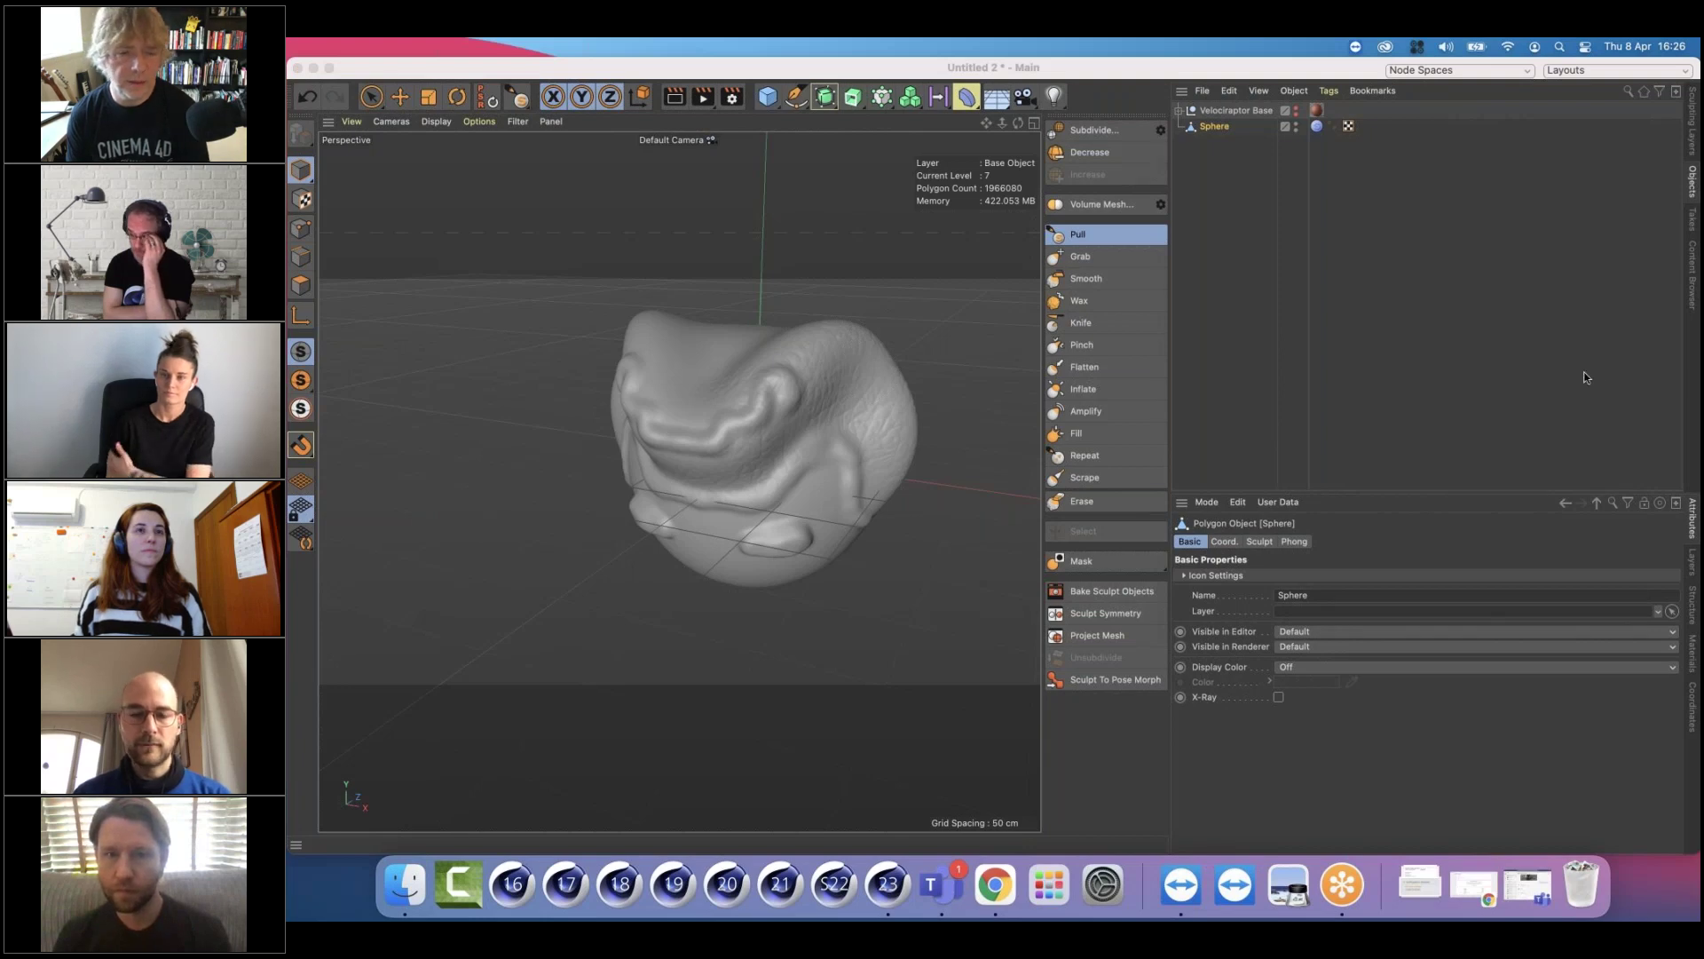
left_click(1161, 131)
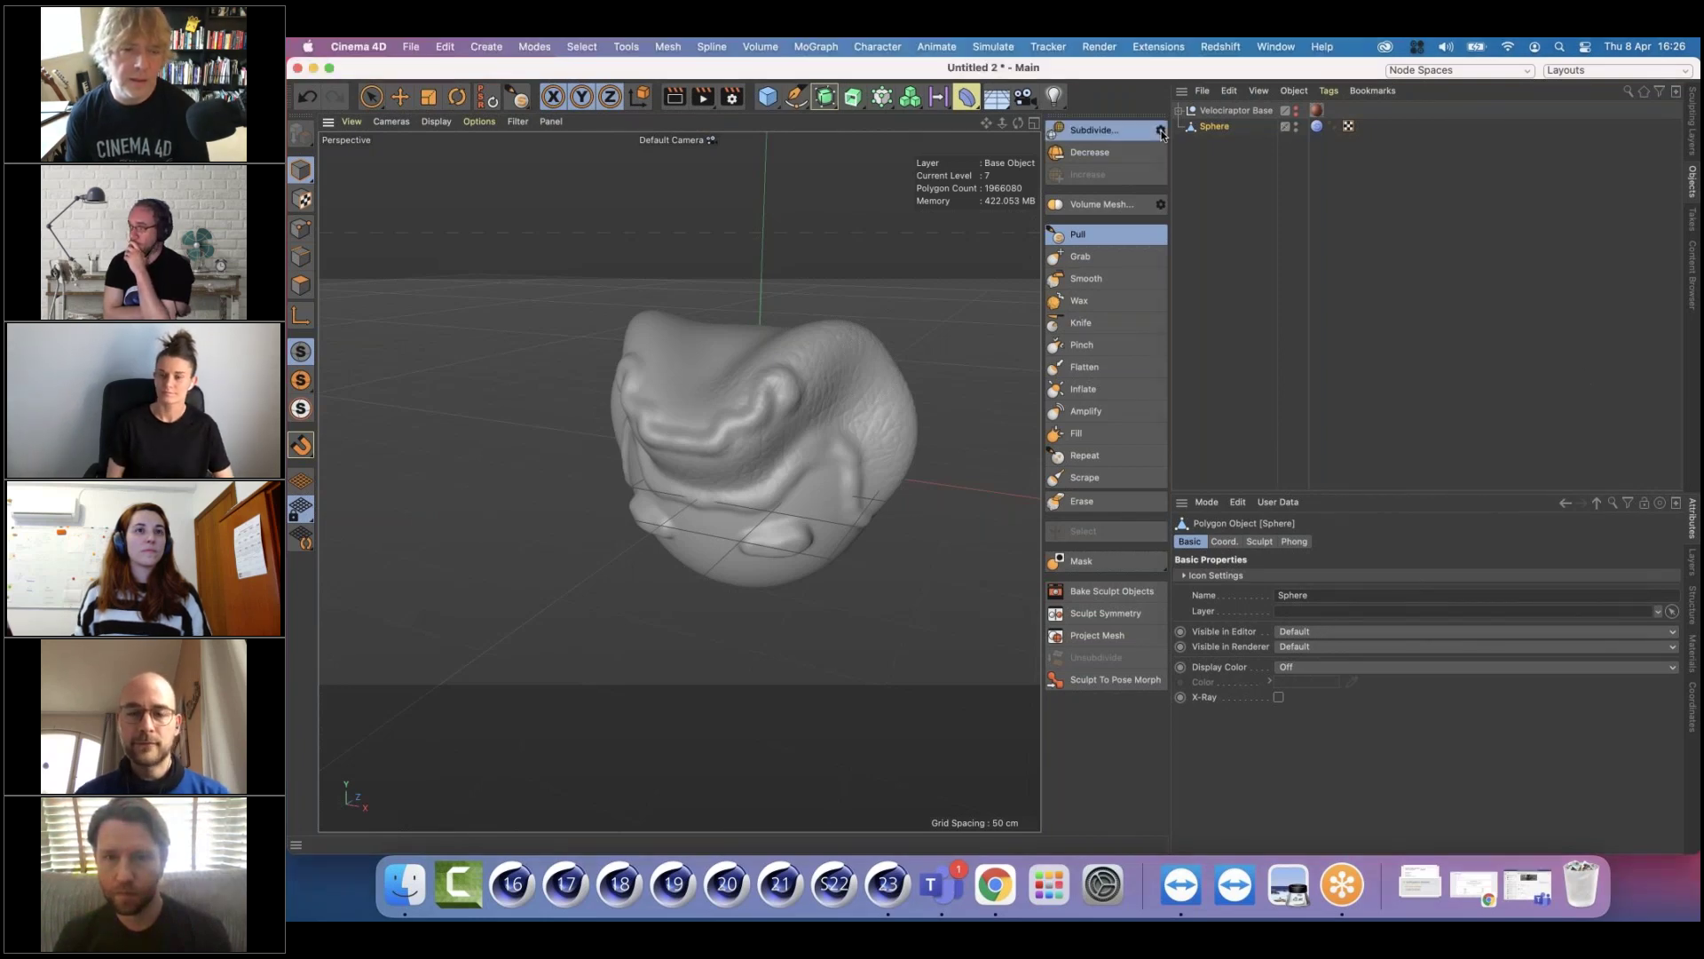
left_click(1133, 153)
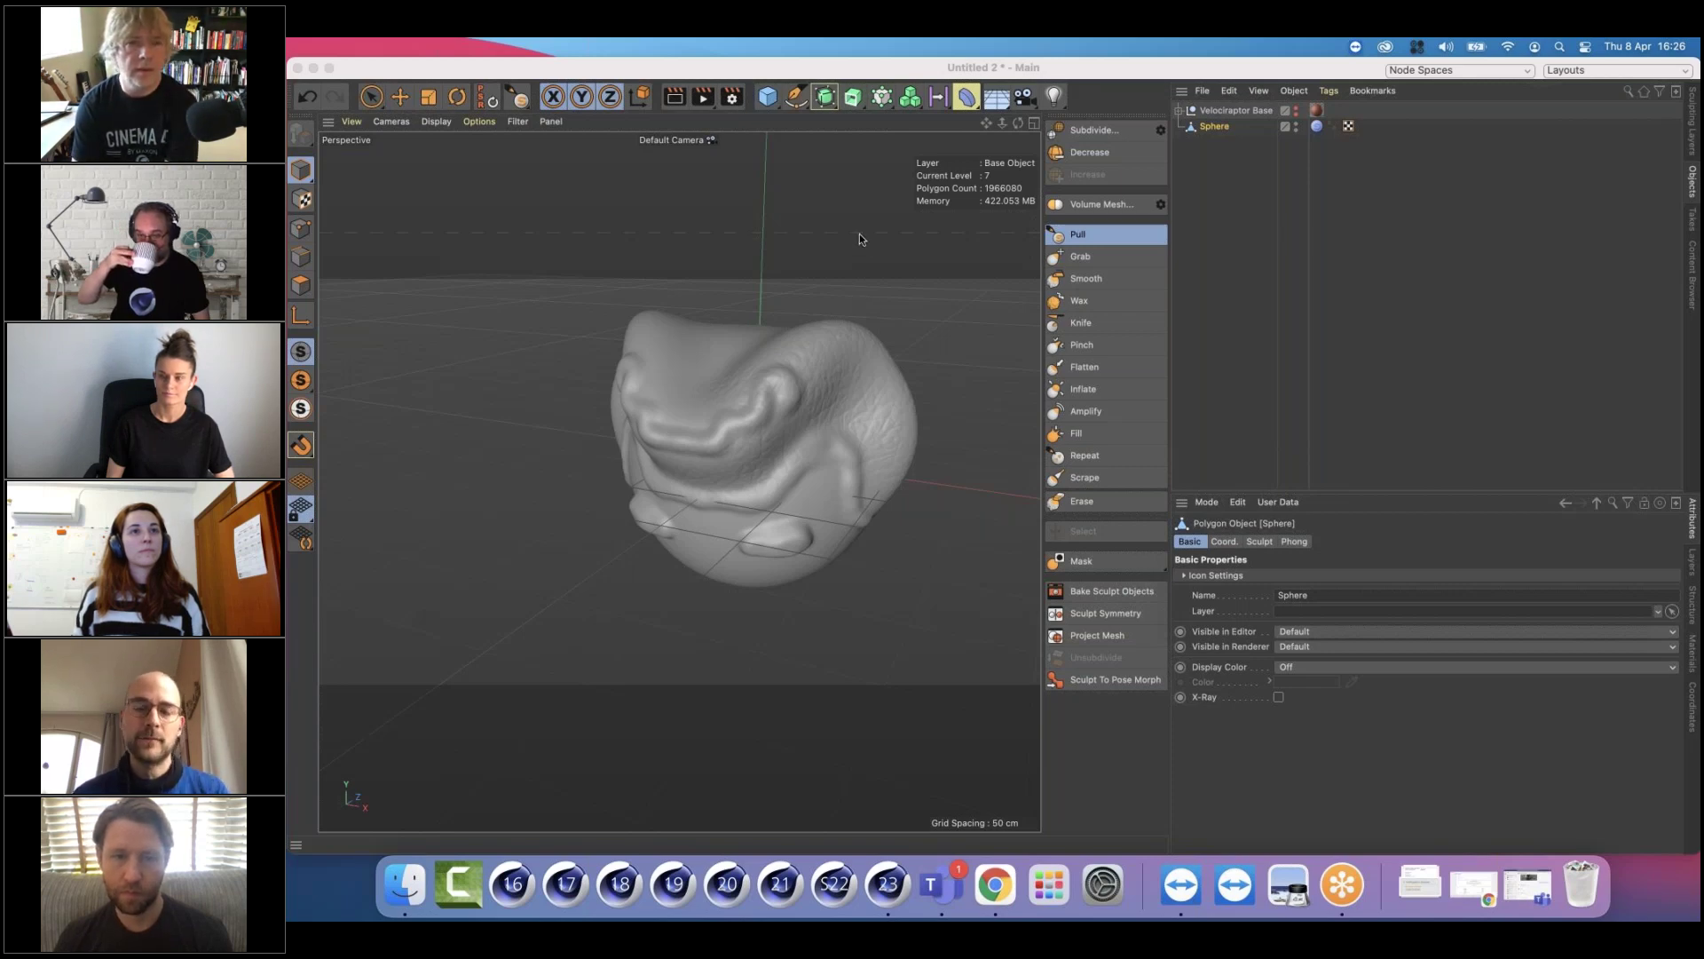
left_click(1308, 223)
Open Bake Sculpt Objects for the Sphere's sculpt tag and set the output filename to Test on the Desktop
left_click(1319, 127)
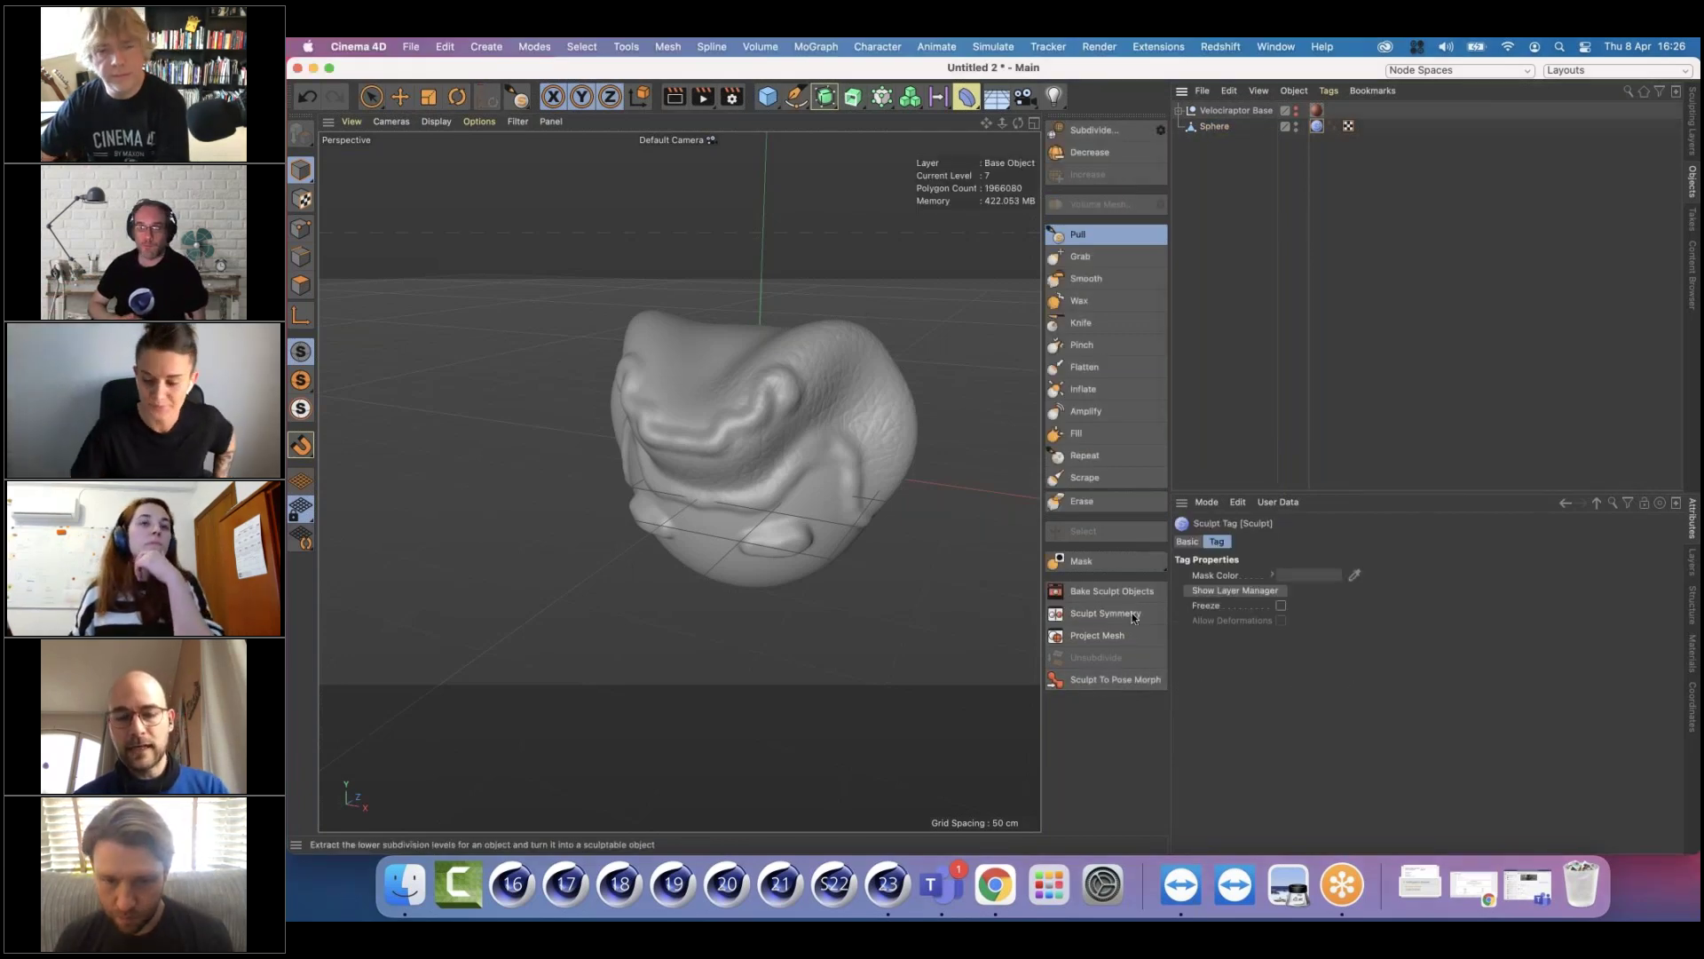
left_click(1127, 591)
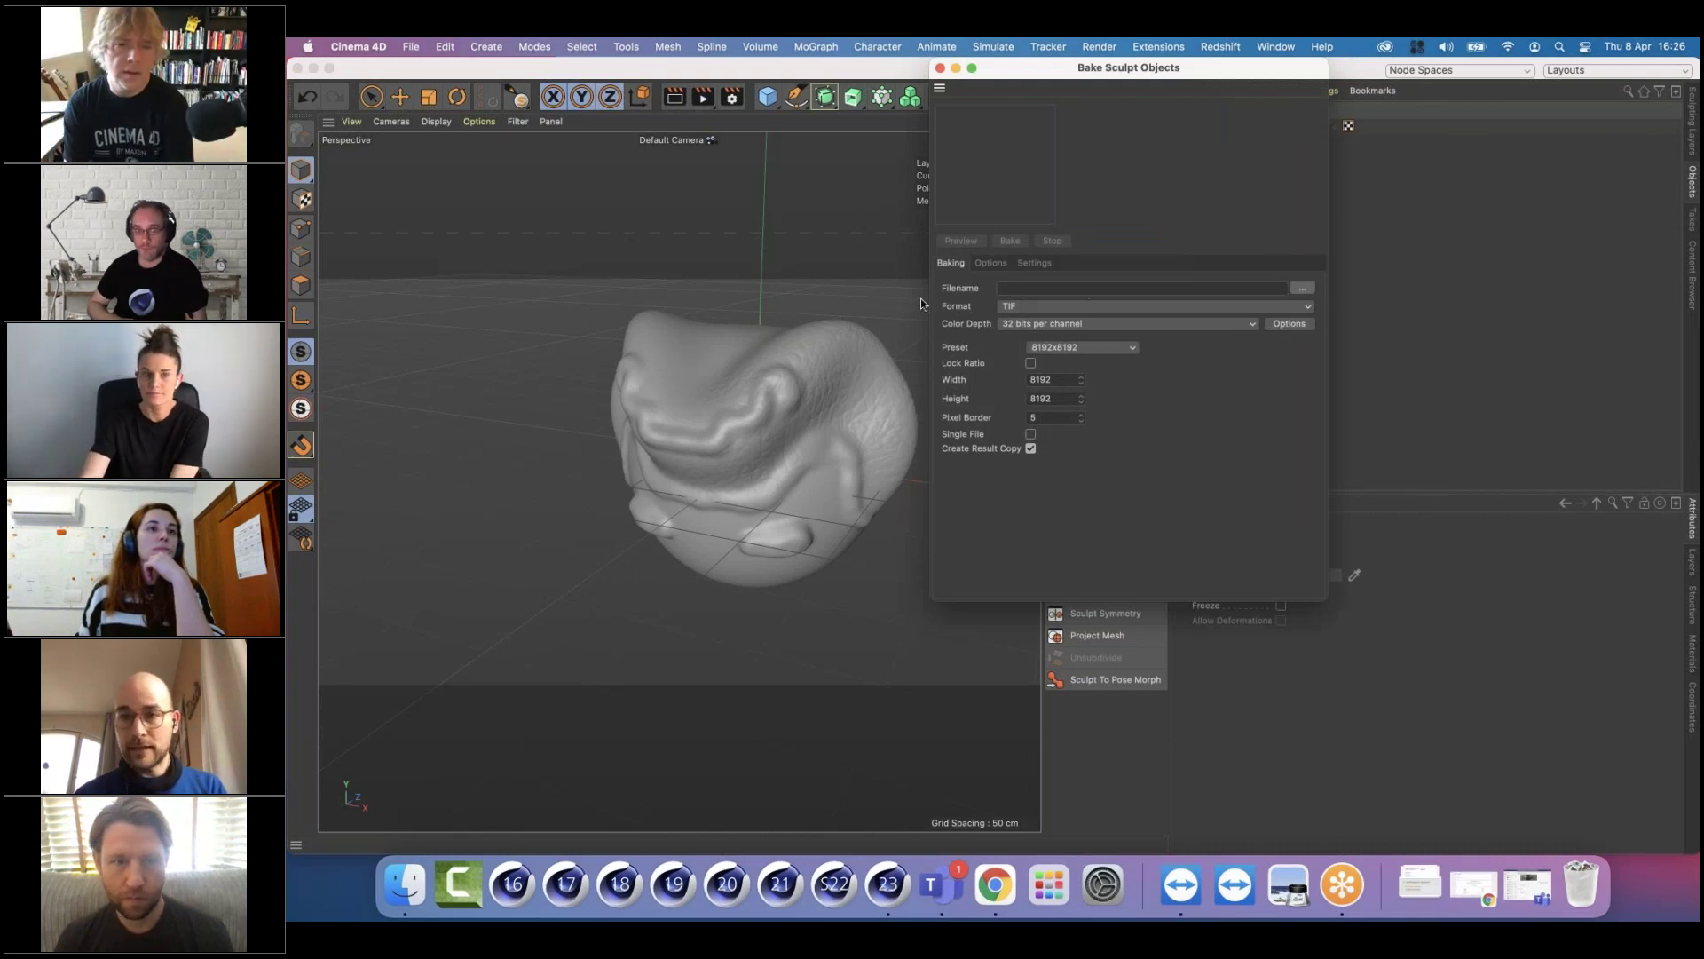
left_click(1303, 288)
left_click(712, 247)
key("Tab")
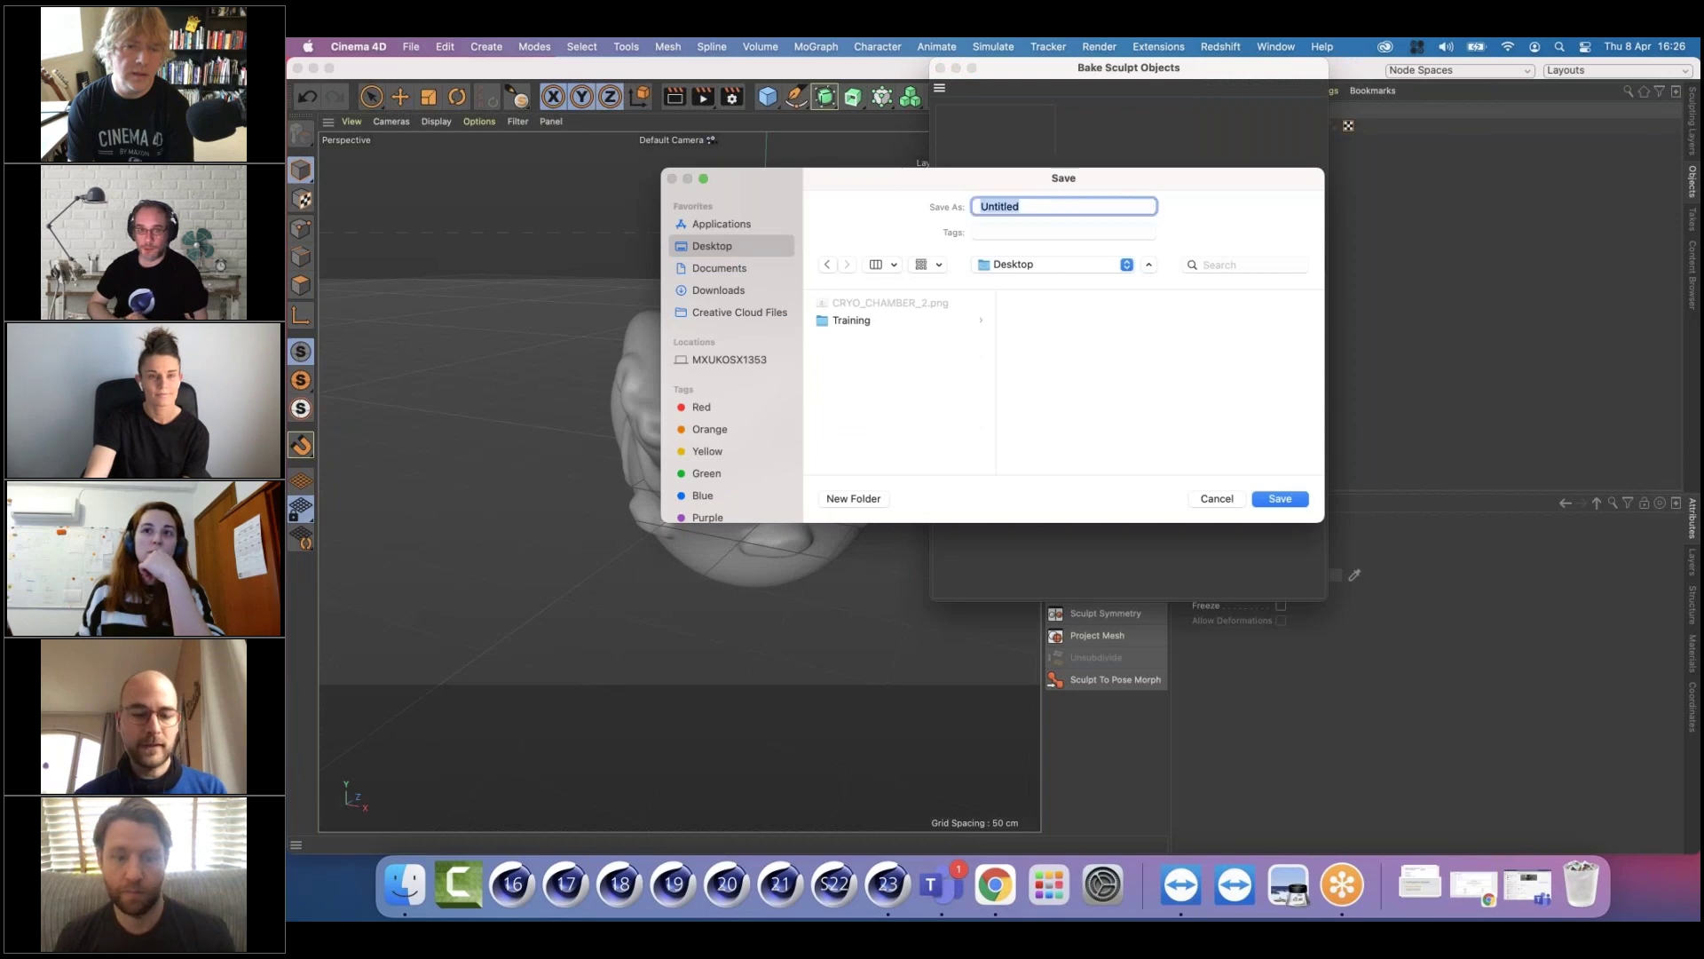
type("Test")
key("Return")
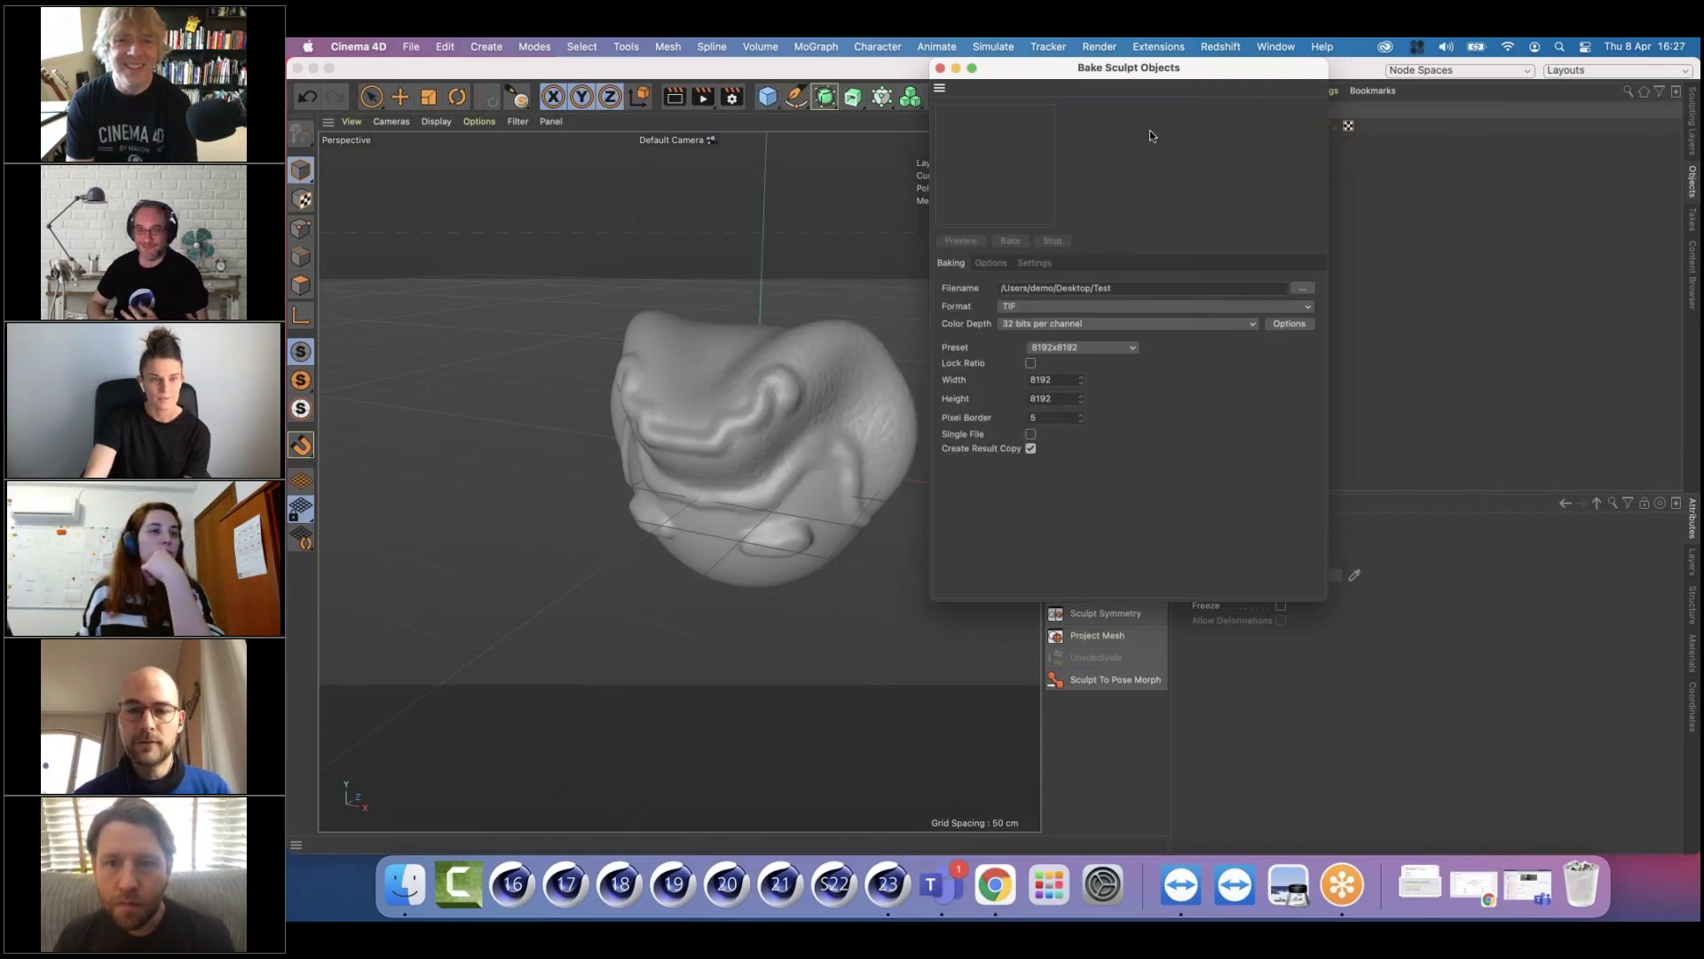
Select the Sphere for baking and choose Level 1 as the low-resolution target mesh
left_click_drag(1120, 76, 771, 213)
left_click(1196, 123)
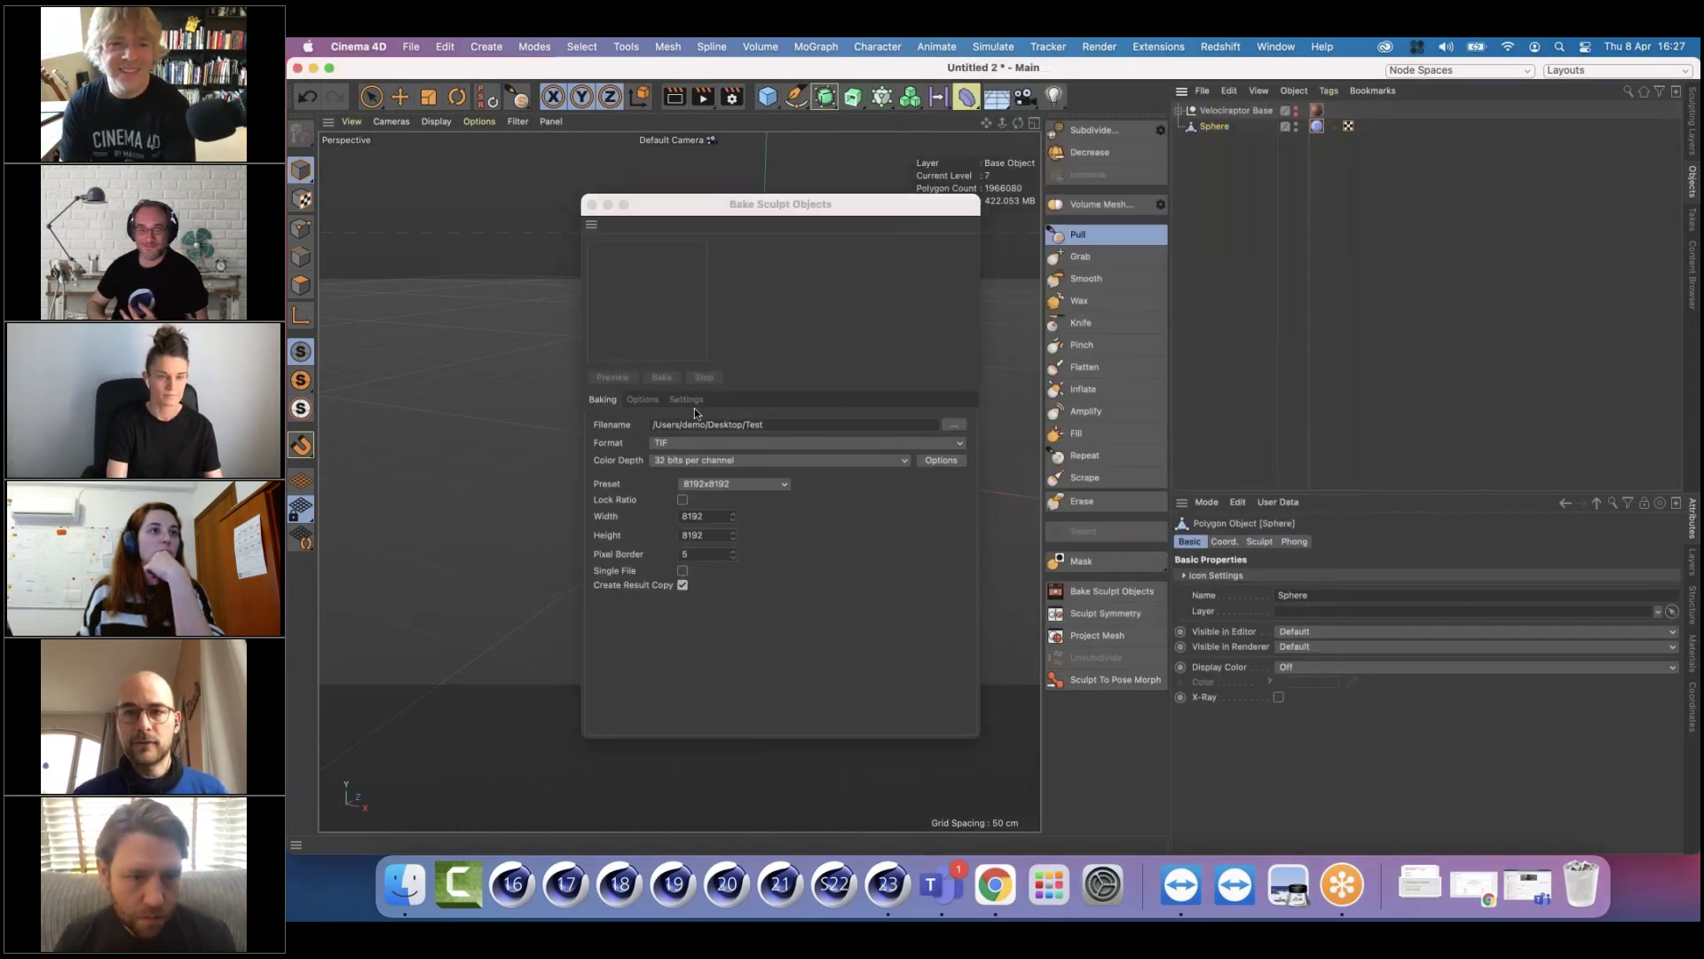
left_click(646, 390)
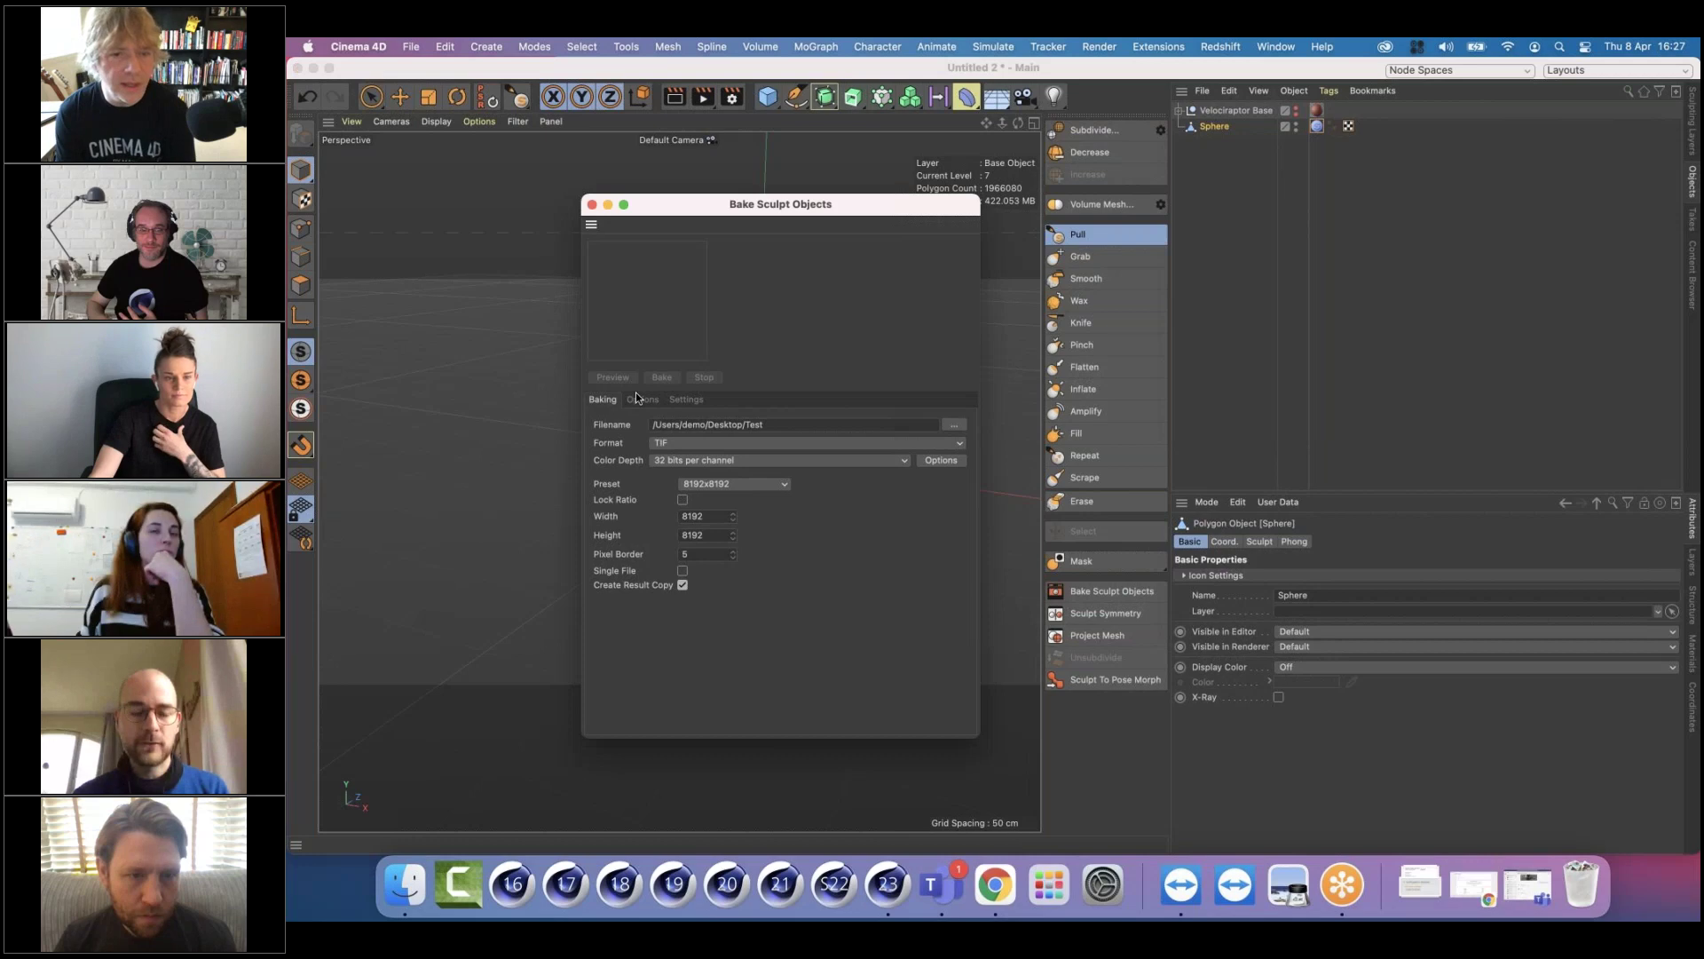
left_click(638, 391)
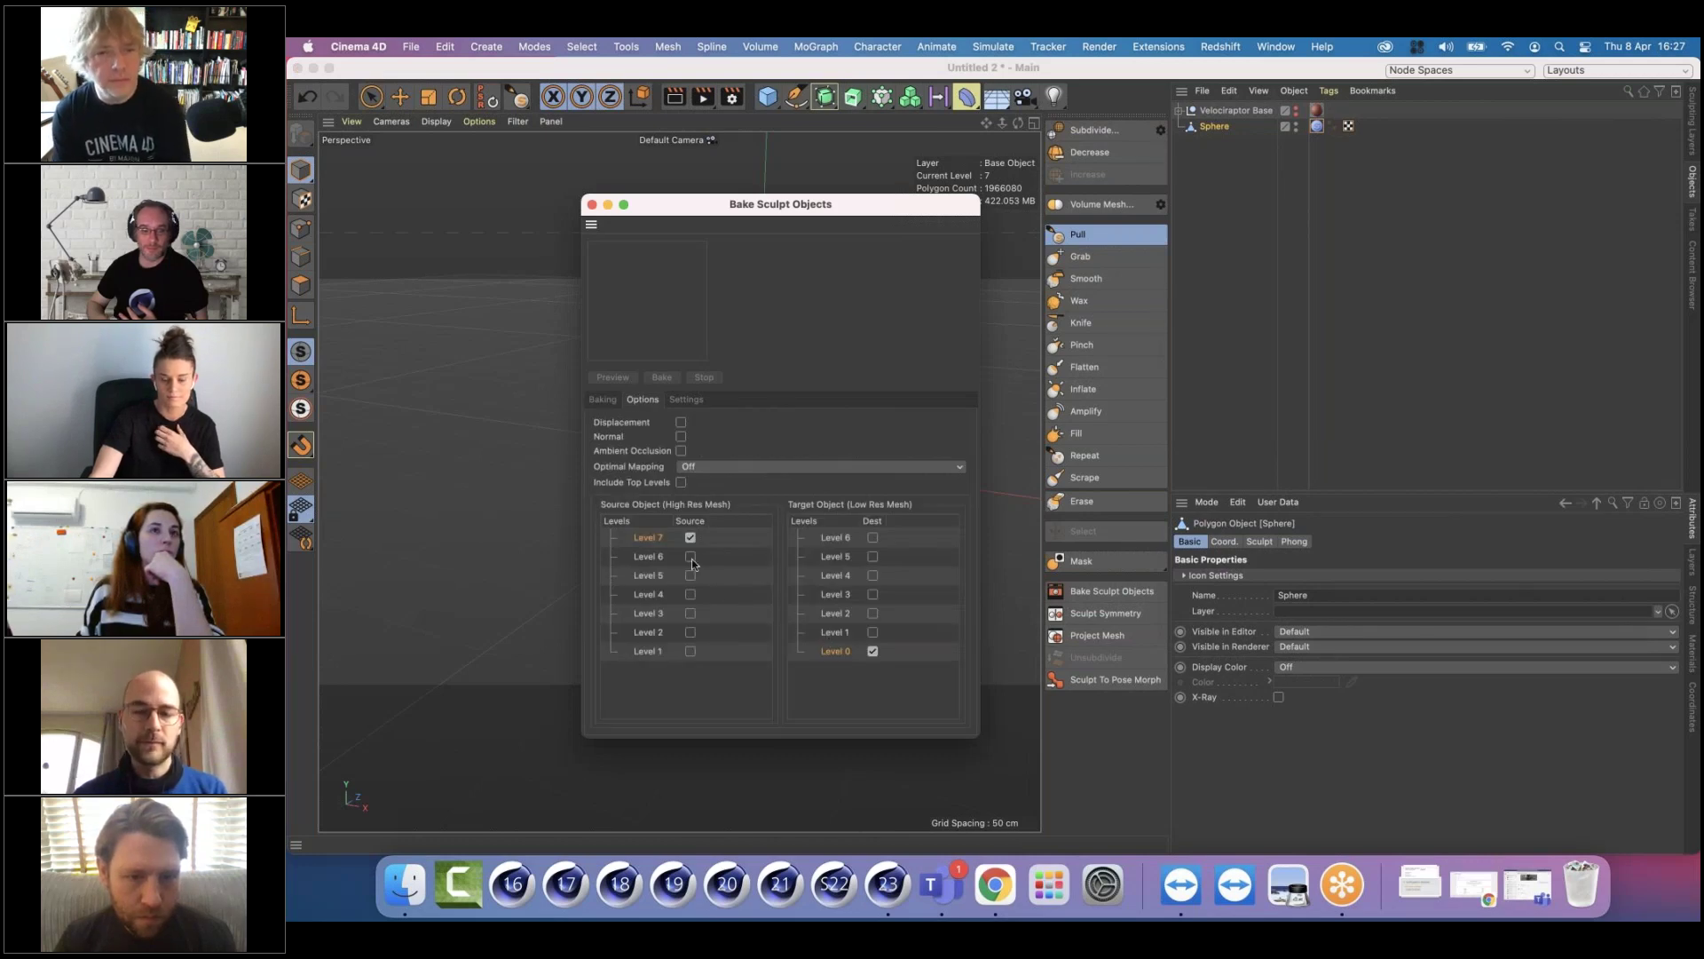
left_click(873, 632)
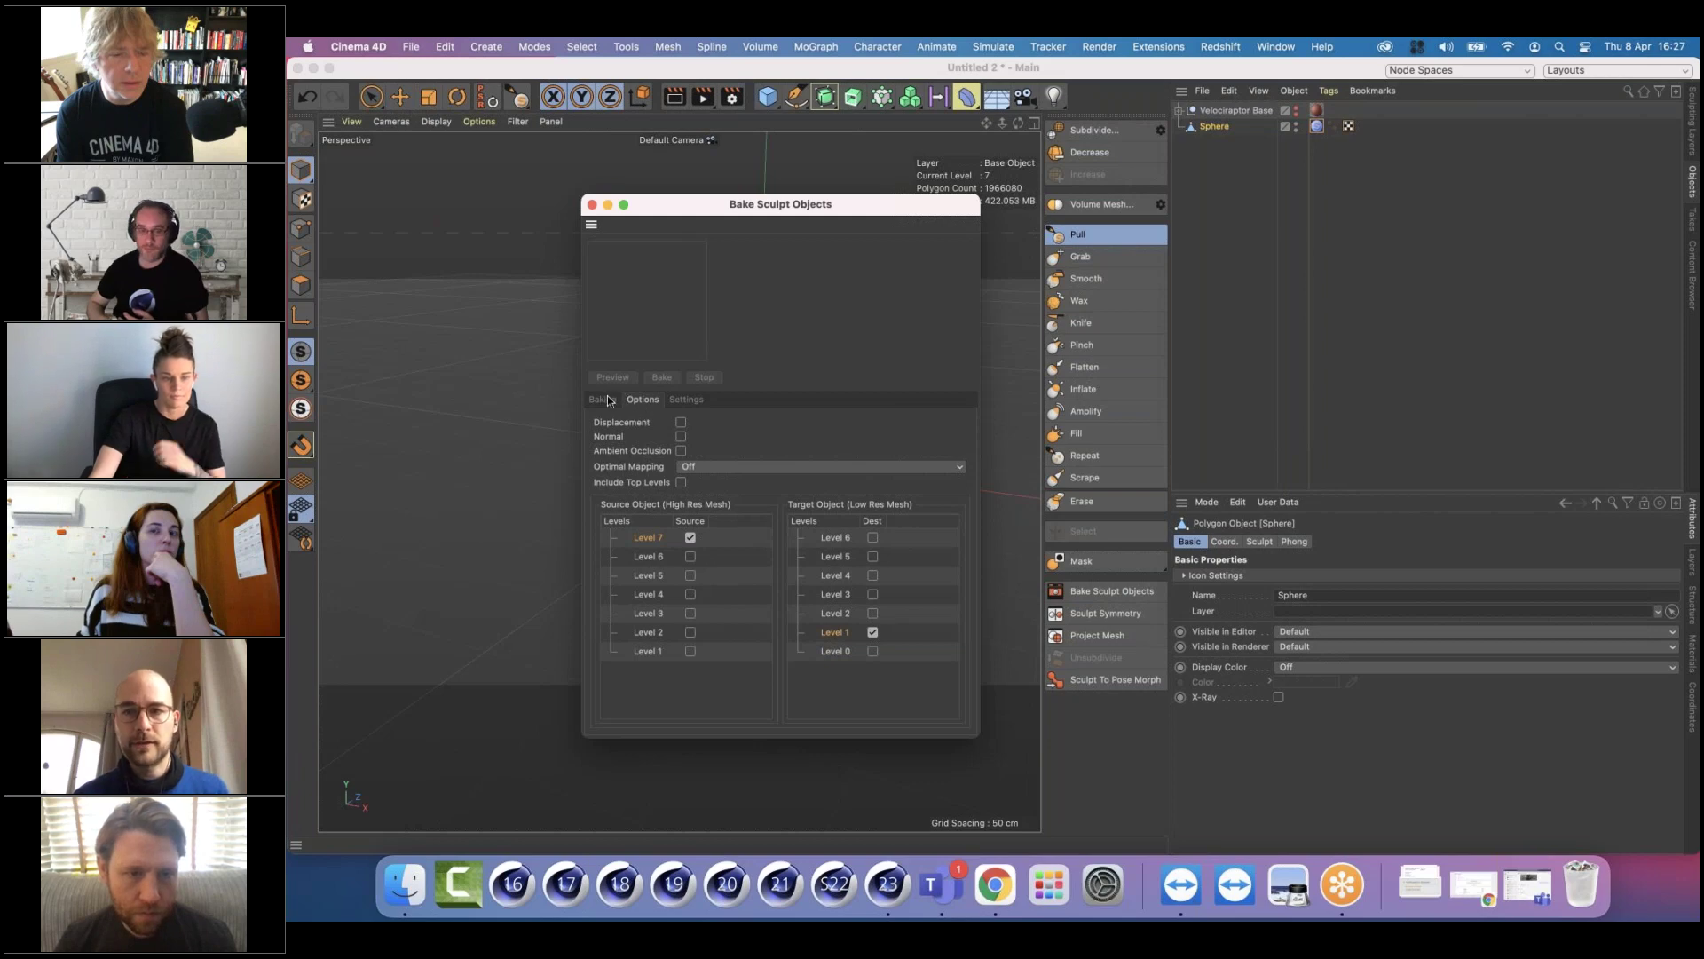
Set Normal as the only map to bake and bake the Sphere's sculpt
left_click(602, 400)
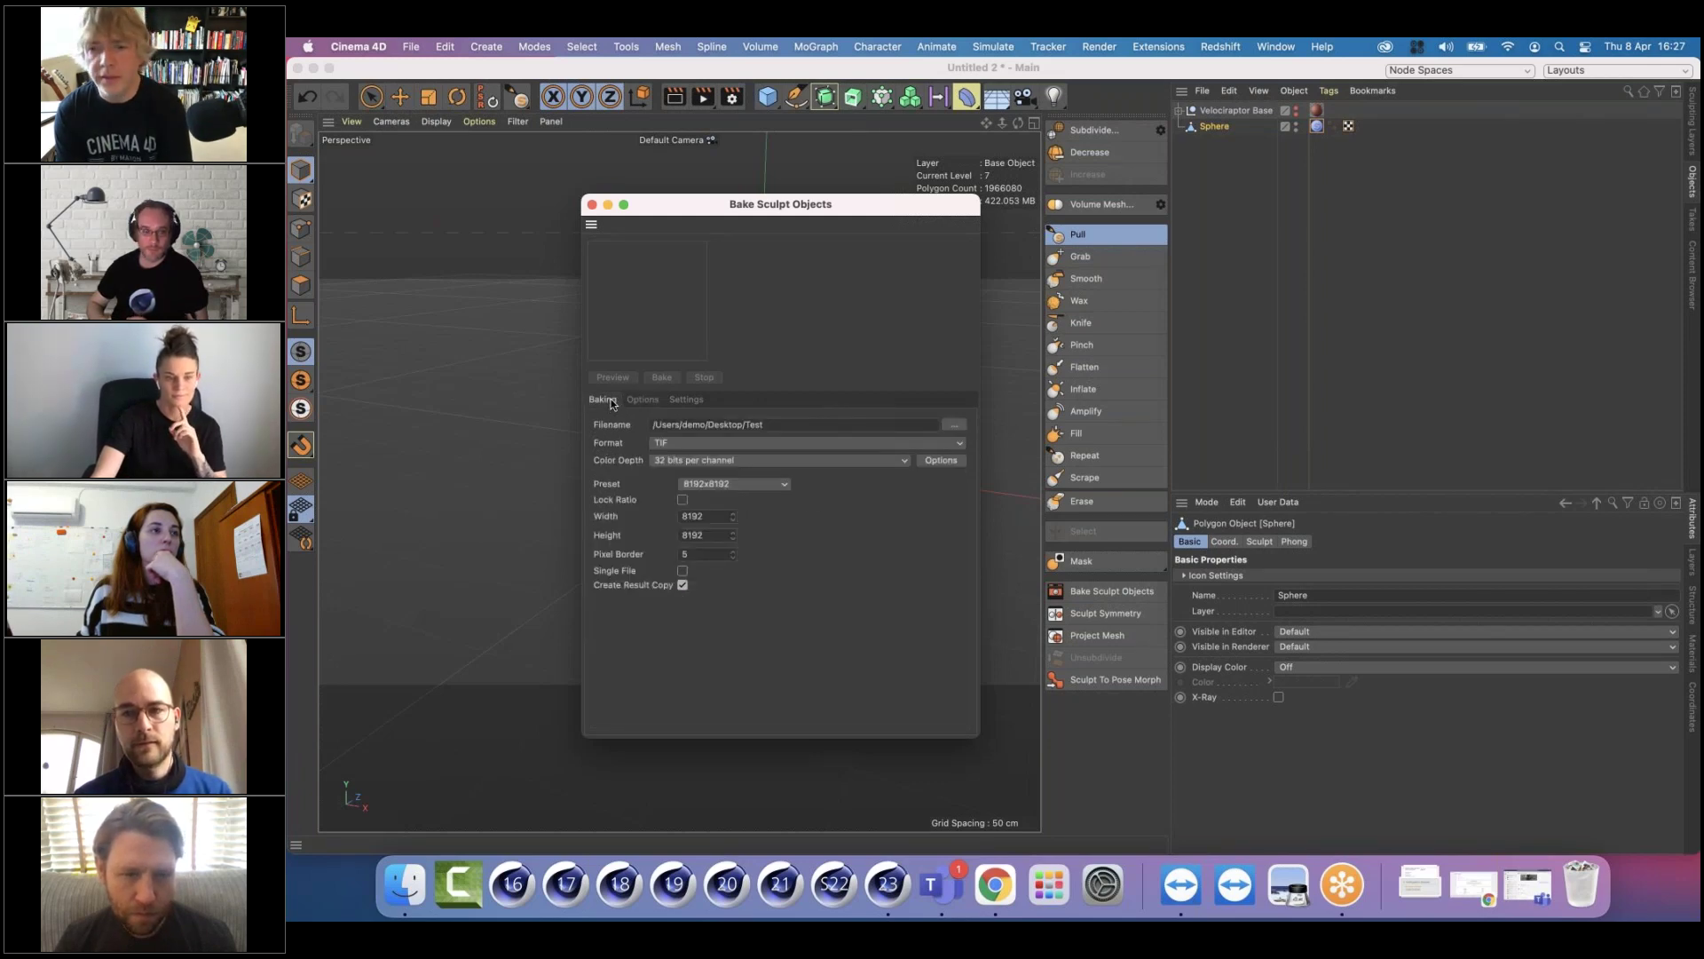
left_click(682, 400)
left_click(646, 401)
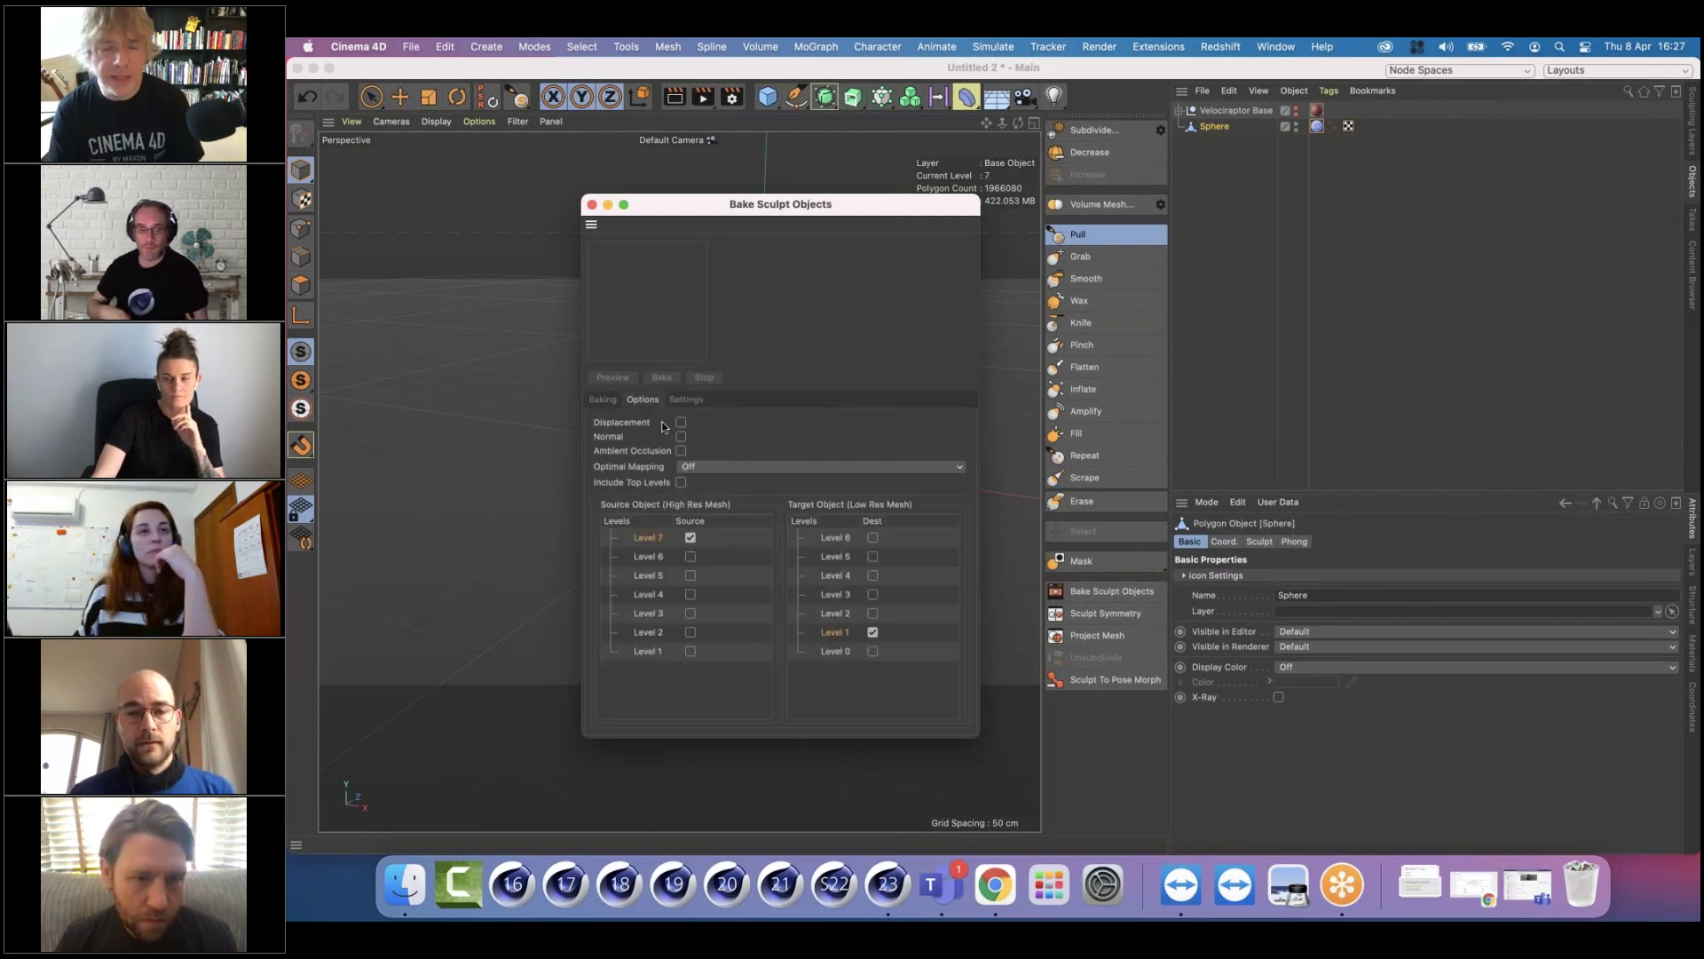
left_click(680, 423)
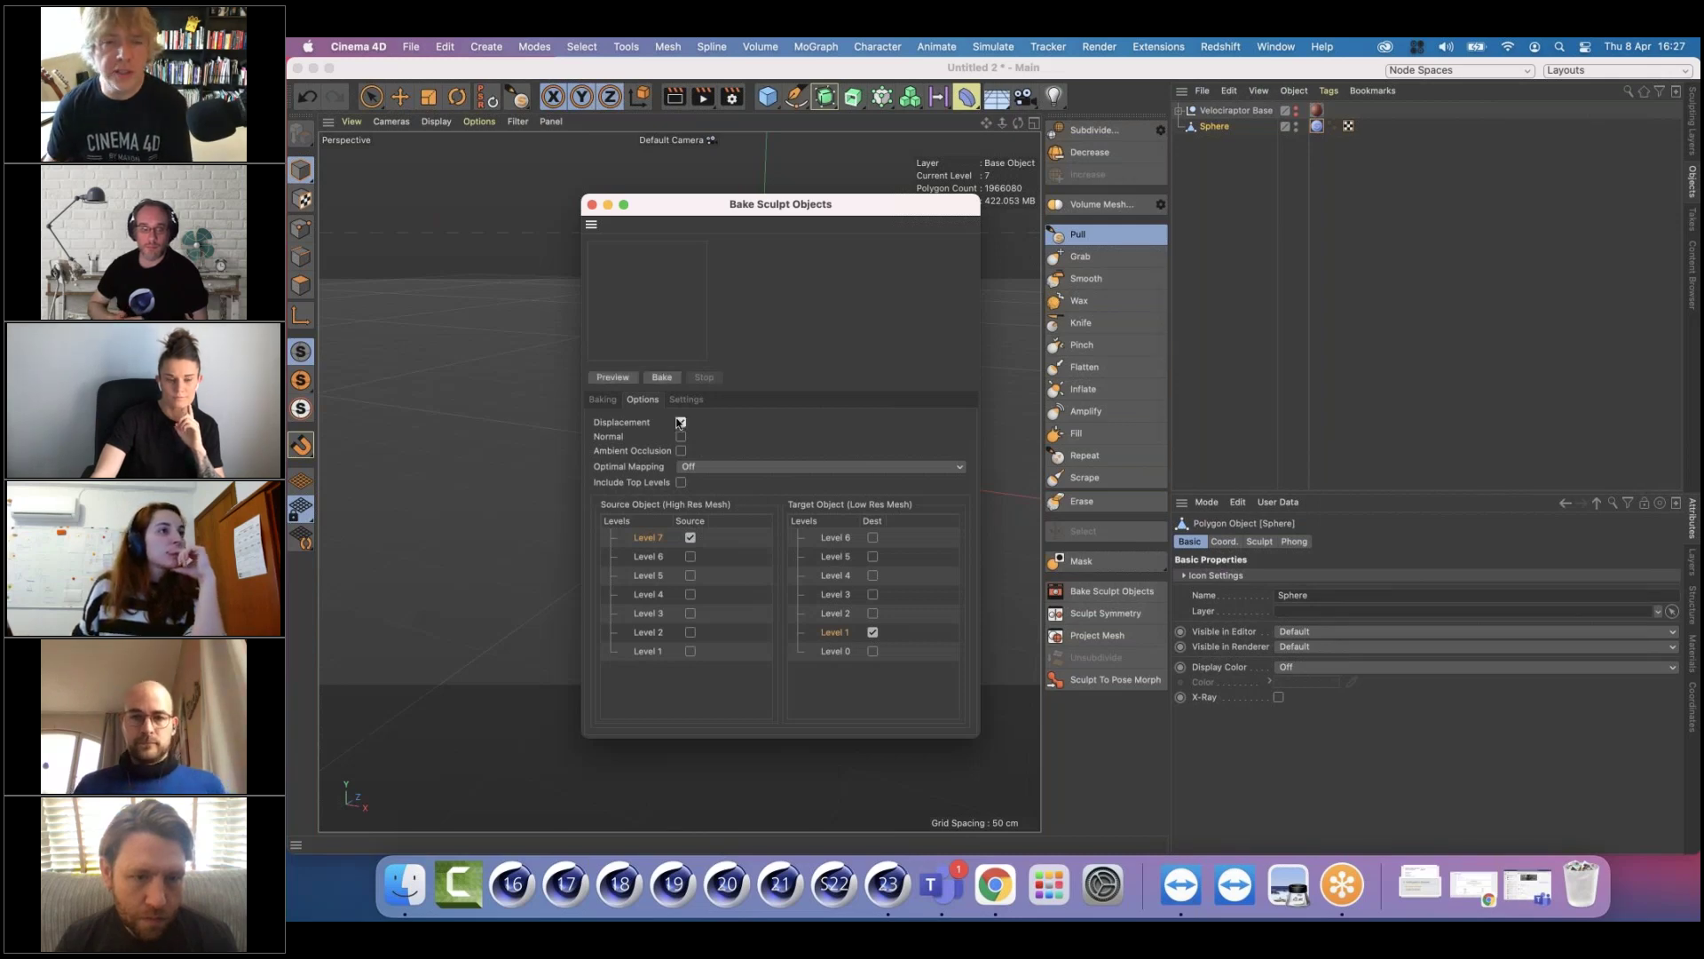
left_click(681, 437)
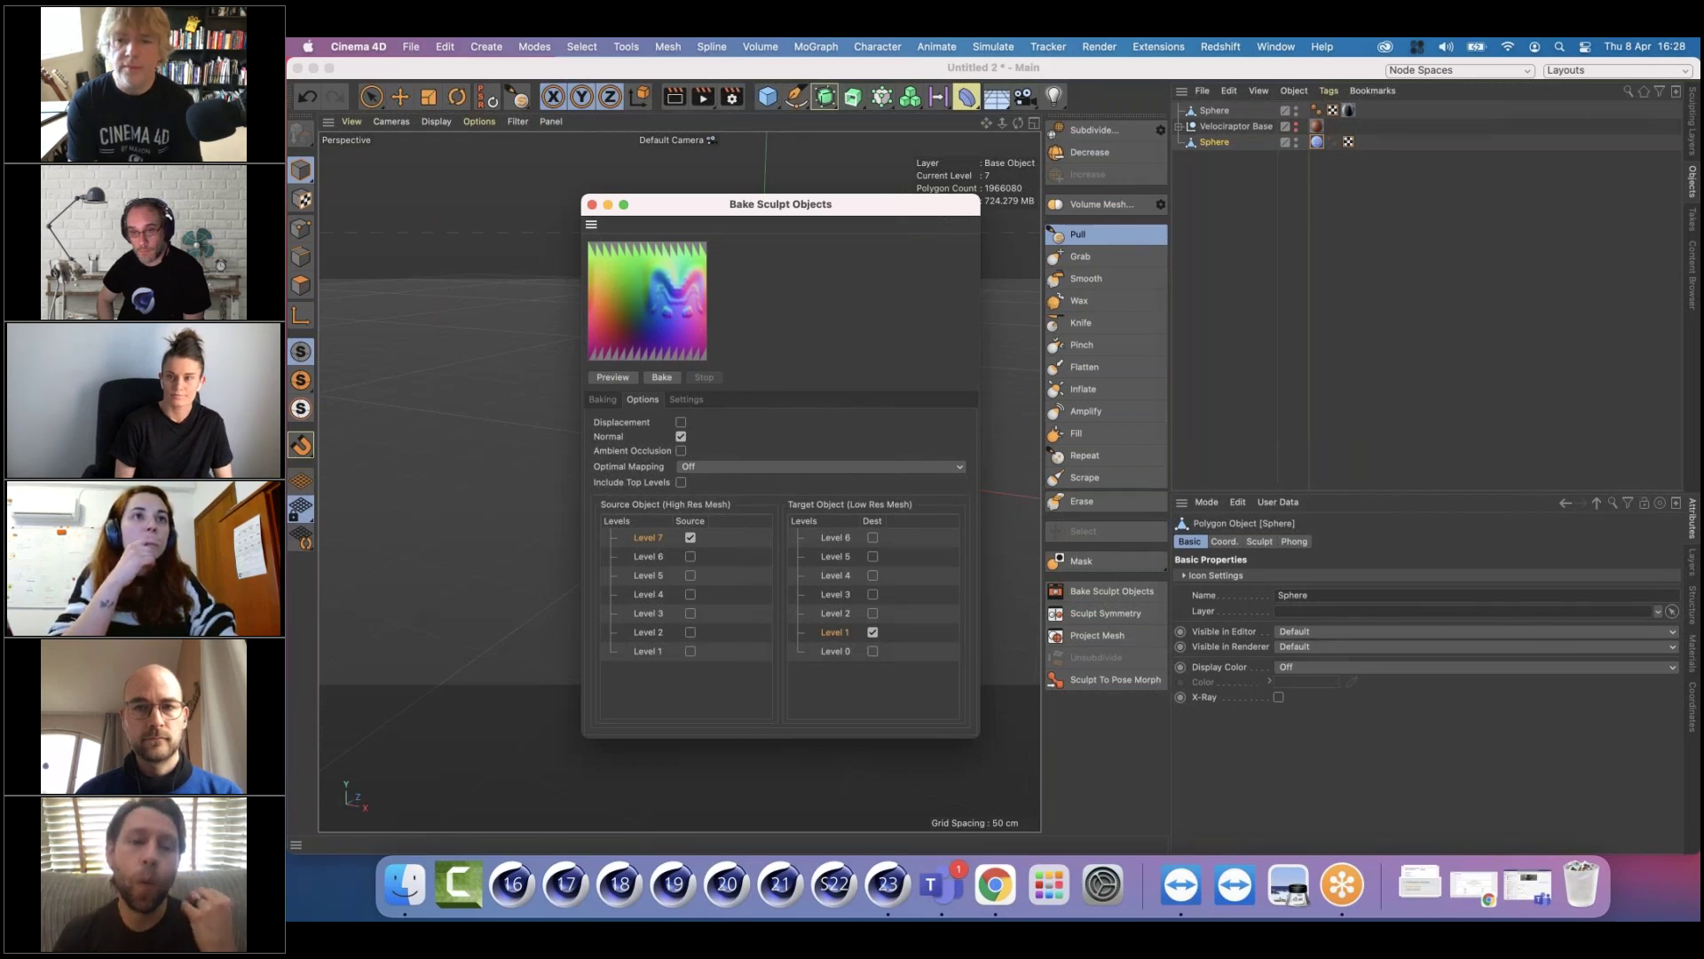
Move the baked low-resolution Sphere copy beside the original sculpt and render the view to compare both
mouse_move(690, 228)
left_mouse_down()
mouse_move(1144, 482)
mouse_move(939, 441)
left_mouse_up()
left_click(1214, 110)
left_click(401, 96)
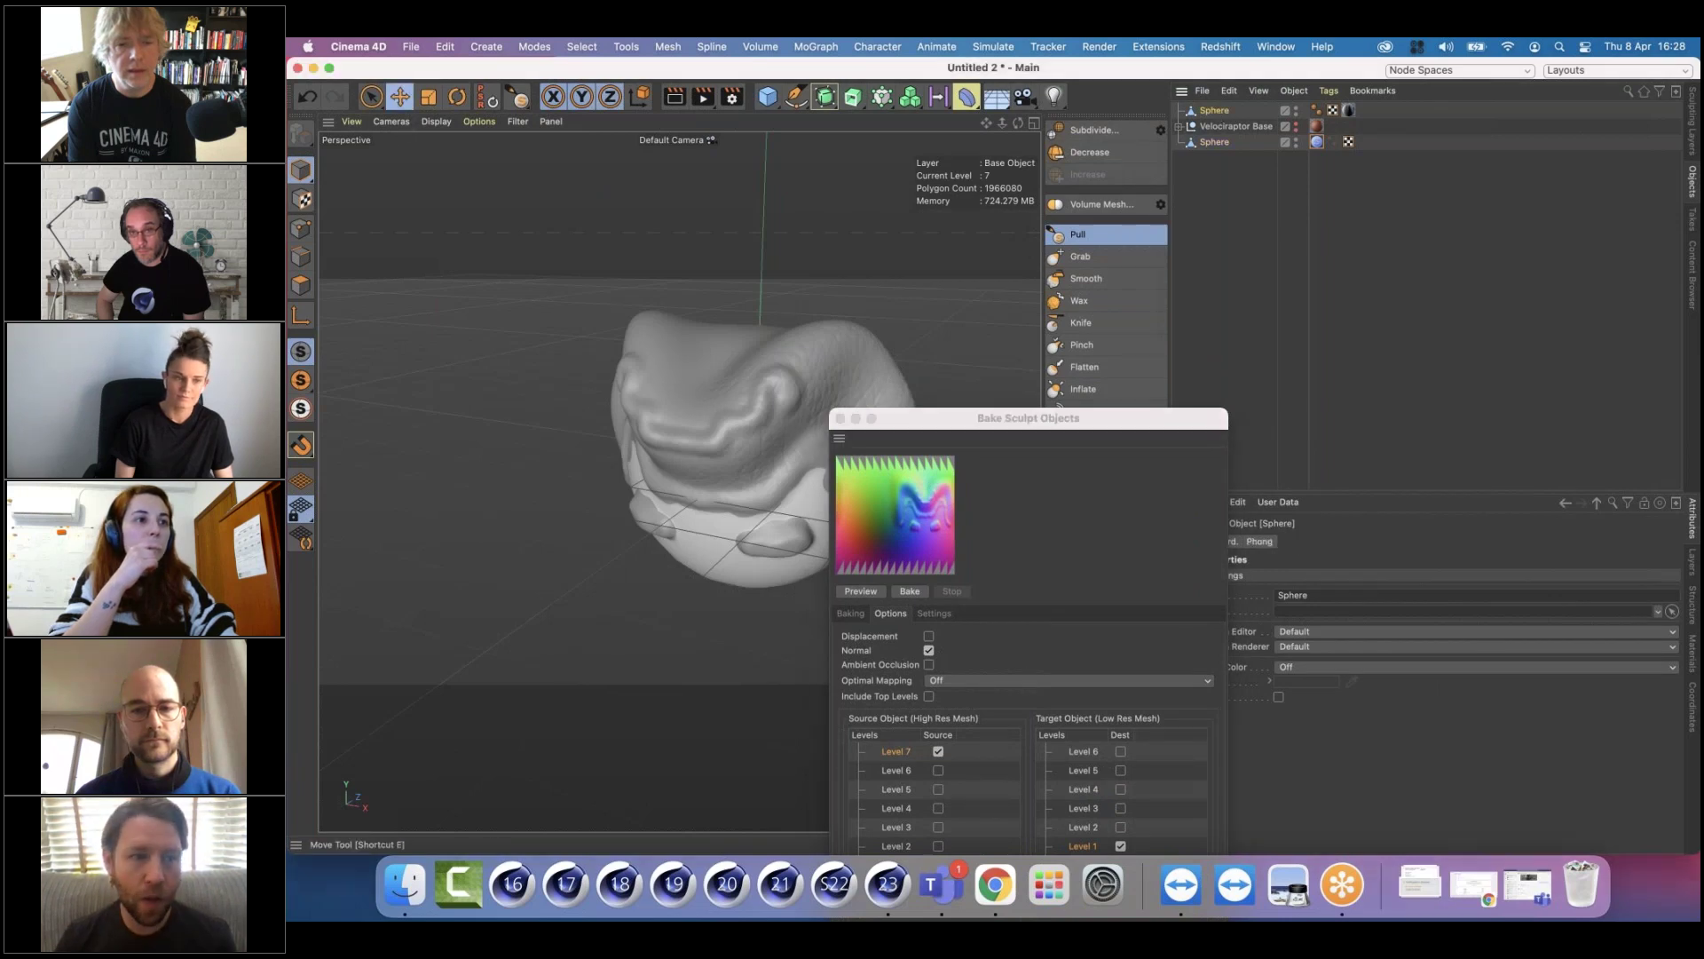
left_click_drag(1110, 419, 1270, 415)
mouse_move(826, 435)
left_mouse_down()
mouse_move(507, 434)
mouse_move(515, 389)
mouse_move(538, 403)
mouse_move(500, 417)
mouse_move(641, 417)
left_mouse_up()
left_click(675, 98)
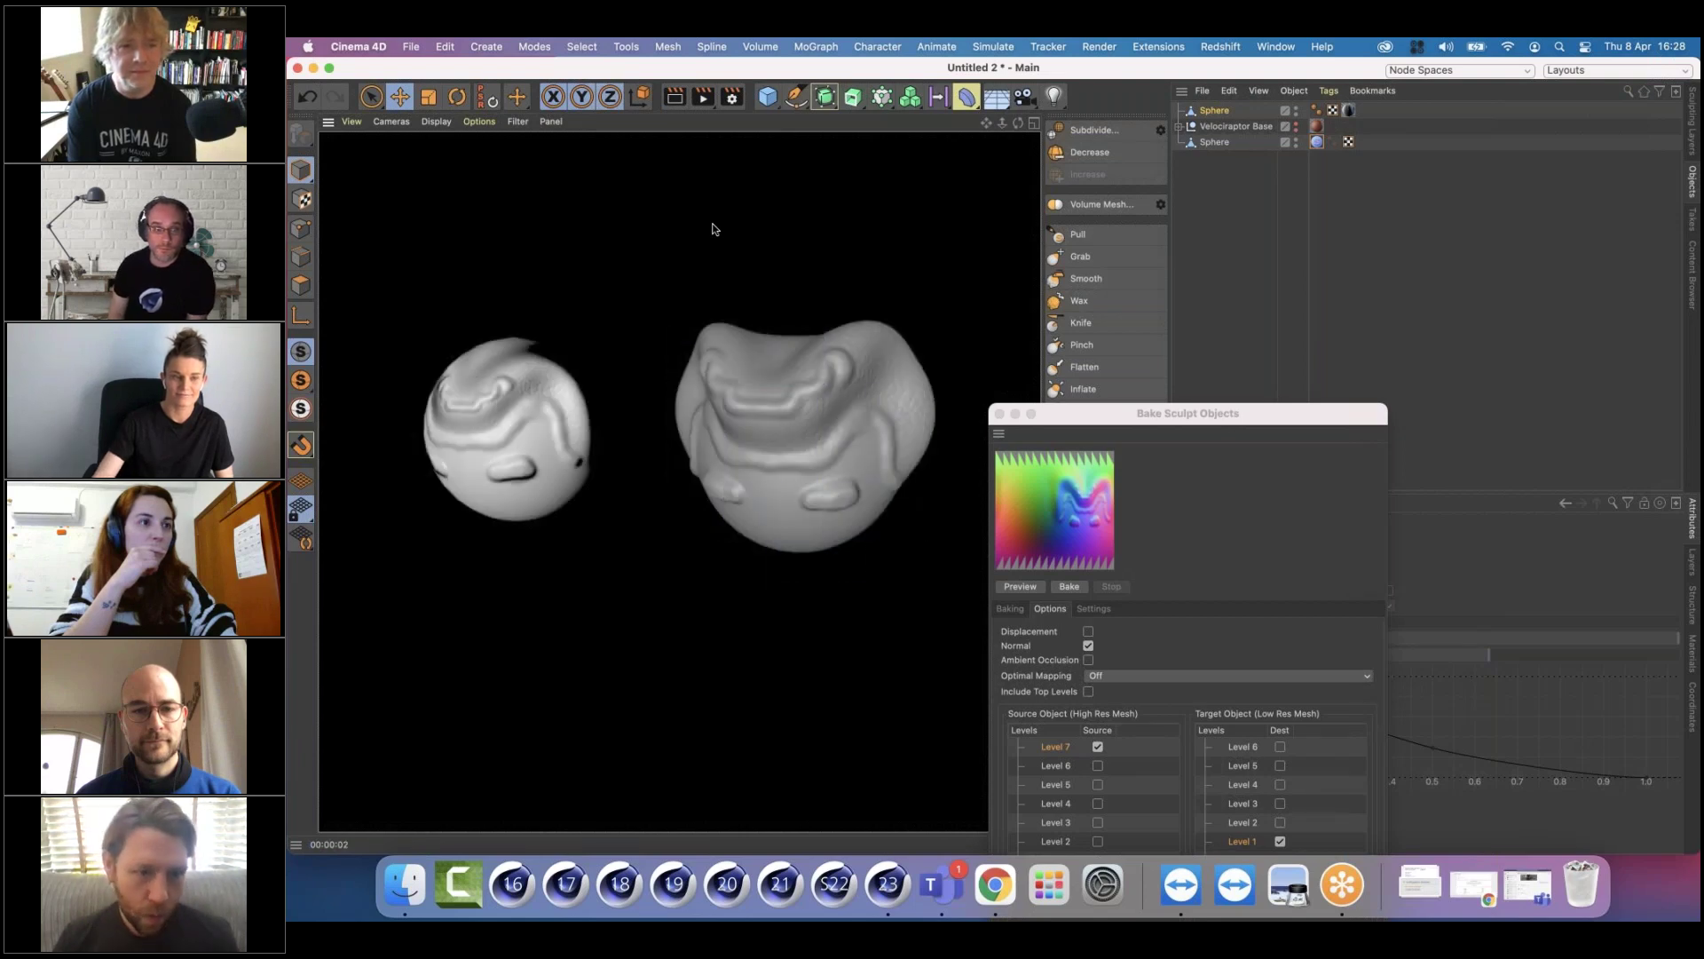
Set Displacement as the only map to bake at Level 1 and bake the Sphere's sculpt again
left_click_drag(1099, 414, 879, 200)
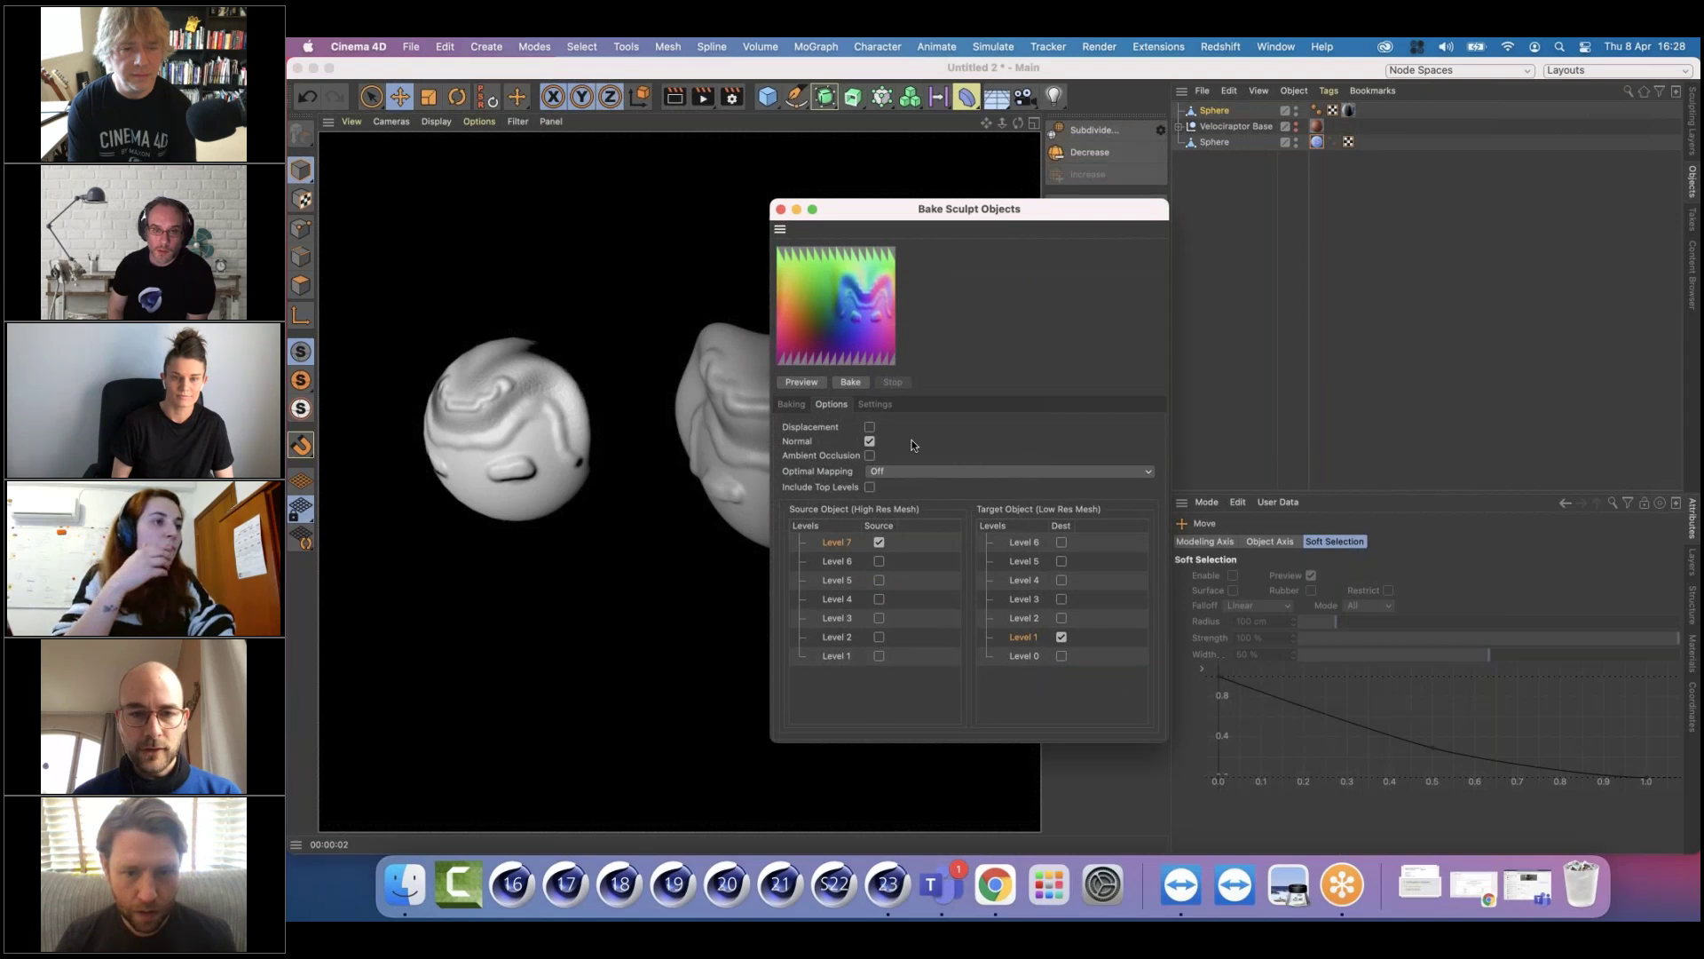
left_click(792, 403)
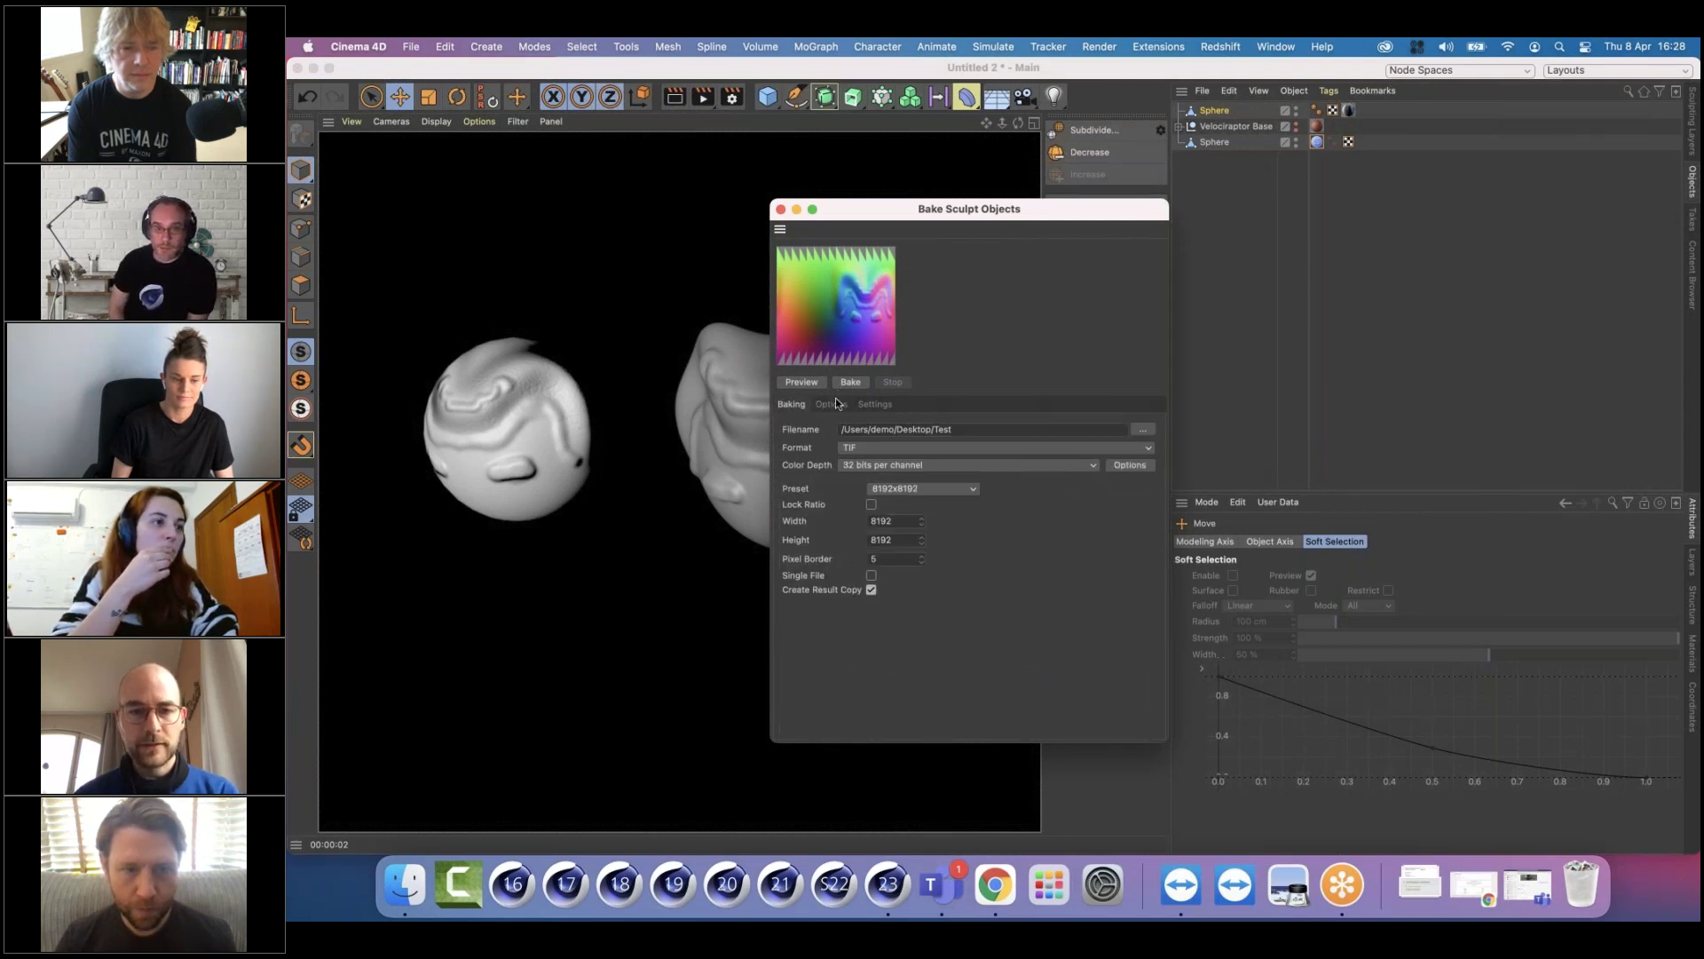
left_click(832, 404)
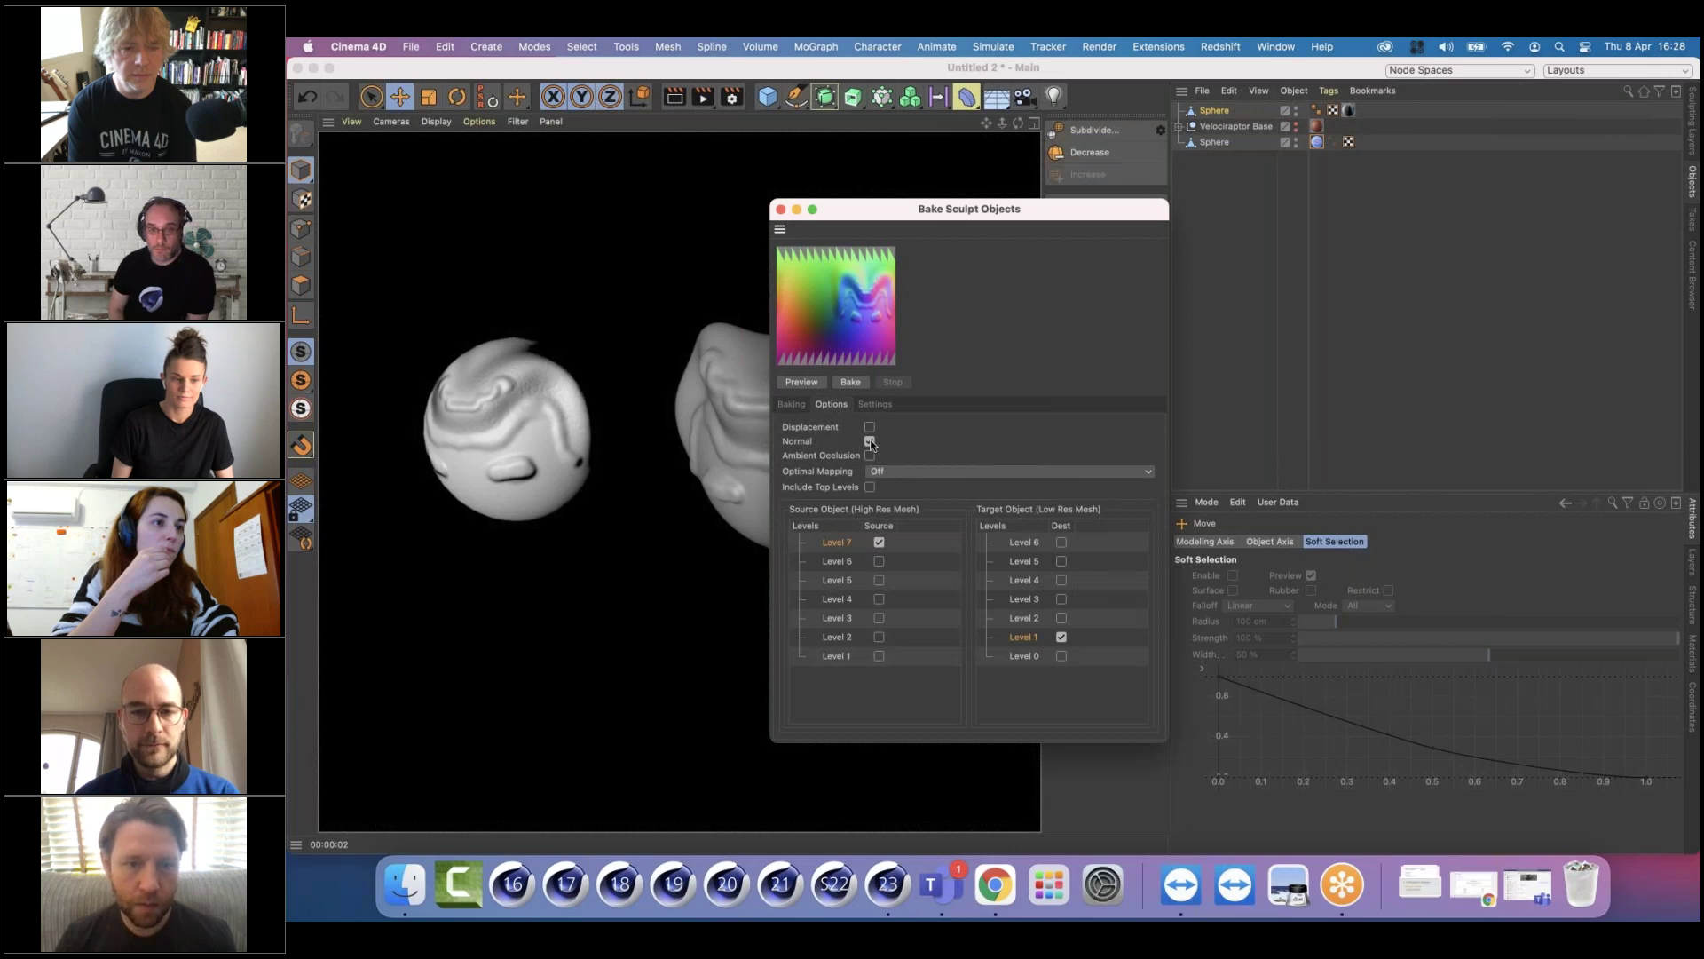
left_click(870, 427)
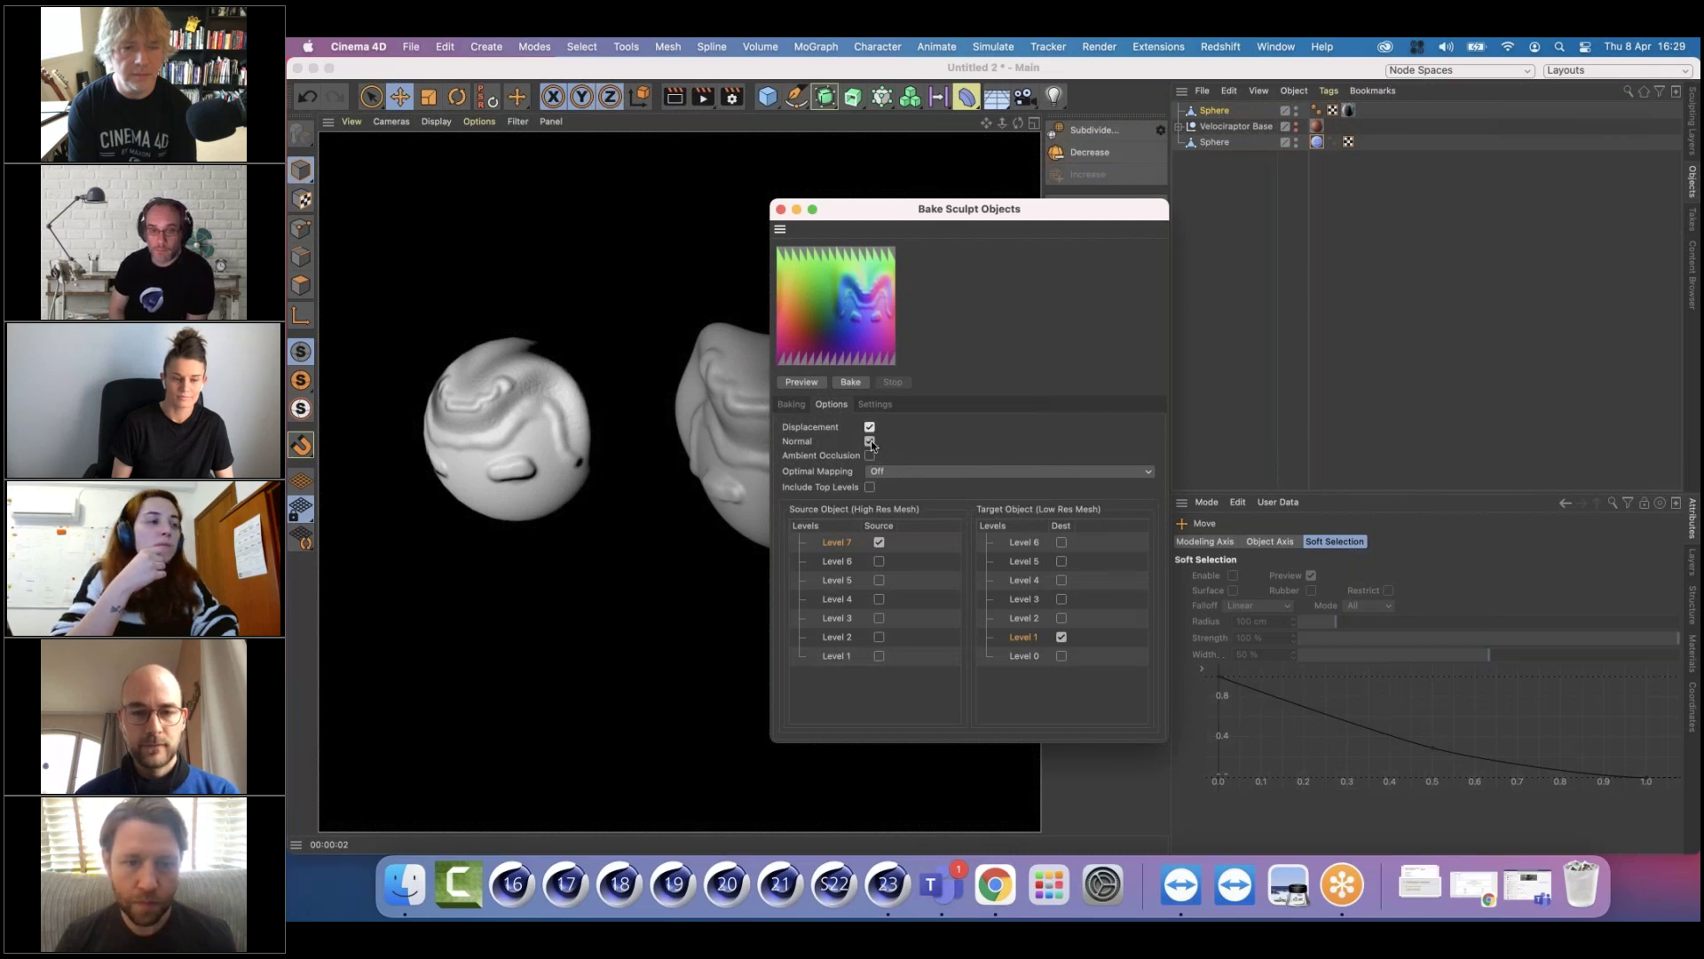
left_click(870, 441)
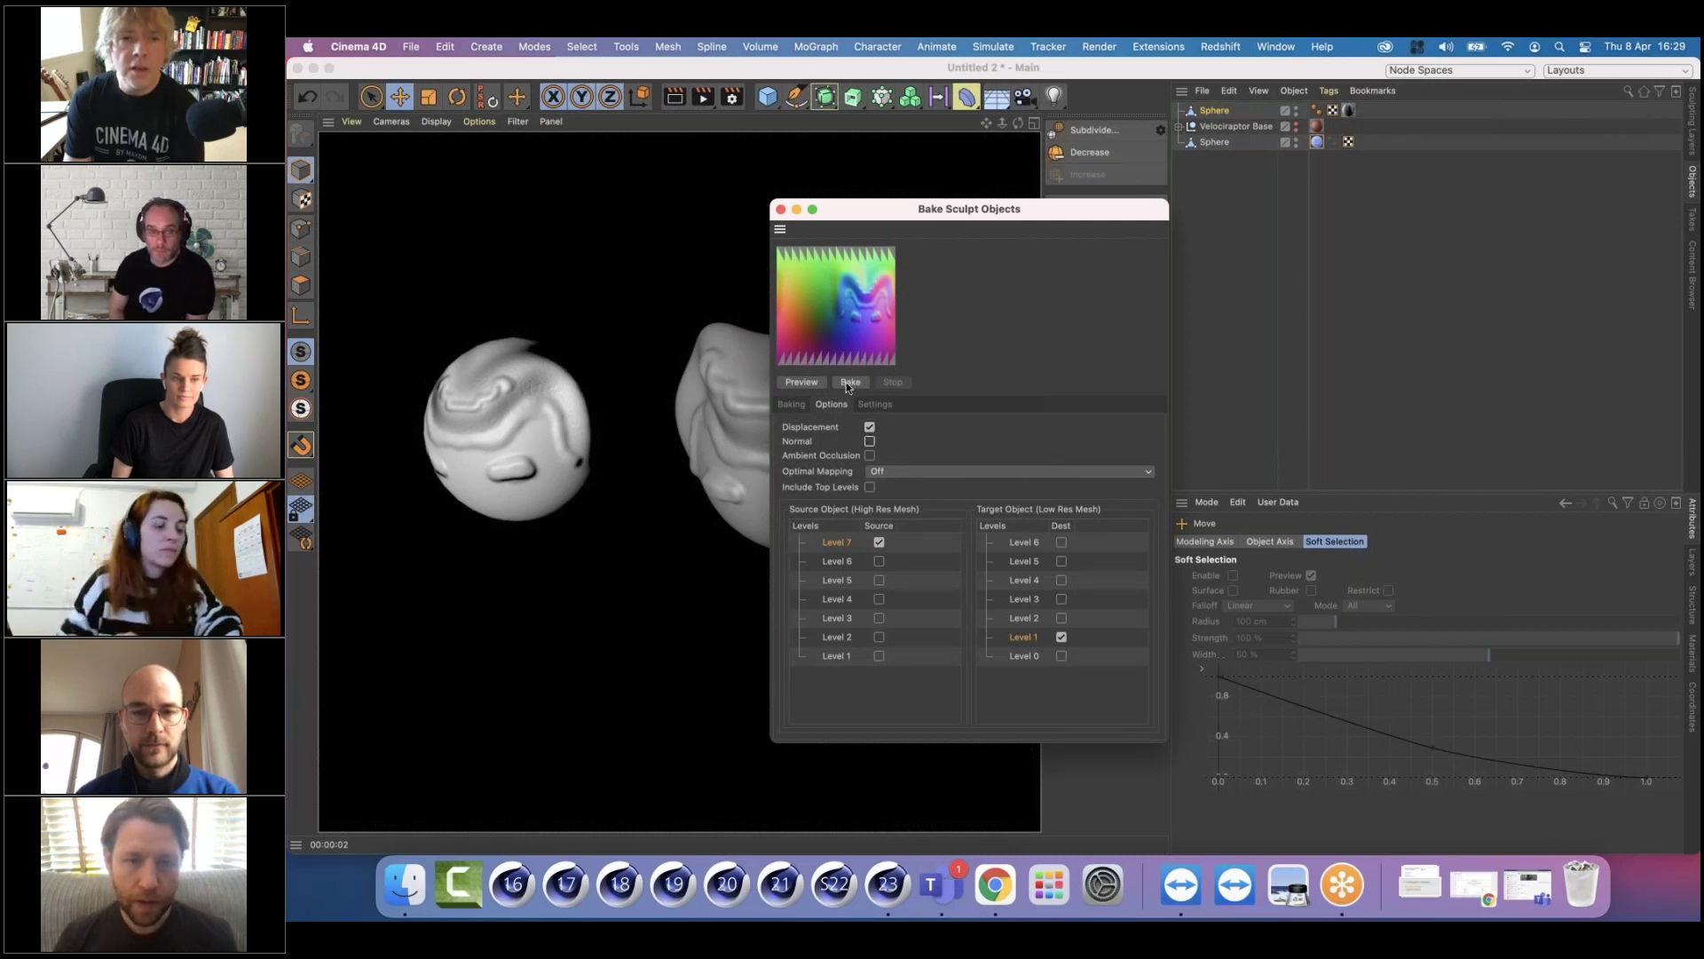
left_click(847, 382)
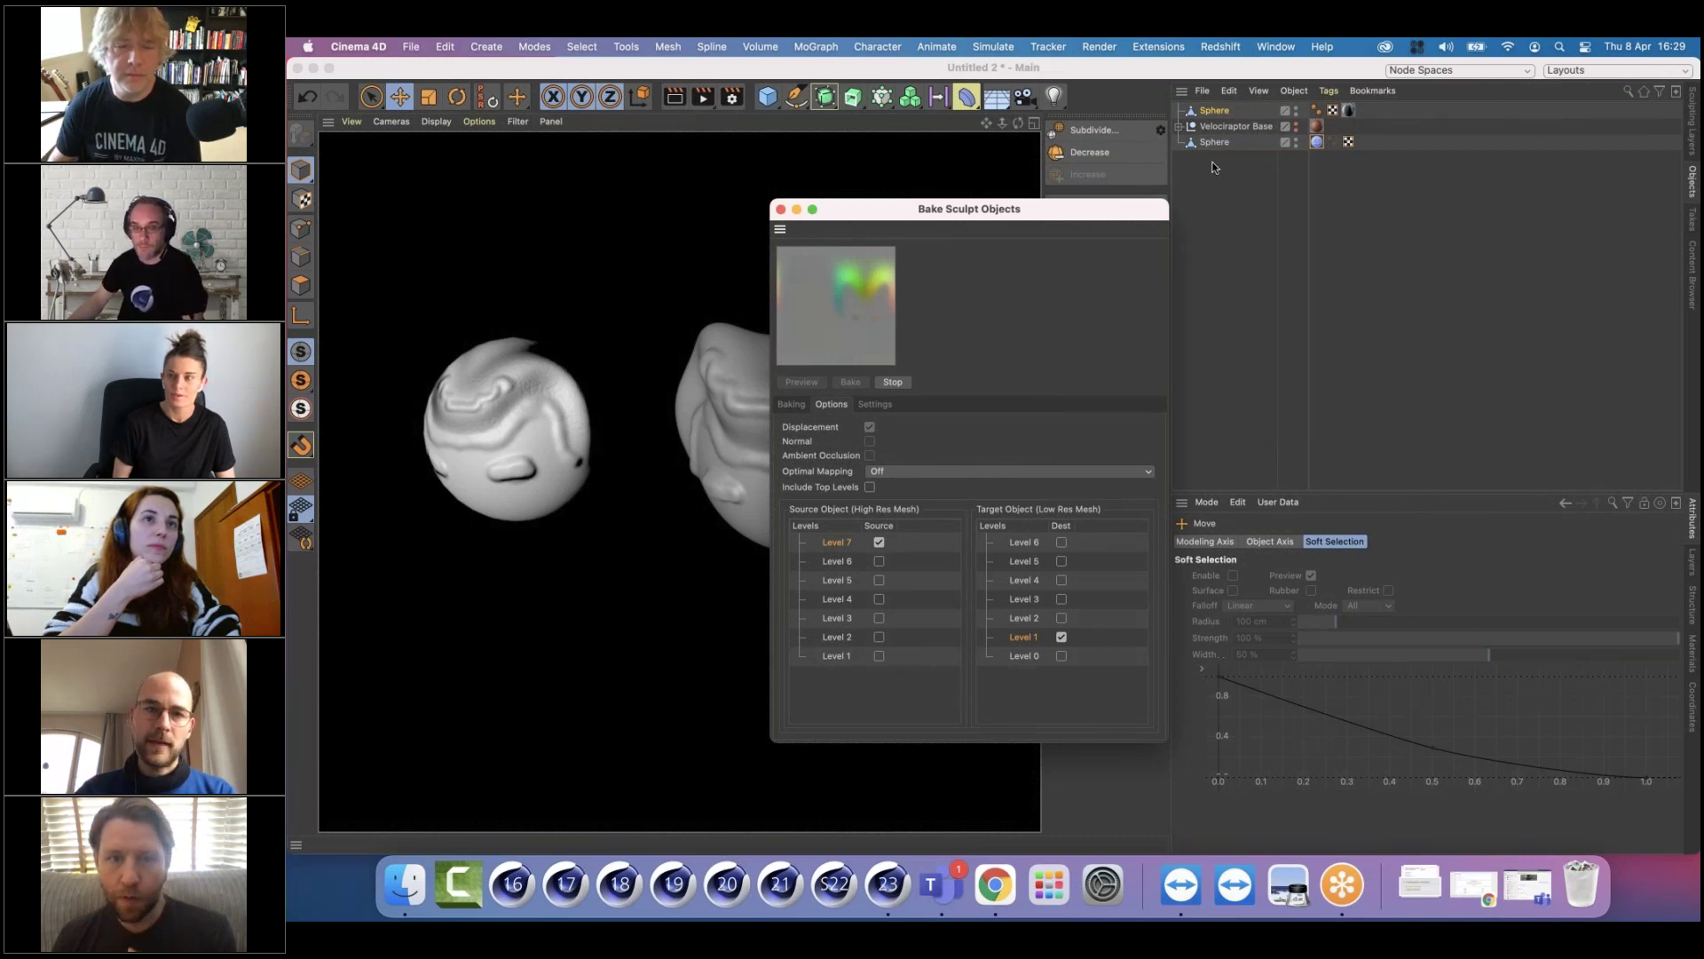
Hide the normal-mapped Sphere copy and render the displacement-baked copy moved out beside the original sculpt
left_click_drag(1215, 111, 1223, 159)
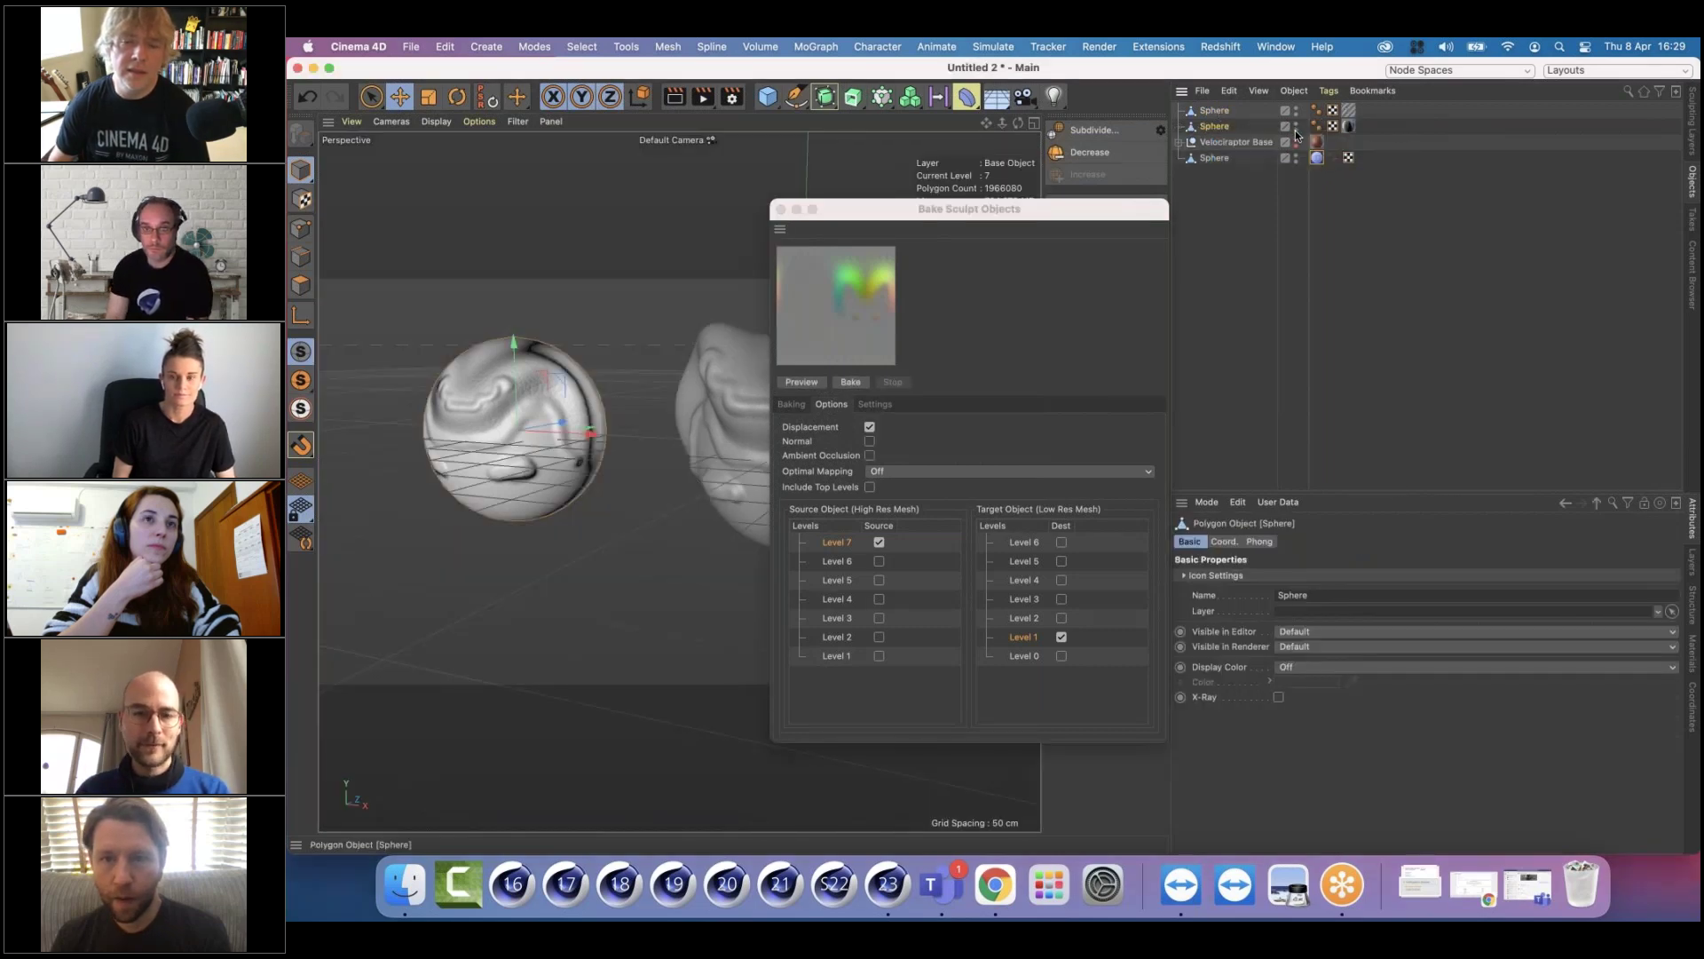
double_click(1296, 128, "alt")
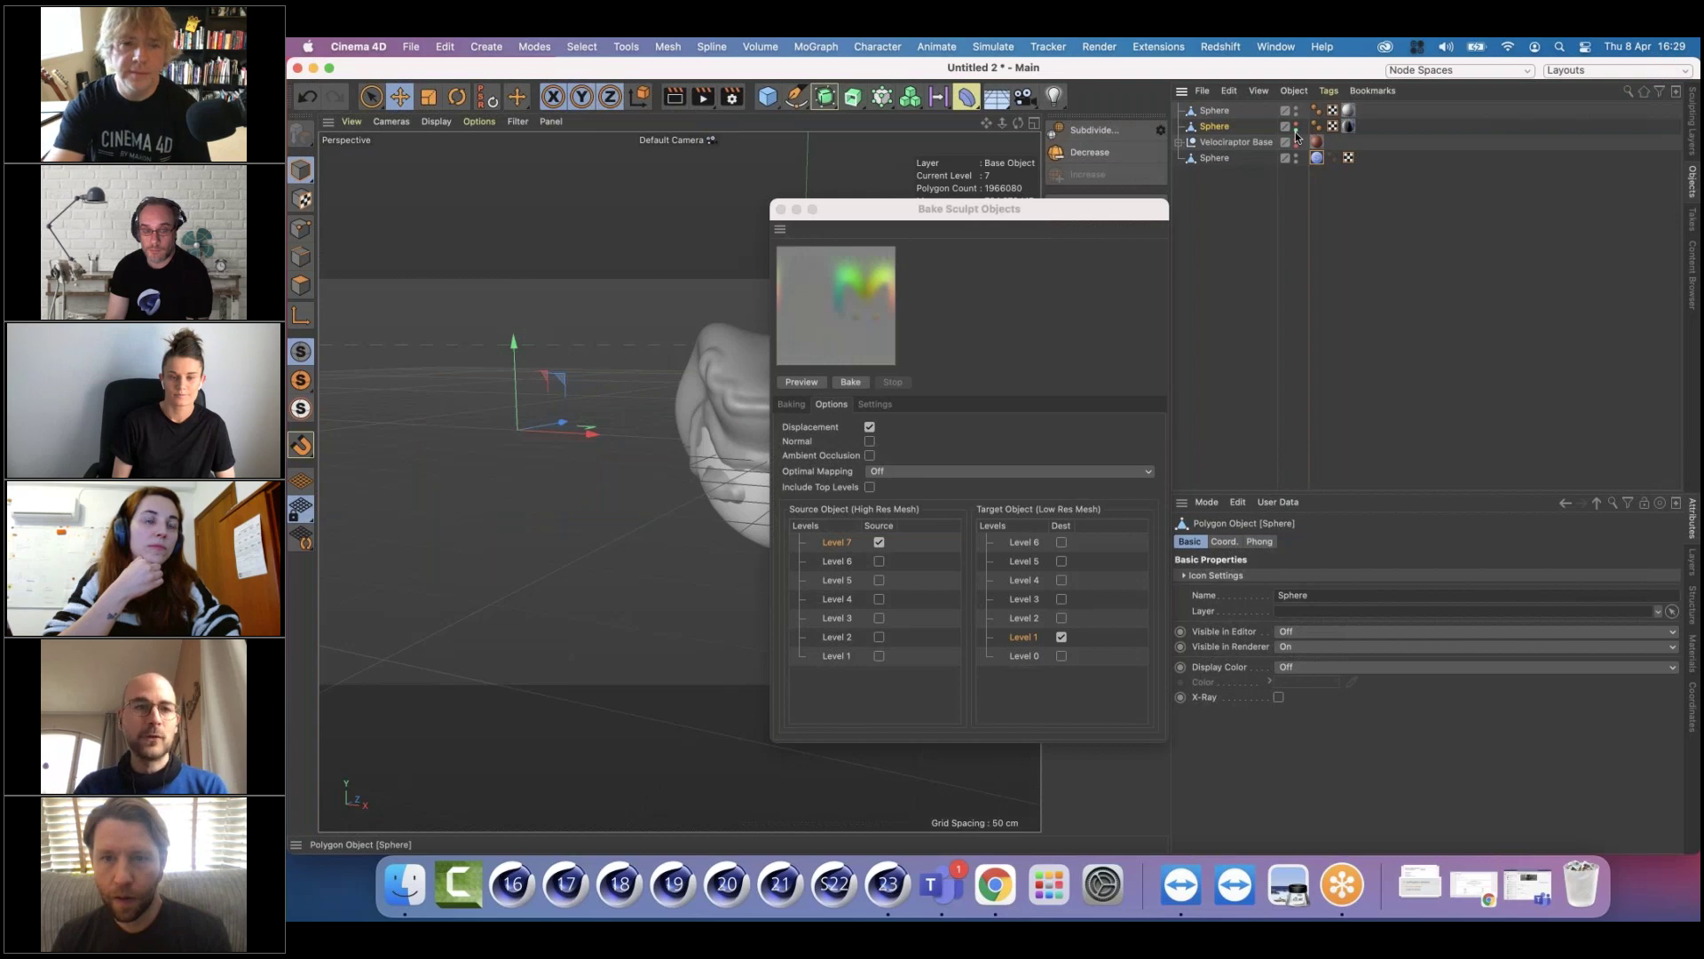
left_click(700, 391)
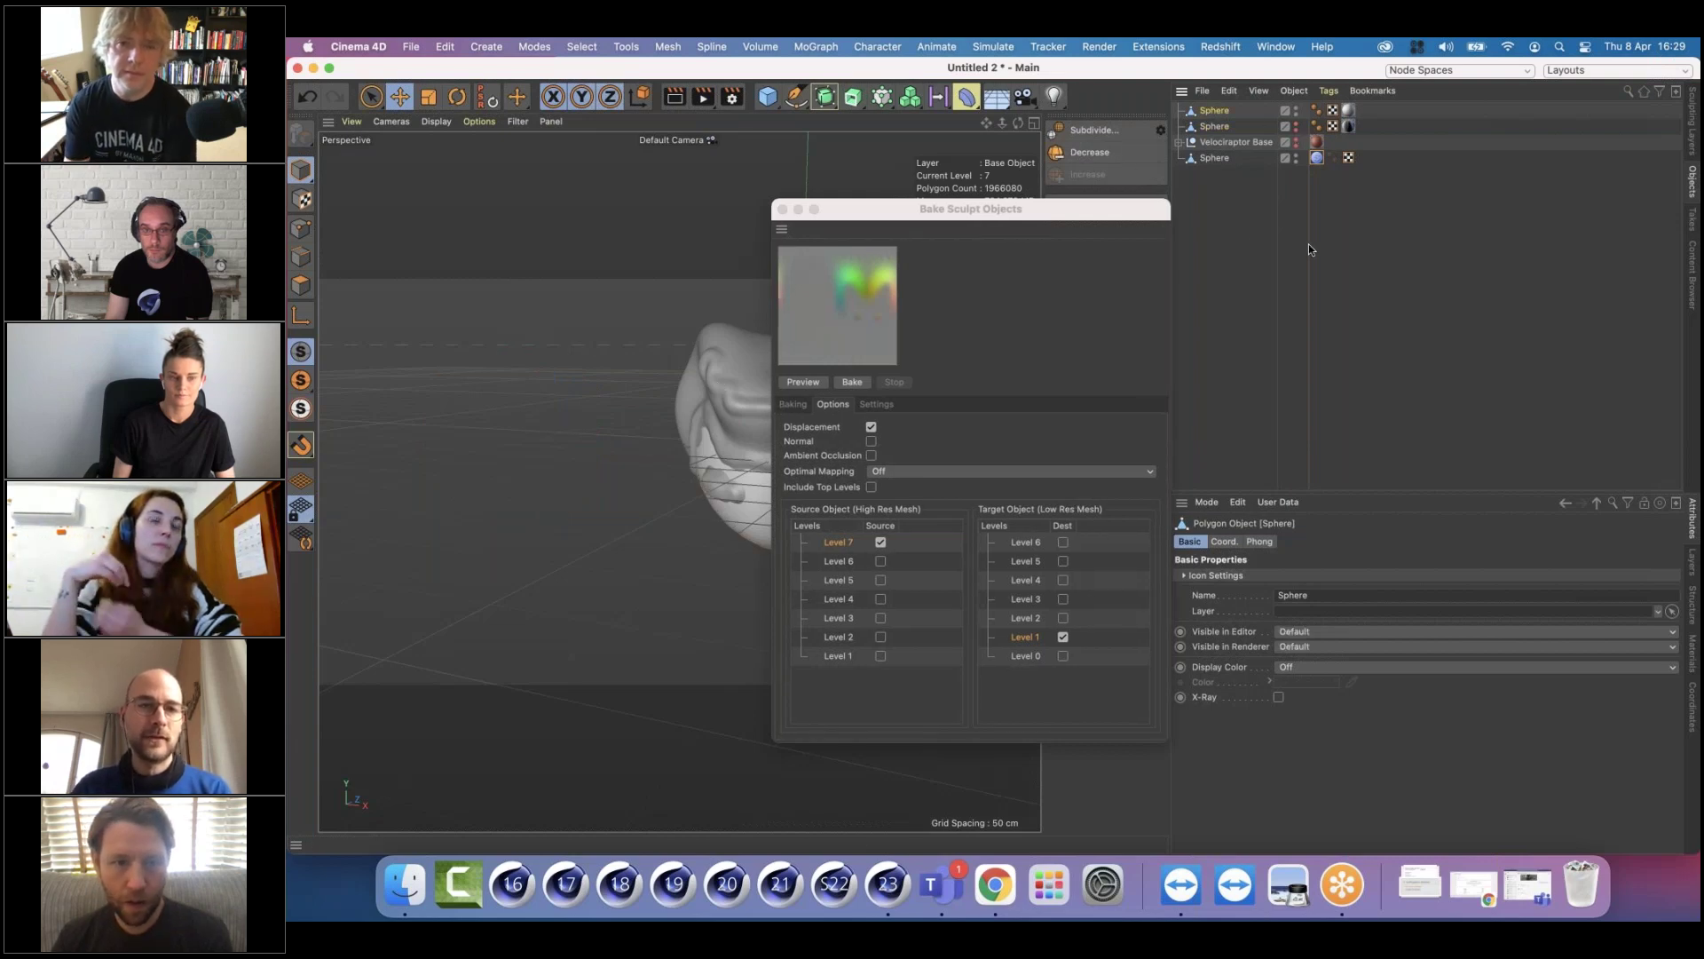
left_click_drag(1008, 209, 1309, 244)
left_click_drag(770, 440, 681, 437)
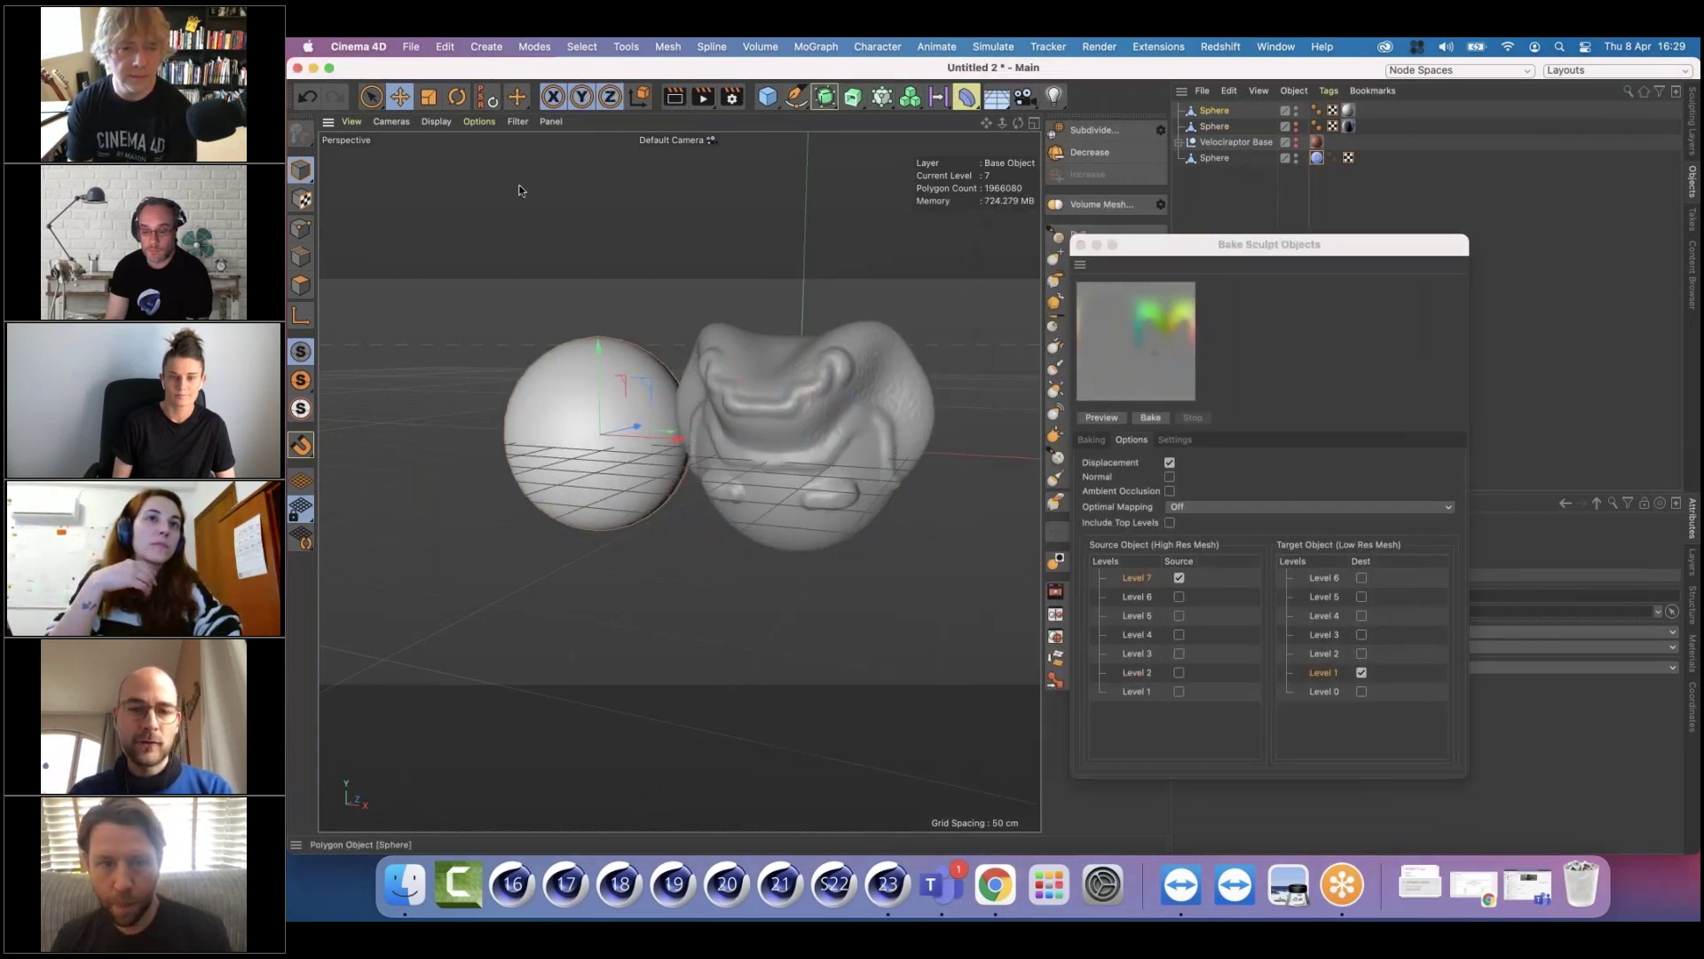
left_click(685, 96)
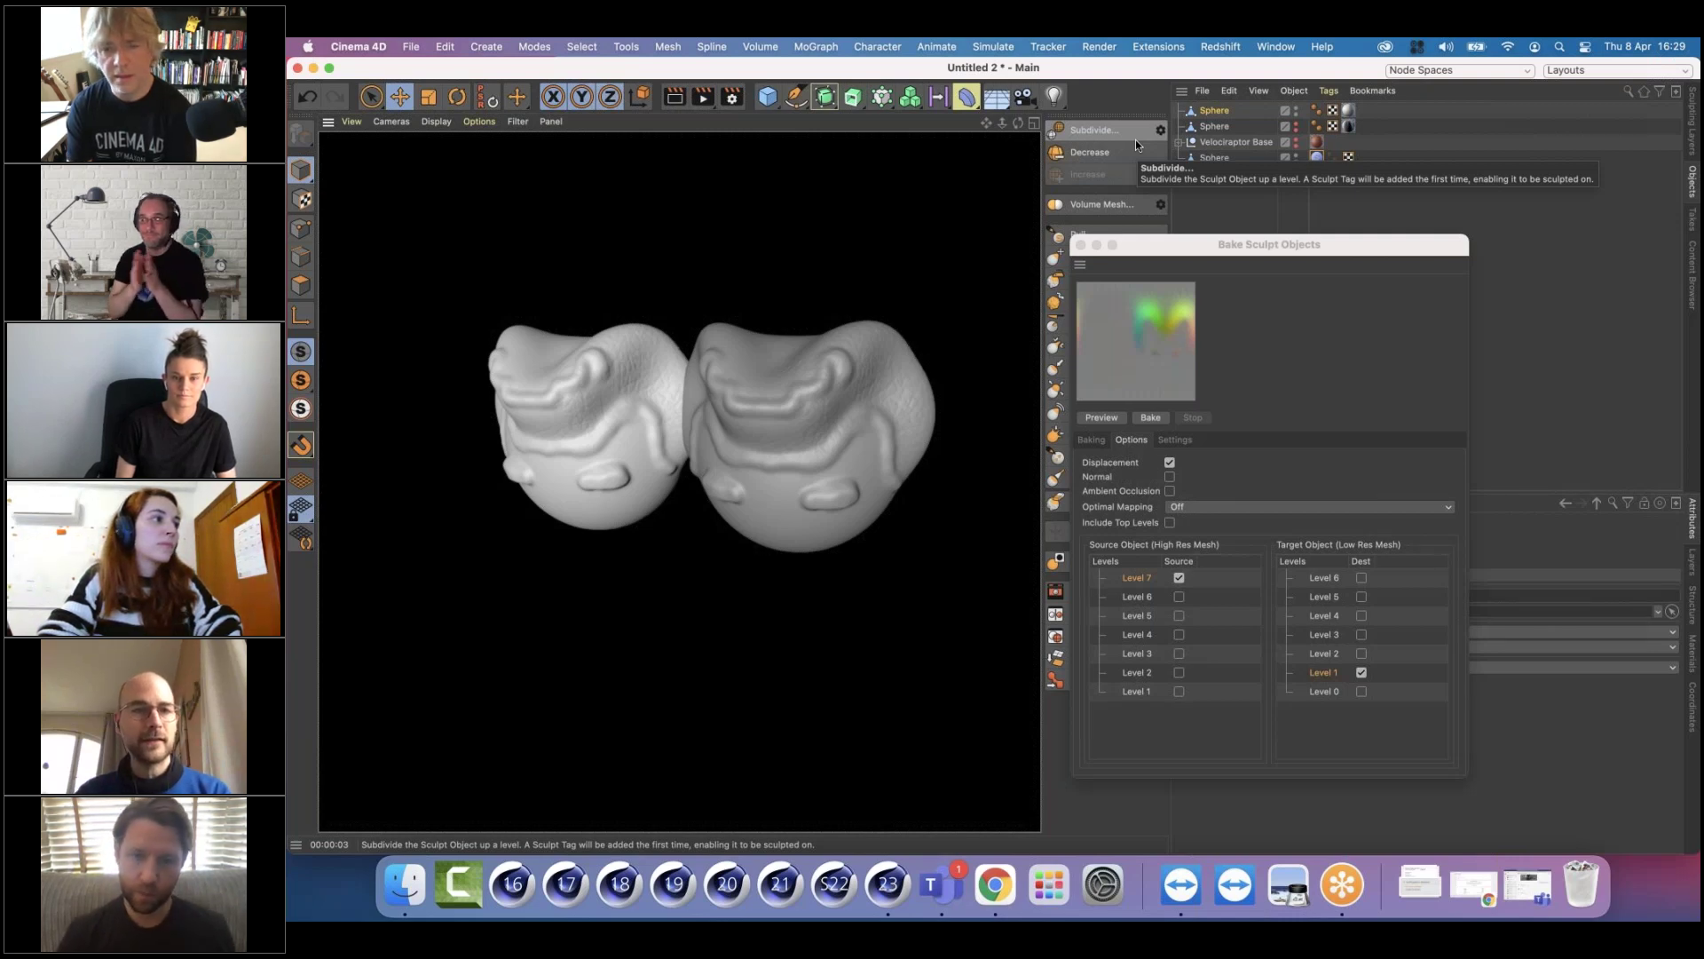
Move the displacement-baked Sphere farther from the original sculpt and render the view again
left_click(658, 439)
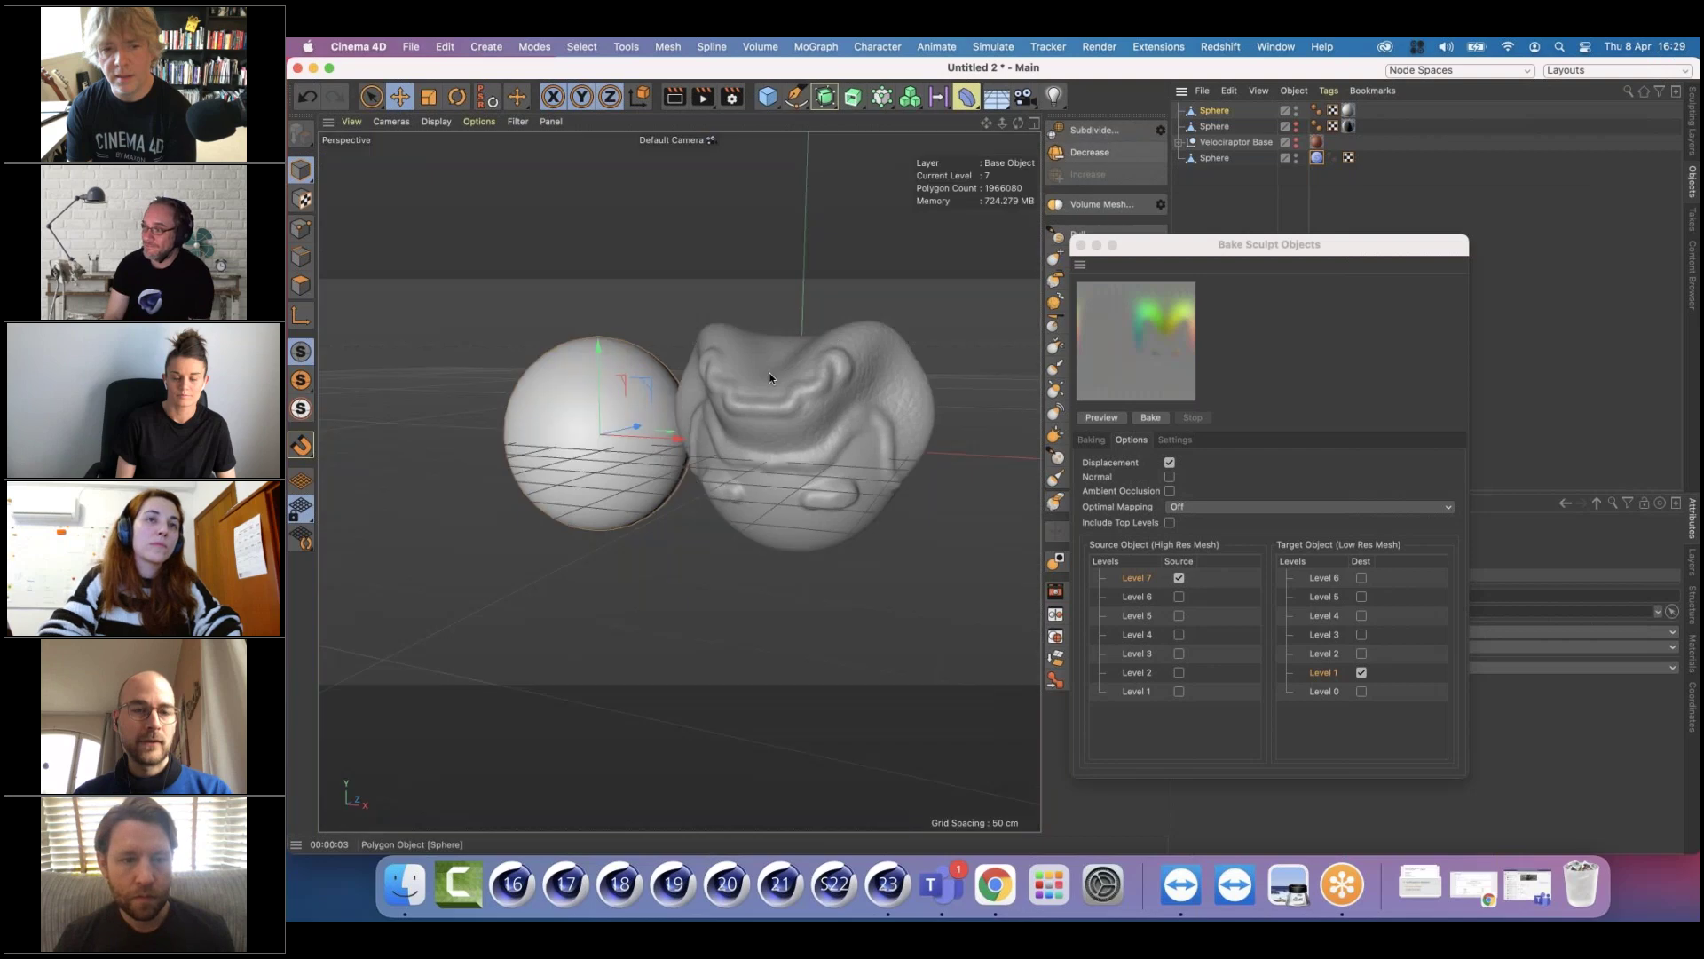
left_click_drag(658, 439, 602, 437)
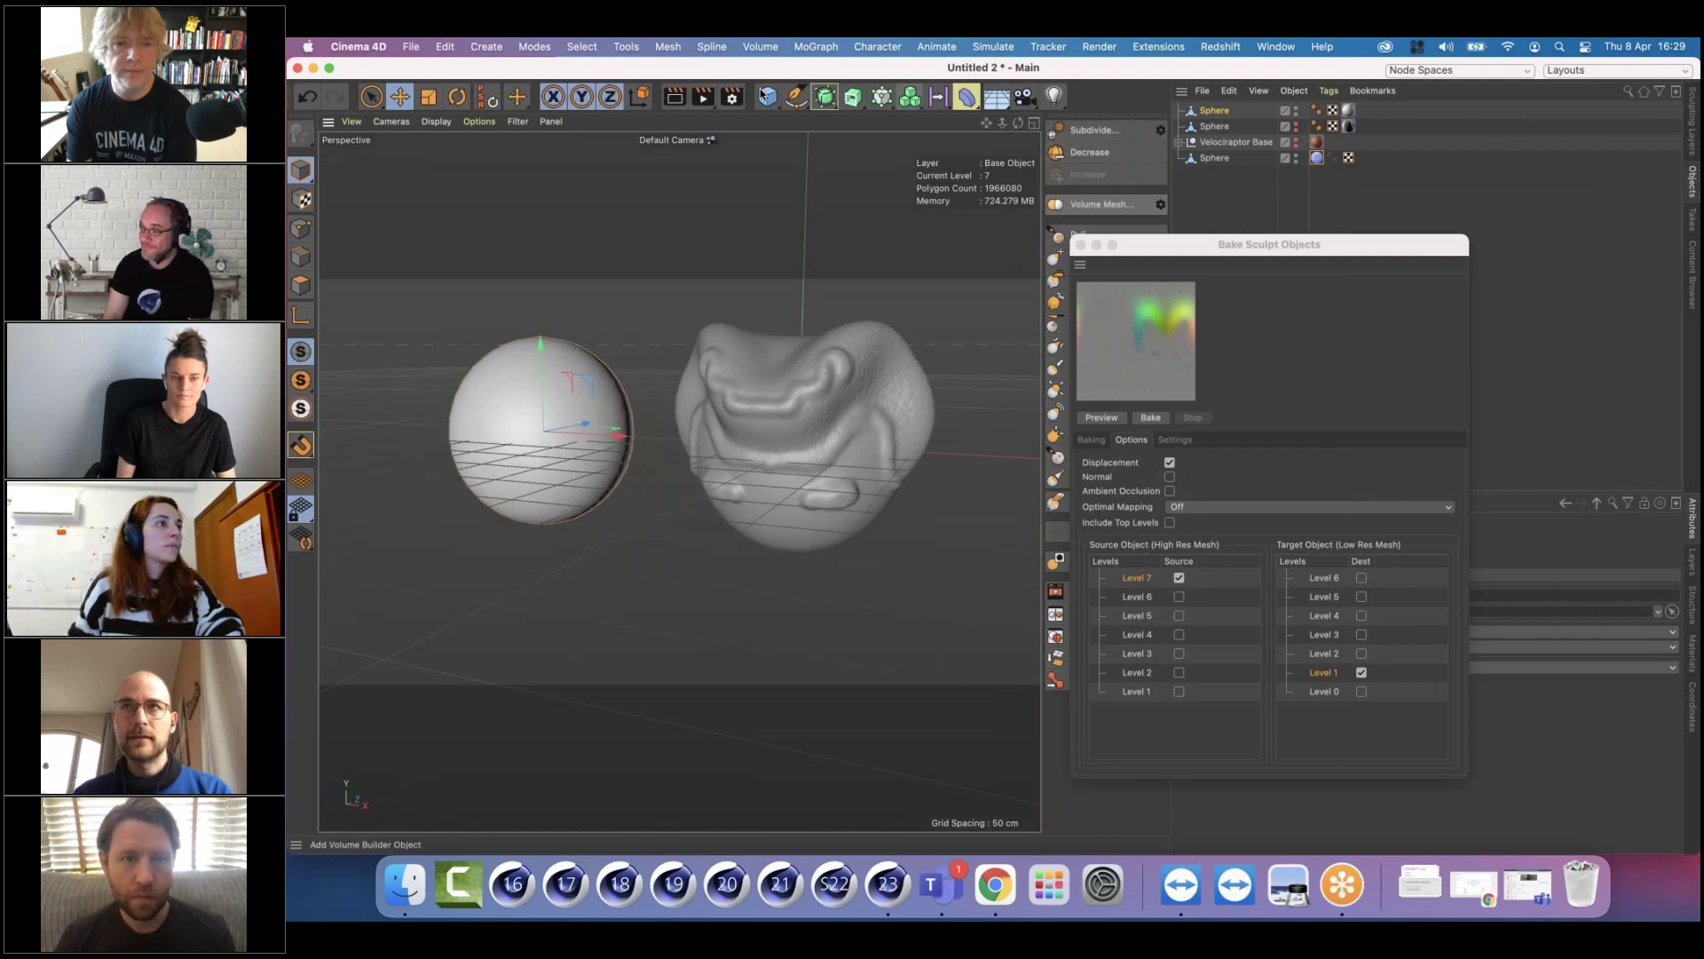
left_click(698, 96)
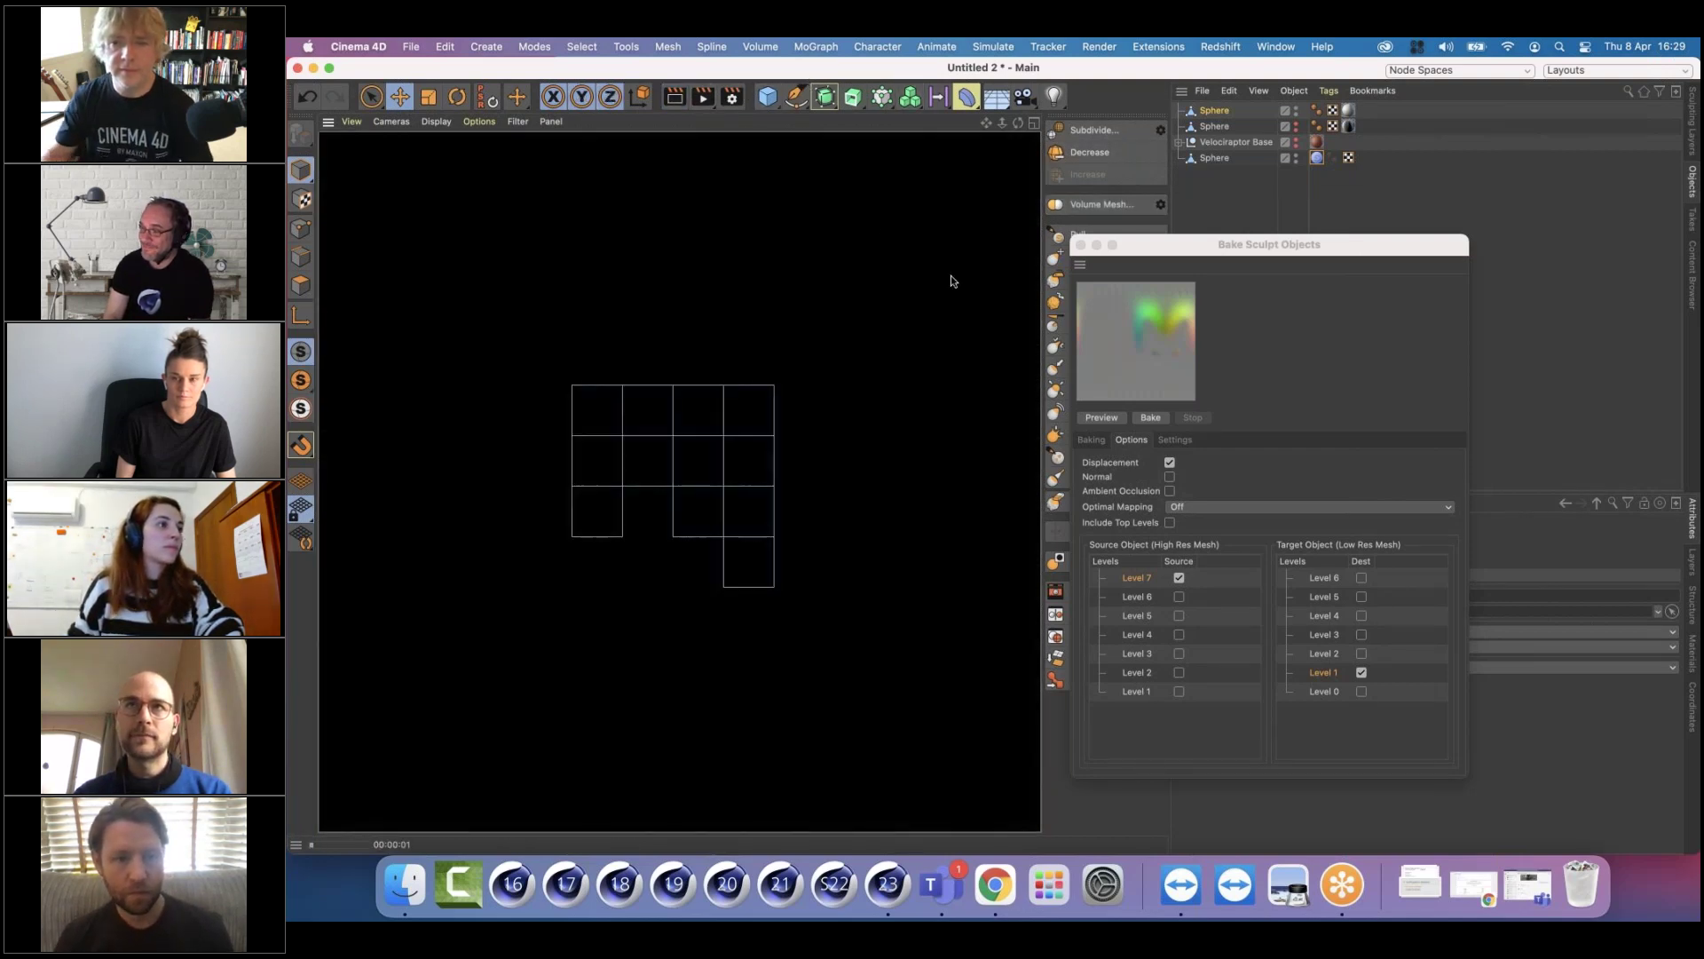
left_click(1543, 385)
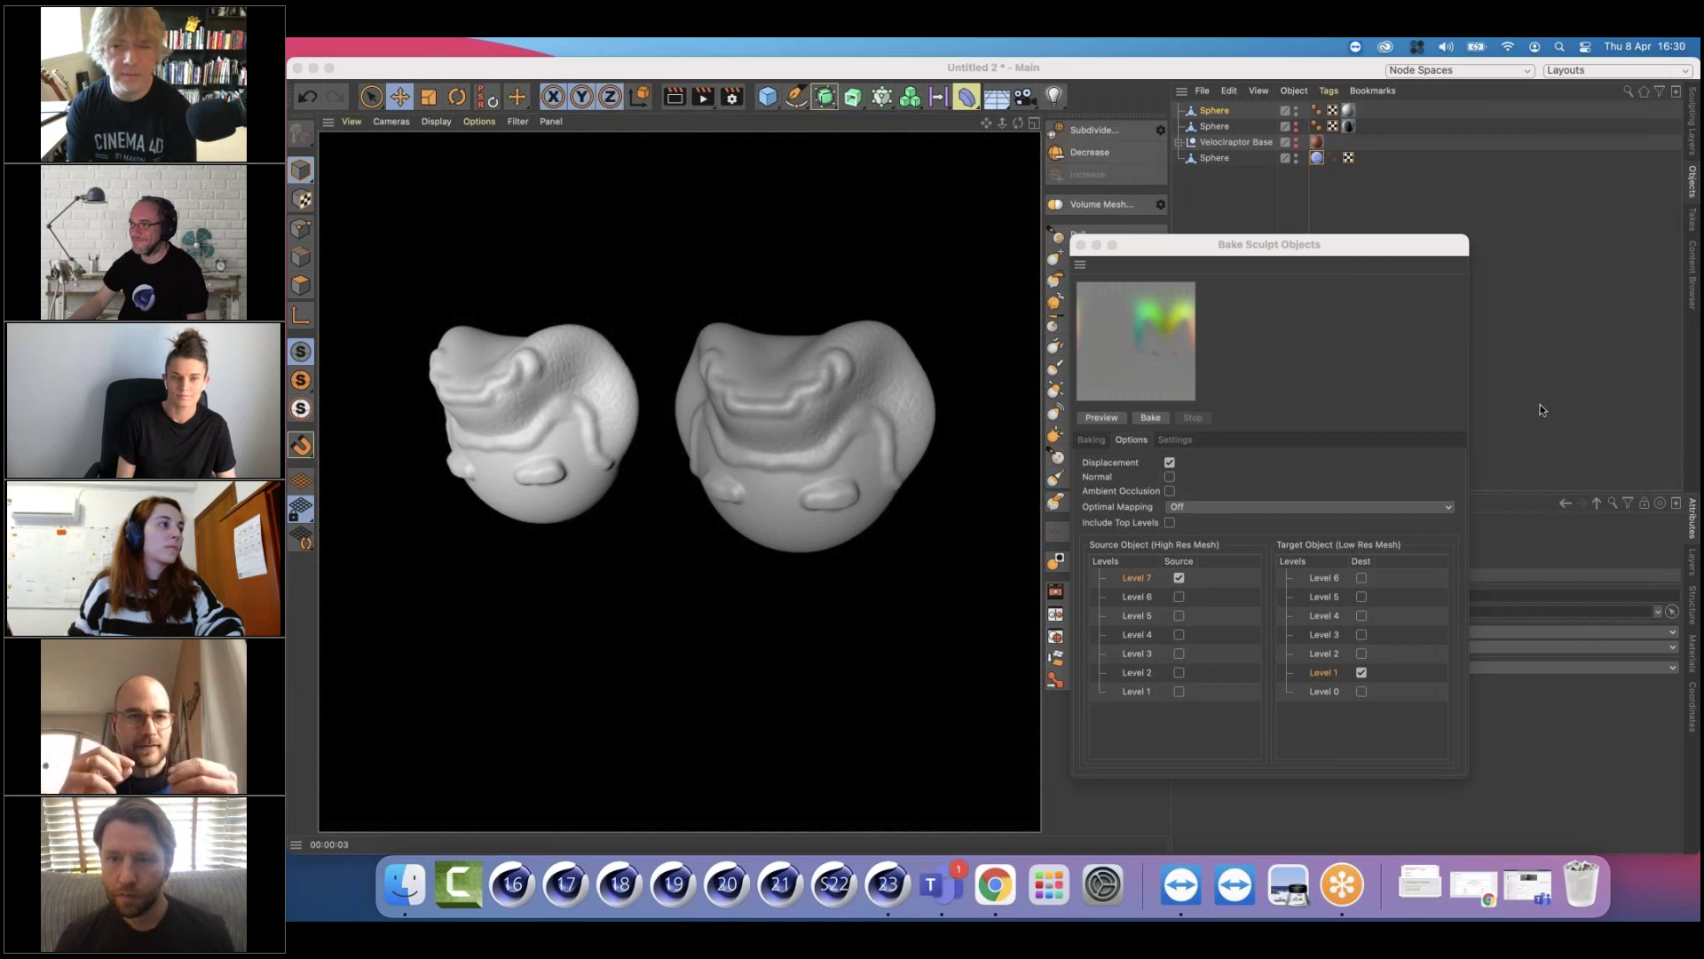
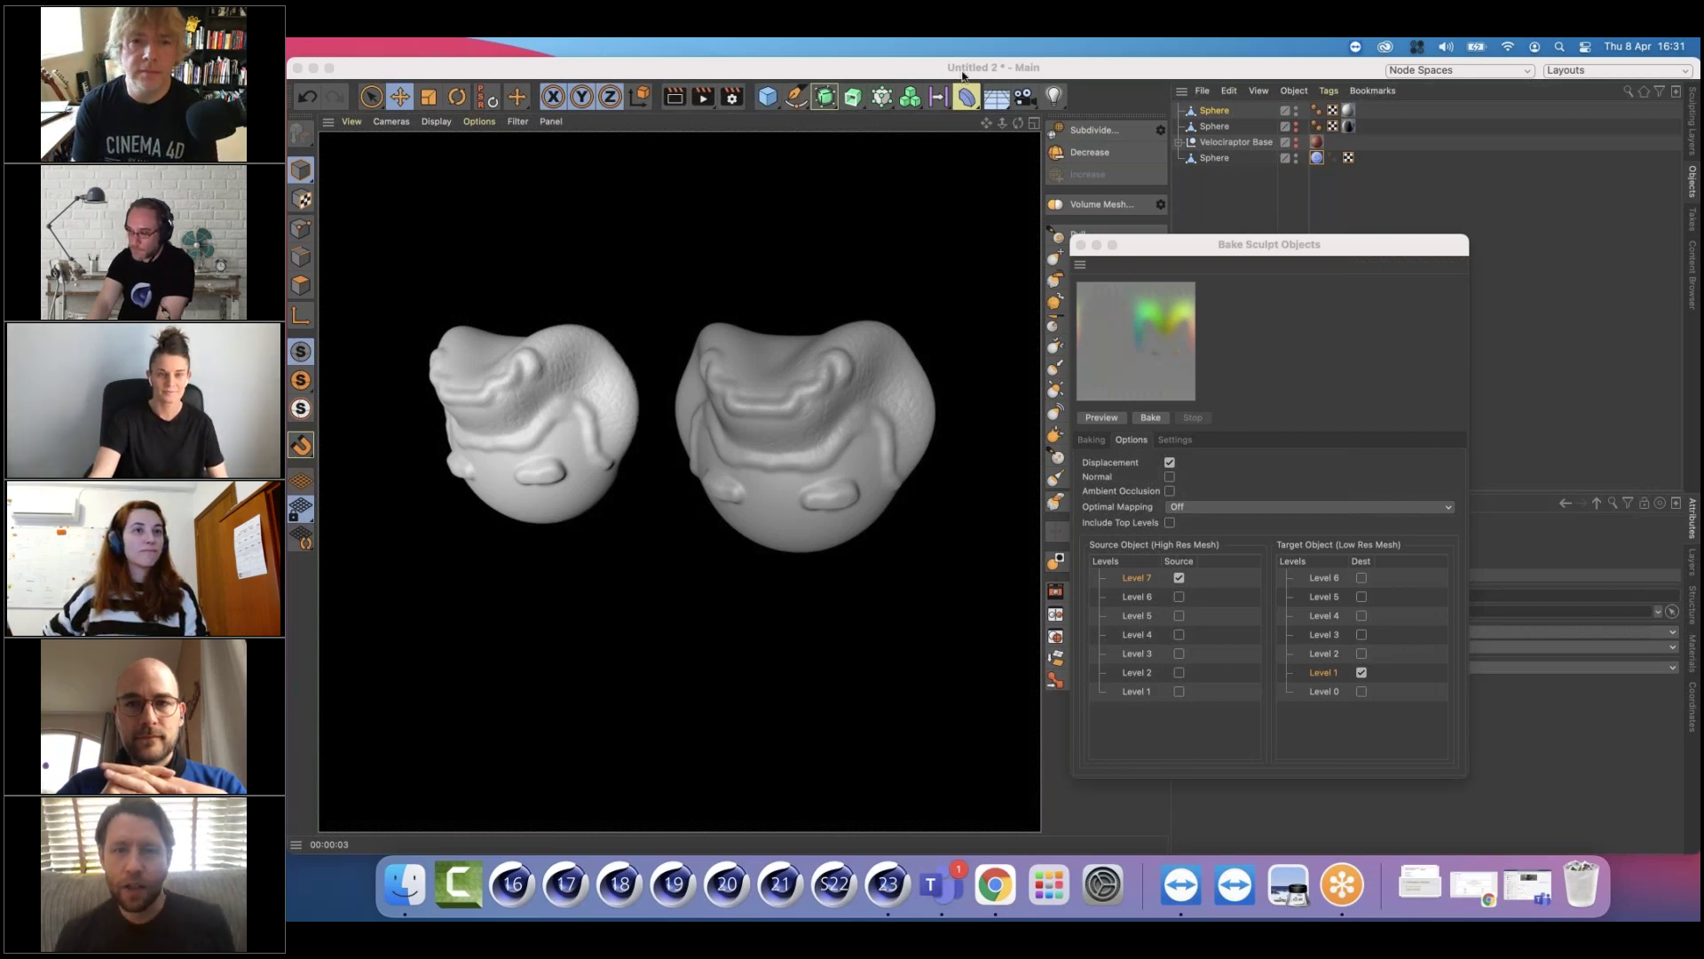
Close the Bake Sculpt Objects window and switch to the UV editing layout
left_click(1456, 94)
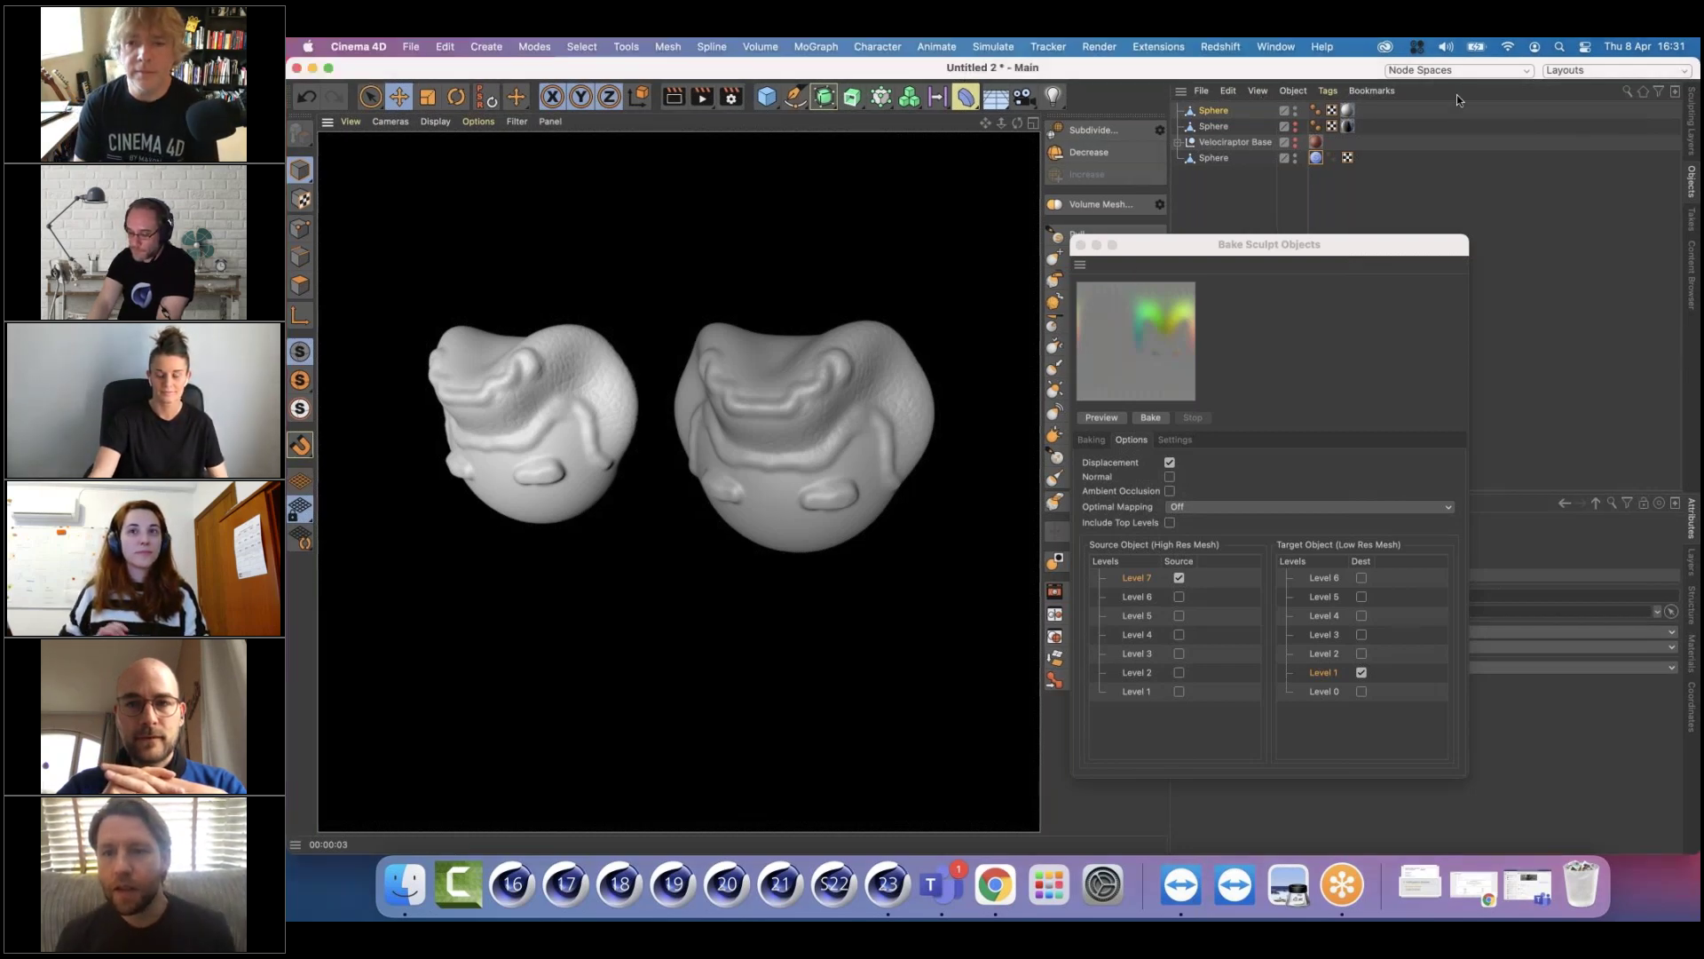
left_click(1596, 71)
left_click(1462, 179)
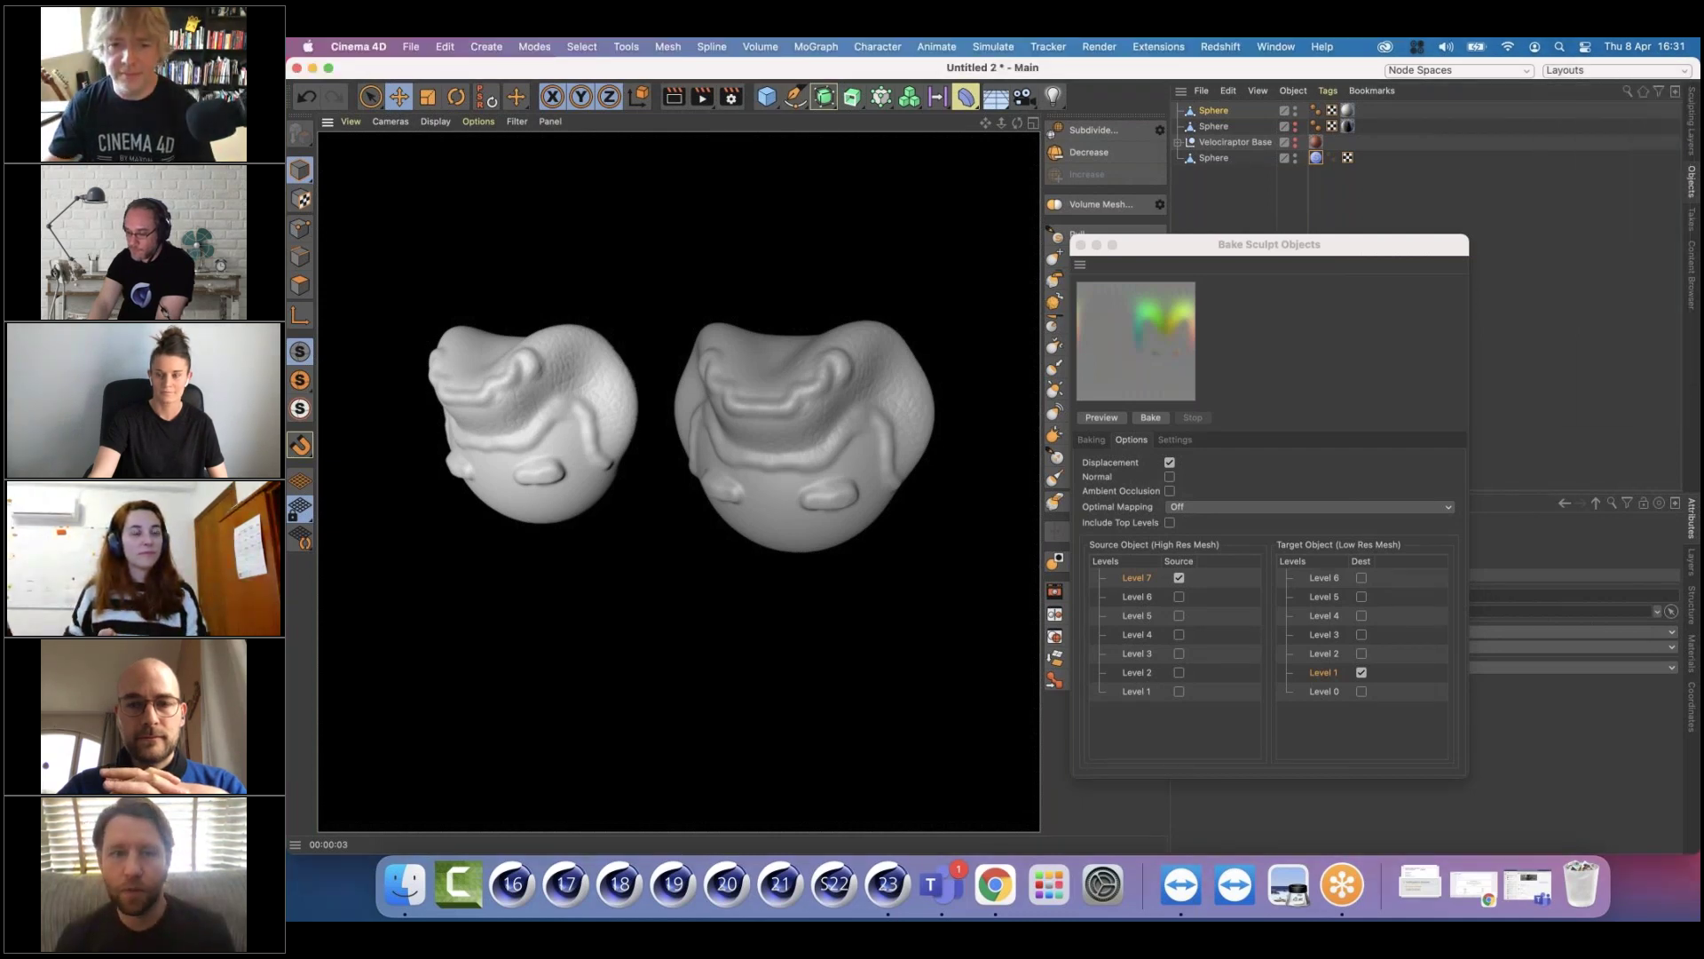
left_click(1081, 248)
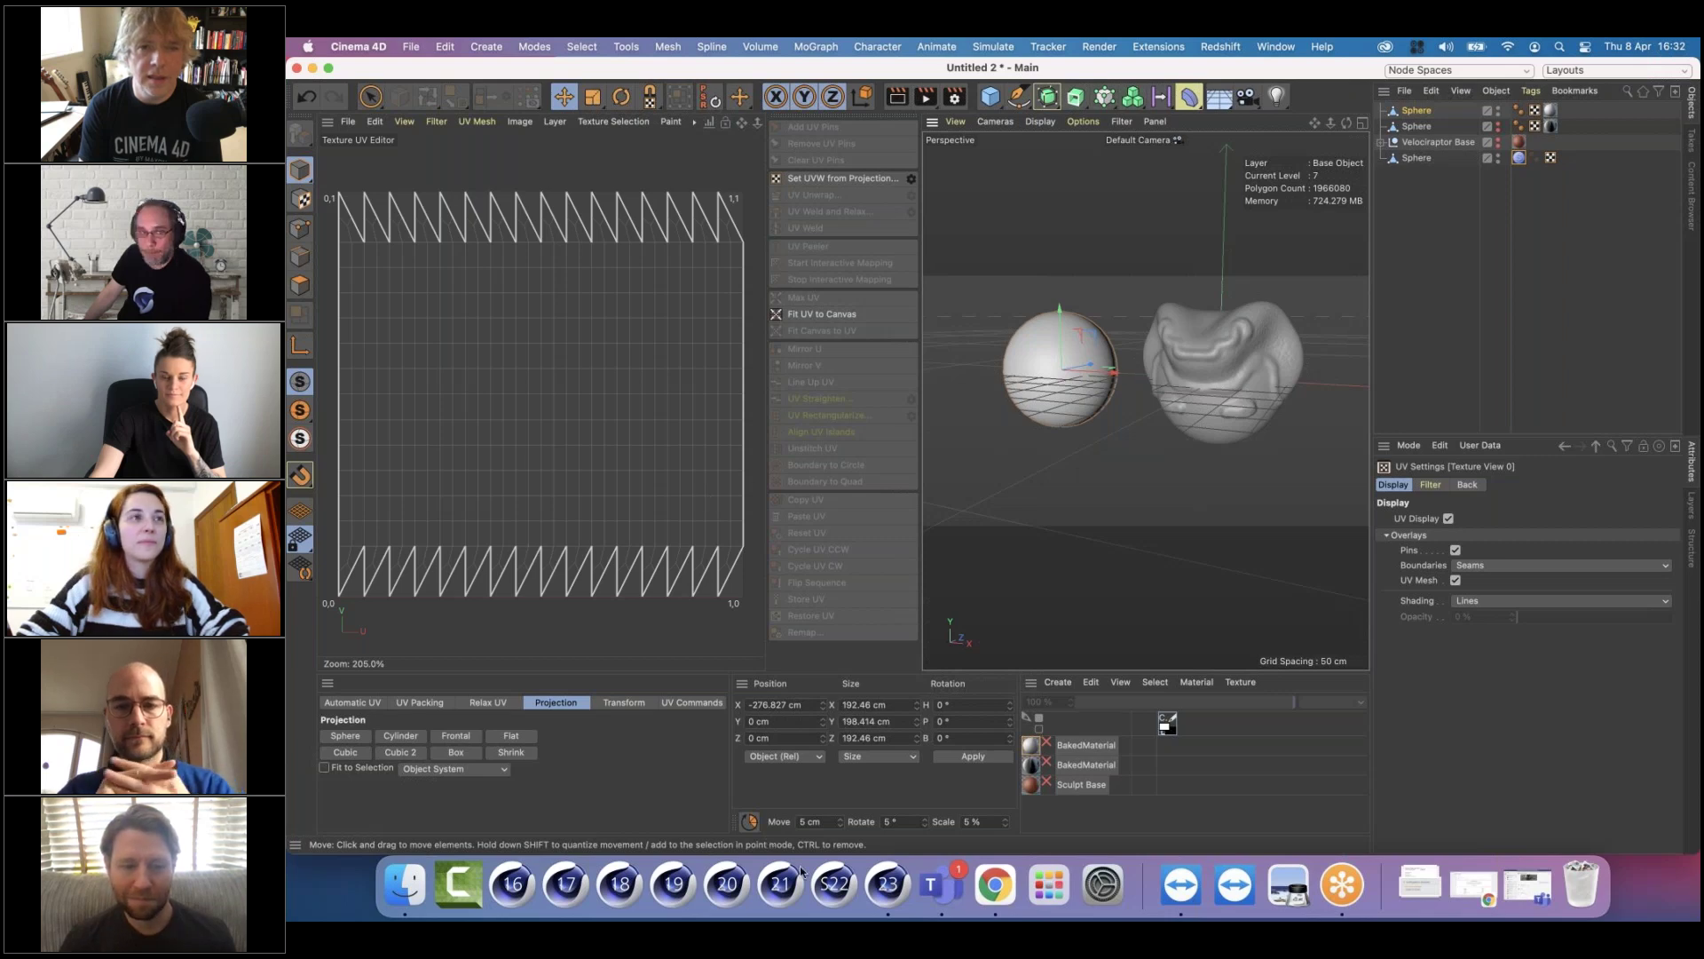
left_click(1341, 883)
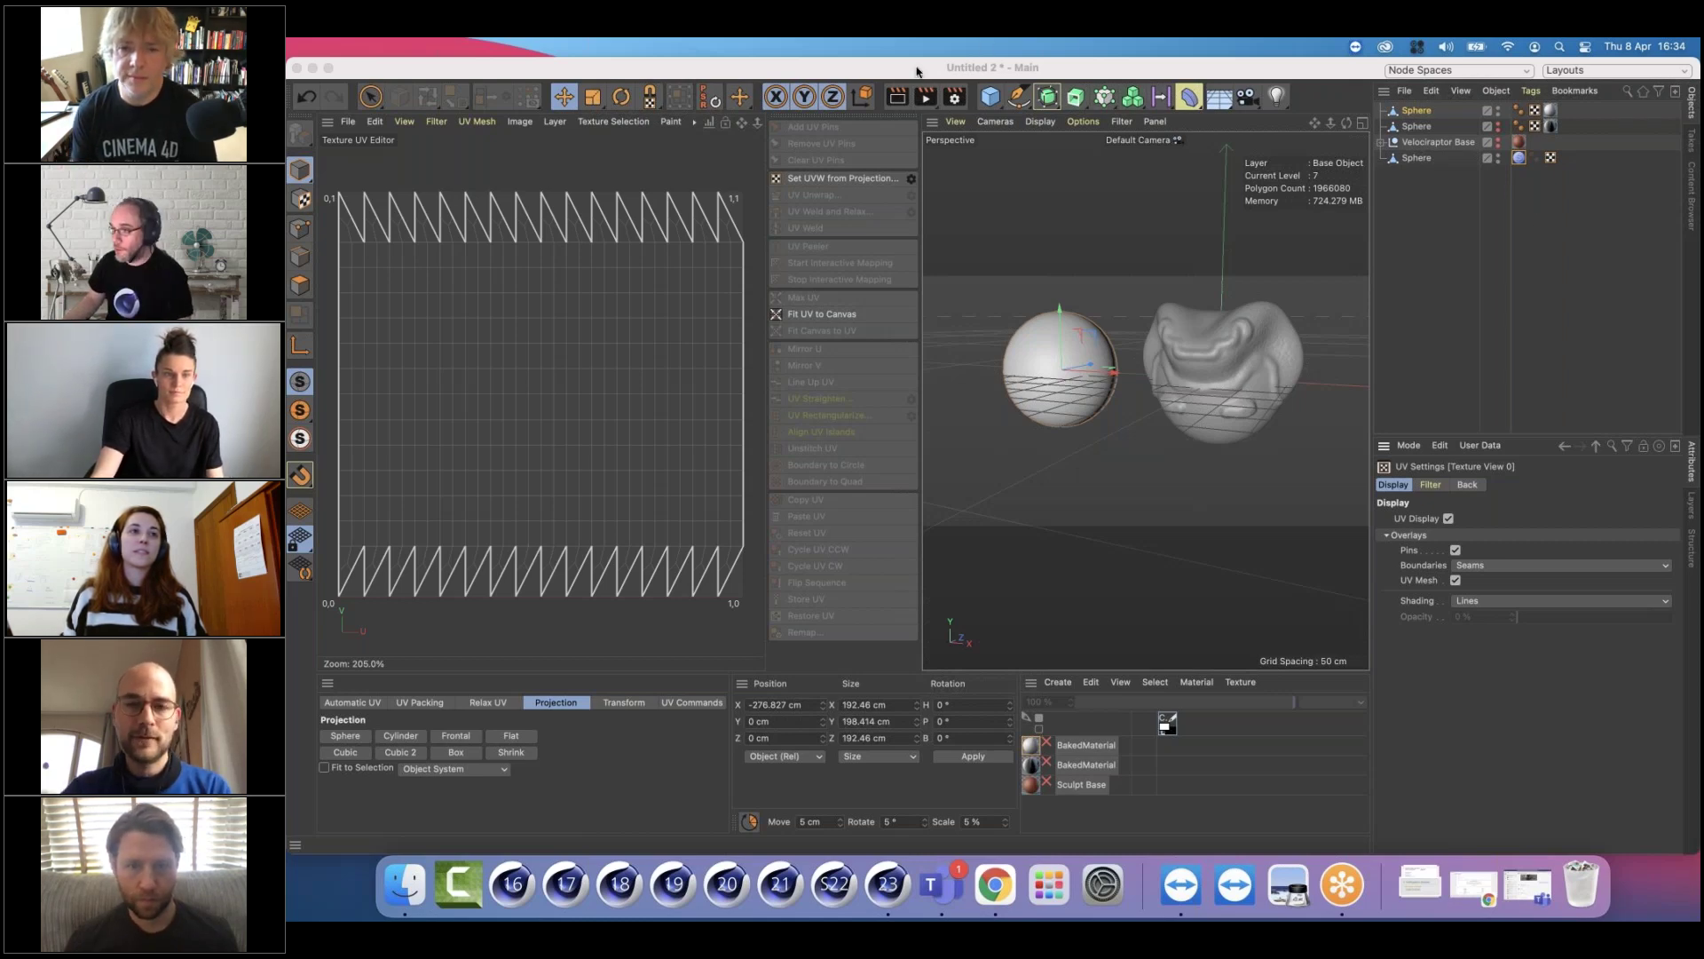
left_click(863, 244)
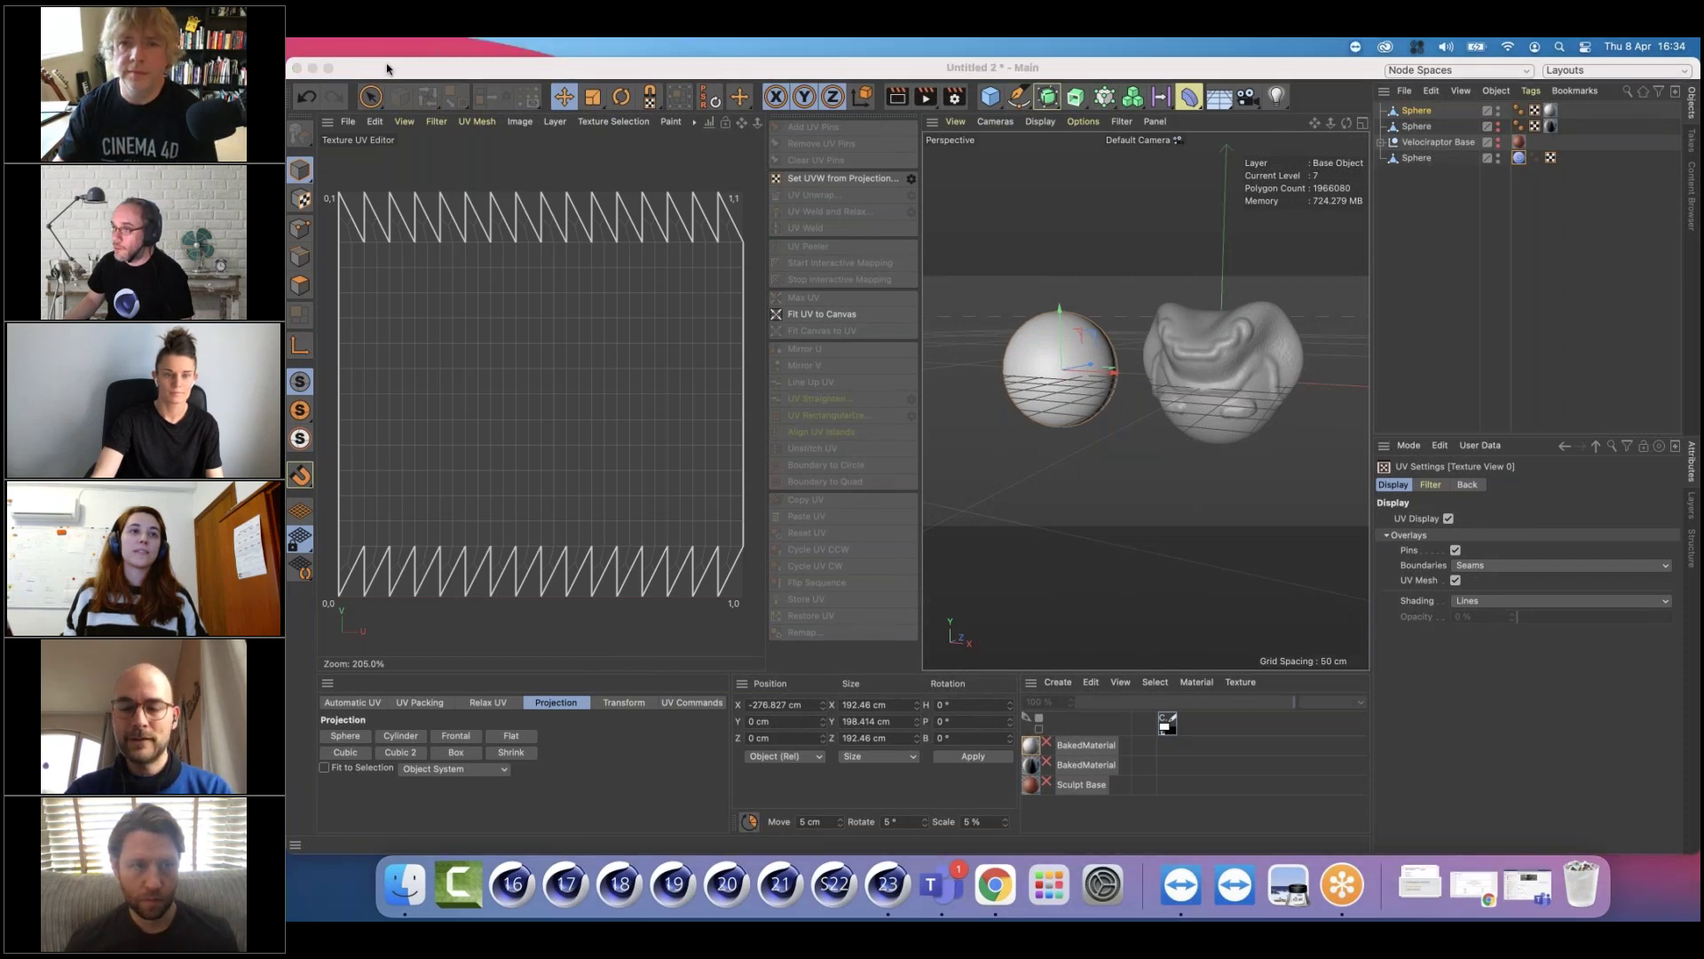
Create a new project containing a cube nested in a Volume Builder under a Volume Mesher
left_click(411, 46)
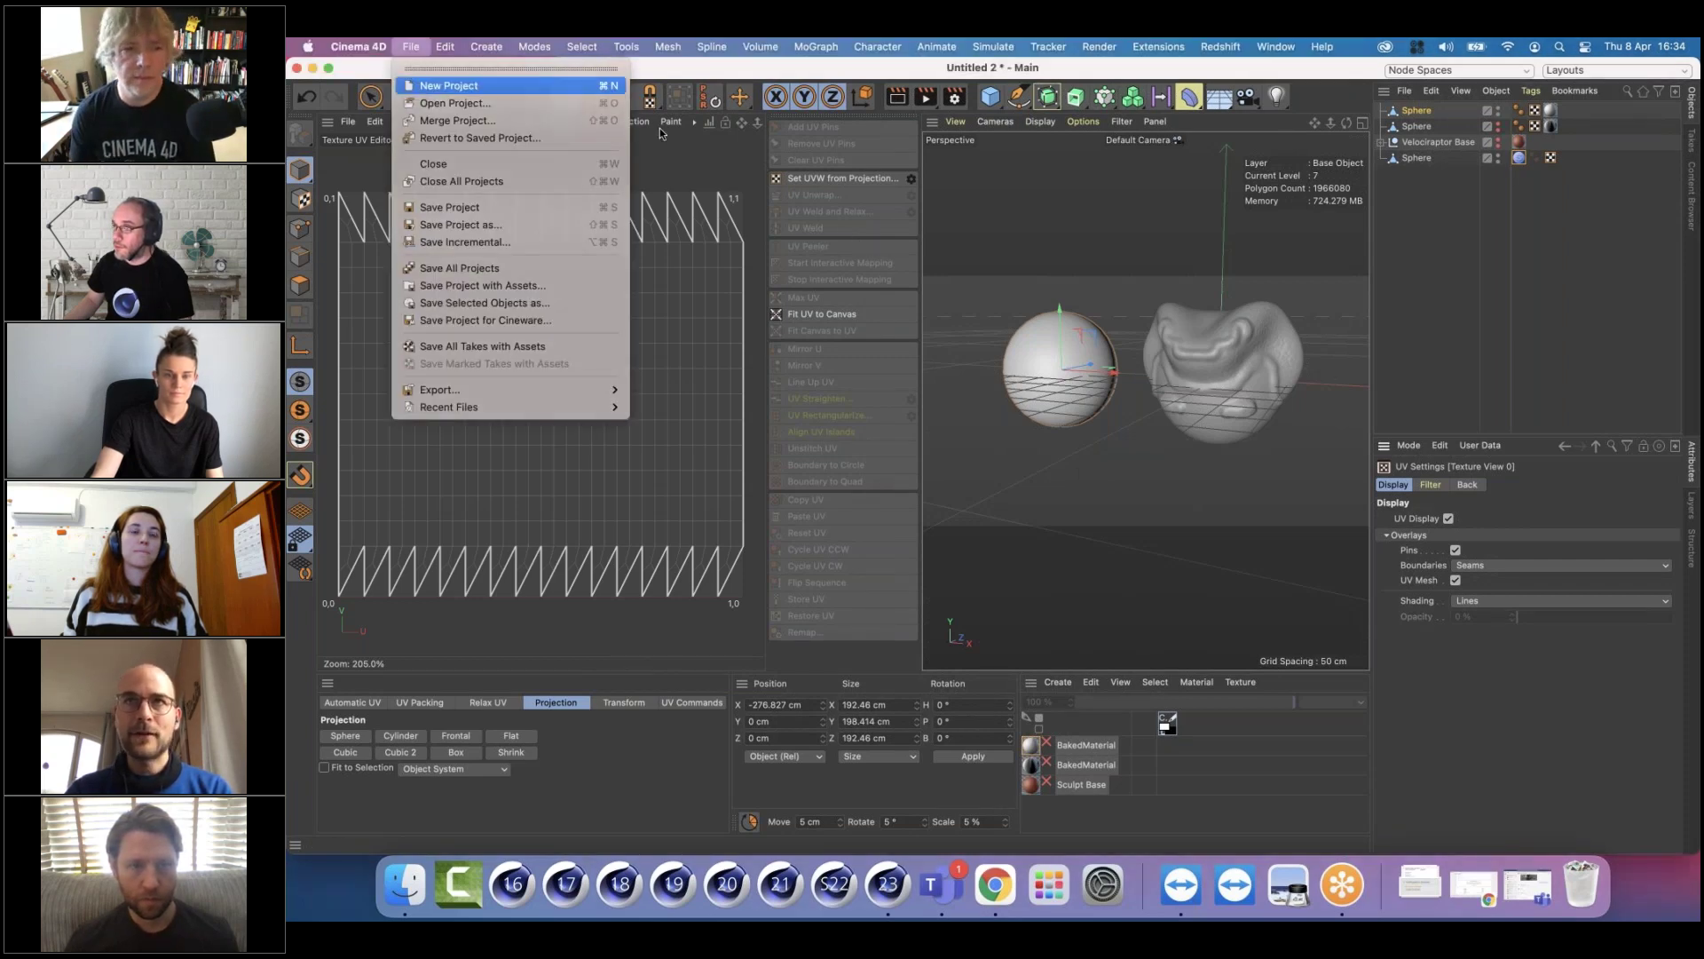
left_click(434, 86)
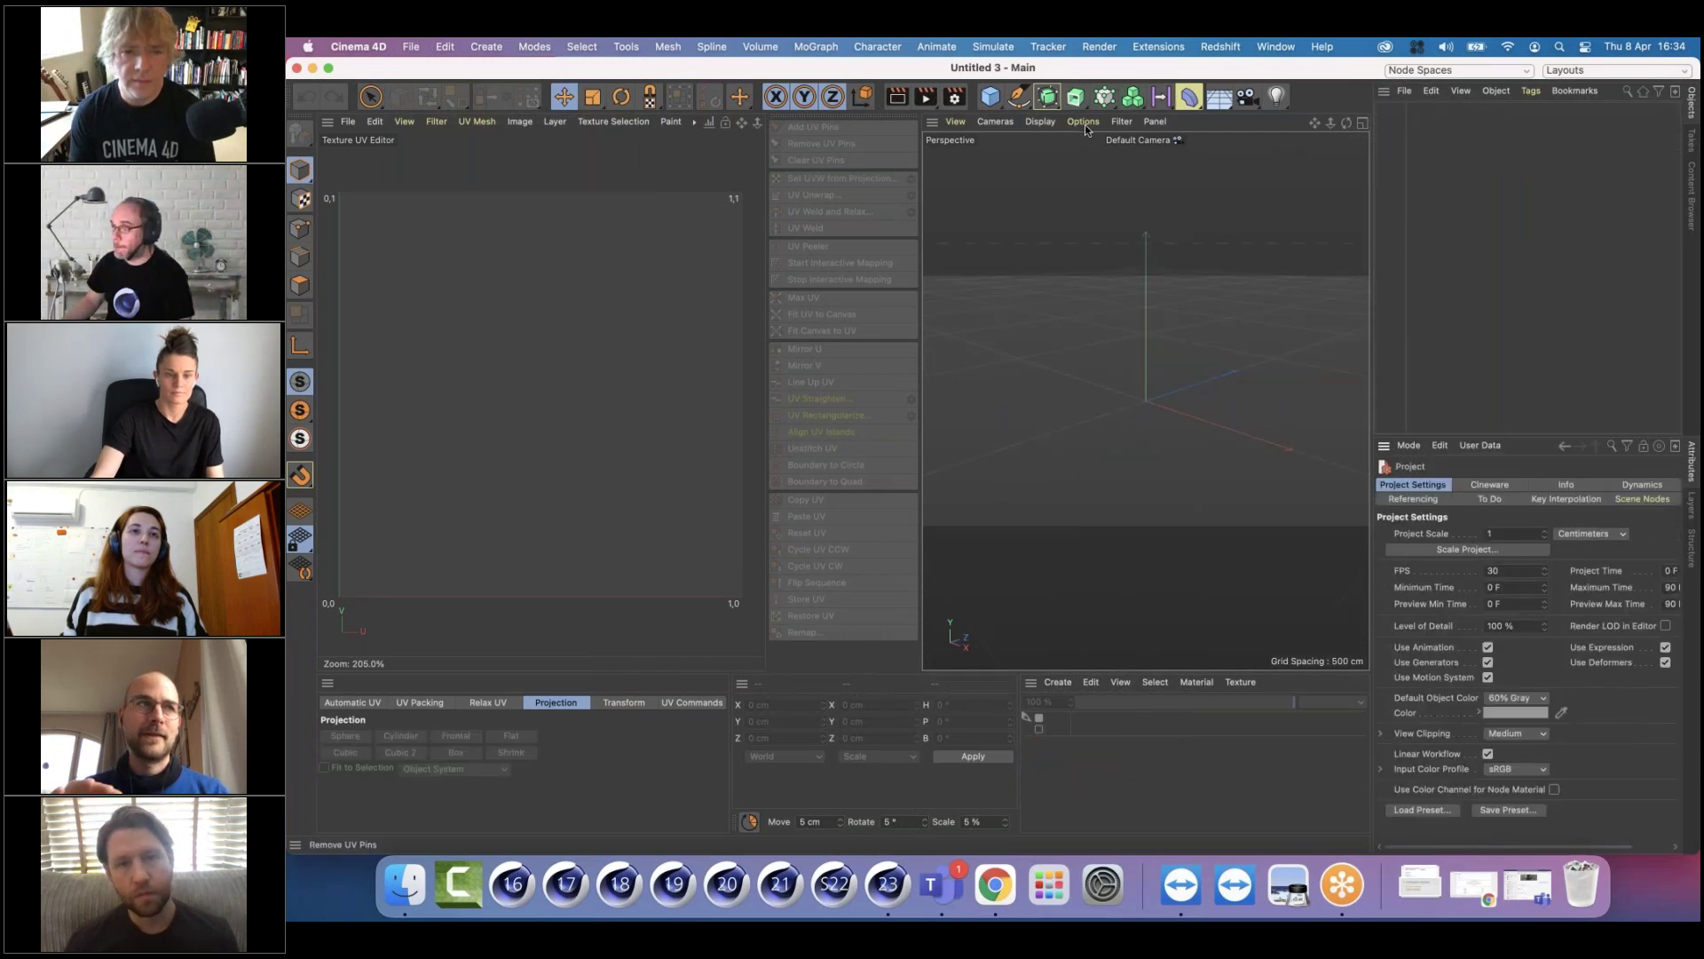
left_click(991, 96)
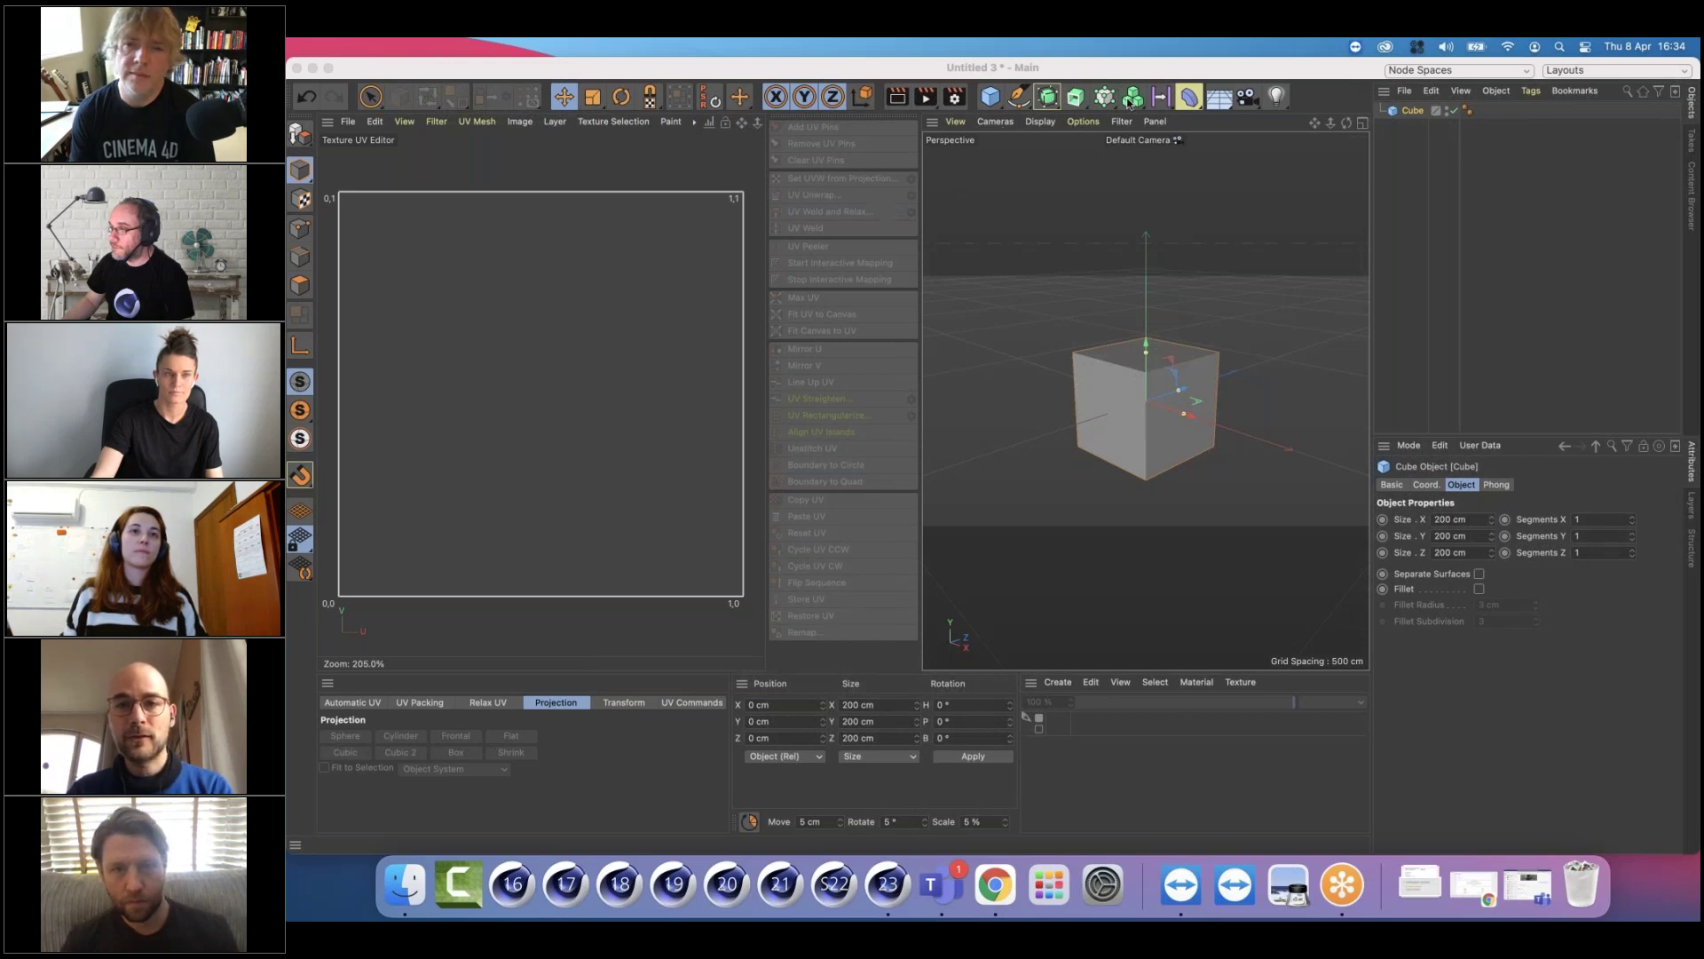
mouse_move(1137, 102)
left_mouse_down("alt")
mouse_move(1202, 137)
mouse_move(1198, 117)
mouse_move(1200, 137)
left_mouse_up("alt")
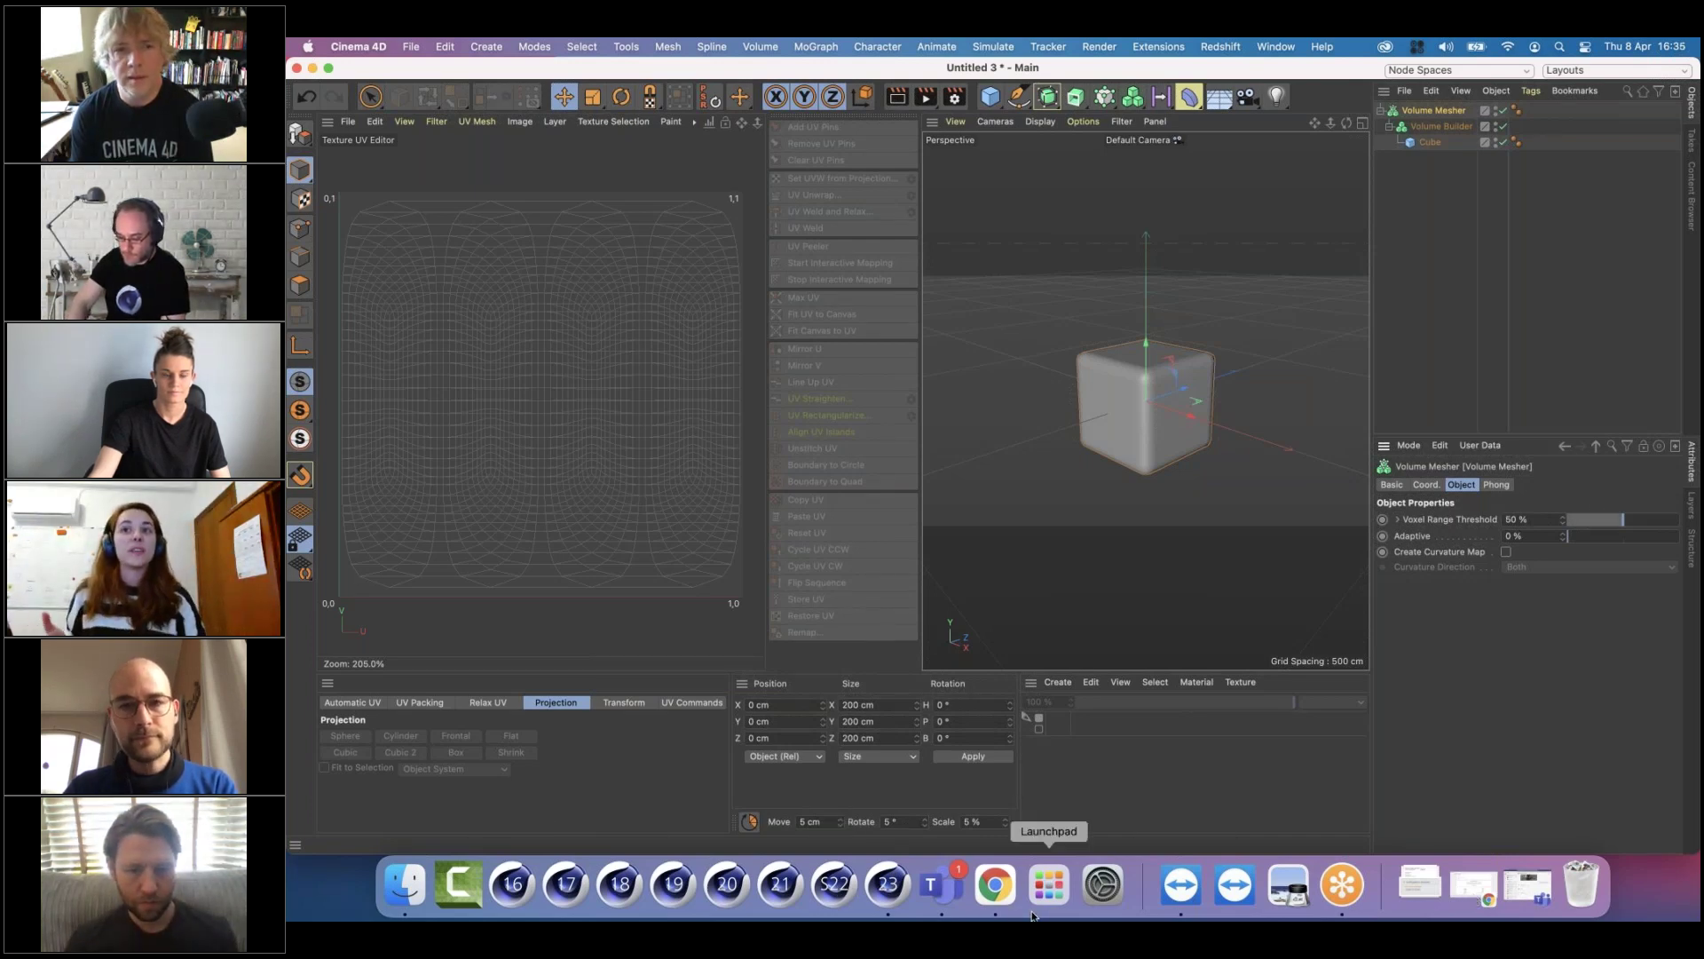
left_click(1336, 885)
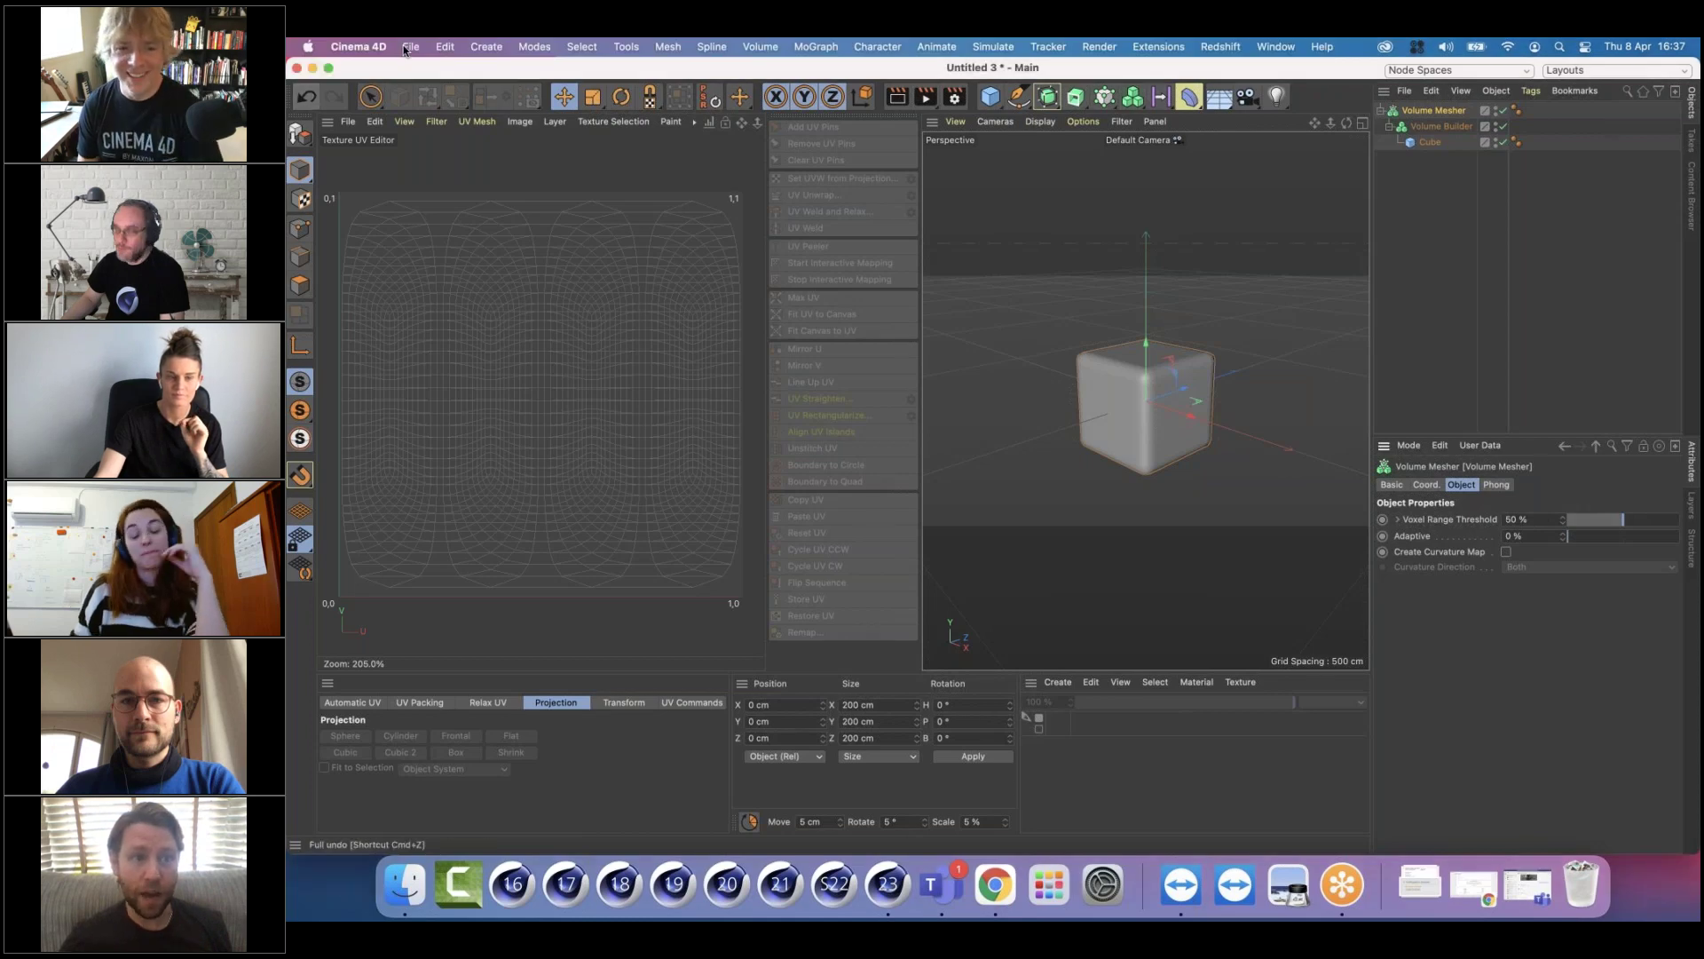
left_click(407, 49)
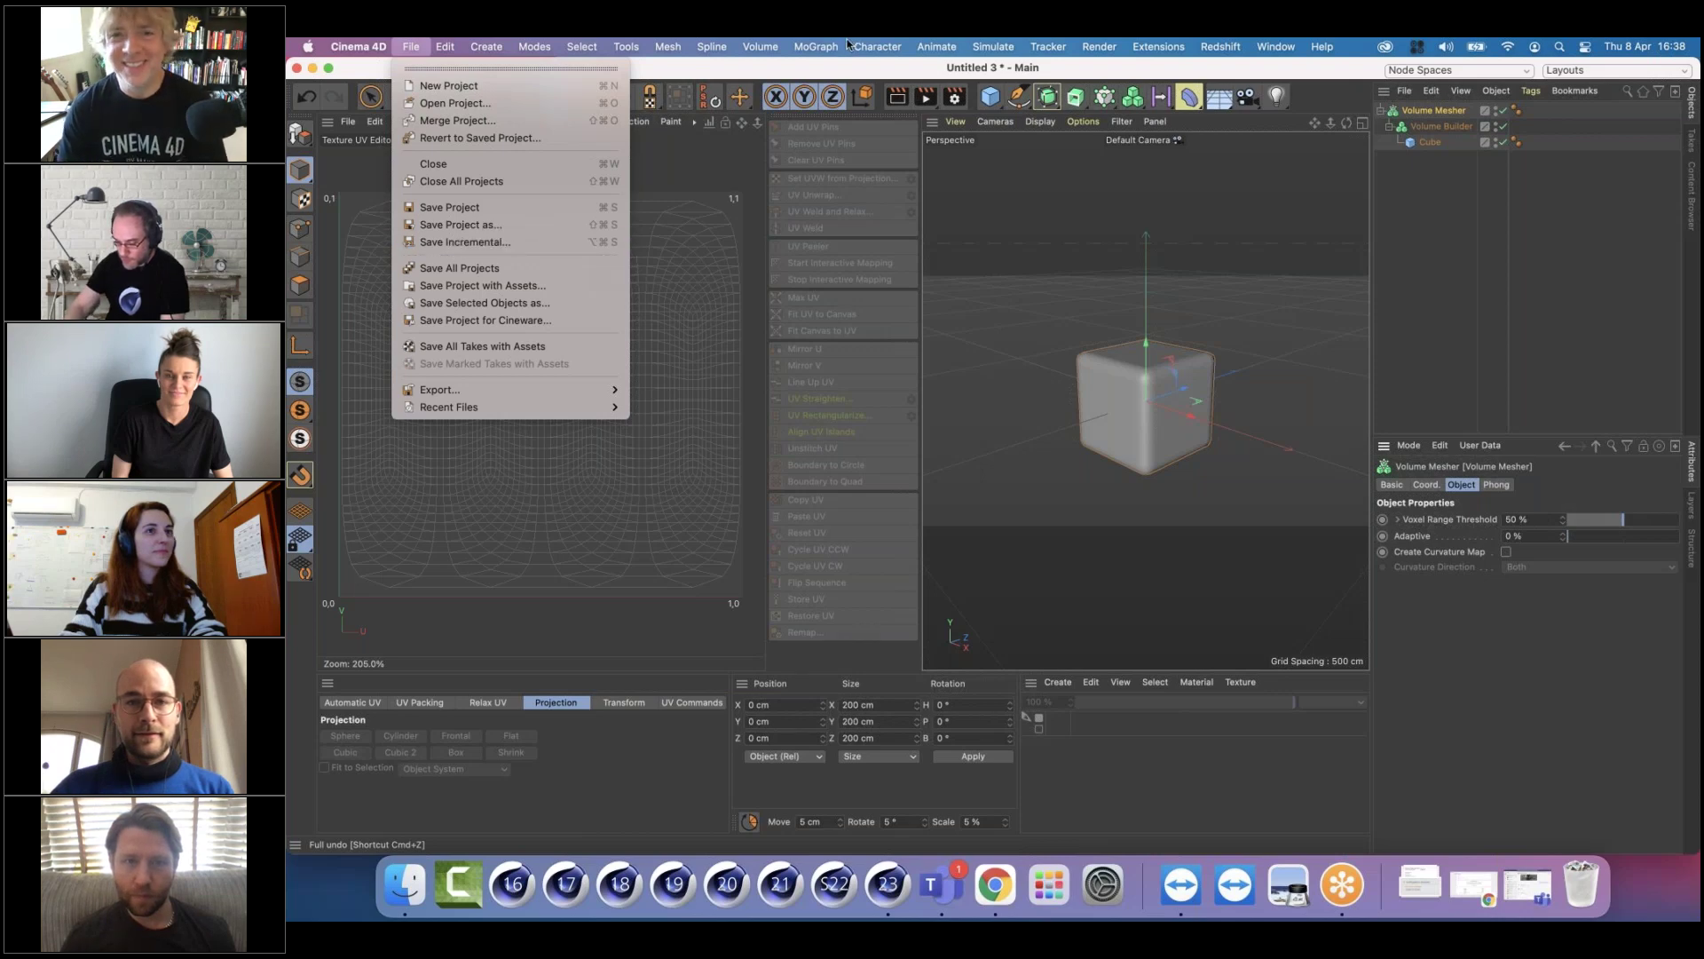
mouse_move(817, 46)
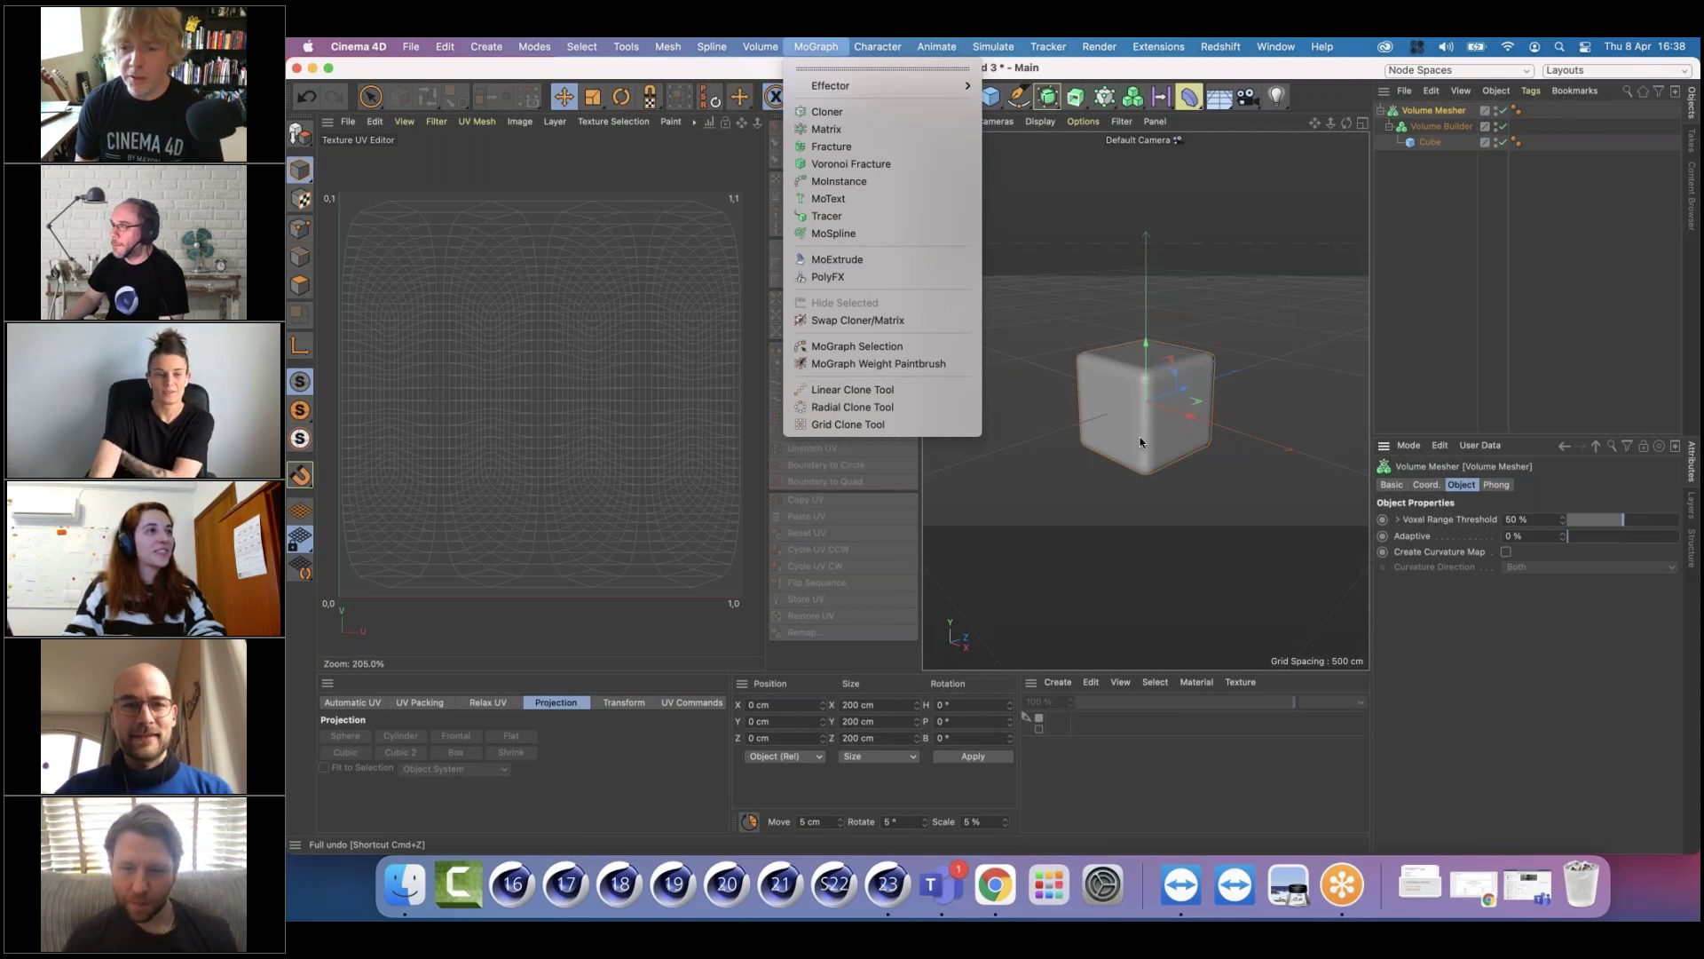
left_click(1159, 658)
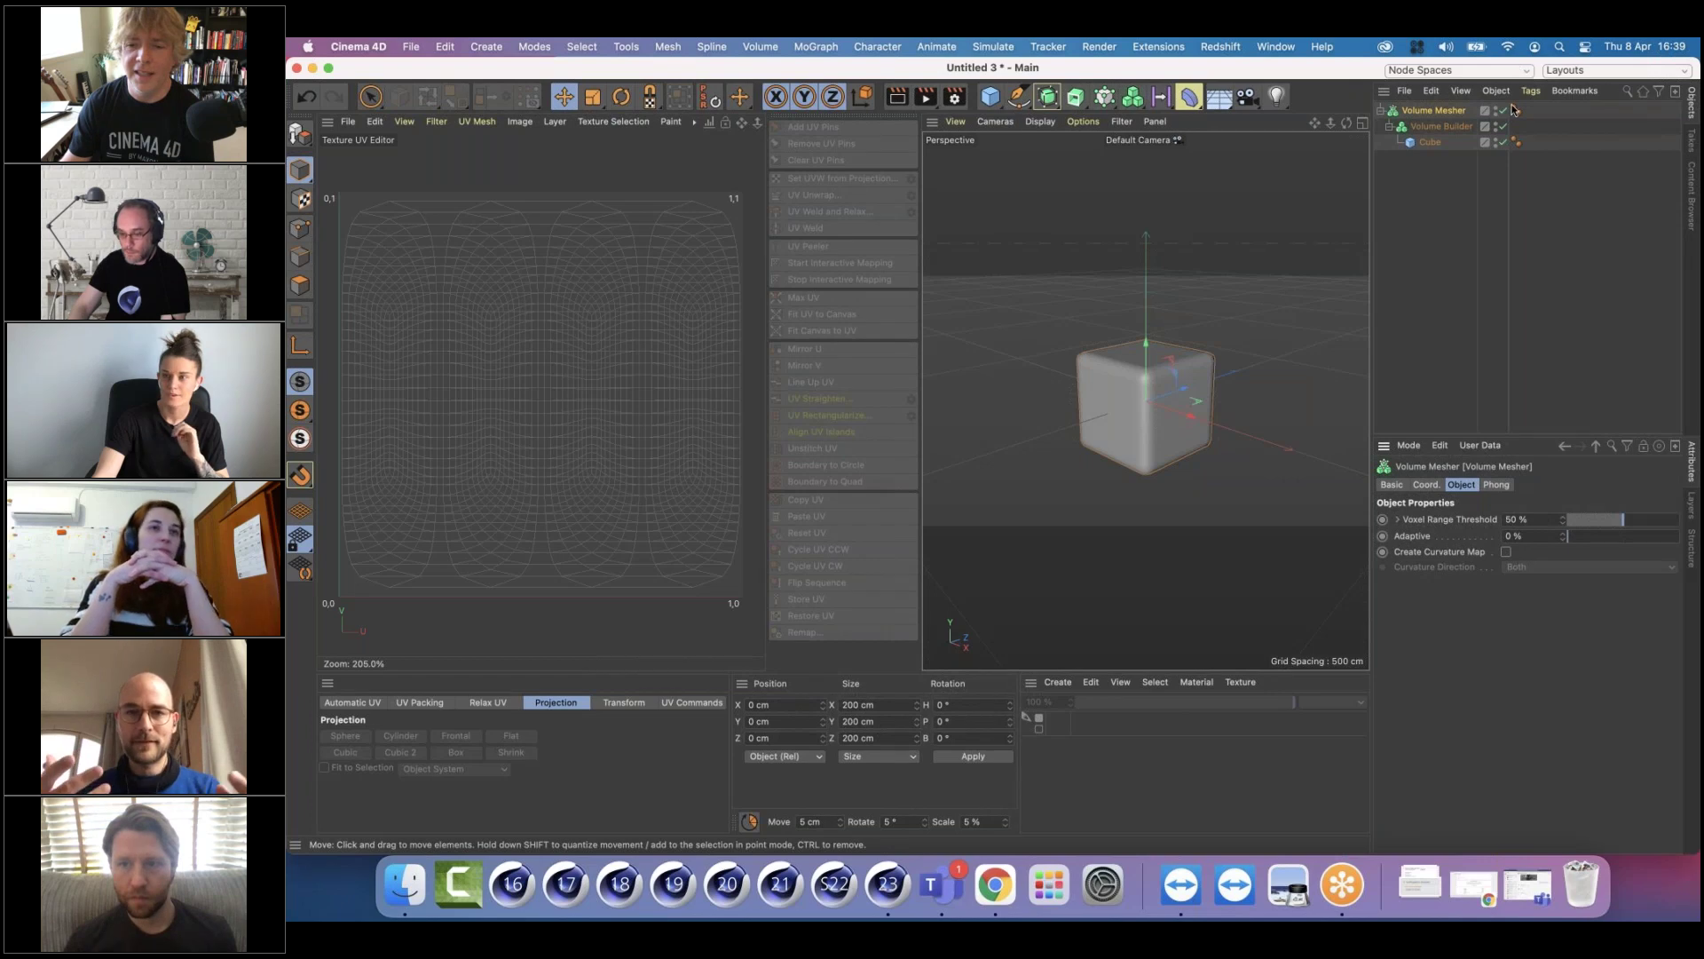
left_click(1526, 220)
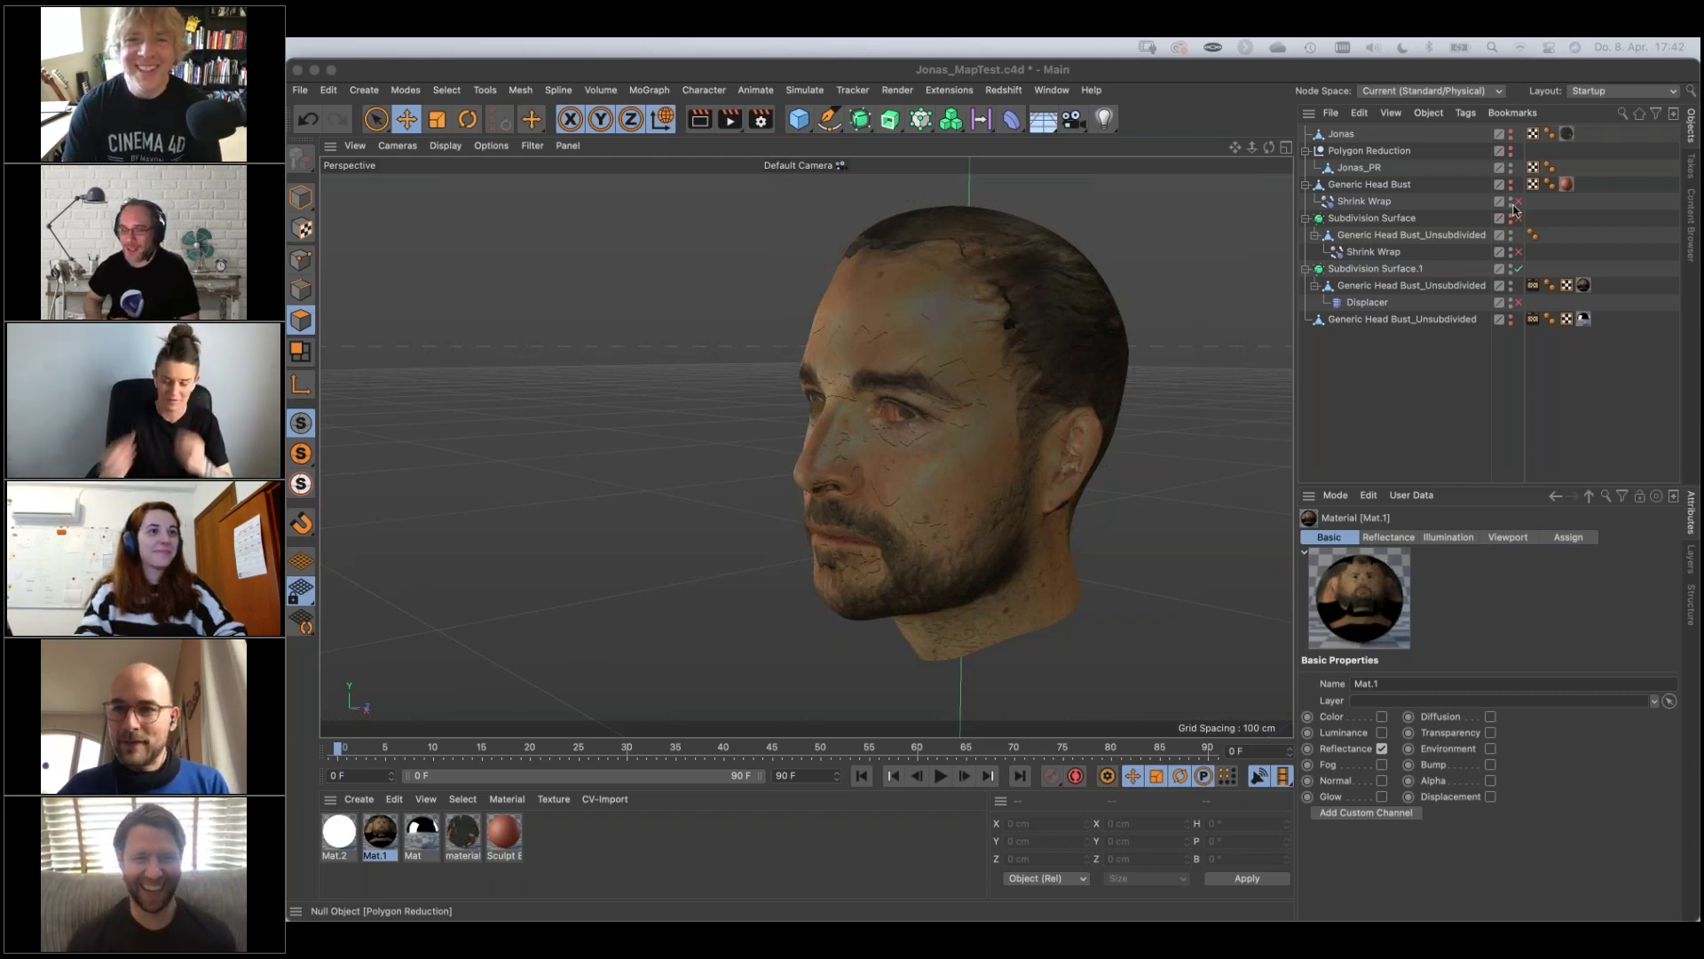
Collapse the Polygon Reduction and Generic Head Bust hierarchies, keeping Subdivision Surface expanded
left_click(1307, 153)
left_click_drag(1306, 151, 1306, 185)
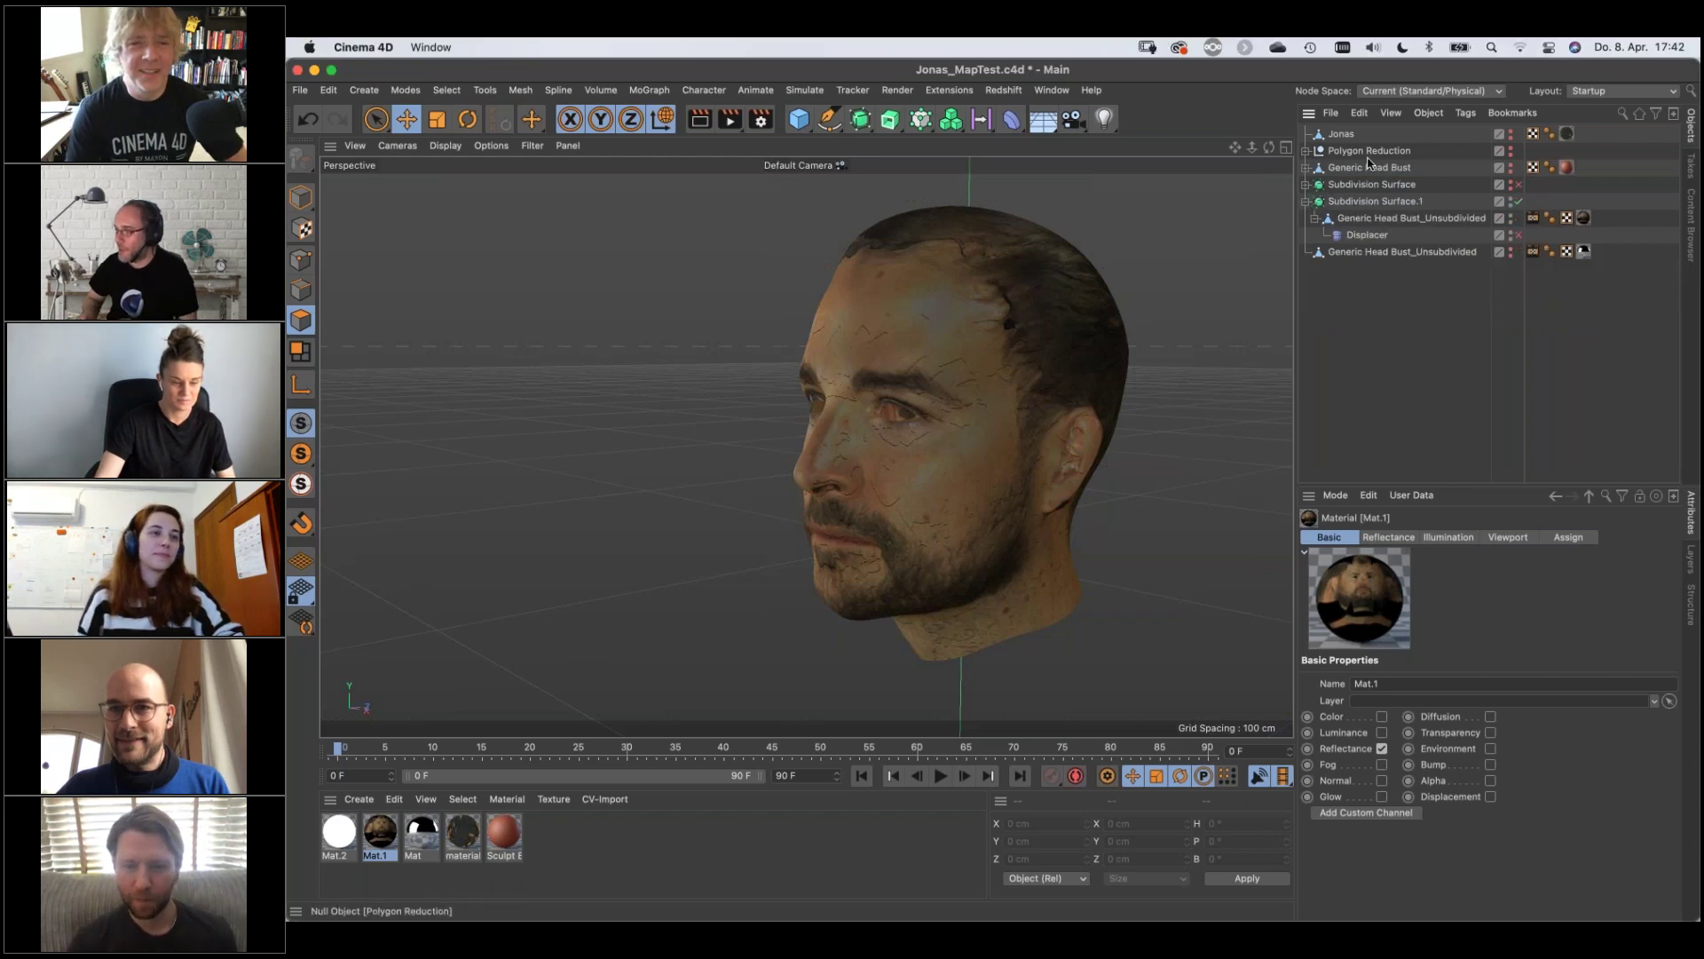
left_click(1305, 184)
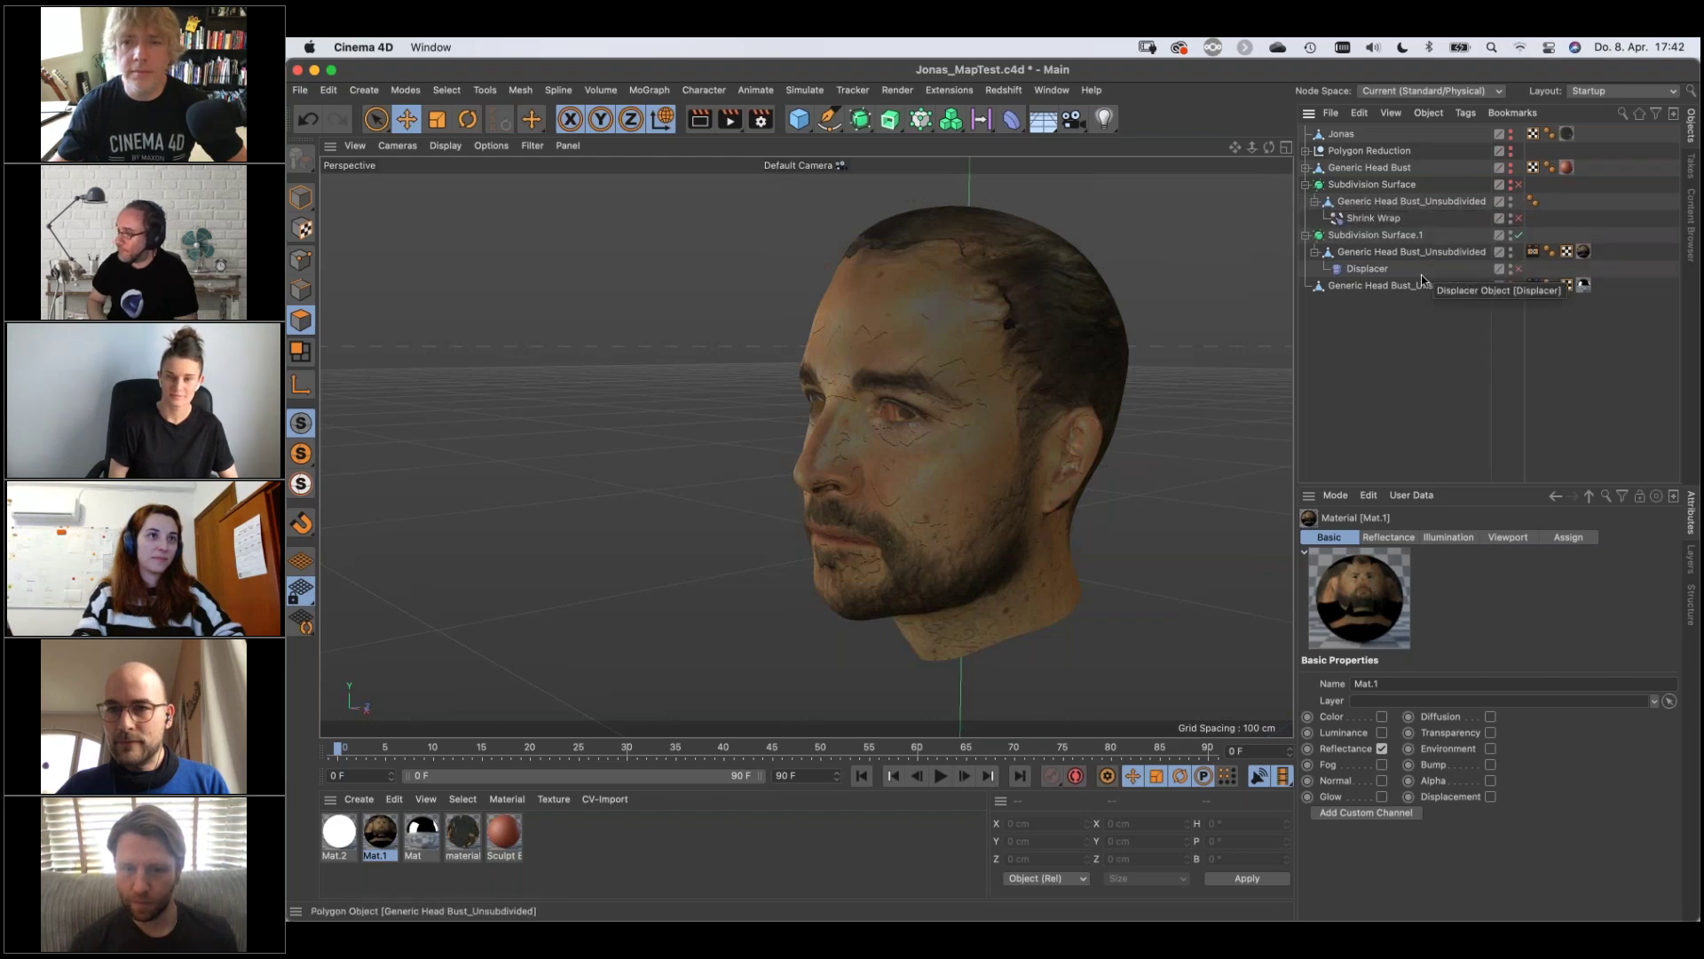
Hide Subdivision Surface.1 and show the original textured head scan in a three-quarter view
double_click(1511, 235, "alt")
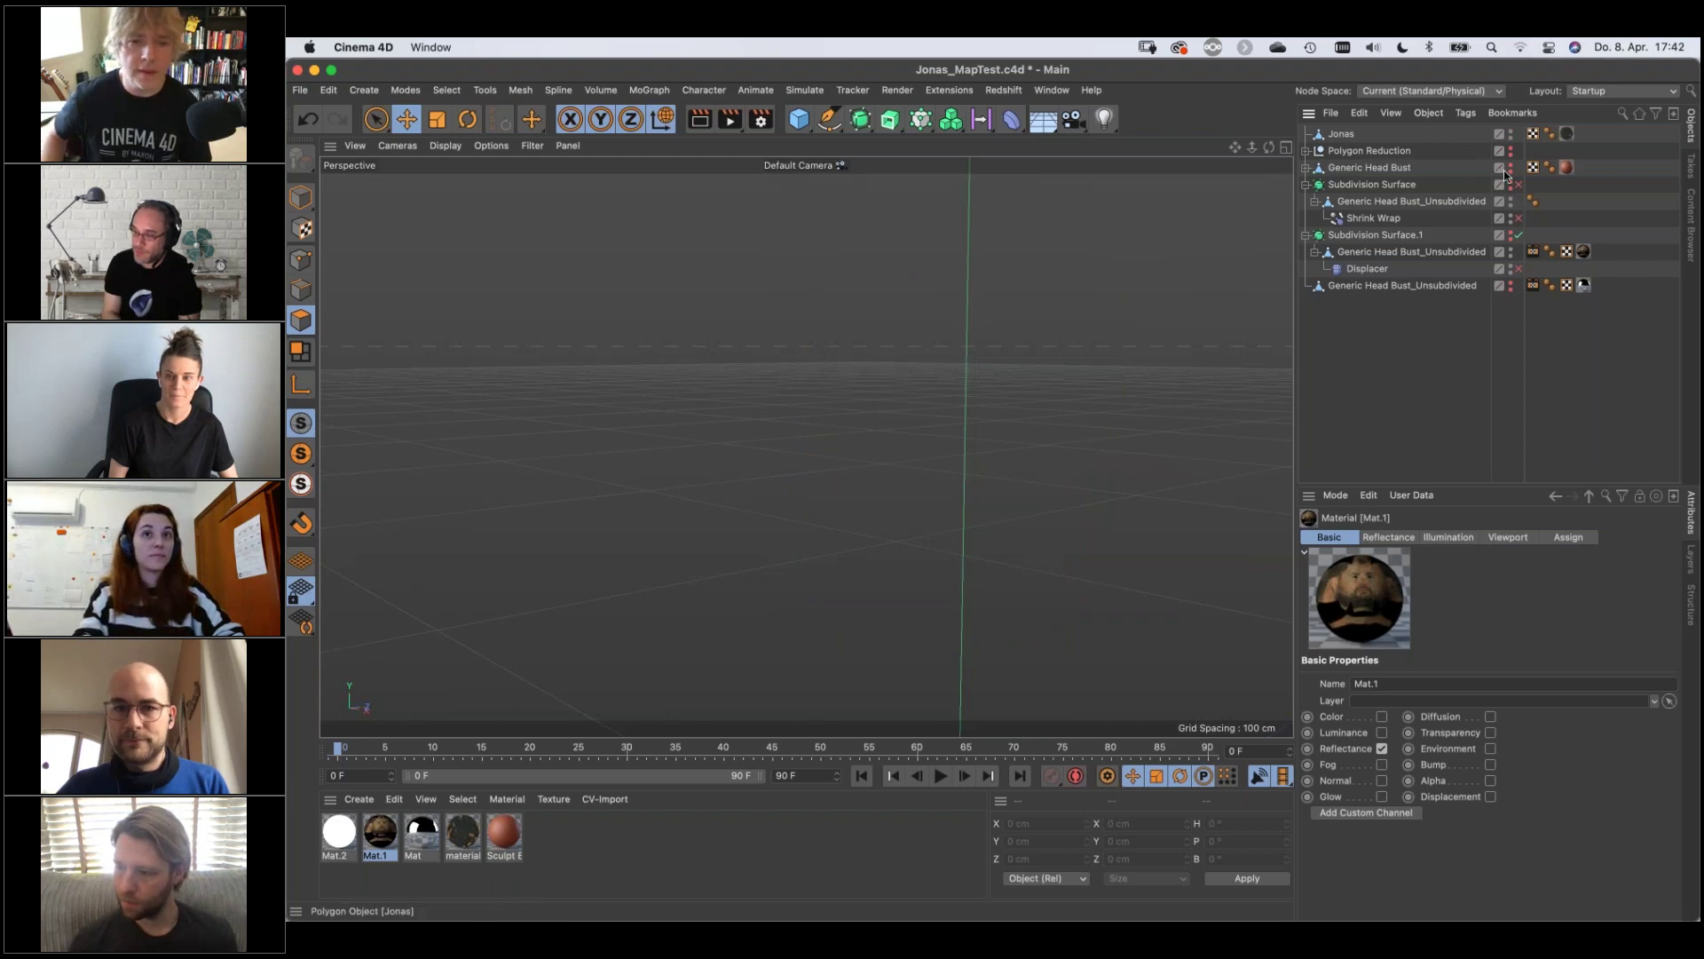
left_click(1511, 134, "alt")
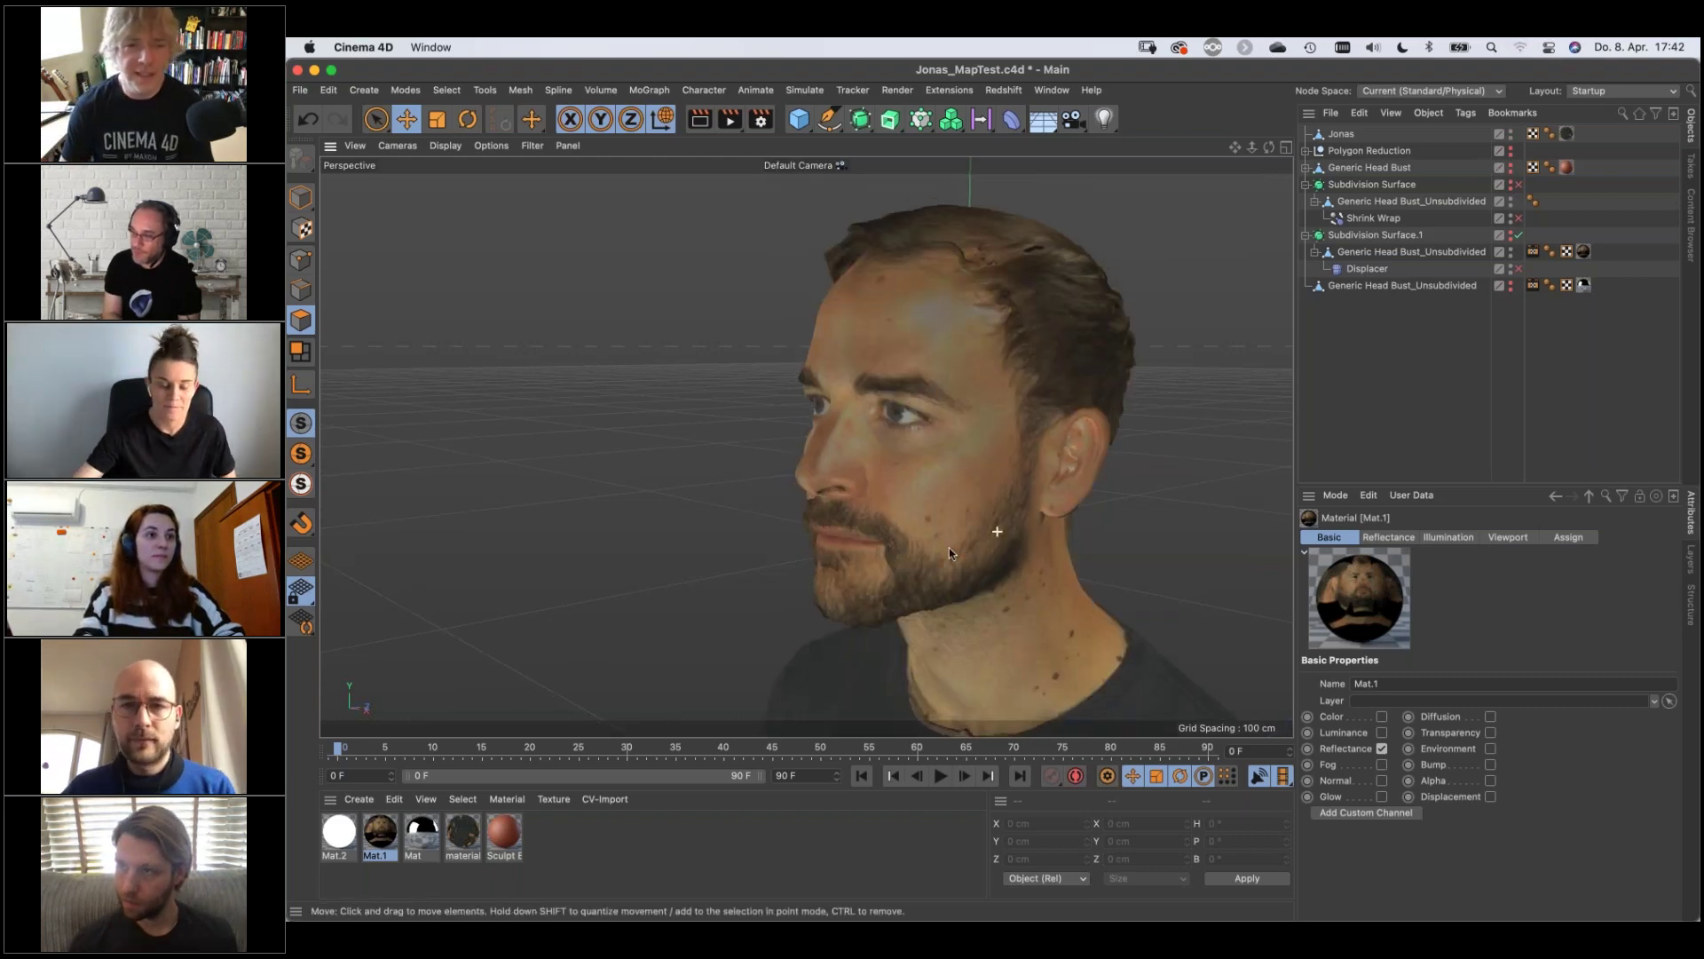
left_click_drag(950, 547, 770, 461, "alt")
middle_click_drag(770, 461, 870, 466, "alt")
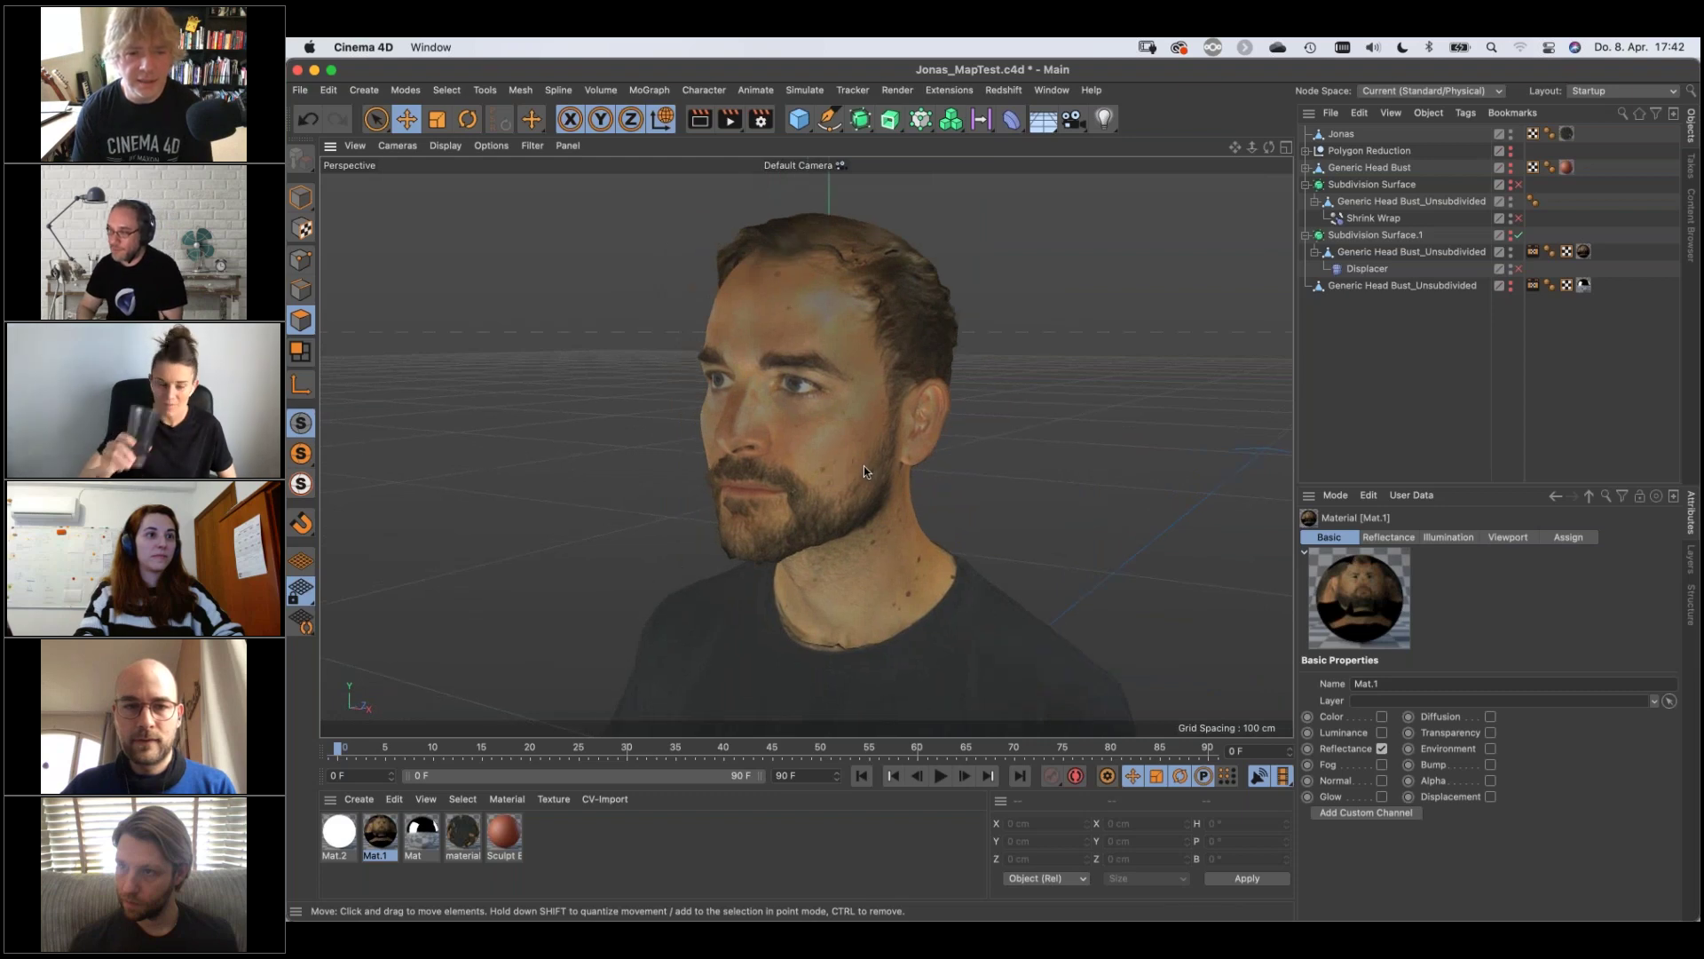
Display the head scan with wireframe lines and examine its dense triangle mesh up close around the brows and face
middle_click_drag(879, 461, 896, 465, "alt")
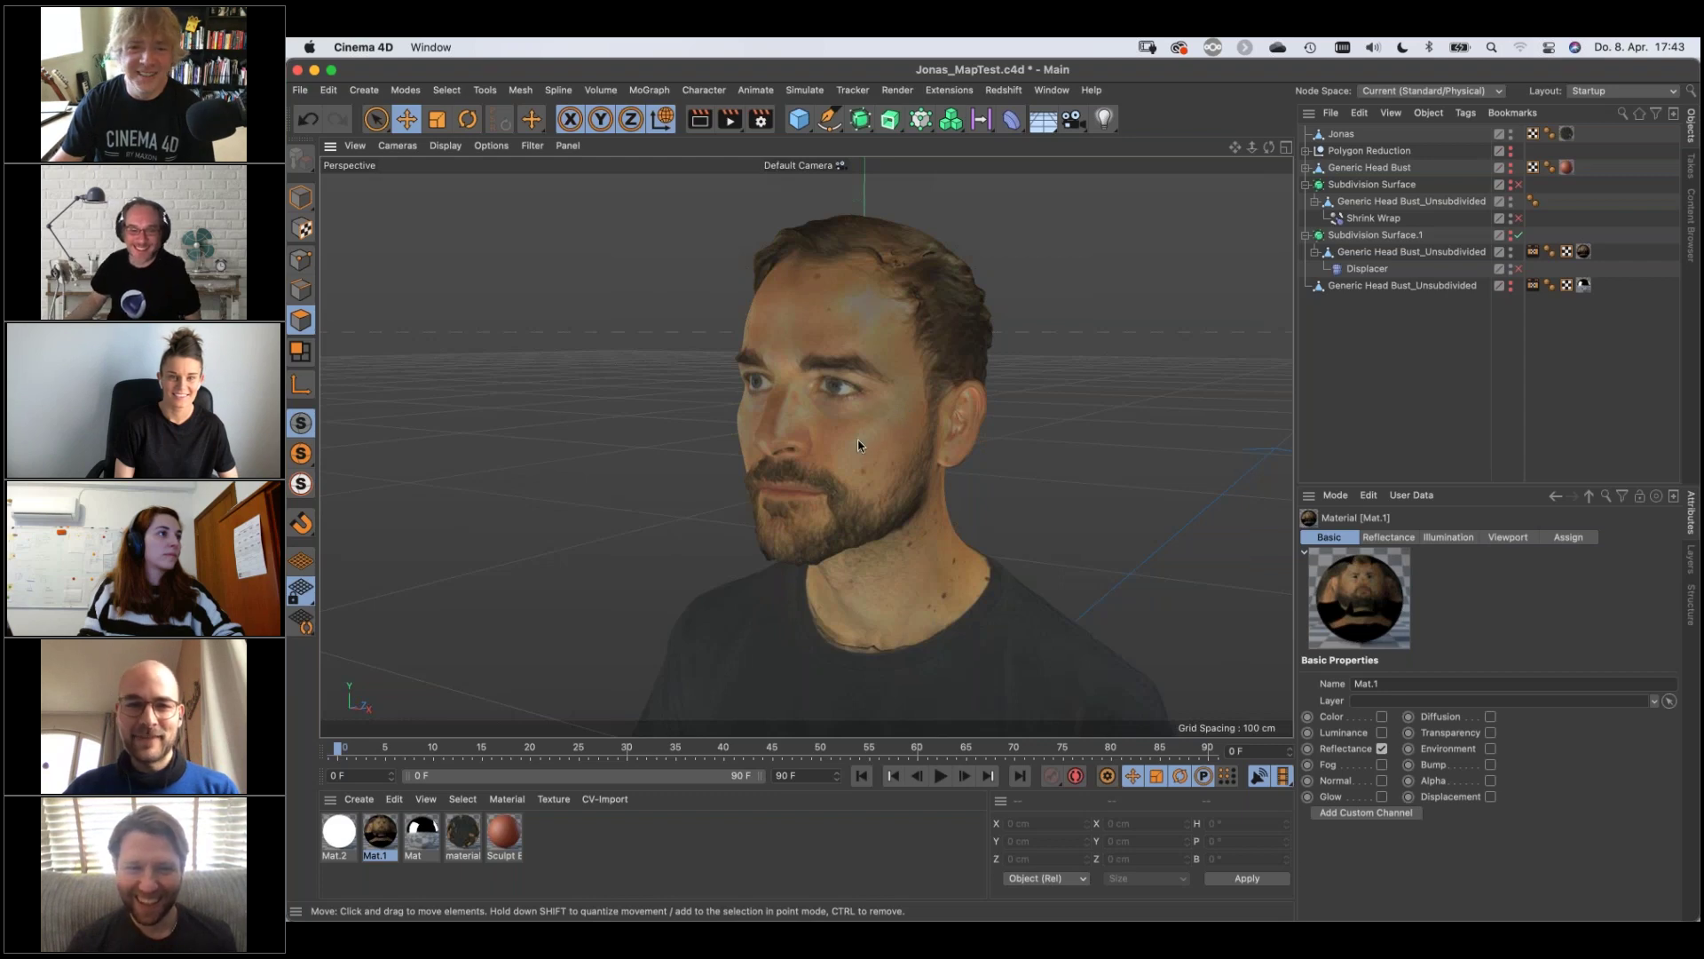
left_click_drag(751, 444, 1036, 339, "alt")
right_click_drag(1035, 332, 1109, 315, "alt")
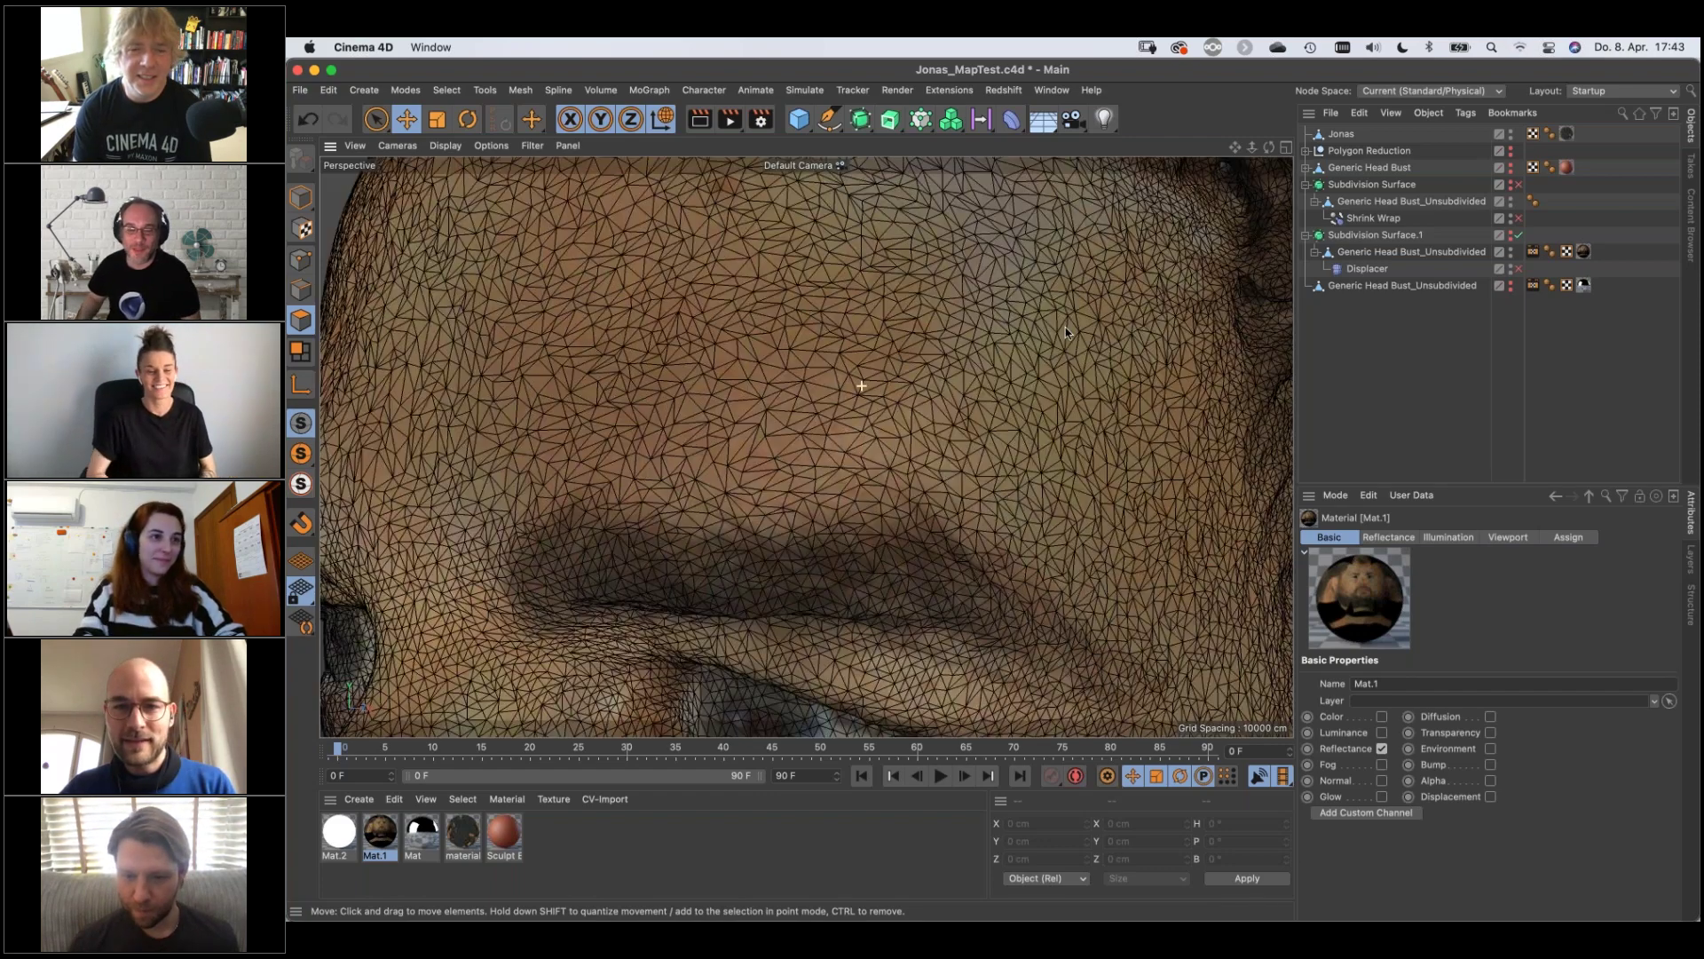
middle_click_drag(1109, 315, 929, 359, "alt")
left_click_drag(930, 358, 1069, 369, "alt")
right_click_drag(1069, 369, 900, 337, "alt")
left_click_drag(900, 338, 752, 489, "alt")
right_click_drag(752, 489, 885, 409, "alt")
left_click_drag(884, 408, 834, 440, "alt")
right_click_drag(834, 440, 675, 382, "alt")
left_click_drag(675, 382, 692, 364, "alt")
Switch the viewport to Gouraud Shading without lines and frame the whole textured head scan
key("n")
key("a")
right_click_drag(908, 393, 803, 445, "alt")
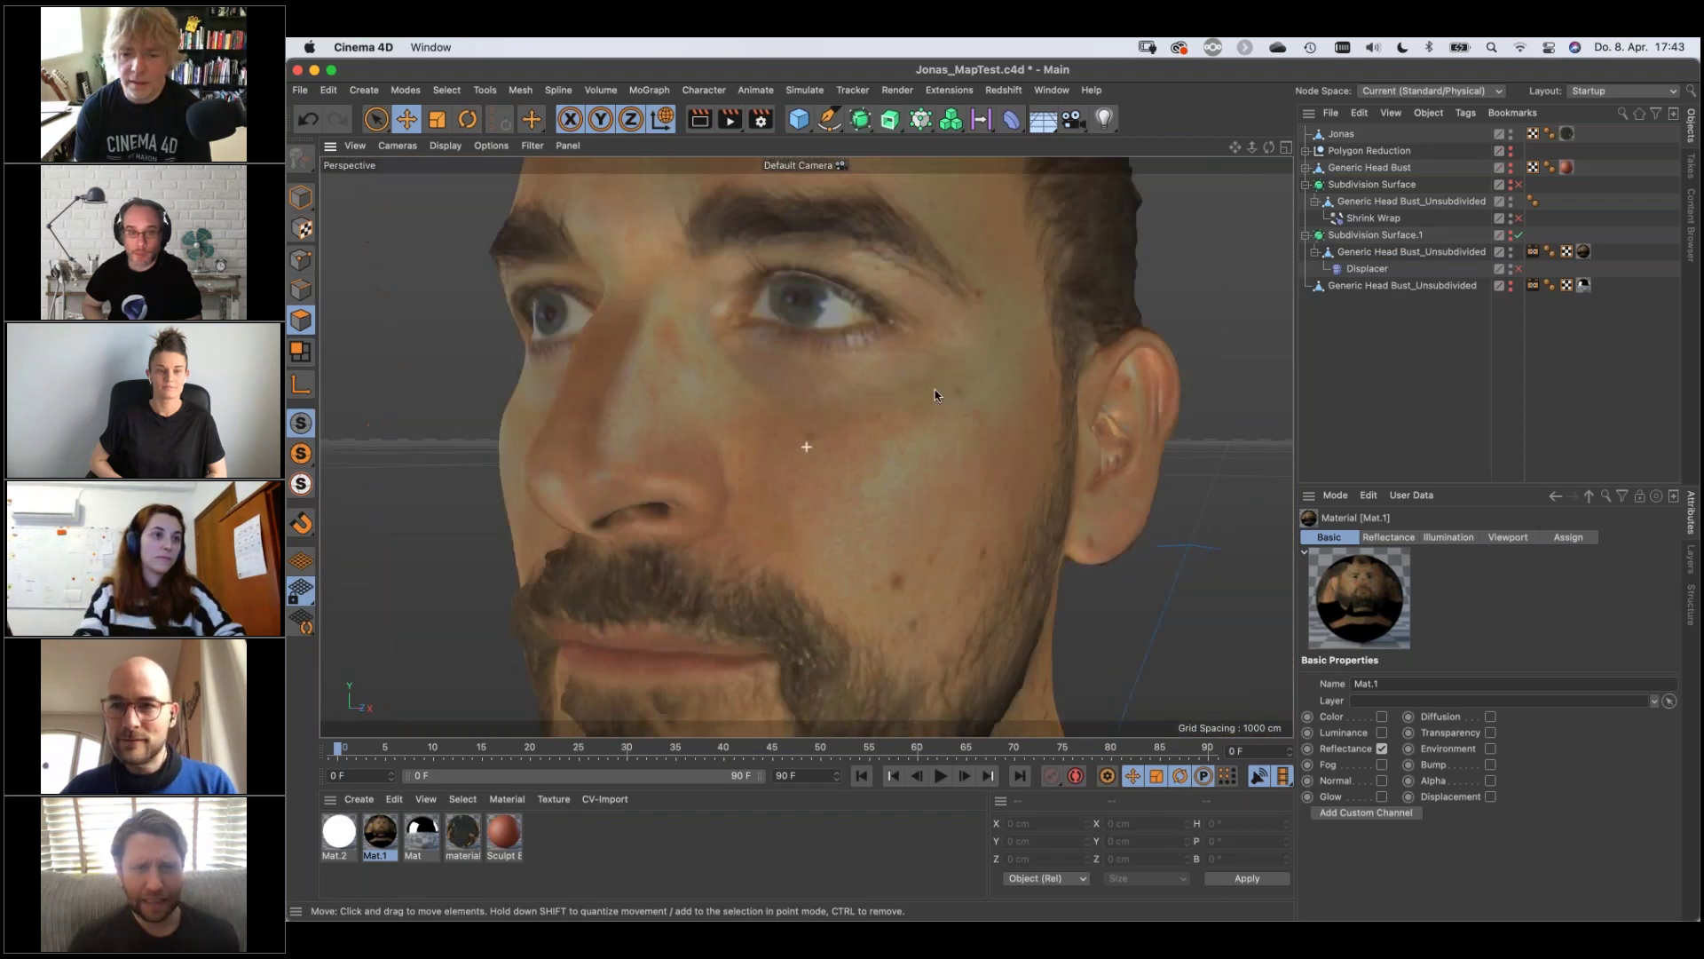
middle_click_drag(803, 445, 932, 391, "alt")
right_click_drag(932, 391, 829, 425, "alt")
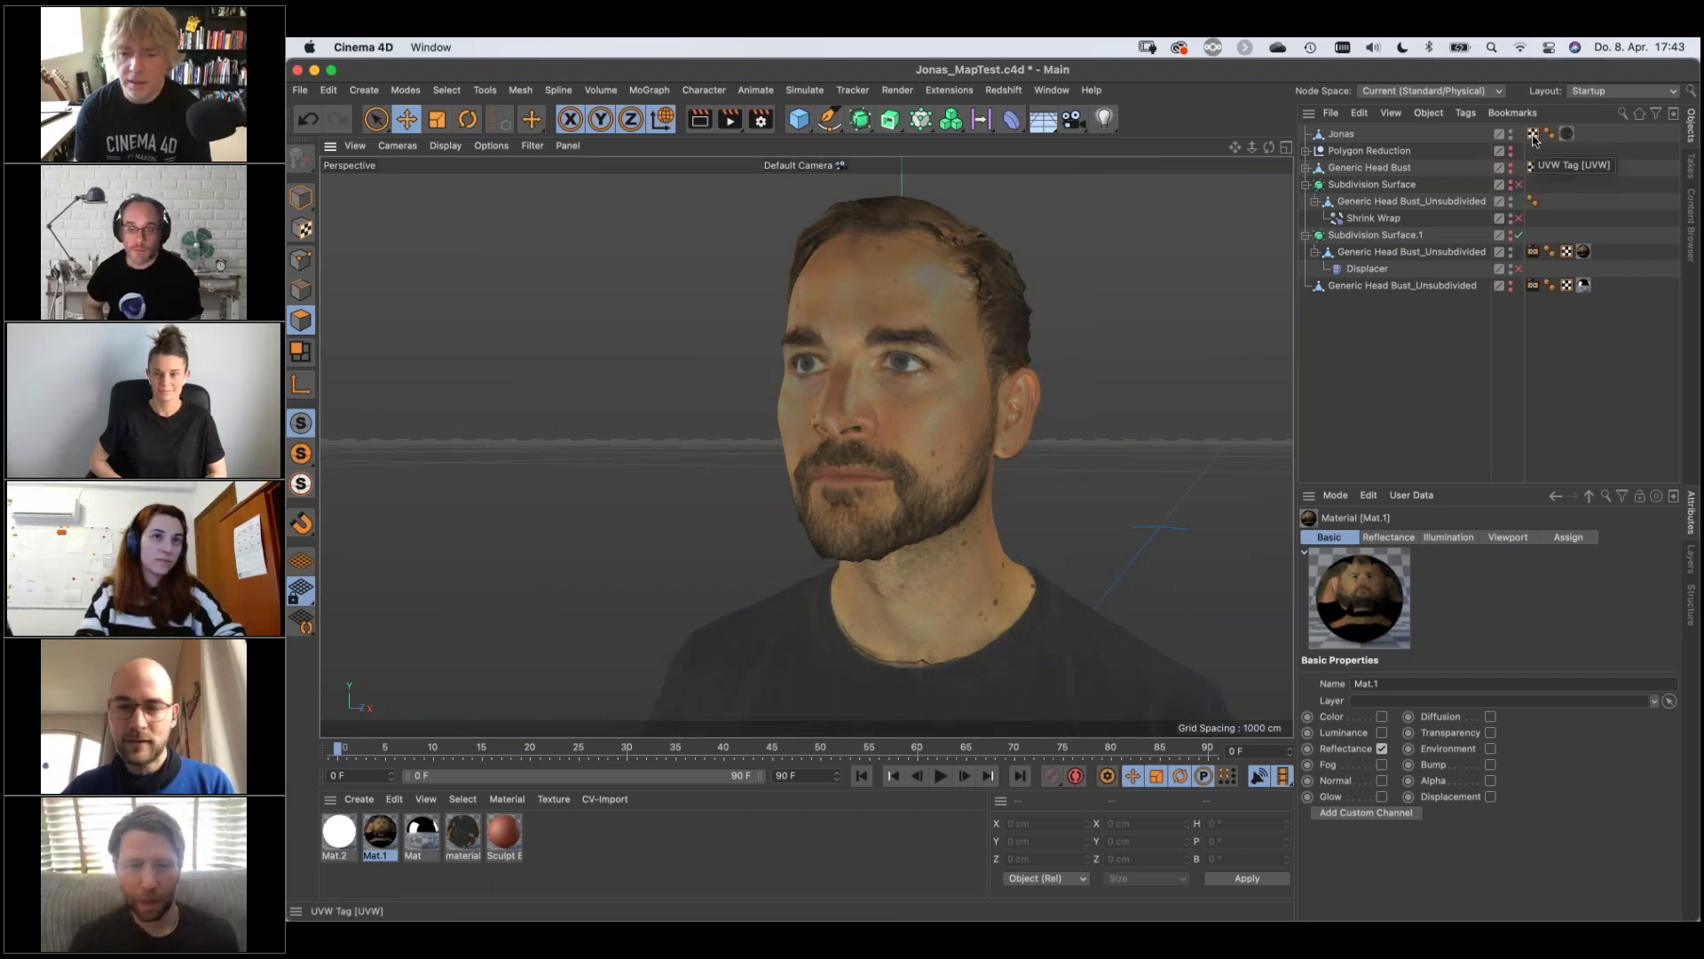
Open the scan's UVW tag in the Texture UV Editor to examine its UV islands, and close the editor
left_click(1533, 135)
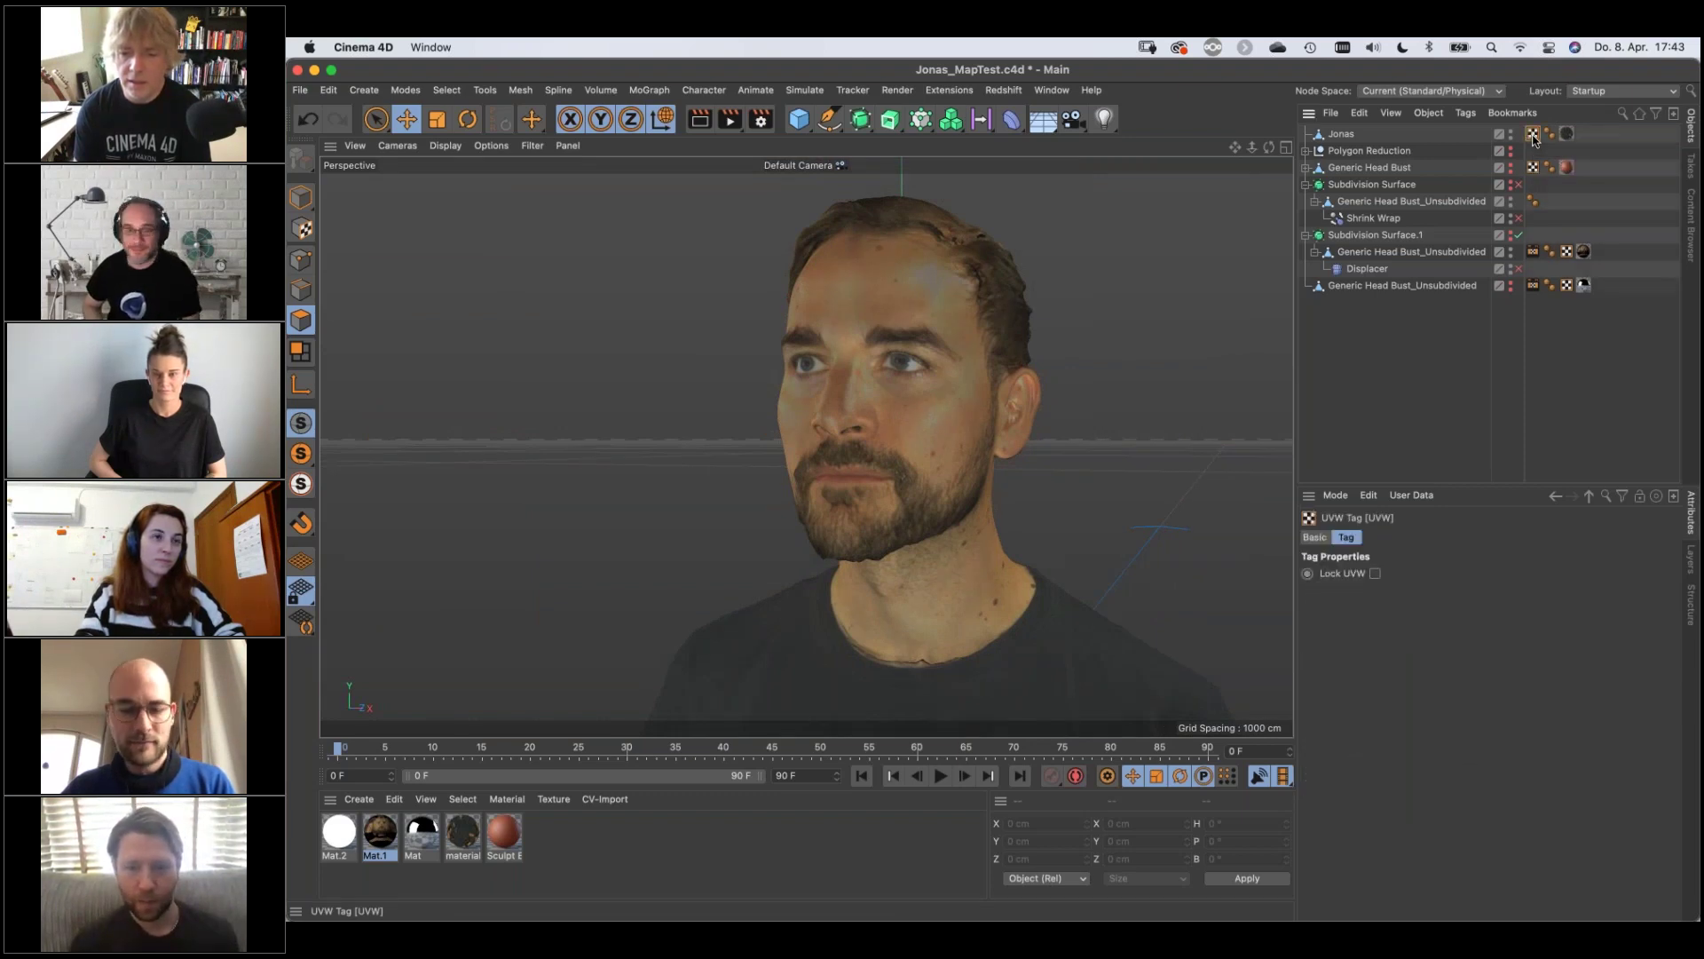
double_click(1533, 135)
left_click_drag(667, 115, 1333, 162)
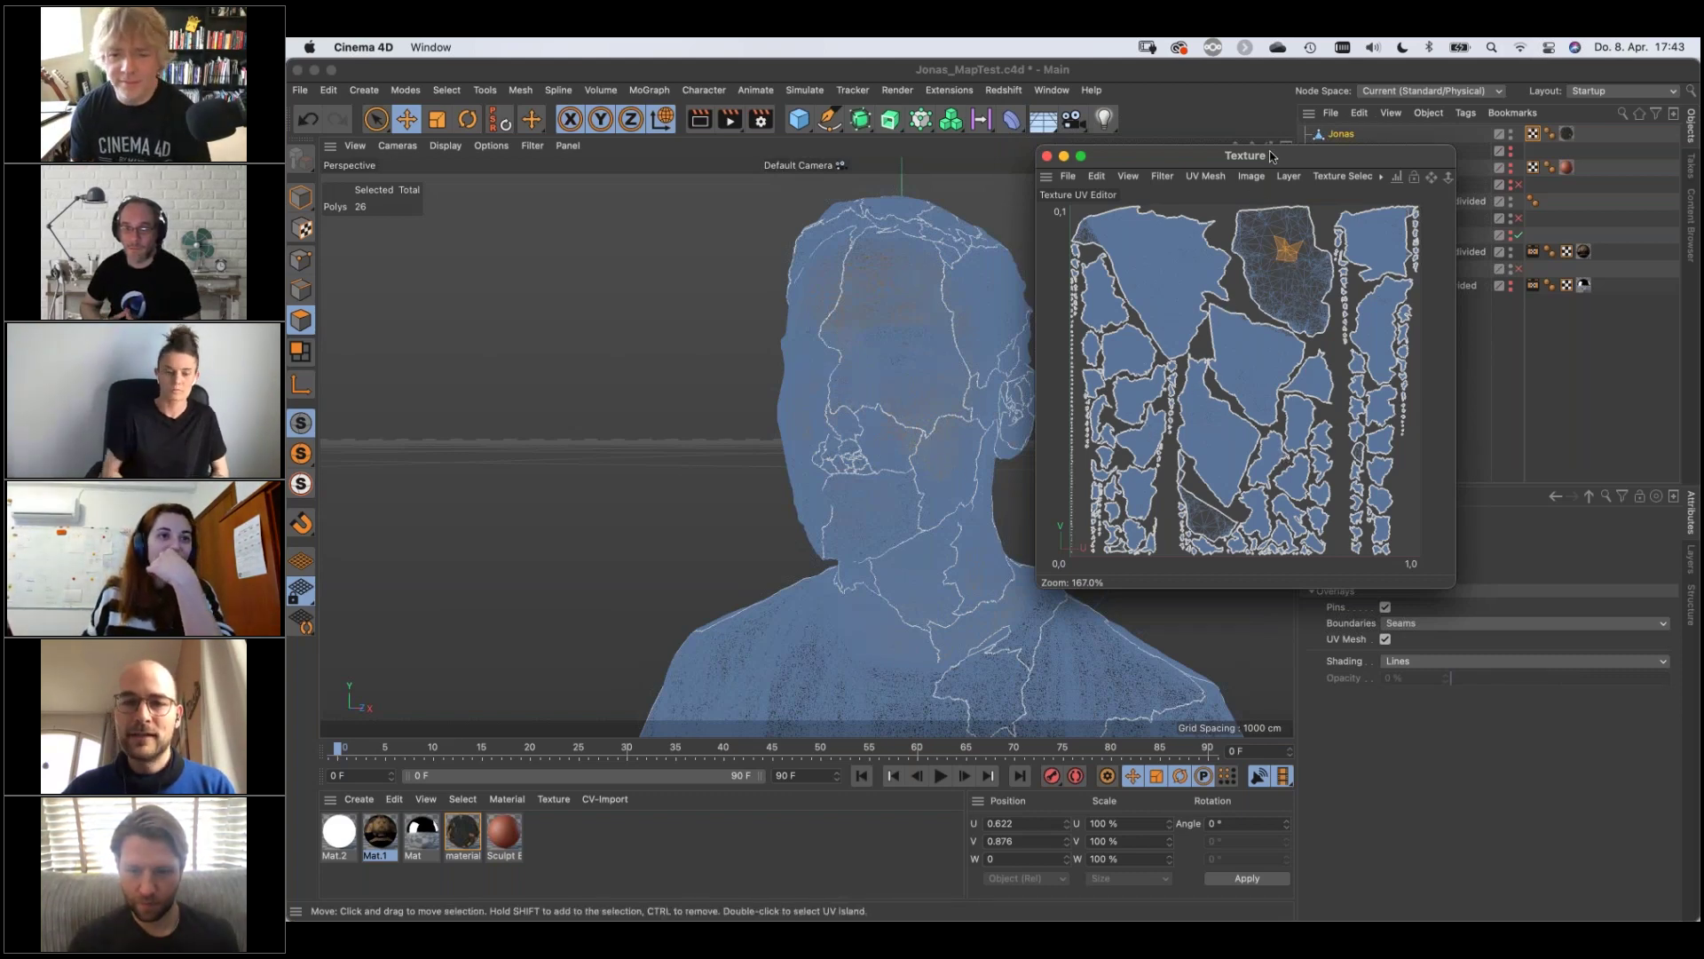
left_click(1047, 157)
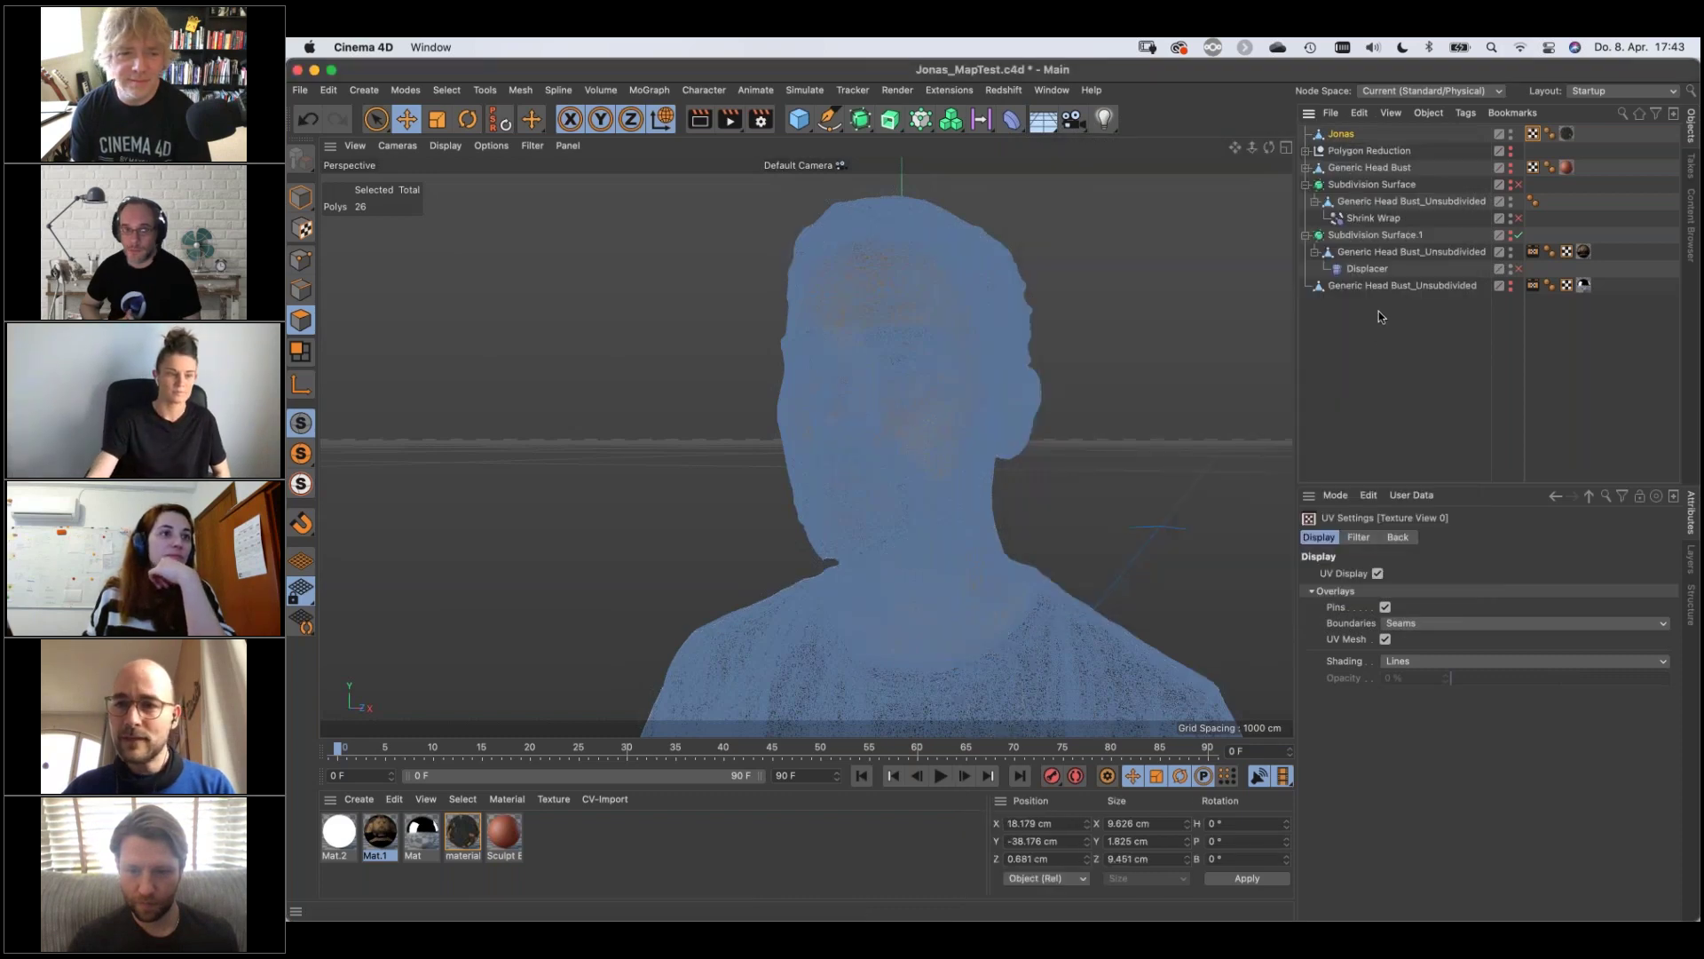
Hide the head scan and show Subdivision Surface.1 in side view with wireframe lines
left_click(1511, 135)
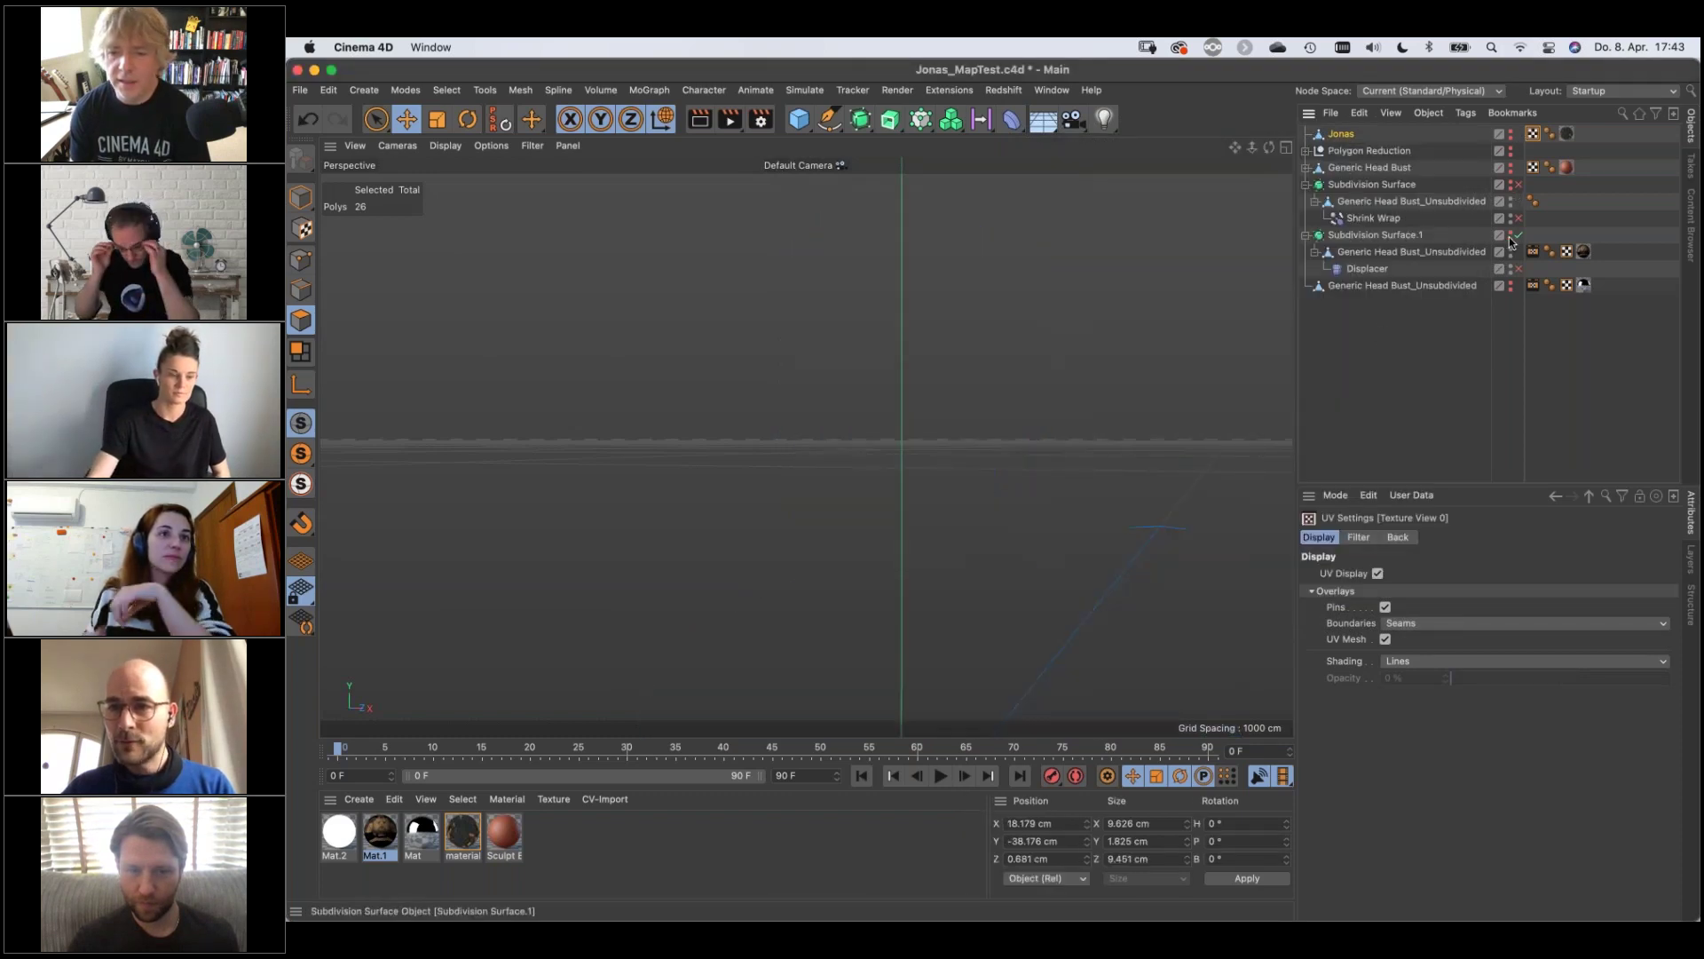
left_click_drag(769, 462, 878, 417, "alt")
scroll(817, 382, "up", 8)
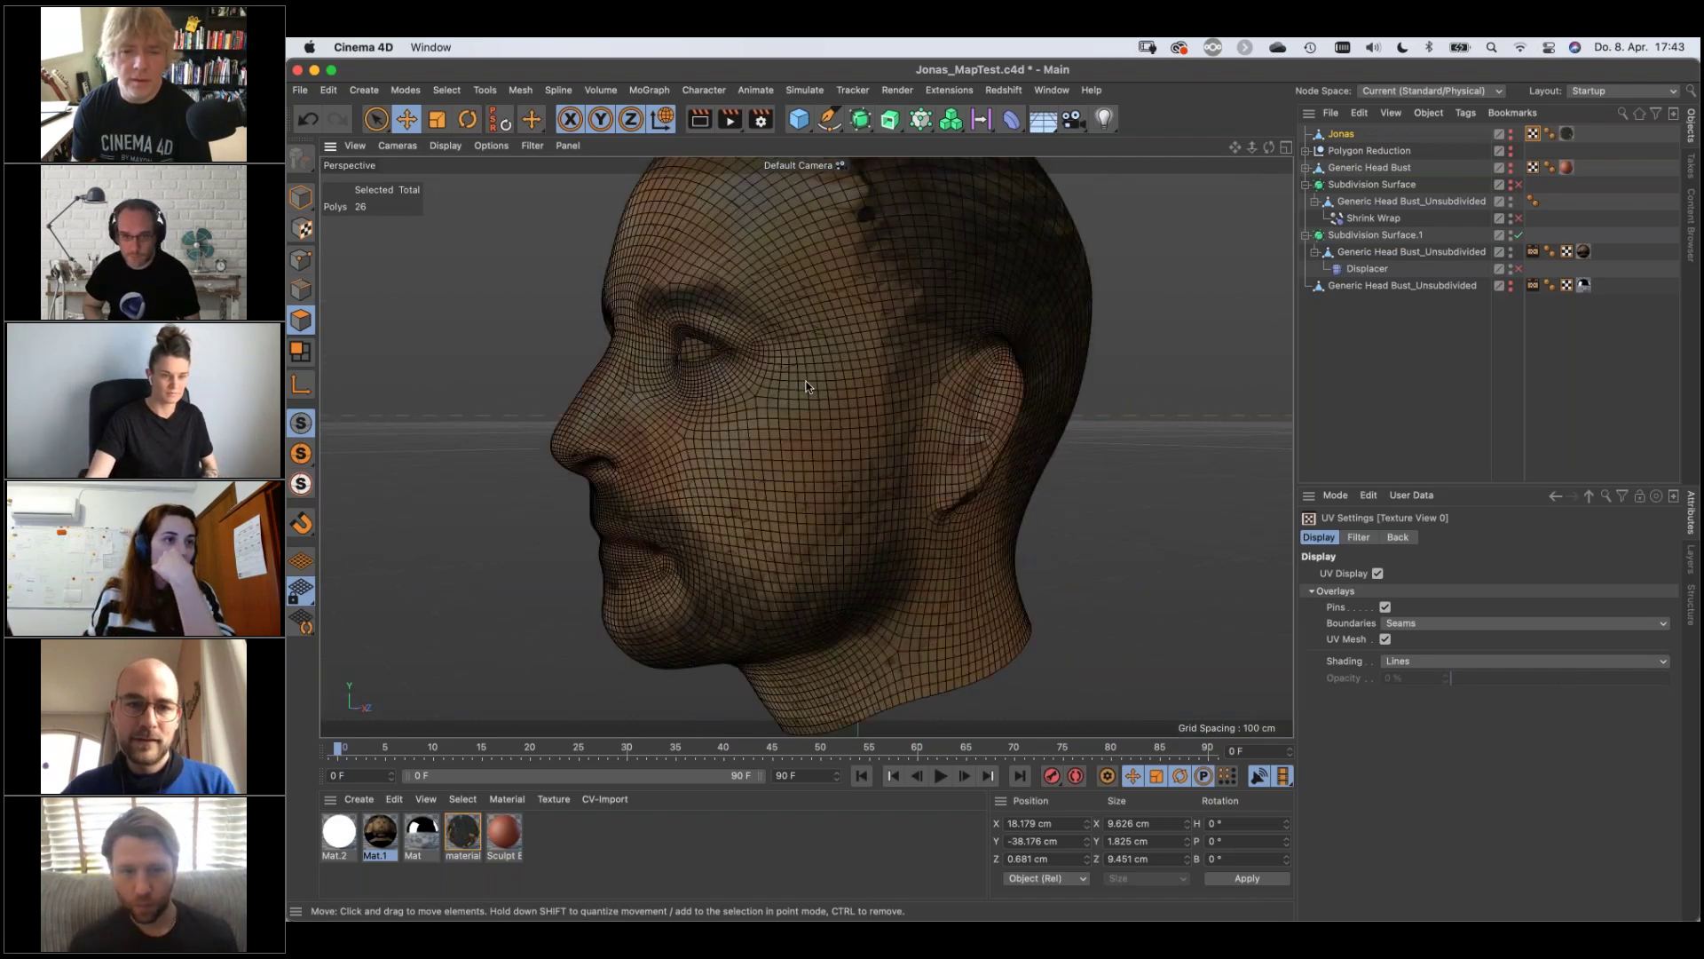
left_click_drag(790, 414, 844, 404, "alt")
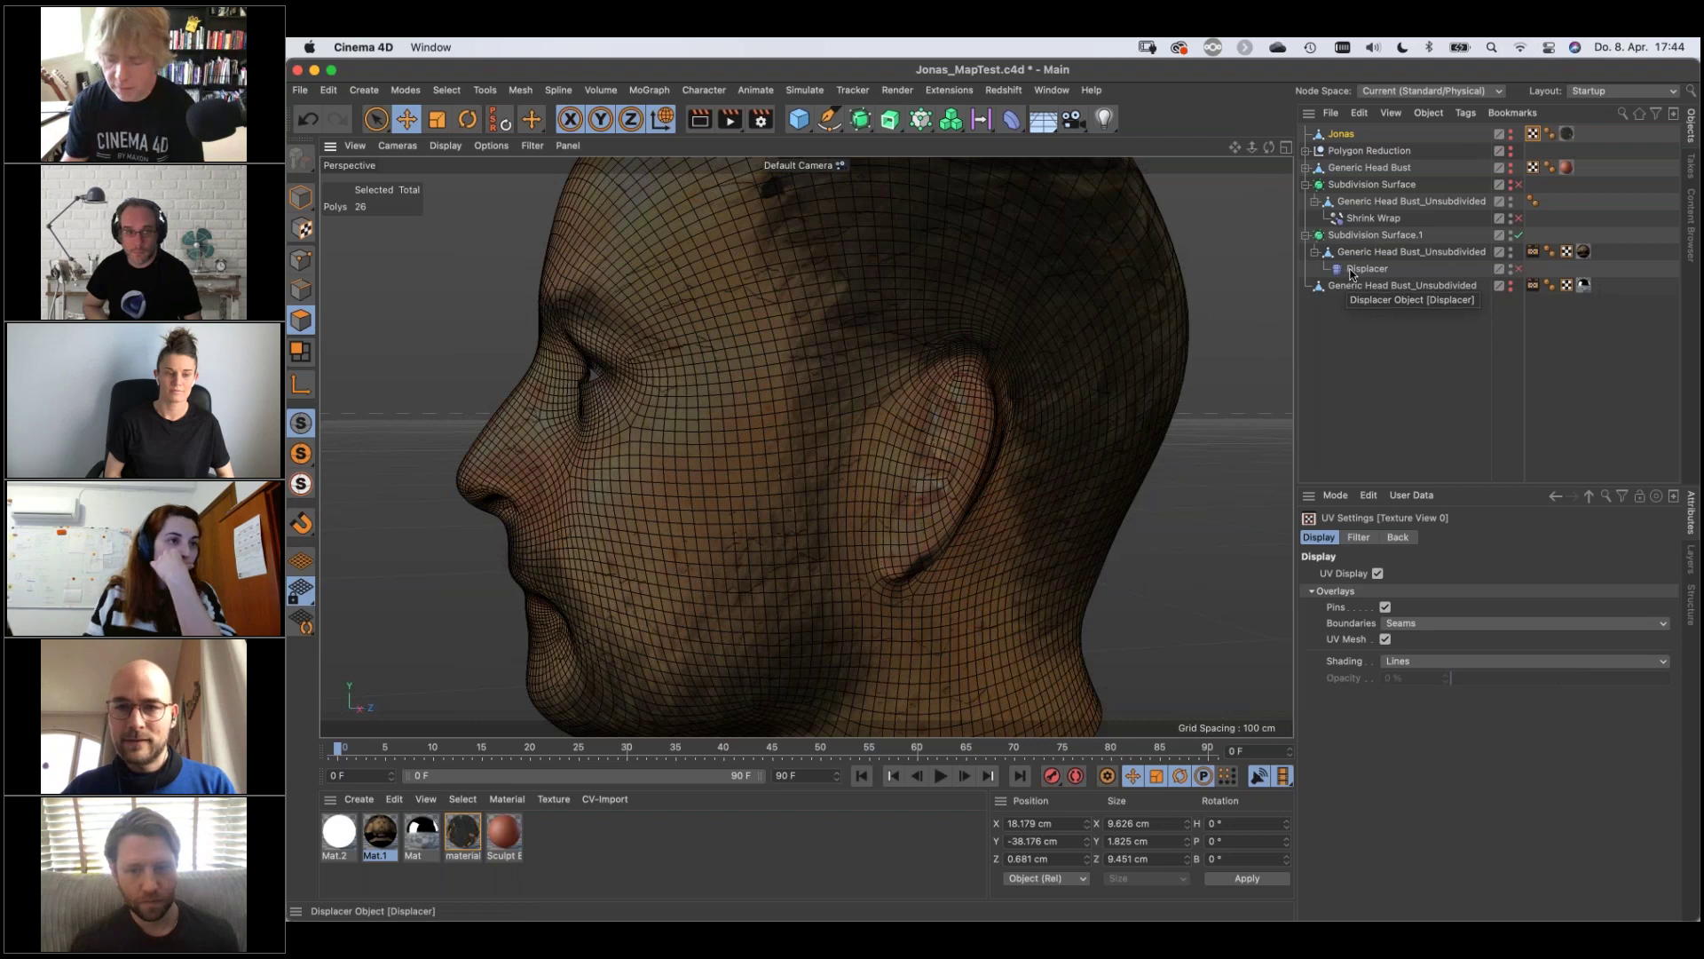
Review the Shrink Wrap deformer's object properties and the clean head mesh from a three-quarter angle
left_click(1367, 218)
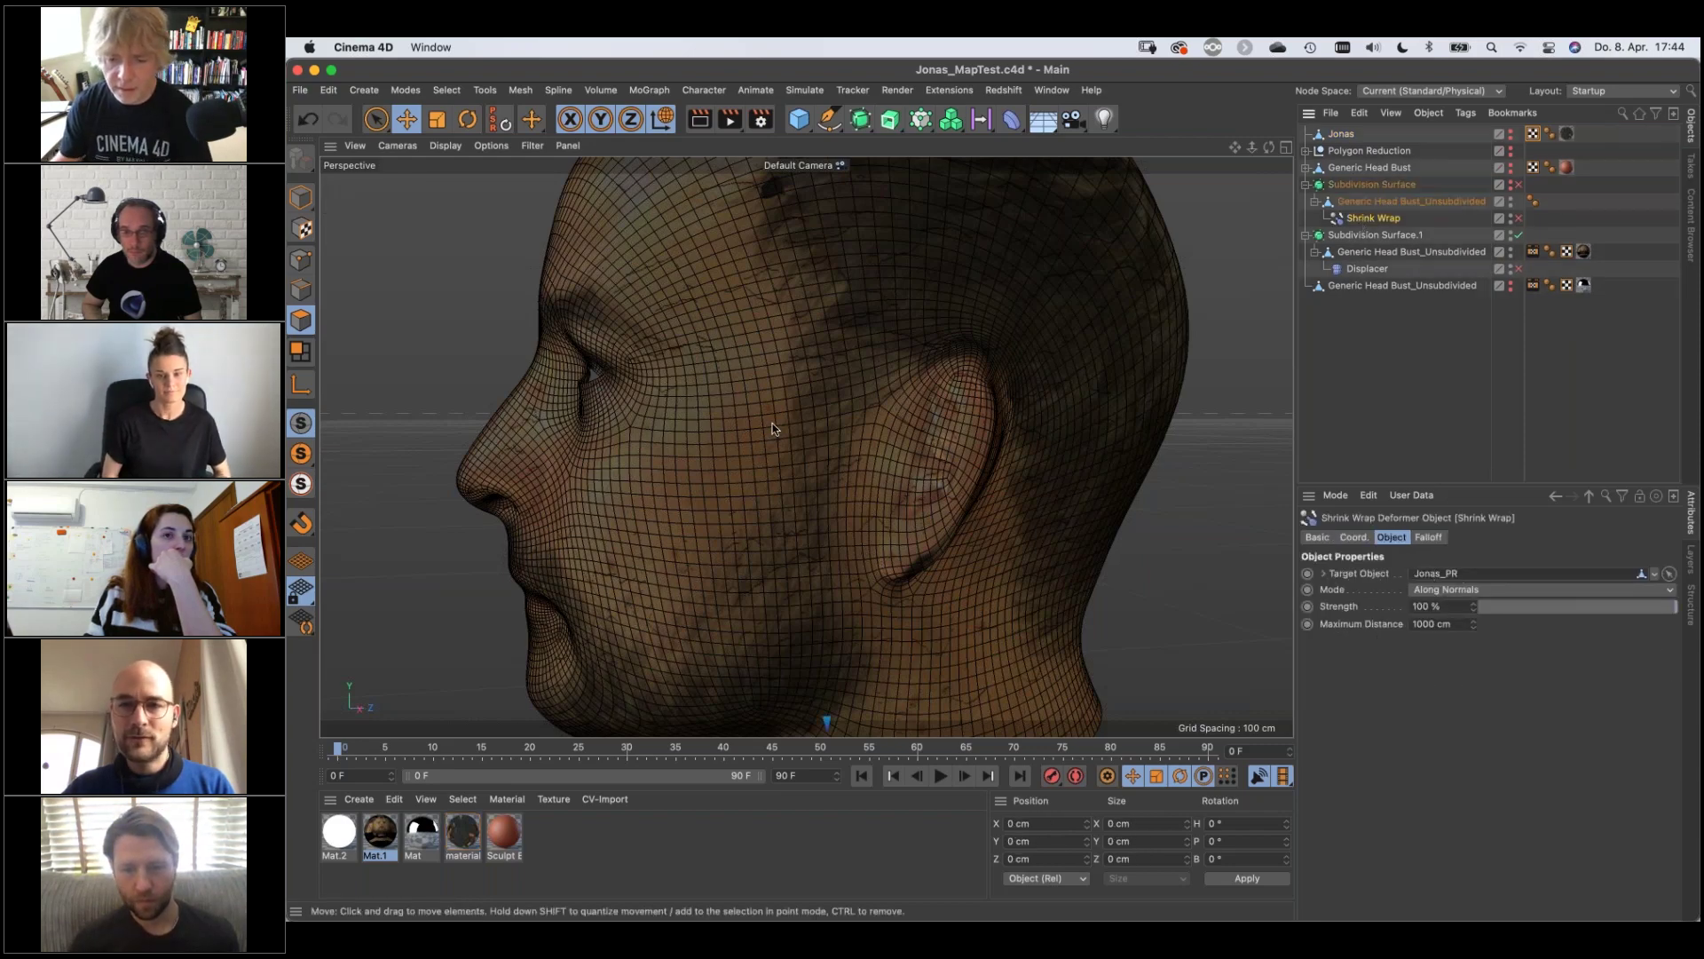
scroll(802, 421, "down", 6)
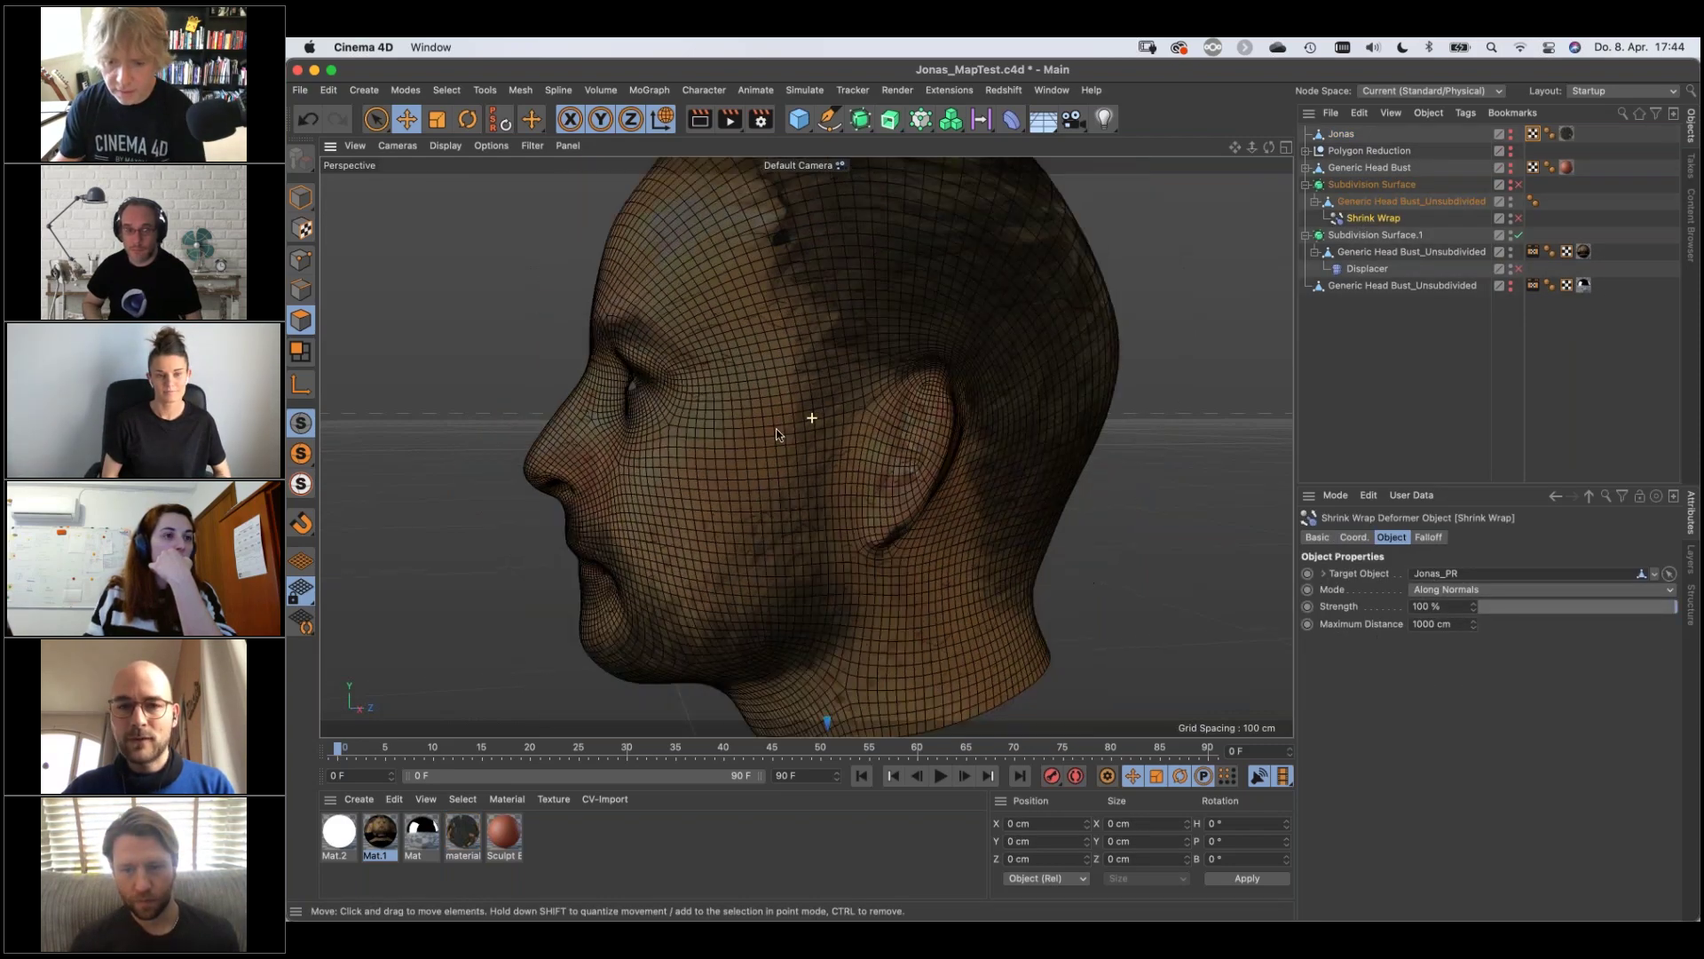
left_click_drag(836, 371, 1187, 323, "alt")
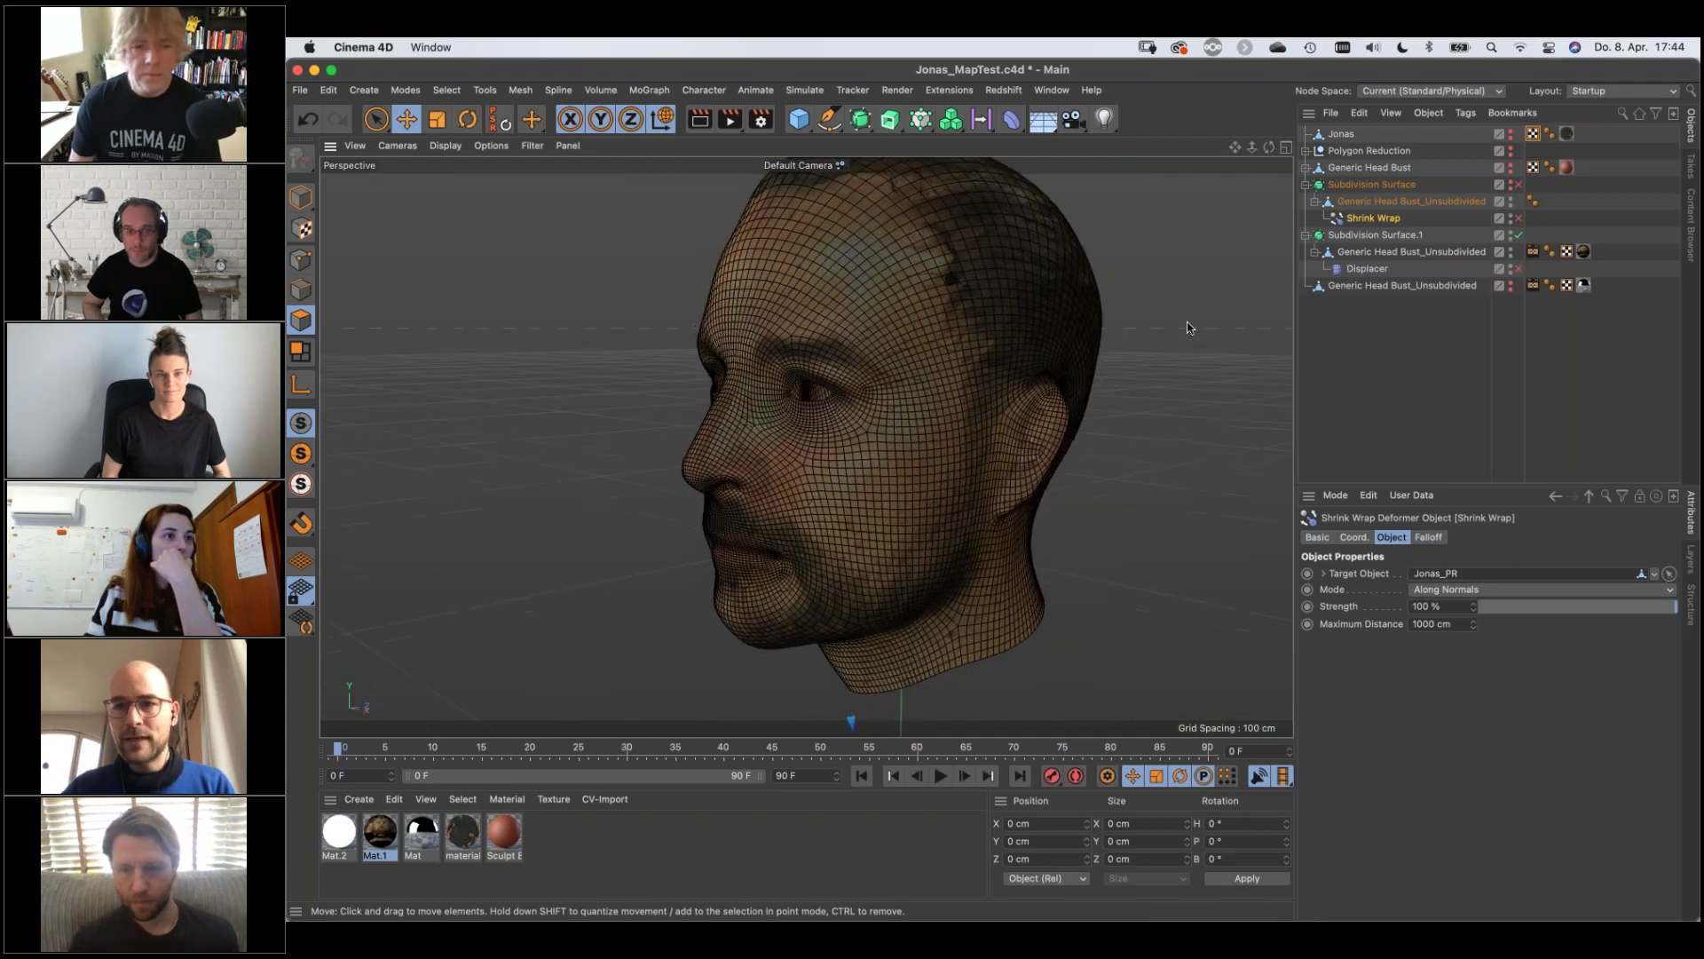
Replace the material on the Generic Head Bust_Unsubdivided inside Subdivision Surface.1 with Mat
left_click(1390, 286)
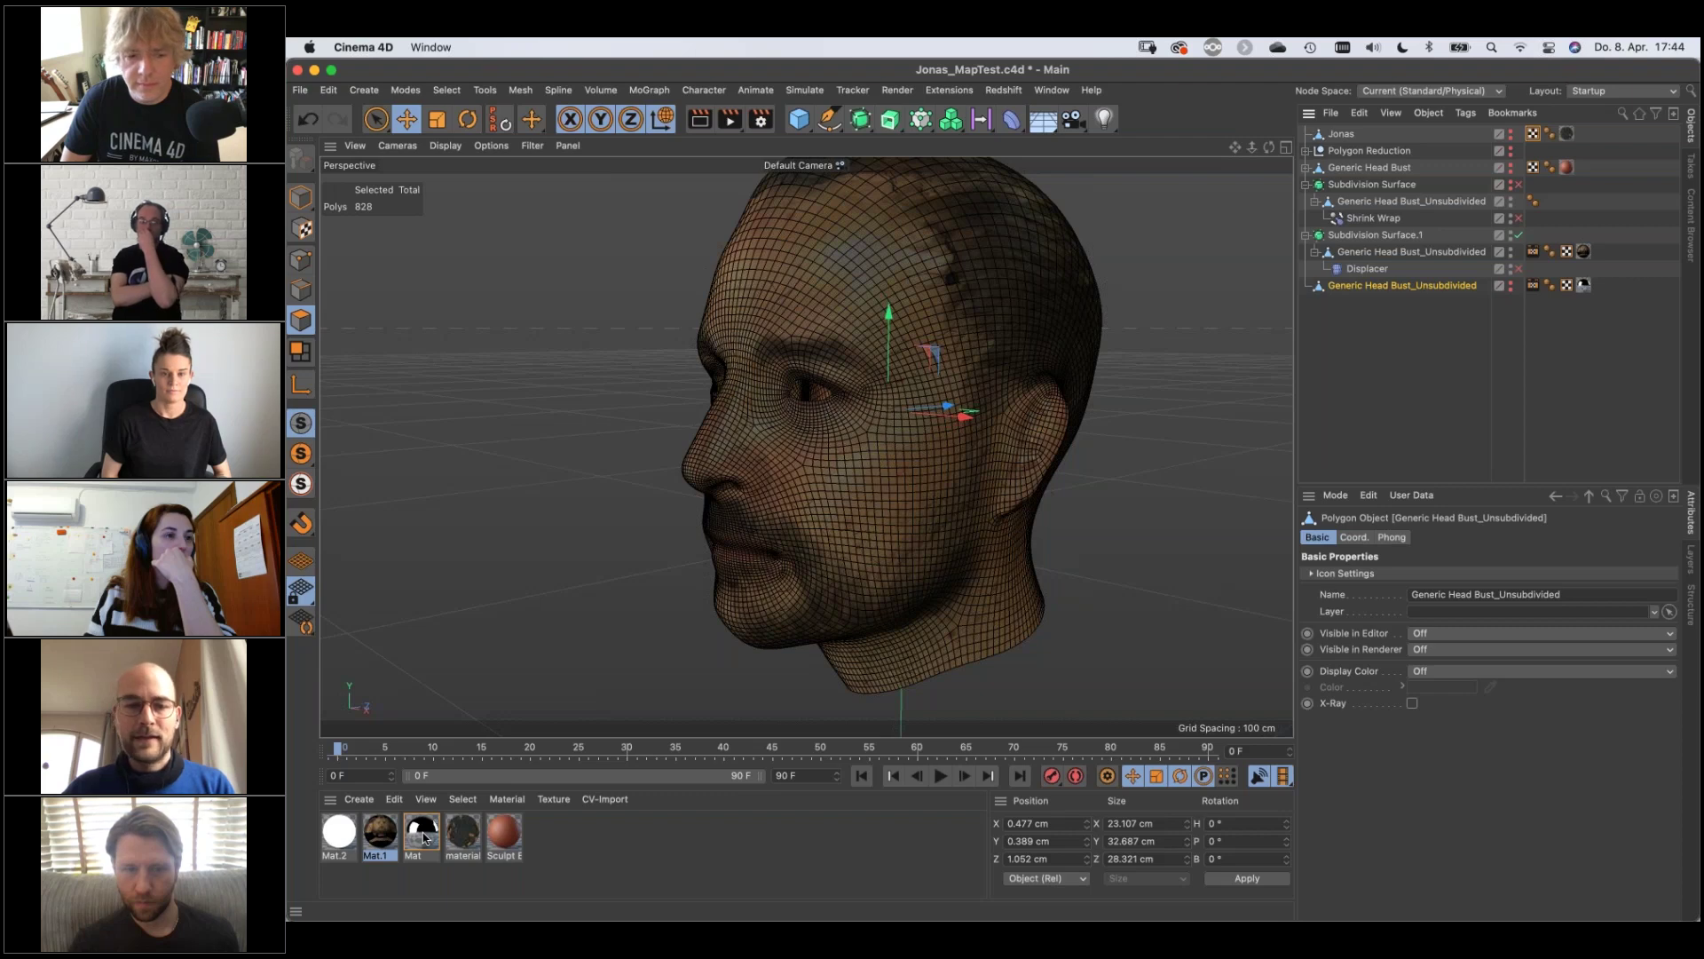
left_click_drag(424, 836, 1586, 256)
left_click_drag(852, 448, 872, 479, "alt")
Show the head scan together with the bust and examine where their surfaces overlap around the nose, eye and ear
left_click(1511, 135)
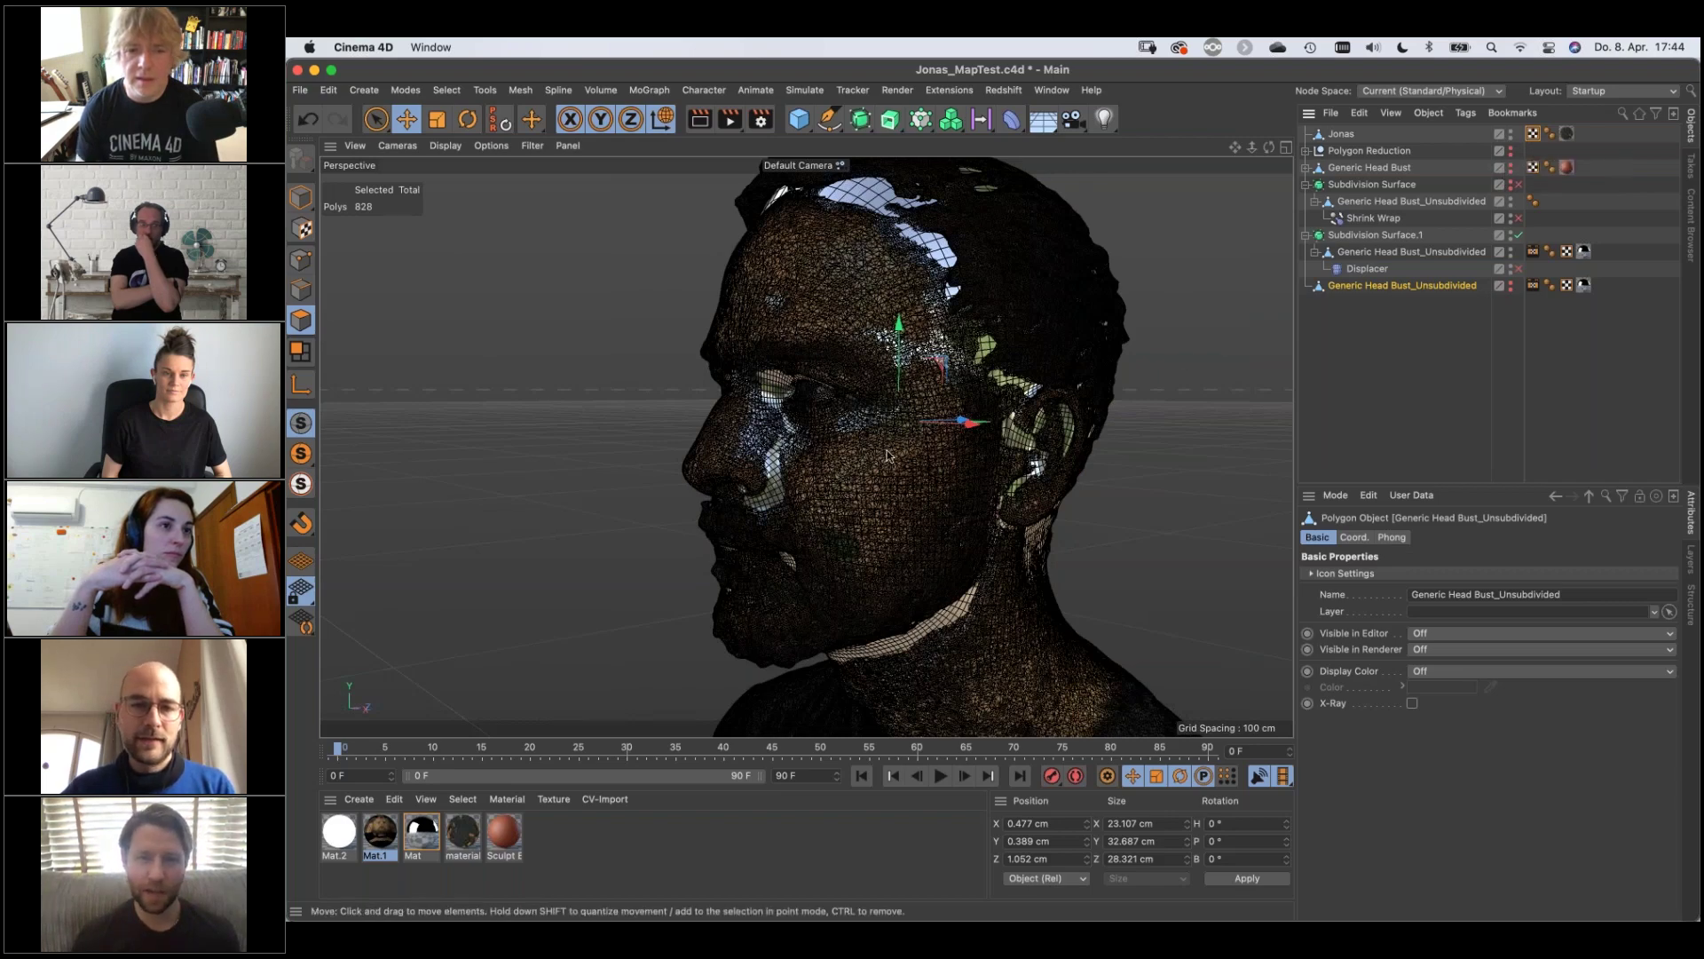
scroll(887, 454, "up", 5)
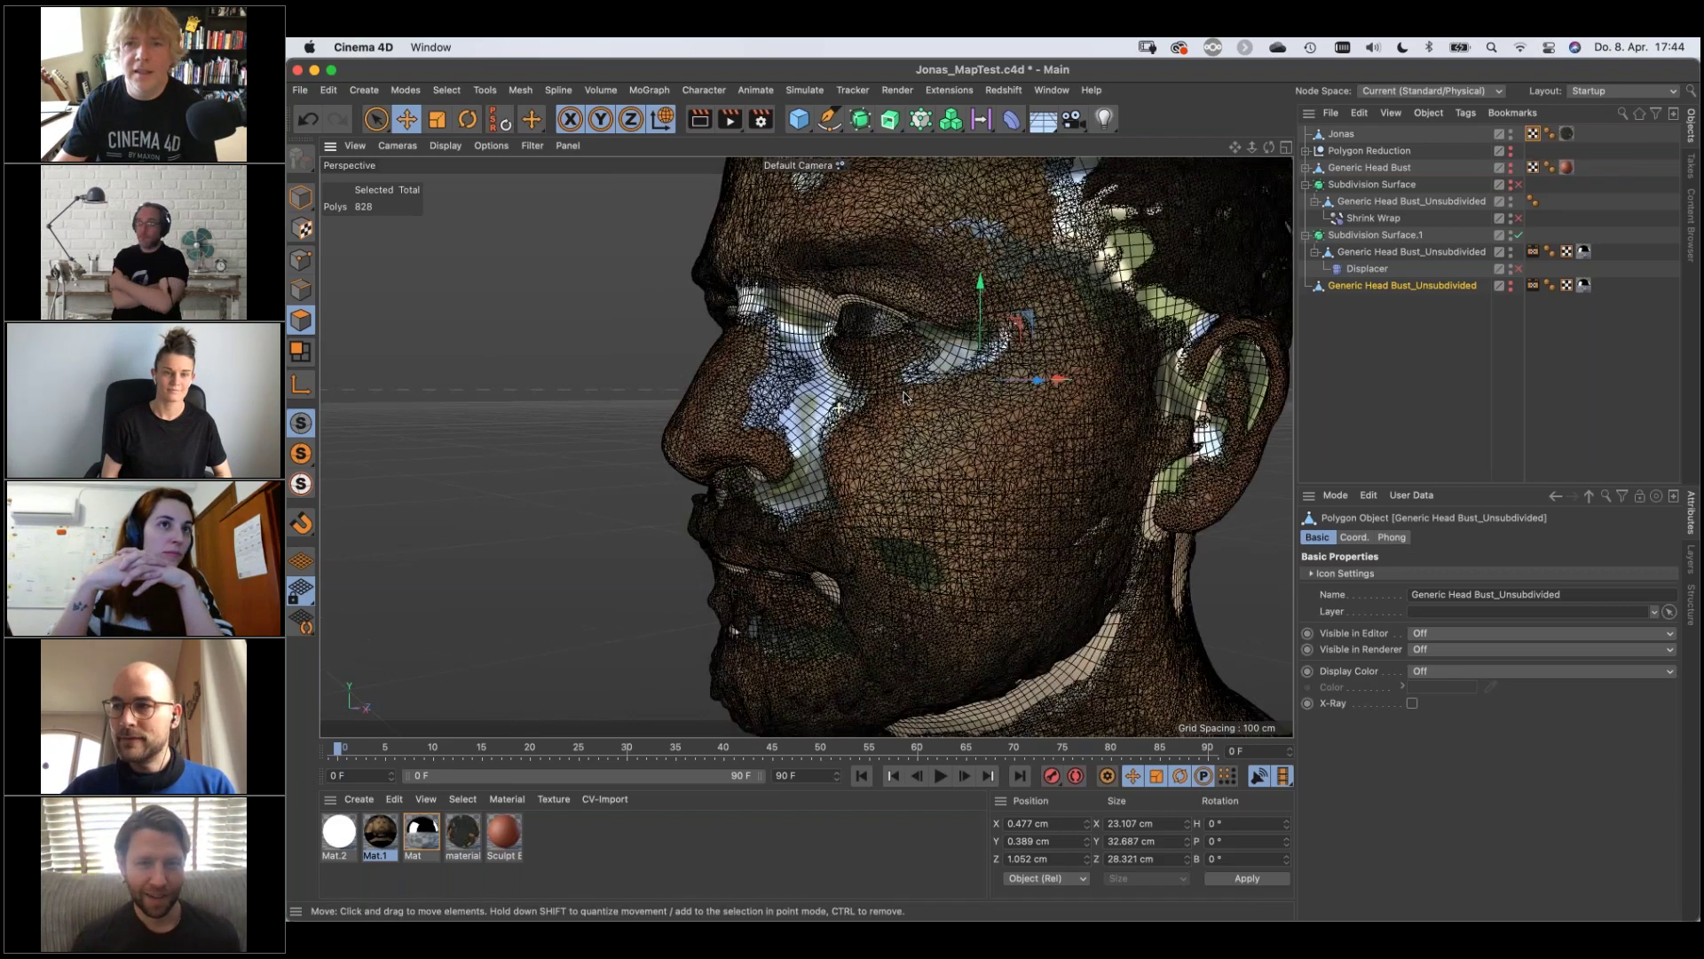
scroll(902, 397, "up", 2)
scroll(903, 397, "up", 3)
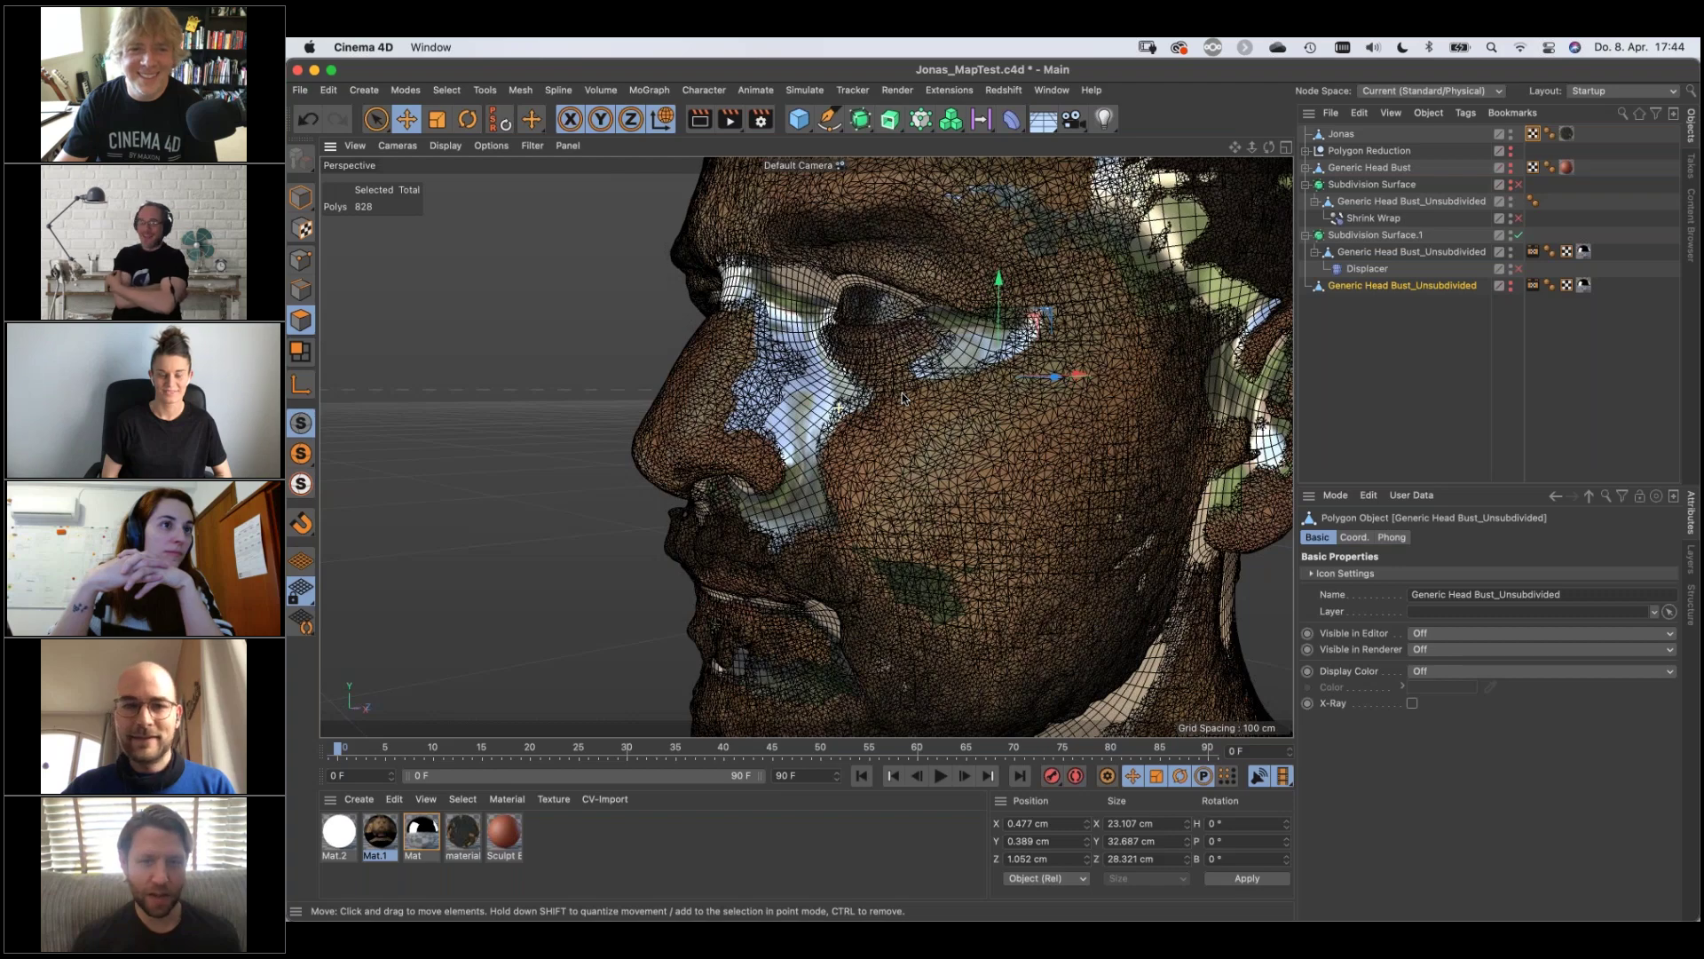
scroll(903, 417, "down", 2)
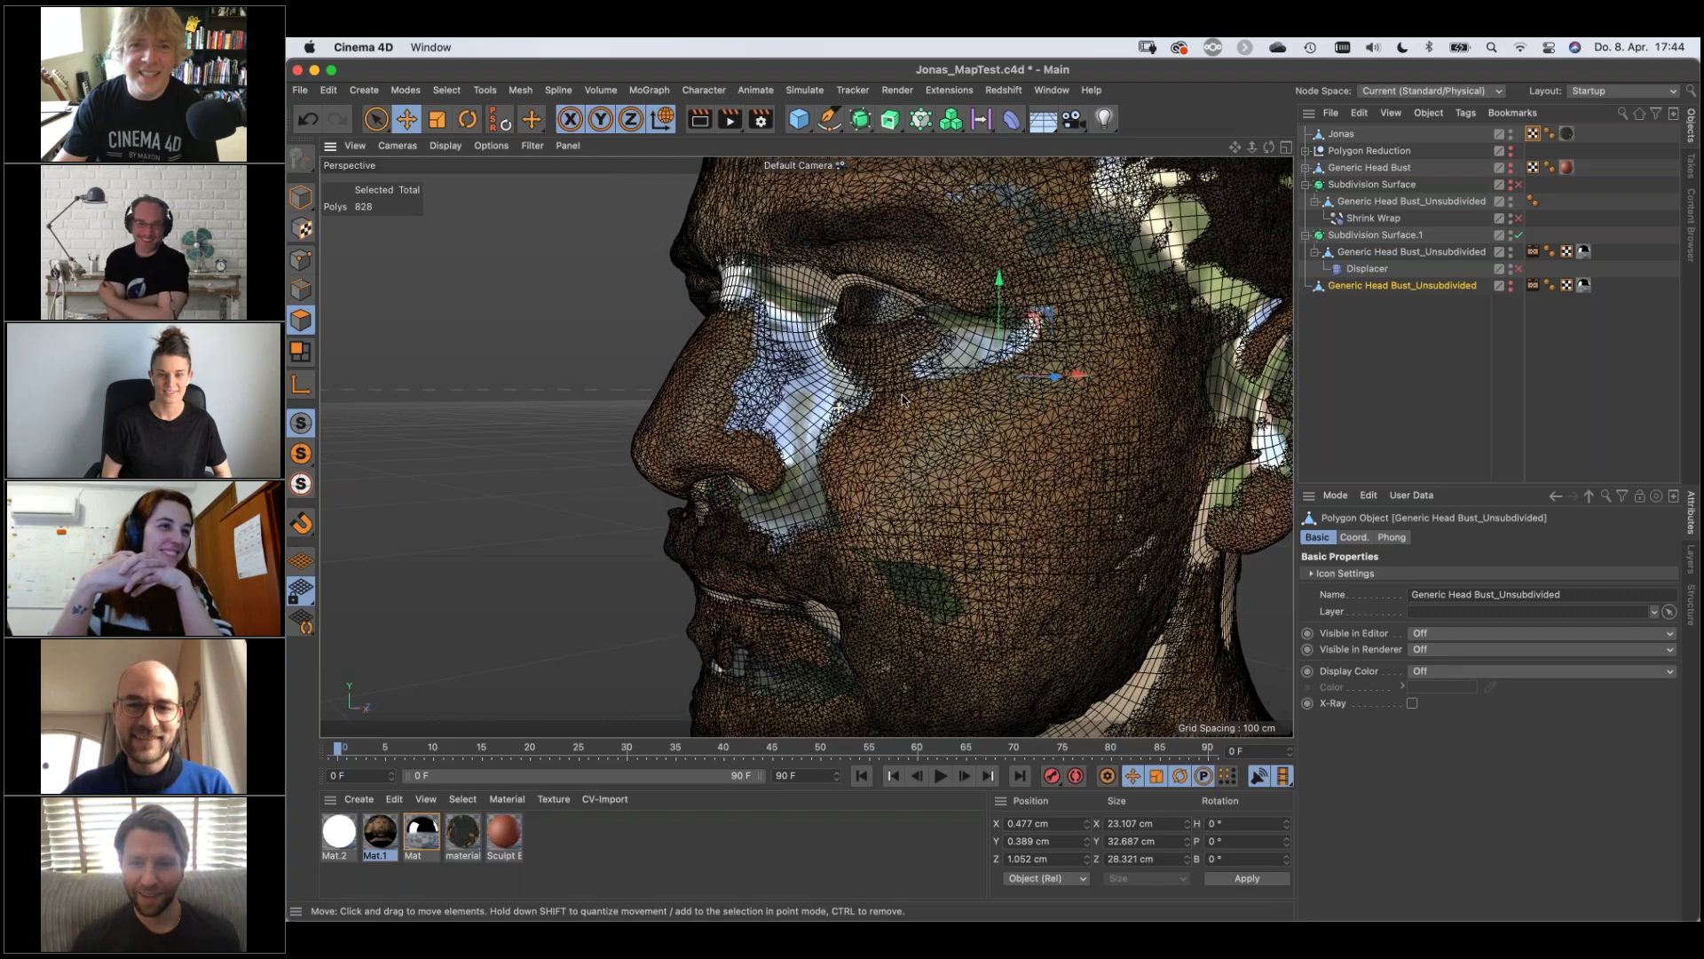
scroll(897, 480, "down", 2)
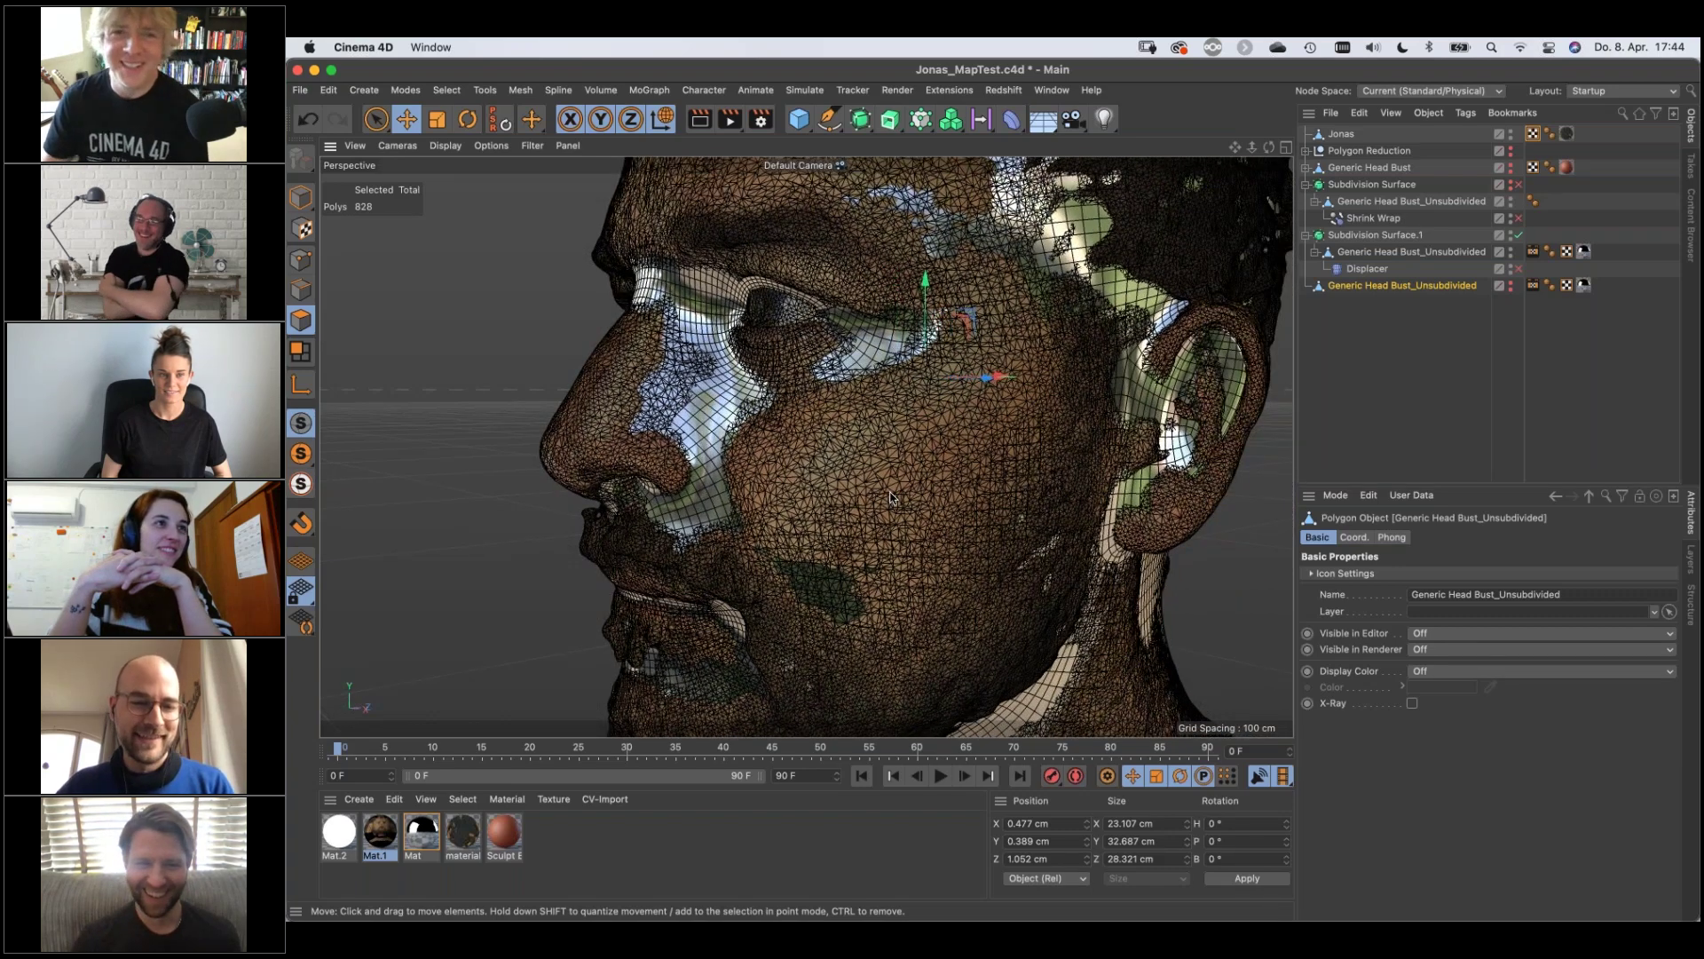
View the texture of Mat.1's Reflectance layer in its own window, and close that window and the Material Editor
left_click(386, 840)
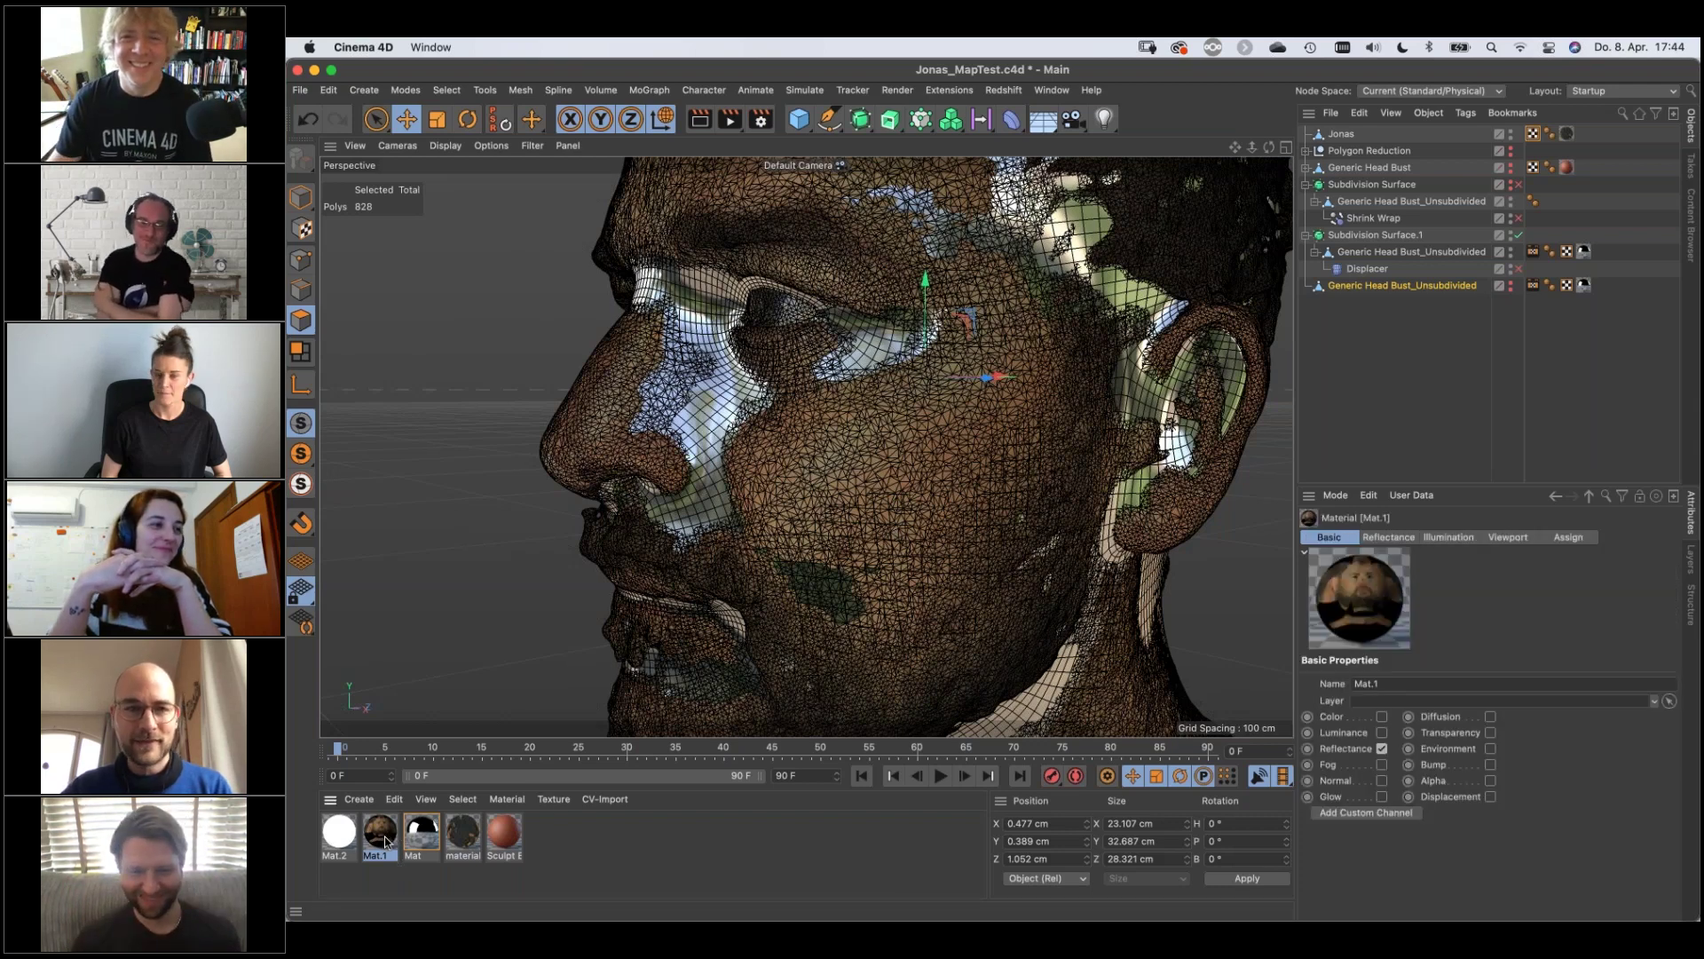
double_click(386, 840)
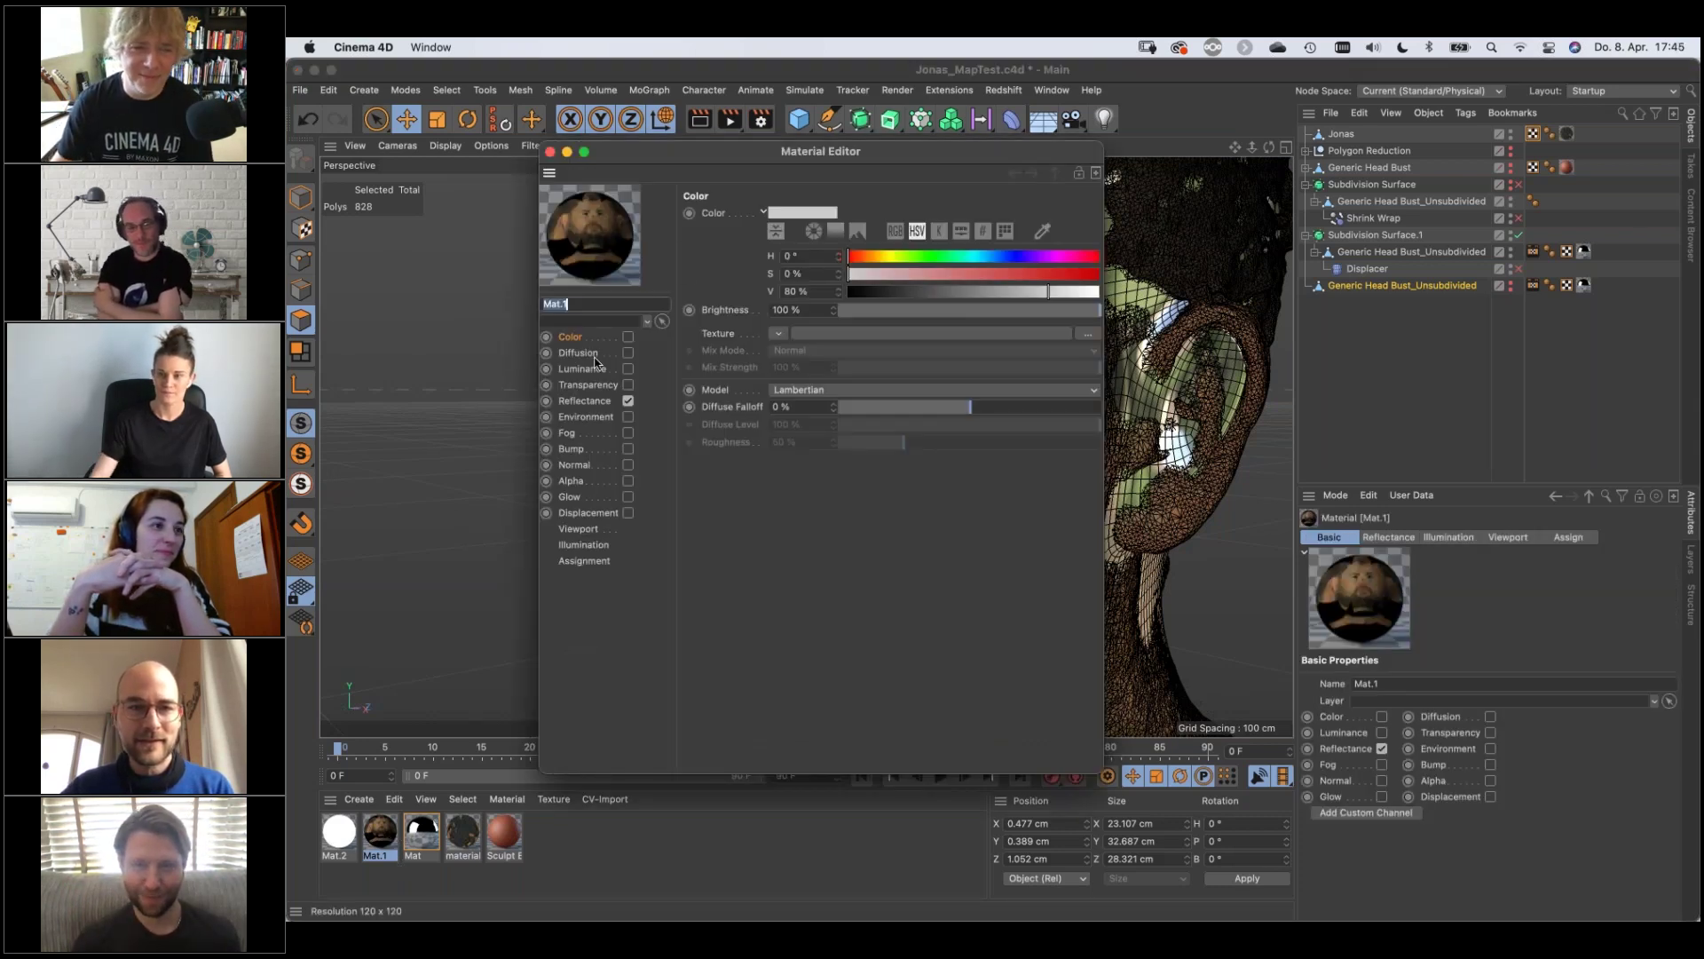
left_click(584, 401)
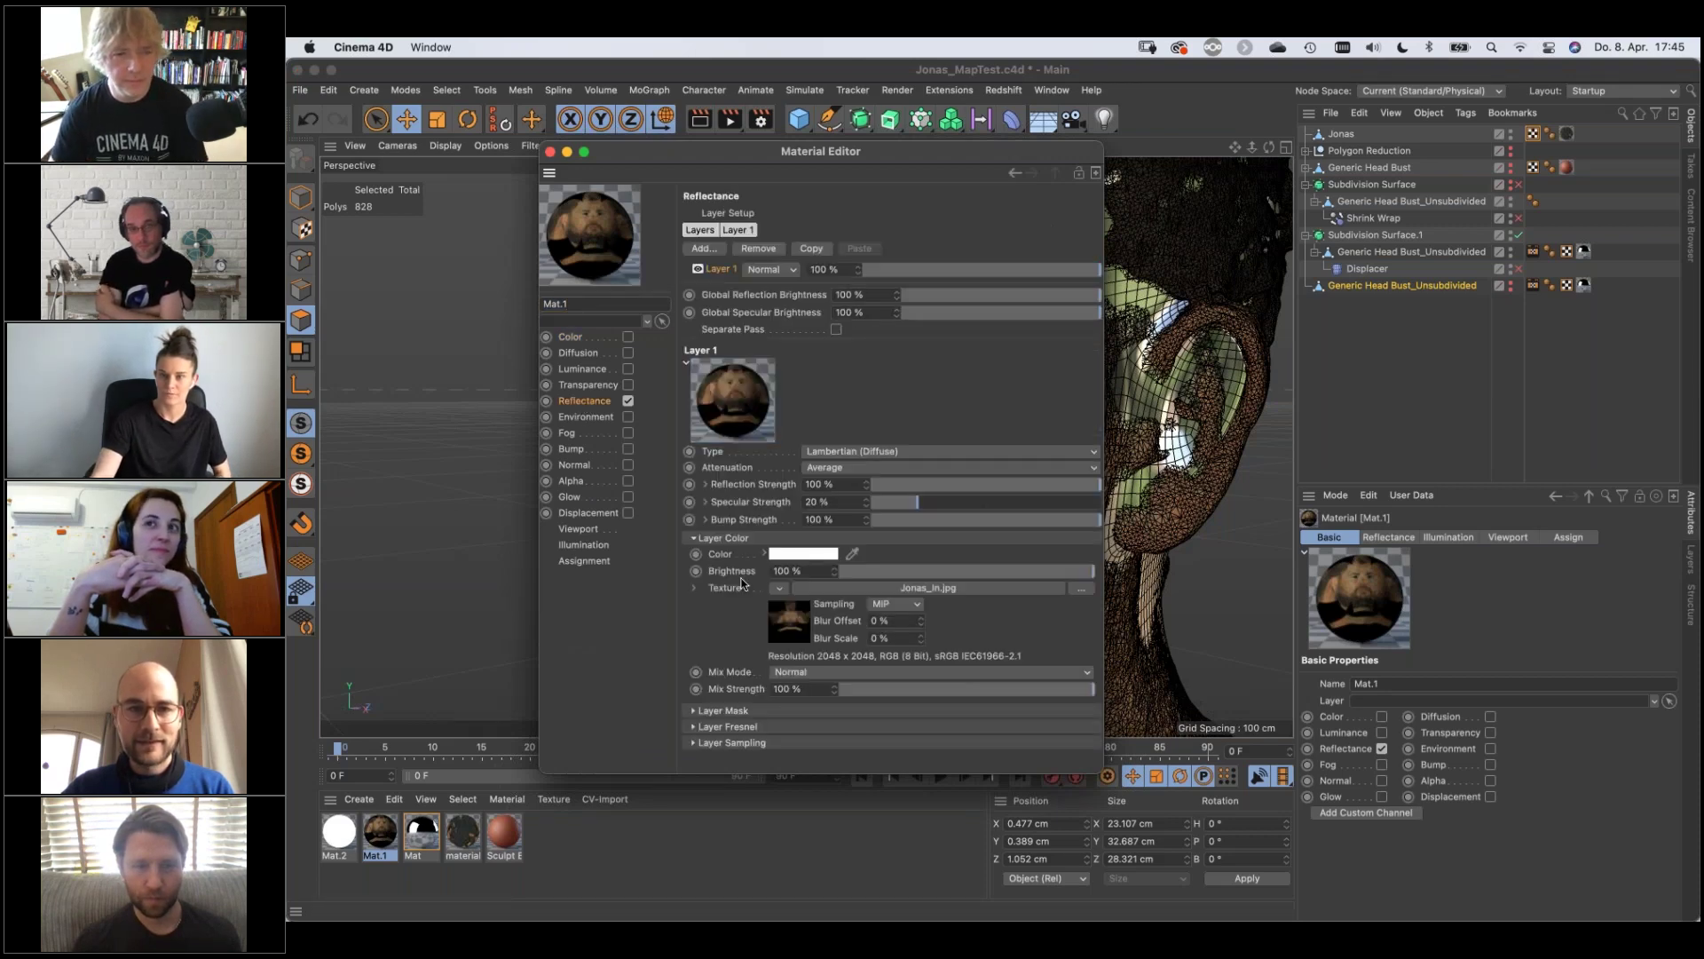
left_click(790, 621)
right_click(746, 259)
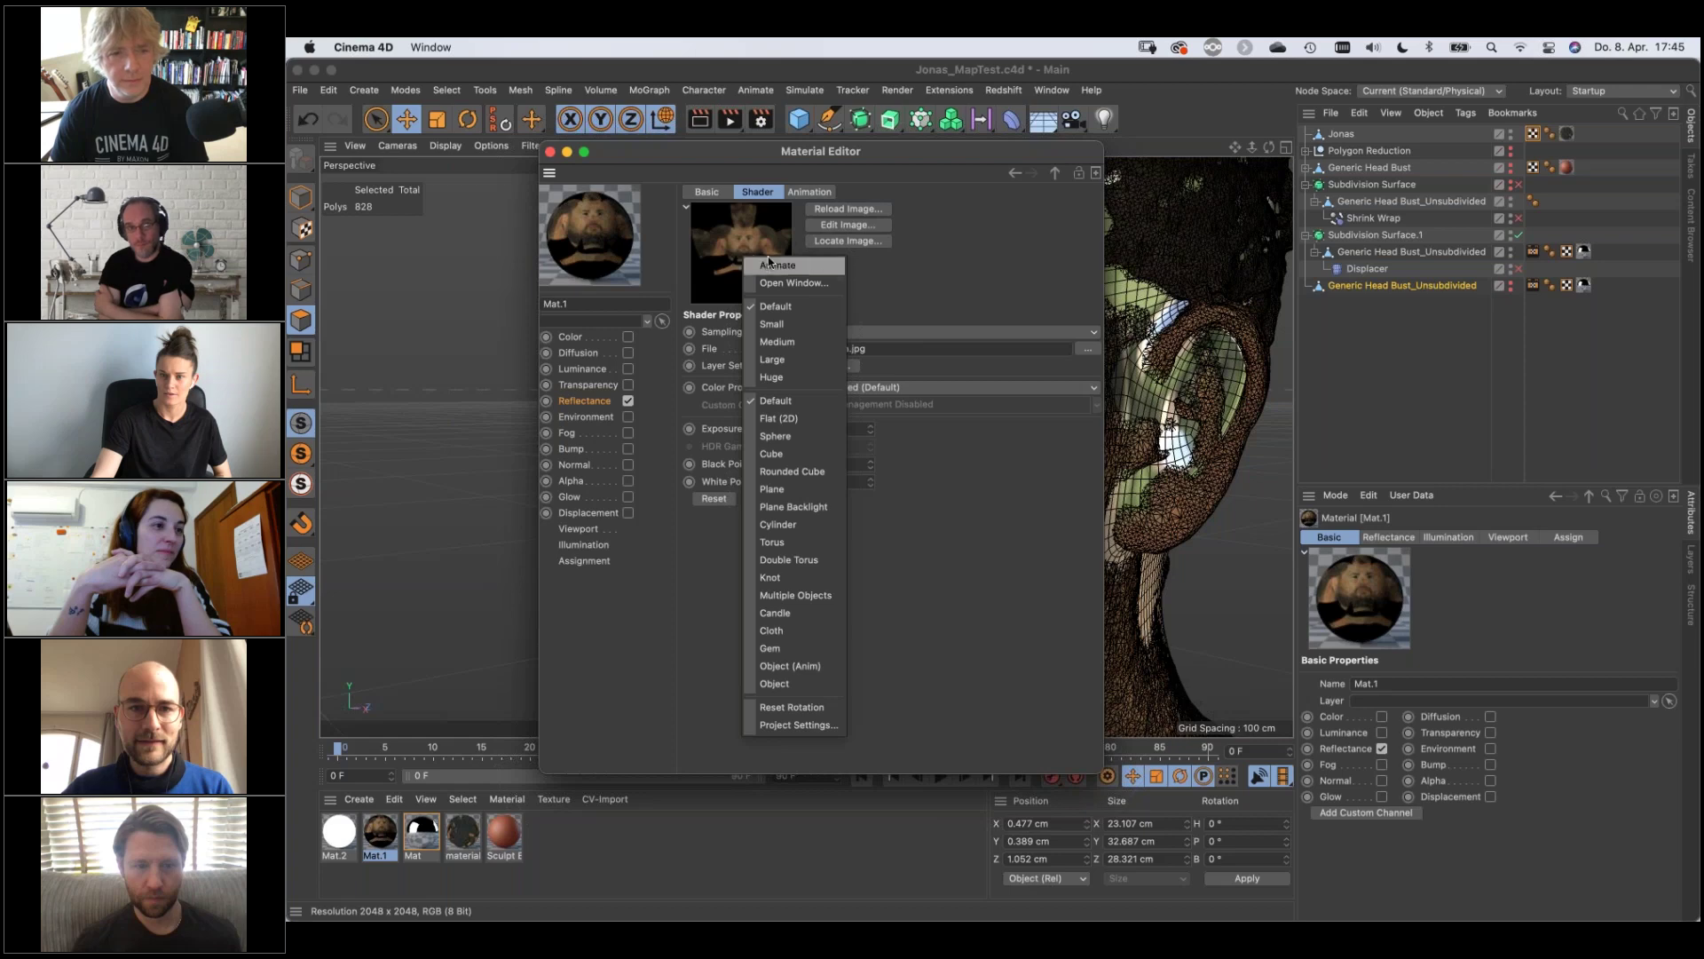
left_click(793, 283)
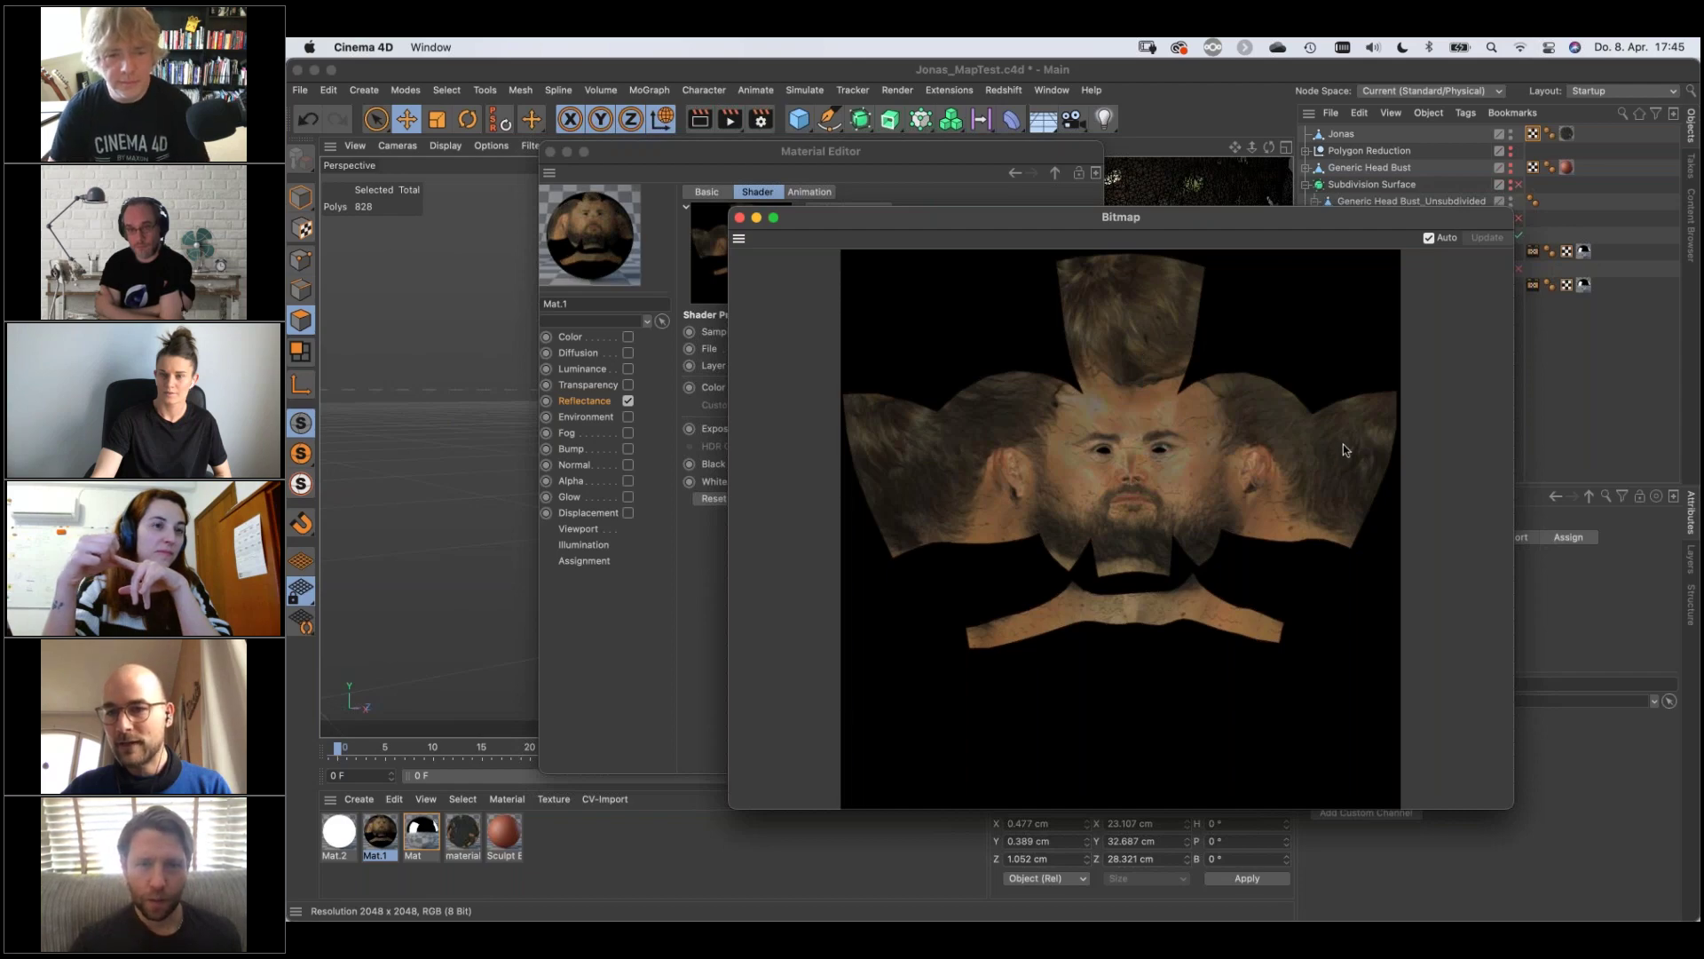
left_click(739, 217)
key("super+w")
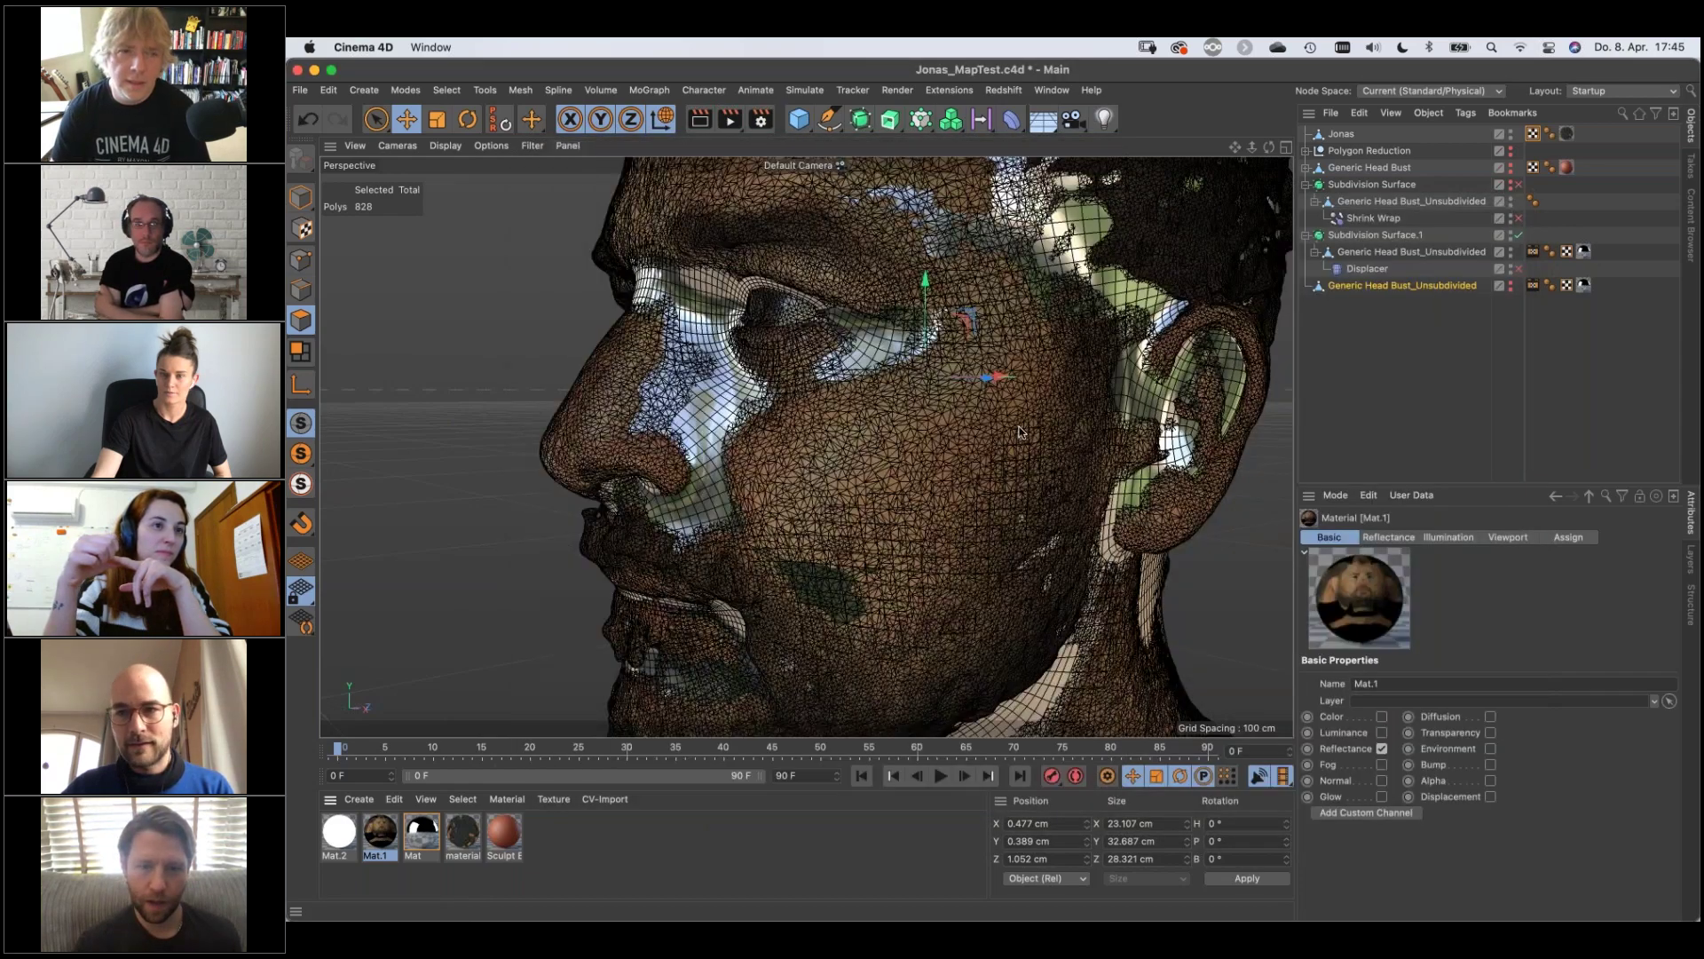
Inspect the scan's material tag and the Luminance texture of material_0, and close the Material Editor
left_click(1345, 341)
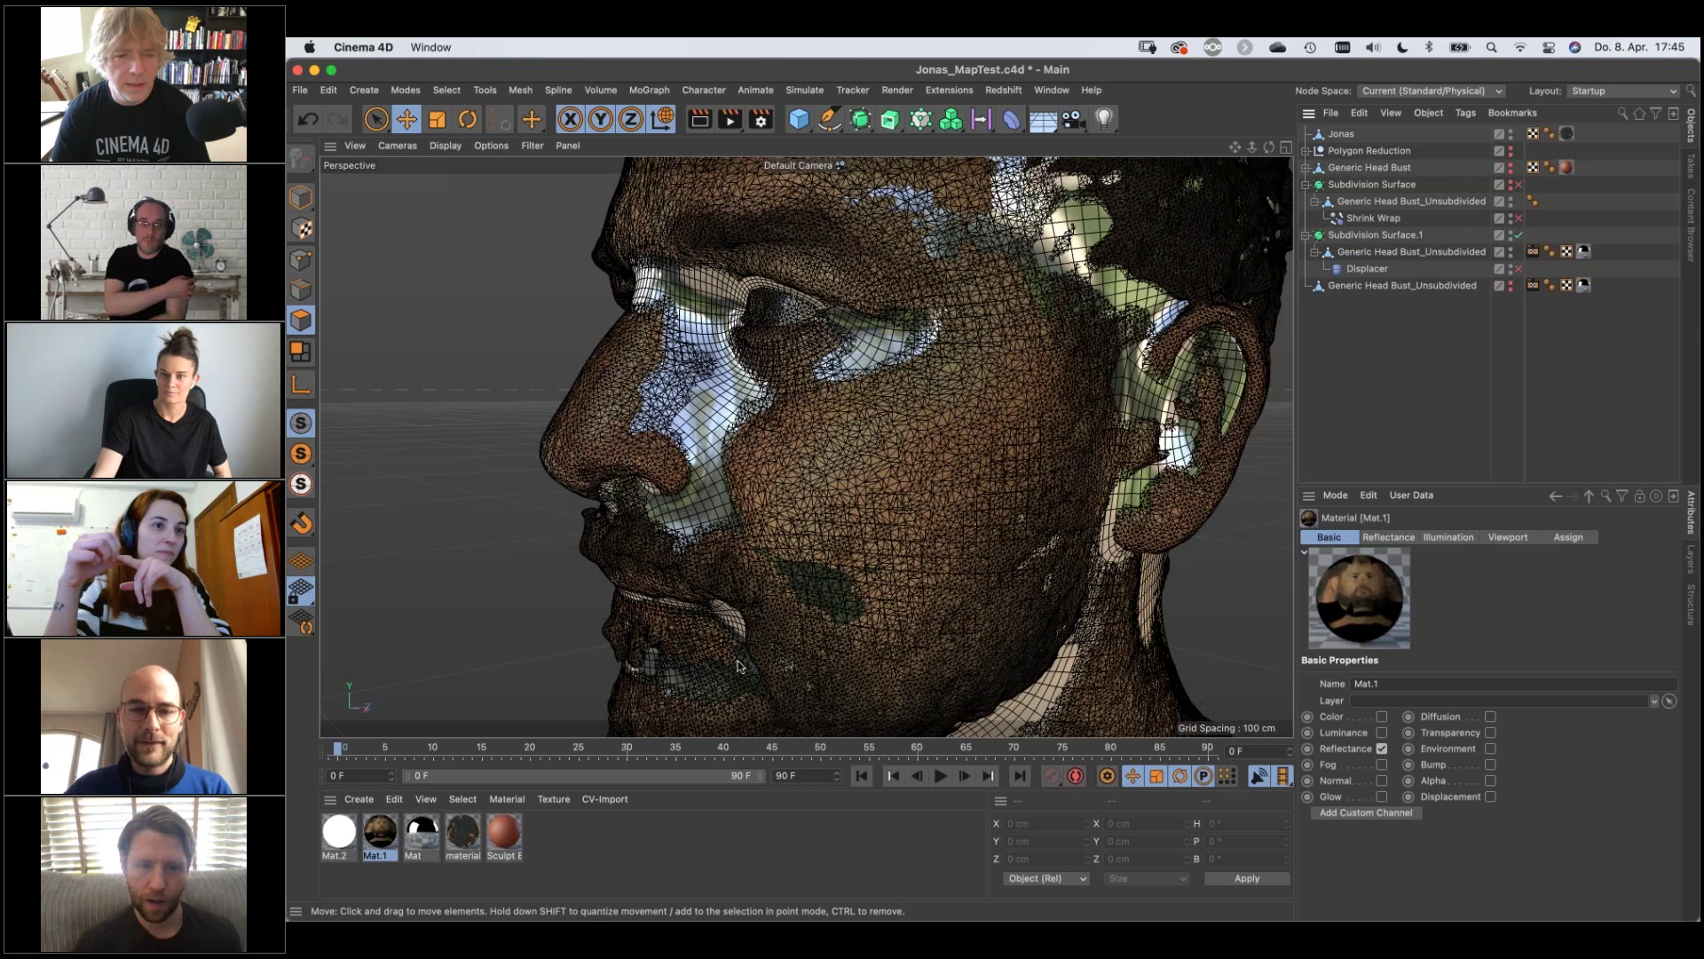
left_click(1565, 134)
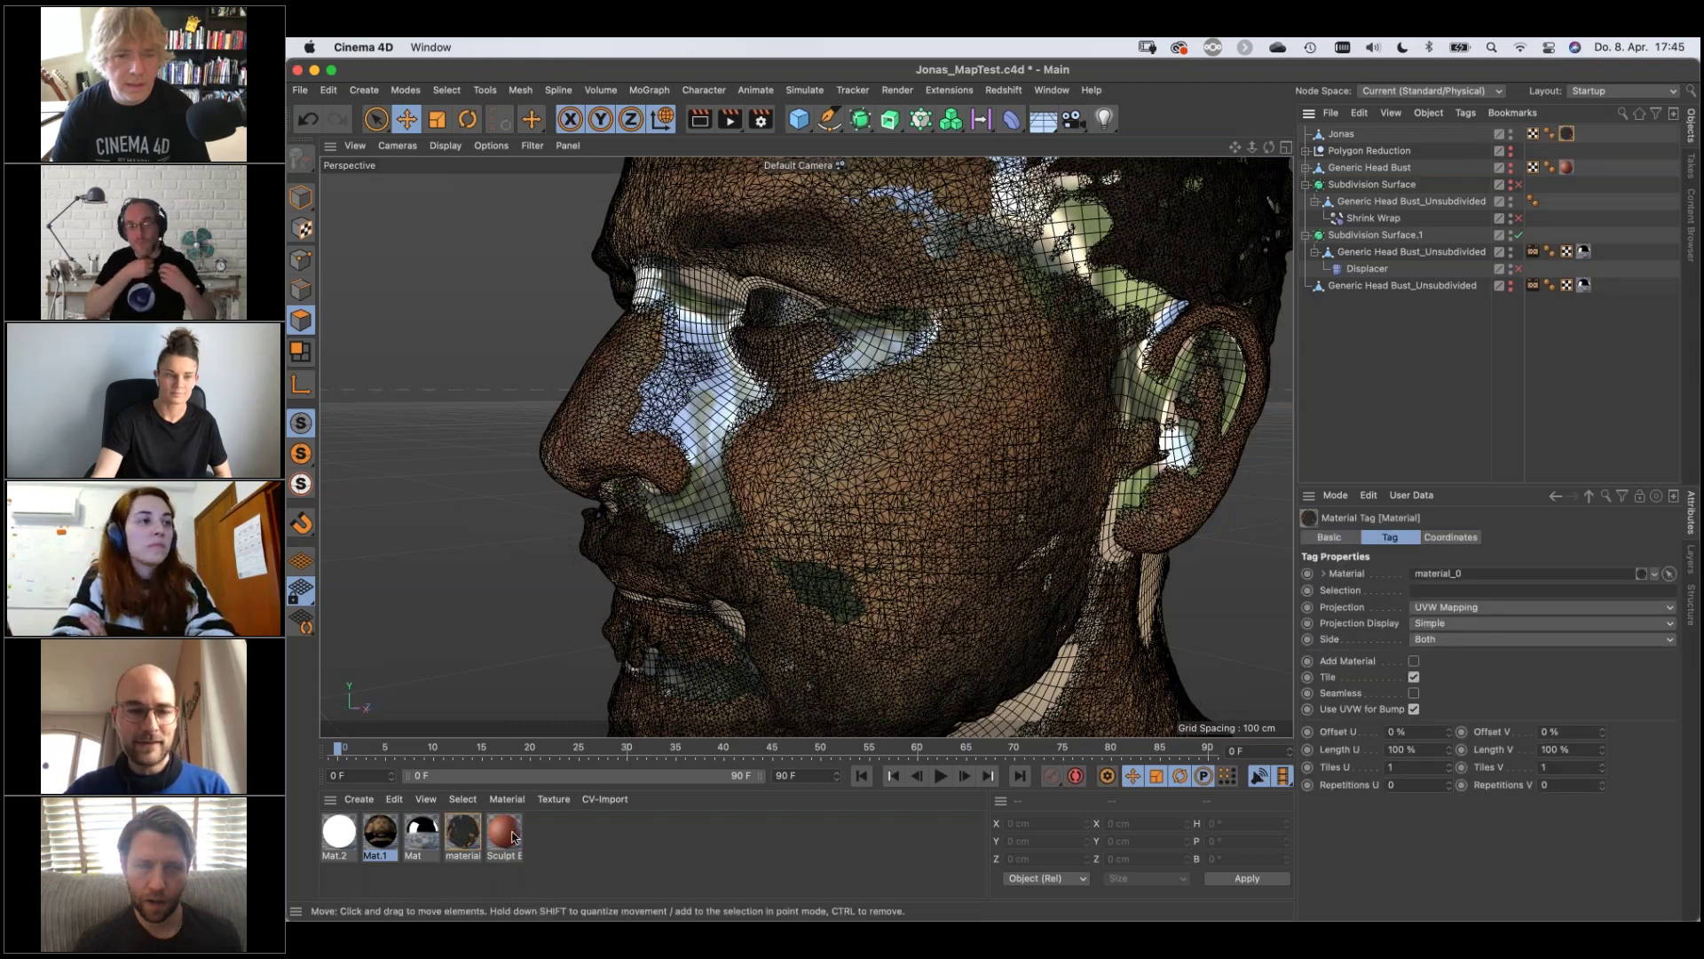
double_click(460, 836)
left_click(582, 368)
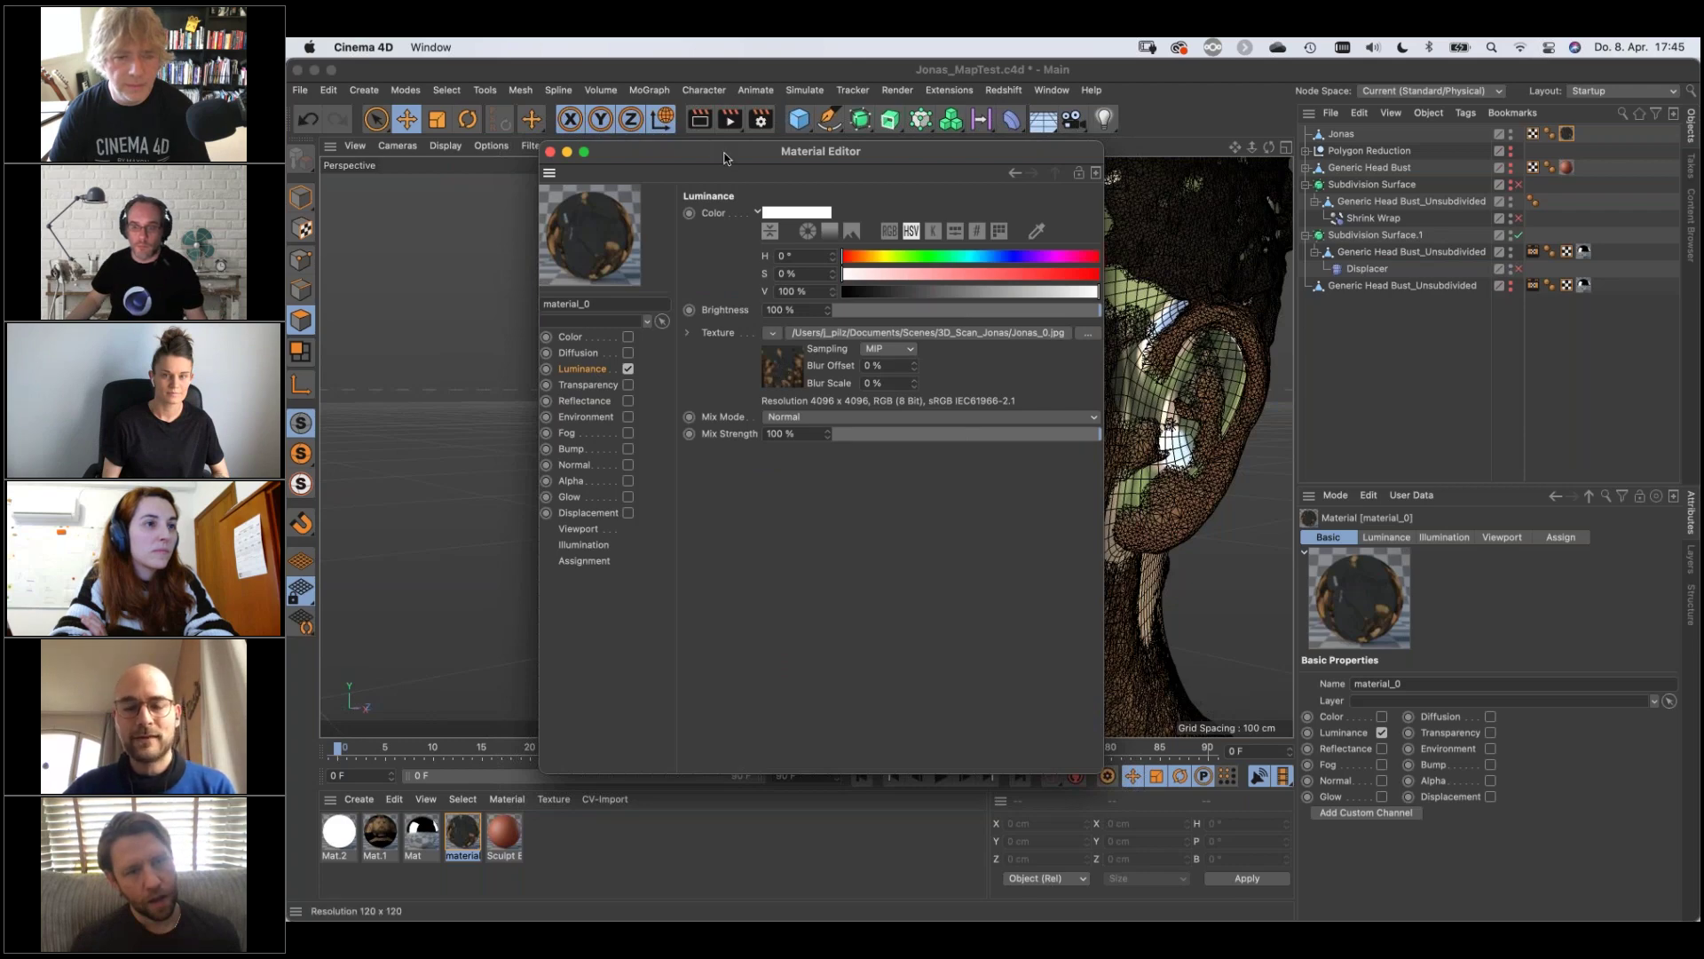
left_click_drag(735, 163, 843, 268)
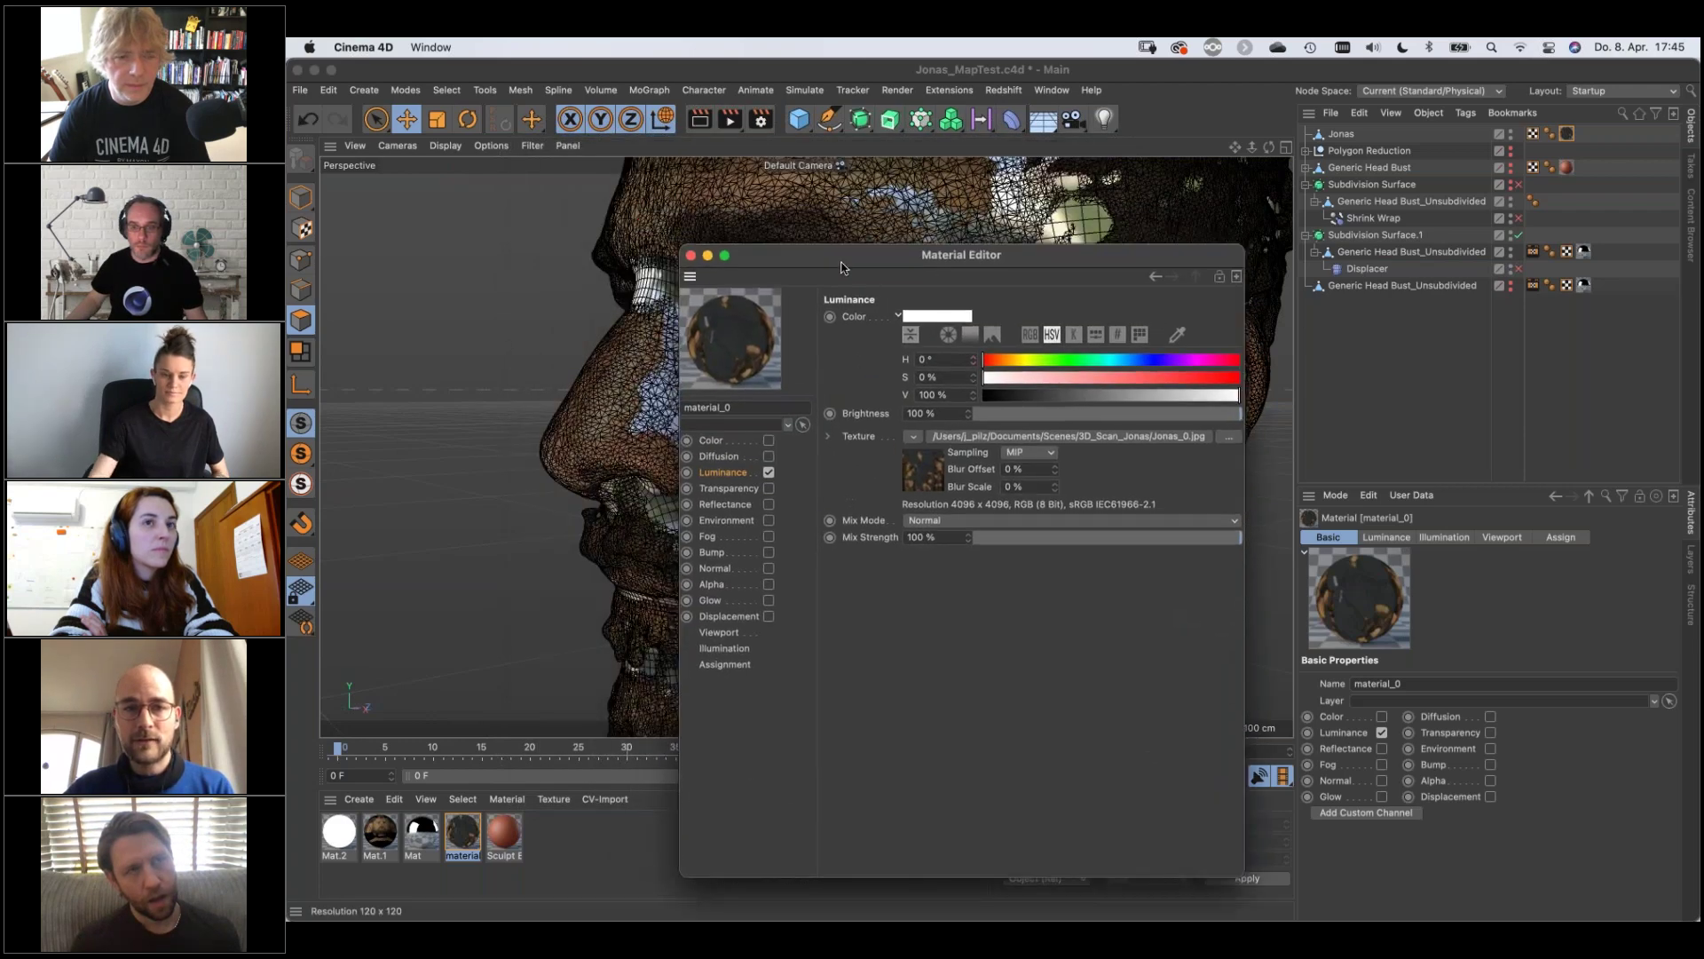
left_click(691, 255)
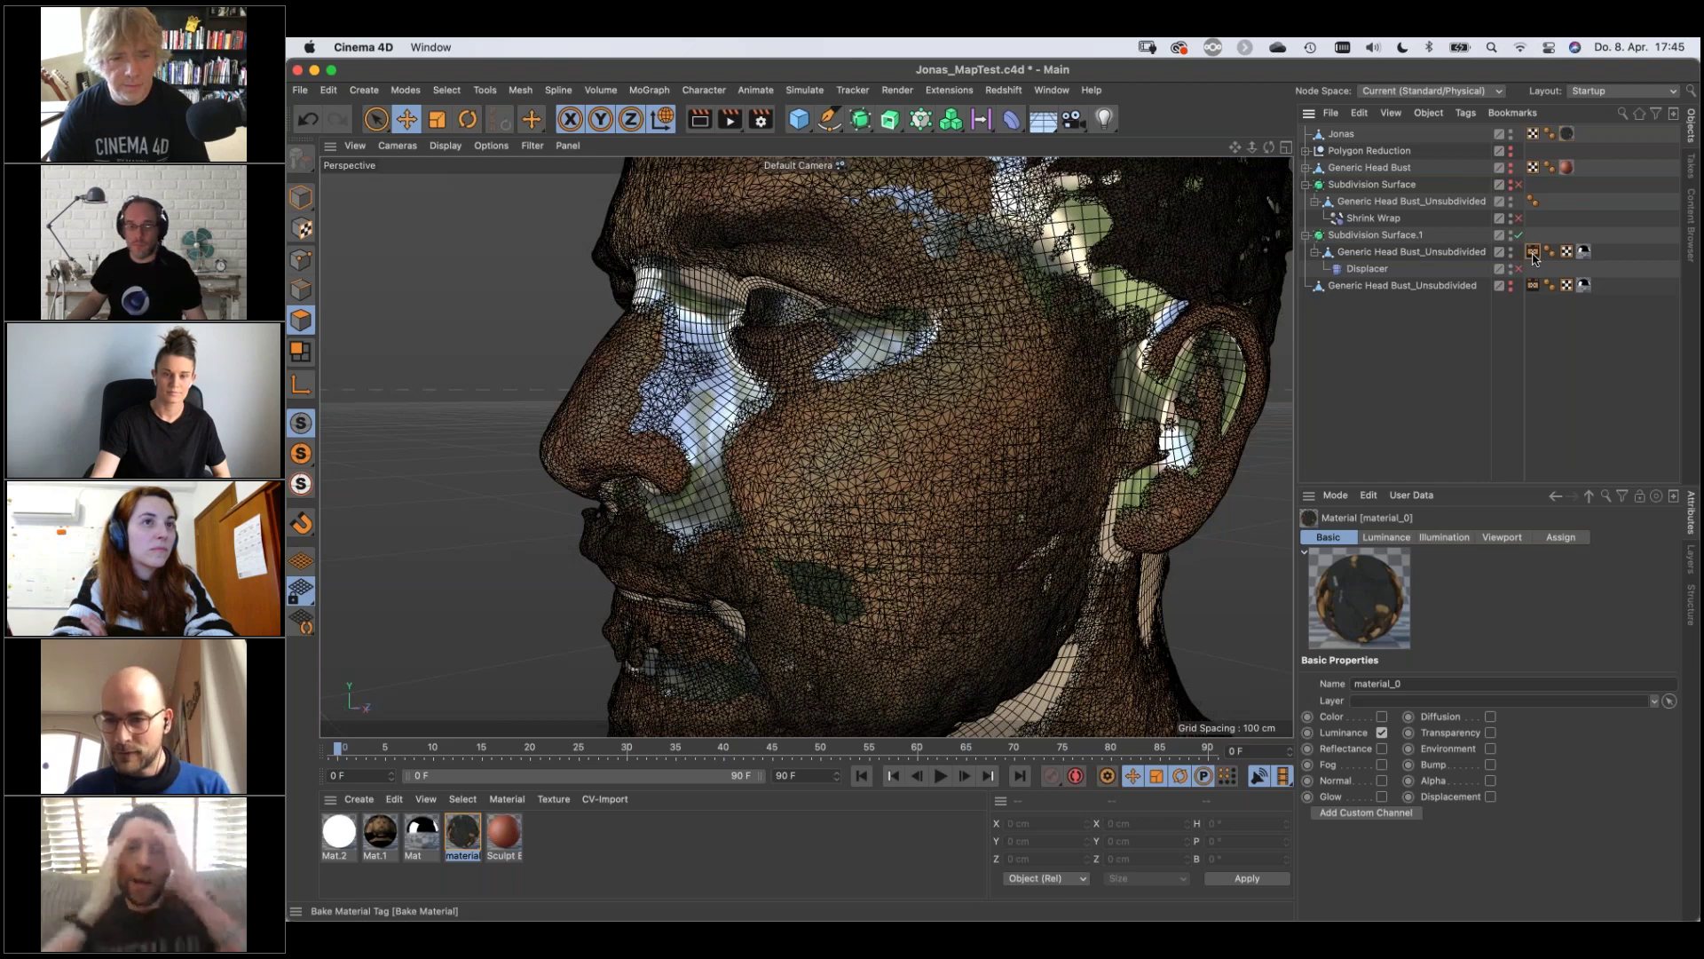
Generate a Reflection bake preview from the Bake Material tag on the bust inside Subdivision Surface.1
left_click(1533, 253)
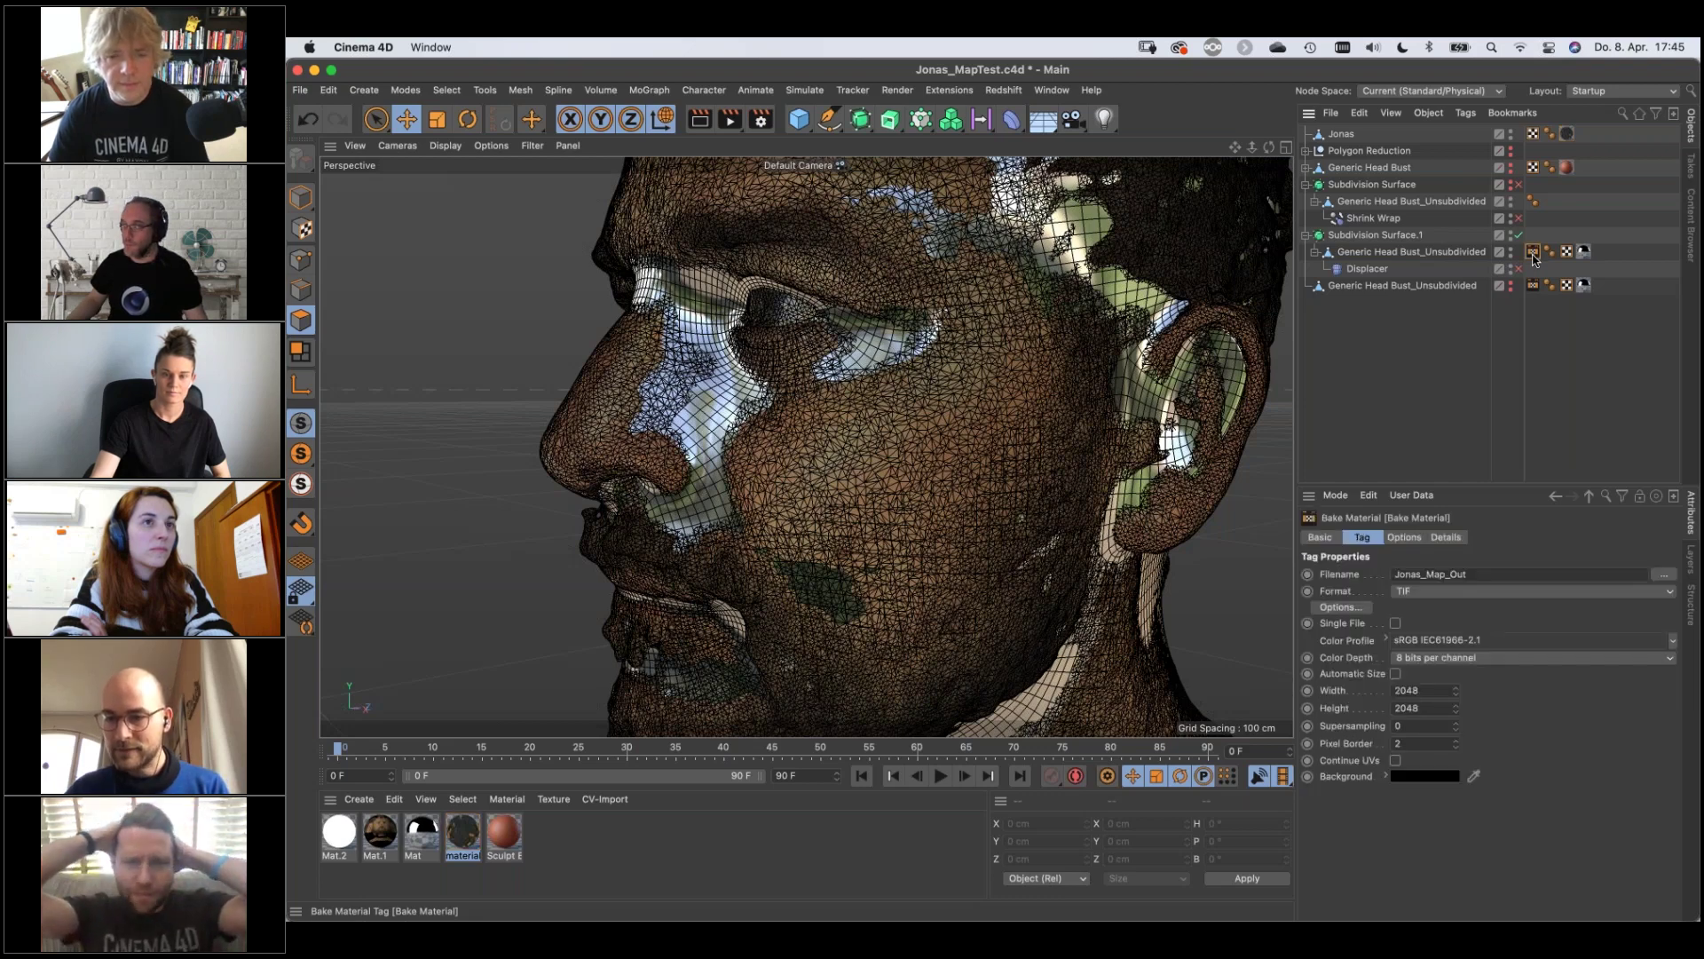
left_click(1404, 537)
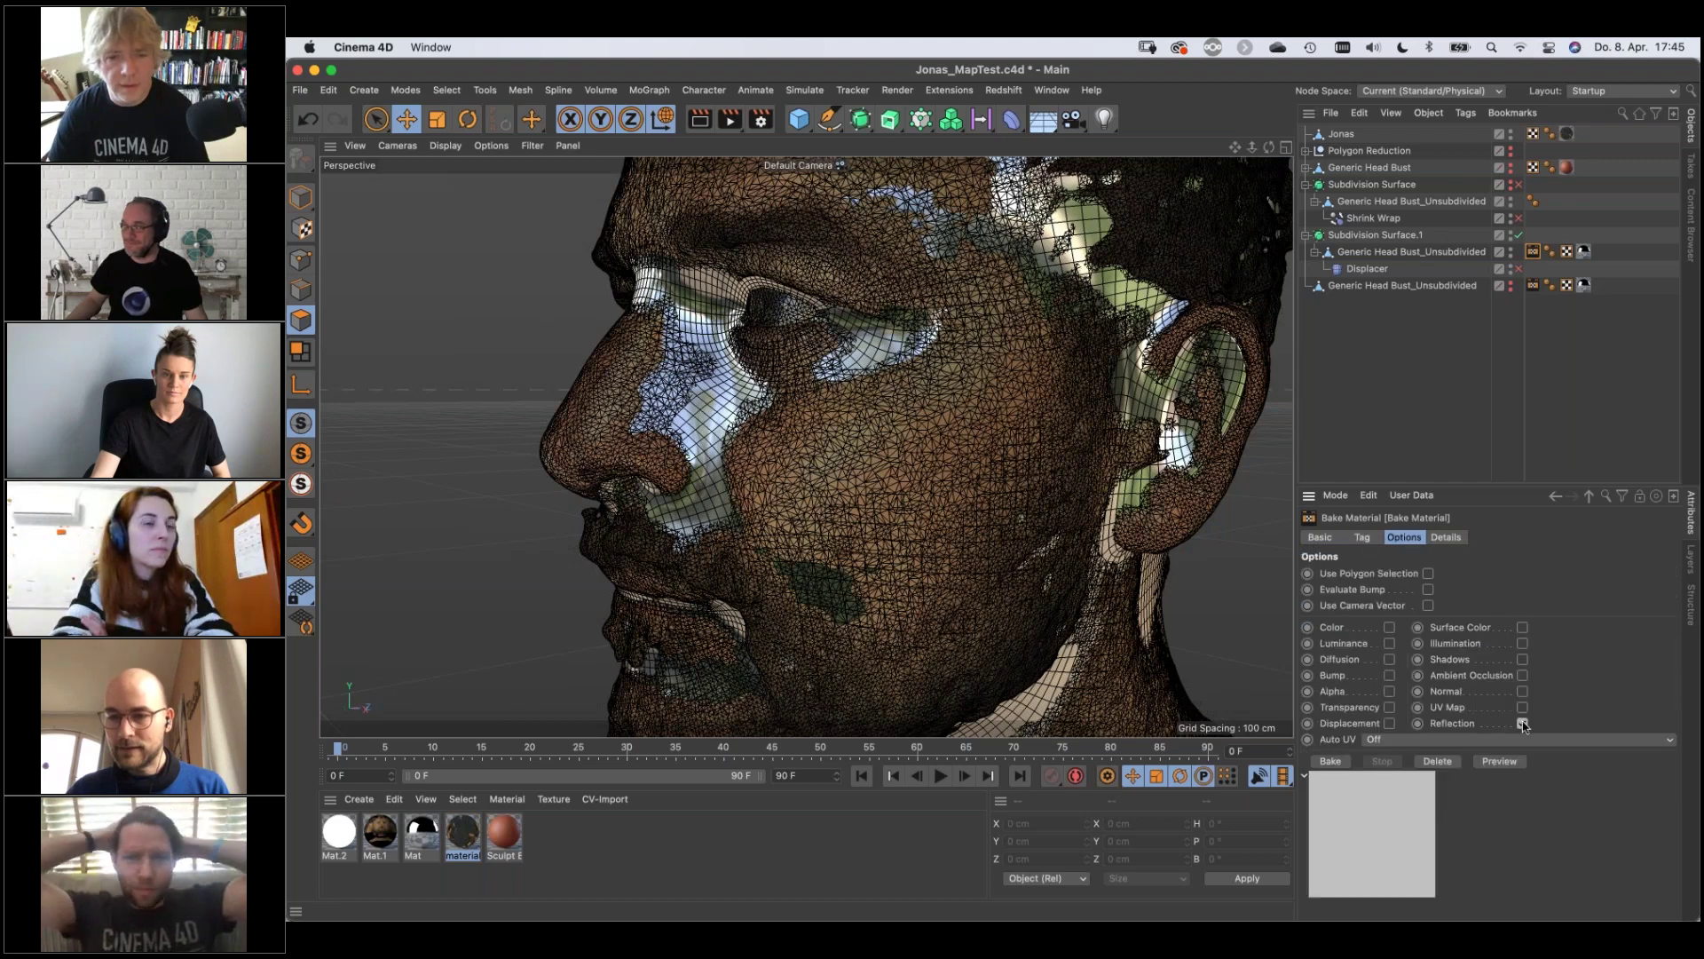
left_click(1491, 762)
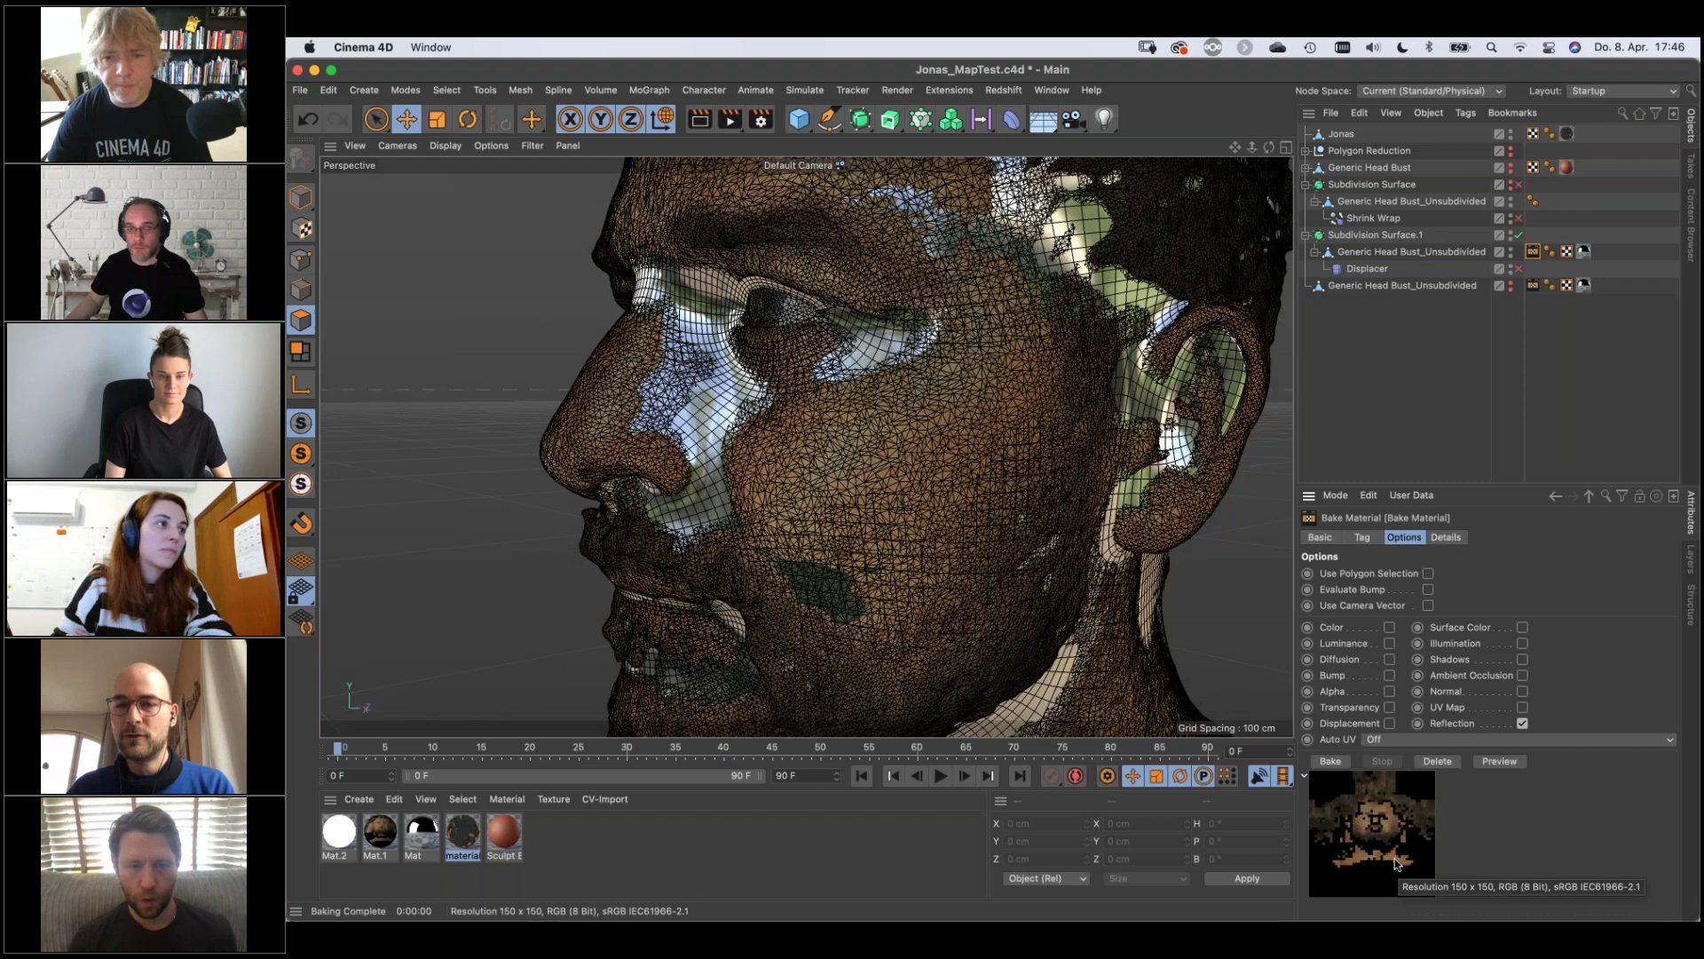
Open the image shader settings of the texture in Mat.1's Reflectance layer
double_click(382, 832)
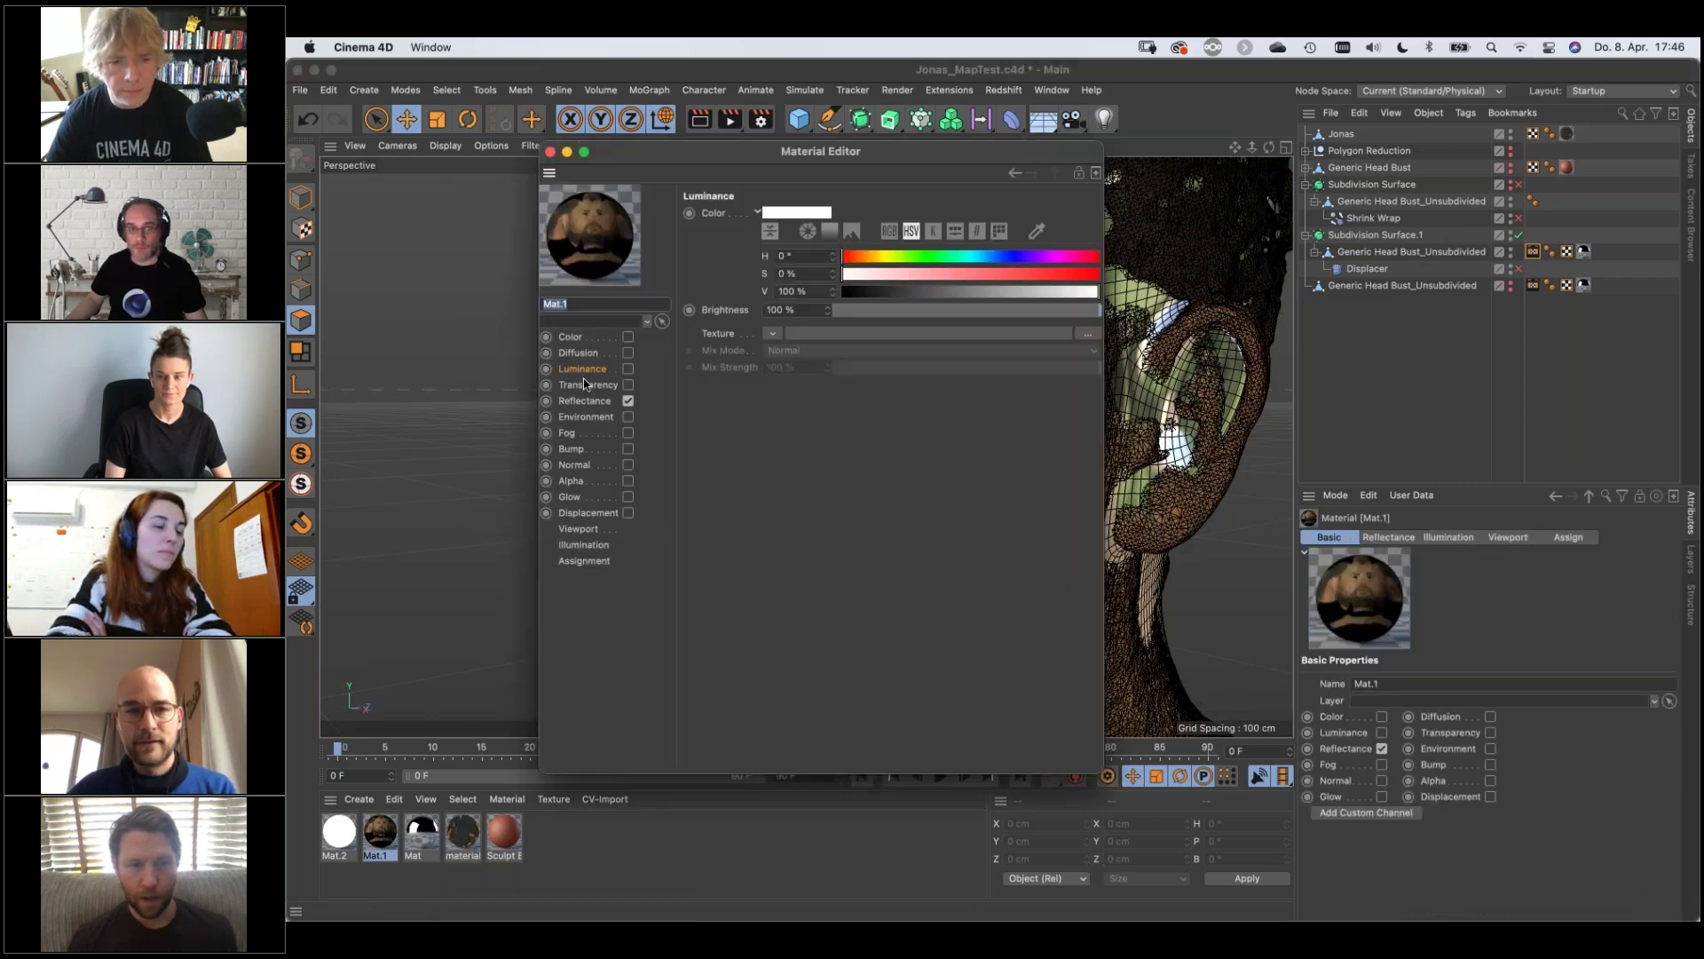
left_click(584, 401)
left_click(805, 625)
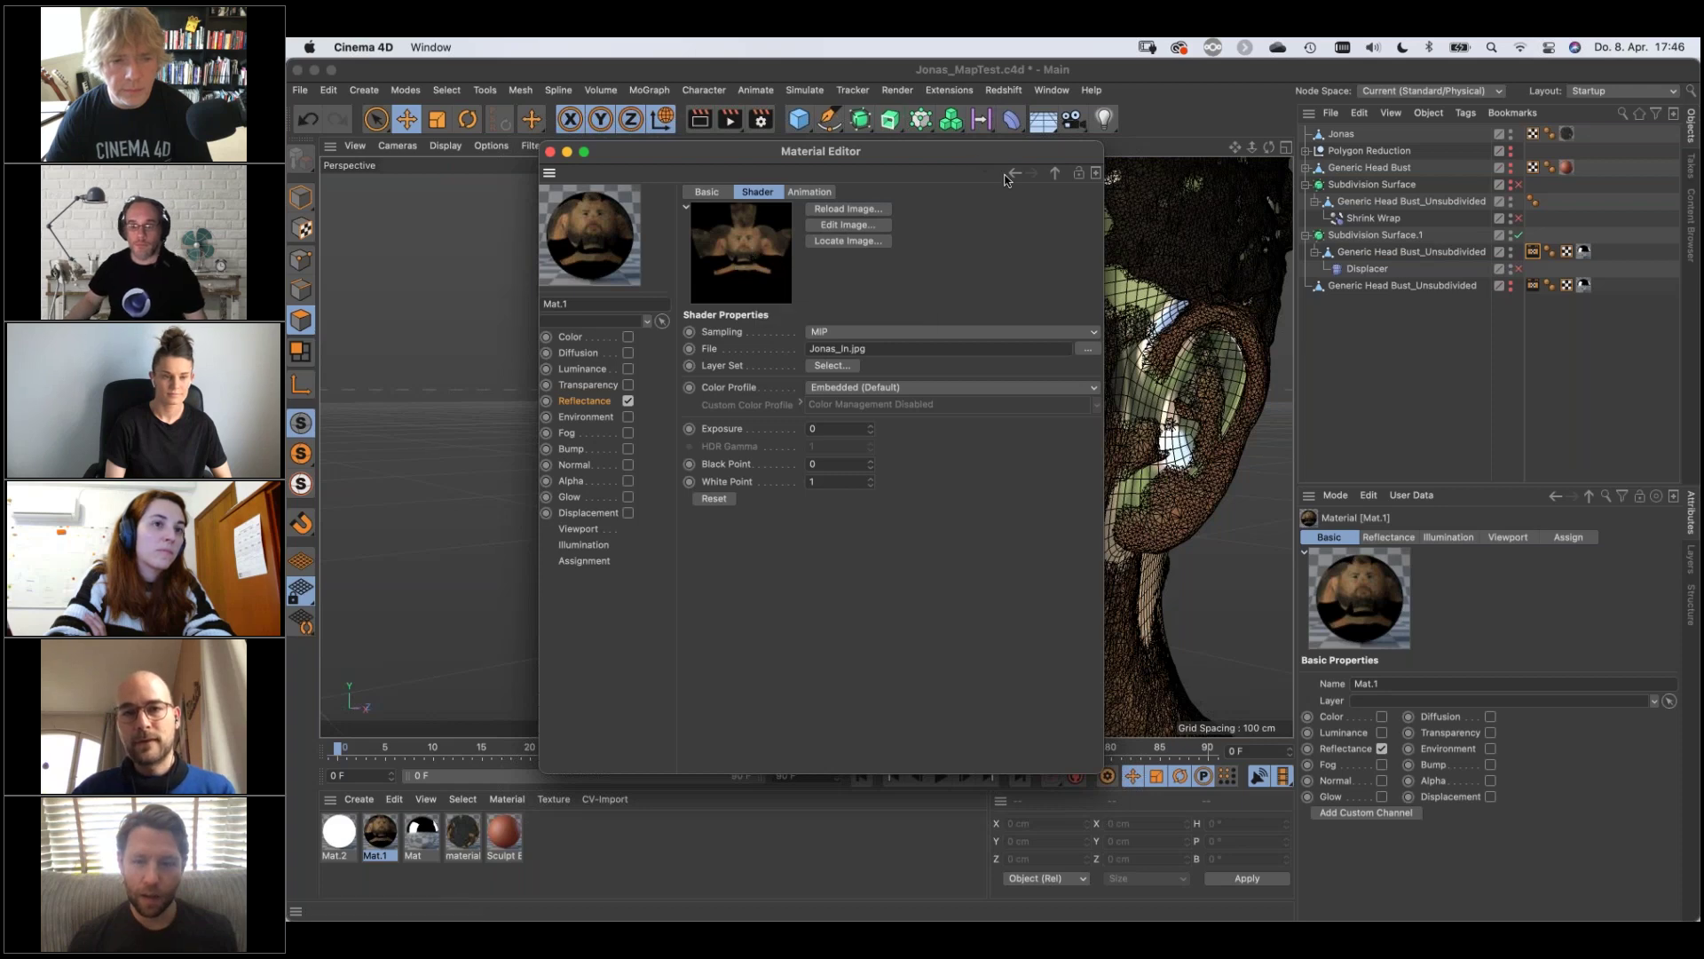
Shift the Material Editor around to reveal the head behind it, and close the editor
left_click_drag(977, 157, 1003, 228)
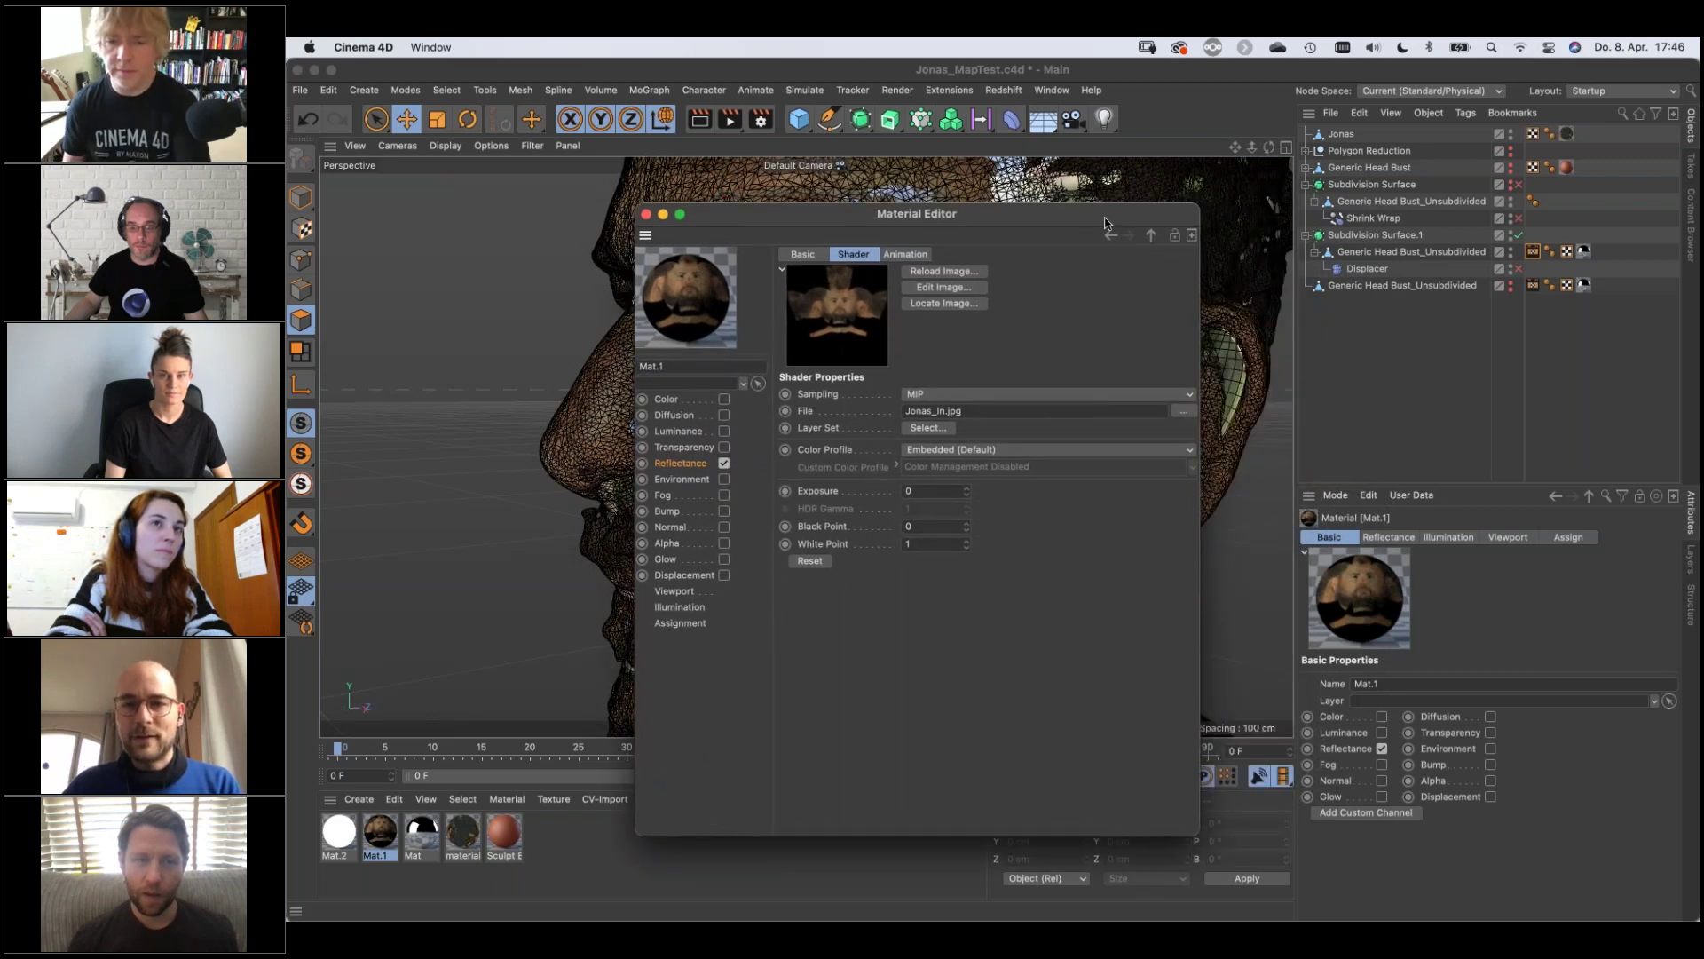
left_click_drag(1105, 222, 1113, 210)
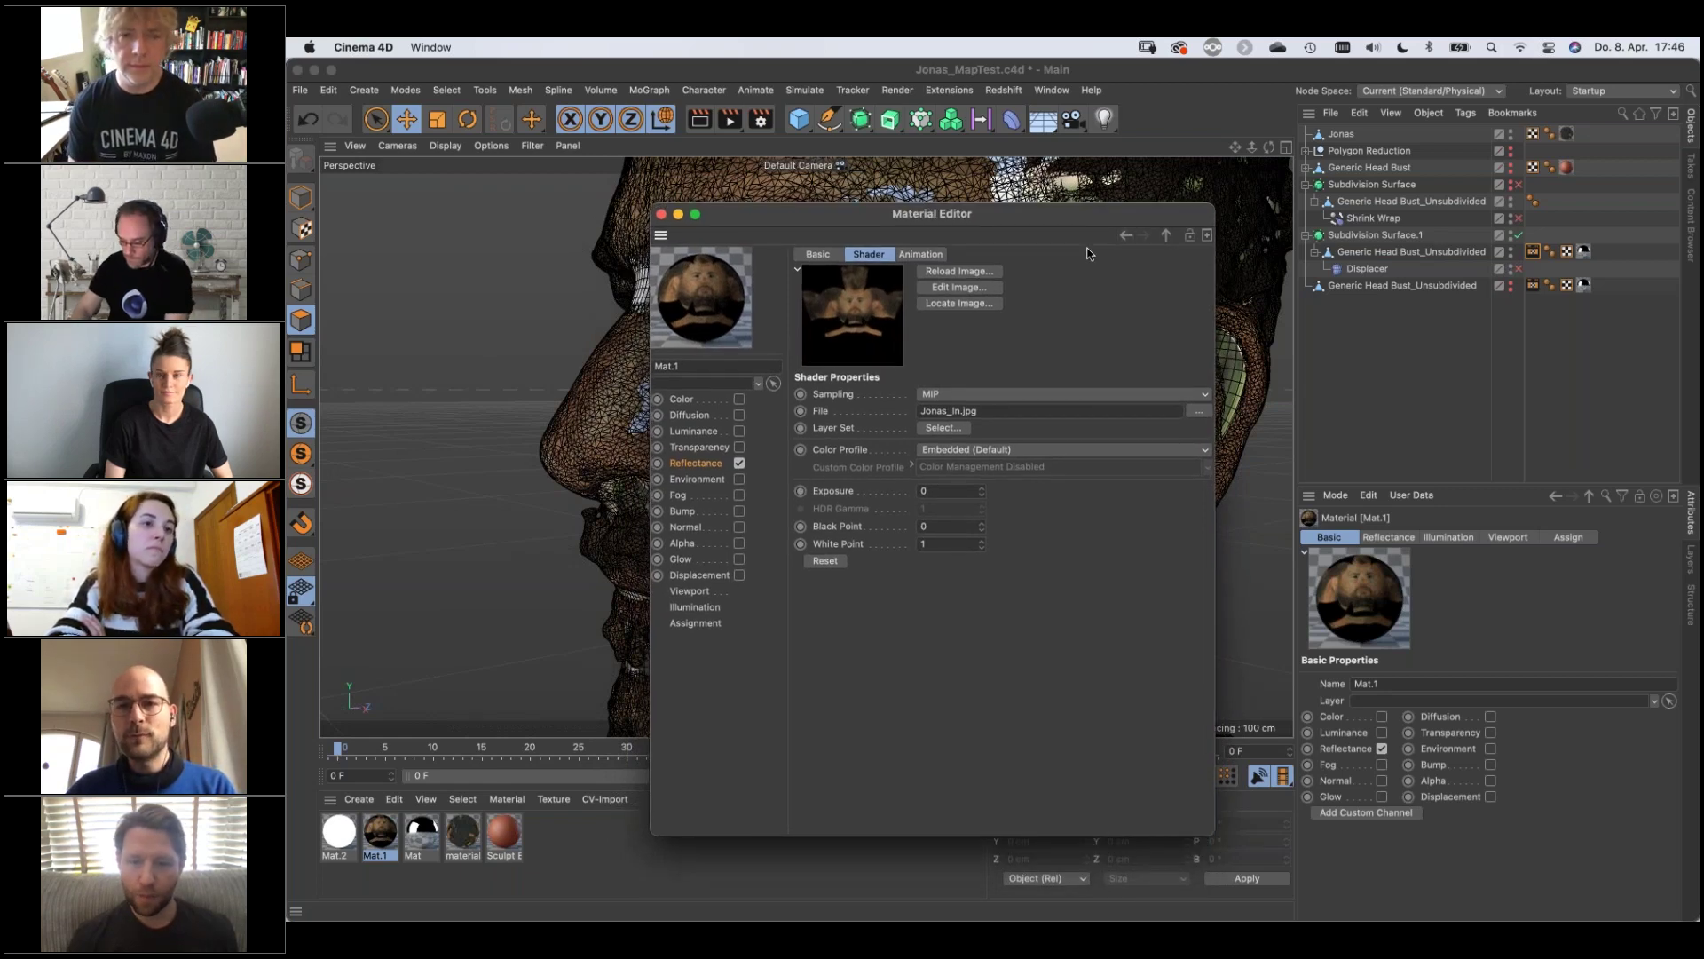
left_click_drag(884, 230, 959, 268)
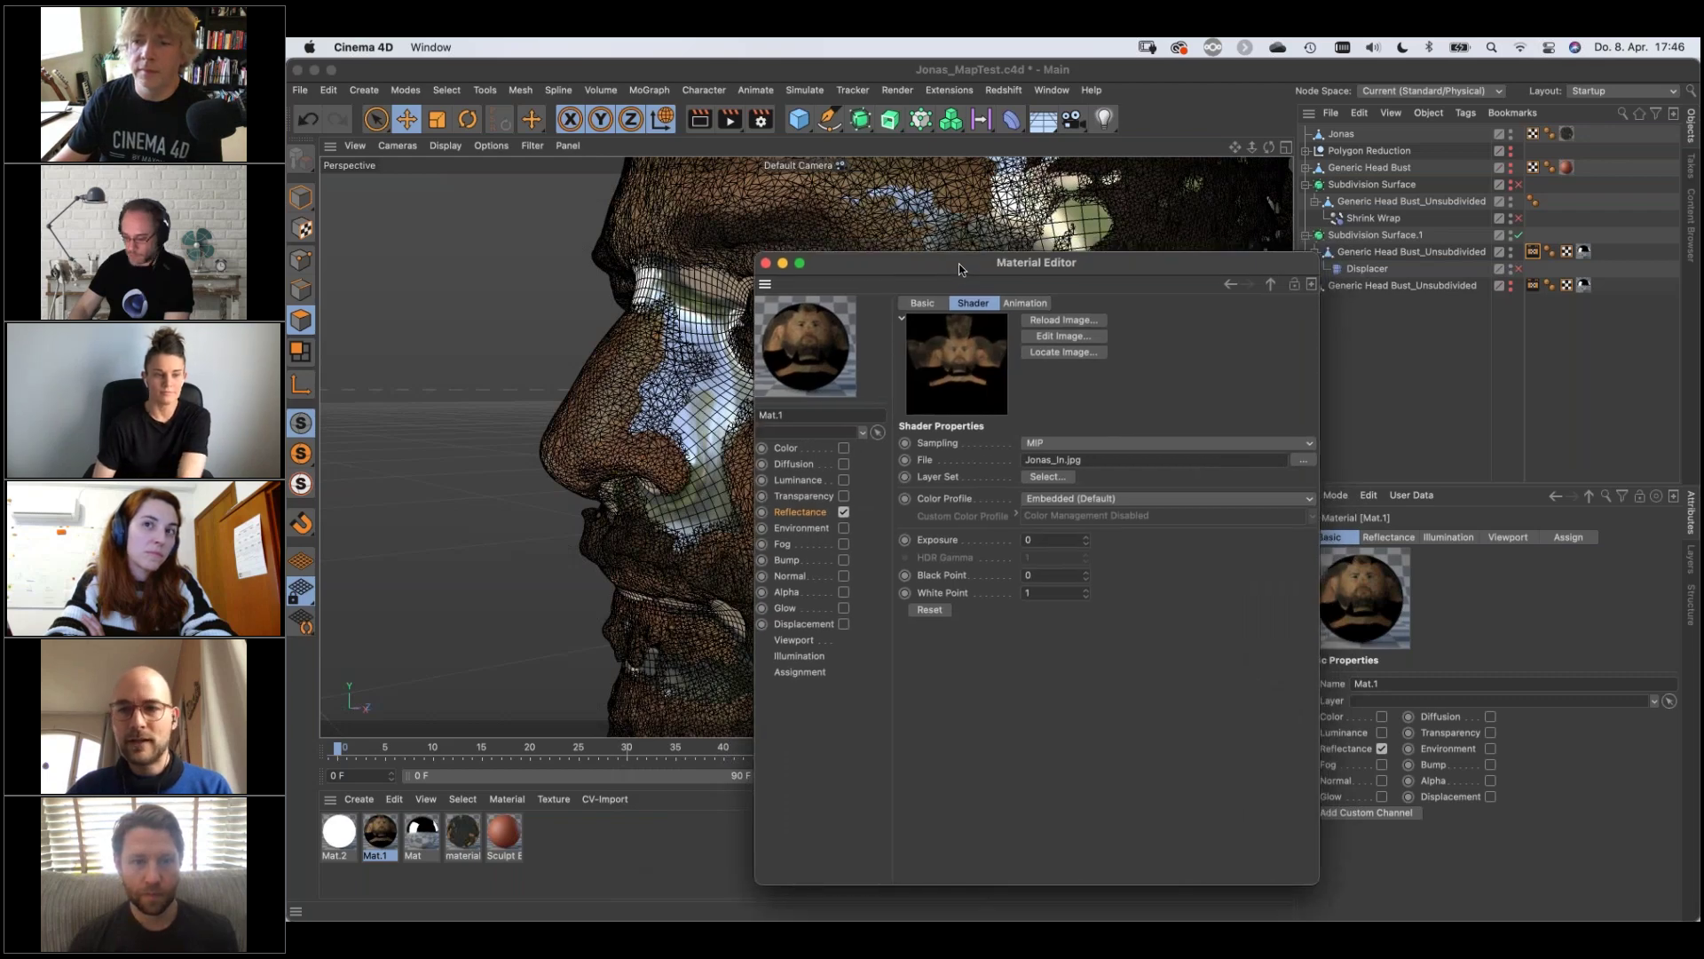
left_click(766, 263)
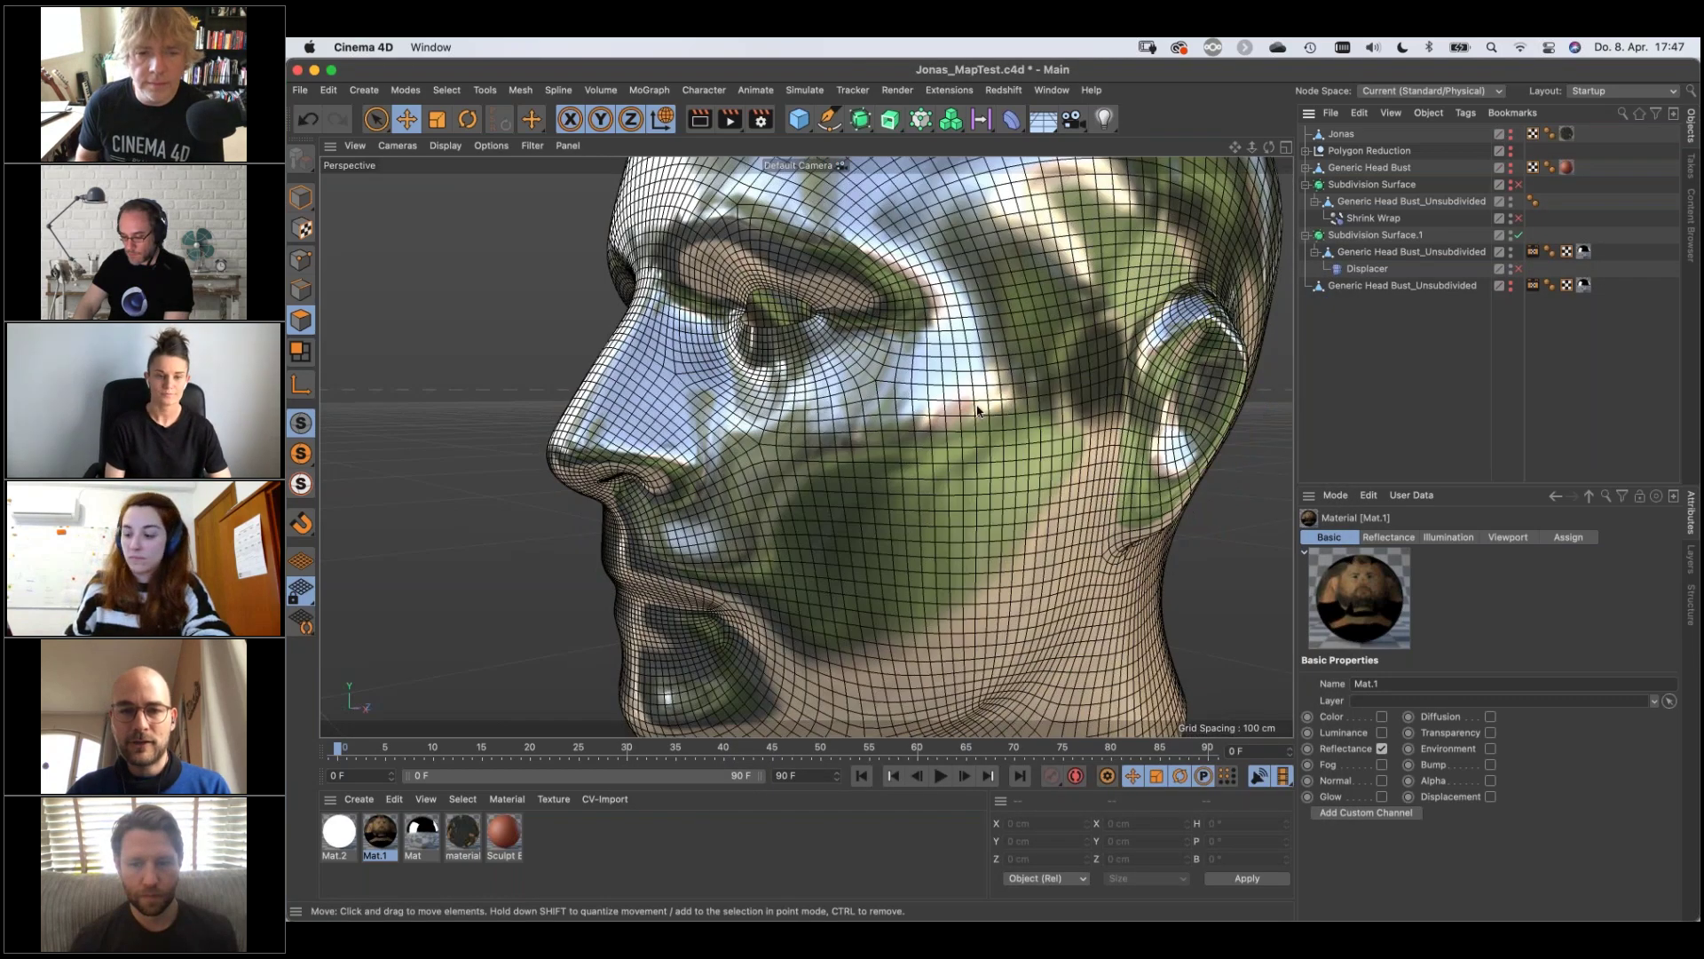
Replace the material on the bust inside Subdivision Surface.1 with Mat.1 and set the viewport display to Gouraud Shading without lines
scroll(966, 412, "down", 6)
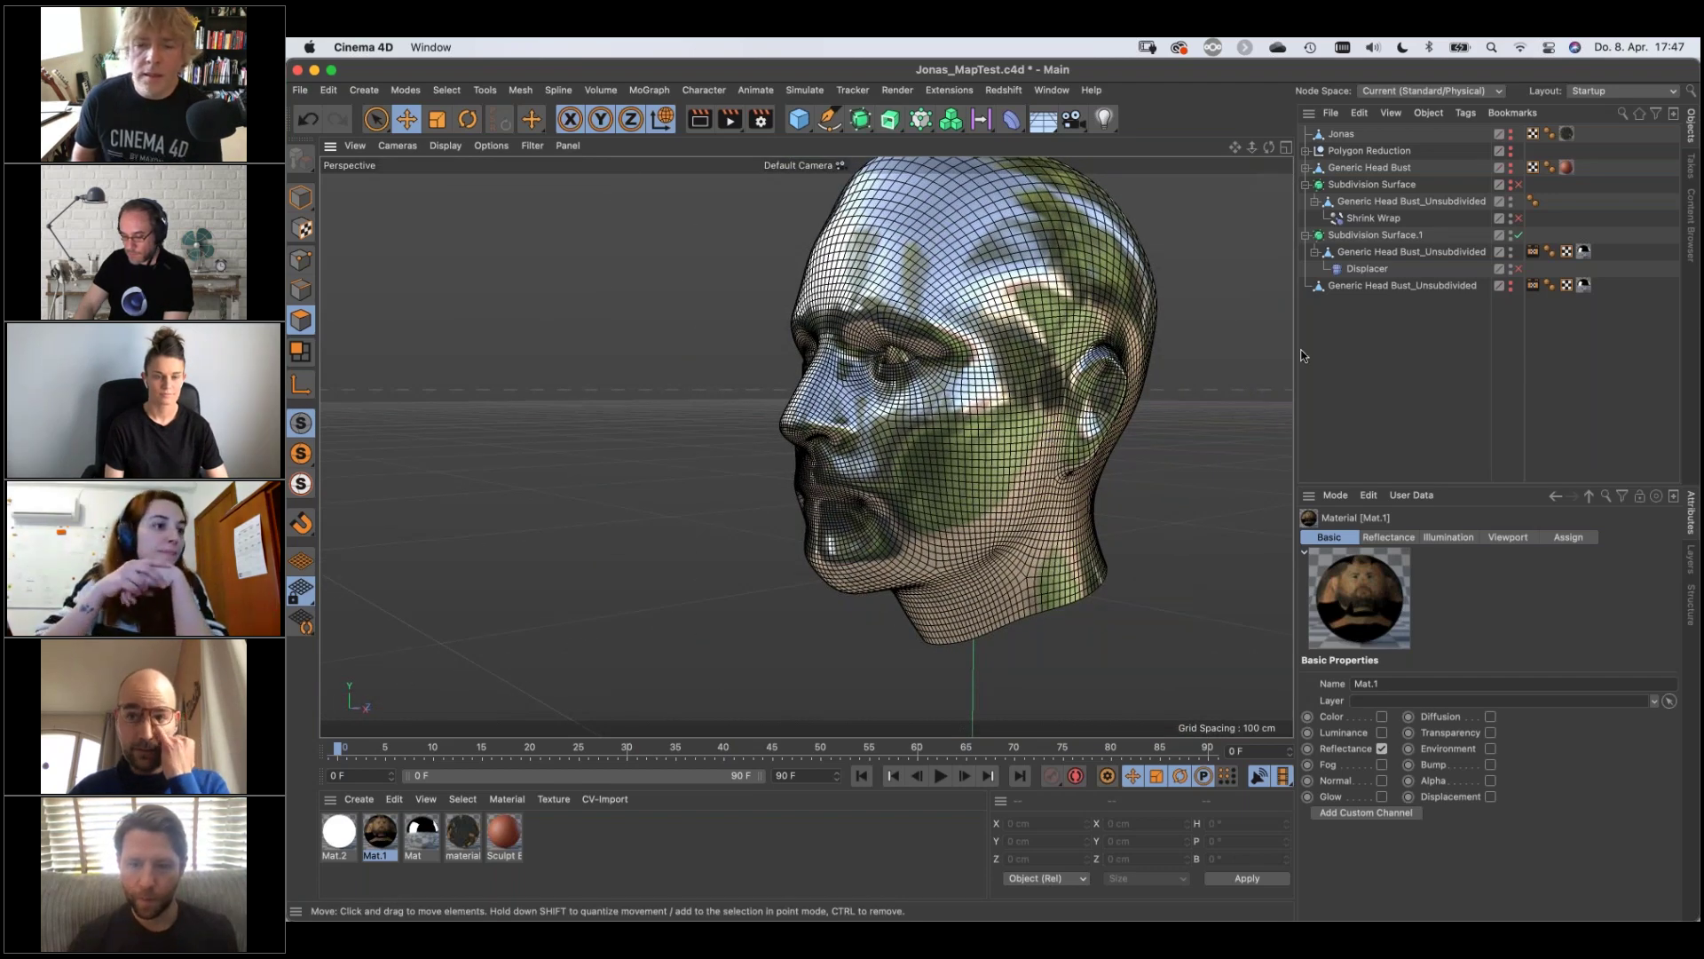
left_click_drag(382, 833, 1587, 254)
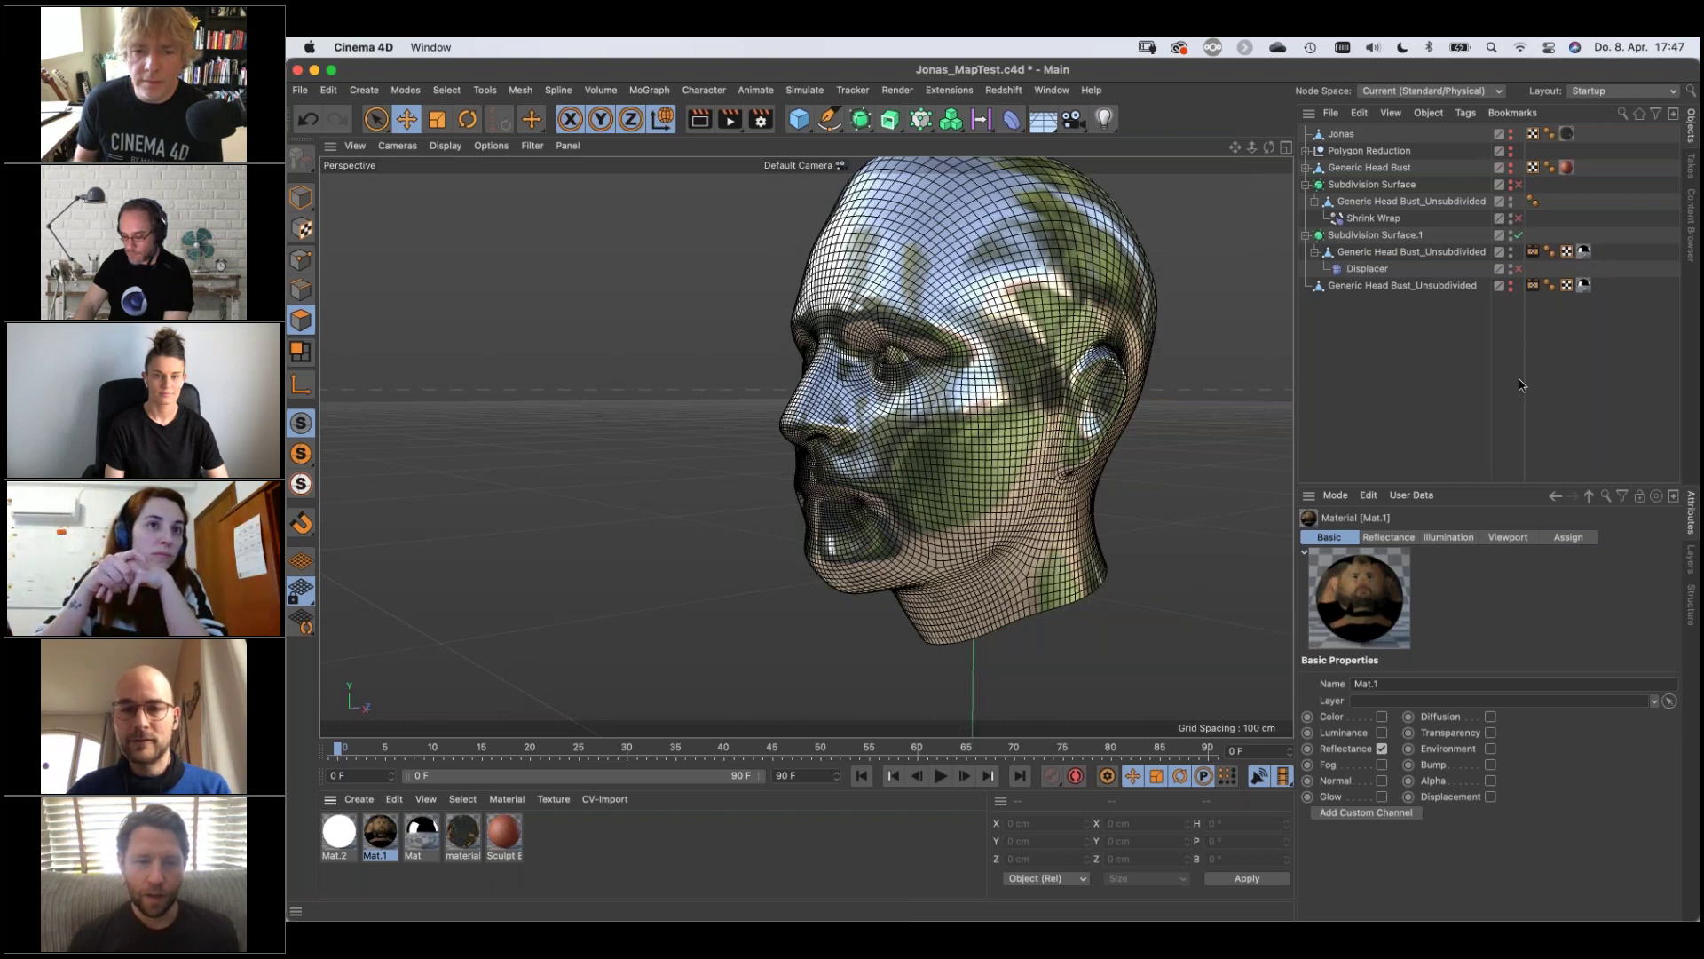
key("n")
key("a")
middle_click_drag(885, 436, 749, 462, "alt")
mouse_move(833, 451)
left_mouse_down("alt")
mouse_move(714, 435)
mouse_move(1198, 435)
mouse_move(774, 451)
left_mouse_up("alt")
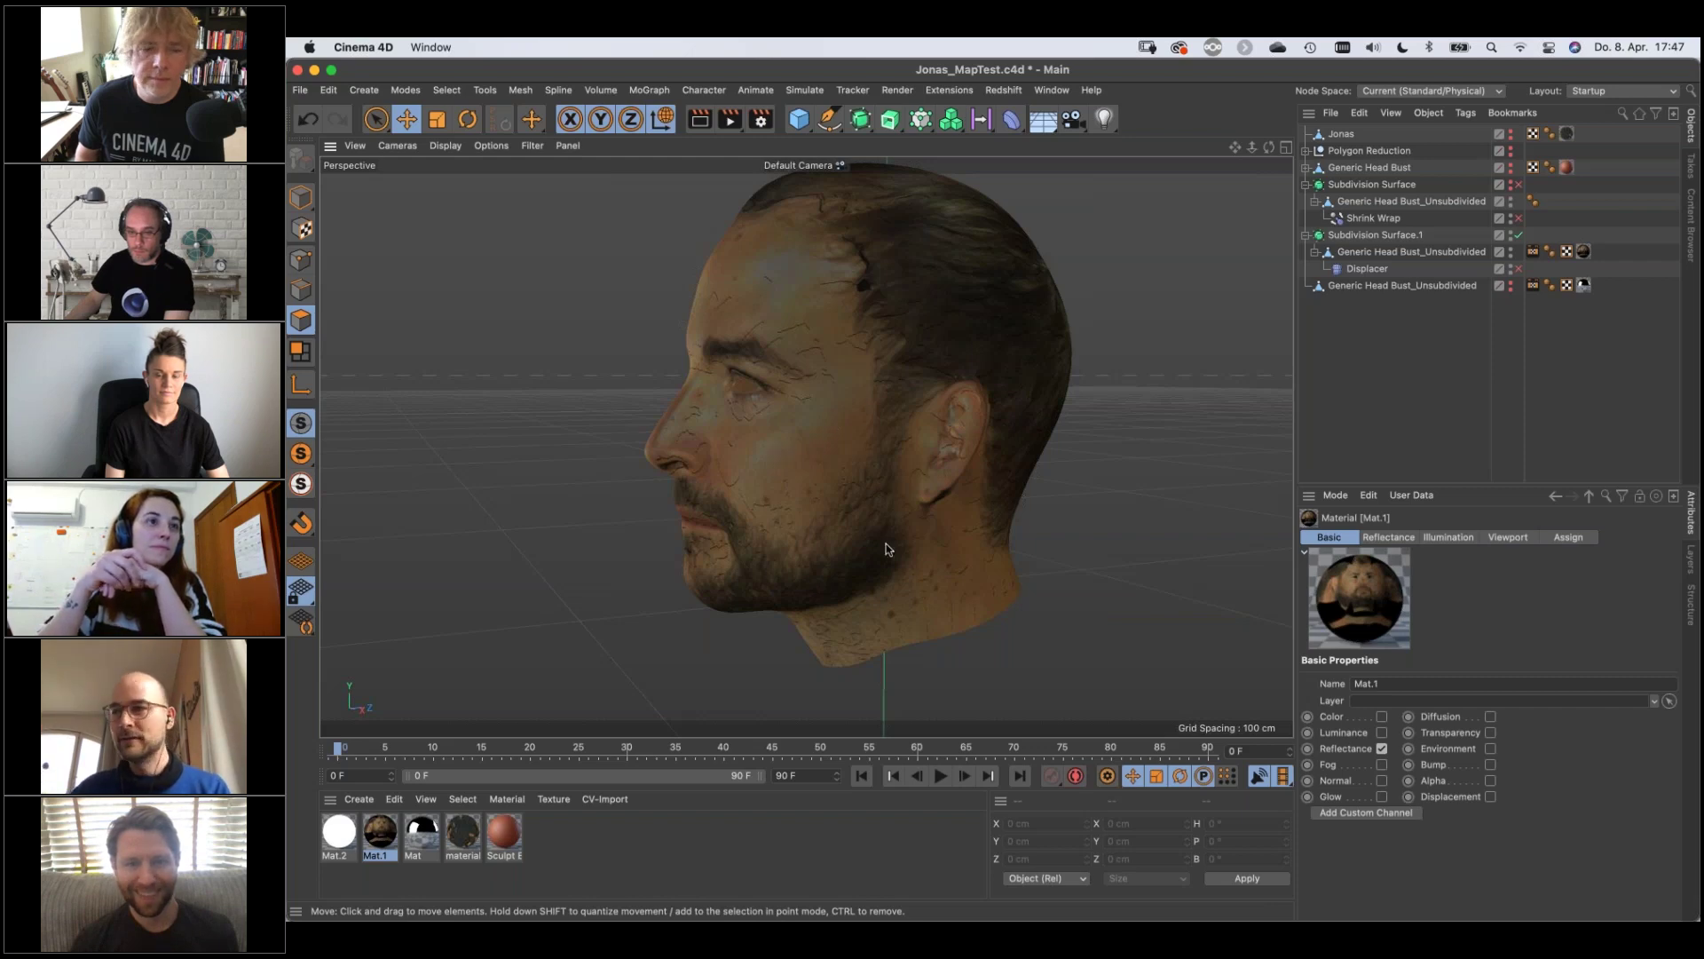
scroll(780, 466, "down", 3)
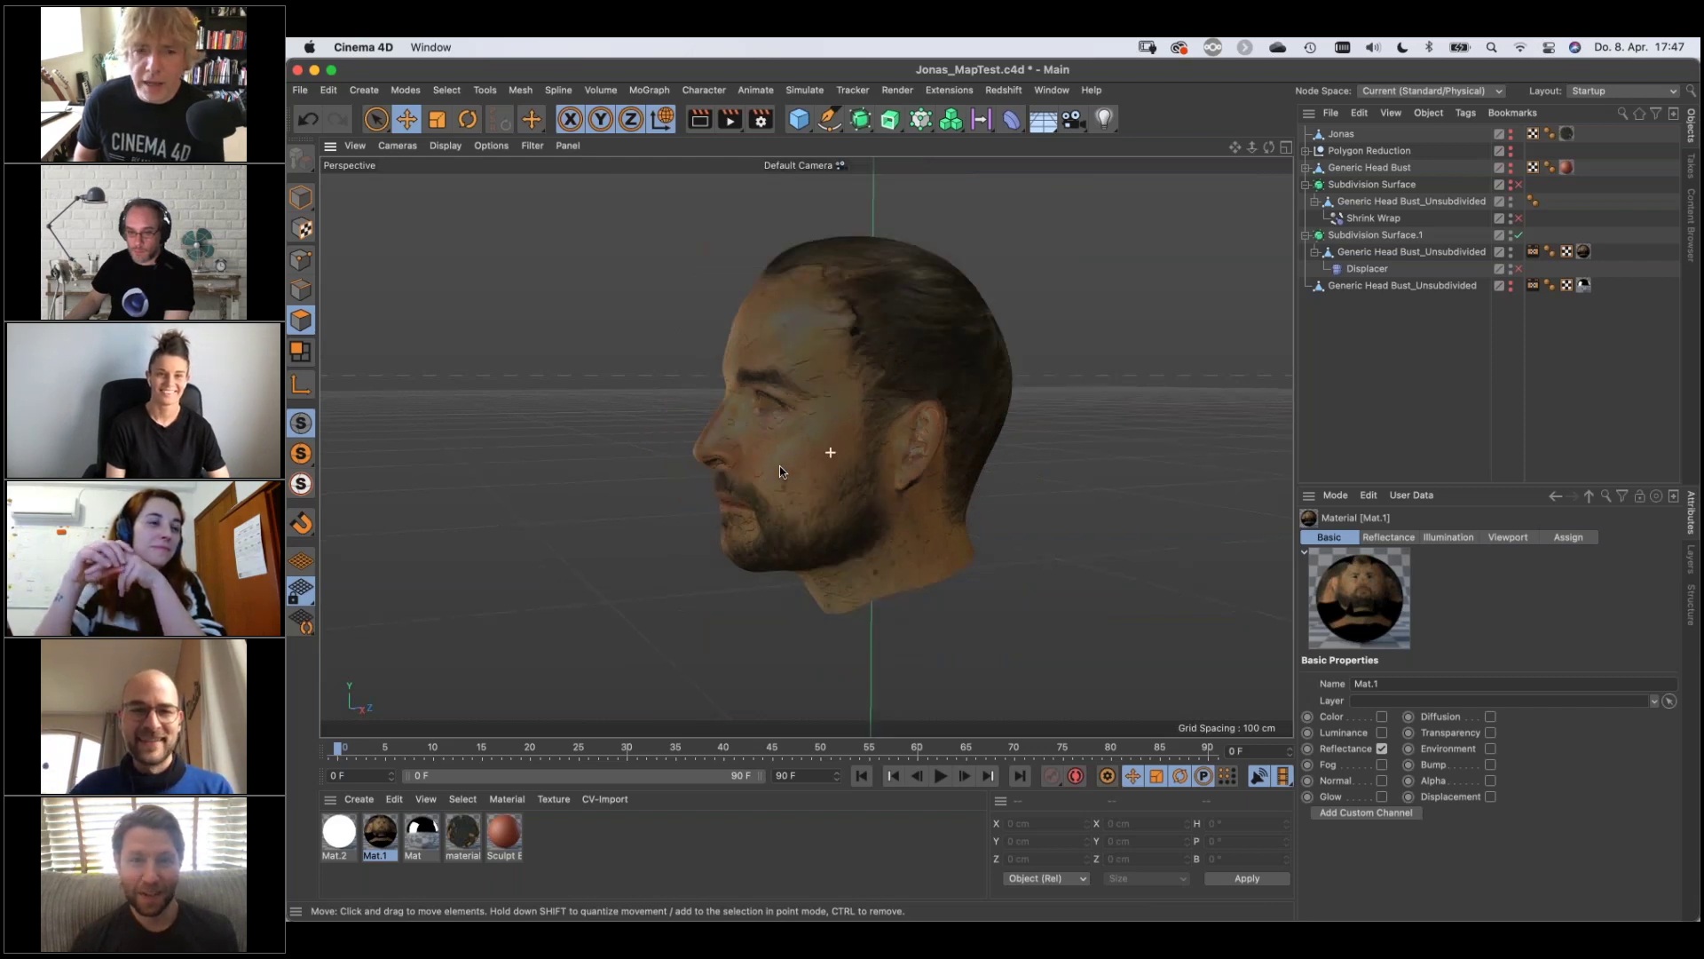
left_click_drag(779, 466, 869, 510, "alt")
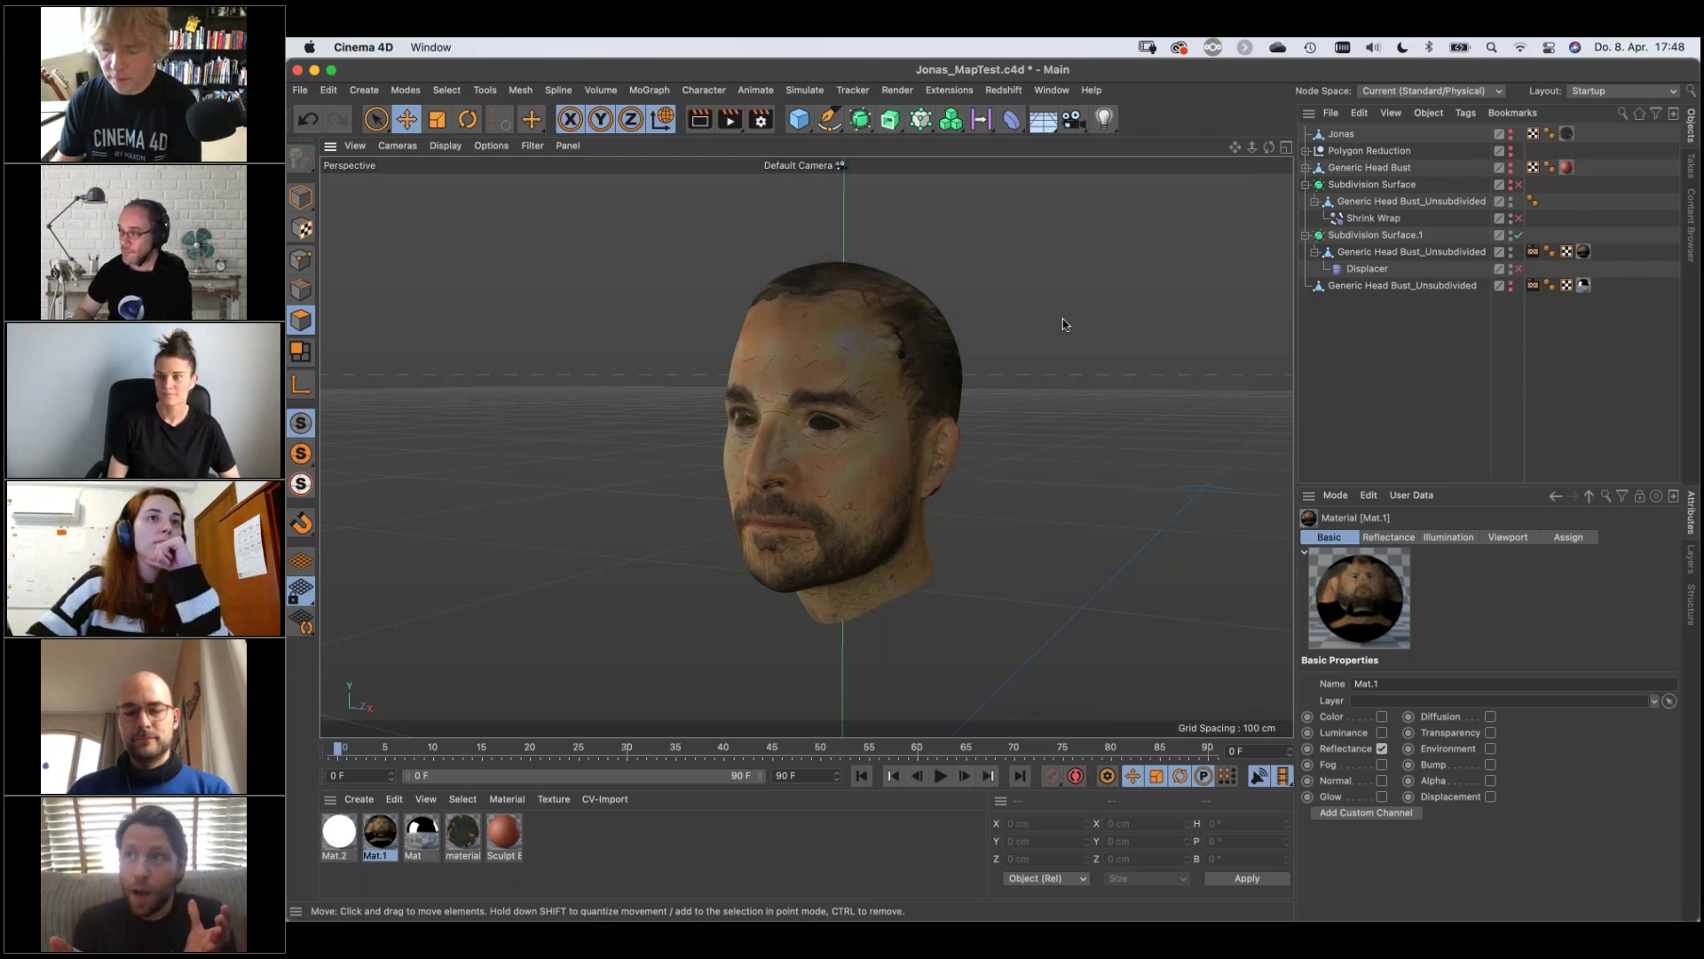
Create a new project, load the Generic Head Bust from the Sculpting Base presets, and frame it in the viewport
key("super+n")
left_click(1690, 224)
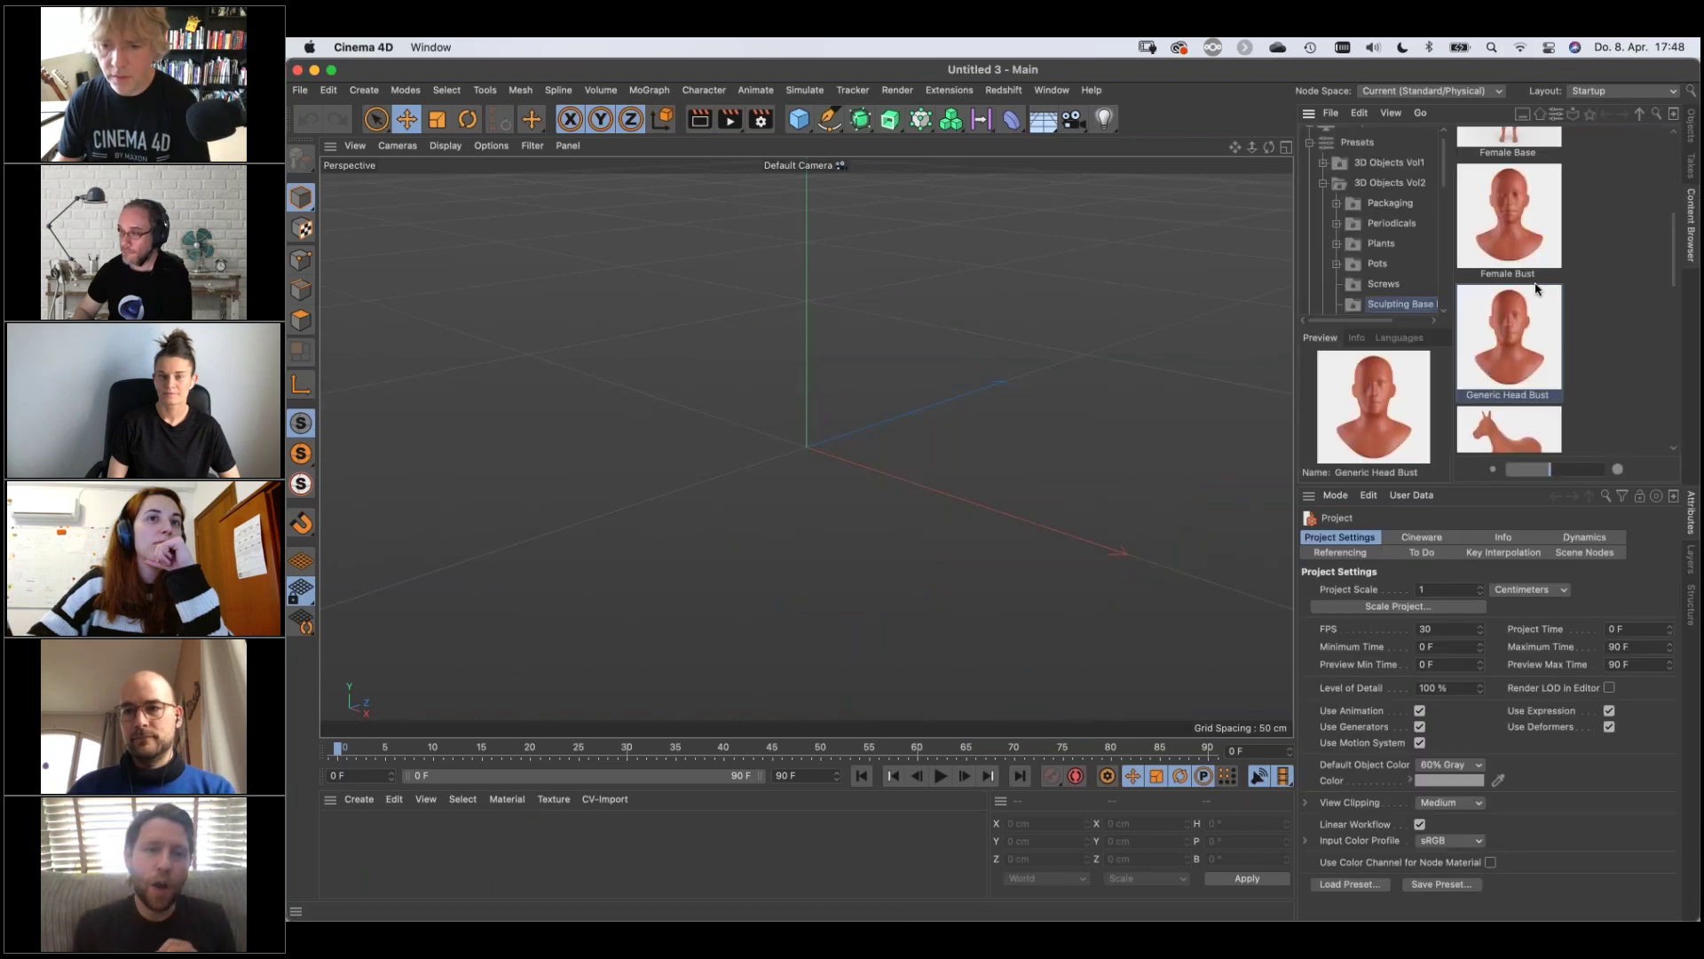
double_click(1517, 342)
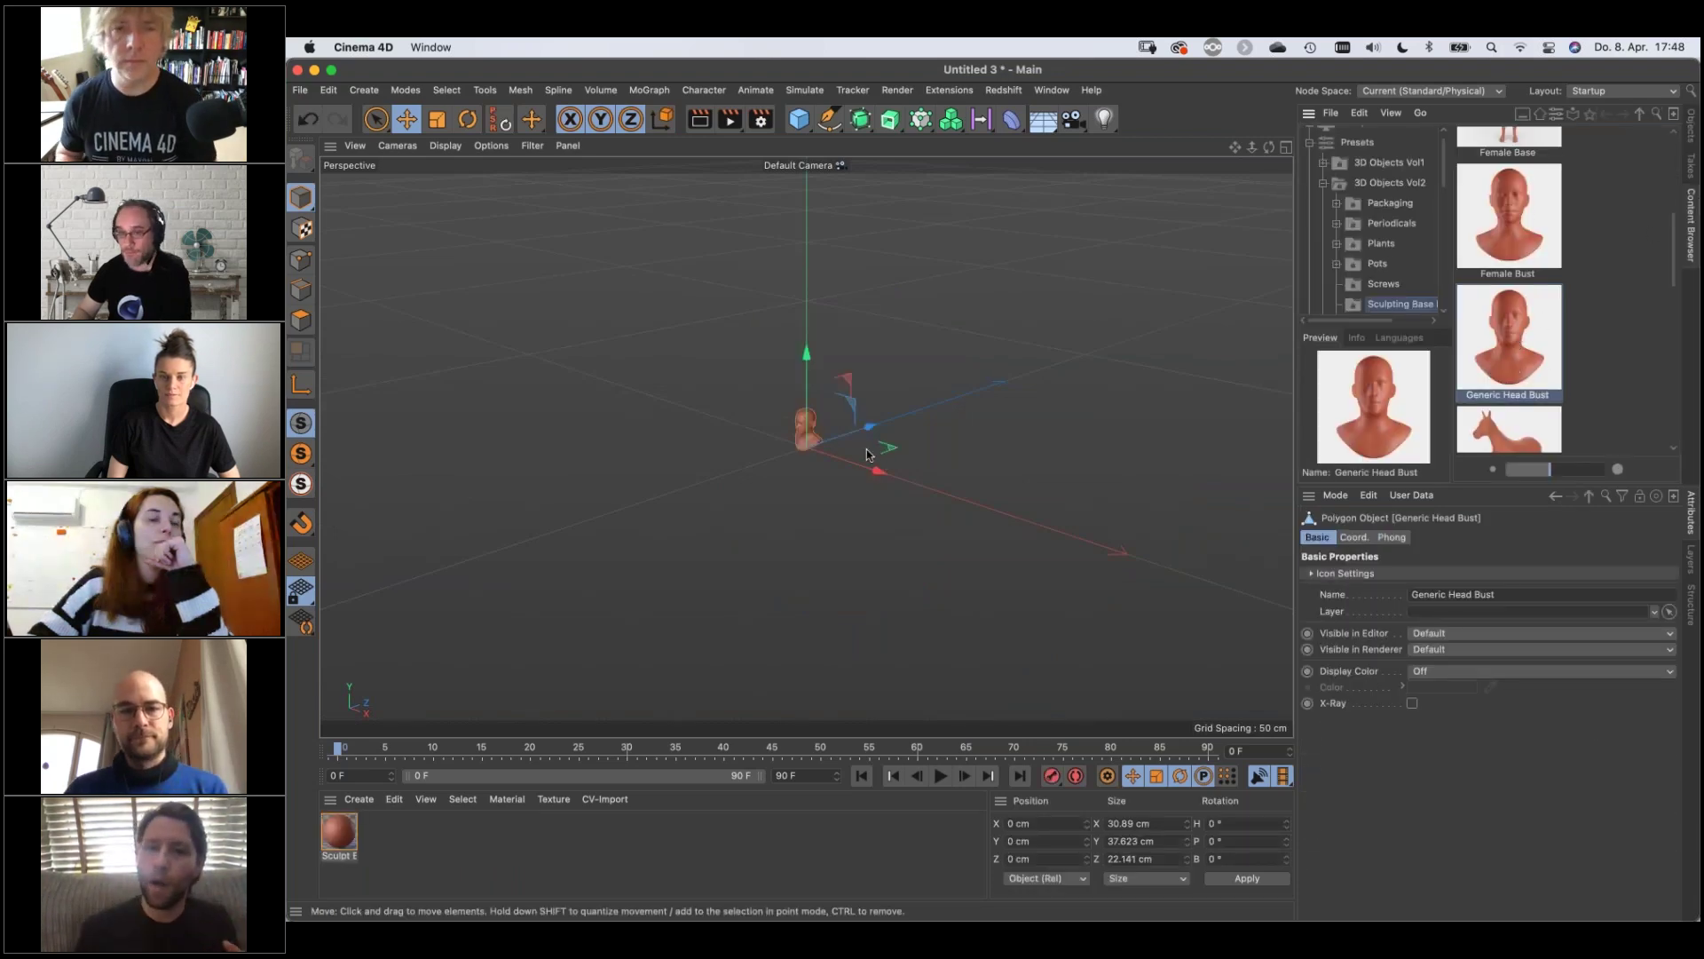
key("h")
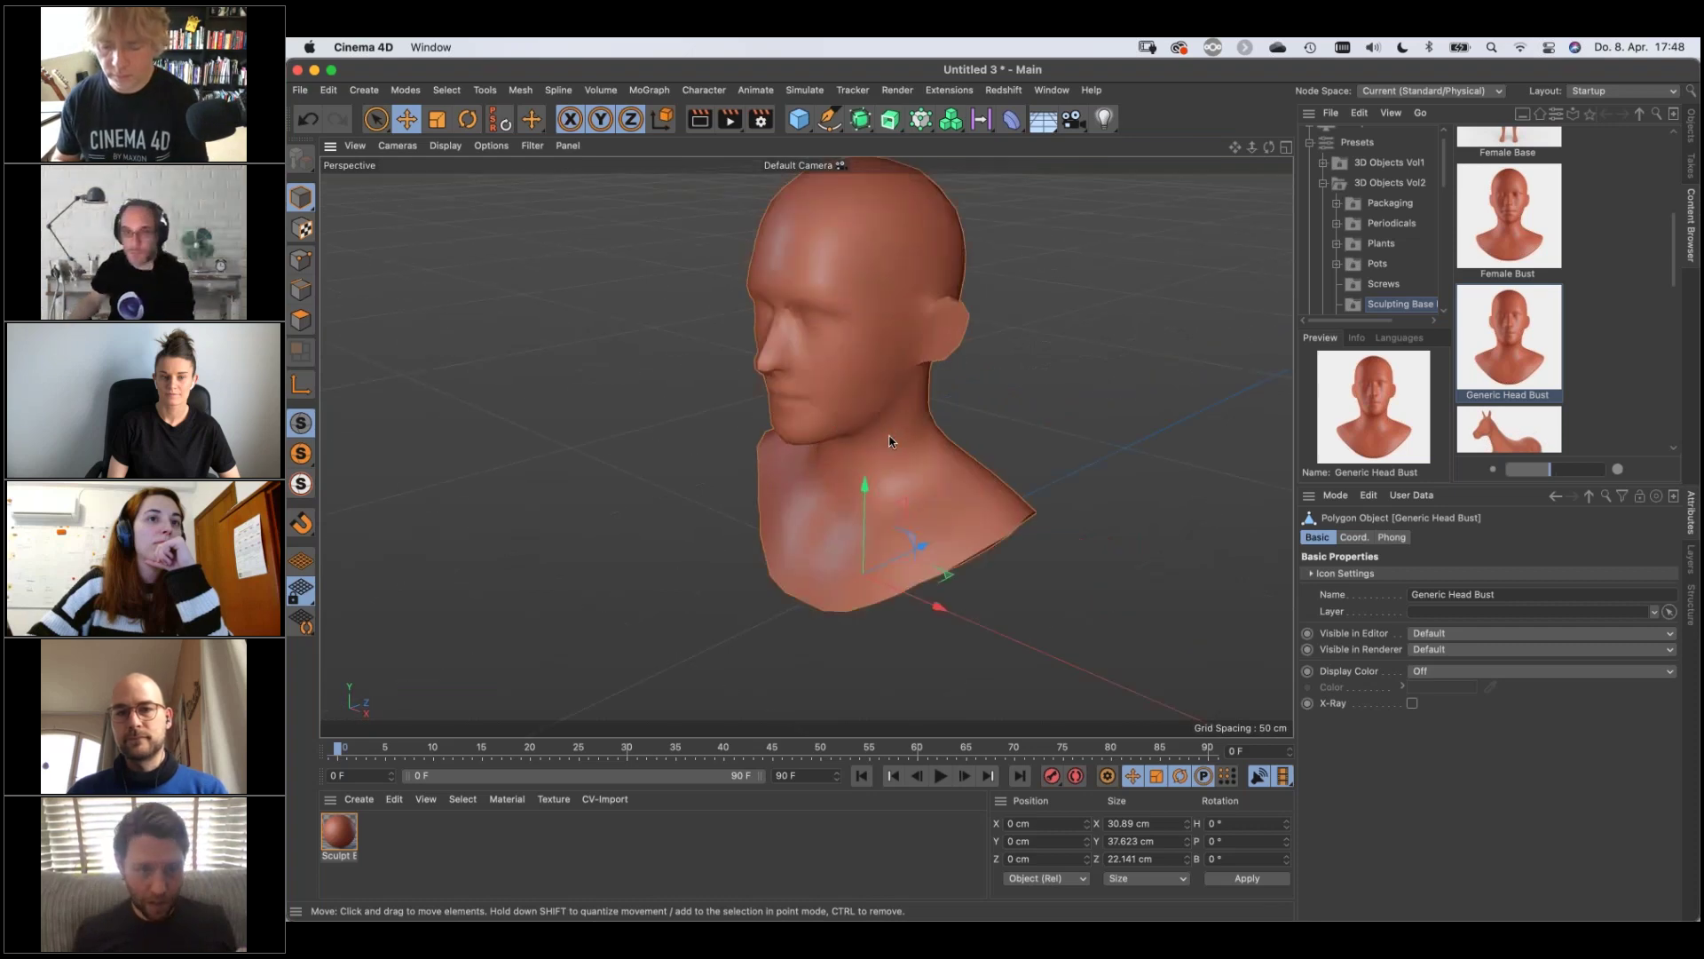
left_click_drag(891, 442, 775, 453, "alt")
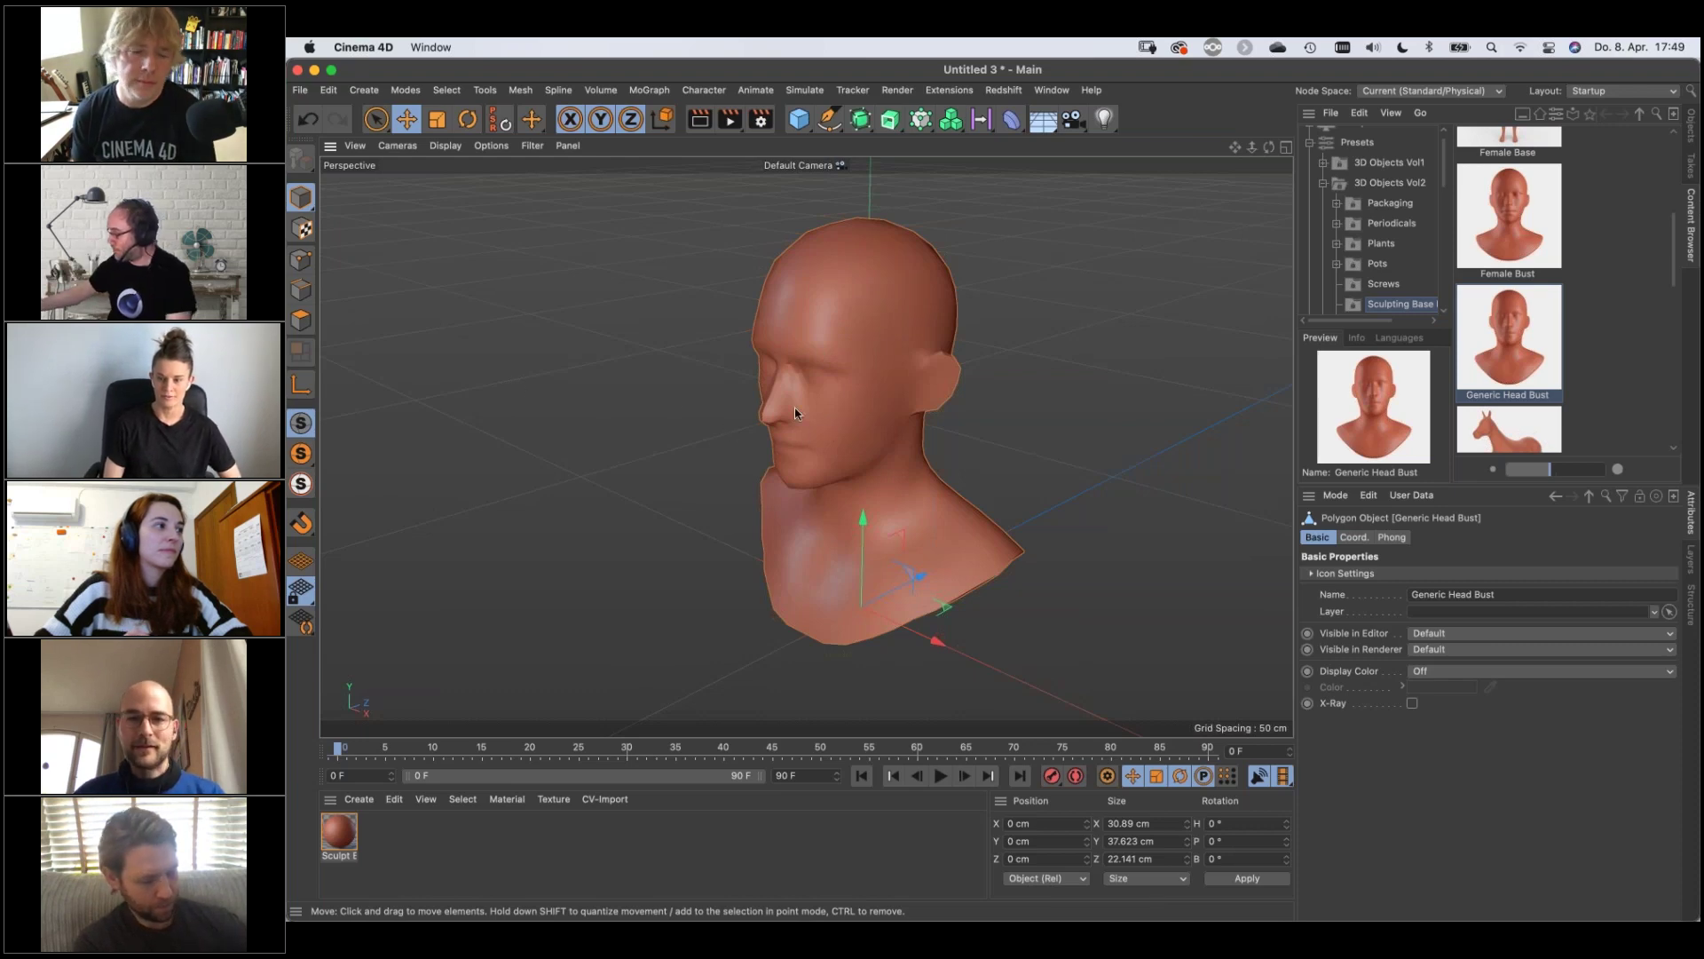
left_click_drag(751, 400, 857, 408, "alt")
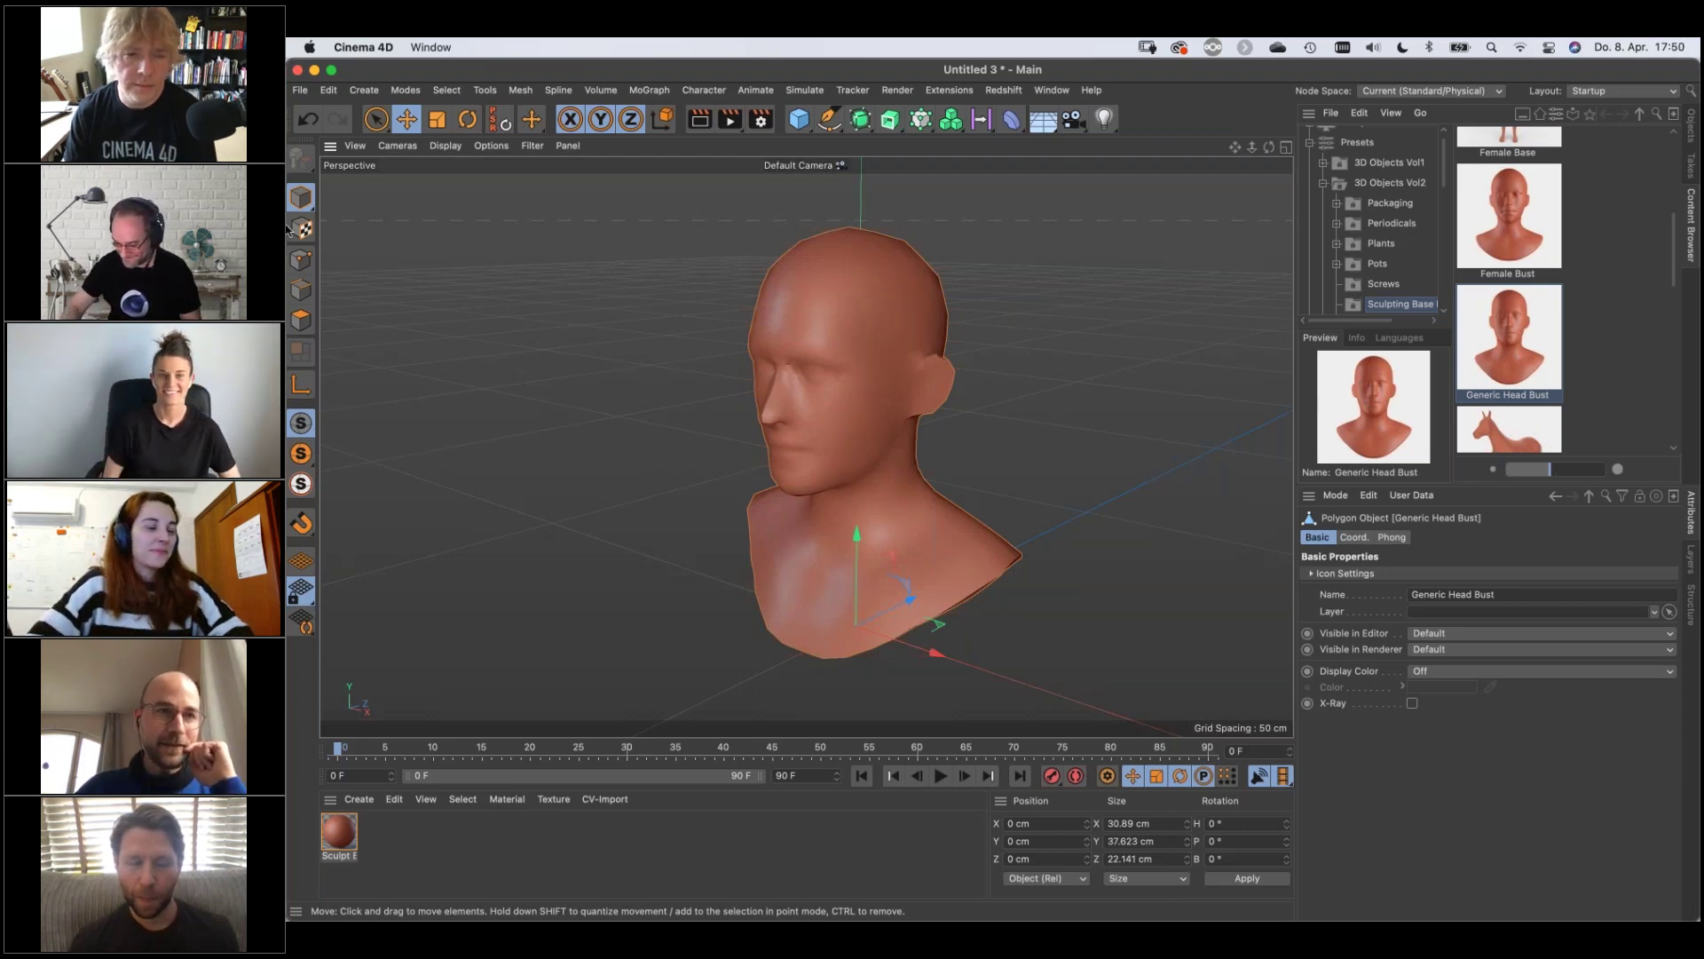
Examine the Input Devices settings in the Preferences, including the touch support option, and close the Preferences
left_click(329, 90)
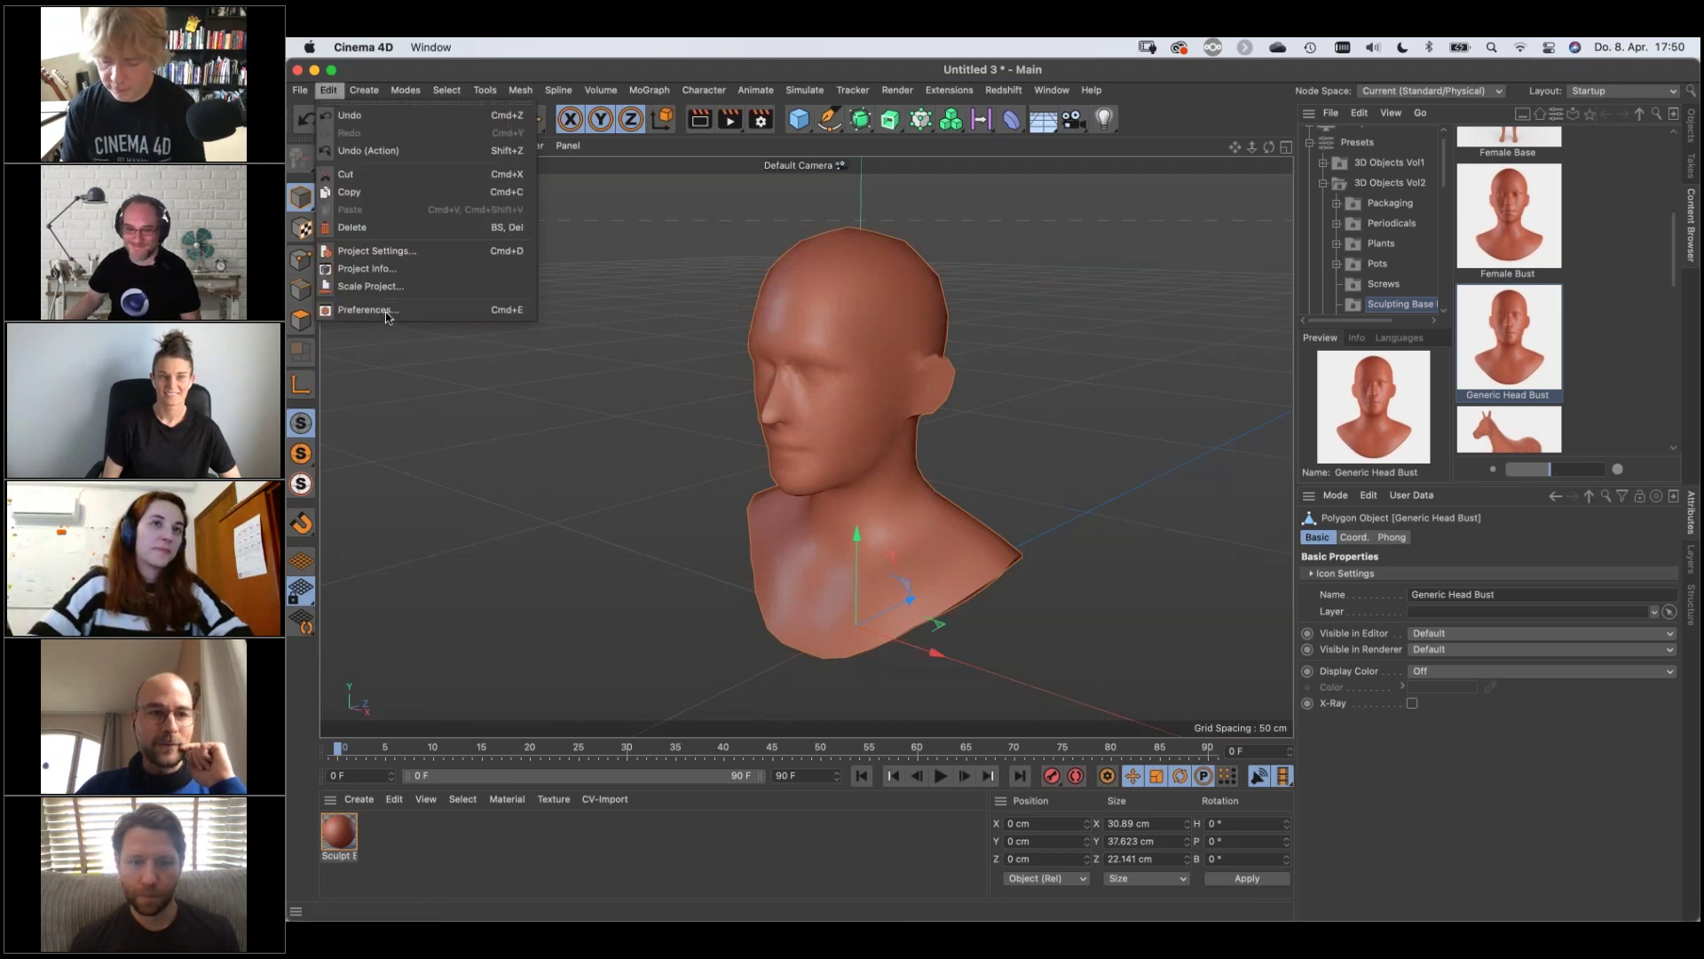
left_click(404, 319)
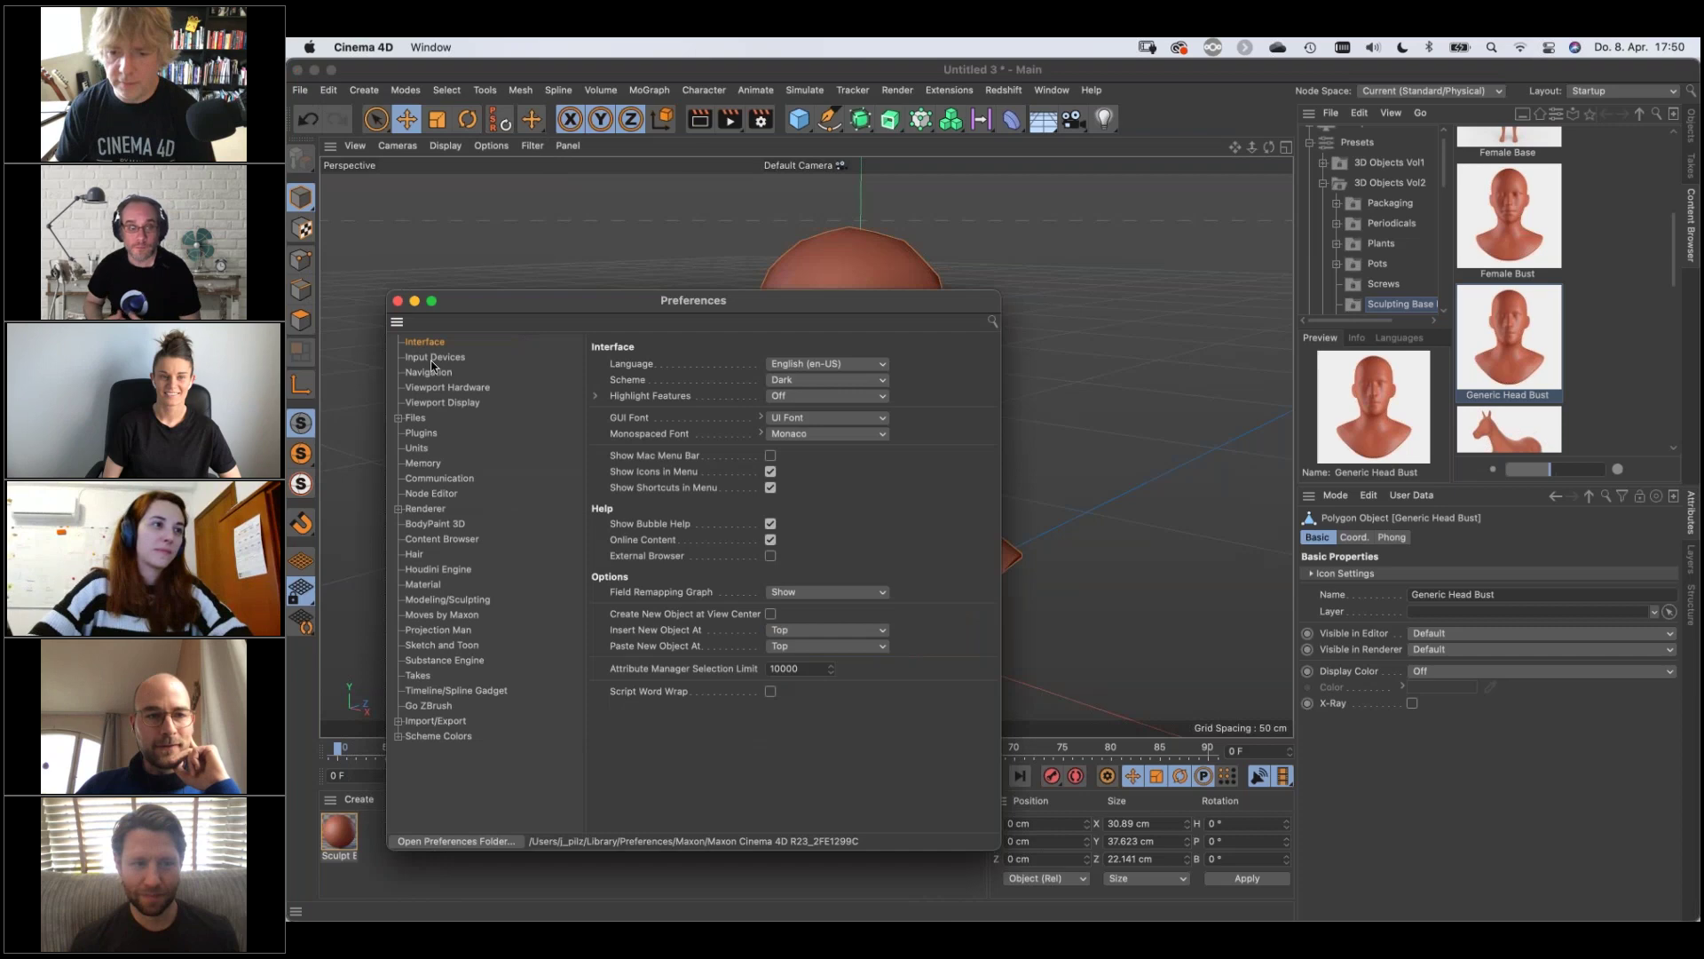
left_click(433, 358)
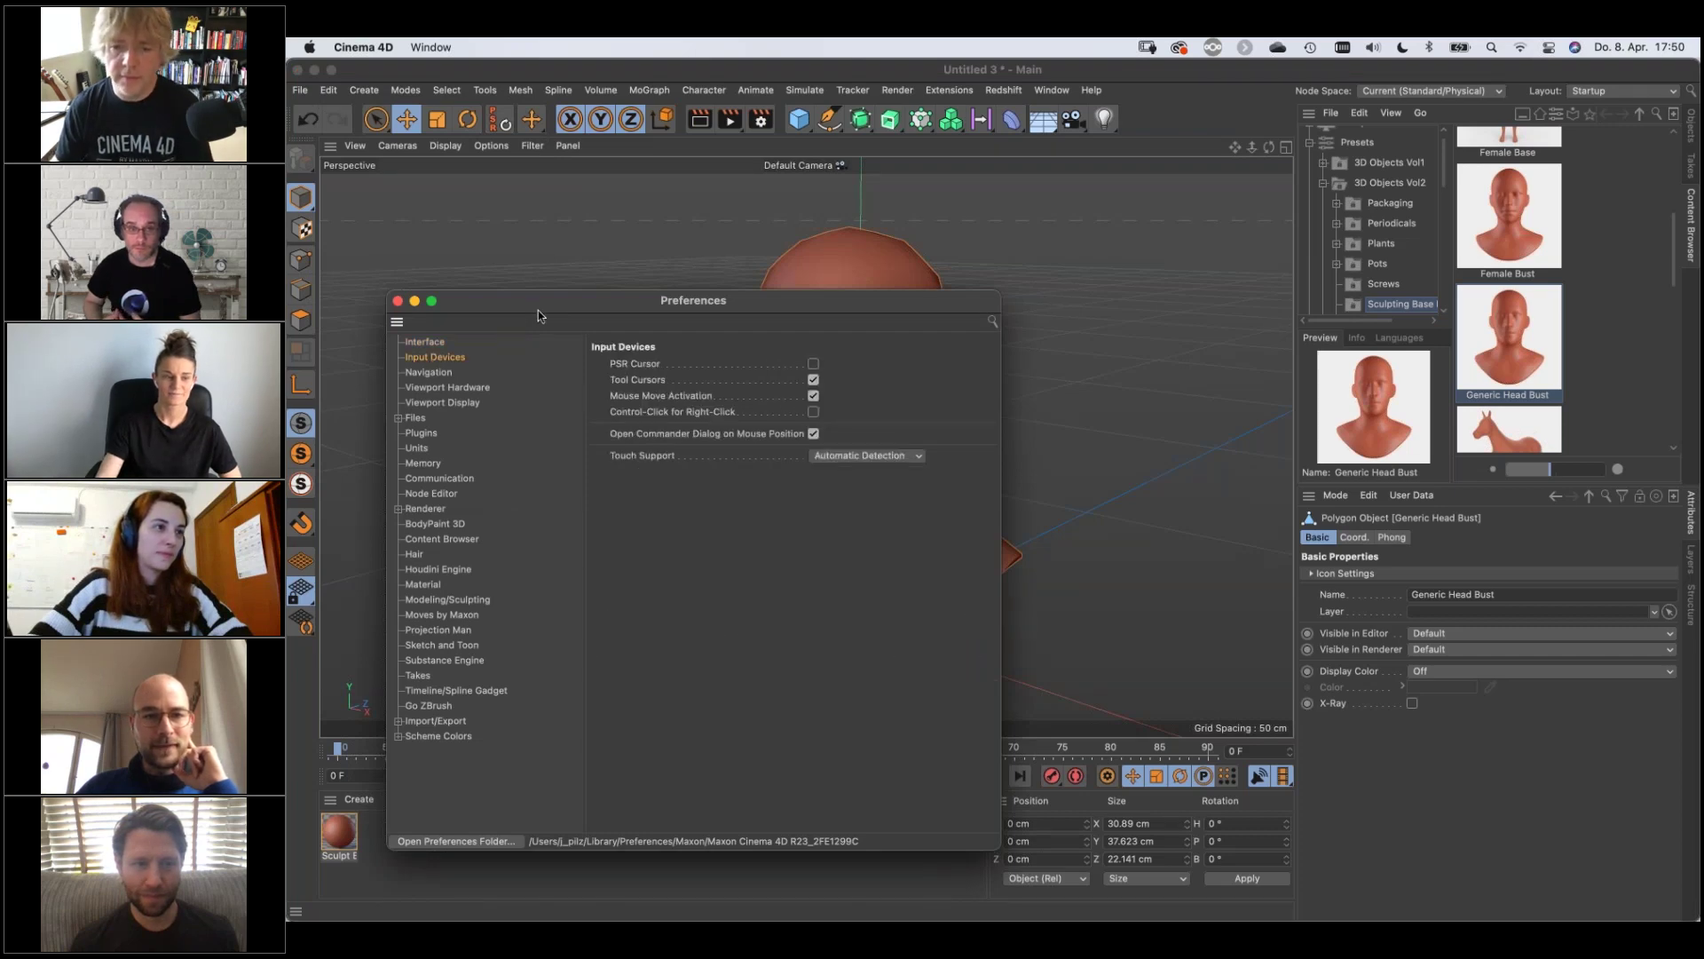
left_click_drag(538, 302, 519, 174)
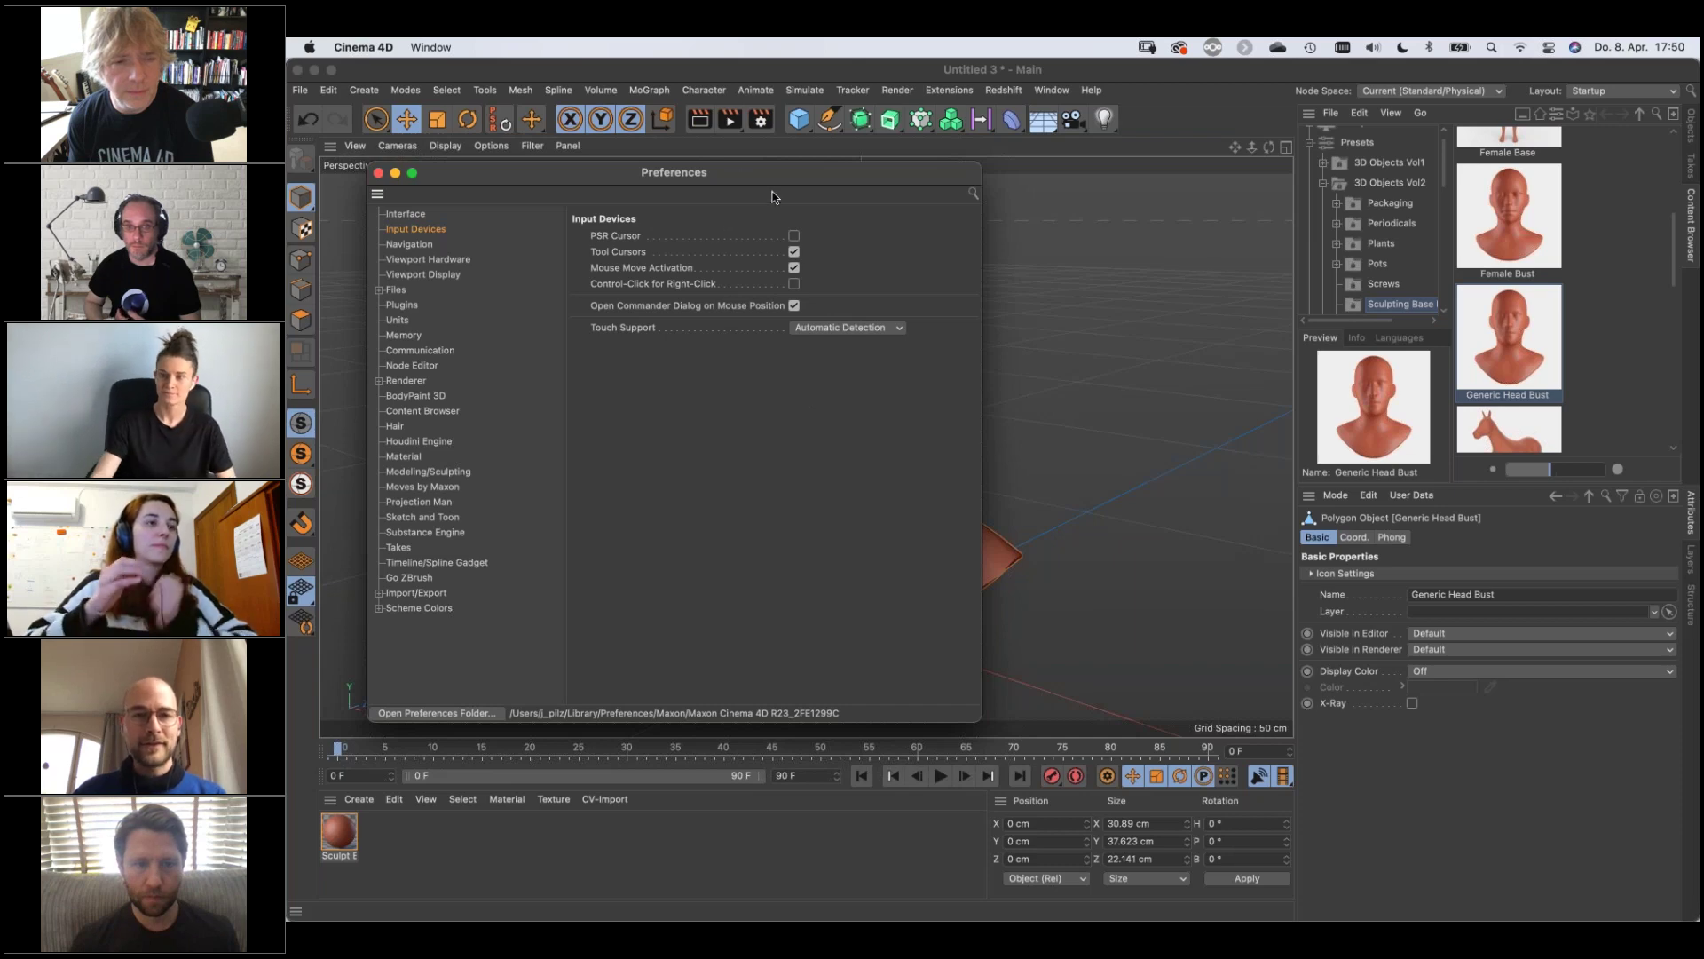
left_click_drag(774, 196, 824, 224)
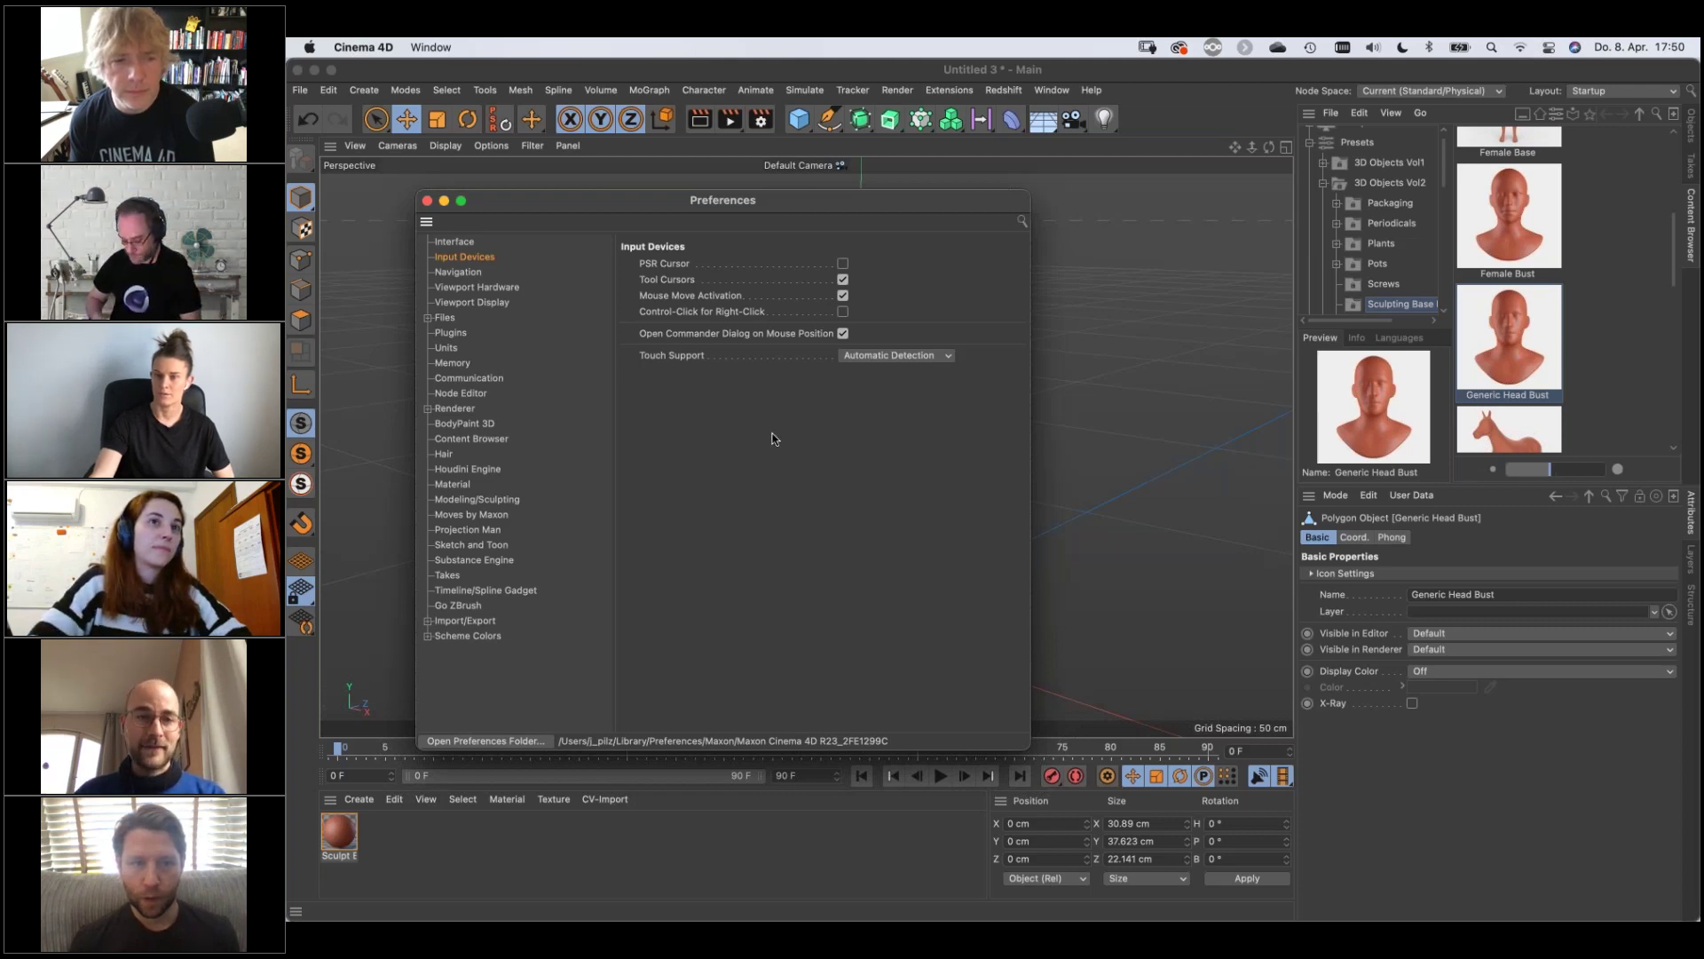
left_click(427, 202)
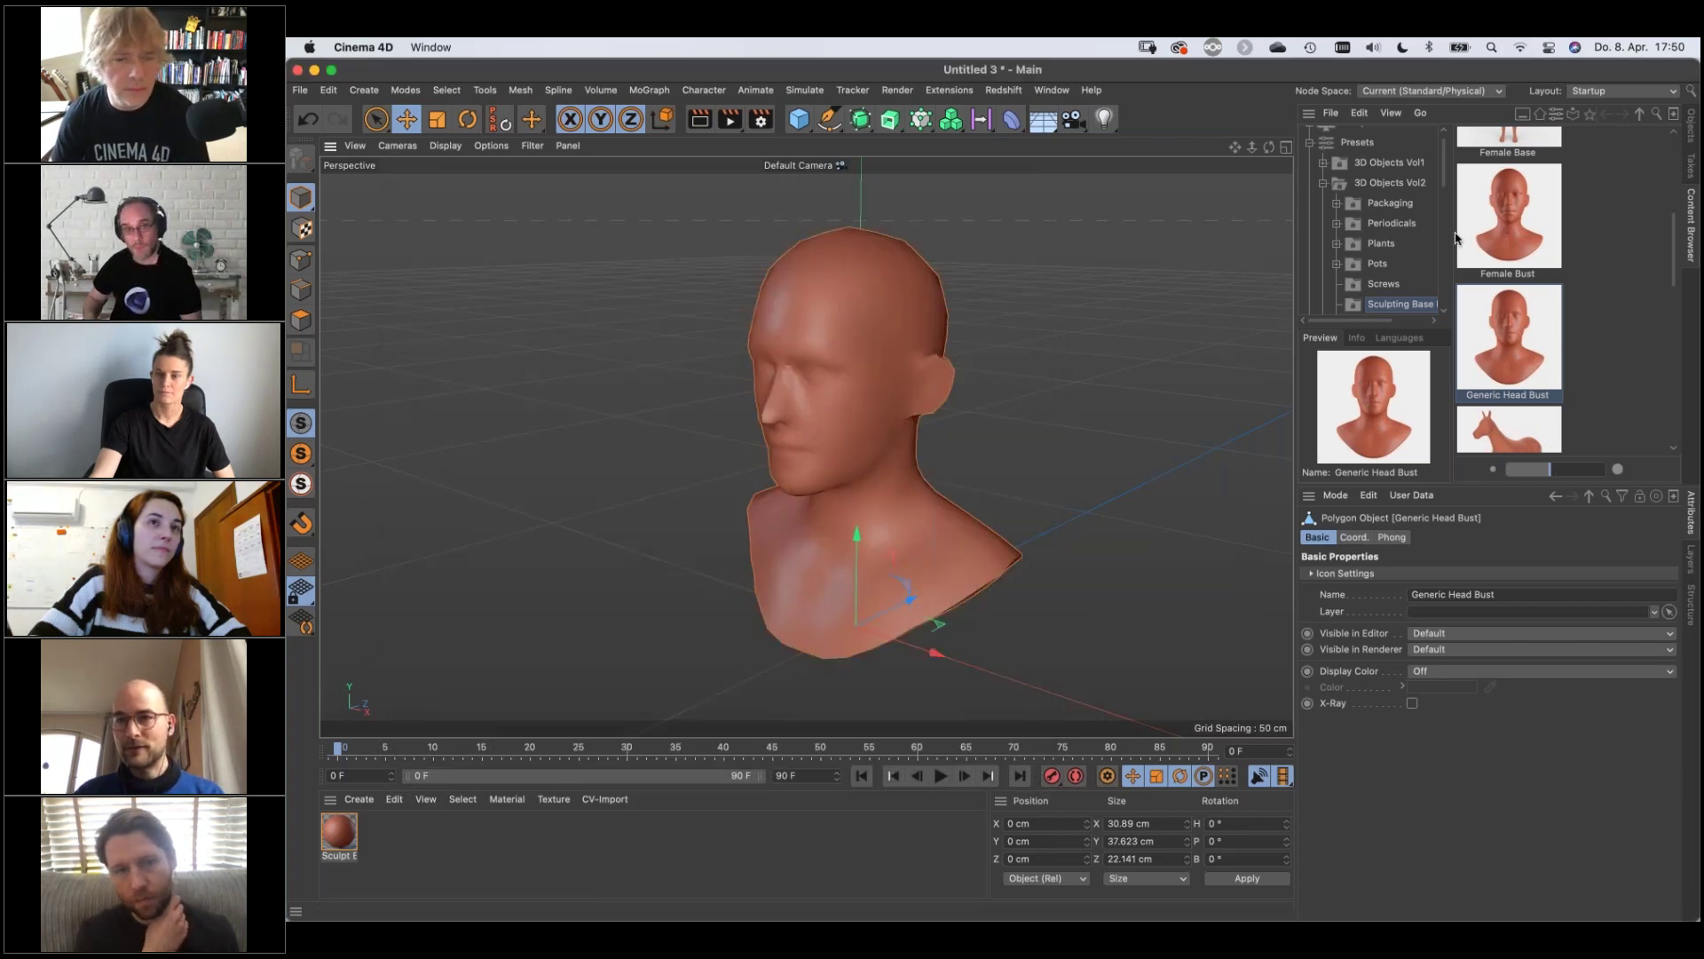
Switch to the Sculpt layout and subdivide the Generic Head Bust three times for sculpting
left_click(1609, 92)
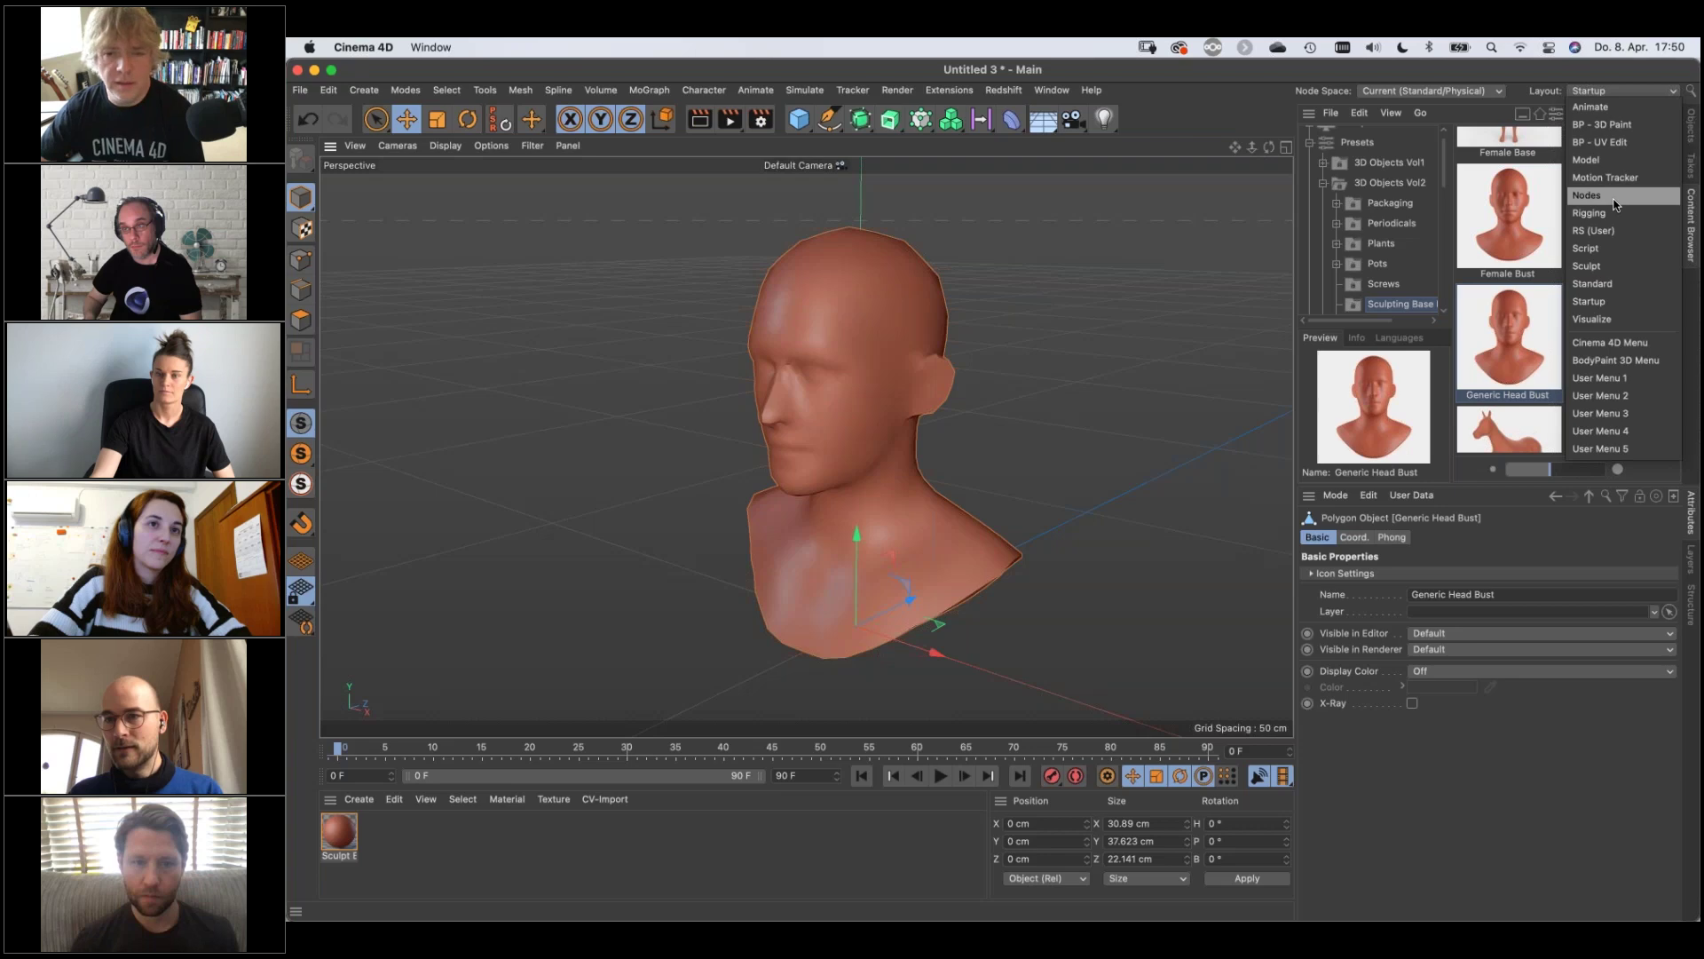
left_click(1612, 271)
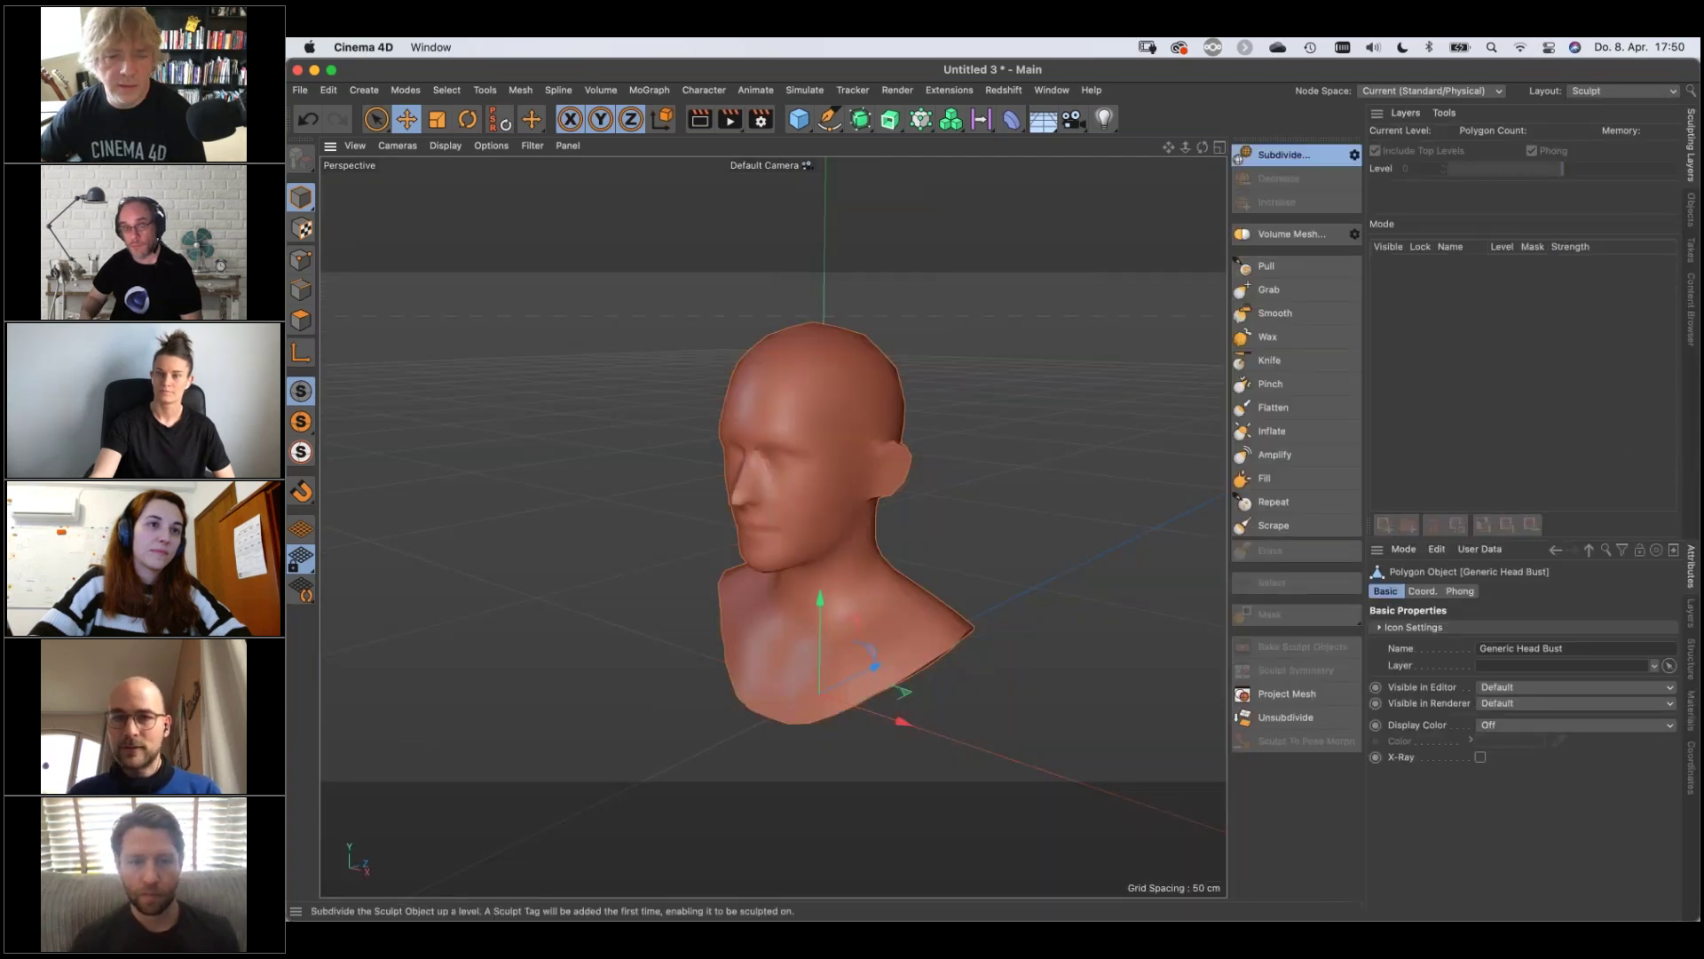
left_click(1239, 160)
left_click(1238, 160)
left_click(1238, 160)
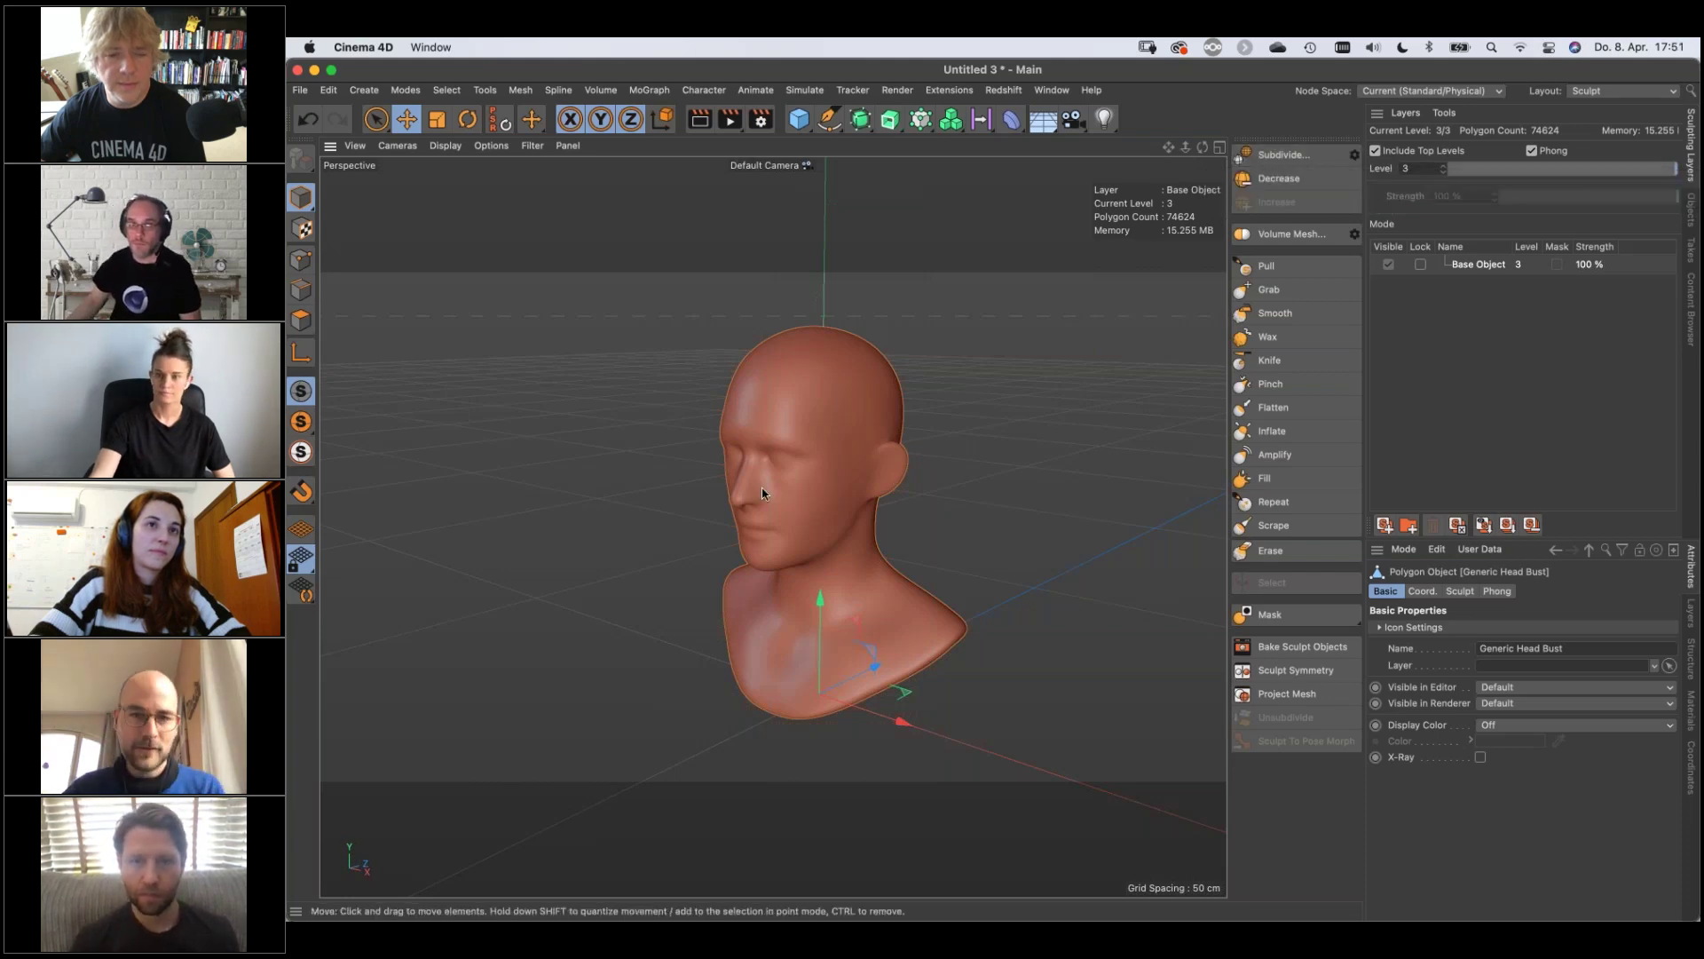
left_click_drag(829, 485, 905, 480, "alt")
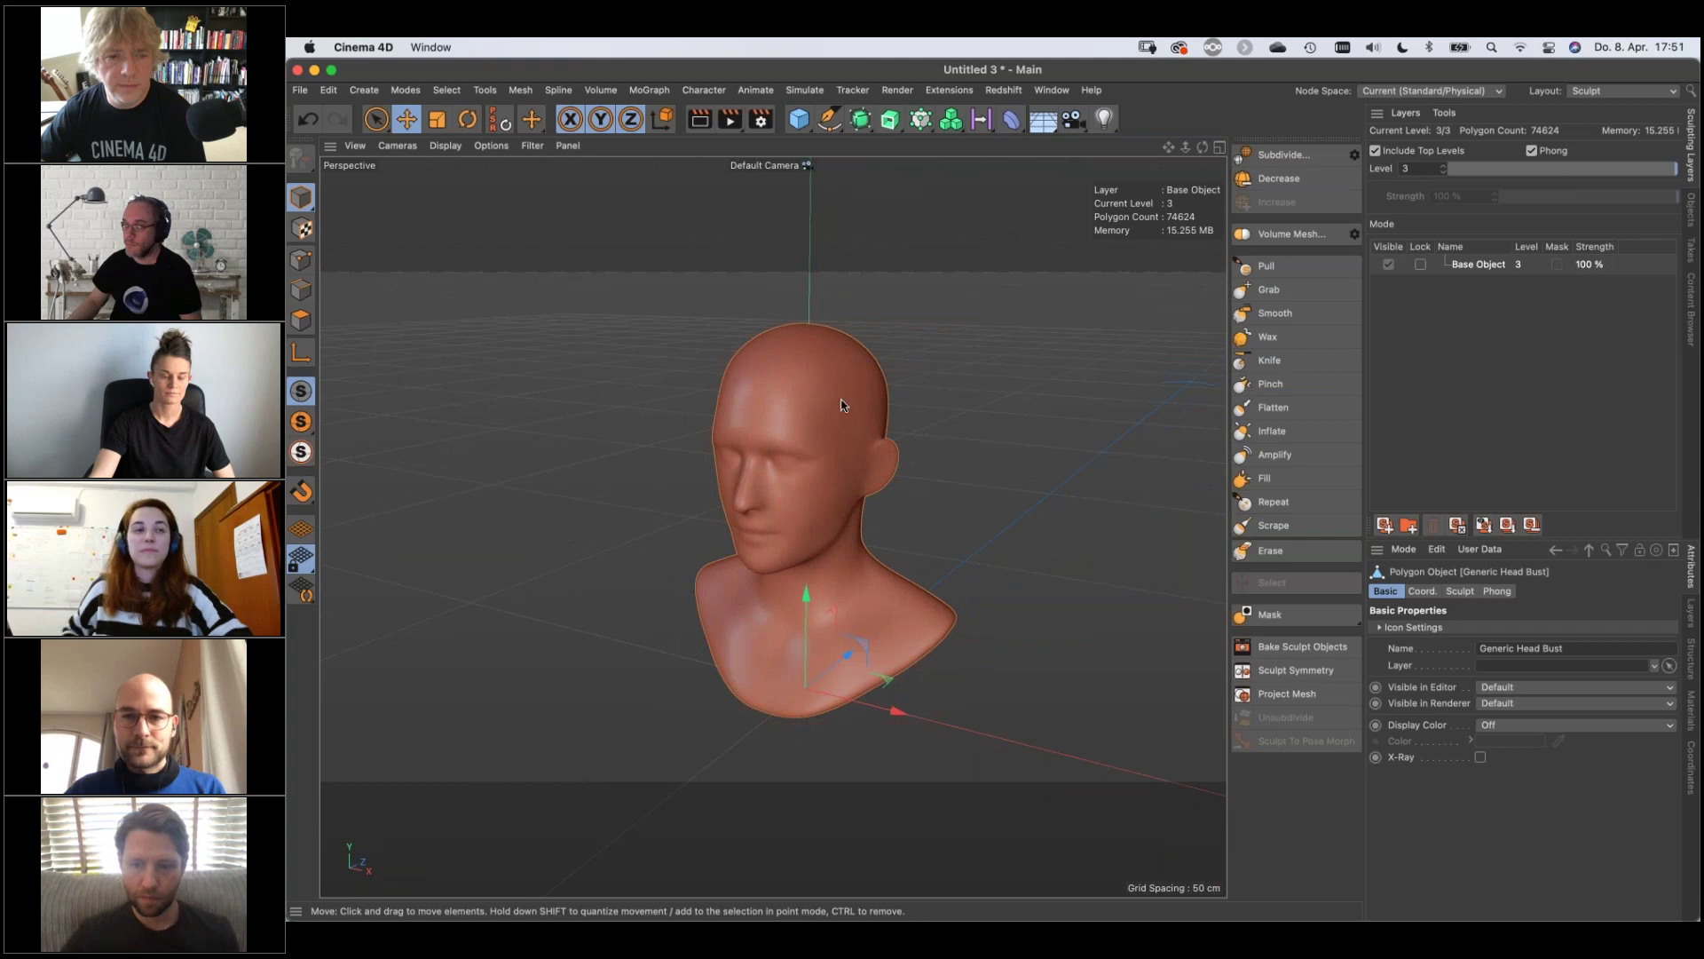
Sculpt raised vertical ridges on the bust's forehead with the Pull brush at size 30 and 20 % pressure
left_click(1267, 266)
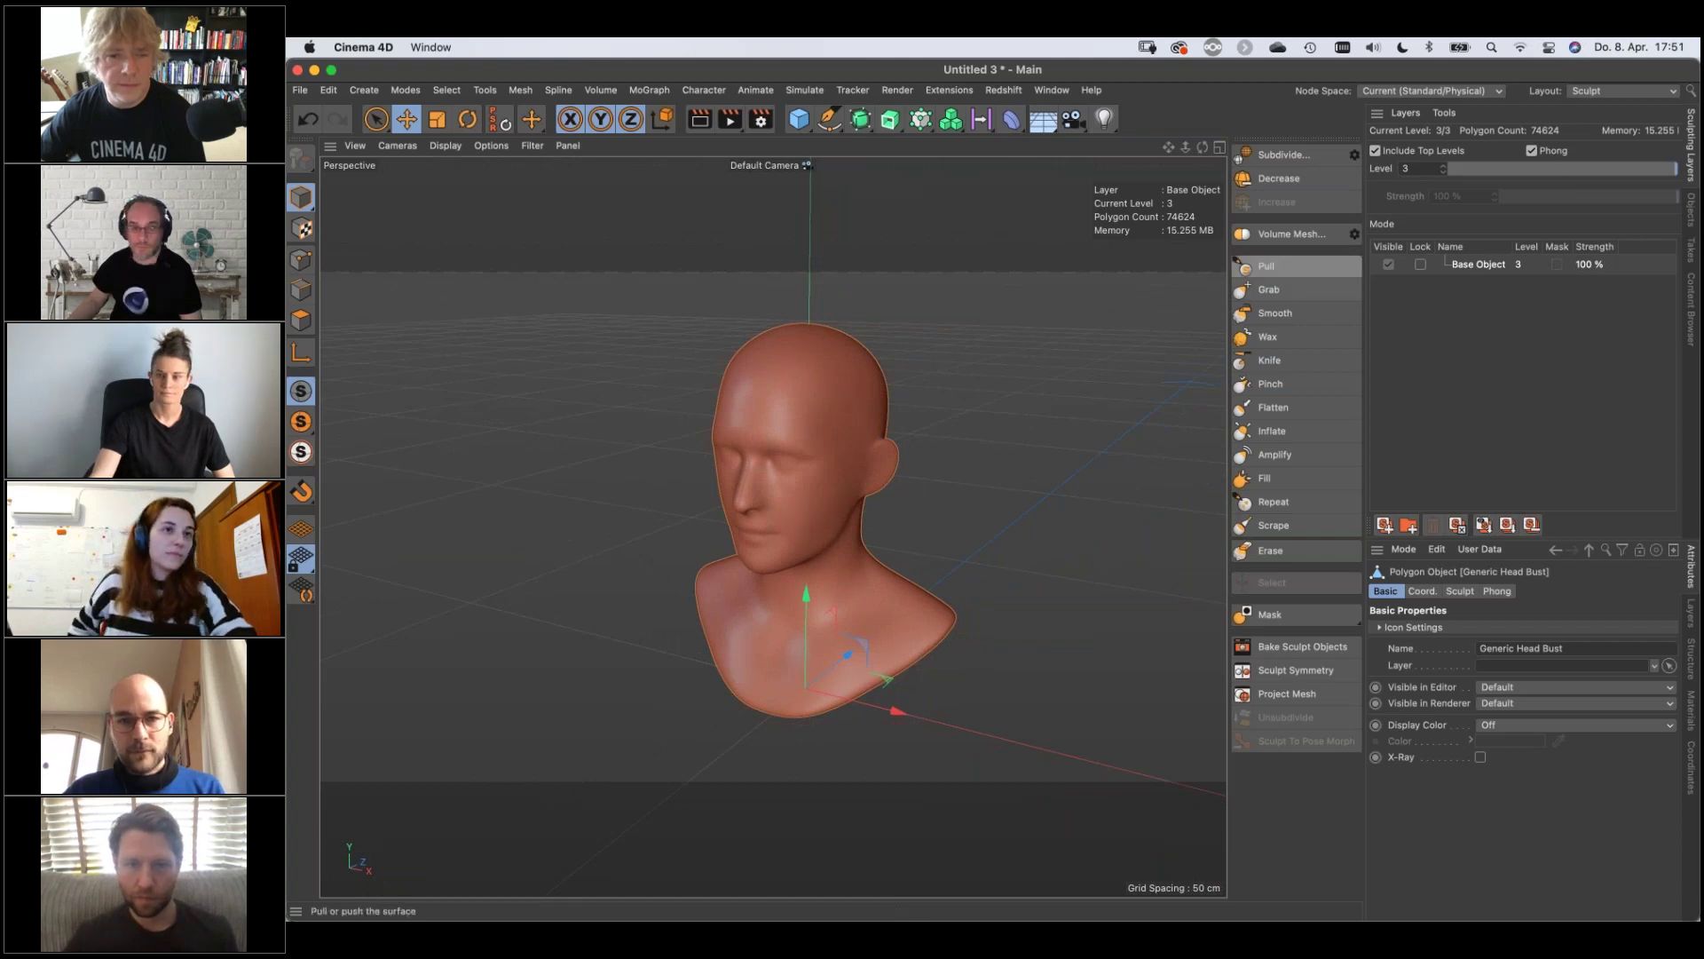
mouse_move(822, 399)
left_mouse_down("alt")
mouse_move(841, 373)
mouse_move(828, 403)
left_mouse_up("alt")
middle_click_drag(827, 403, 789, 438, "alt")
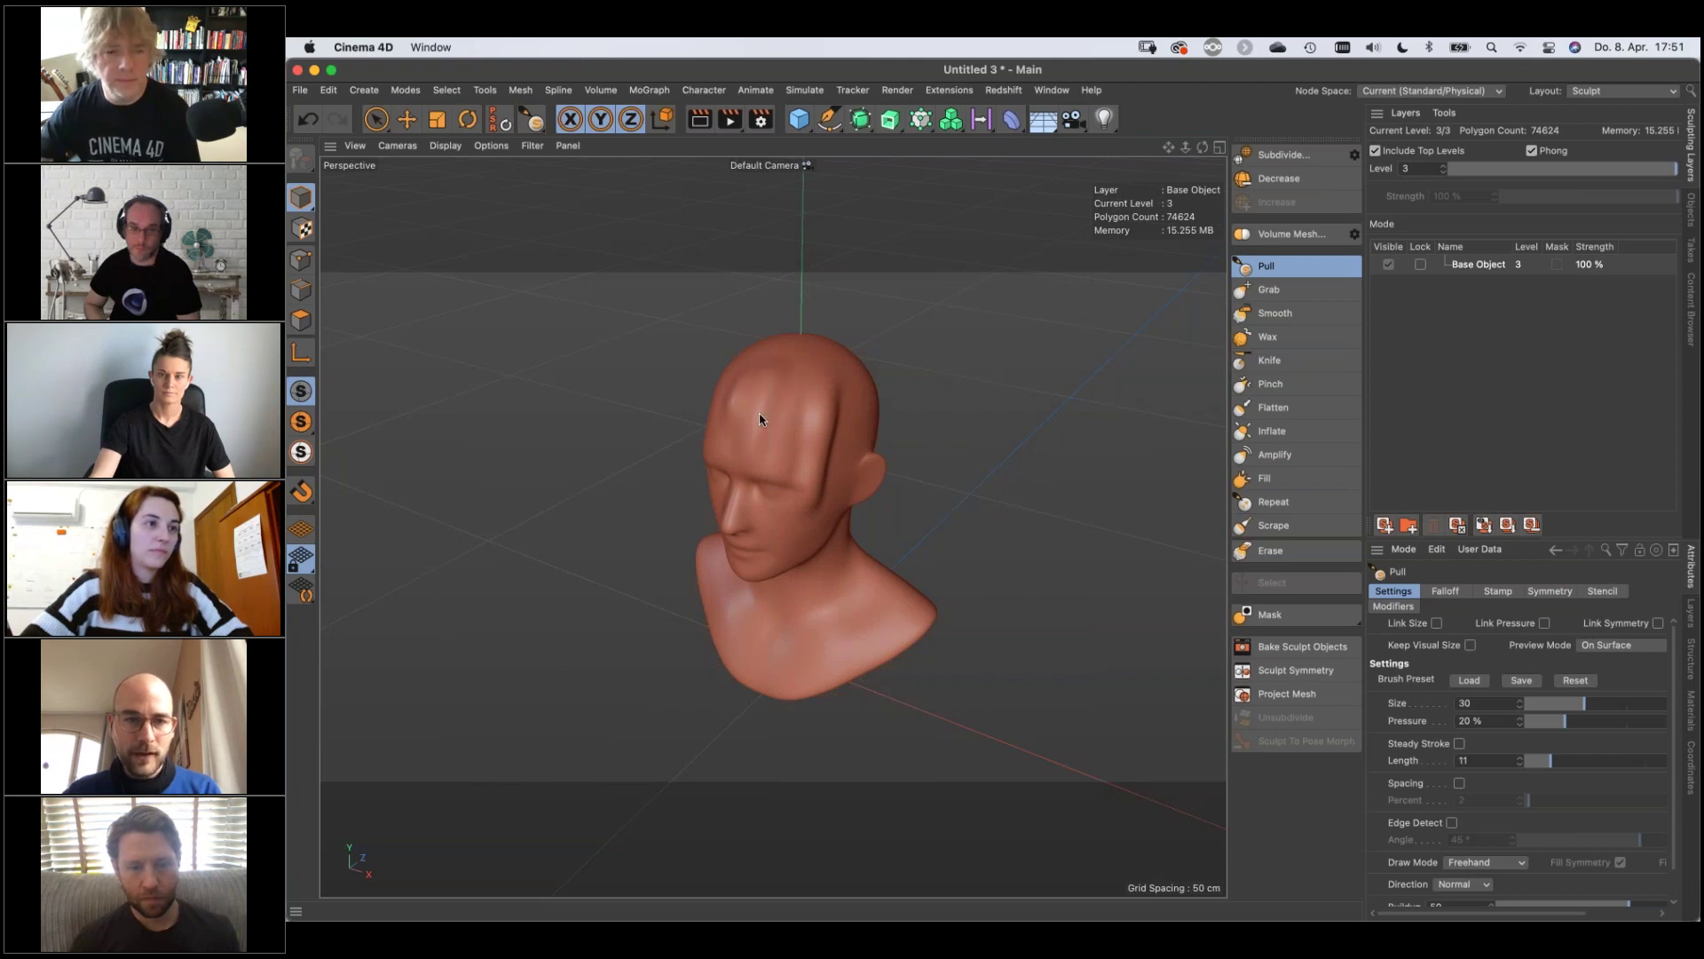
mouse_move(781, 475)
left_mouse_down("alt")
mouse_move(868, 430)
mouse_move(845, 477)
mouse_move(774, 397)
left_mouse_up("alt")
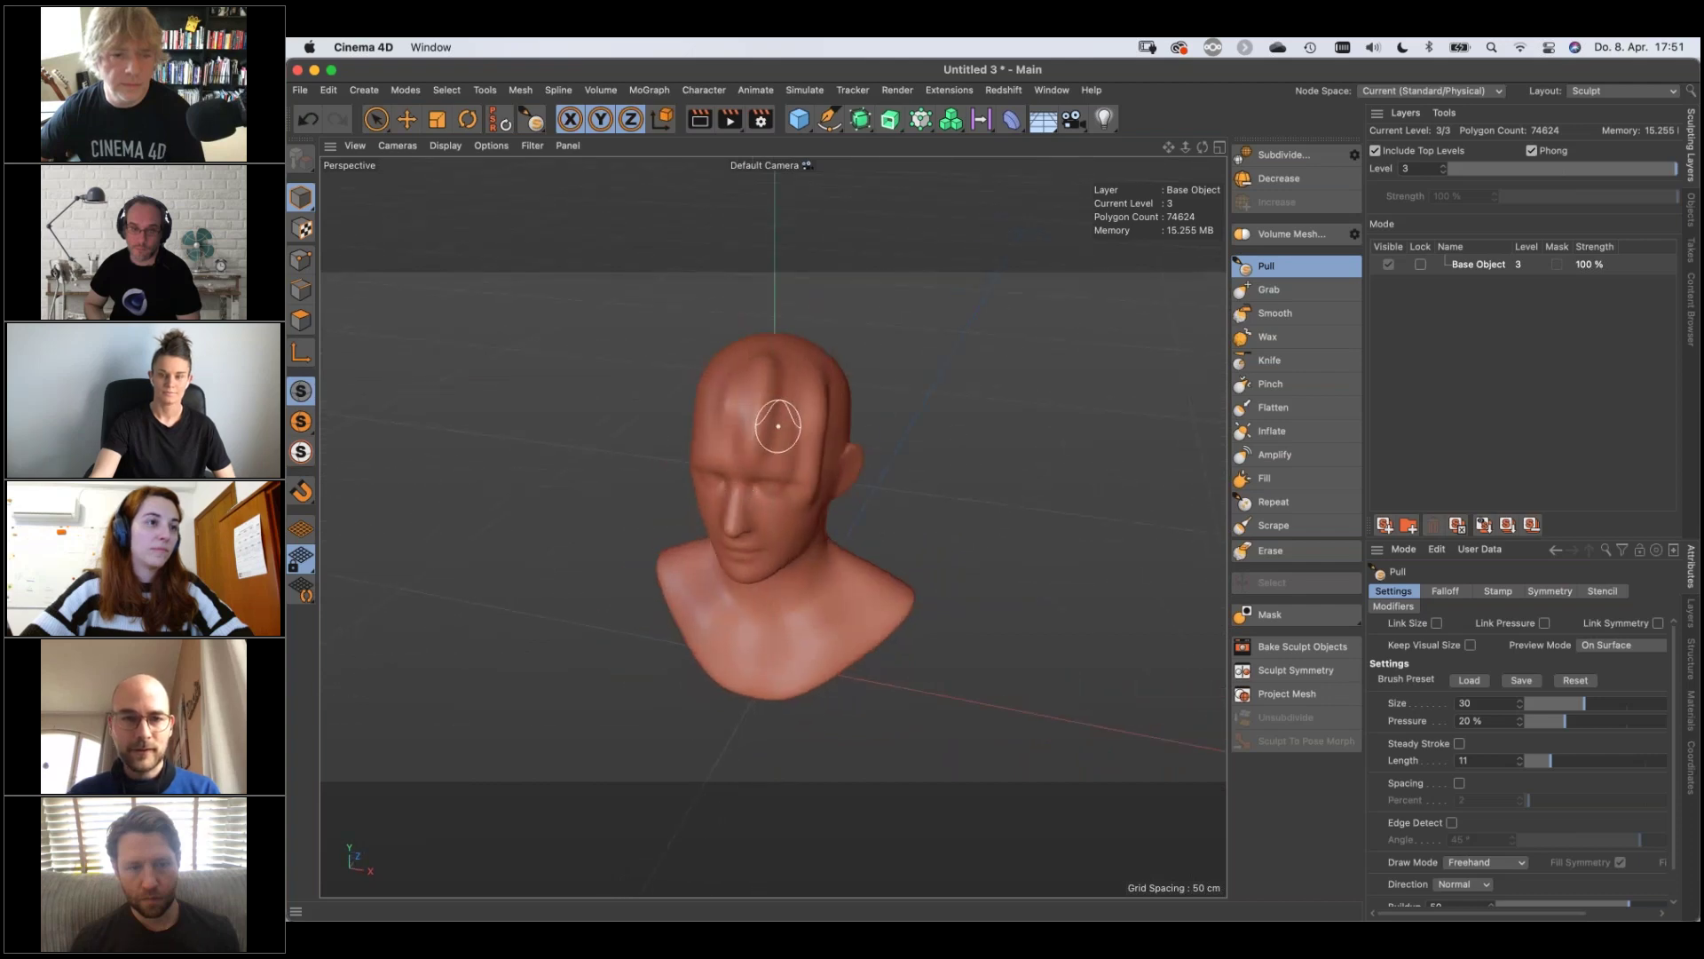
Set the Pull brush to size 35.234 and 66 % pressure, and sculpt vertical ridges down the back of the head
middle_click_drag(779, 388, 779, 380)
mouse_move(780, 379)
left_mouse_down("alt")
mouse_move(654, 494)
mouse_move(417, 506)
left_mouse_up("alt")
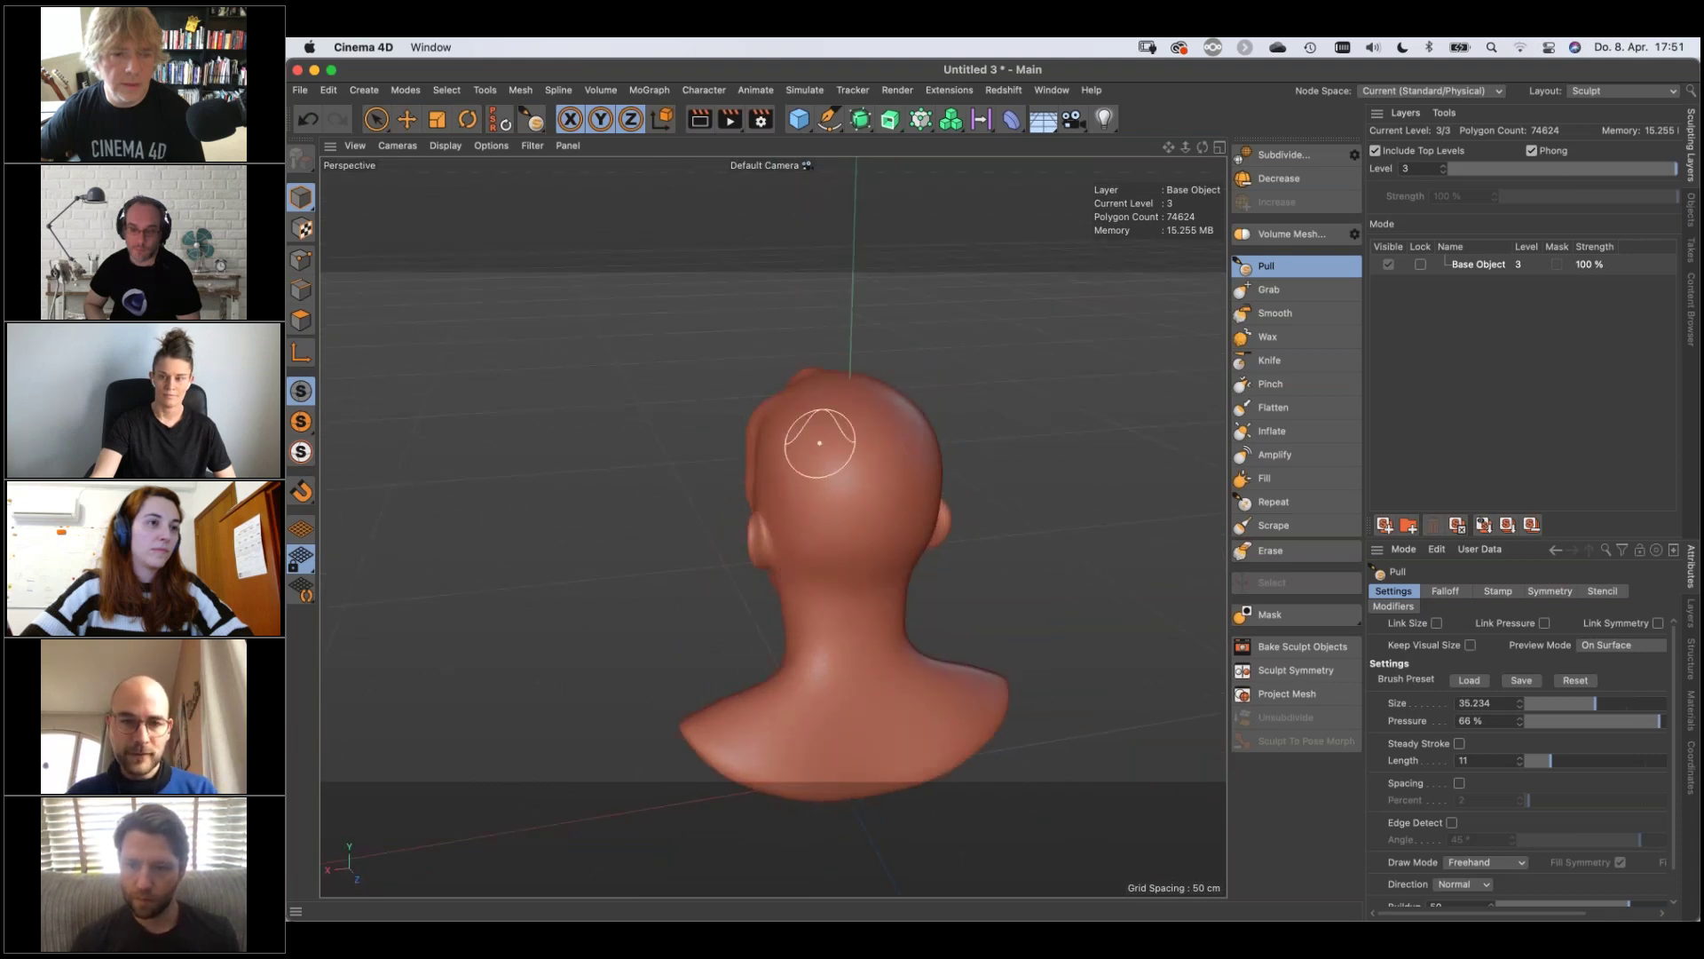
left_click_drag(817, 468, 810, 543)
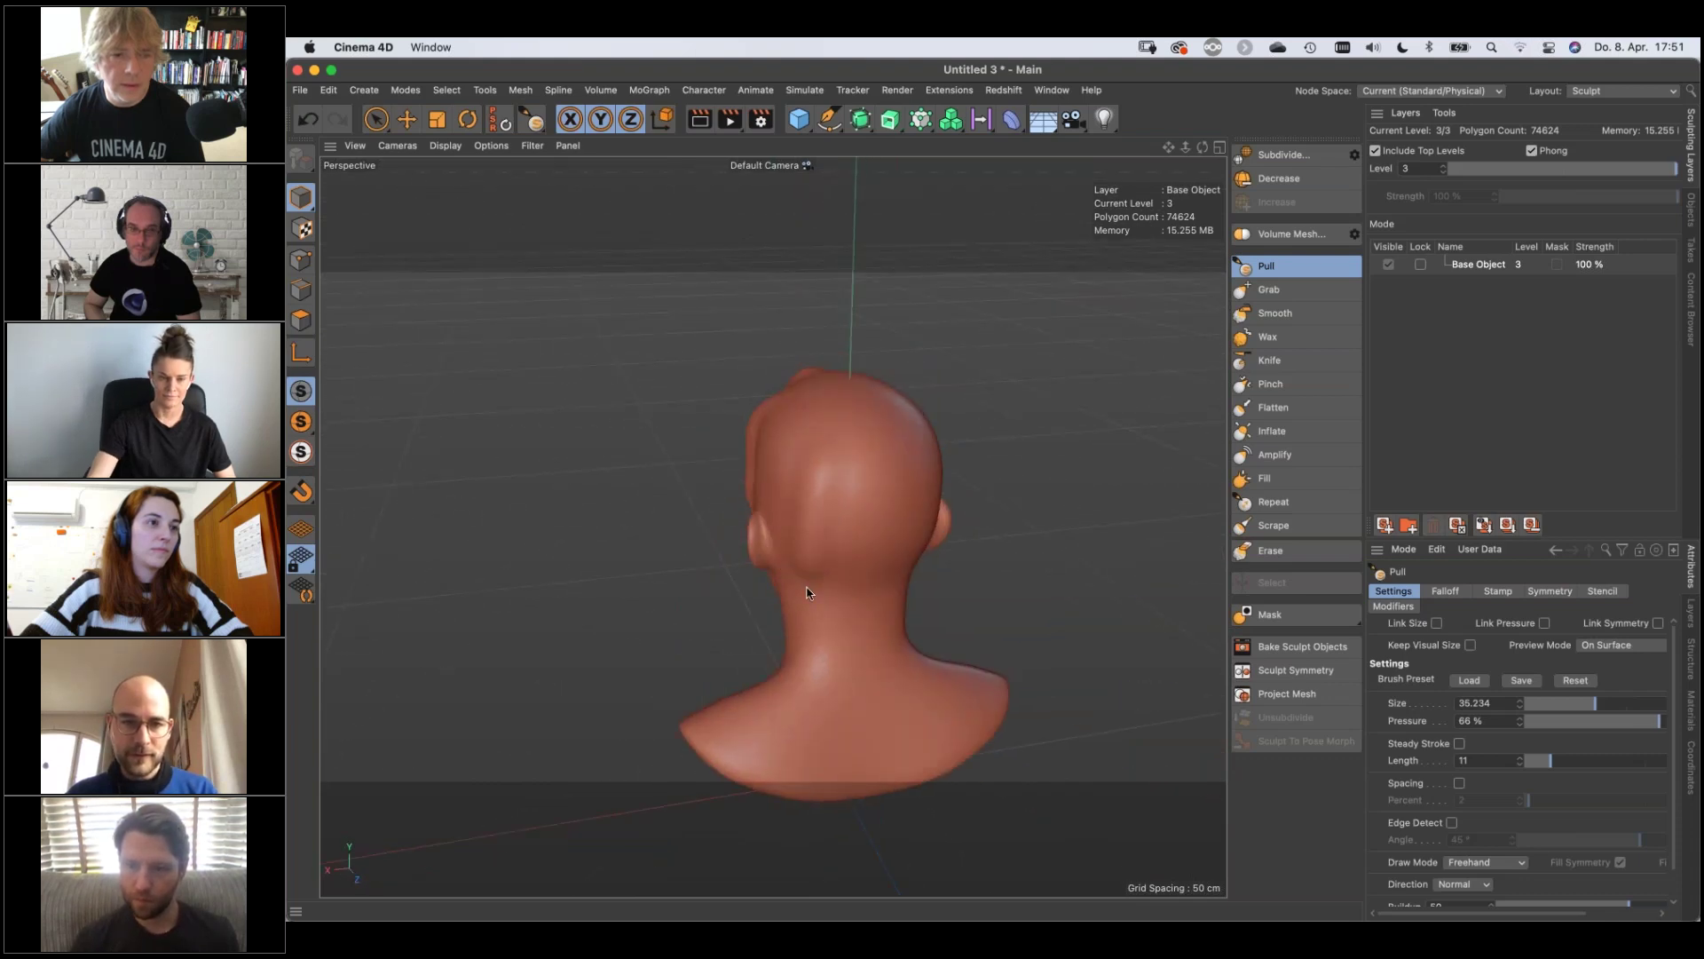
left_click_drag(859, 440, 853, 617)
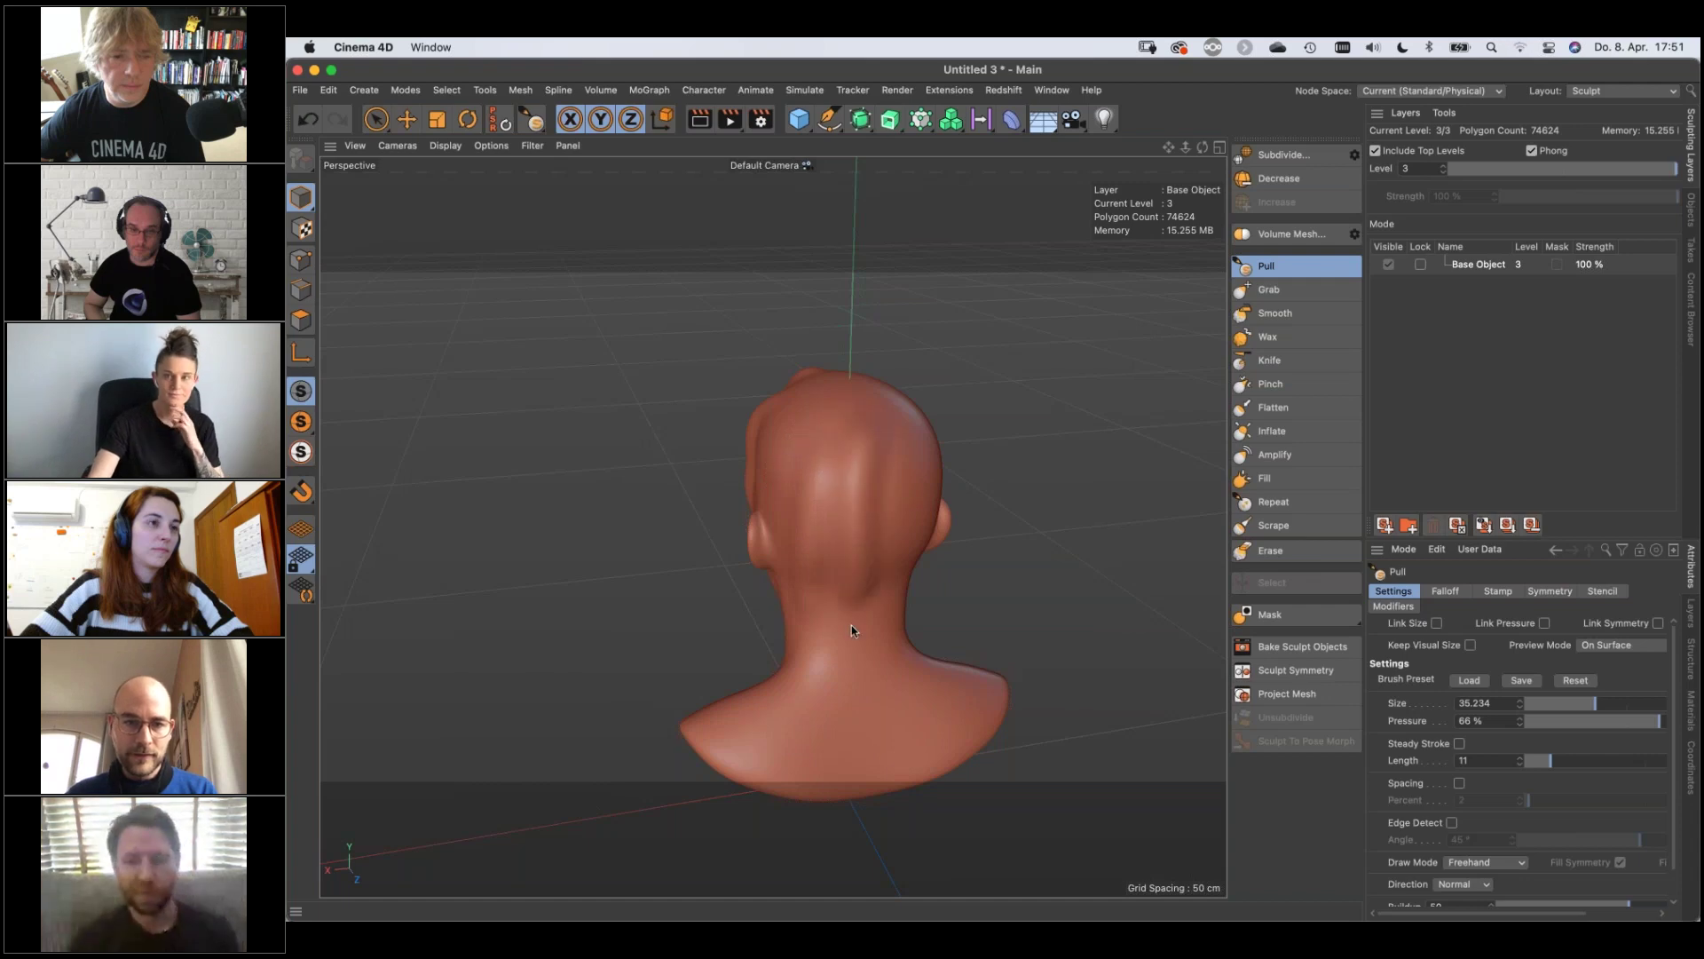
mouse_move(810, 521)
left_mouse_down("alt")
mouse_move(807, 614)
mouse_move(815, 511)
mouse_move(774, 508)
left_mouse_up("alt")
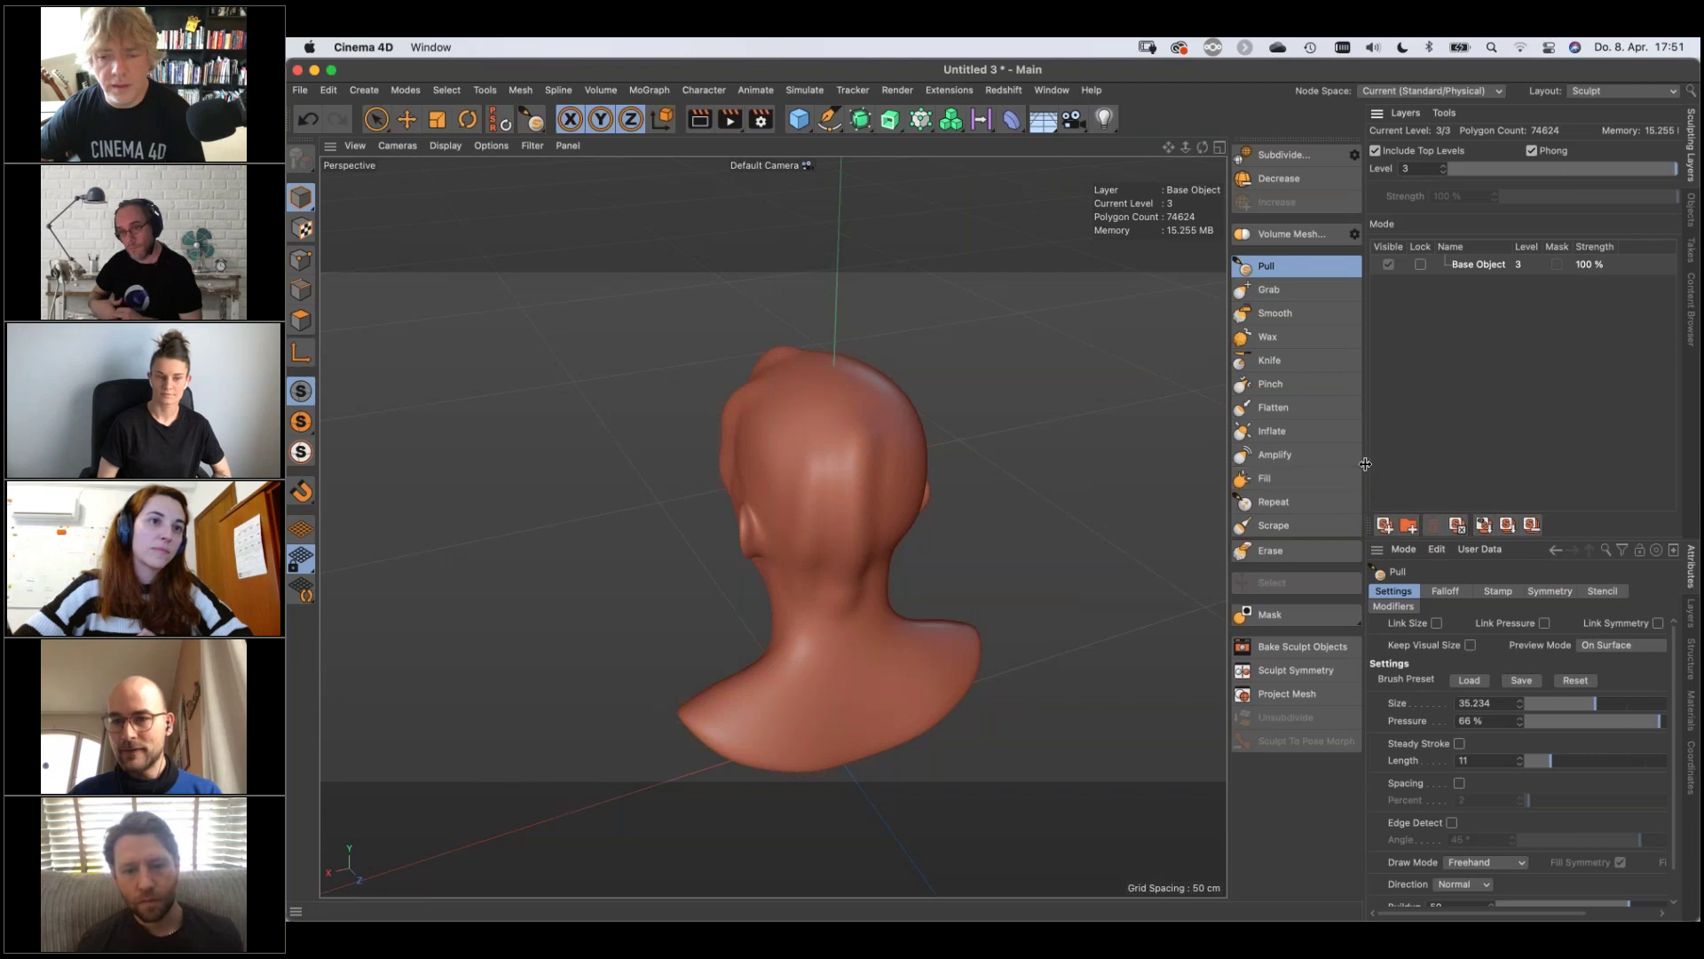
Link the Pull brush's Pressure to Pen Pressure, with a curve point giving a value of 24.4 % at 29.9 % pen pressure
left_click_drag(1351, 462, 1230, 463)
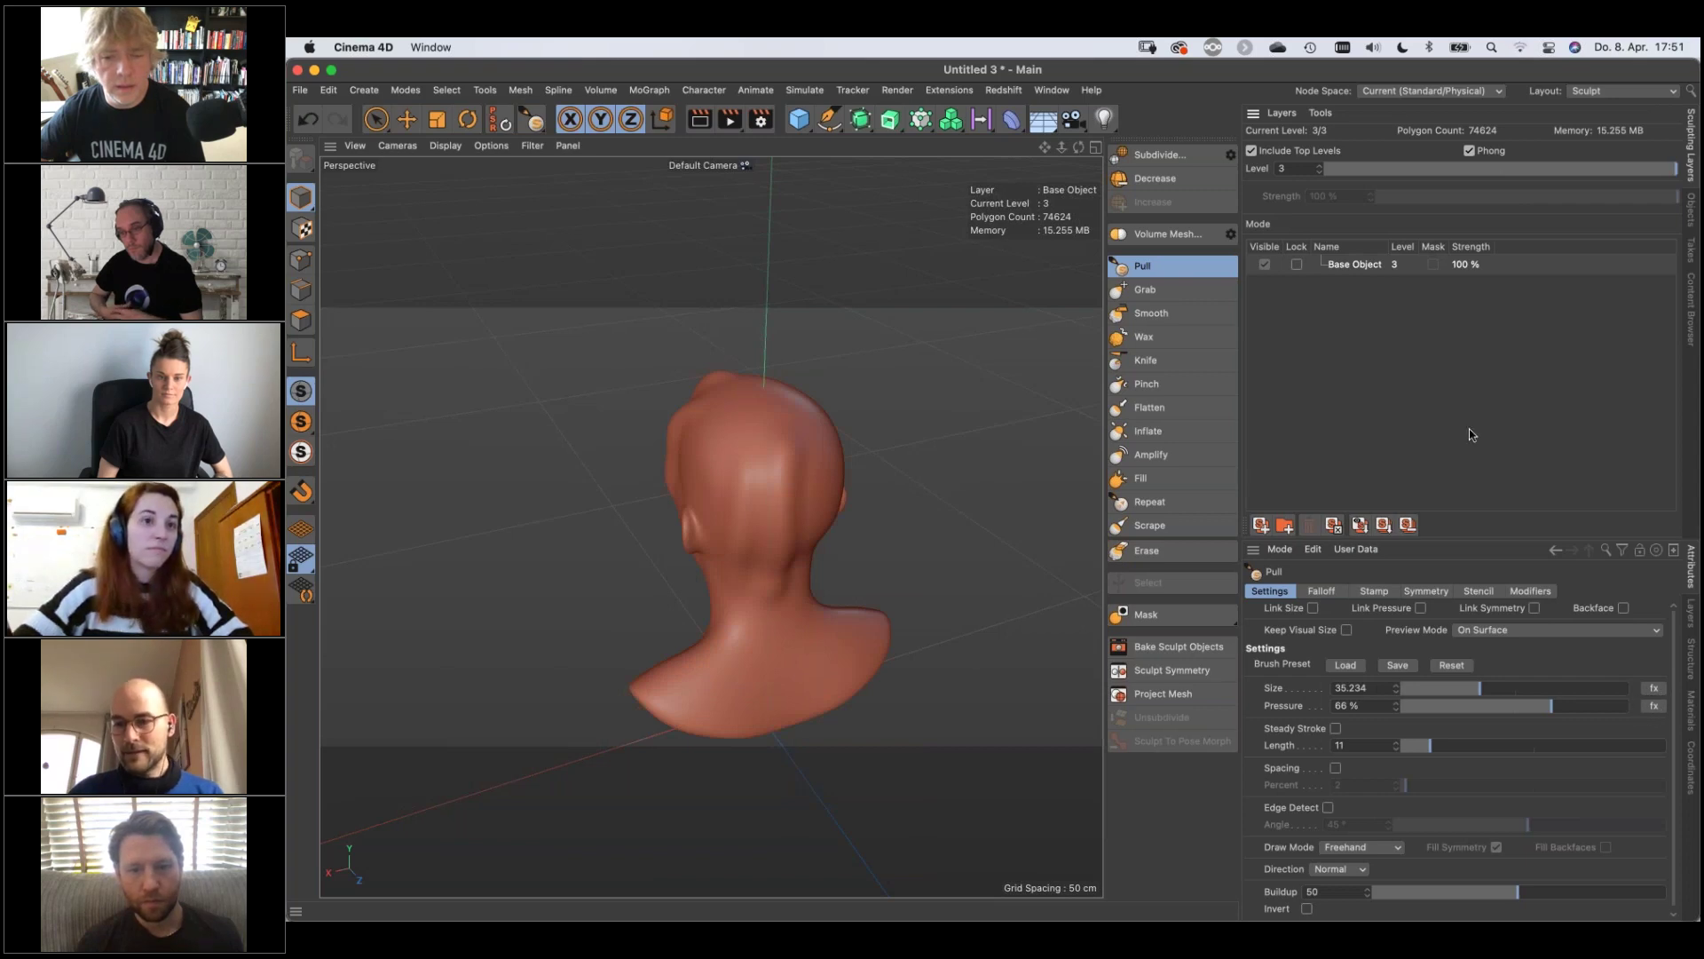
left_click(1651, 703)
left_click_drag(1598, 594, 1207, 685)
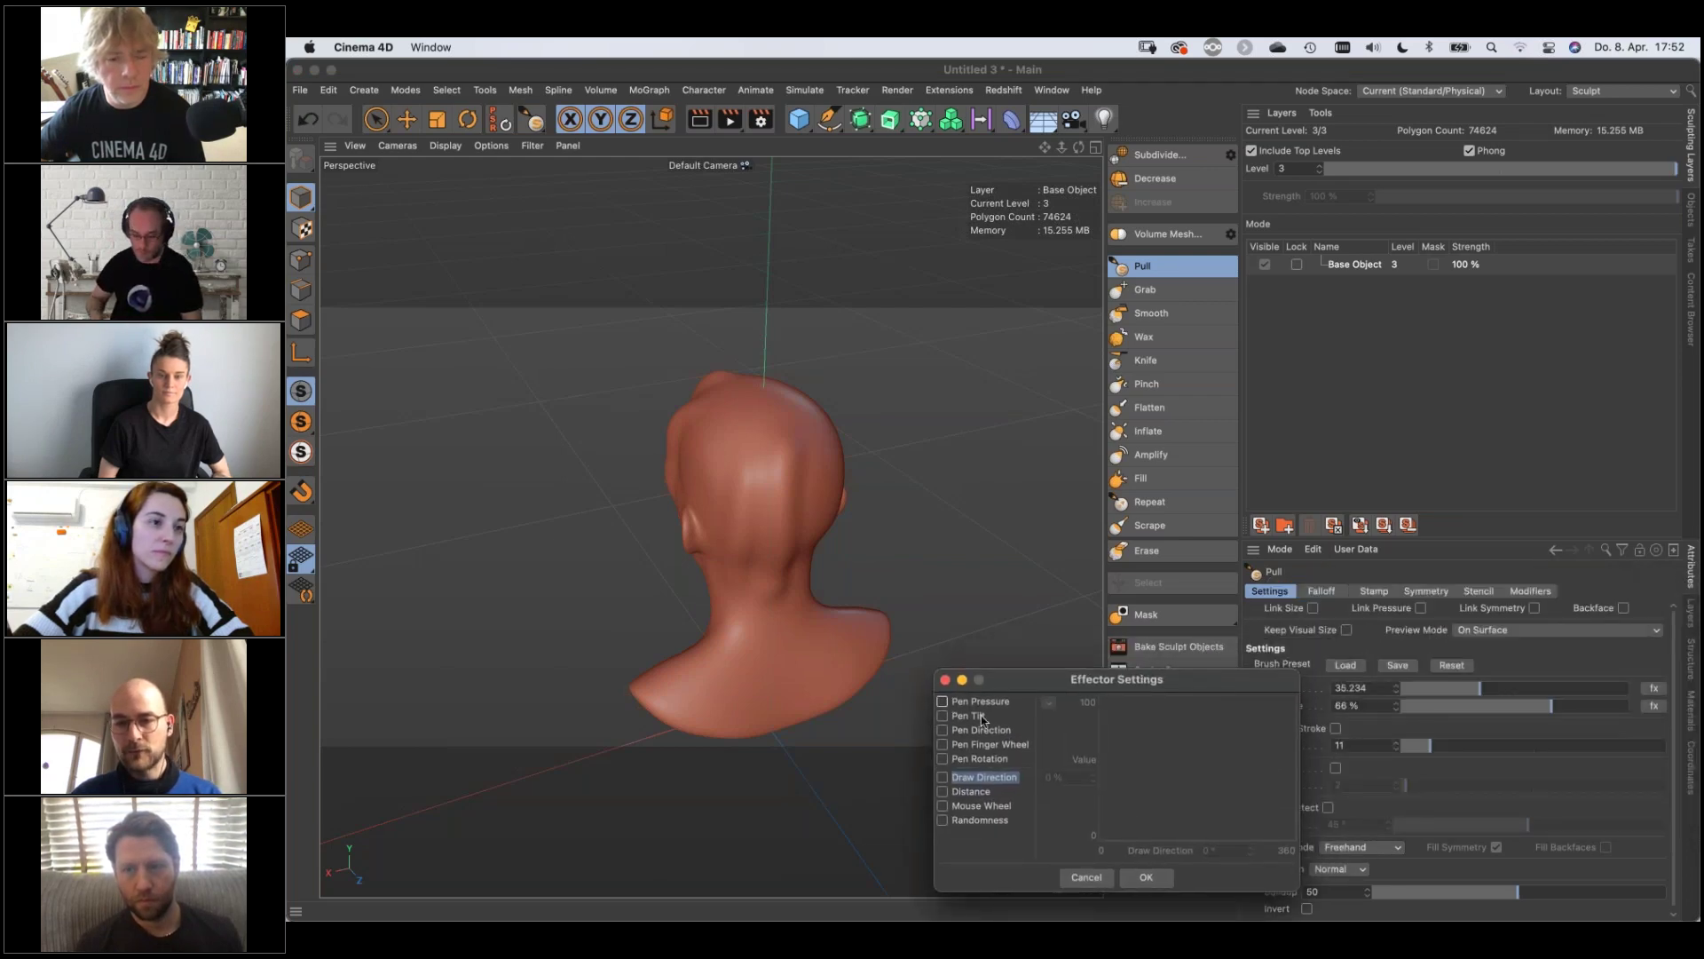
left_click_drag(1180, 679, 1142, 710)
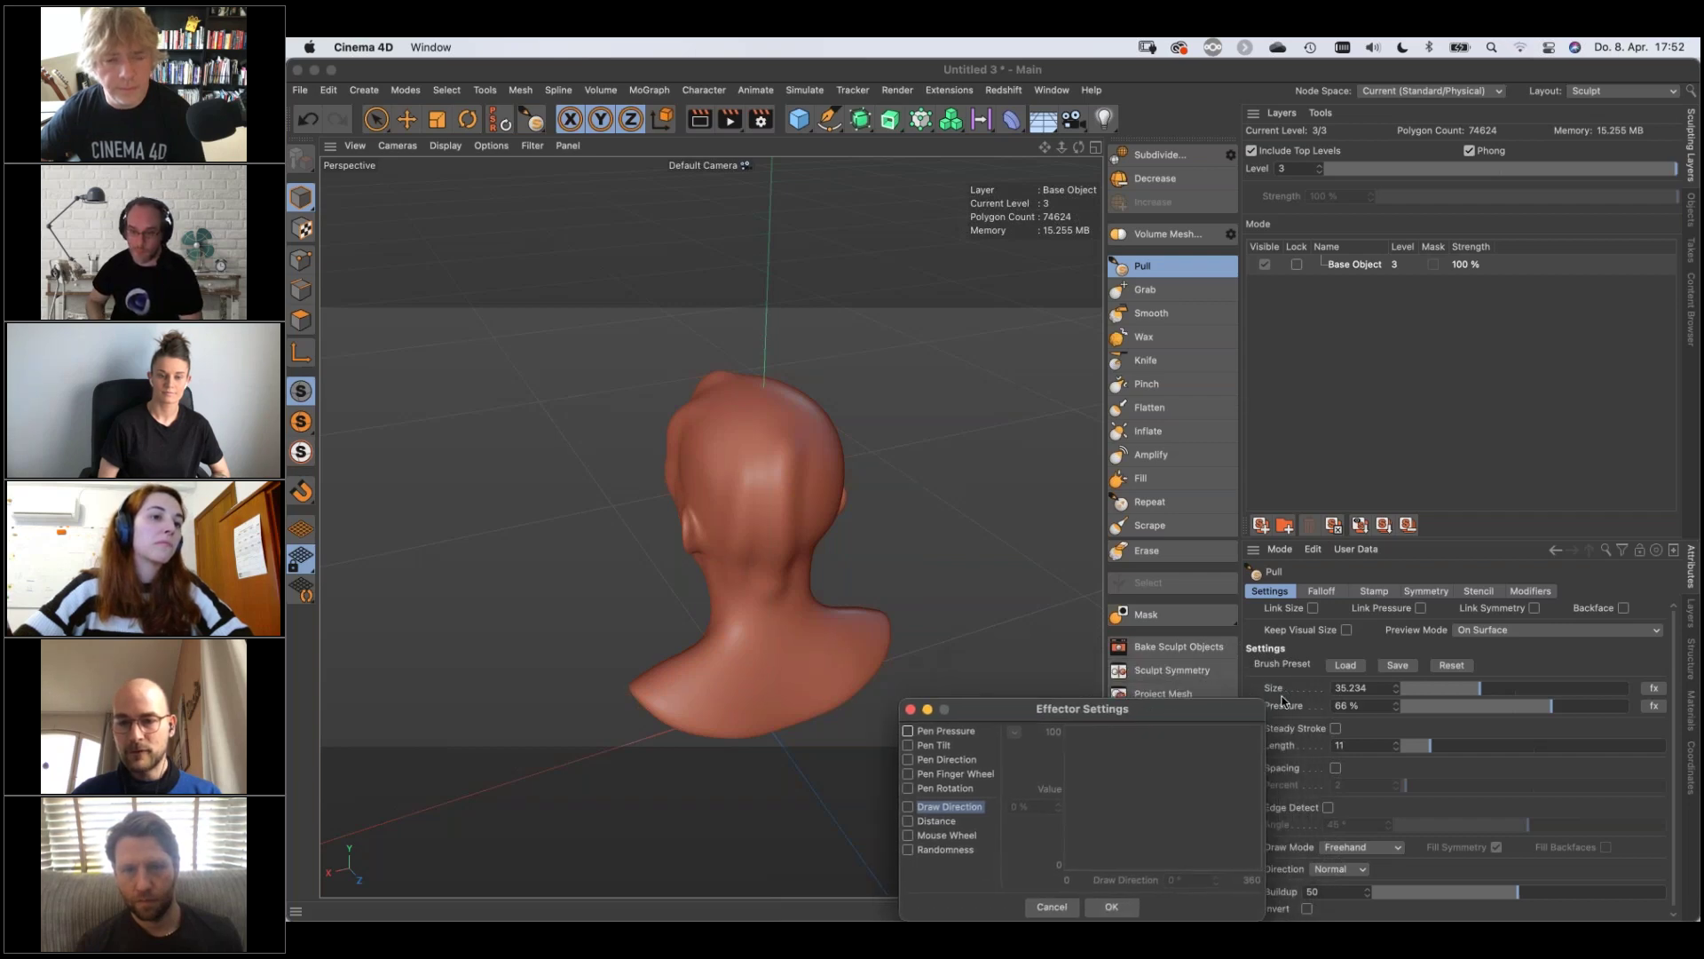
left_click(908, 731)
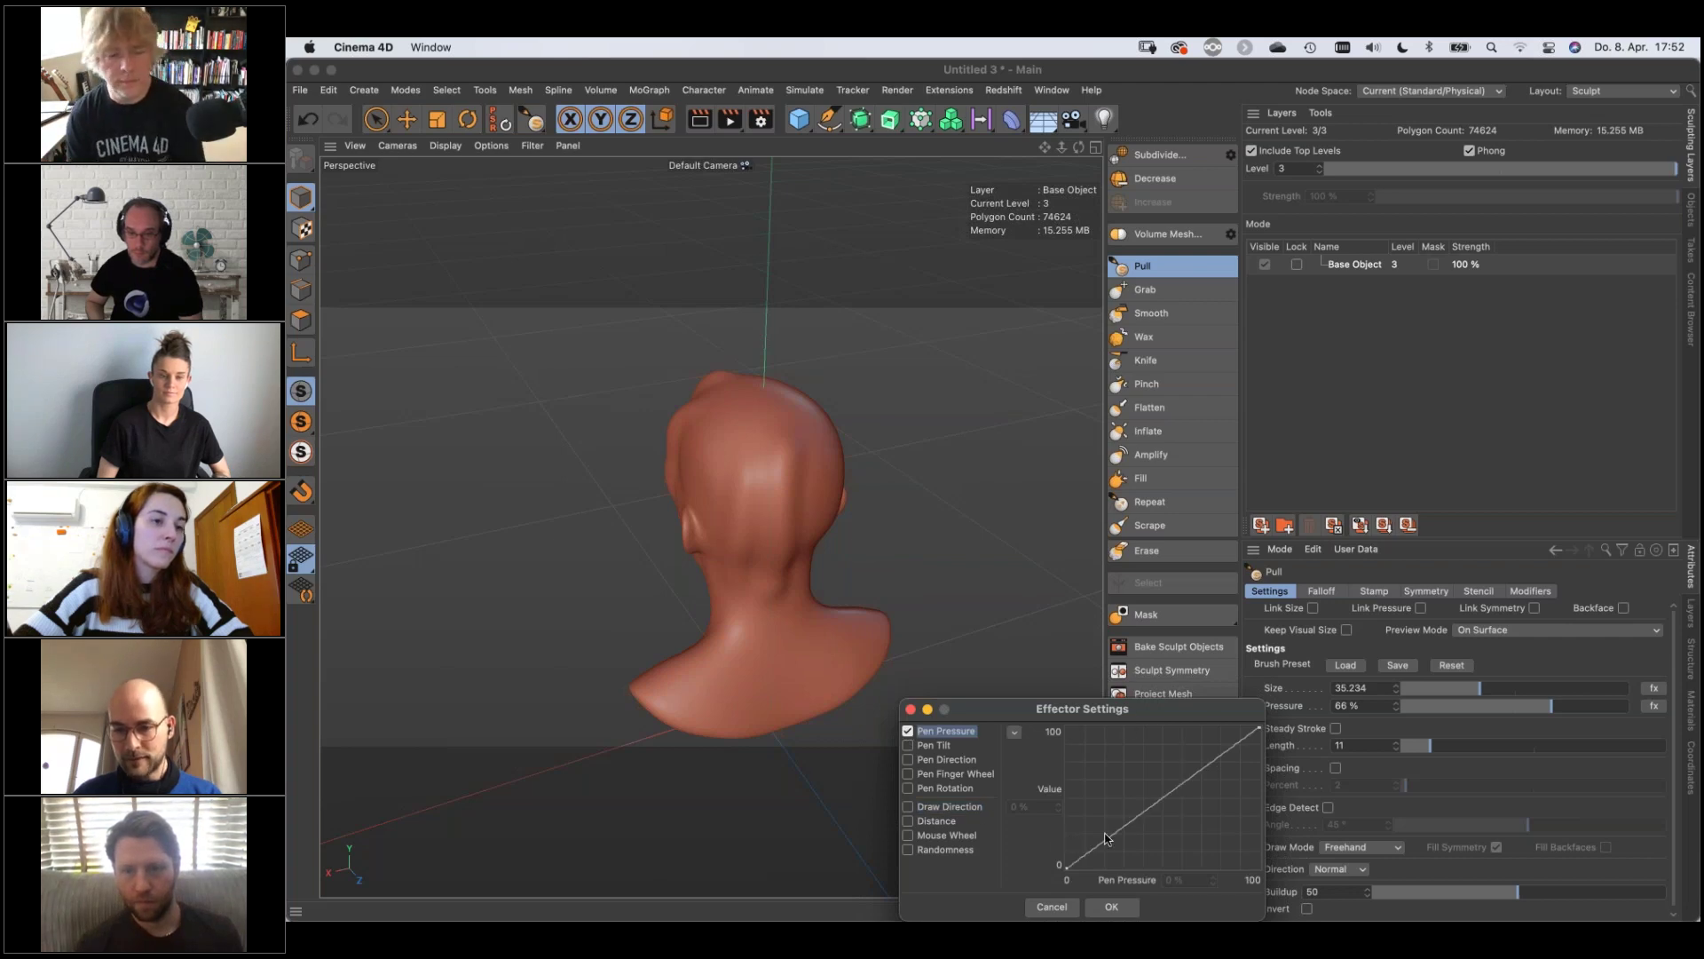
mouse_move(1123, 834)
left_mouse_down()
mouse_move(1143, 783)
mouse_move(1126, 771)
mouse_move(1125, 837)
left_mouse_up()
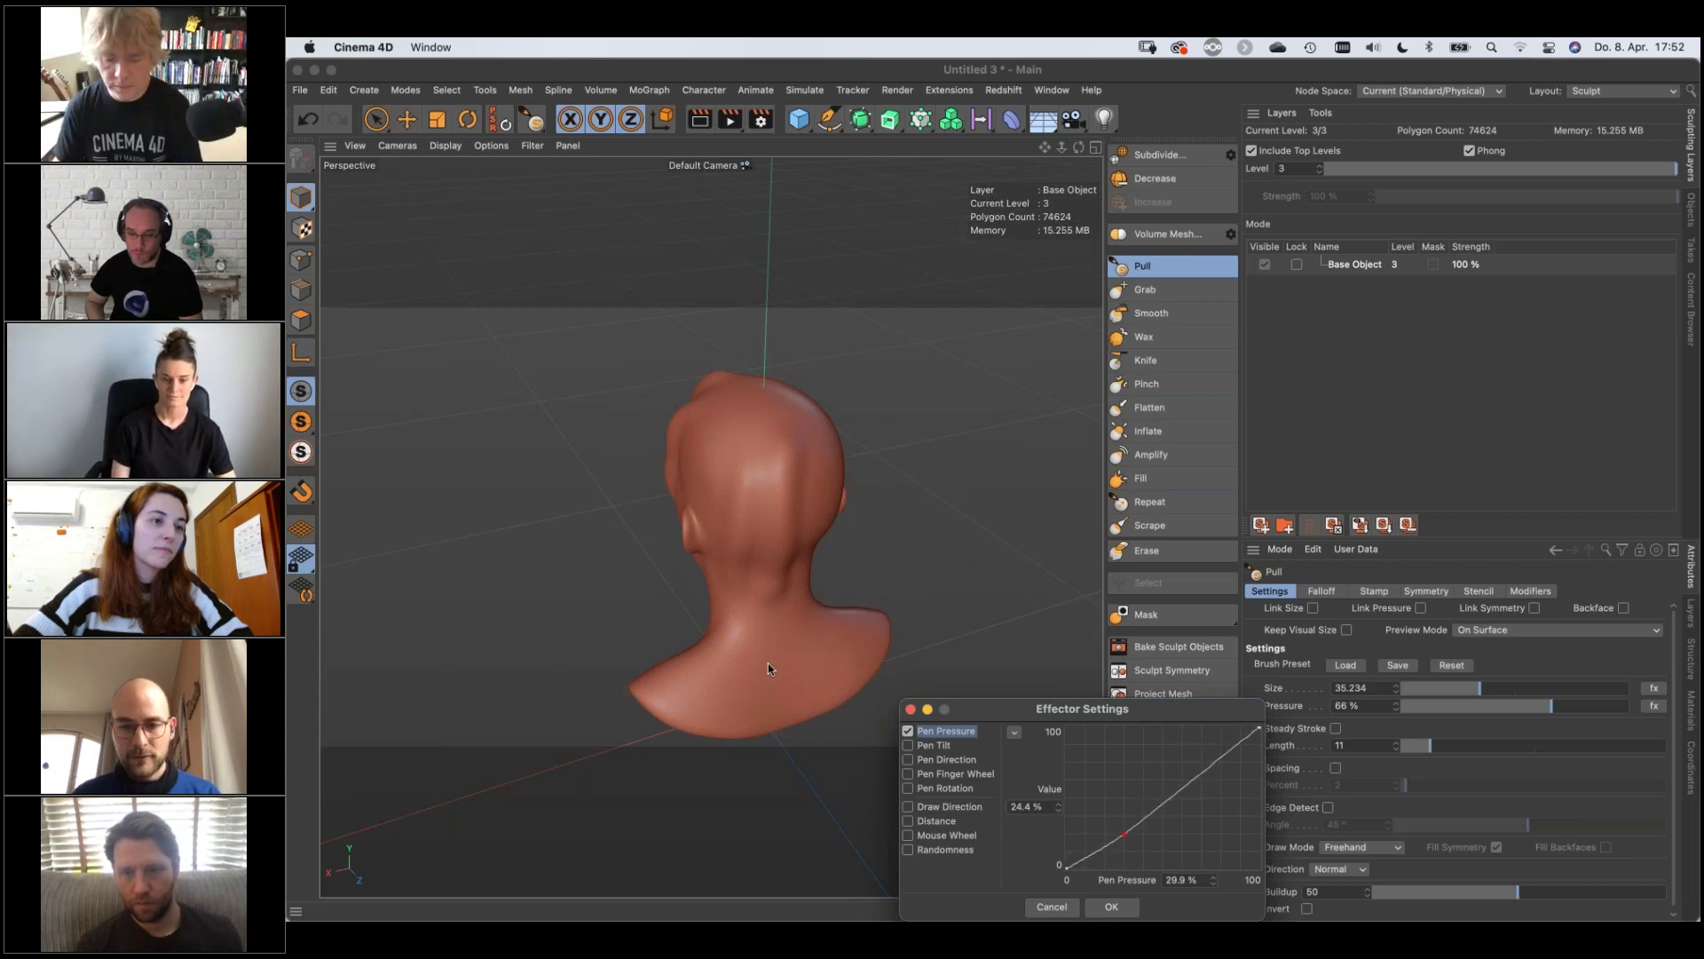
left_click(1111, 907)
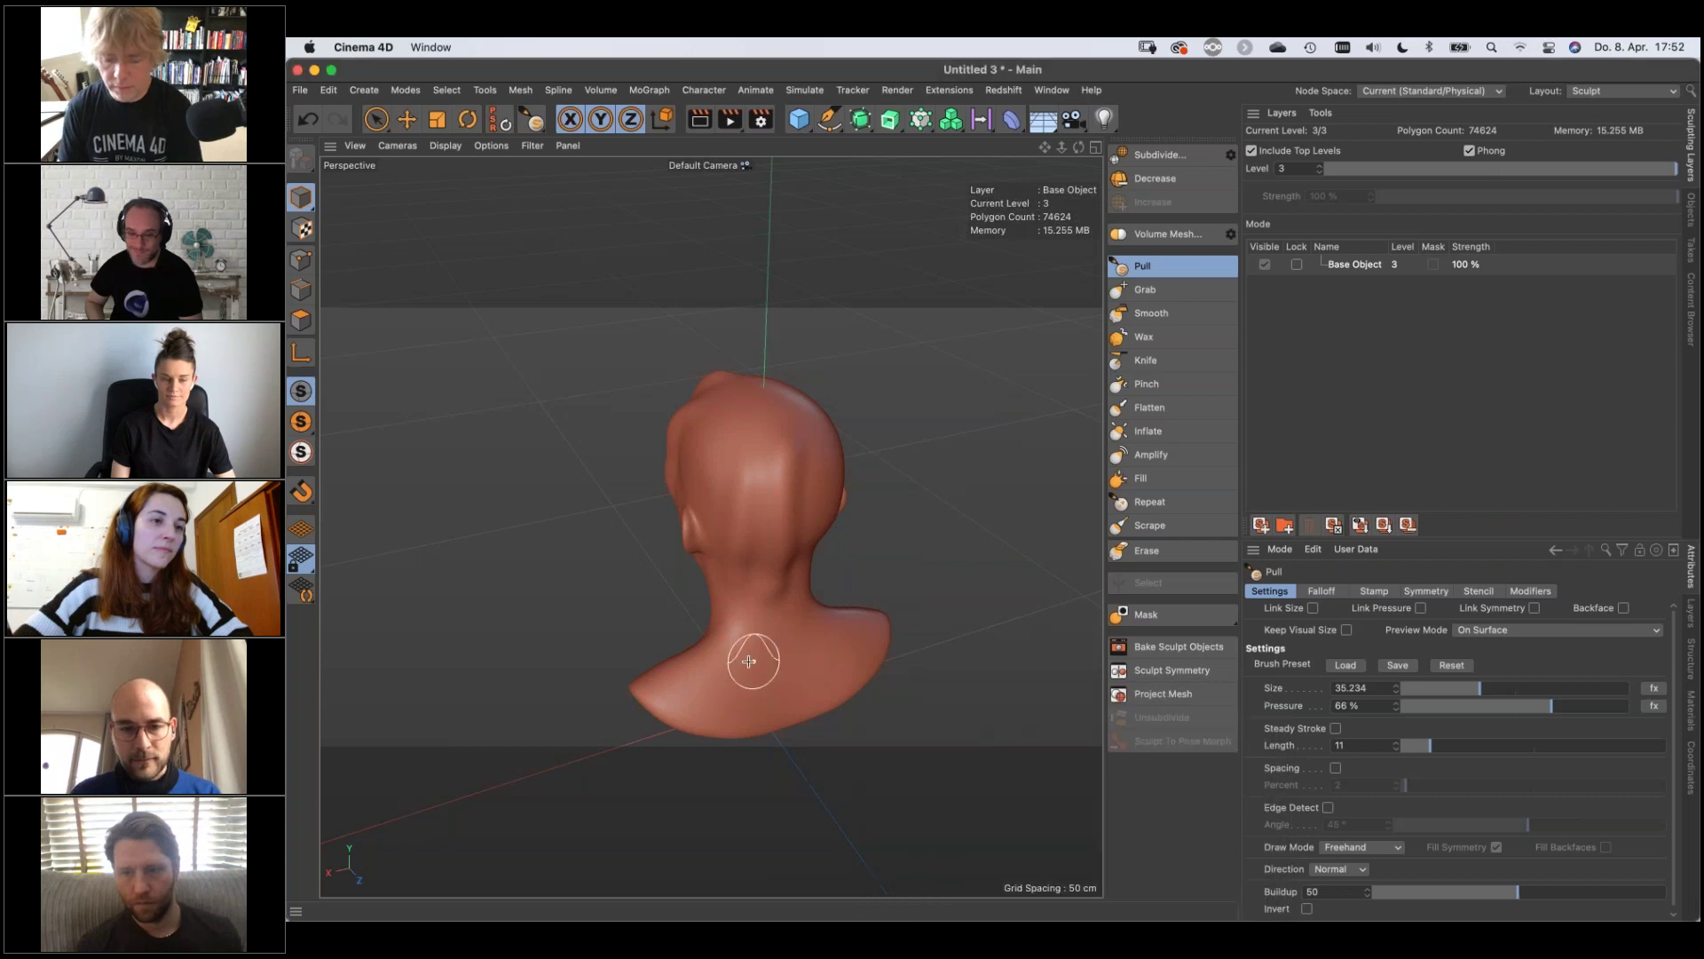
Try pen-pressure strokes with the Pull brush on the bust's upper back, shoulder, neck and back of the head
left_click_drag(735, 658, 710, 690)
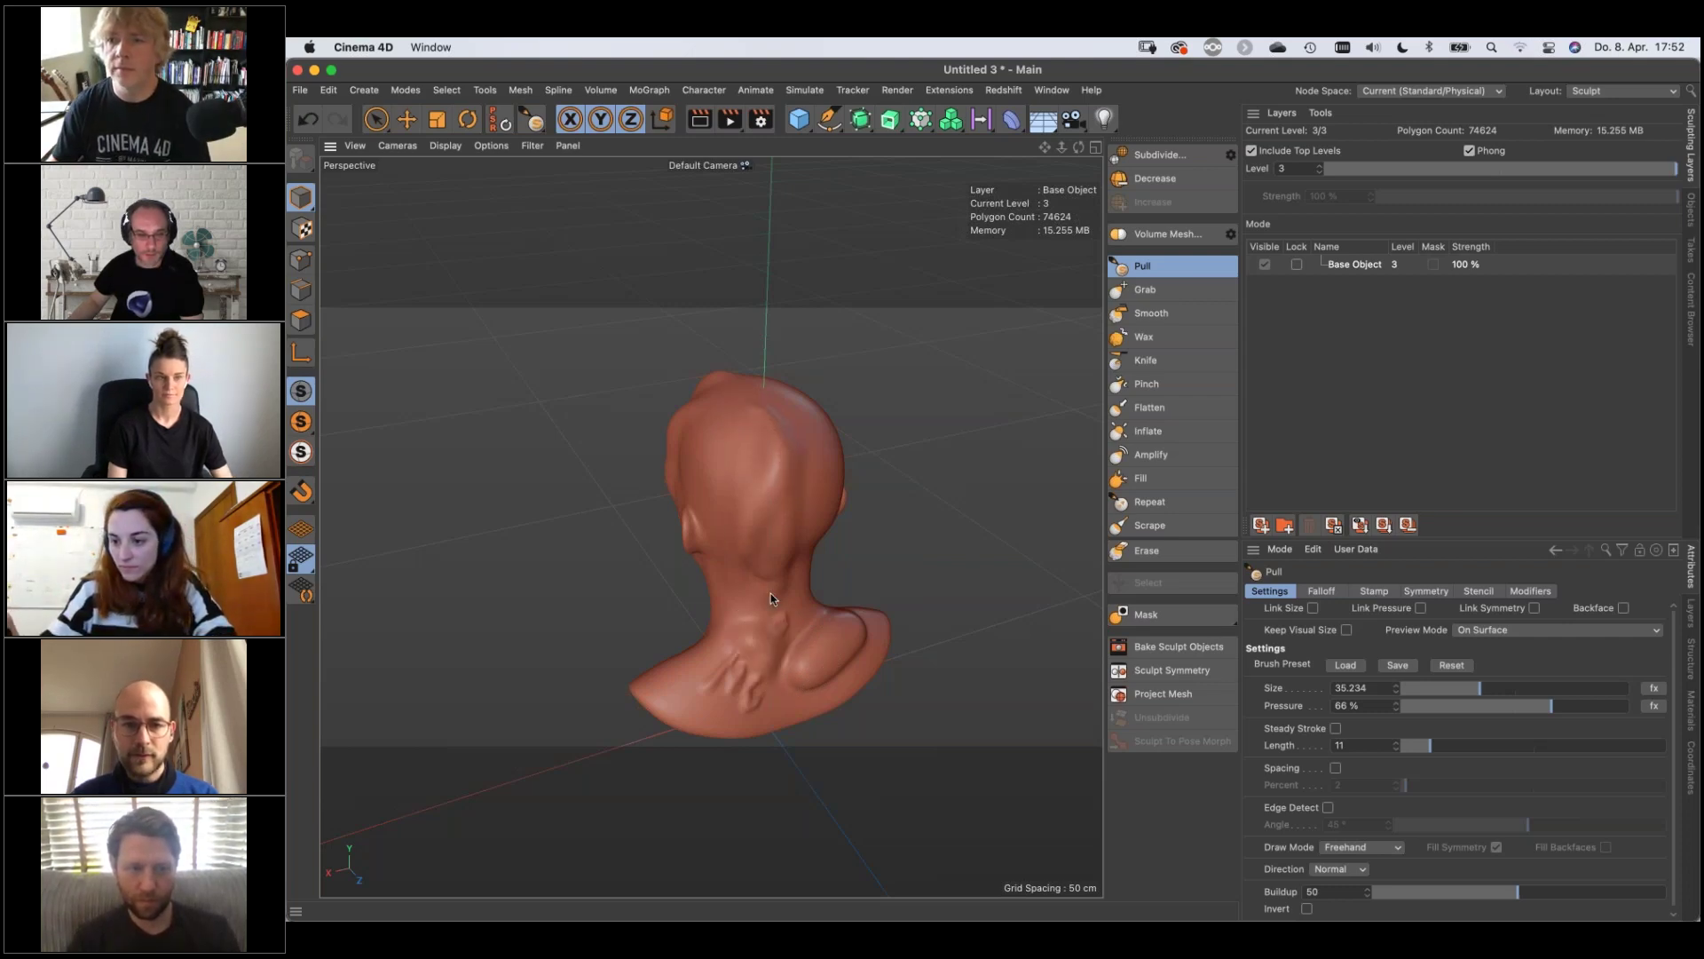
left_click_drag(770, 593, 755, 625)
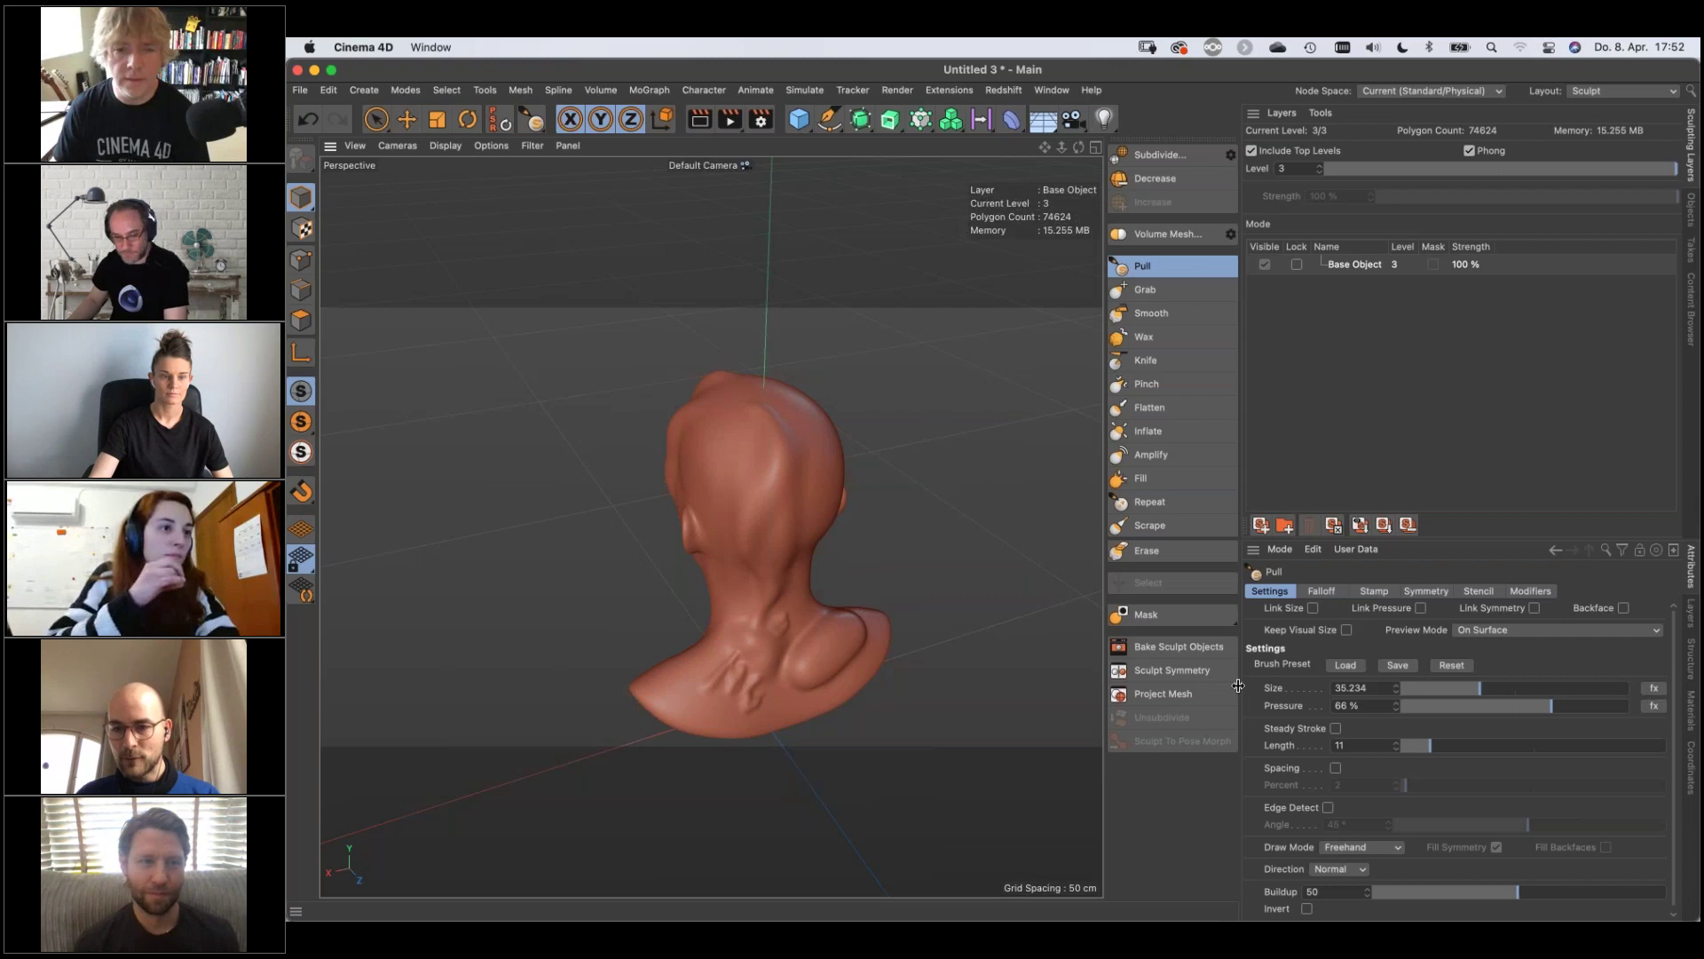
mouse_move(1262, 684)
left_mouse_down()
mouse_move(1350, 686)
mouse_move(1196, 666)
mouse_move(1363, 660)
mouse_move(1232, 653)
left_mouse_up()
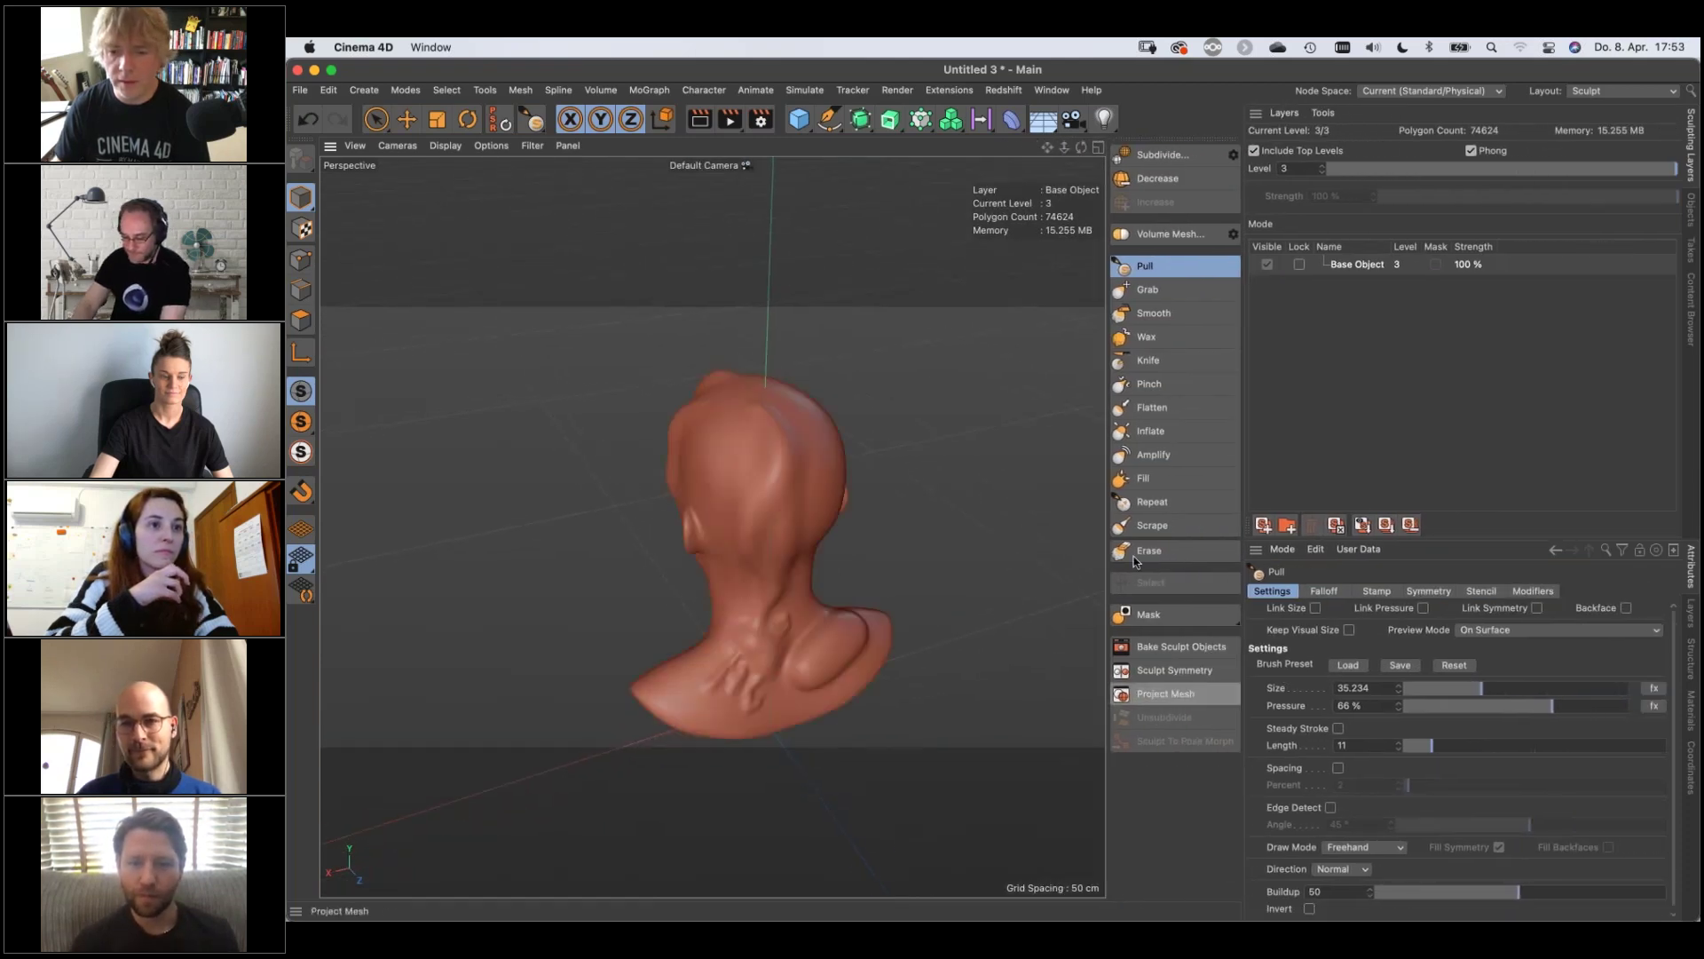
Undo all sculpted strokes on the bust, including the ridges on the forehead and the back of the head
key("super+z")
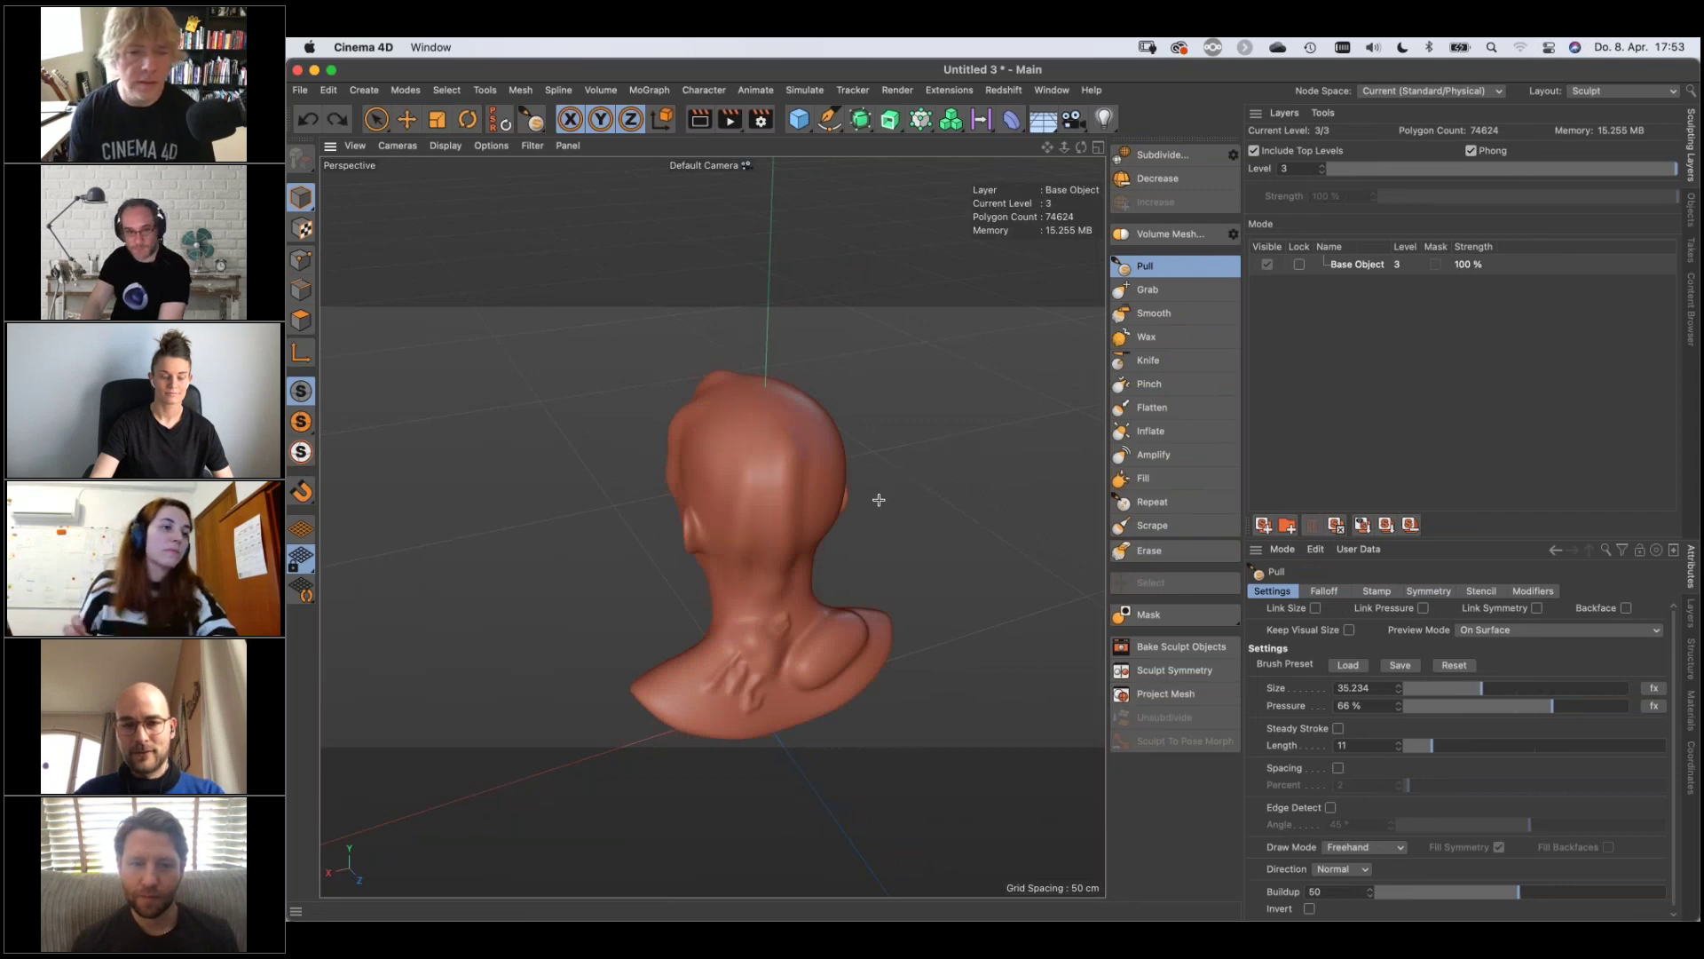
key("super+z")
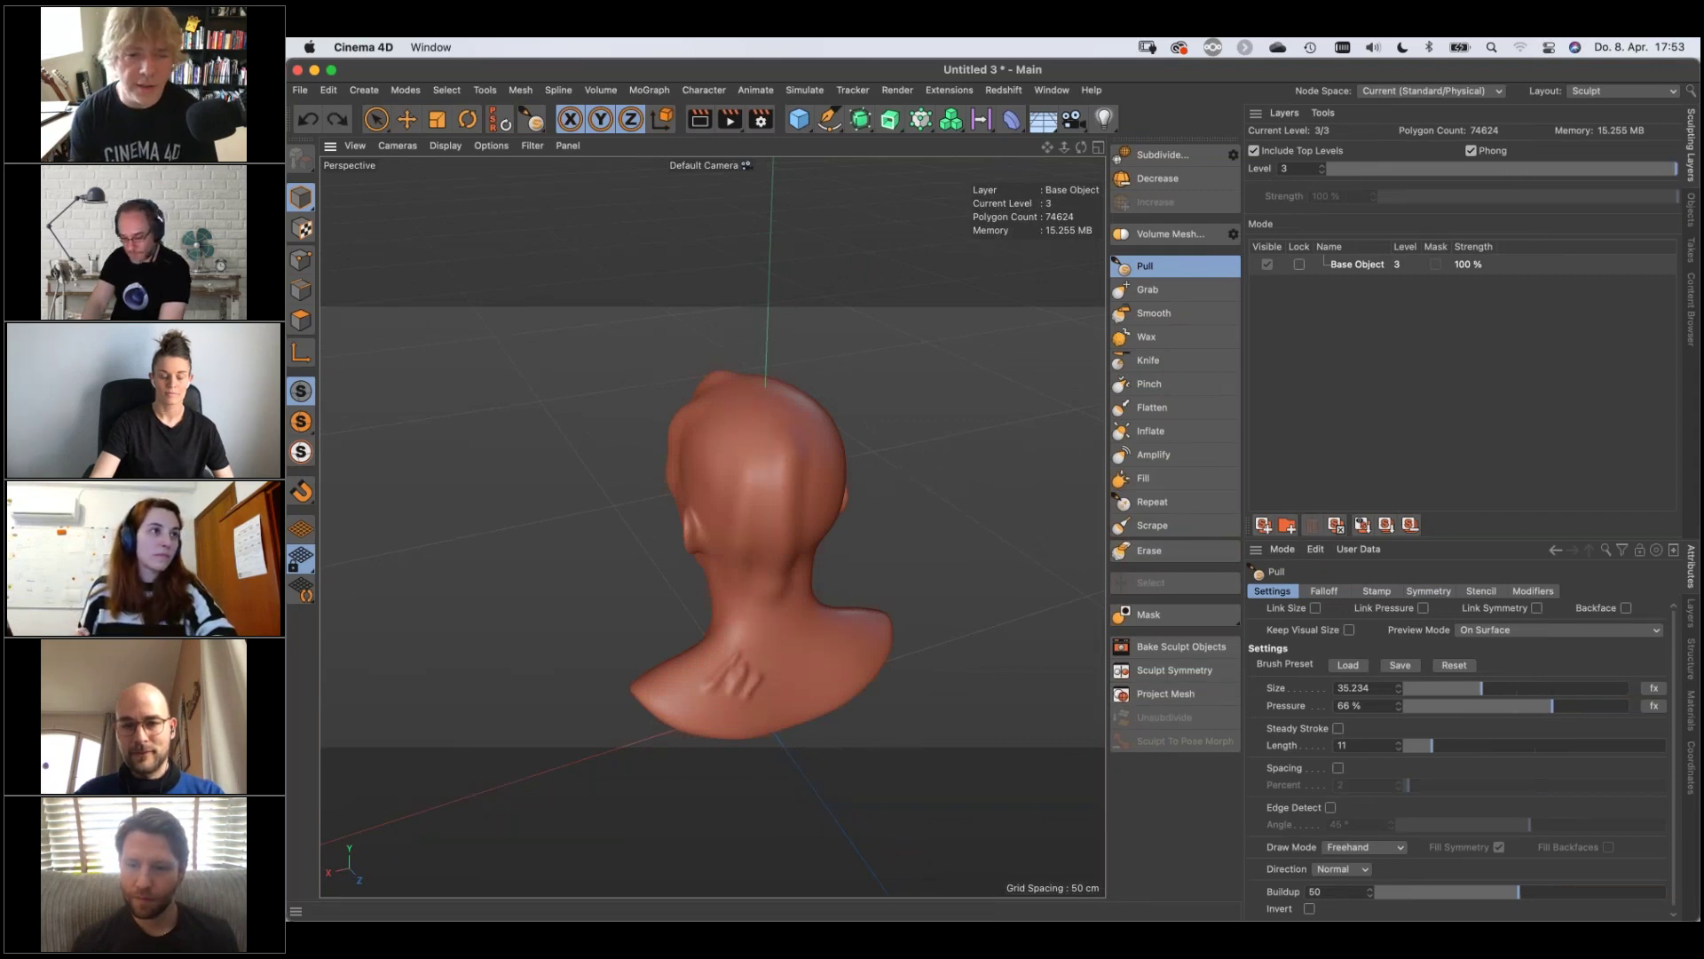
key("super+z")
key("super+z")
key("super+z")
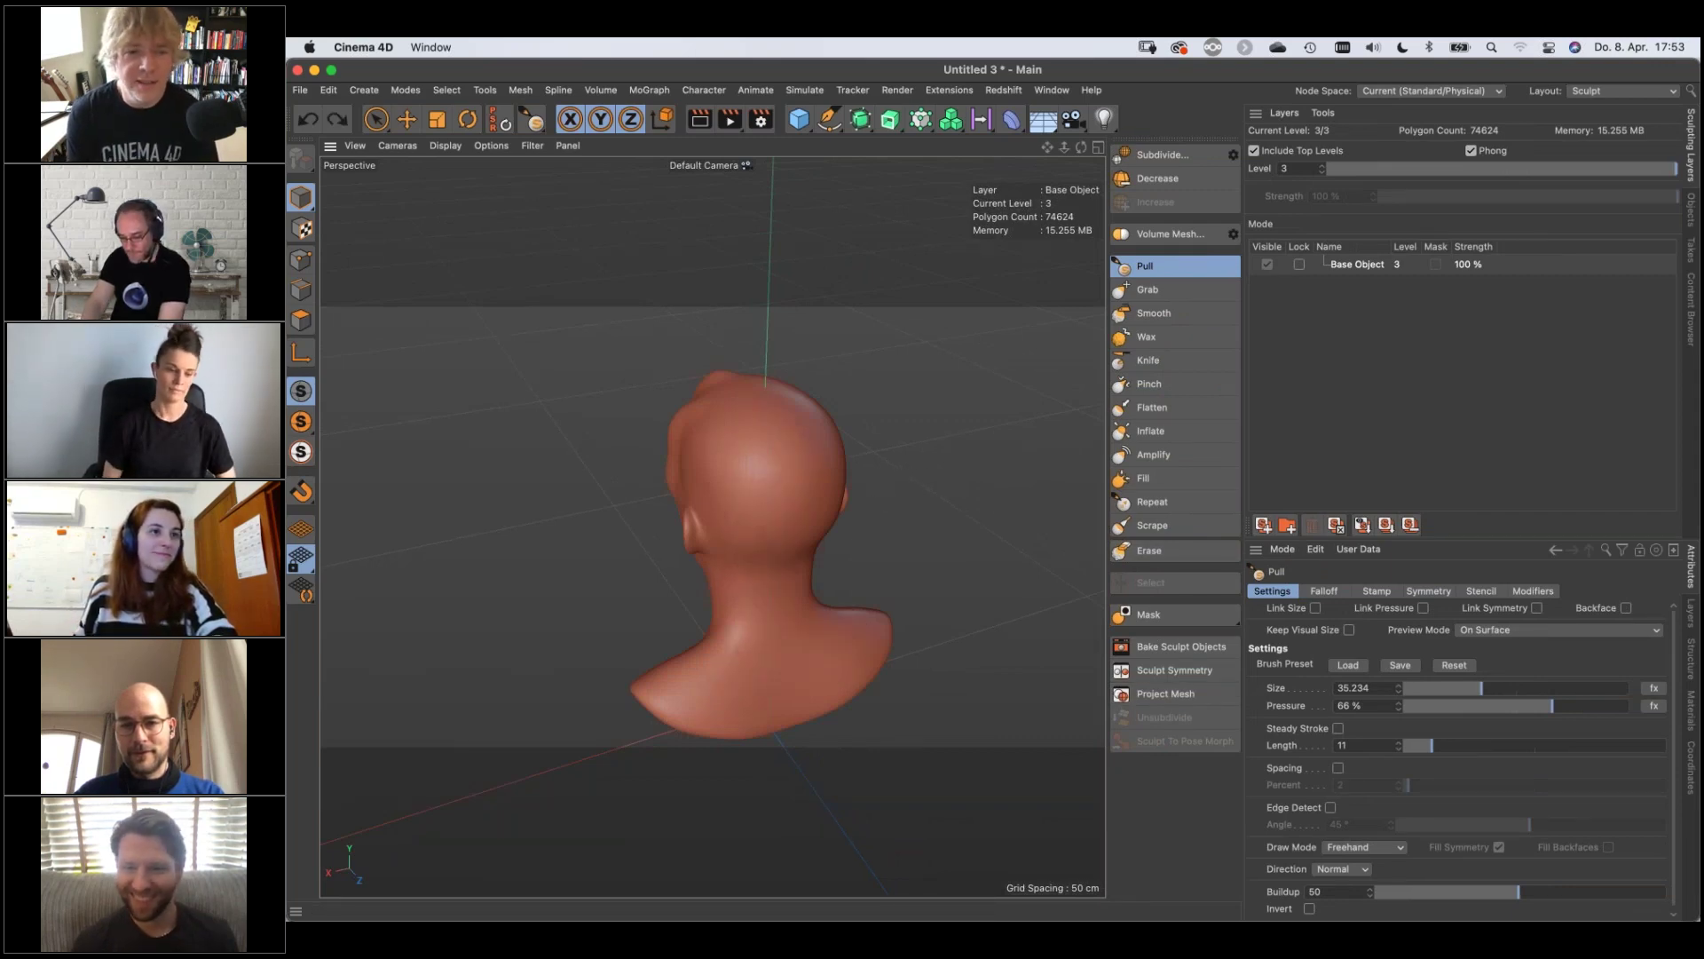
key("super+z")
key("super+z")
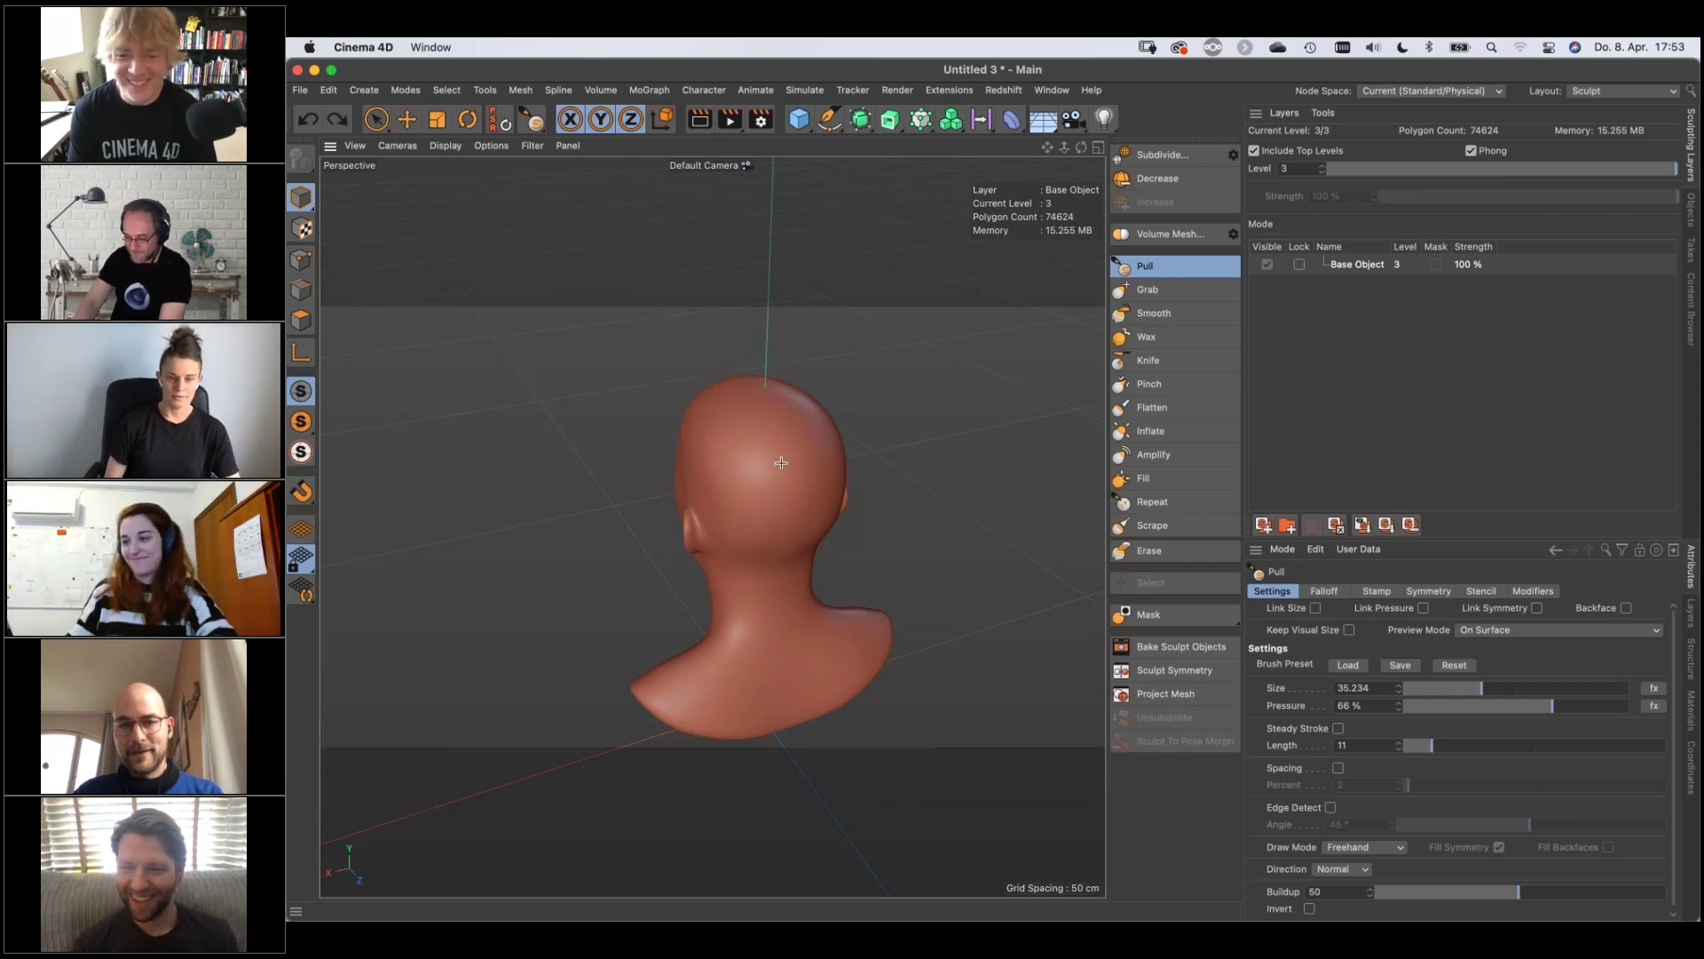
Set the Pull brush to size 8.936 and 57 % pressure for work on the back of the head
left_click_drag(796, 472, 779, 468, "alt")
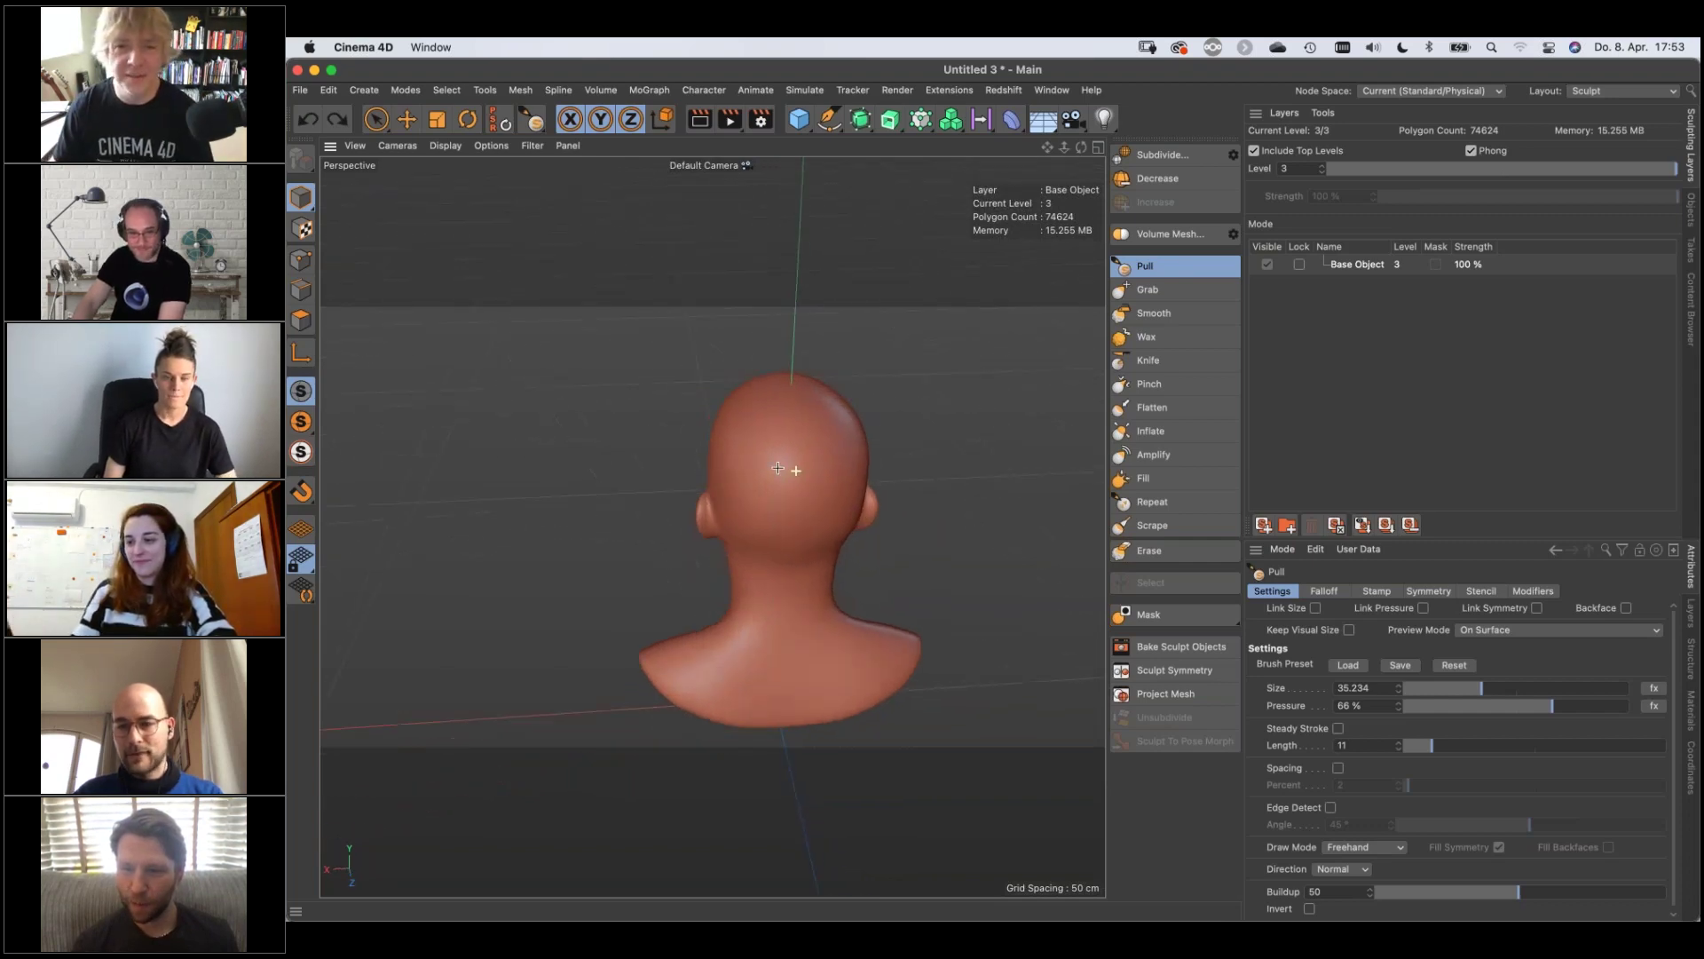
mouse_move(798, 453)
middle_mouse_down()
mouse_move(737, 471)
mouse_move(780, 478)
middle_mouse_up()
left_click_drag(750, 478, 770, 422)
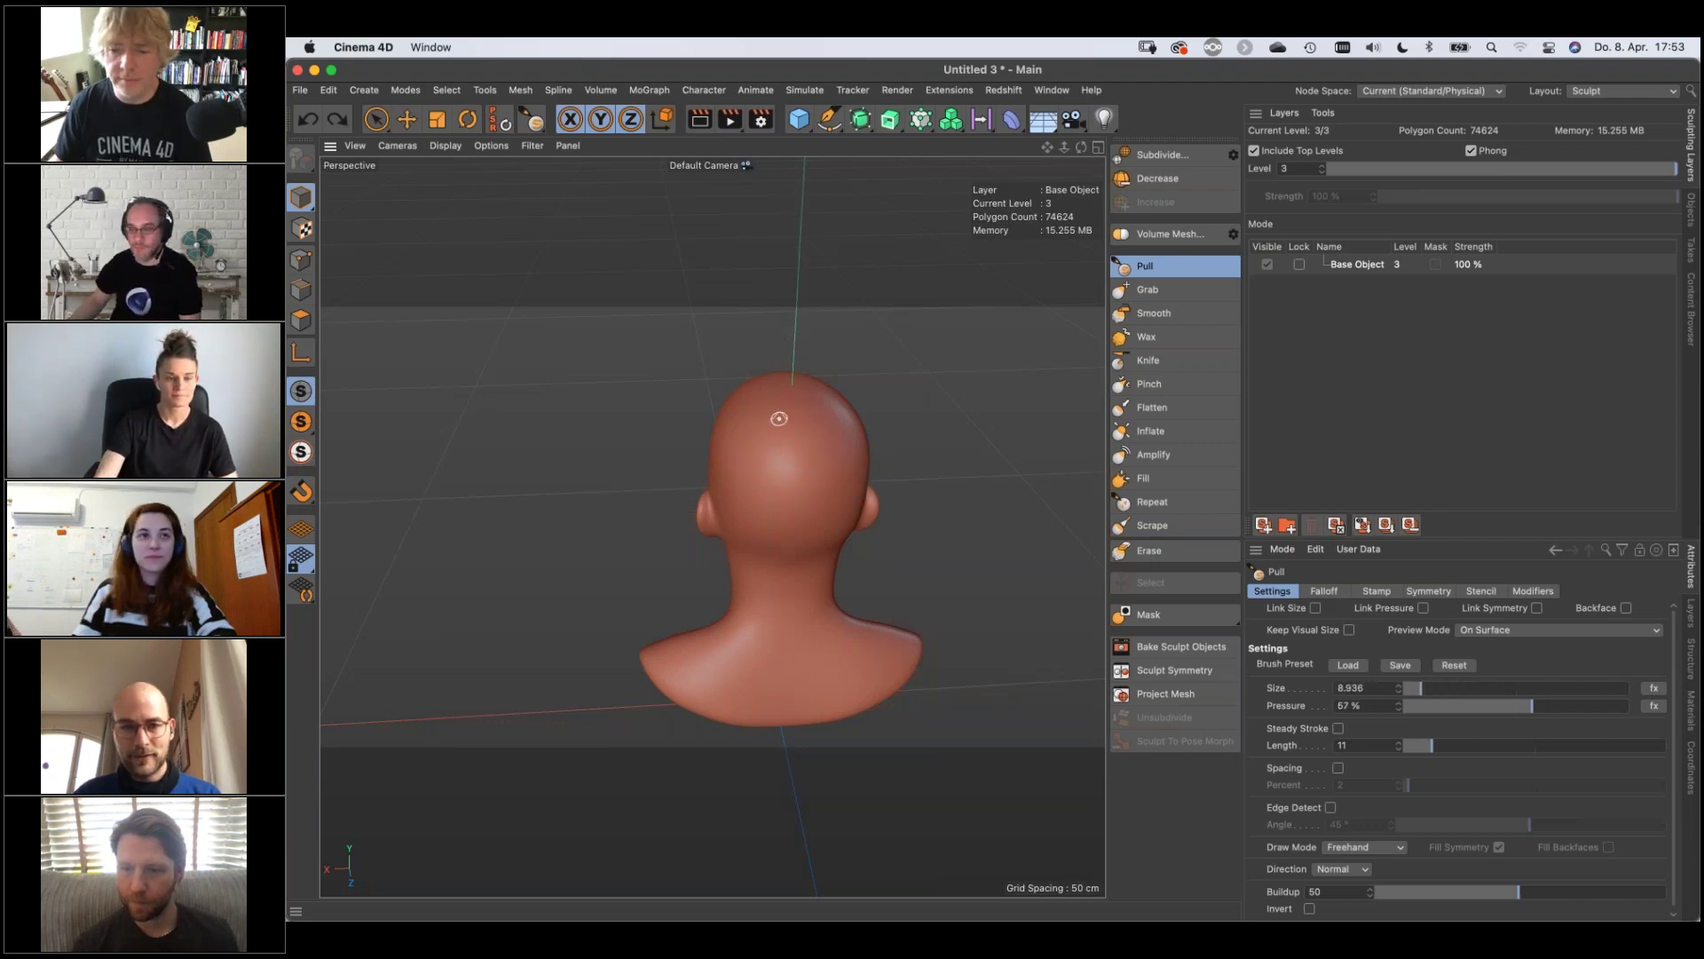
key("super+z")
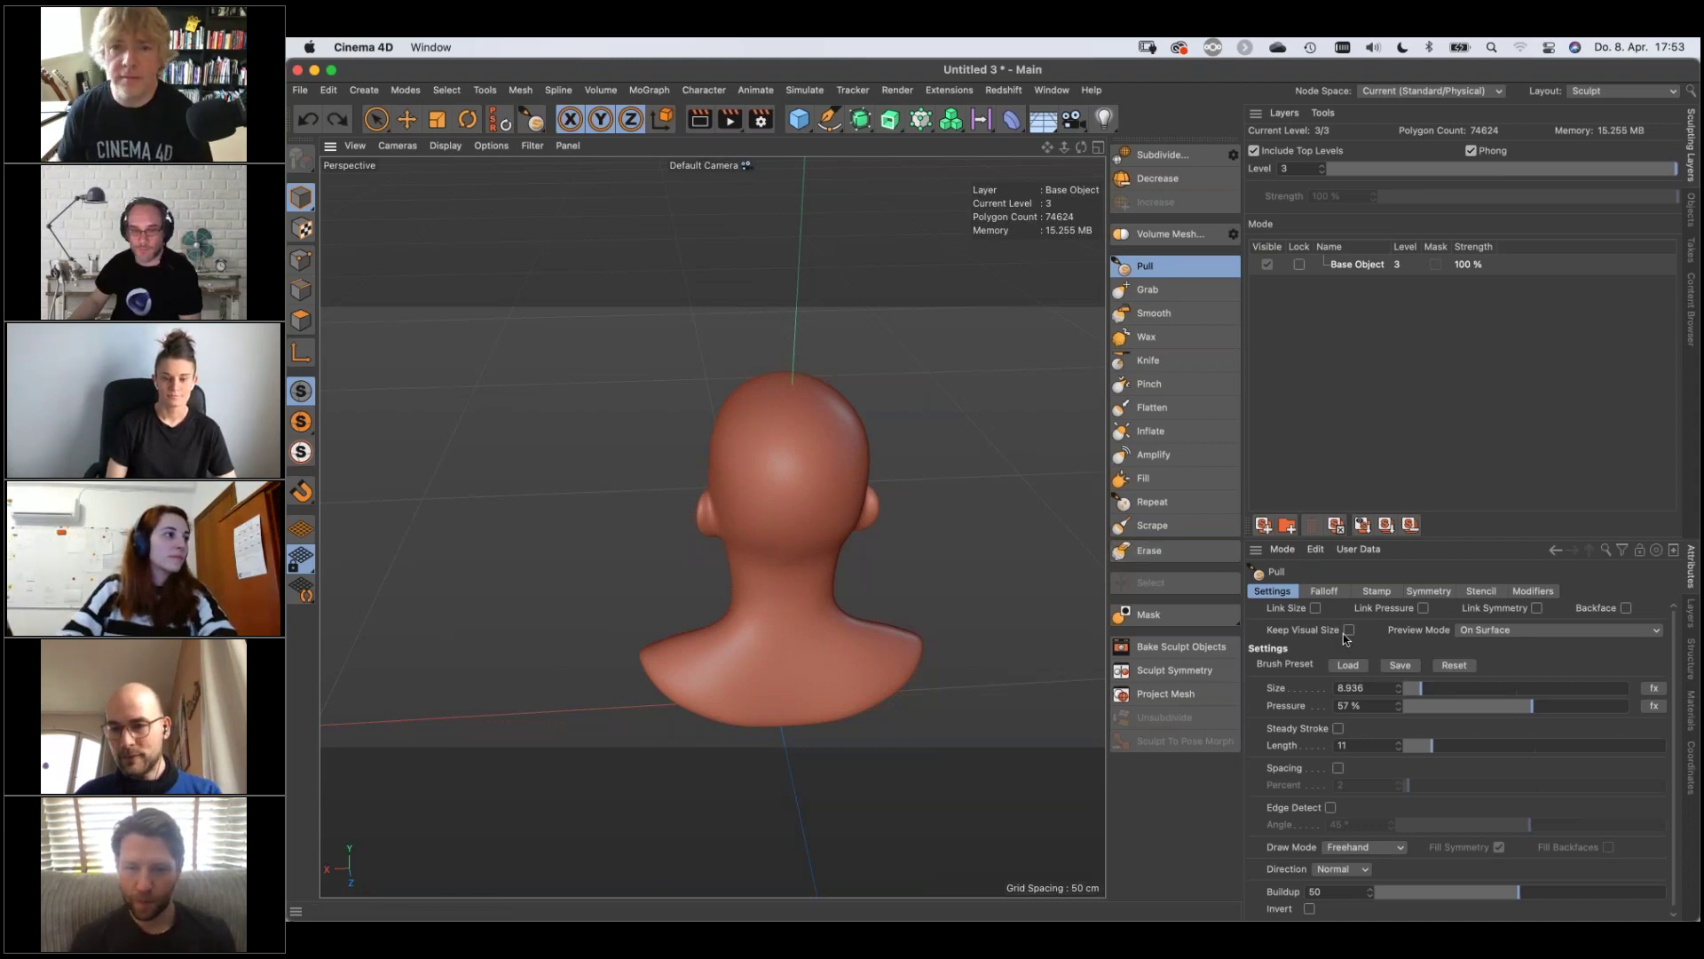
Enable X (YZ) symmetry for the Pull brush and try mirrored wavy strokes on the back of the head
left_click(1428, 591)
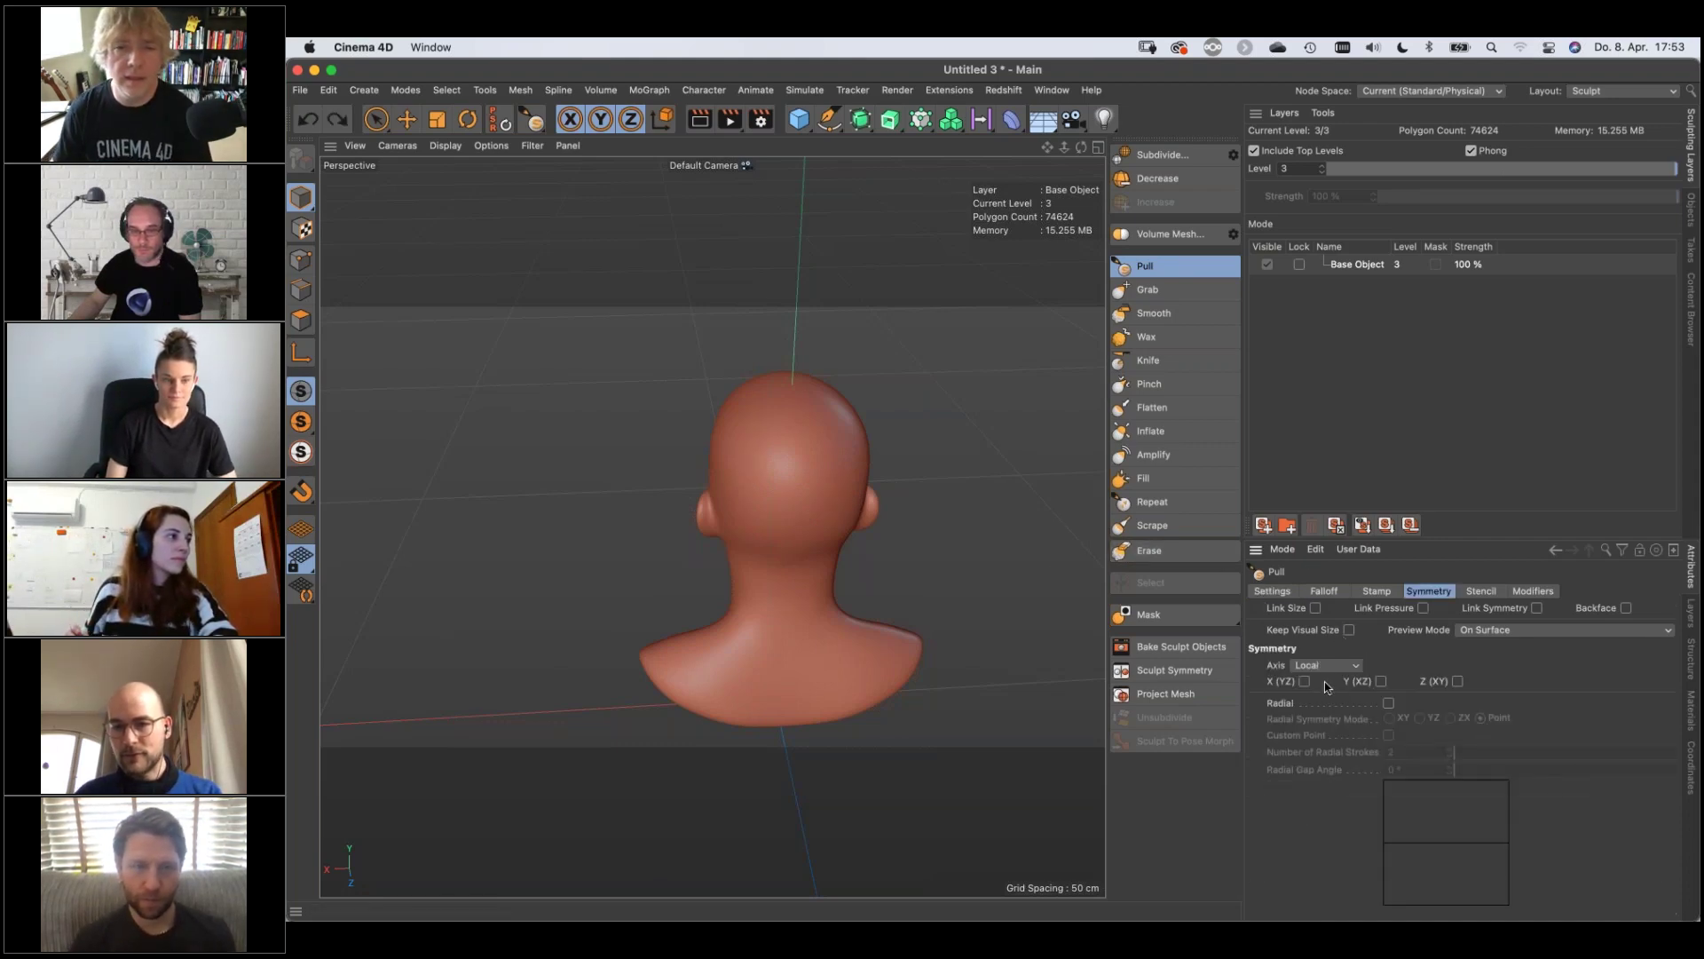
left_click(1304, 680)
left_click_drag(780, 430, 759, 494)
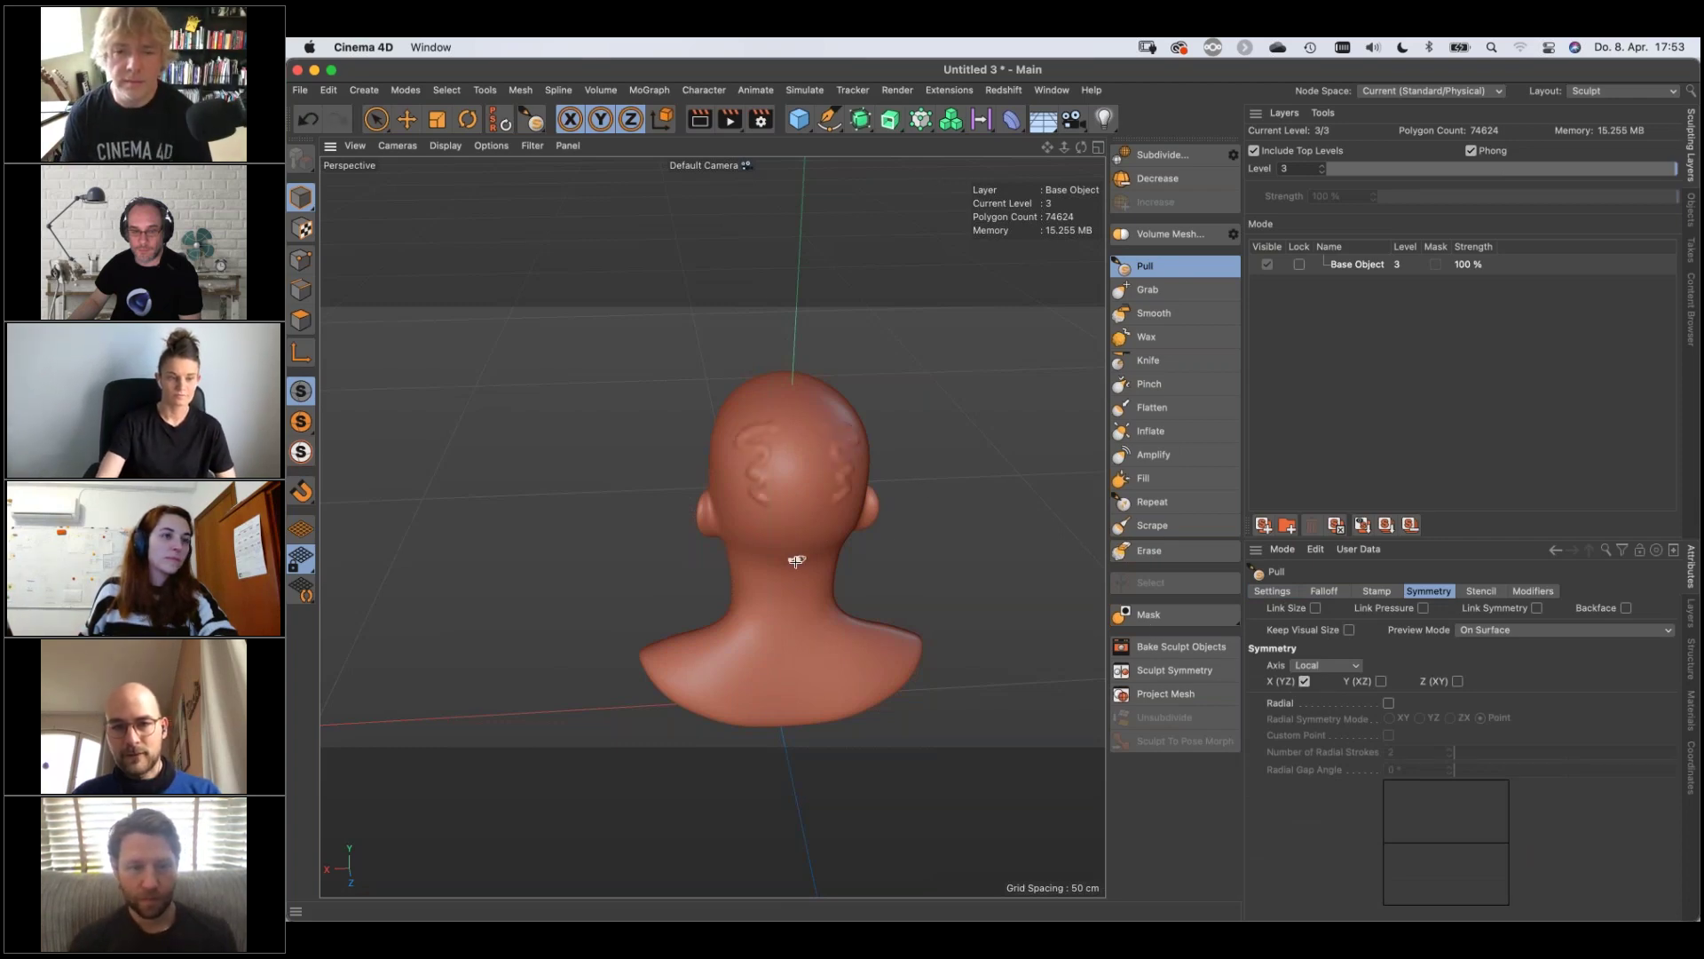
key("super+z")
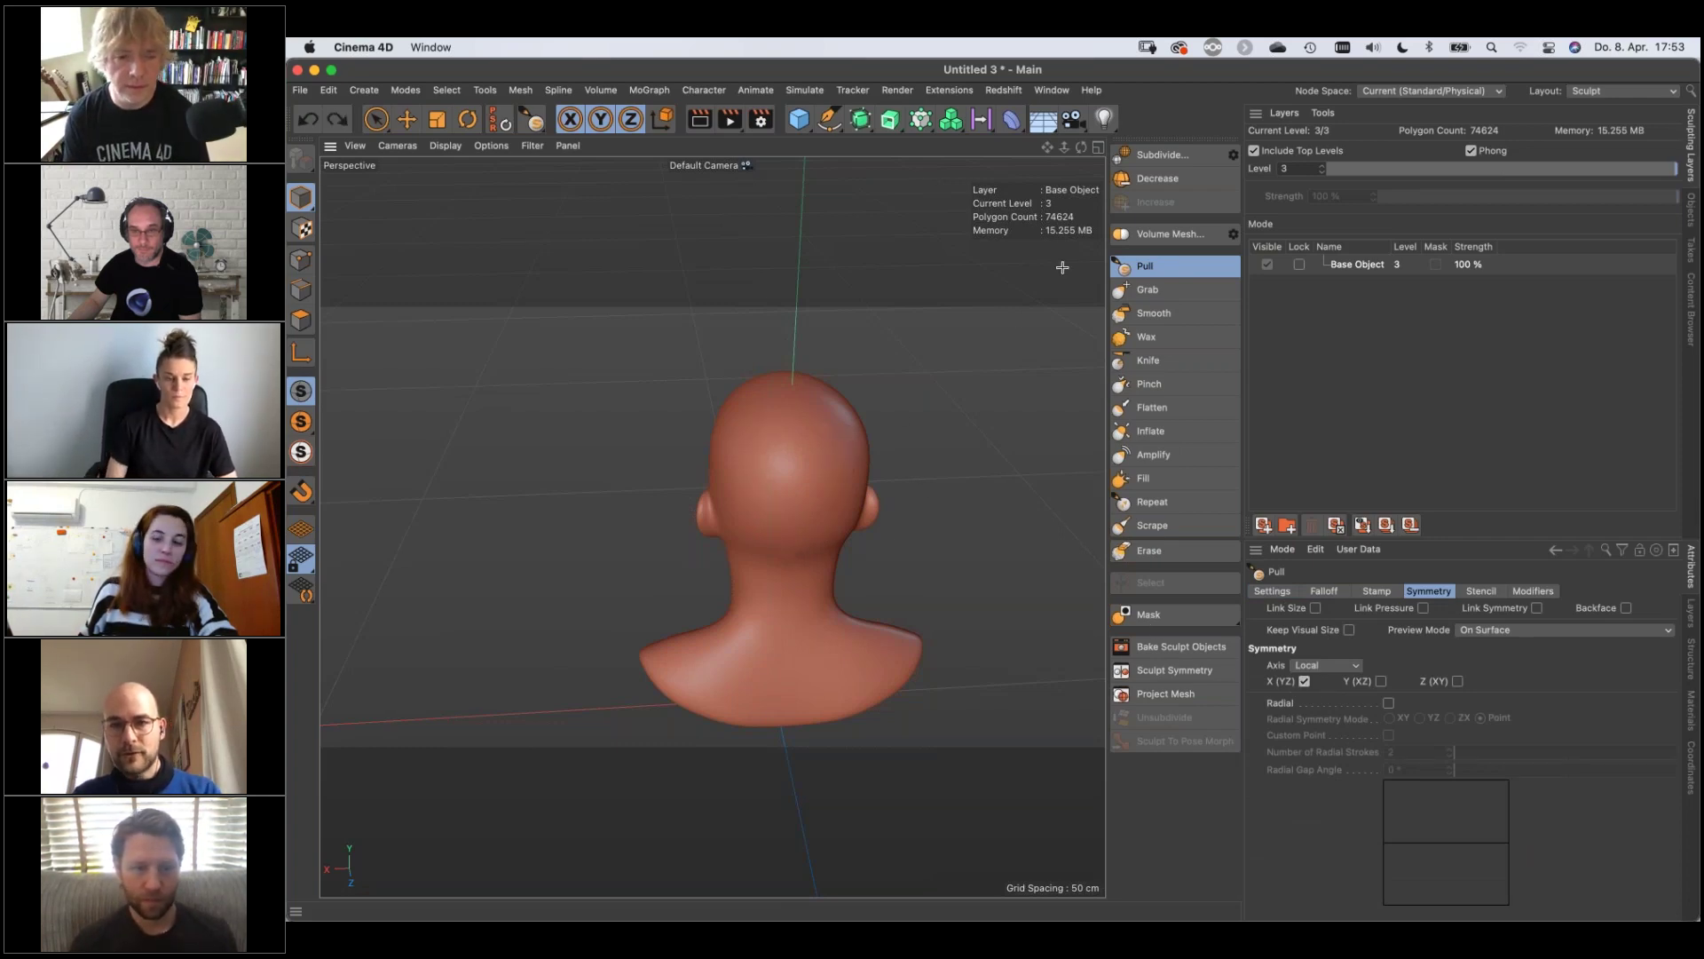
Subdivide the bust two more times to reach sculpting level 5
left_click(1180, 156)
left_click(1180, 156)
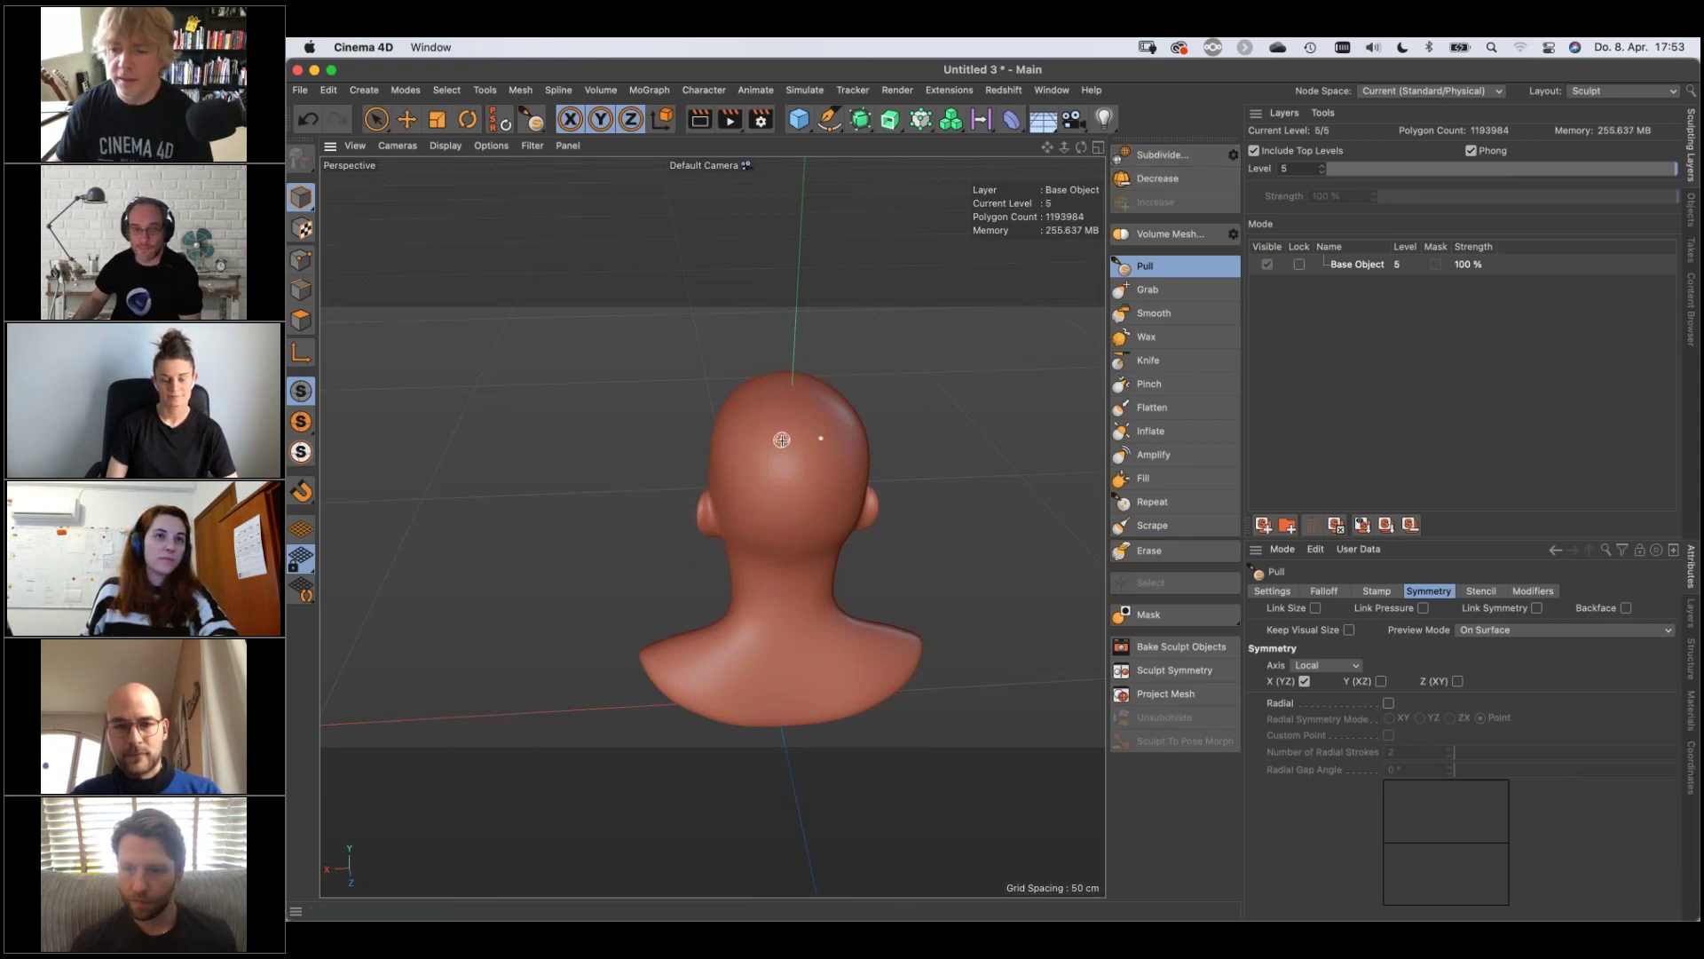
Replace the brush's X (YZ) symmetry with Point-mode radial symmetry using 6 strokes, and try a pattern on the back of the head
left_click(1305, 682)
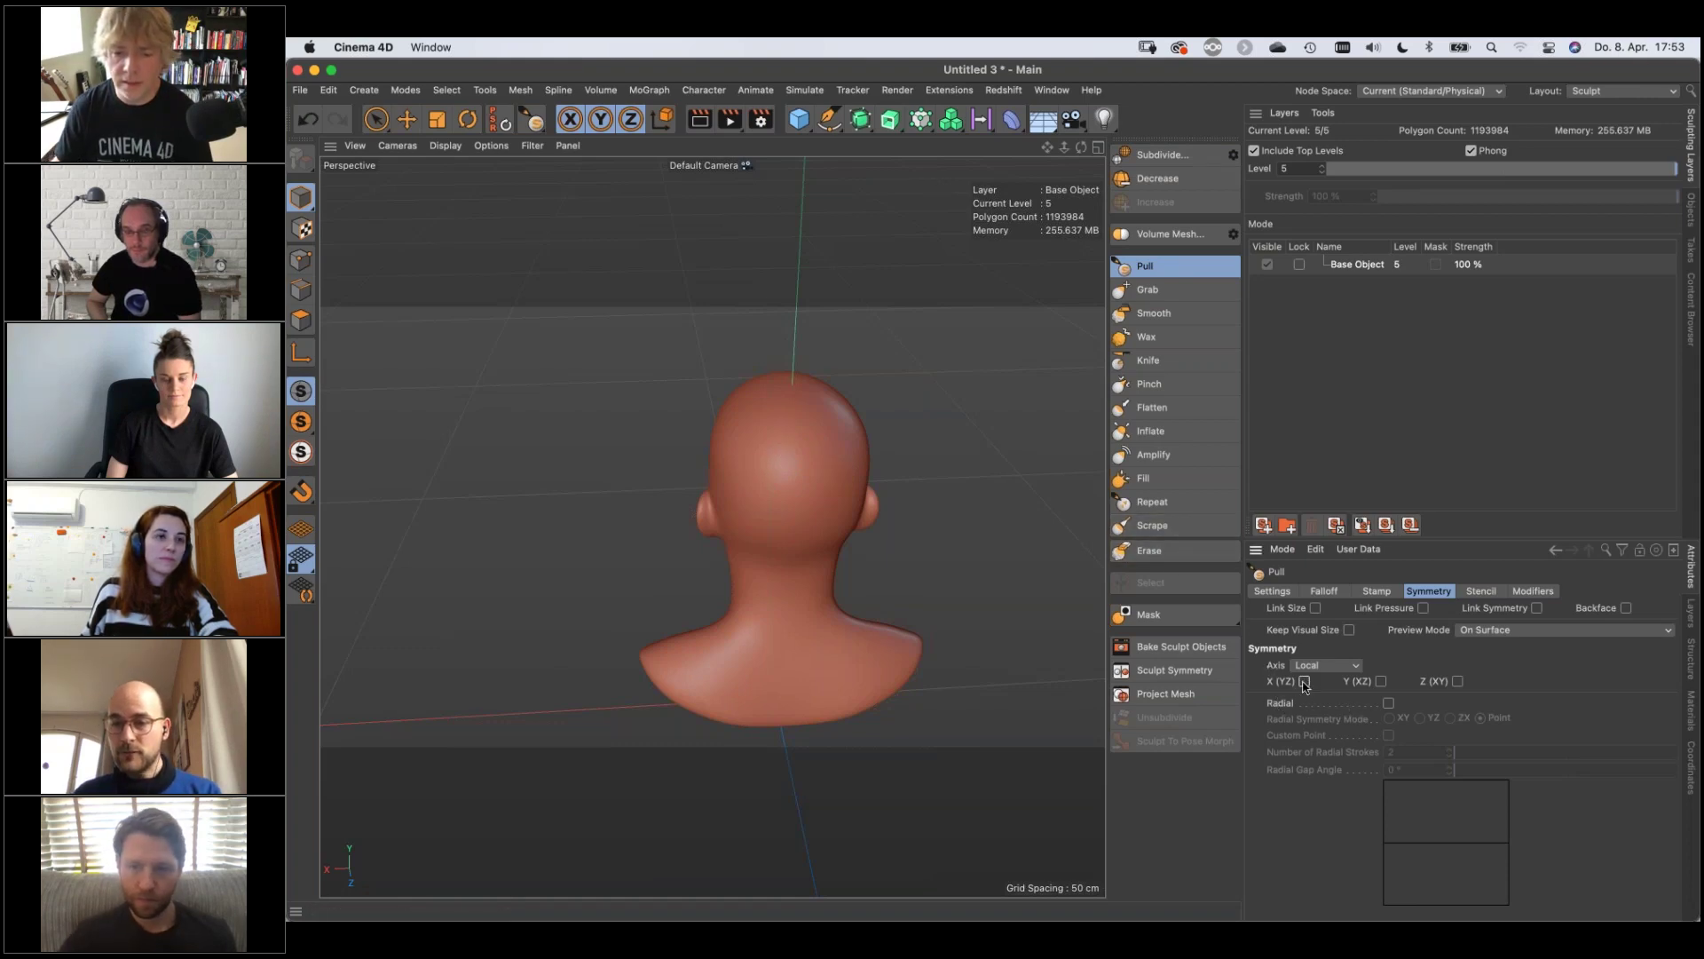
left_click(1389, 703)
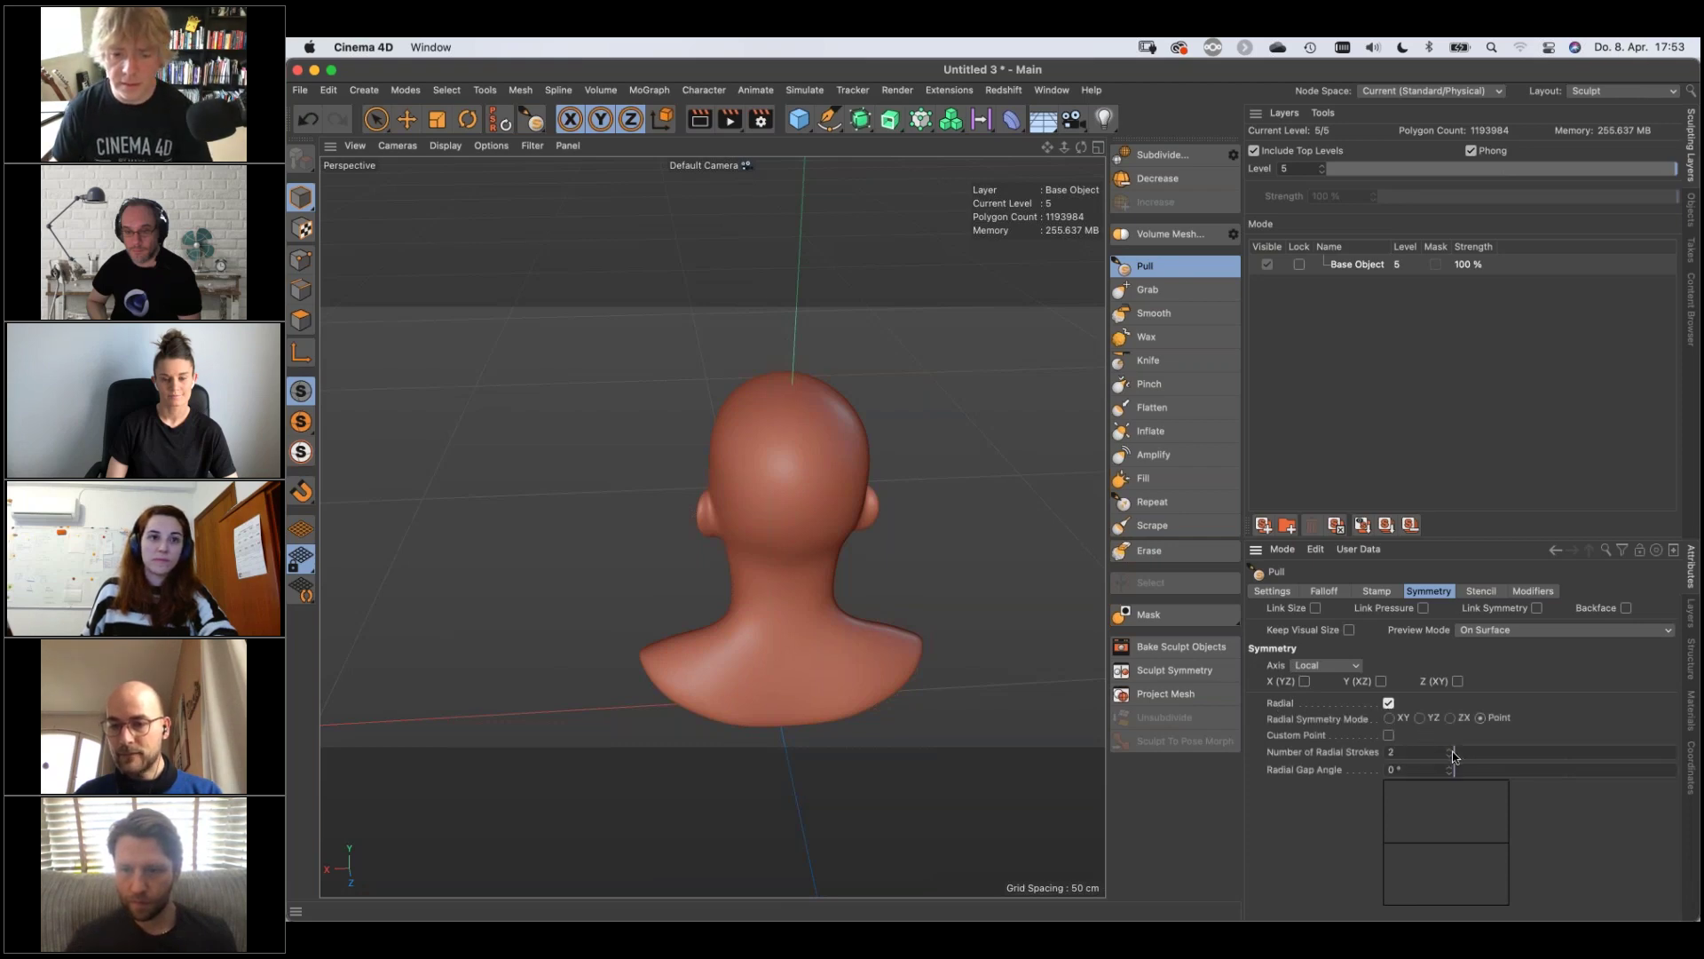
left_click_drag(1465, 757, 1473, 753)
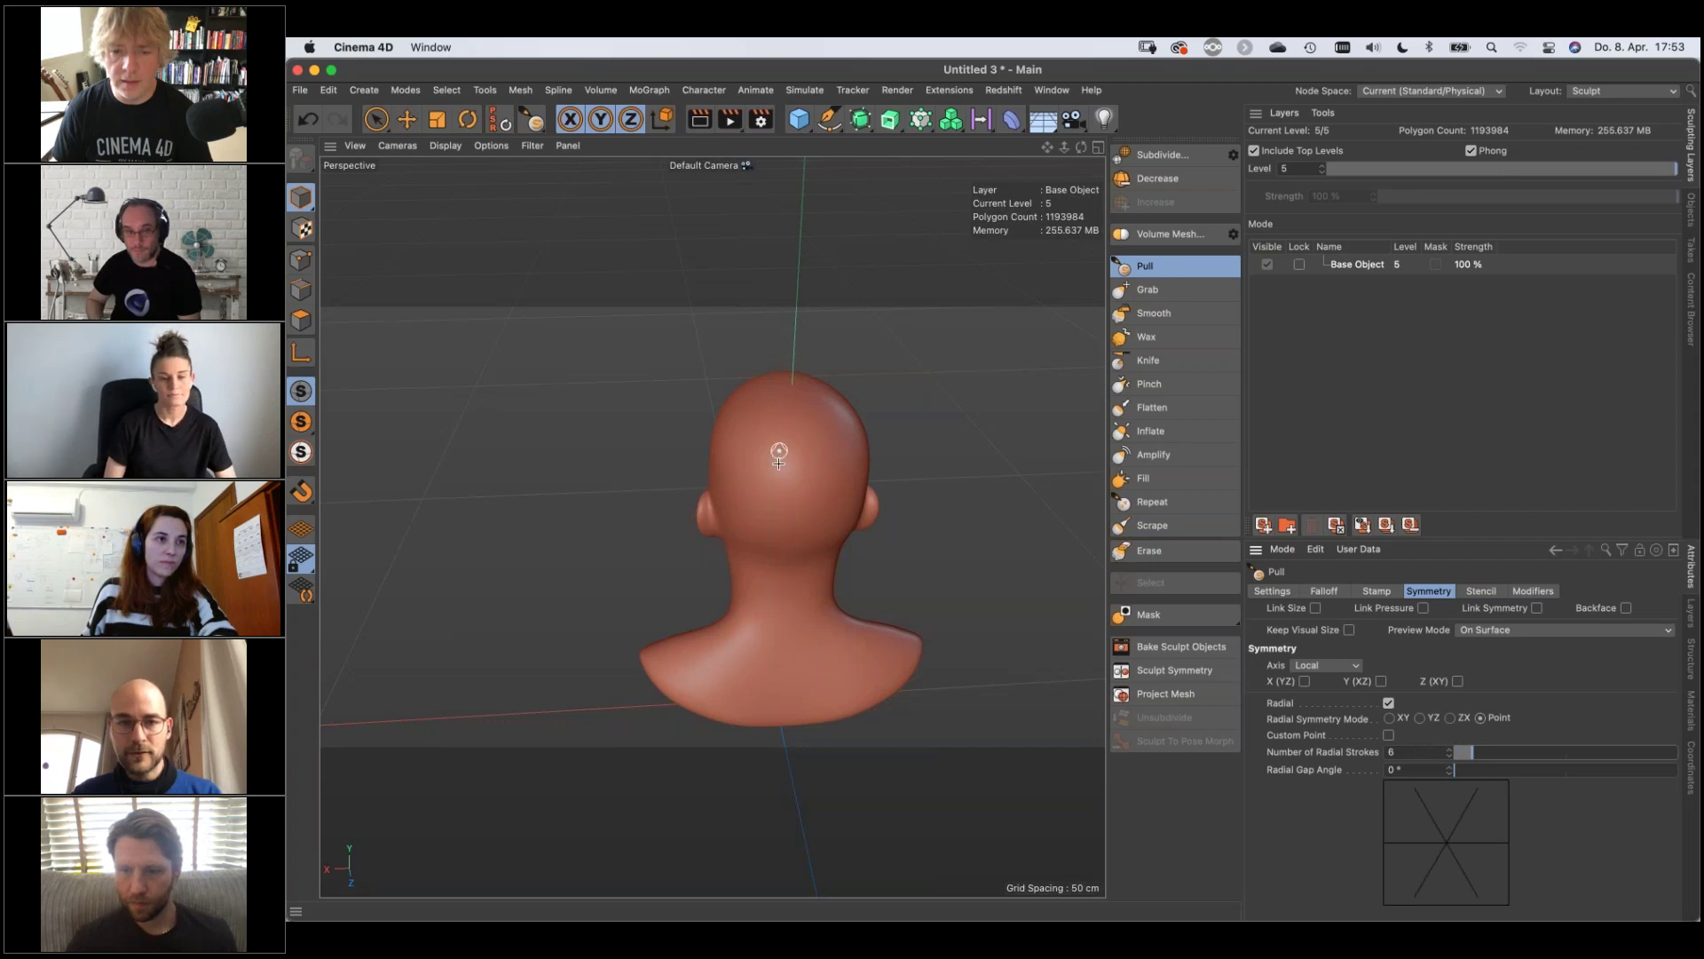
mouse_move(785, 456)
left_mouse_down()
mouse_move(789, 471)
mouse_move(799, 448)
mouse_move(777, 484)
mouse_move(811, 530)
left_mouse_up()
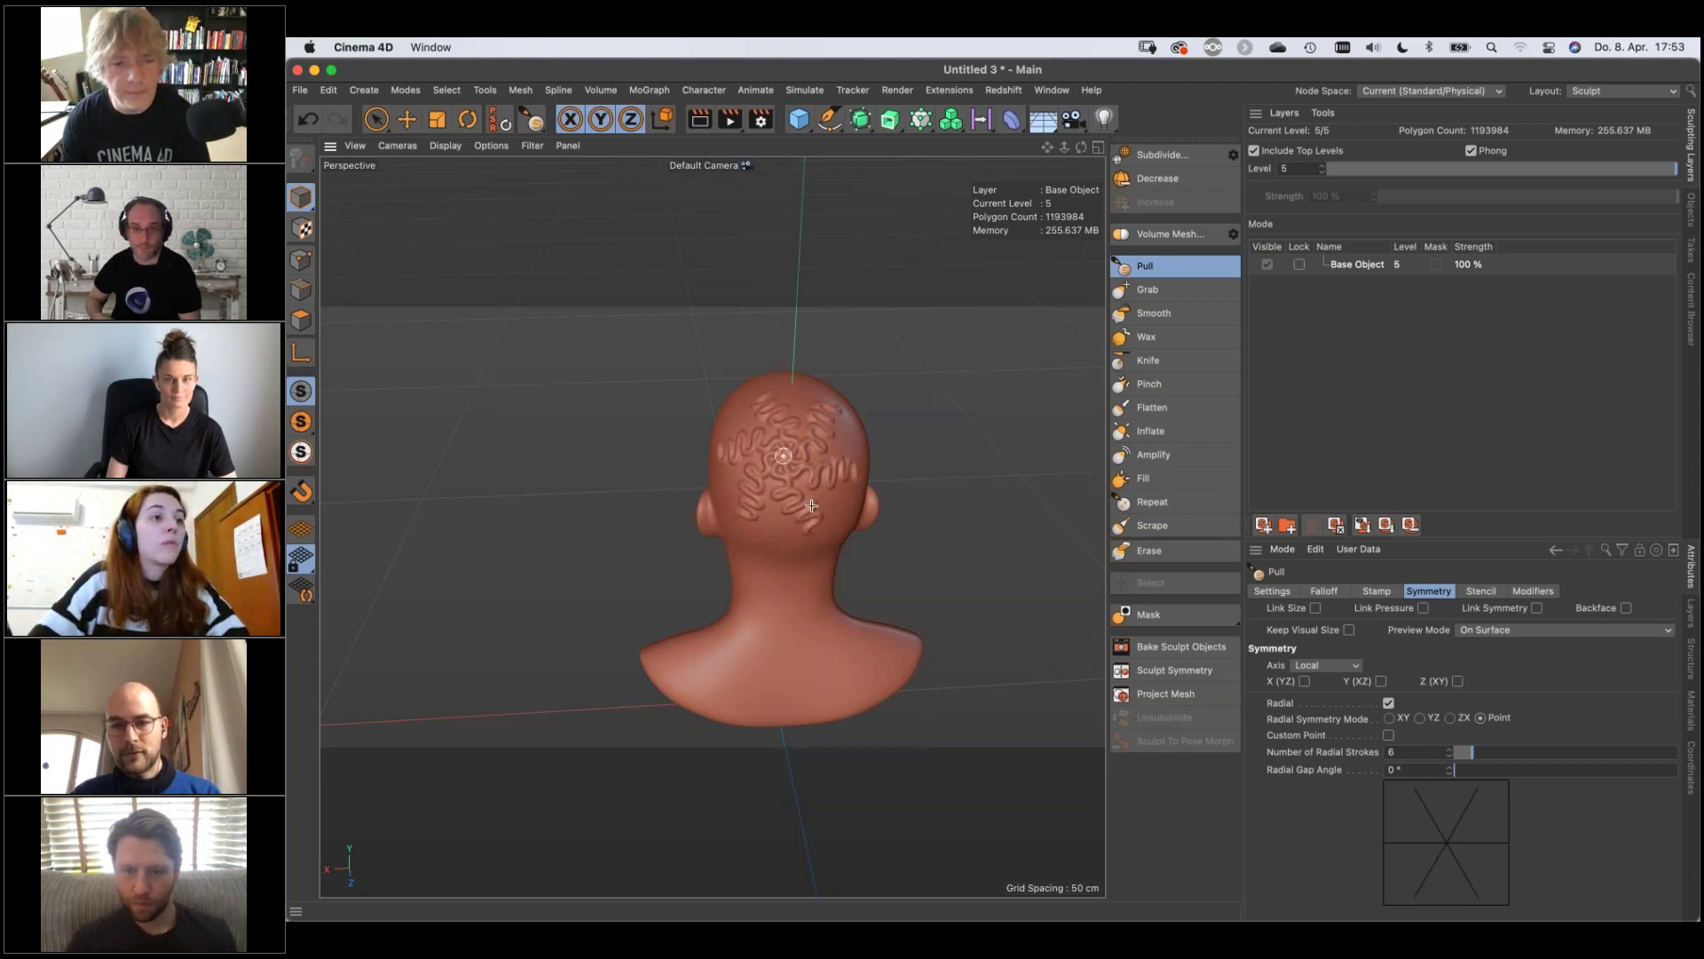
key("super+z")
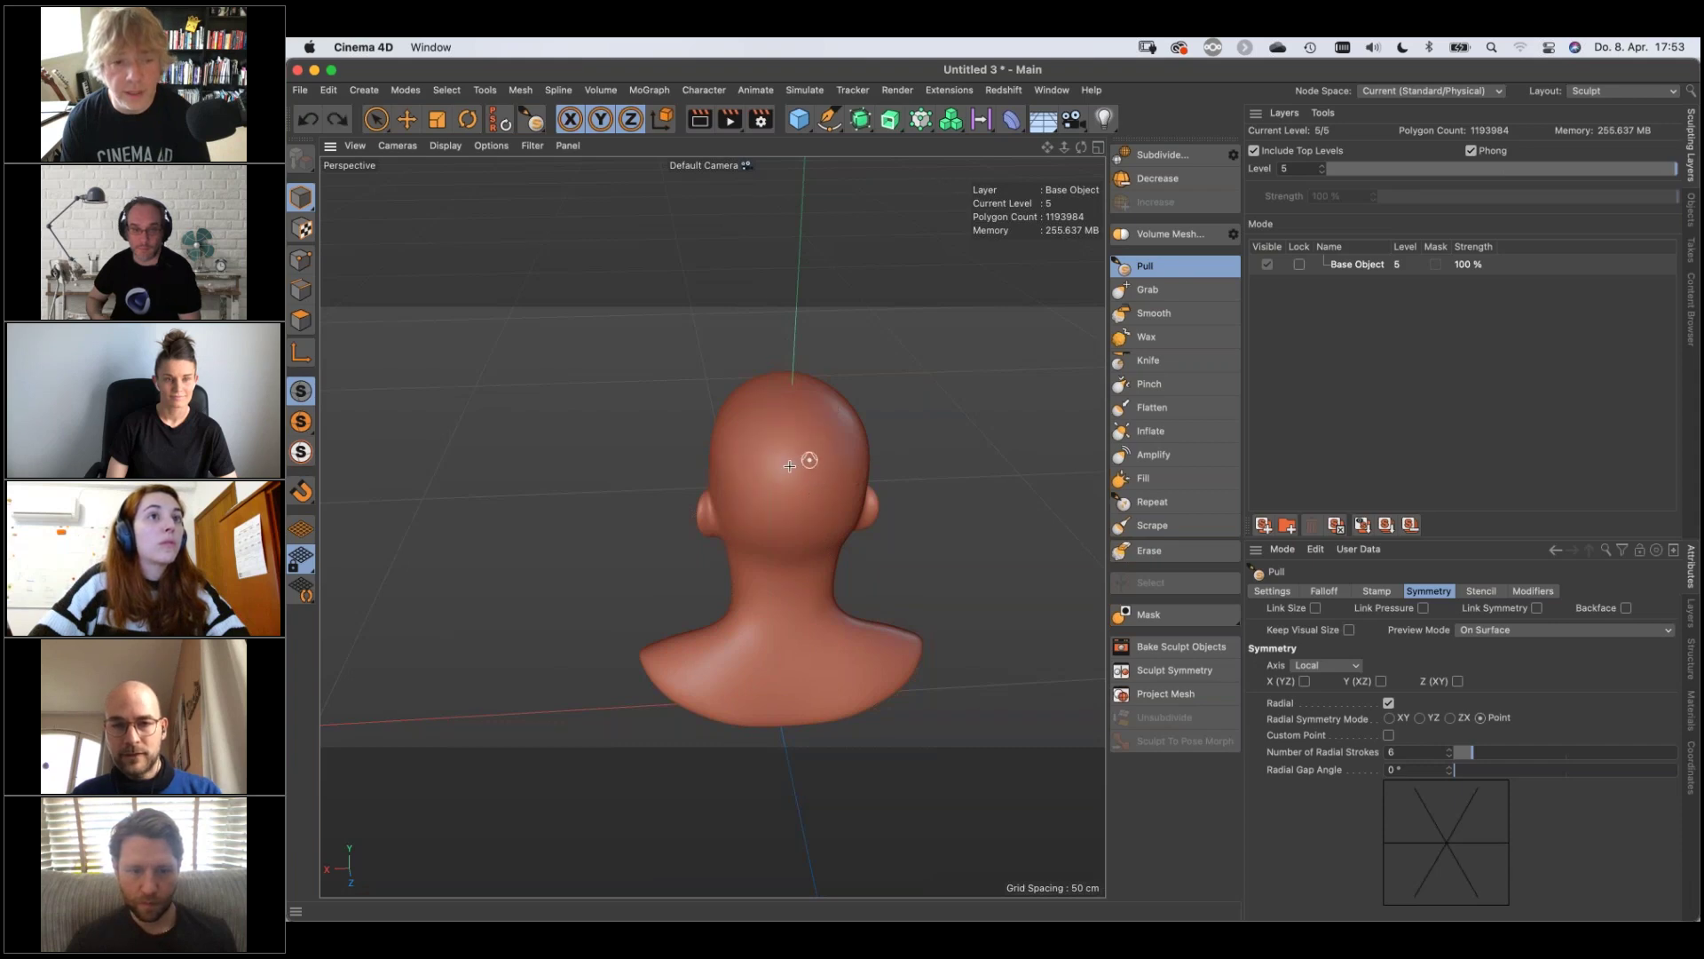
Enable Custom Point for the radial symmetry and sculpt a six-fold pattern of wavy ridges with a central bump across the back of the head
mouse_move(787, 461)
left_mouse_down("alt")
mouse_move(715, 518)
mouse_move(765, 484)
left_mouse_up("alt")
scroll(764, 487, "up", 5)
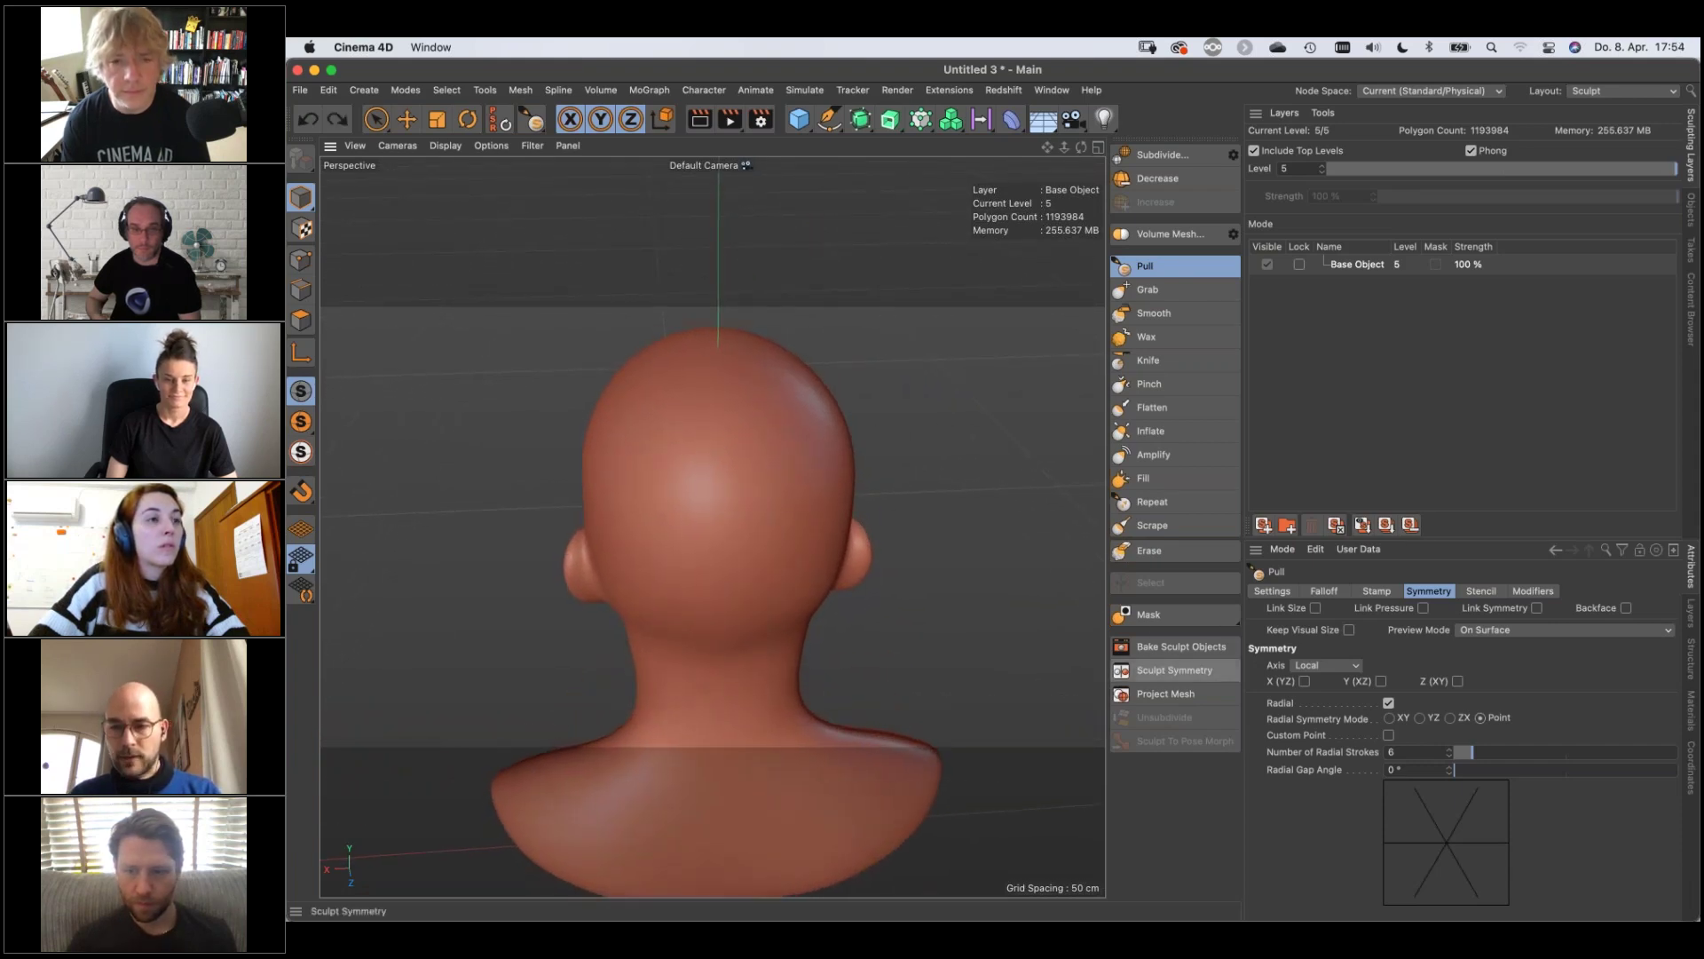
left_click(1389, 735)
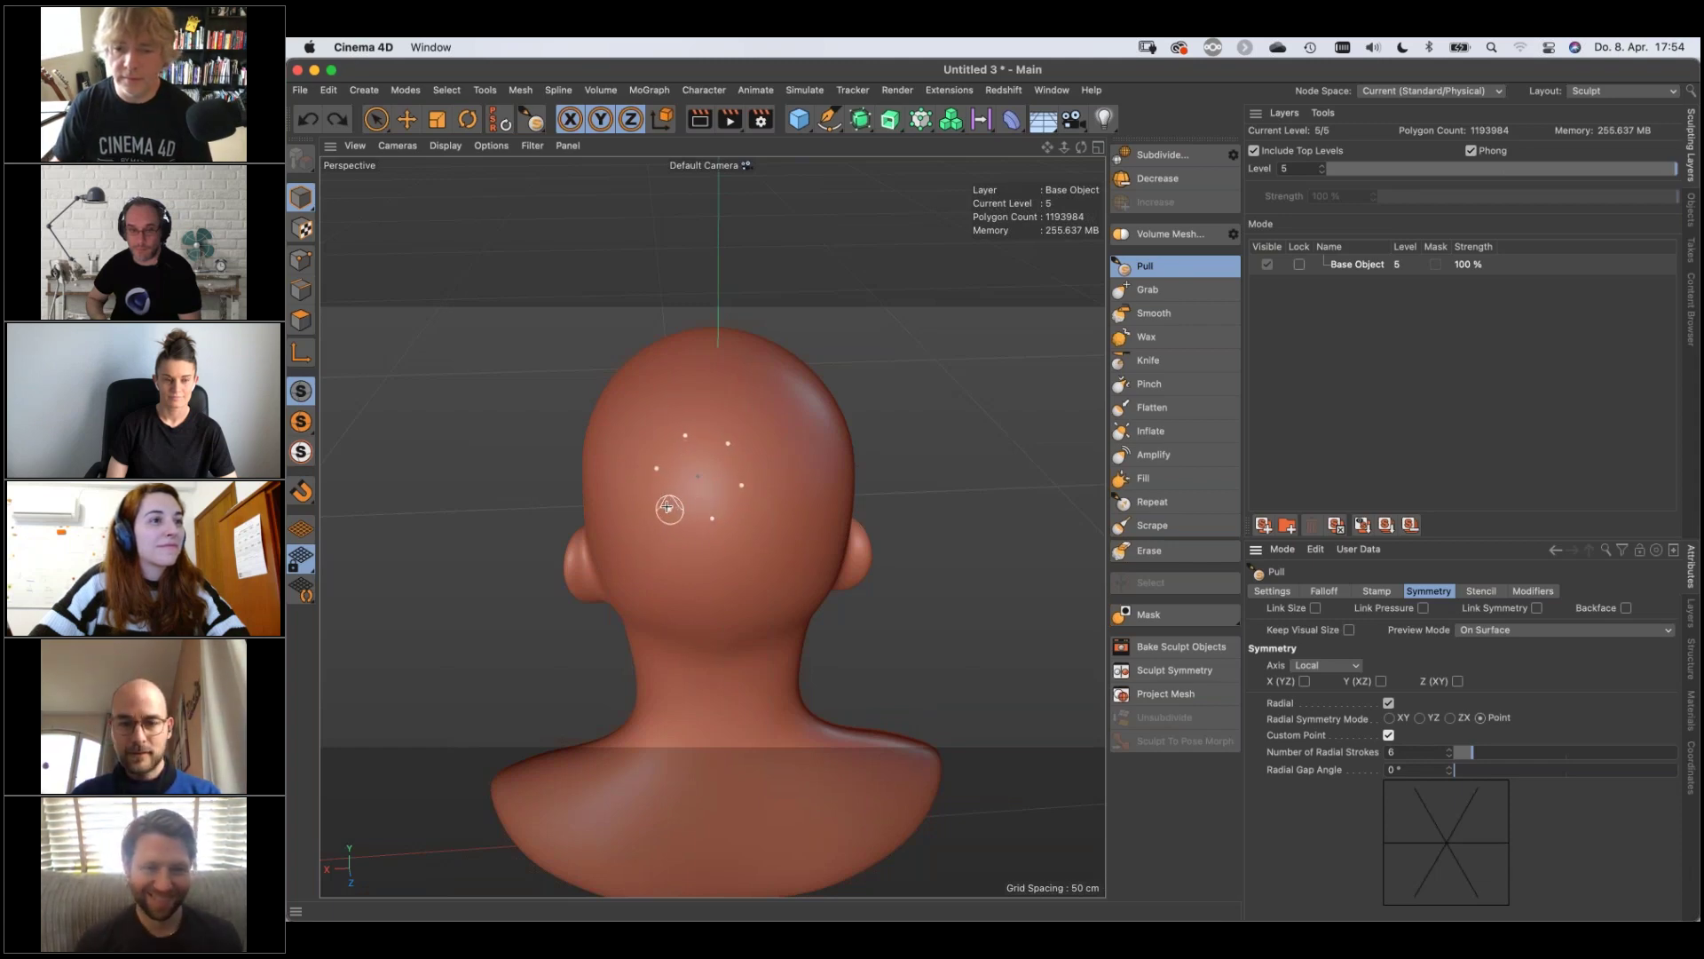
scroll(671, 503, "up", 1)
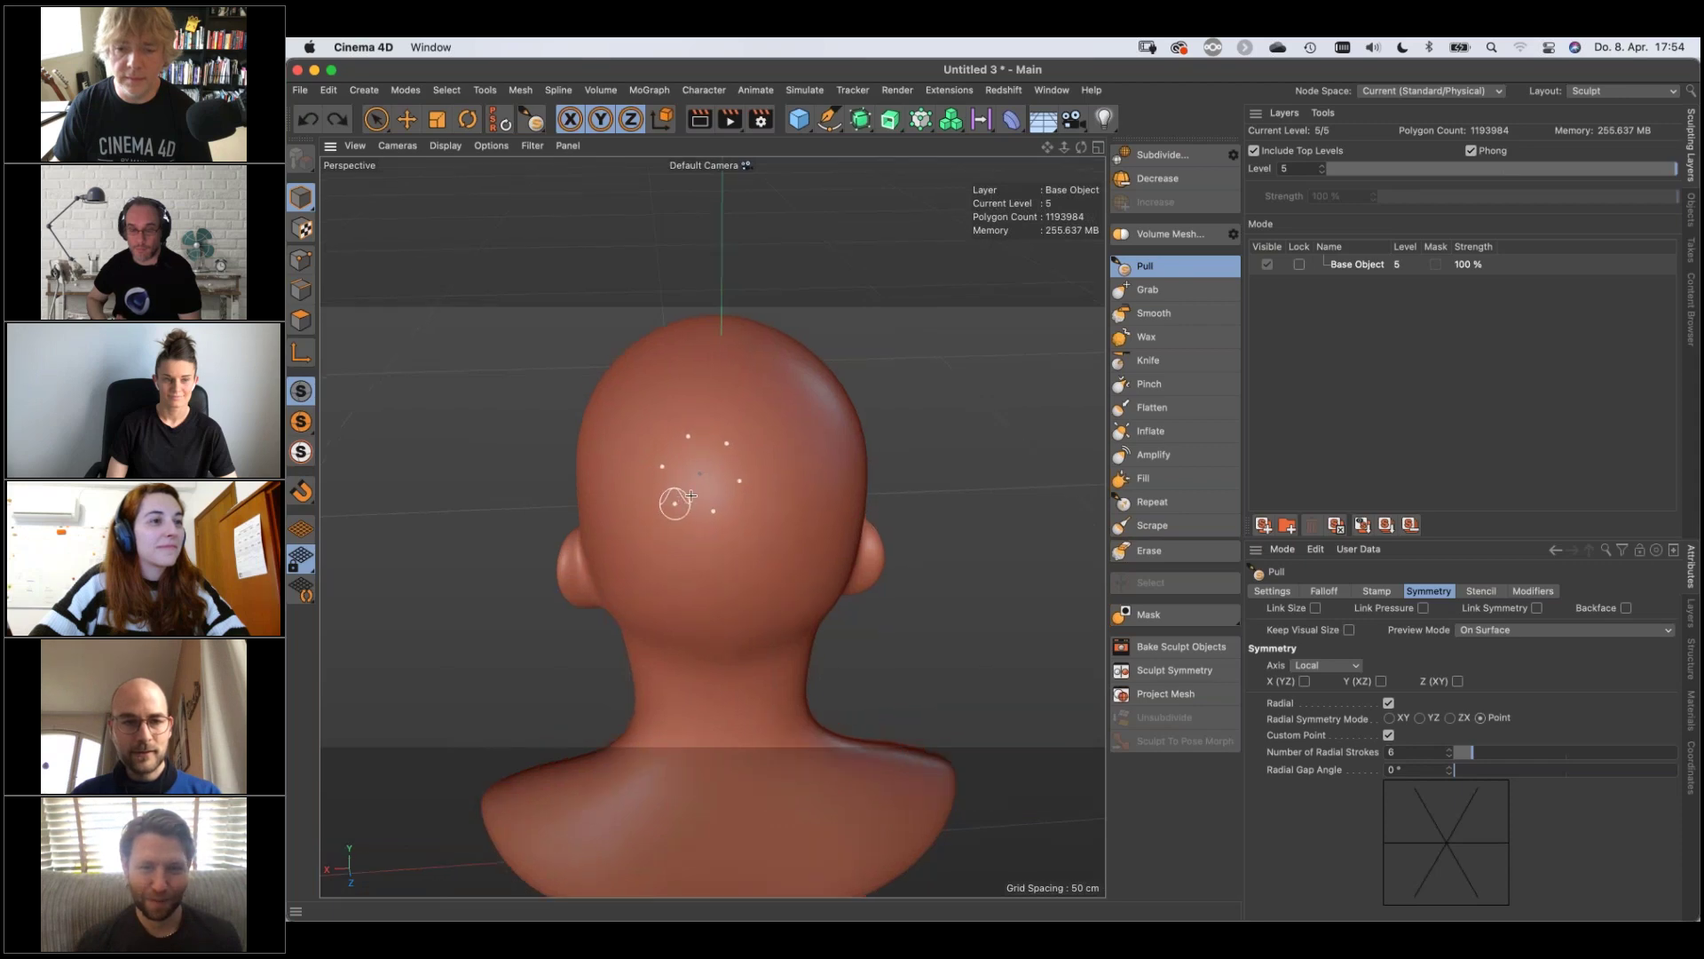
scroll(681, 497, "up", 1)
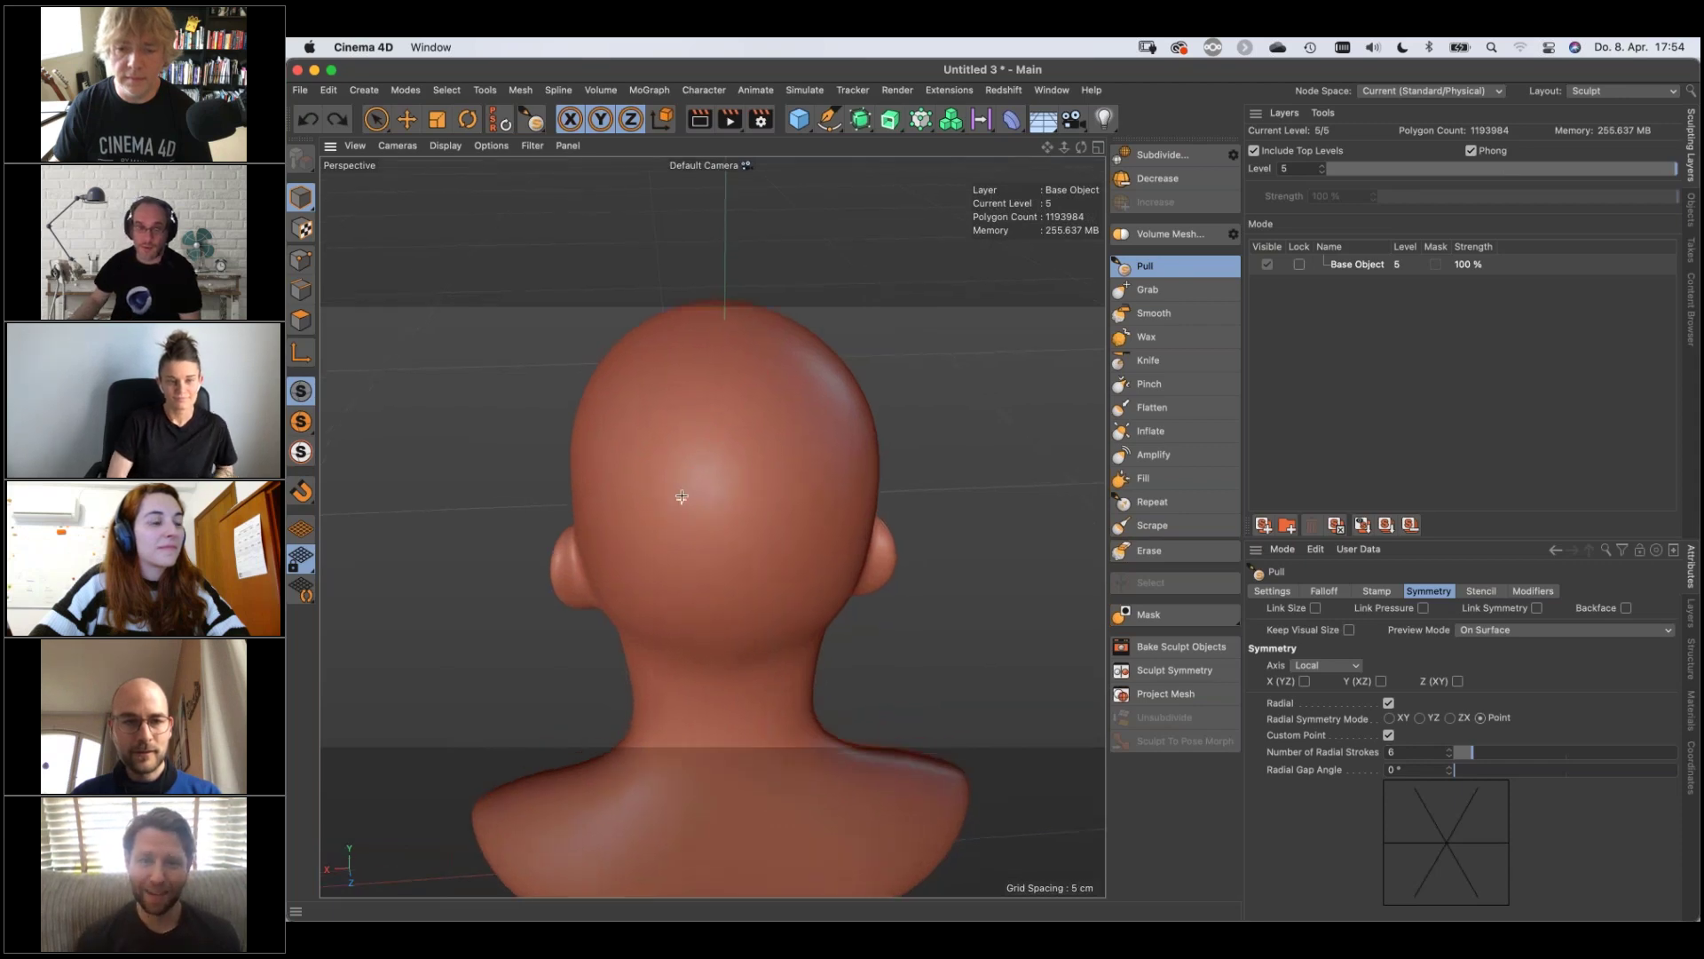
scroll(682, 496, "up", 3)
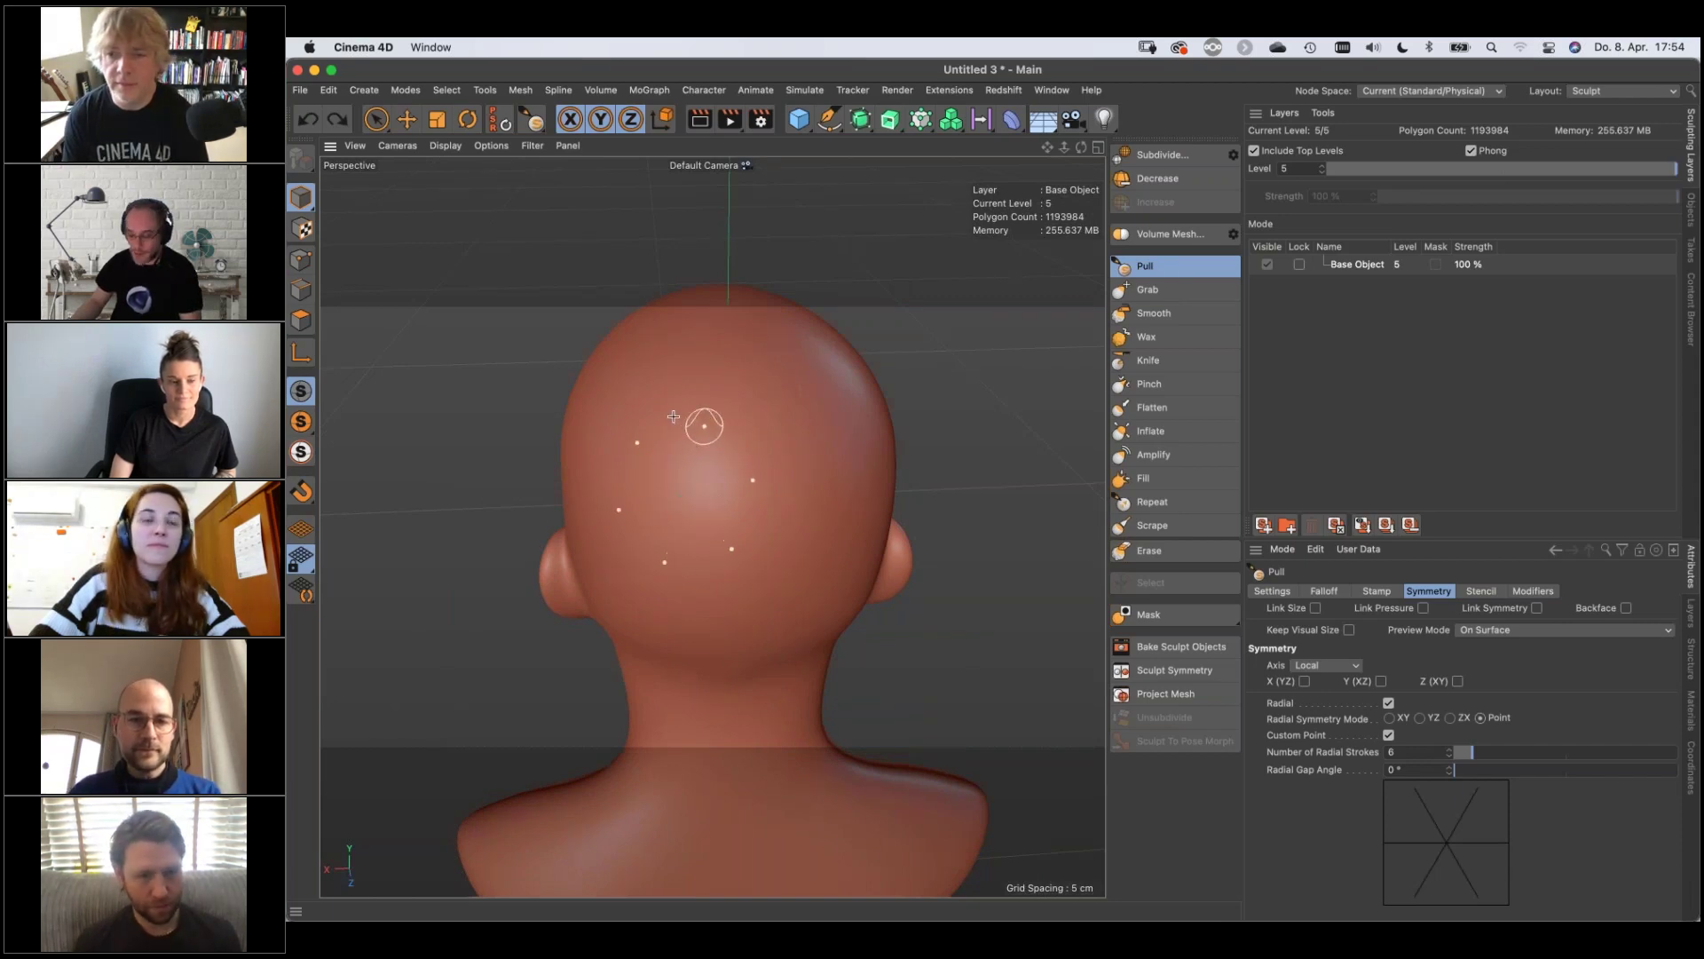
mouse_move(677, 407)
left_mouse_down()
mouse_move(721, 412)
mouse_move(706, 448)
mouse_move(688, 426)
mouse_move(714, 410)
mouse_move(770, 435)
mouse_move(790, 487)
left_mouse_up()
mouse_move(757, 397)
left_mouse_down()
mouse_move(781, 387)
mouse_move(836, 453)
mouse_move(820, 480)
left_mouse_up()
mouse_move(770, 358)
left_mouse_down()
mouse_move(738, 330)
mouse_move(818, 388)
mouse_move(819, 356)
left_mouse_up()
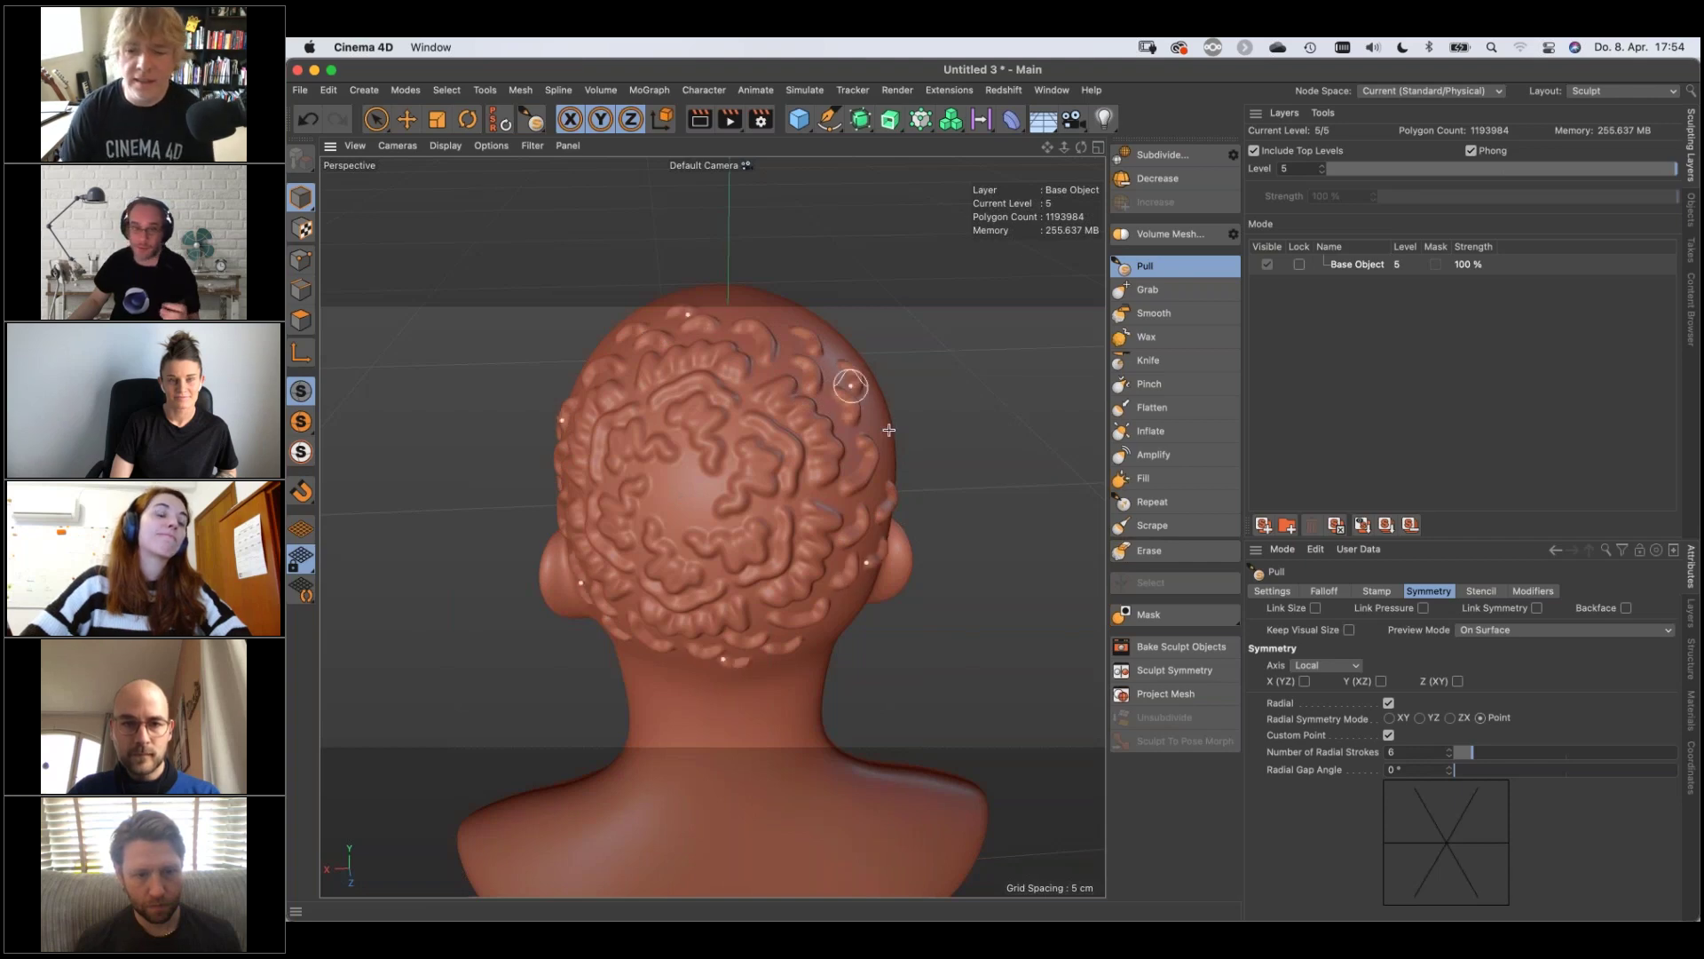
left_click(664, 504)
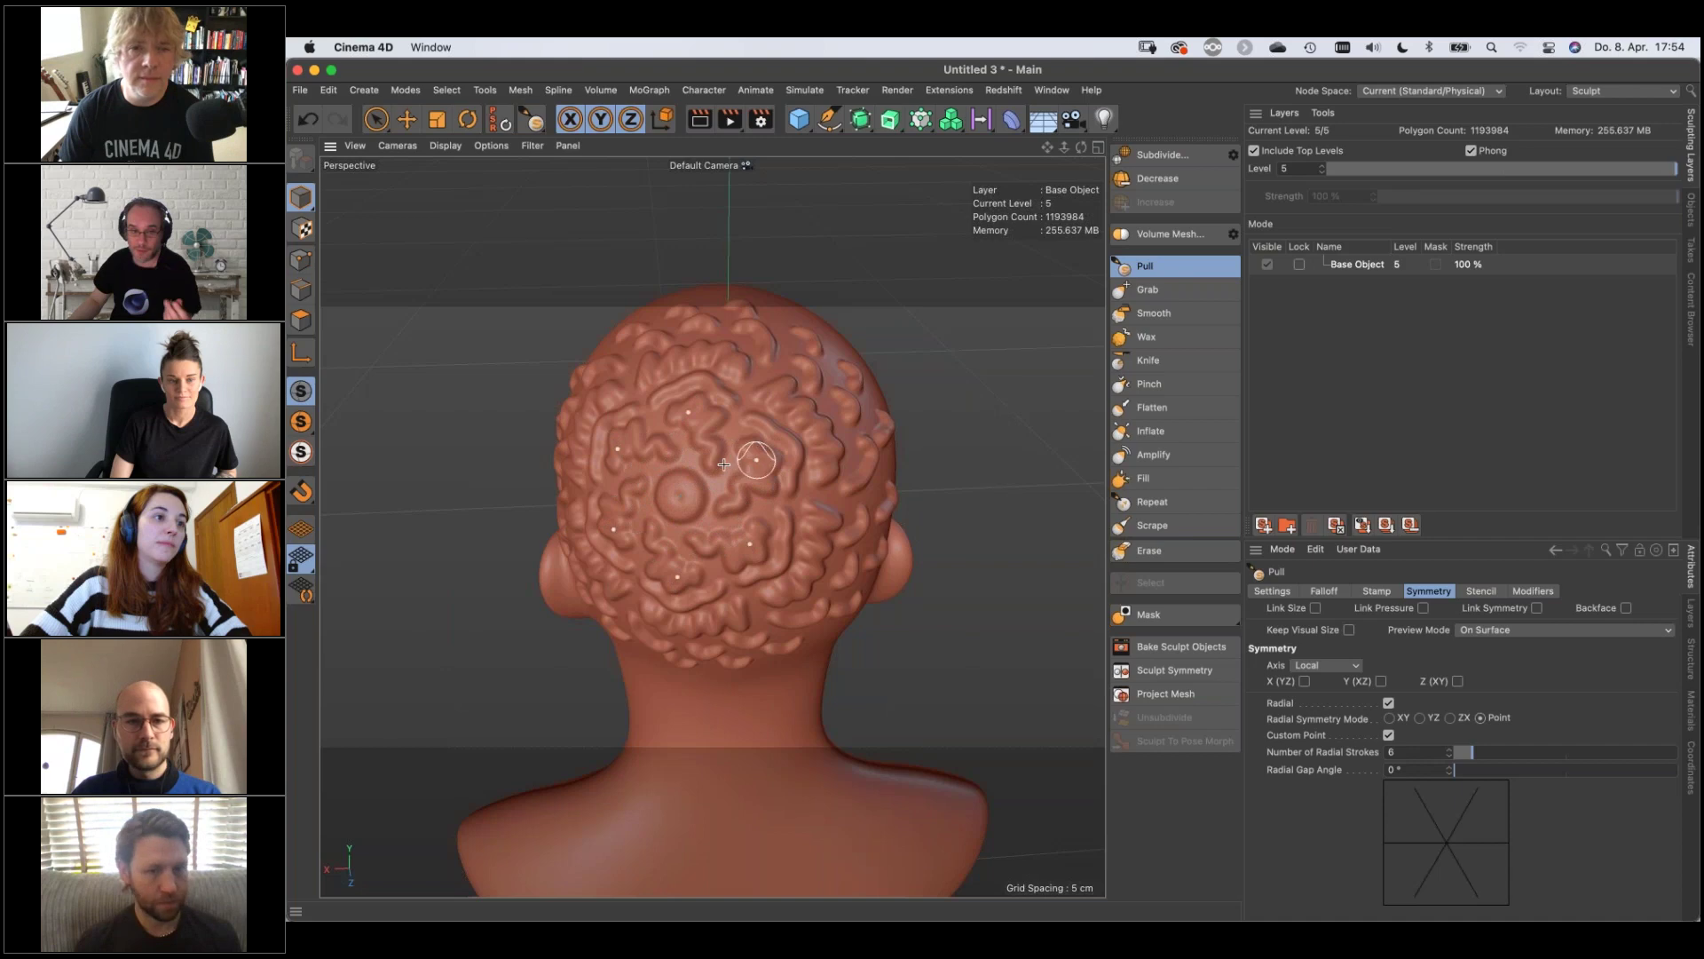
scroll(723, 464, "down", 8)
mouse_move(733, 487)
left_mouse_down("alt")
mouse_move(867, 529)
mouse_move(589, 487)
mouse_move(584, 501)
mouse_move(742, 504)
left_mouse_up("alt")
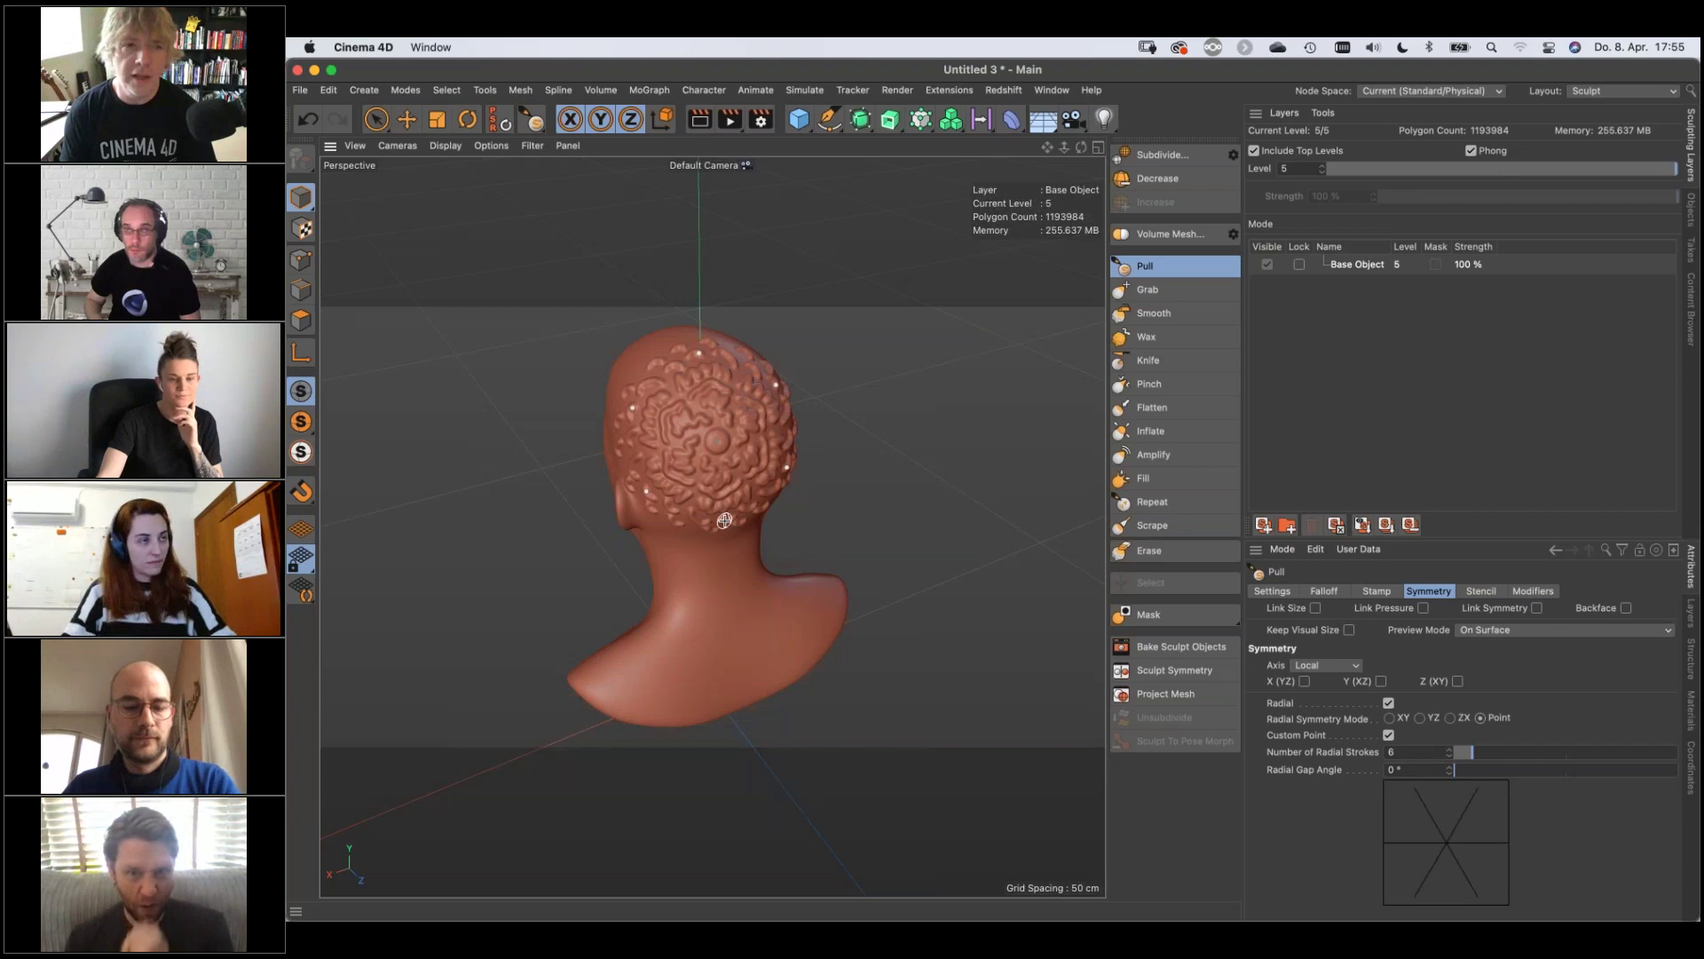
scroll(727, 518, "up", 4)
mouse_move(754, 525)
left_mouse_down("alt")
mouse_move(701, 555)
mouse_move(554, 482)
mouse_move(555, 532)
mouse_move(710, 613)
left_mouse_up("alt")
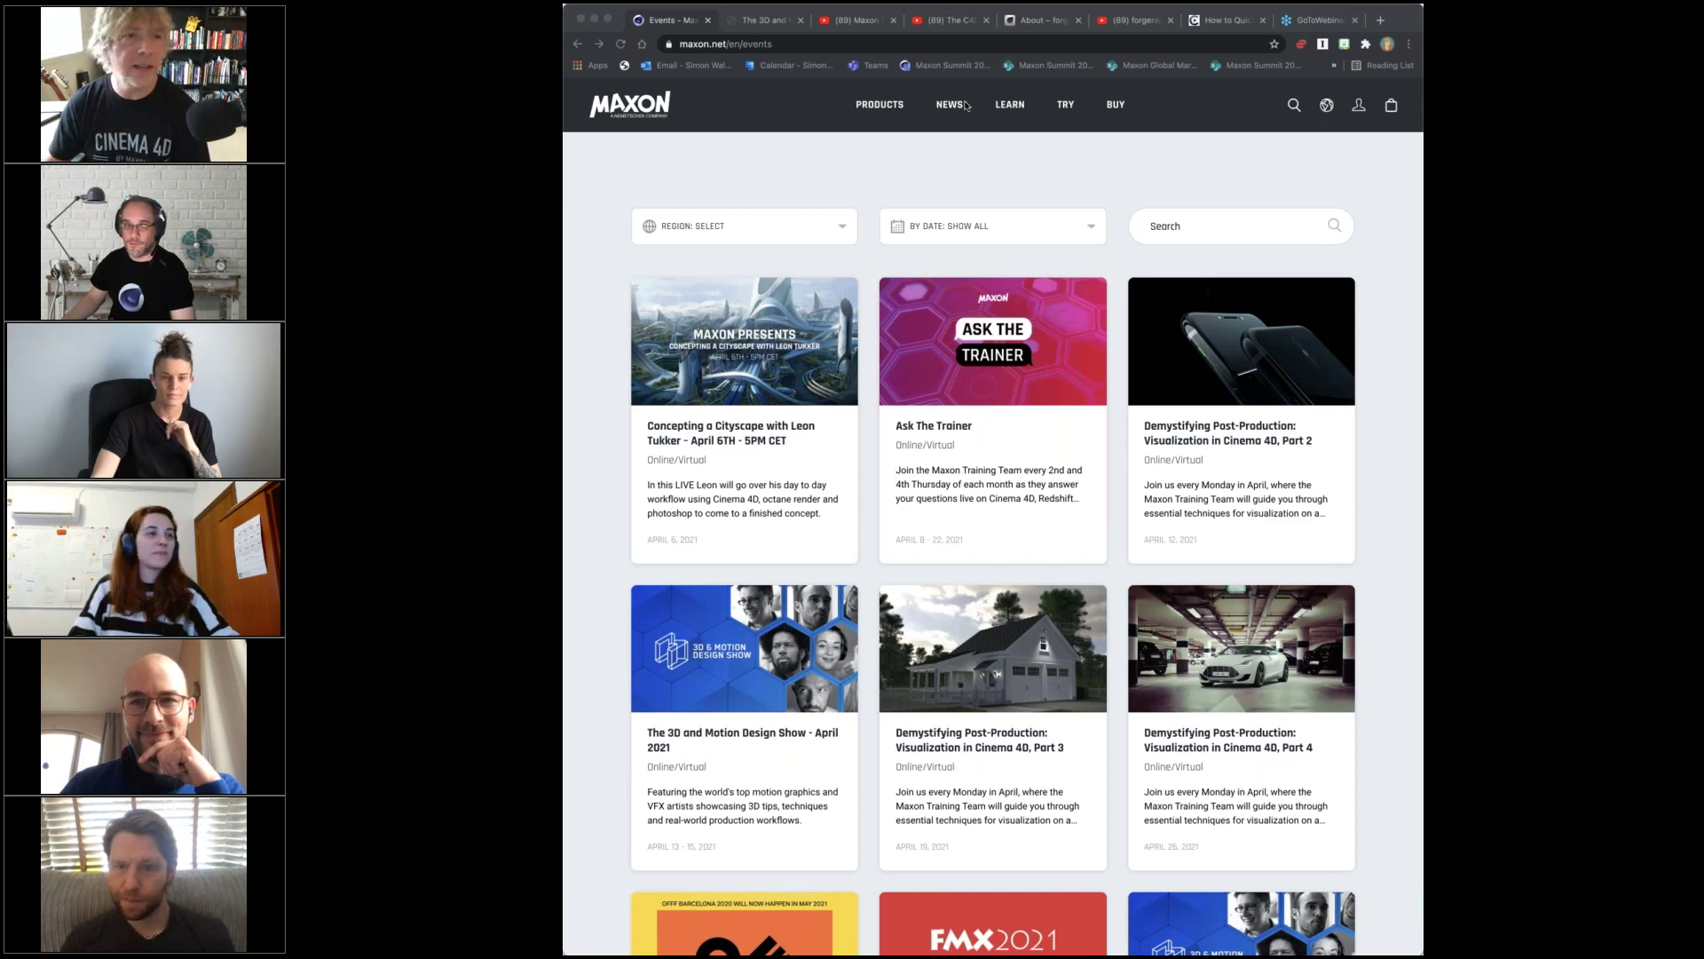
Open cineversity.com/vidplaylist/boston_terrier_illustration/ in a new browser tab
left_click(599, 160)
type("cineversity.com/vidplaylist/boston_terrier_illustration/")
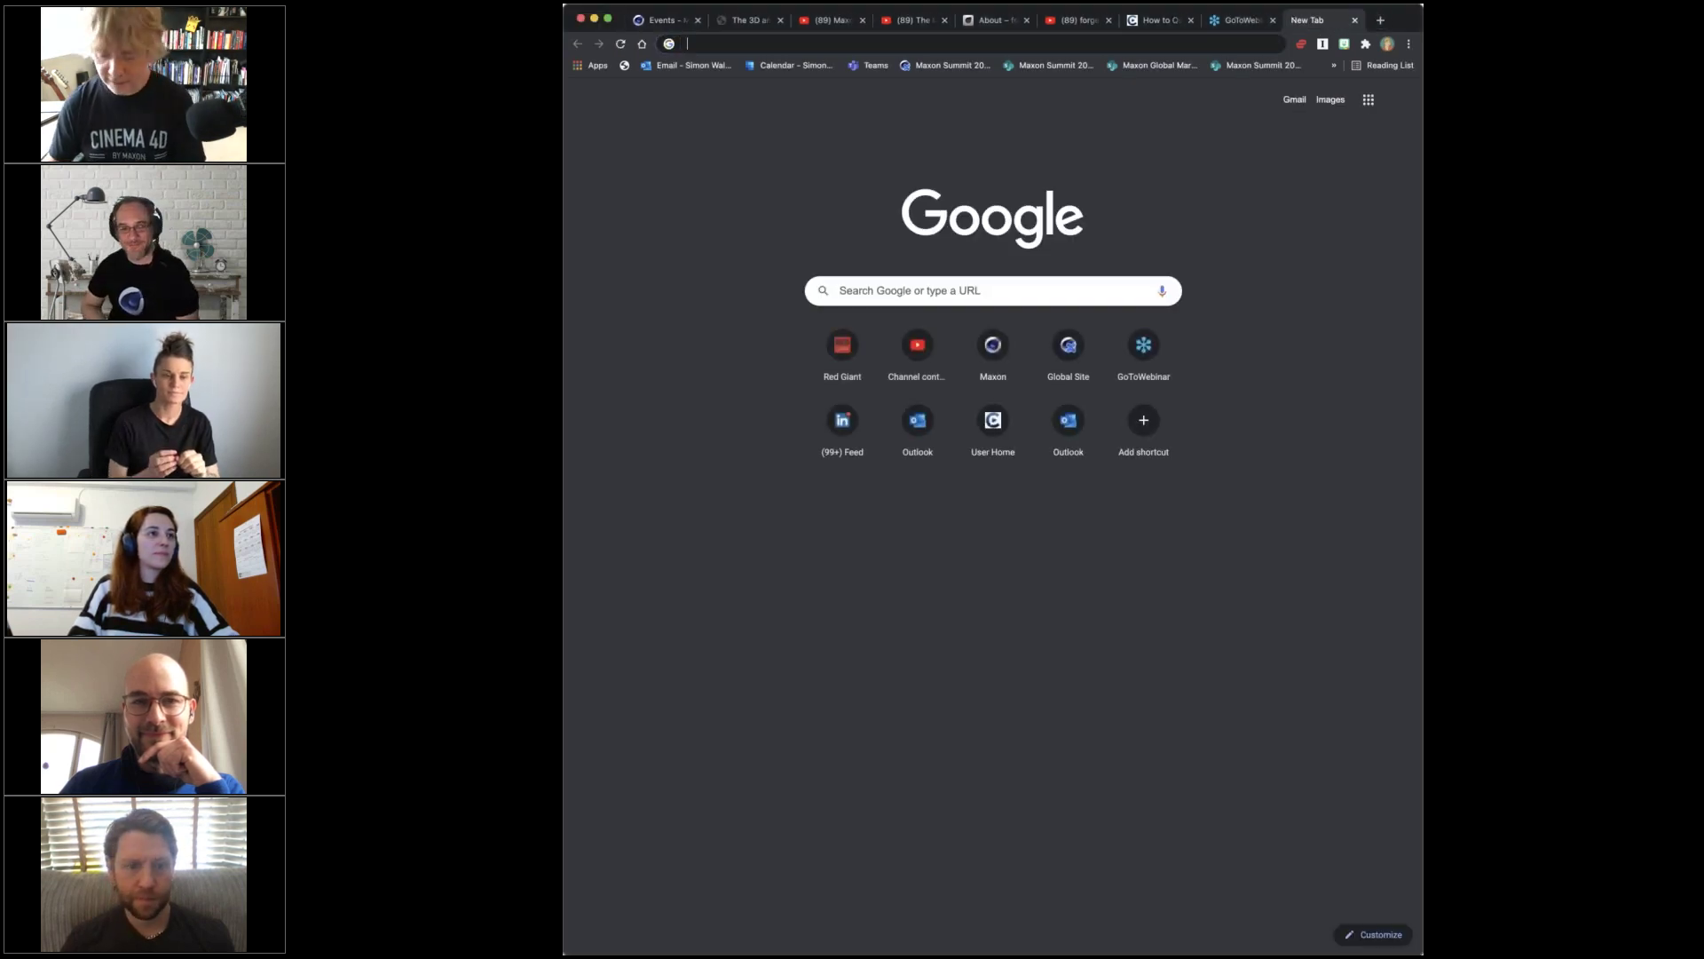
key("Return")
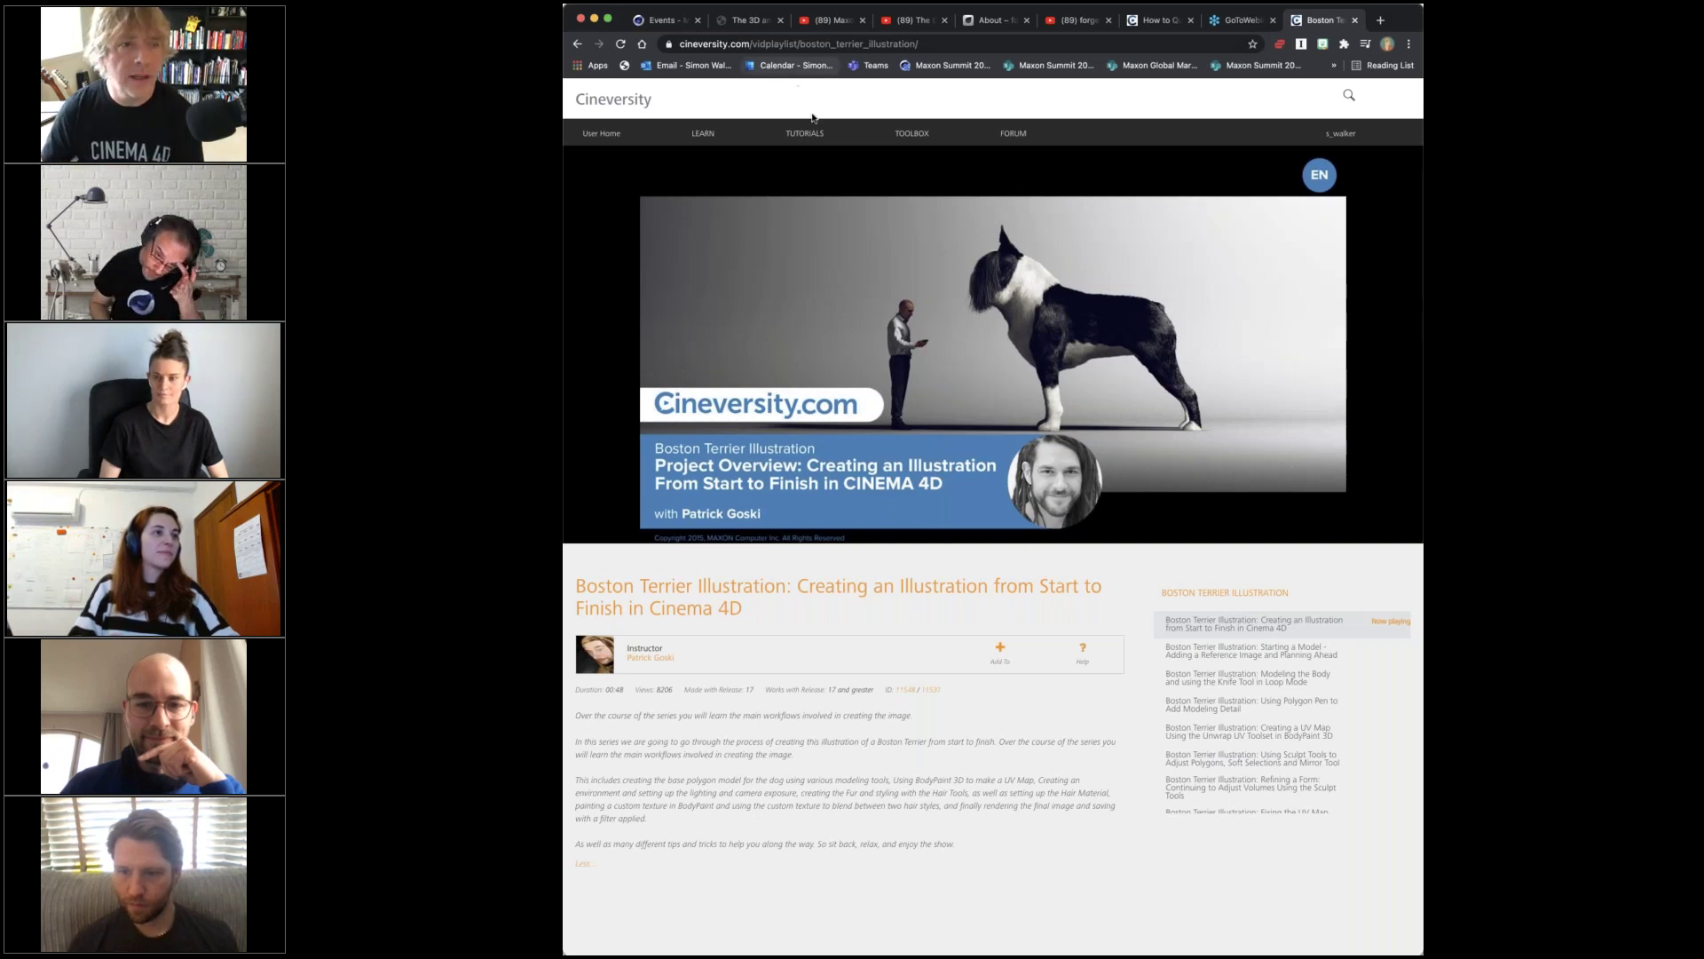
Open the "Visualization in C4D (1 of 4)" video from the Maxon Training Team YouTube channel and expand its full description
left_click(833, 22)
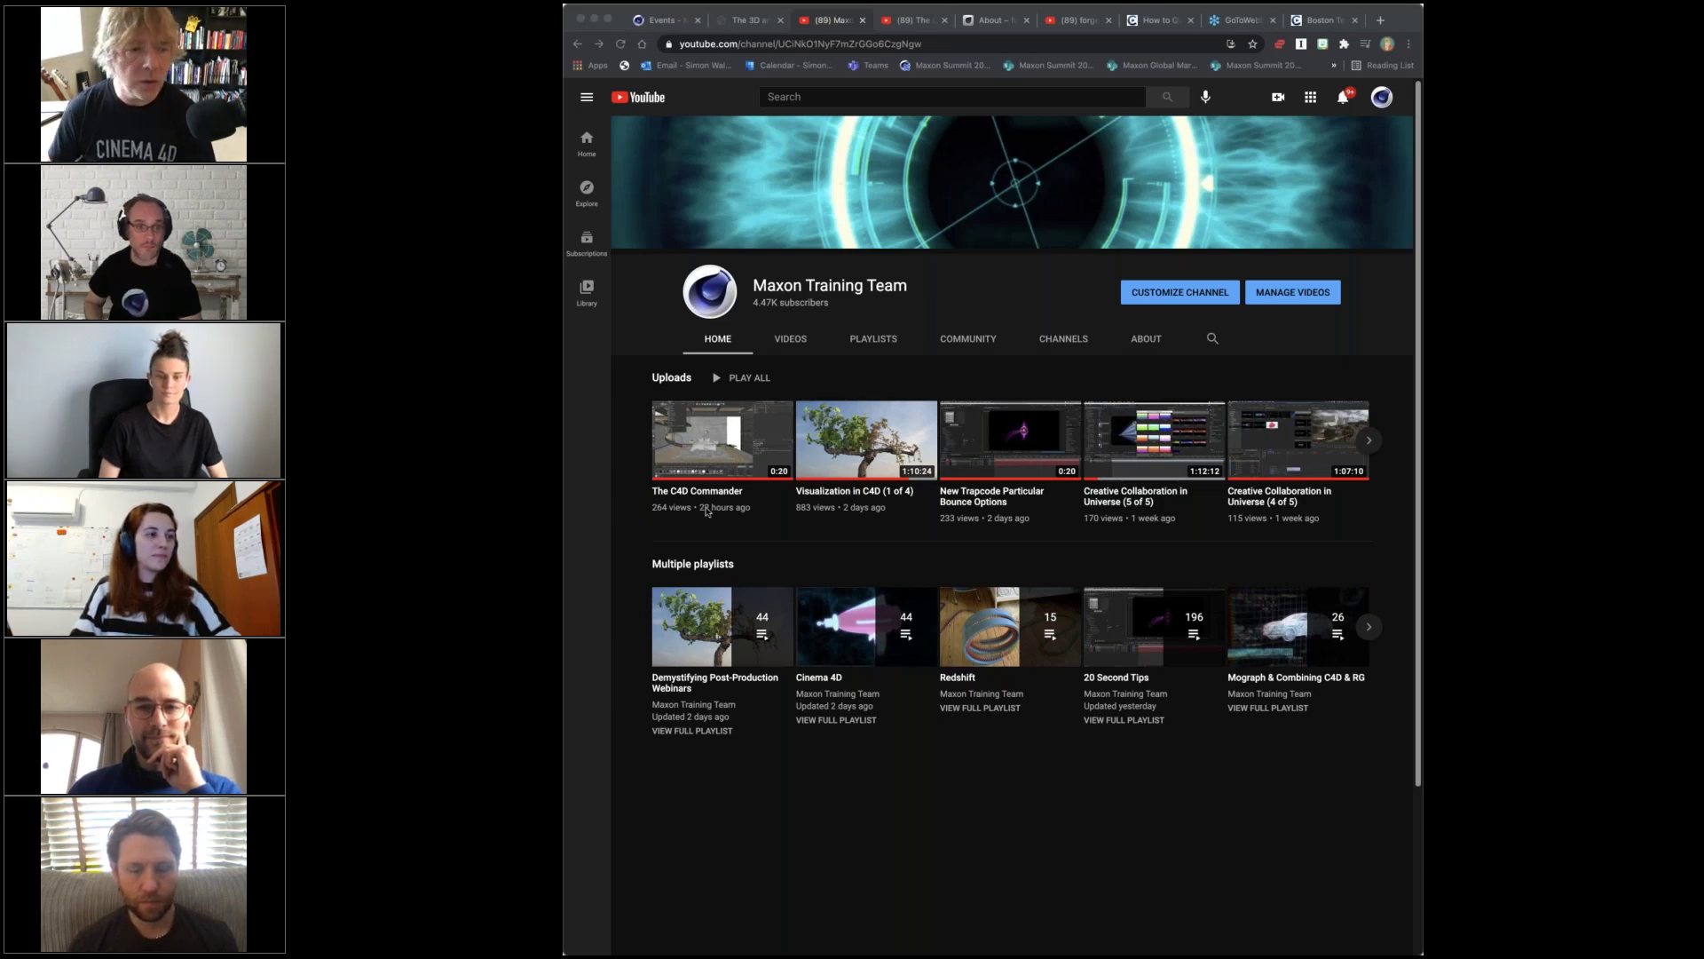
left_click(869, 456)
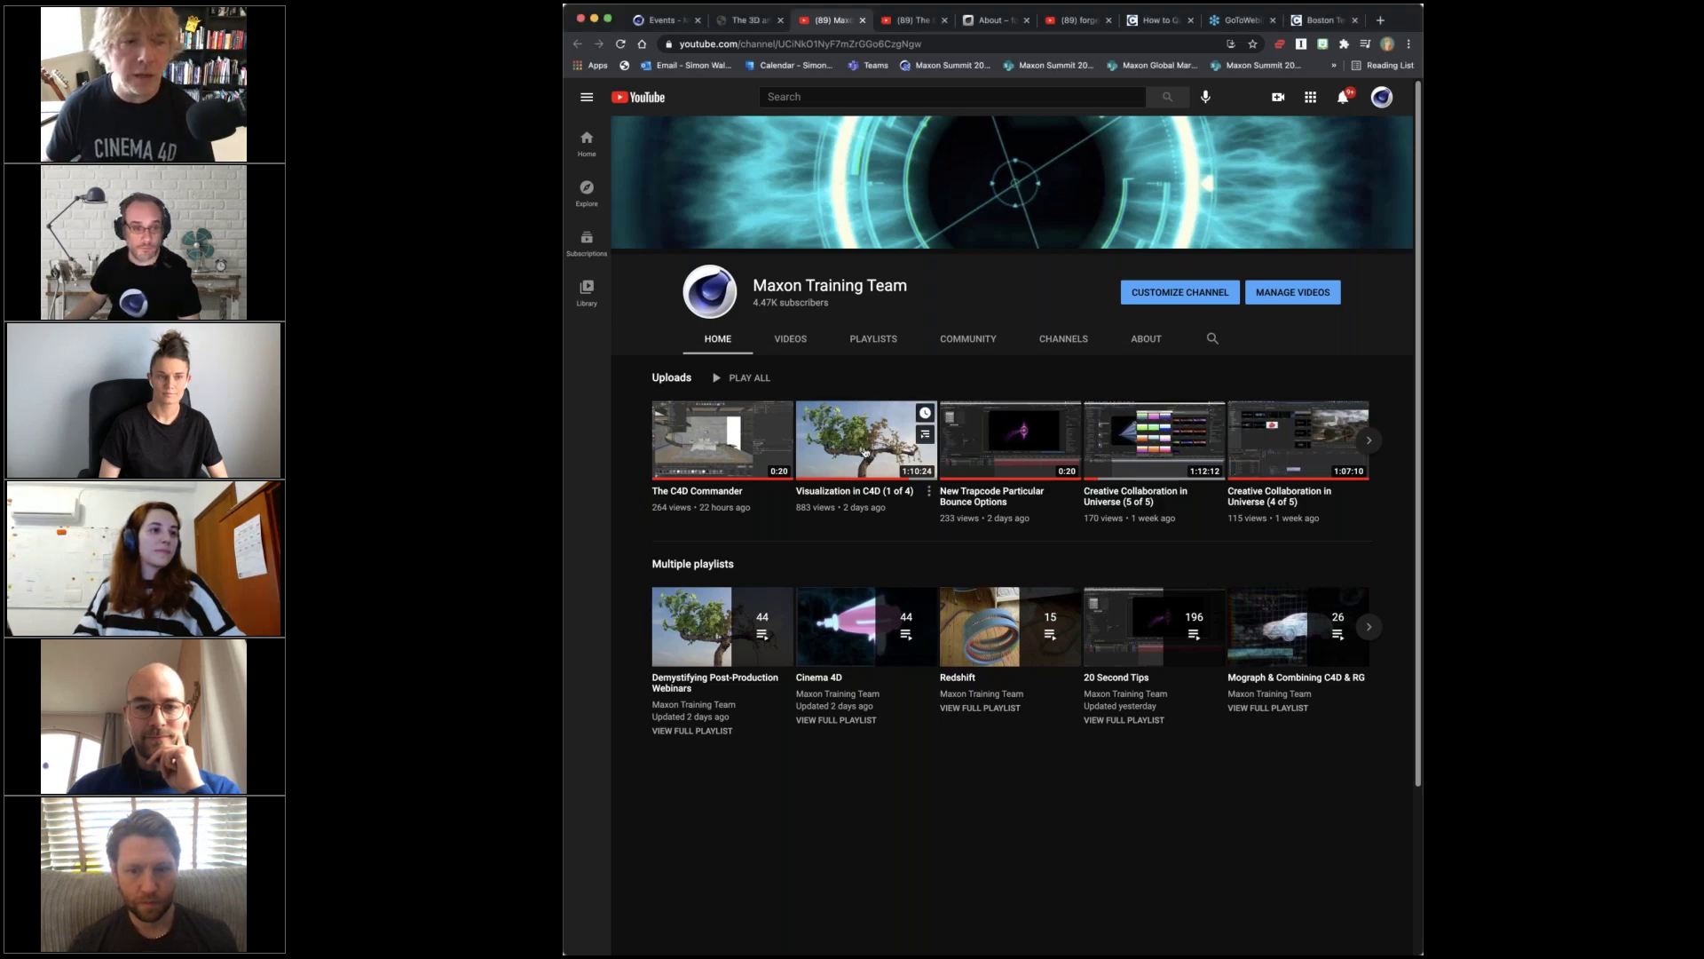
left_click(864, 453)
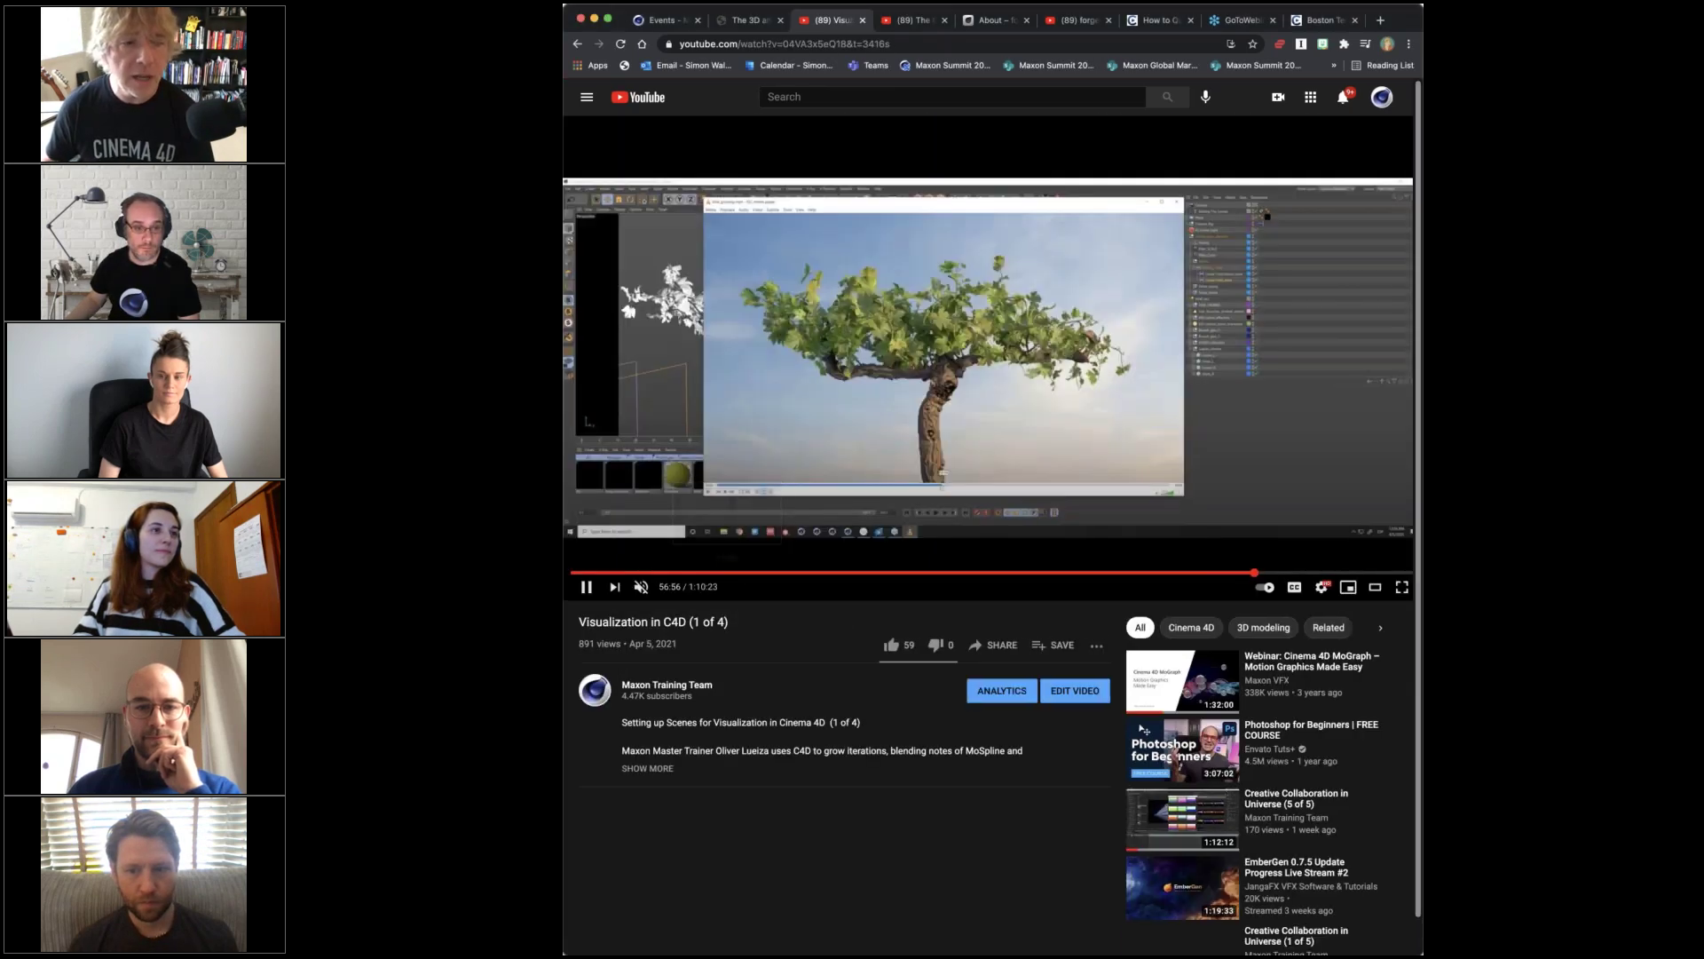
scroll(976, 358, "down", 2)
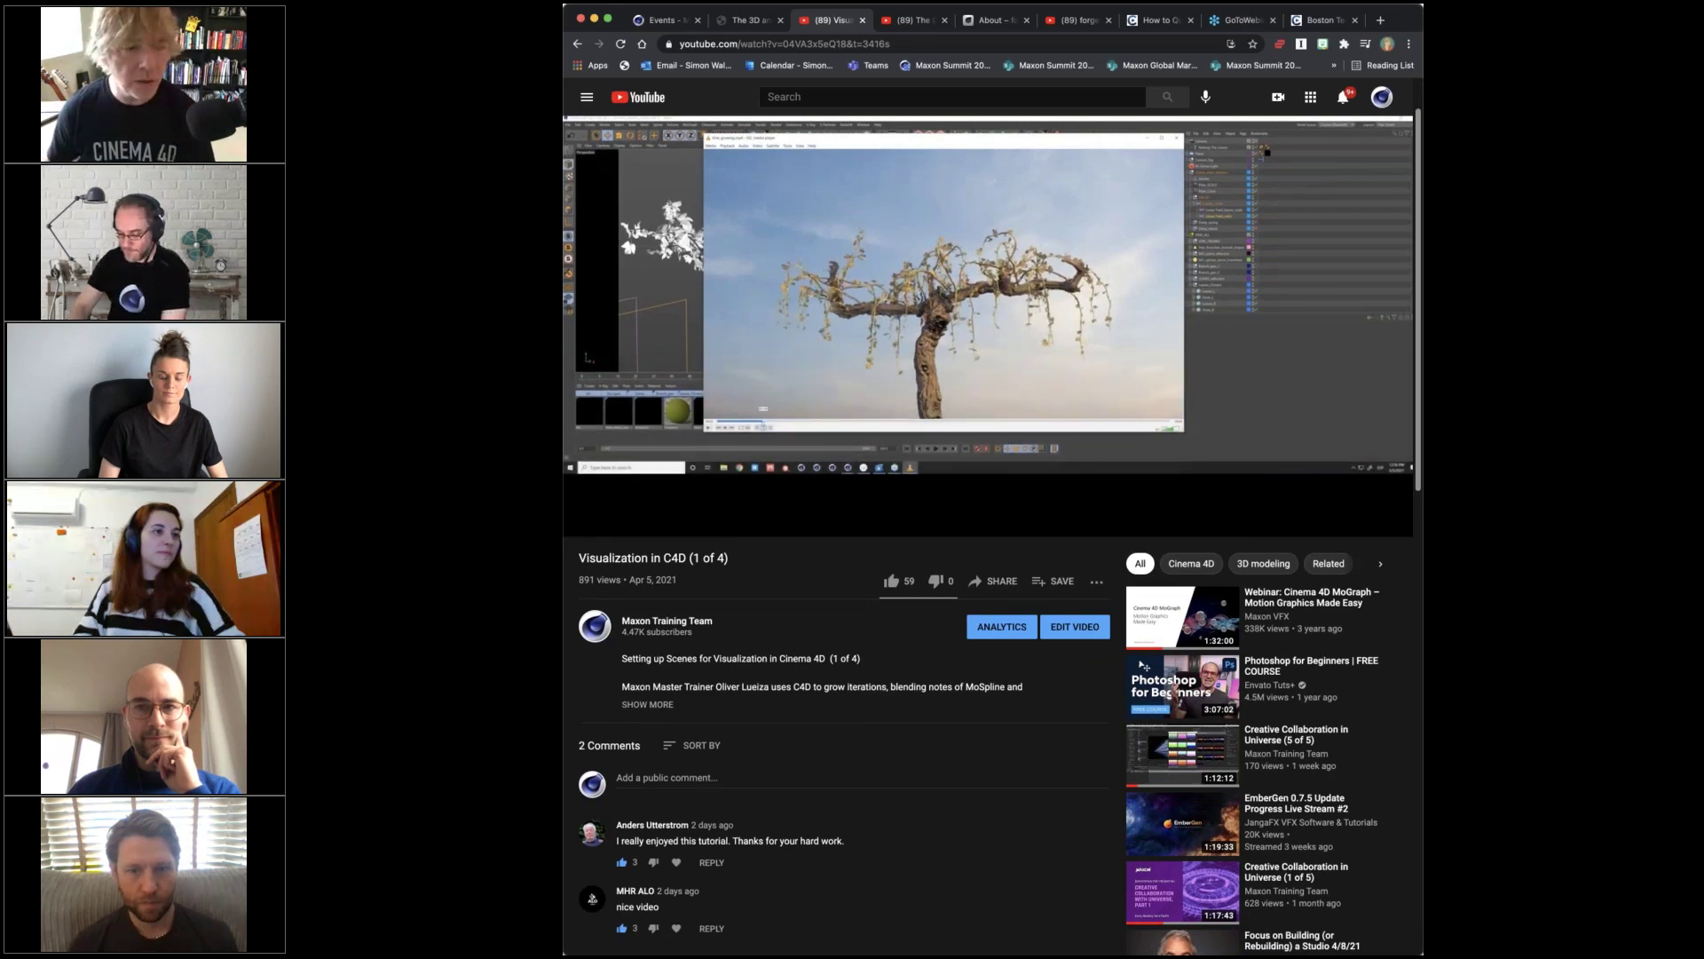
left_click(647, 704)
scroll(1019, 635, "down", 1)
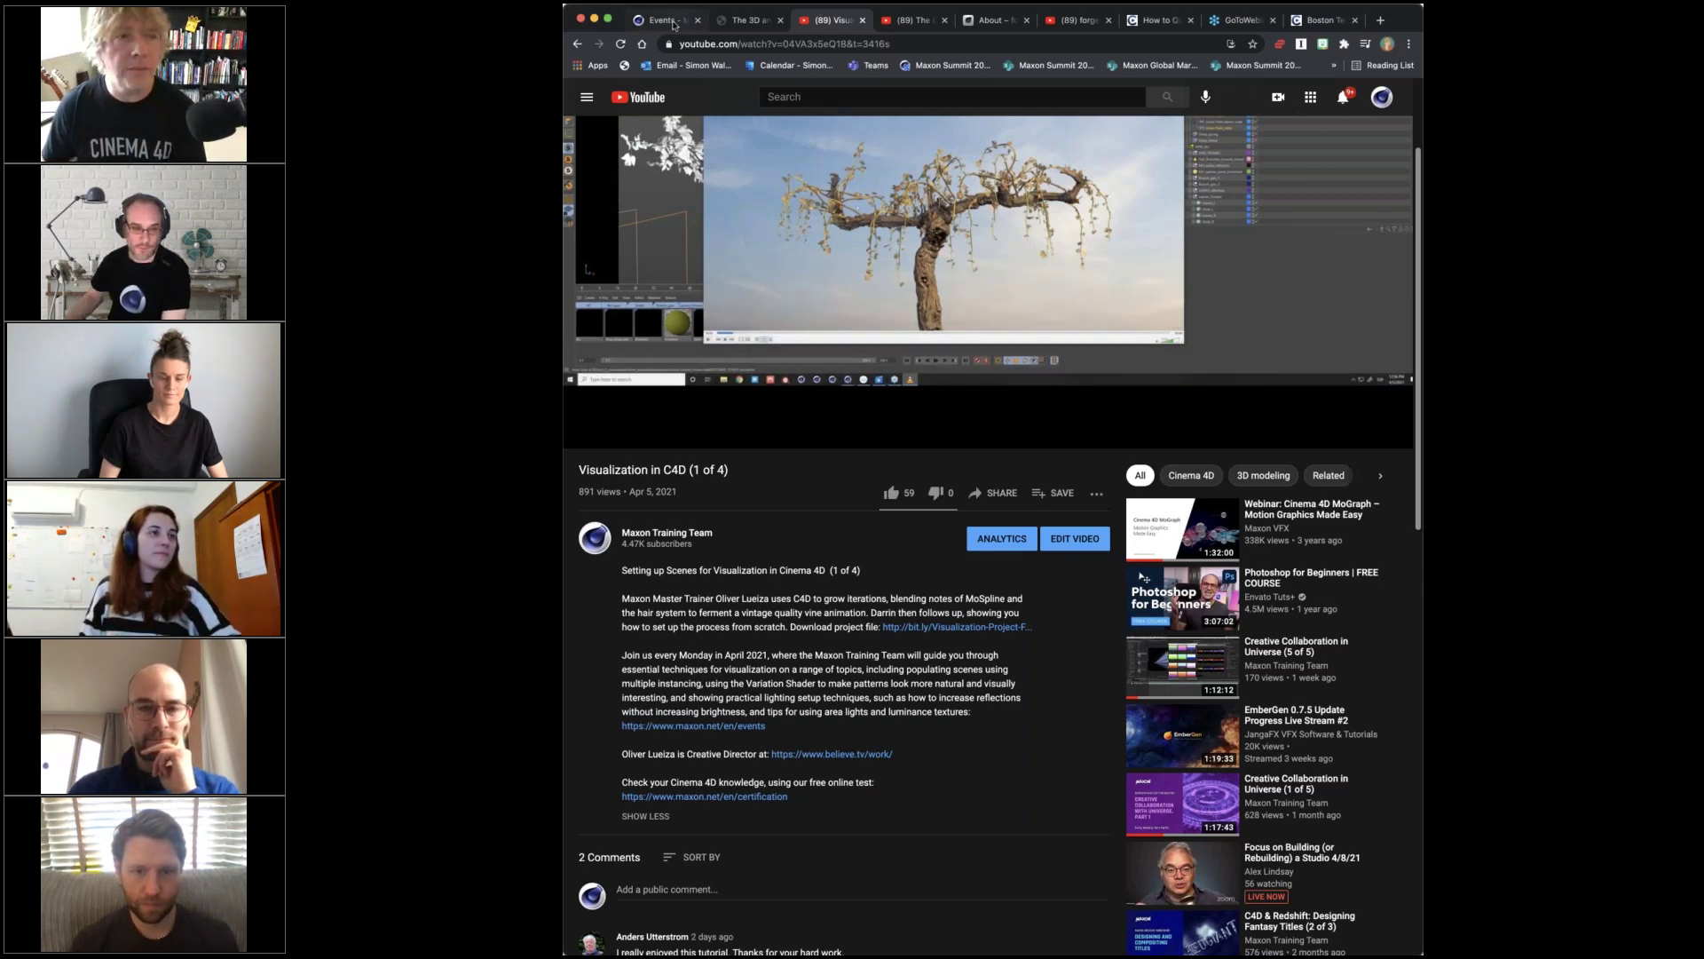
Return to the Maxon events page and look through the upcoming online events
key("super+1")
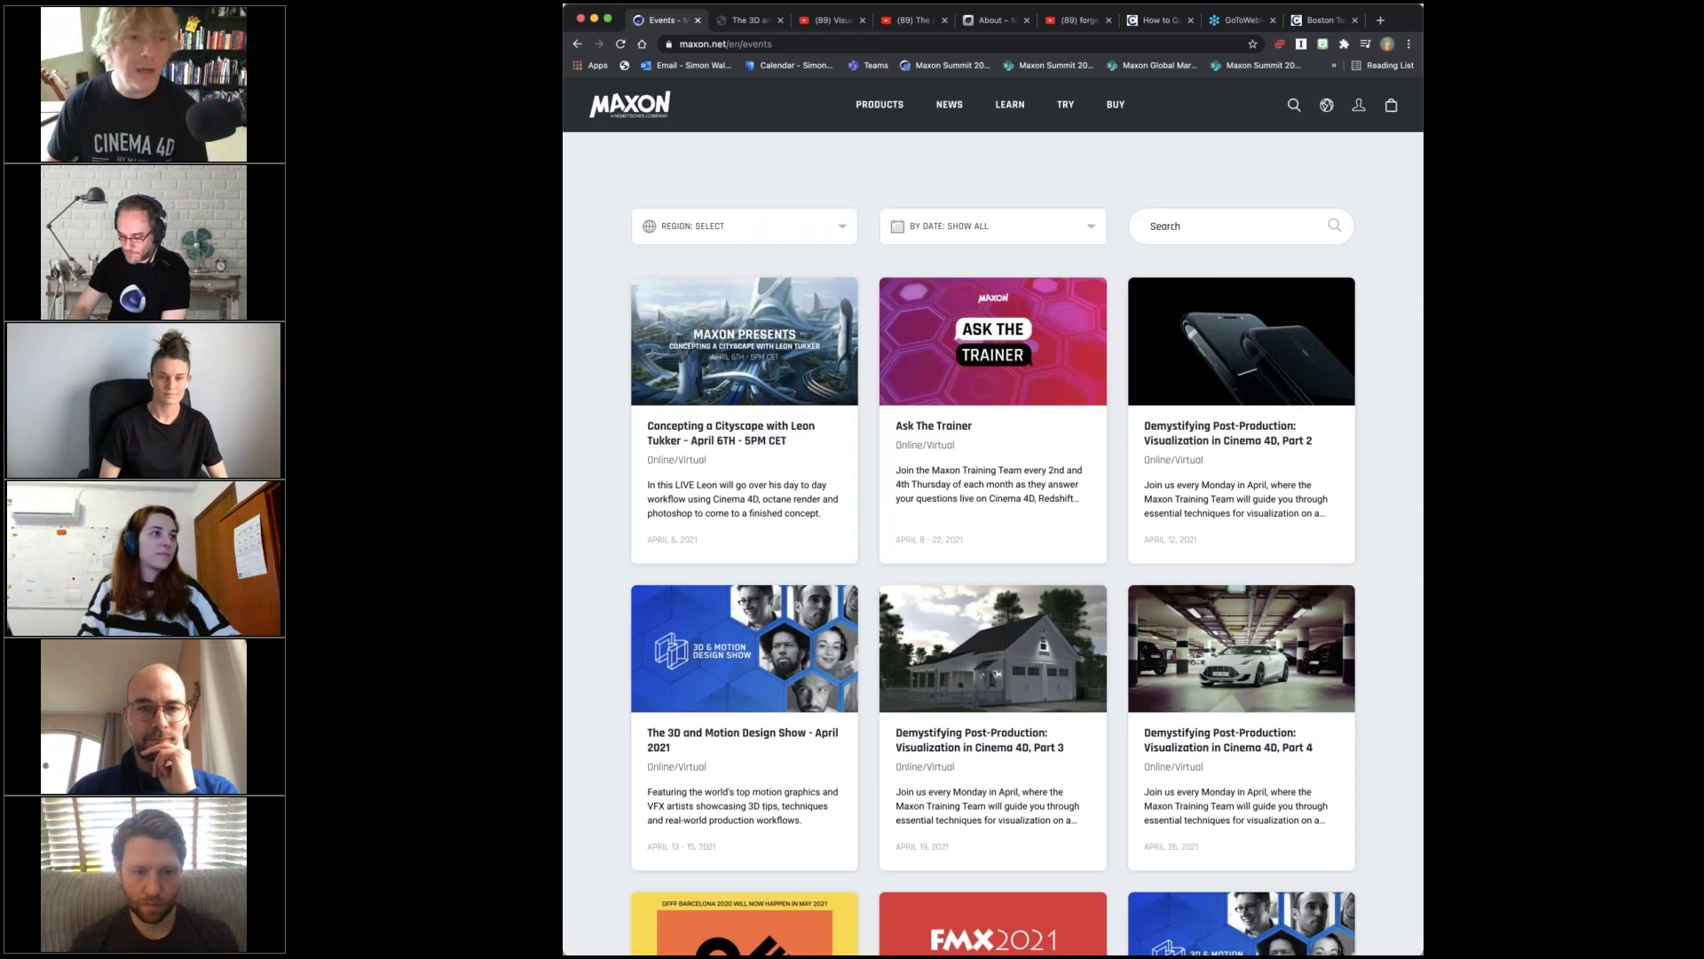
scroll(741, 632, "down", 3)
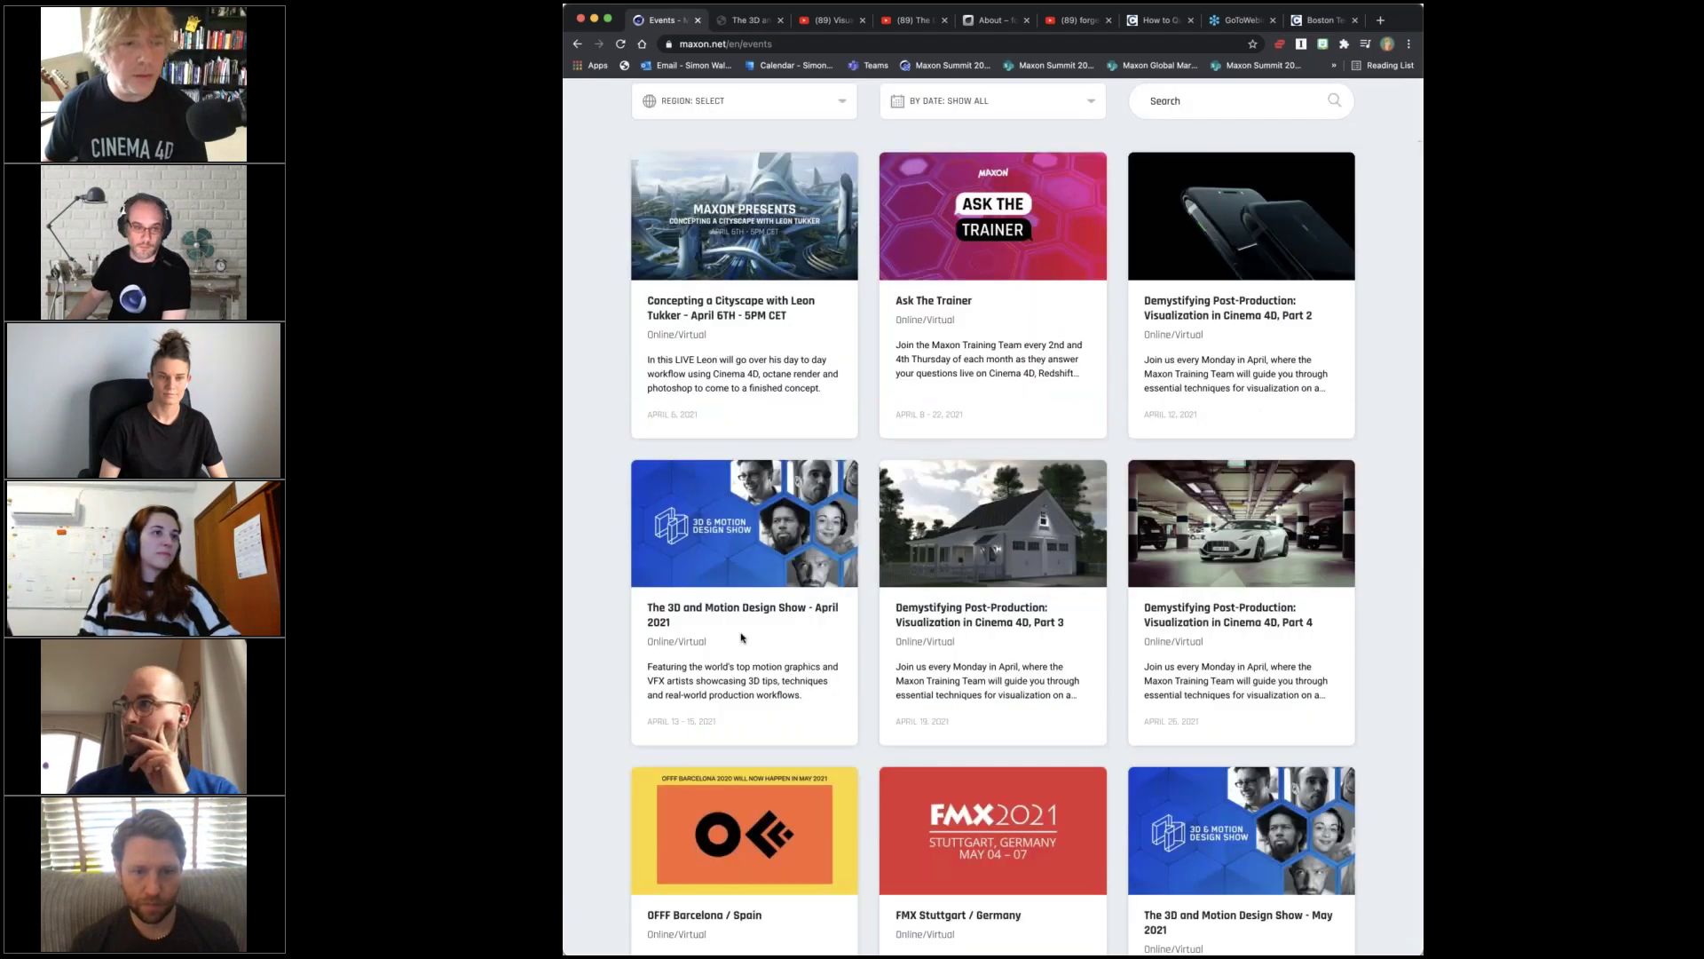